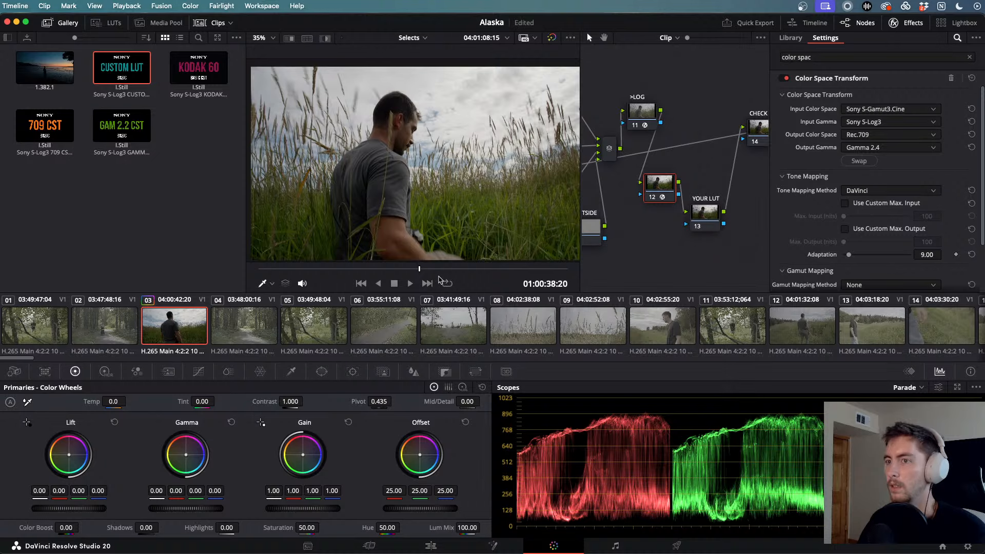
- Select clip 04 as the range start and scroll the clip strip right toward clip 137
{"action": "left_click", "coordinate": [116, 327]}
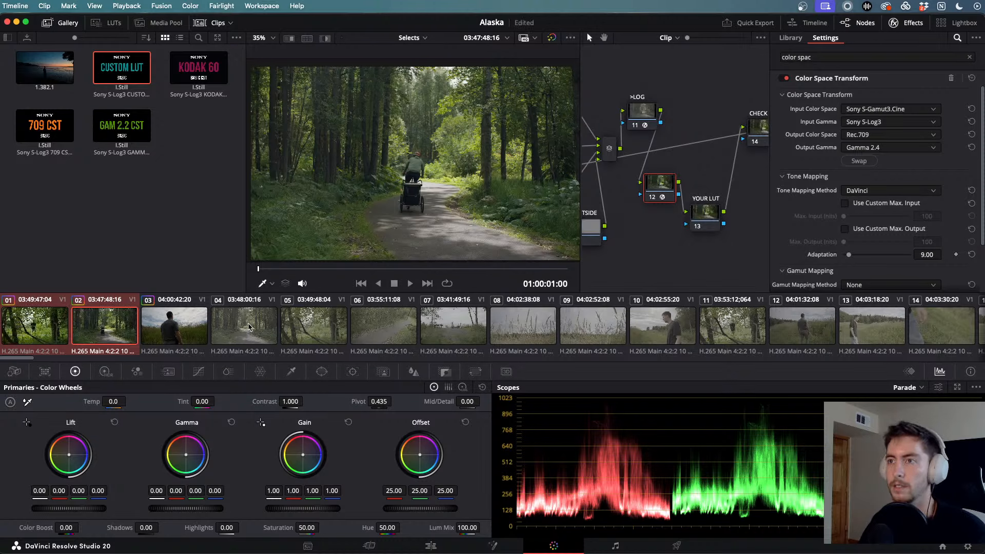
{"action": "left_click", "coordinate": [252, 326]}
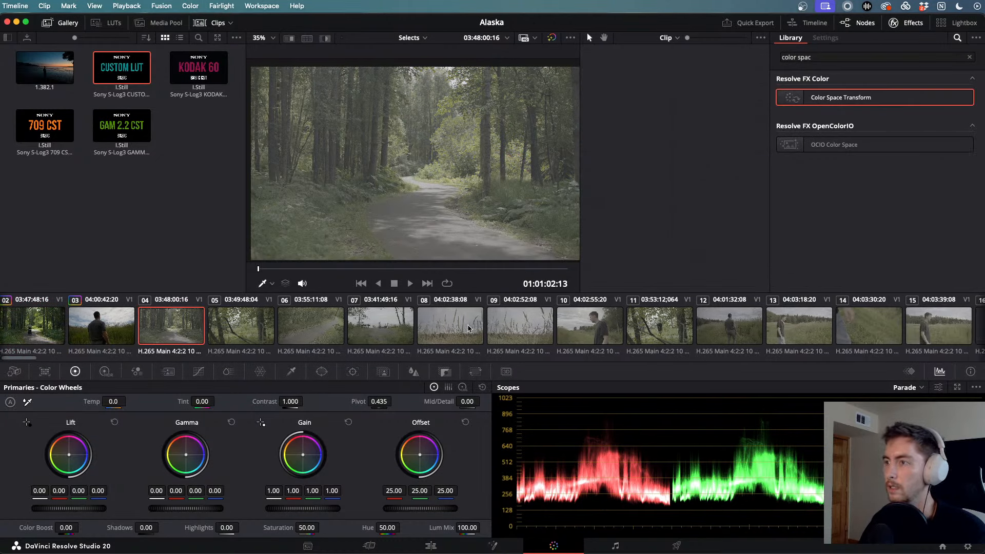
{"action": "scroll", "coordinate": [467, 328], "scroll_direction": "right", "scroll_amount": 15}
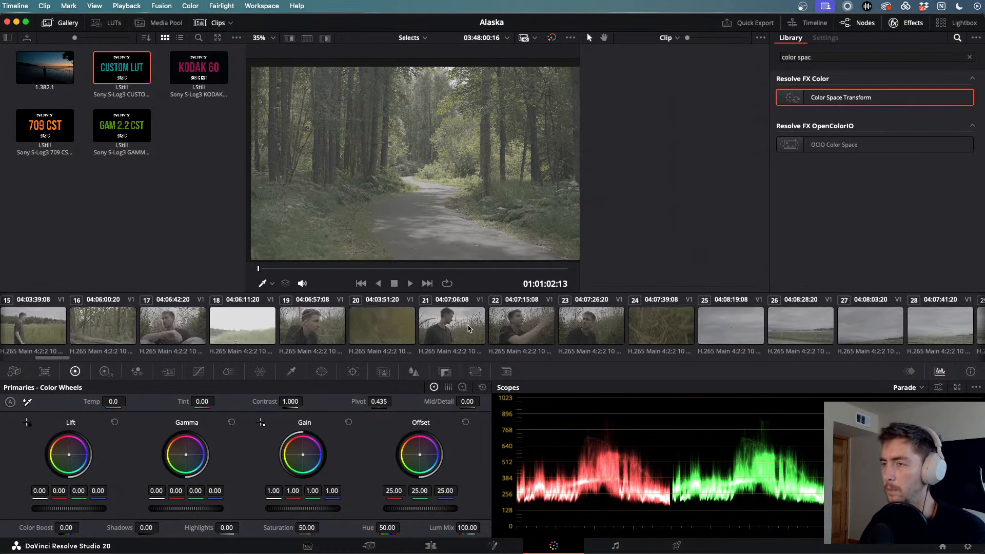
{"action": "scroll", "coordinate": [467, 328], "scroll_direction": "right", "scroll_amount": 15}
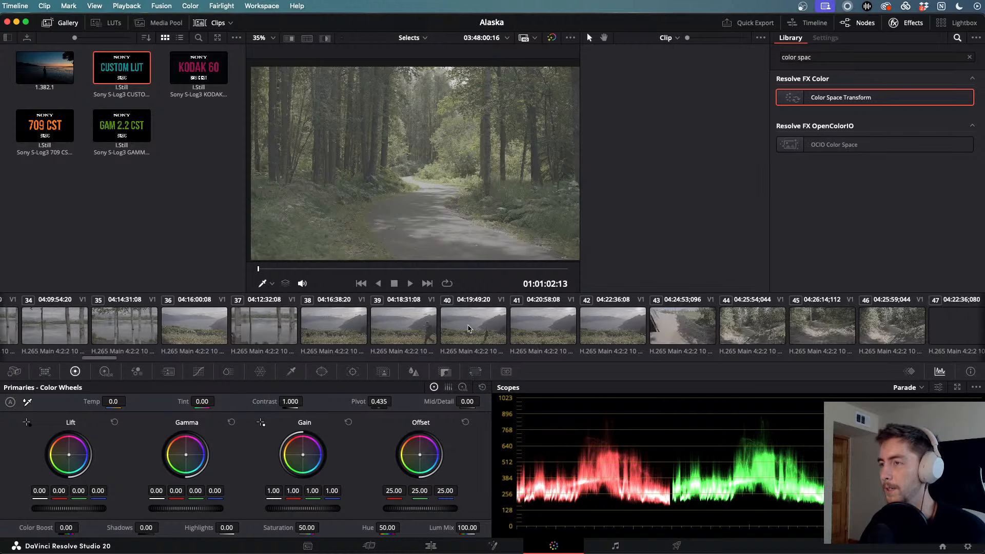
{"action": "scroll", "coordinate": [468, 328], "scroll_direction": "right", "scroll_amount": 12}
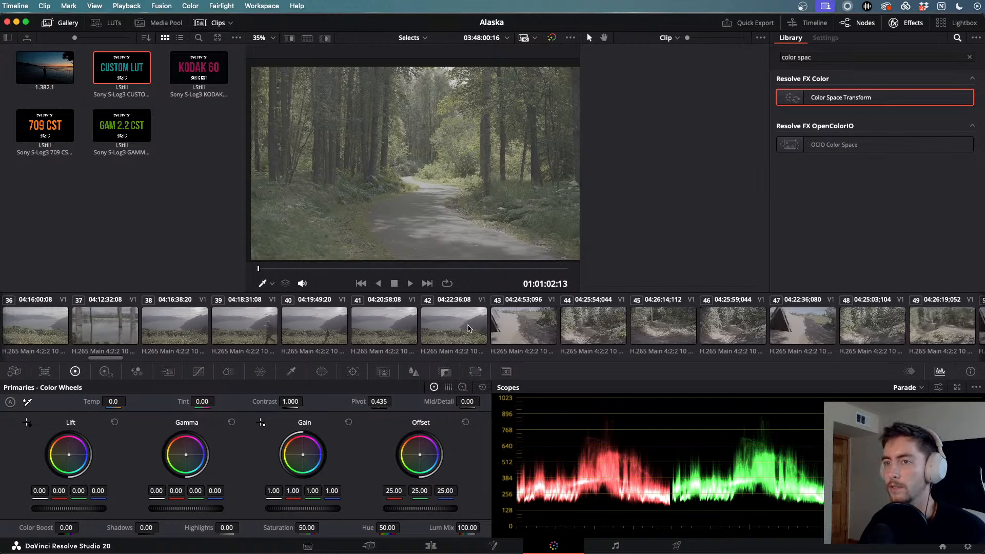
{"action": "scroll", "coordinate": [468, 328], "scroll_direction": "right", "scroll_amount": 9}
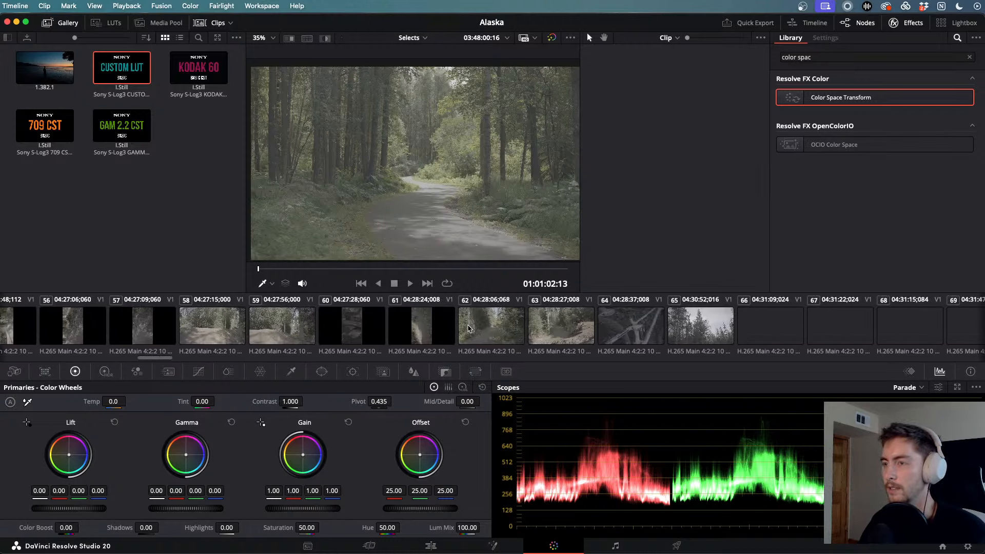
{"action": "scroll", "coordinate": [467, 328], "scroll_direction": "right", "scroll_amount": 12}
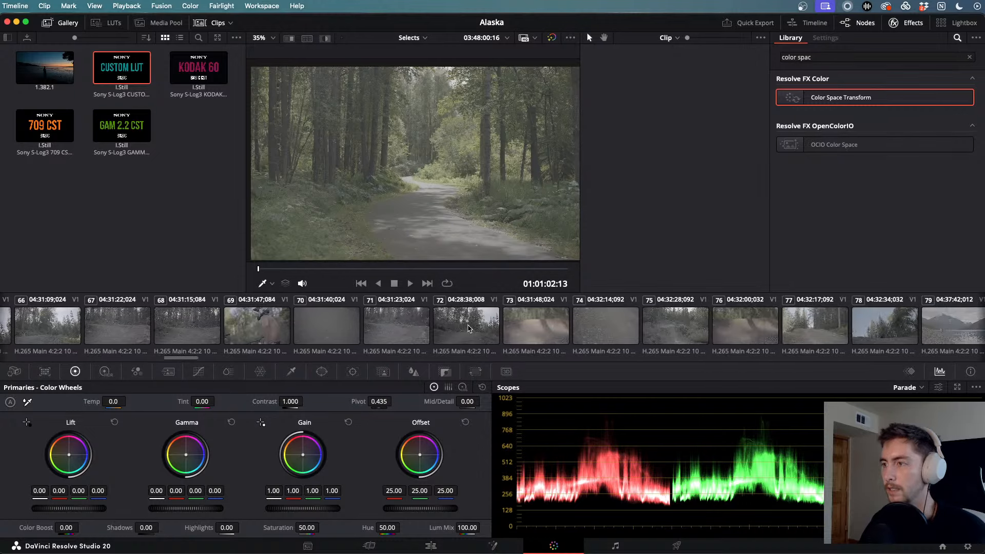
{"action": "scroll", "coordinate": [467, 328], "scroll_direction": "right", "scroll_amount": 12}
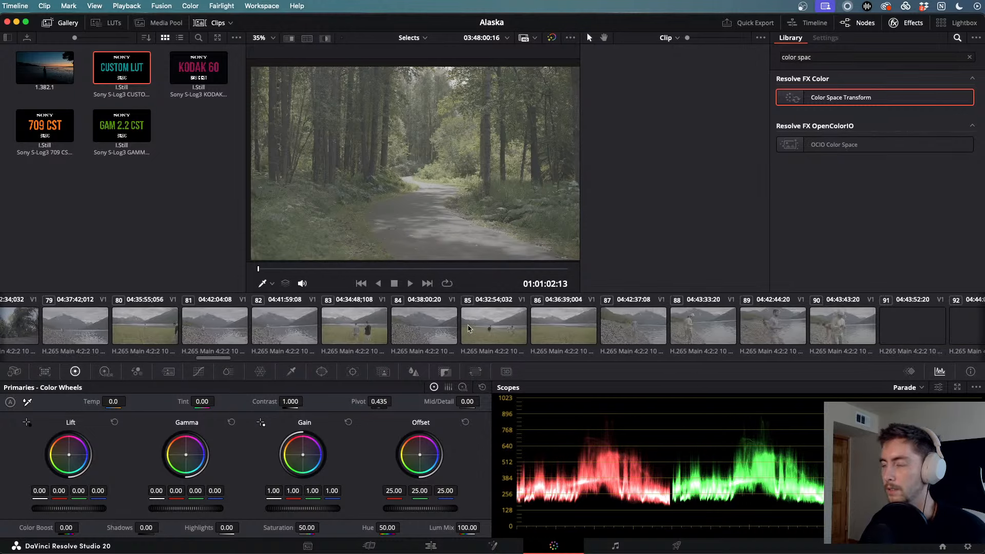
{"action": "scroll", "coordinate": [468, 328], "scroll_direction": "right", "scroll_amount": 12}
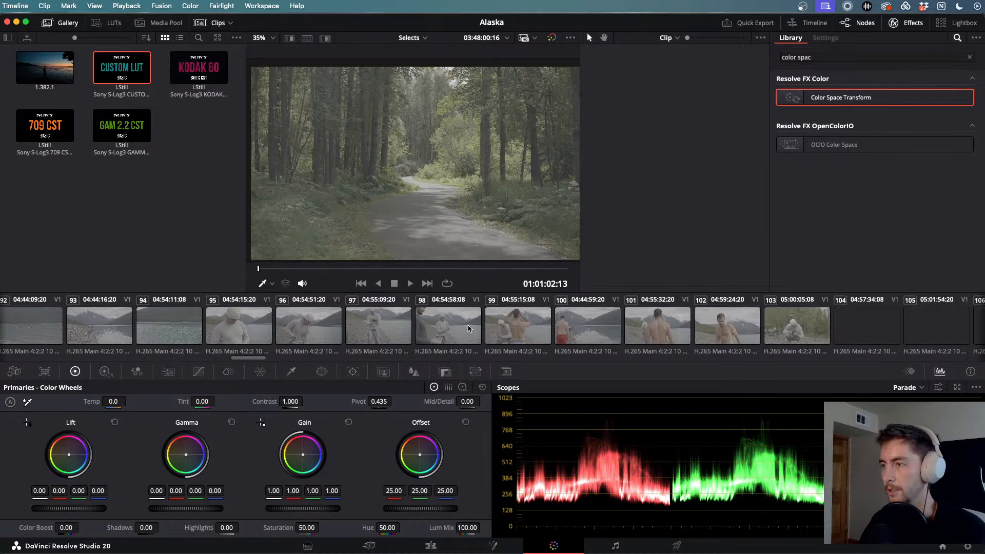
{"action": "scroll", "coordinate": [468, 328], "scroll_direction": "right", "scroll_amount": 10}
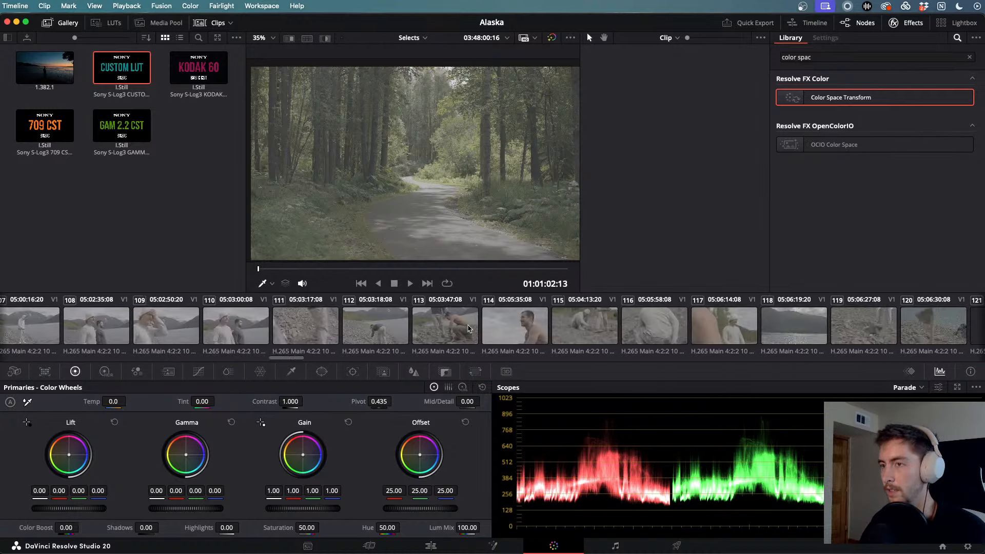
{"action": "scroll", "coordinate": [468, 328], "scroll_direction": "right", "scroll_amount": 10}
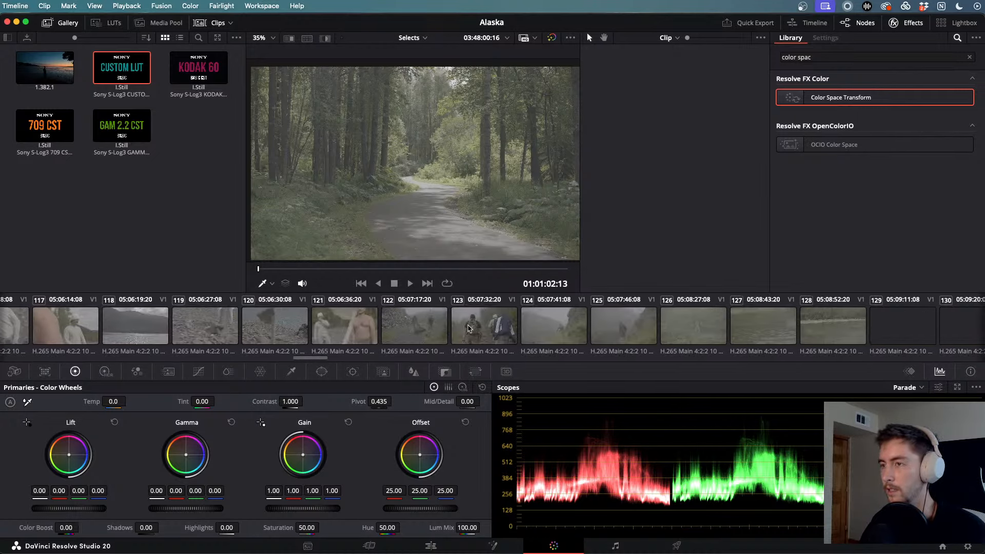
{"action": "scroll", "coordinate": [467, 328], "scroll_direction": "right", "scroll_amount": 10}
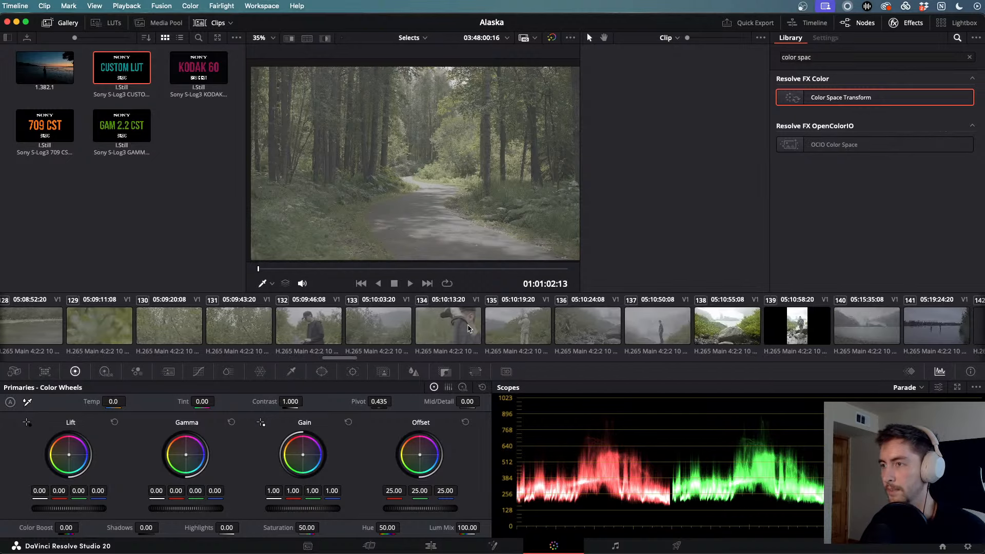
{"action": "scroll", "coordinate": [468, 328], "scroll_direction": "left", "scroll_amount": 4}
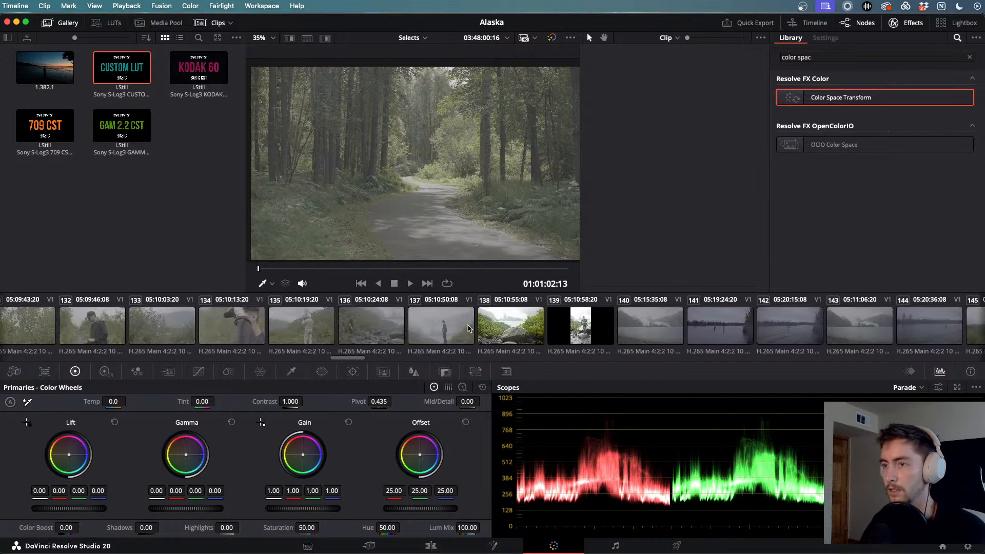
- Extend the selection from clip 04 through clip 137
{"action": "left_click", "coordinate": [467, 328], "text": "shift"}
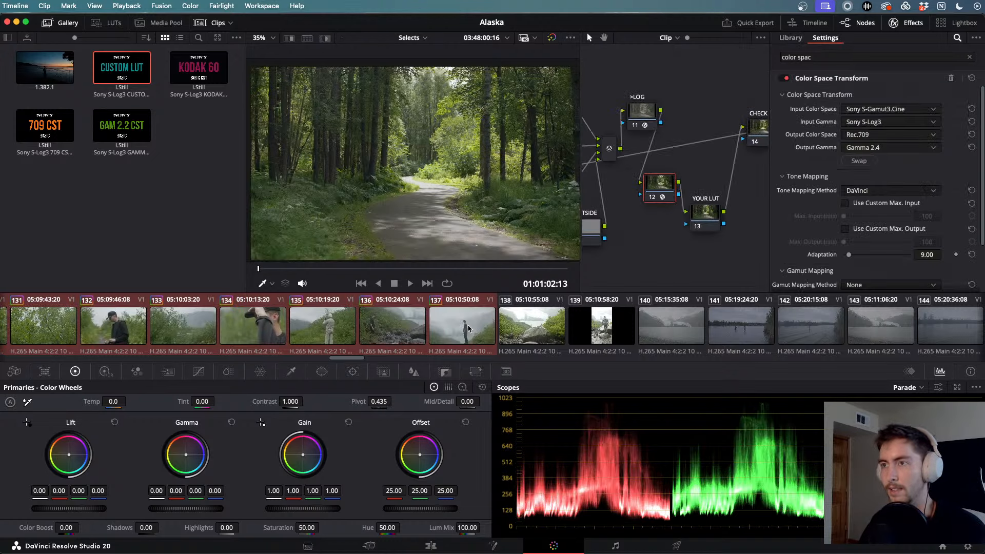
{"action": "scroll", "coordinate": [468, 328], "scroll_direction": "left", "scroll_amount": 15}
{"action": "scroll", "coordinate": [467, 328], "scroll_direction": "left", "scroll_amount": 3}
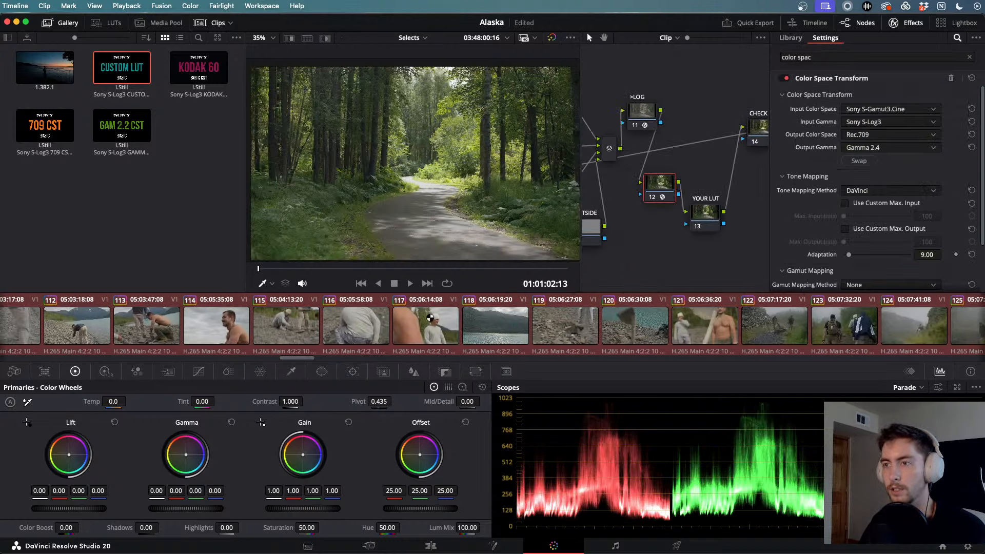
- Check the grade on clips 117, 116, 112, 106, 100, 95, 88, 83 and 79
{"action": "left_click", "coordinate": [427, 316]}
{"action": "left_click", "coordinate": [349, 321]}
{"action": "scroll", "coordinate": [354, 322], "scroll_direction": "left", "scroll_amount": 4}
{"action": "left_click", "coordinate": [372, 325]}
{"action": "scroll", "coordinate": [379, 326], "scroll_direction": "left", "scroll_amount": 7}
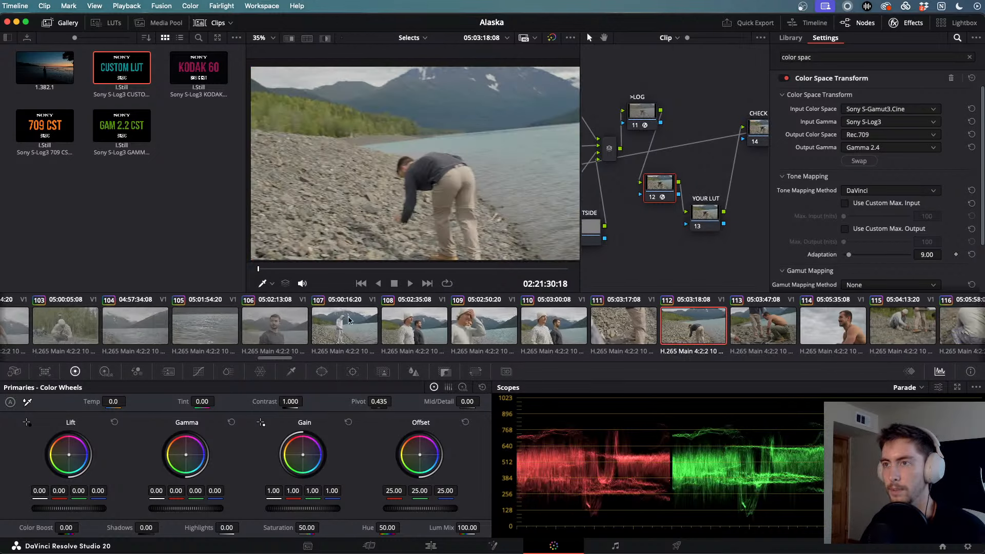
{"action": "left_click", "coordinate": [388, 328]}
{"action": "scroll", "coordinate": [389, 329], "scroll_direction": "left", "scroll_amount": 6}
{"action": "left_click", "coordinate": [388, 328]}
{"action": "scroll", "coordinate": [389, 328], "scroll_direction": "left", "scroll_amount": 5}
{"action": "left_click", "coordinate": [388, 328]}
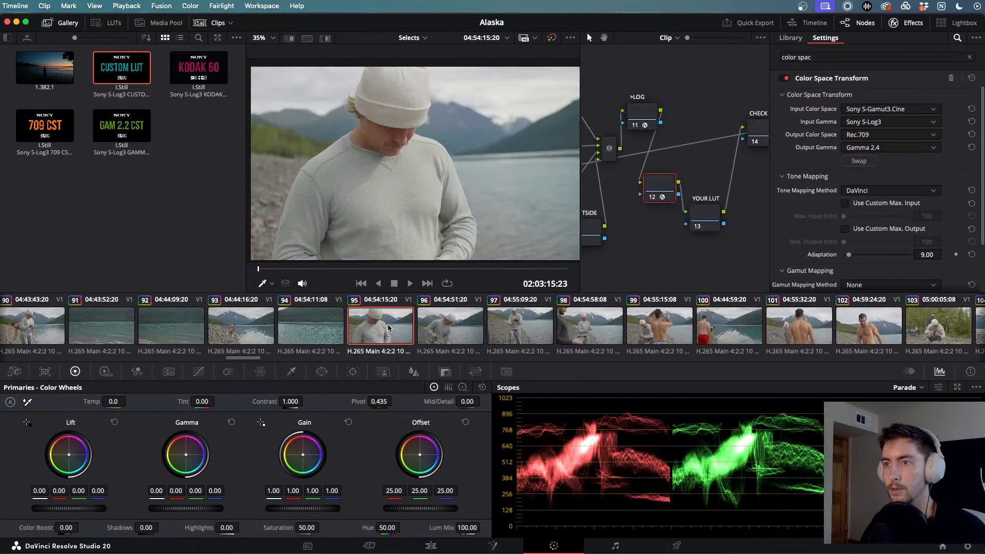
{"action": "scroll", "coordinate": [388, 329], "scroll_direction": "left", "scroll_amount": 5}
{"action": "left_click", "coordinate": [388, 328]}
{"action": "scroll", "coordinate": [388, 328], "scroll_direction": "left", "scroll_amount": 5}
{"action": "left_click", "coordinate": [390, 329]}
{"action": "scroll", "coordinate": [388, 328], "scroll_direction": "left", "scroll_amount": 4}
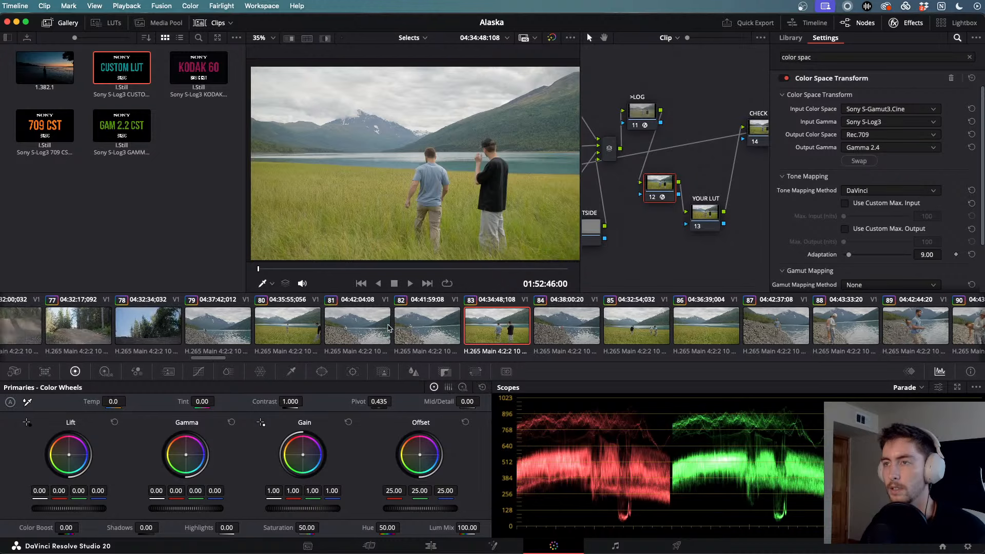
{"action": "left_click", "coordinate": [377, 326]}
- Check the grade on clips 66, 58, 52, 45, the fjord overlook, 34, 30, 29 and 28
{"action": "scroll", "coordinate": [351, 324], "scroll_direction": "left", "scroll_amount": 6}
{"action": "left_click", "coordinate": [351, 324]}
{"action": "scroll", "coordinate": [348, 324], "scroll_direction": "left", "scroll_amount": 6}
{"action": "left_click", "coordinate": [344, 324]}
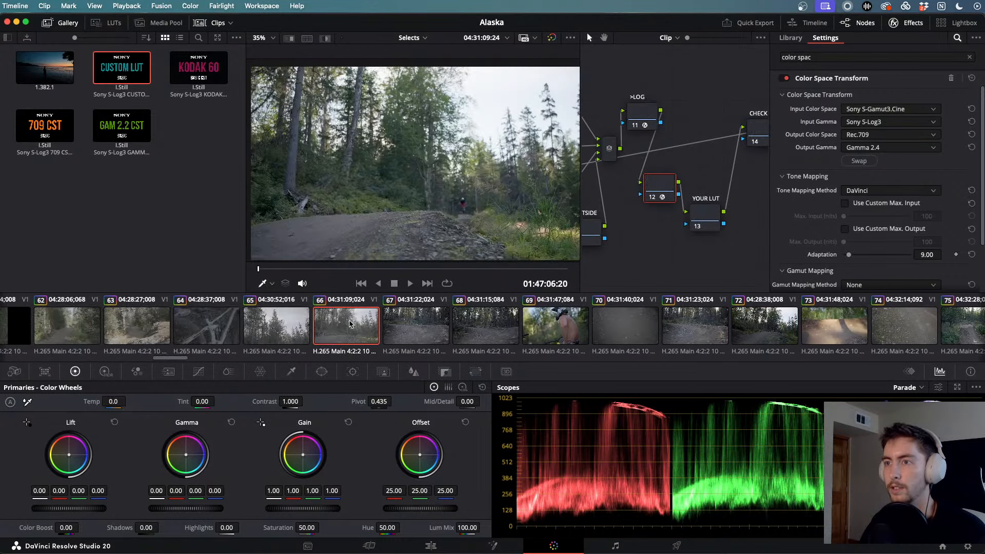
{"action": "scroll", "coordinate": [341, 324], "scroll_direction": "left", "scroll_amount": 7}
{"action": "left_click", "coordinate": [338, 323]}
{"action": "scroll", "coordinate": [339, 323], "scroll_direction": "left", "scroll_amount": 6}
{"action": "left_click", "coordinate": [339, 323]}
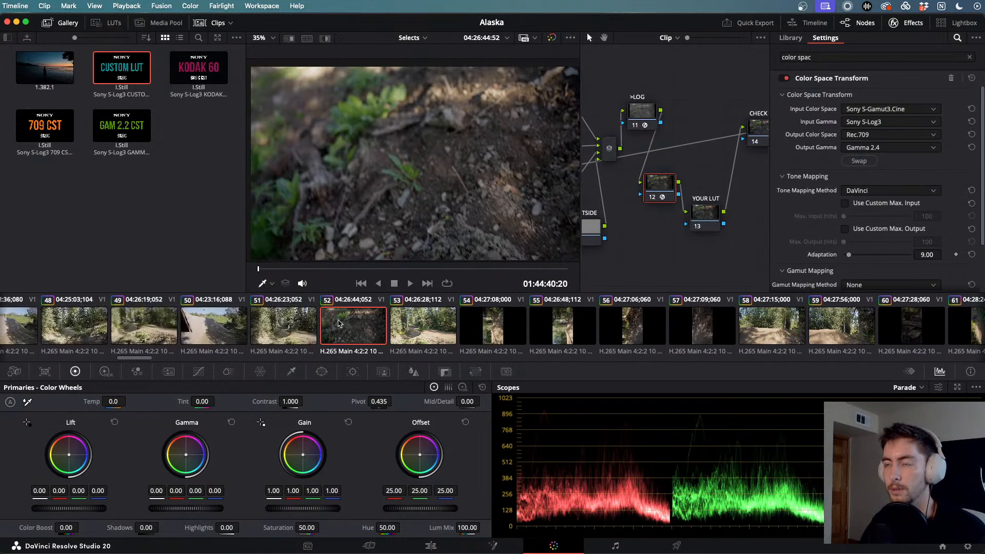
{"action": "scroll", "coordinate": [338, 323], "scroll_direction": "left", "scroll_amount": 7}
{"action": "left_click", "coordinate": [338, 323]}
{"action": "scroll", "coordinate": [338, 323], "scroll_direction": "left", "scroll_amount": 6}
{"action": "left_click", "coordinate": [338, 323]}
{"action": "scroll", "coordinate": [338, 323], "scroll_direction": "left", "scroll_amount": 5}
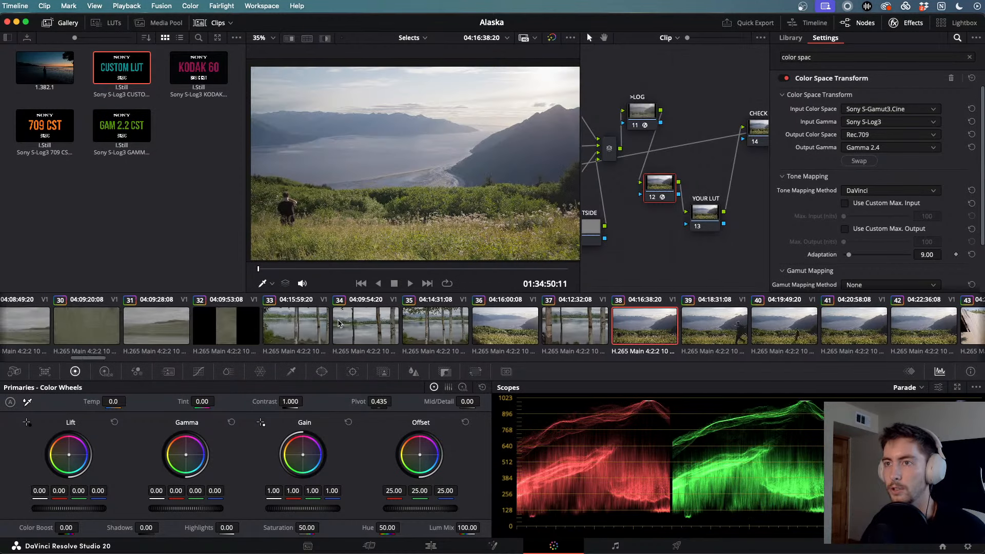
{"action": "left_click", "coordinate": [339, 323]}
{"action": "scroll", "coordinate": [339, 323], "scroll_direction": "left", "scroll_amount": 4}
{"action": "left_click", "coordinate": [338, 323]}
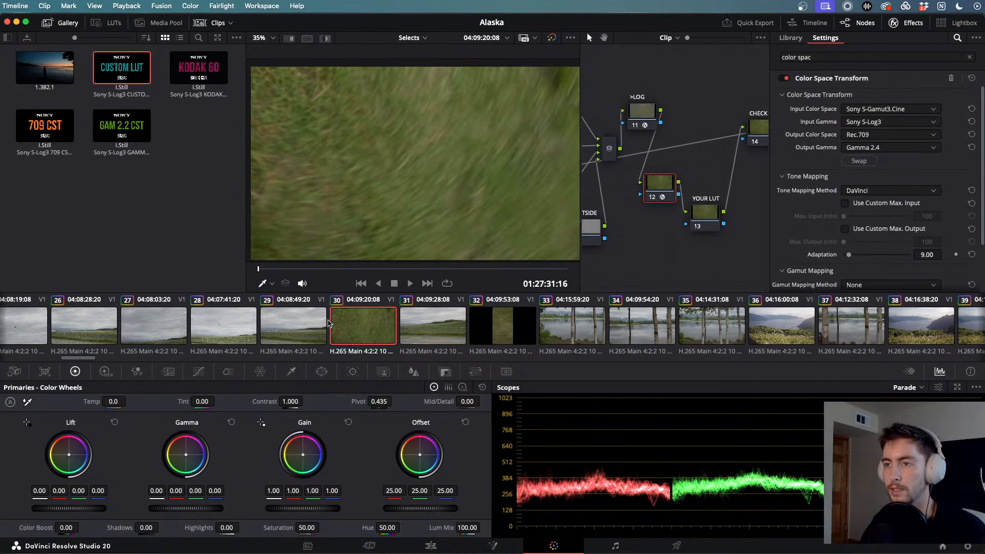
{"action": "left_click", "coordinate": [299, 322]}
{"action": "left_click", "coordinate": [219, 314]}
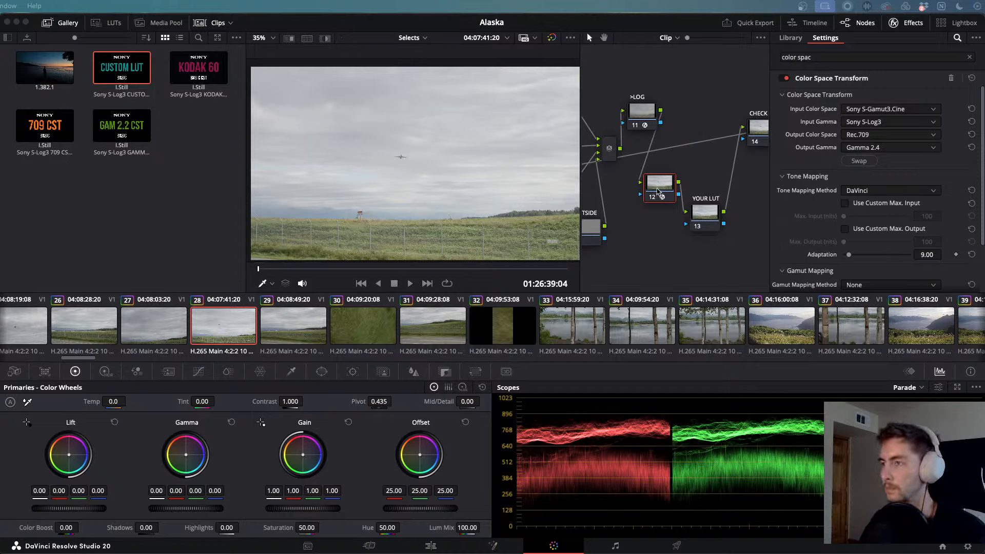
- Nudge node 12 slightly left and select the YOUR LUT node
{"action": "left_click_drag", "start_coordinate": [657, 191], "coordinate": [653, 192]}
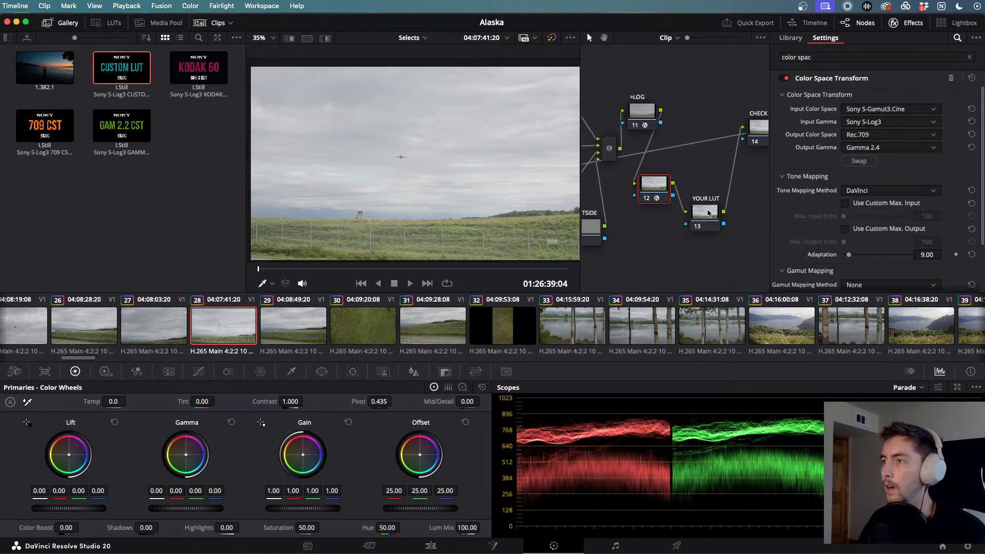
{"action": "left_click", "coordinate": [708, 213]}
{"action": "scroll", "coordinate": [285, 328], "scroll_direction": "left", "scroll_amount": 10}
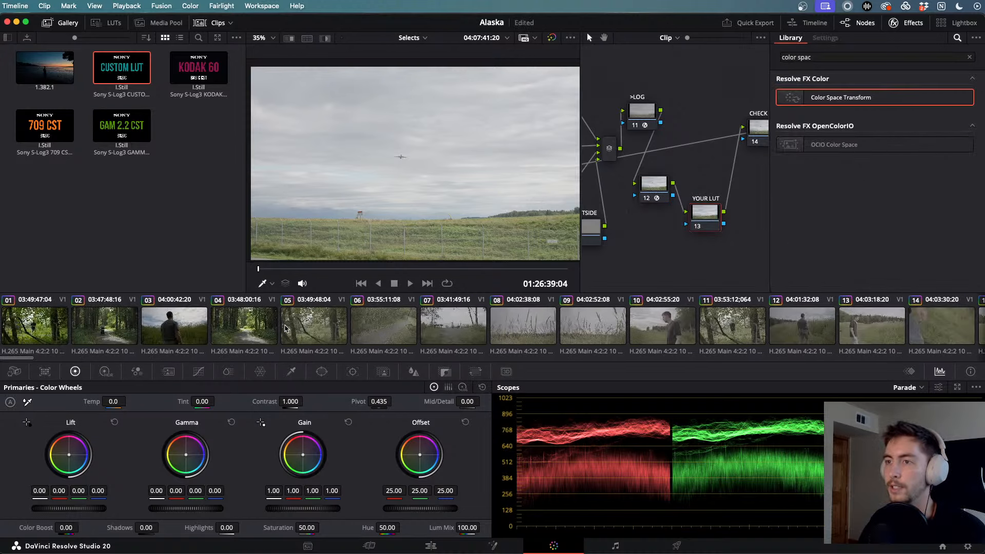
{"action": "scroll", "coordinate": [285, 328], "scroll_direction": "right", "scroll_amount": 5}
- Play clip 10, select its YOUR LUT node, and clear the effects search to list all Resolve FX
{"action": "left_click", "coordinate": [369, 326]}
{"action": "key", "text": "space"}
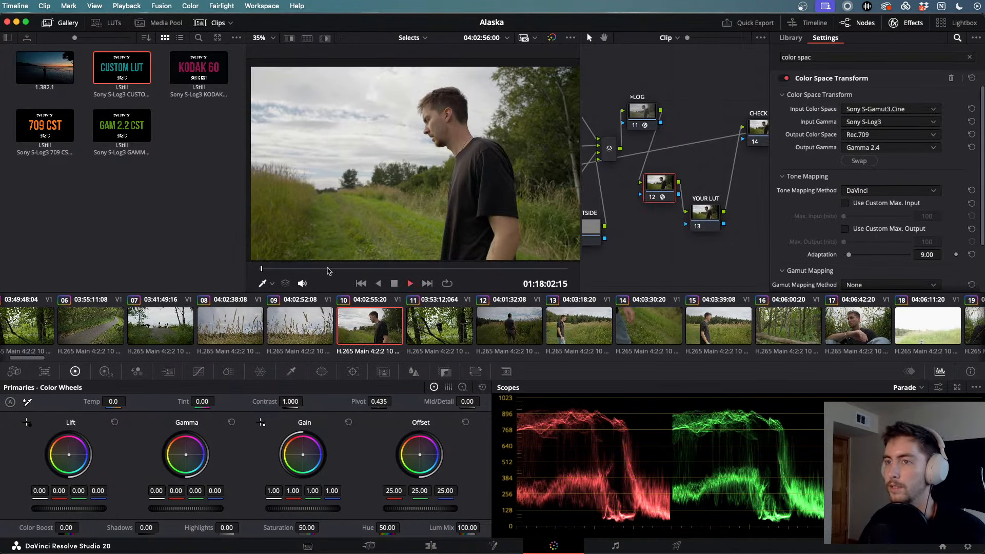
{"action": "left_click_drag", "start_coordinate": [294, 270], "coordinate": [466, 270]}
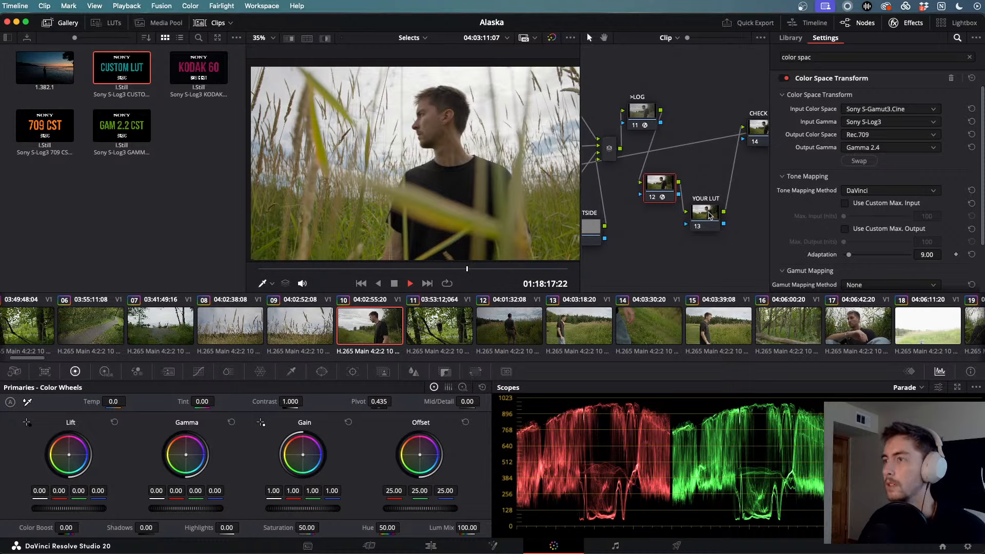
{"action": "left_click", "coordinate": [705, 212]}
{"action": "left_click", "coordinate": [969, 57]}
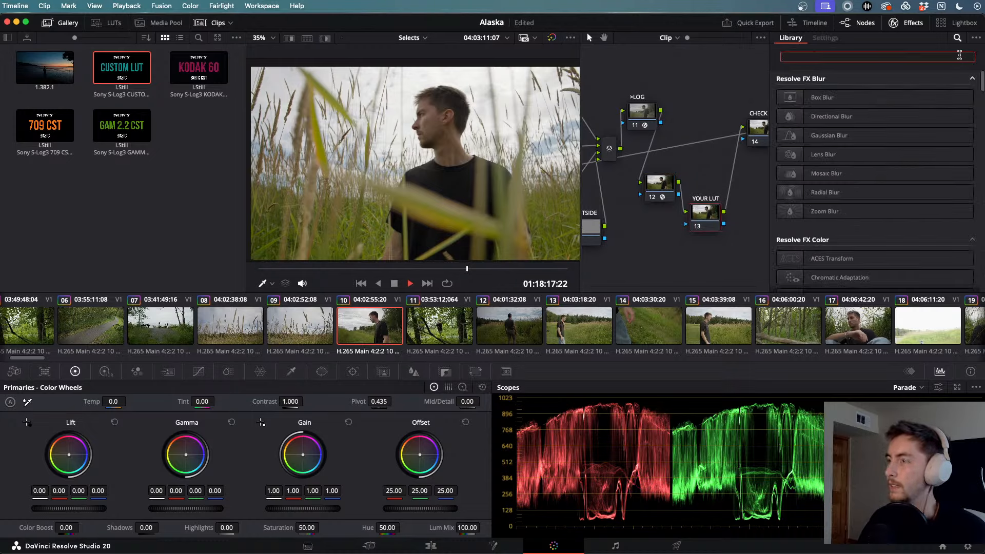
- Apply Dehancer Pro to the YOUR LUT node with its source kept at Rec.709
{"action": "type", "text": "dehan"}
{"action": "left_click_drag", "start_coordinate": [836, 98], "coordinate": [707, 214]}
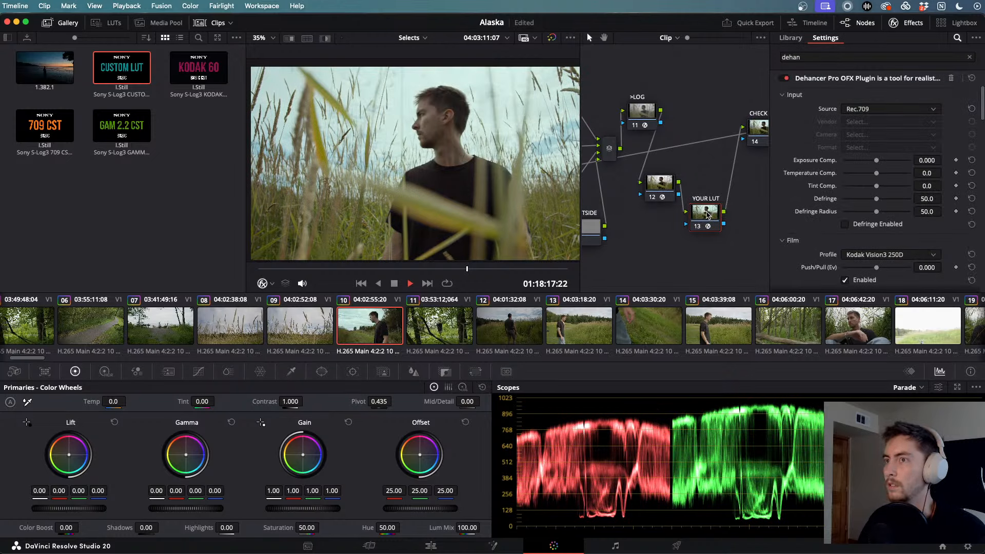
{"action": "left_click", "coordinate": [929, 108]}
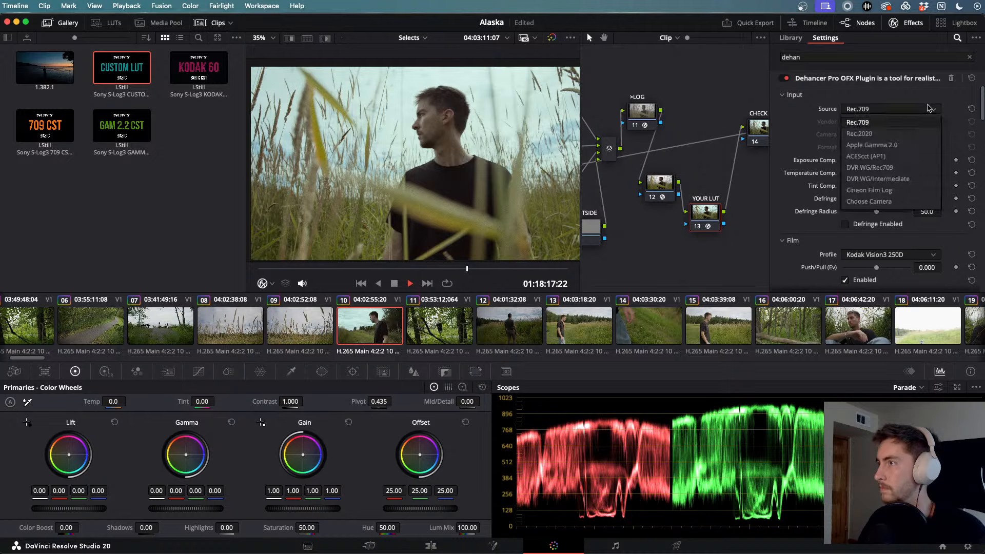
{"action": "left_click", "coordinate": [912, 122]}
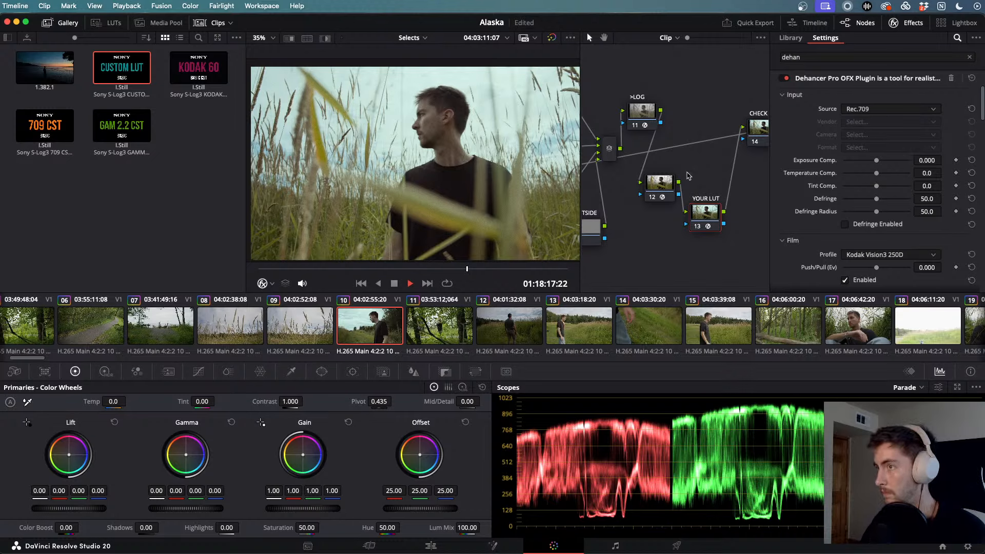
{"action": "left_click", "coordinate": [660, 183]}
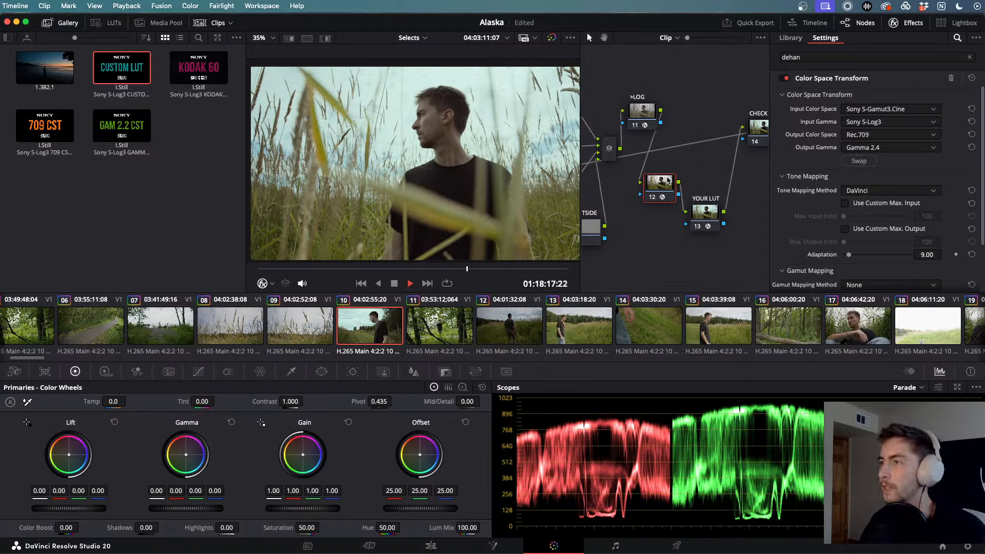
- Hide the Effects settings panel so clip 10's full node tree is visible
{"action": "scroll", "coordinate": [650, 160], "scroll_direction": "left", "scroll_amount": 3}
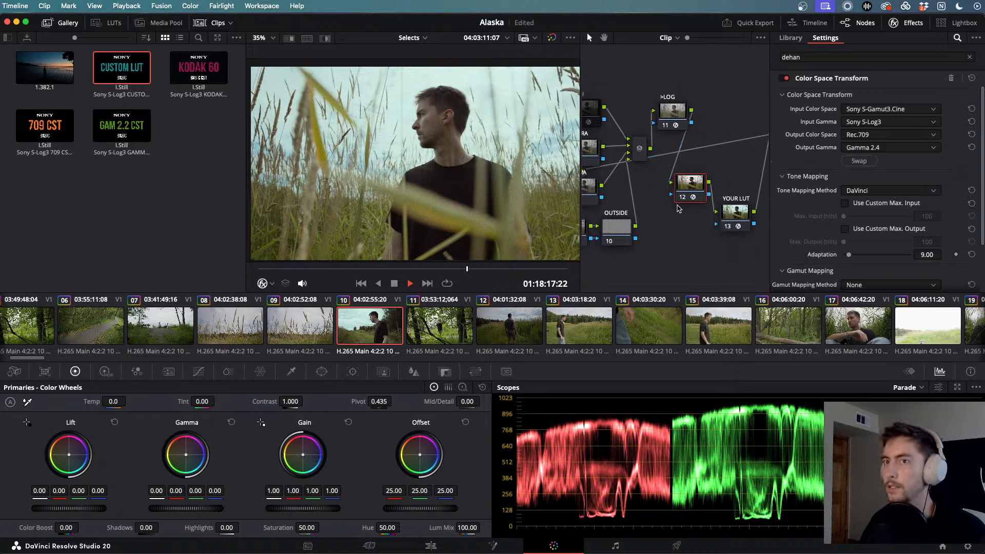
{"action": "scroll", "coordinate": [678, 209], "scroll_direction": "left", "scroll_amount": 15}
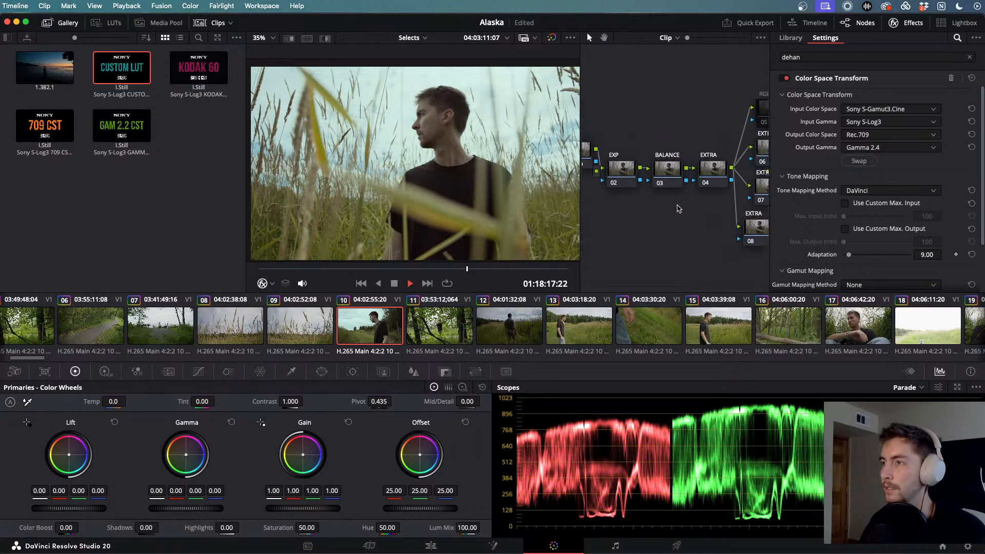
{"action": "scroll", "coordinate": [678, 208], "scroll_direction": "right", "scroll_amount": 5}
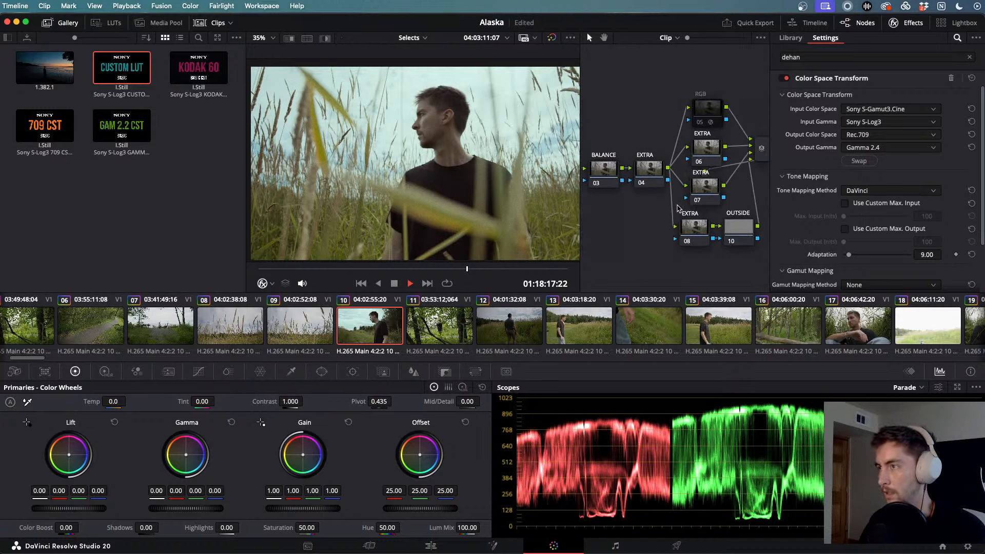
{"action": "scroll", "coordinate": [678, 208], "scroll_direction": "right", "scroll_amount": 15}
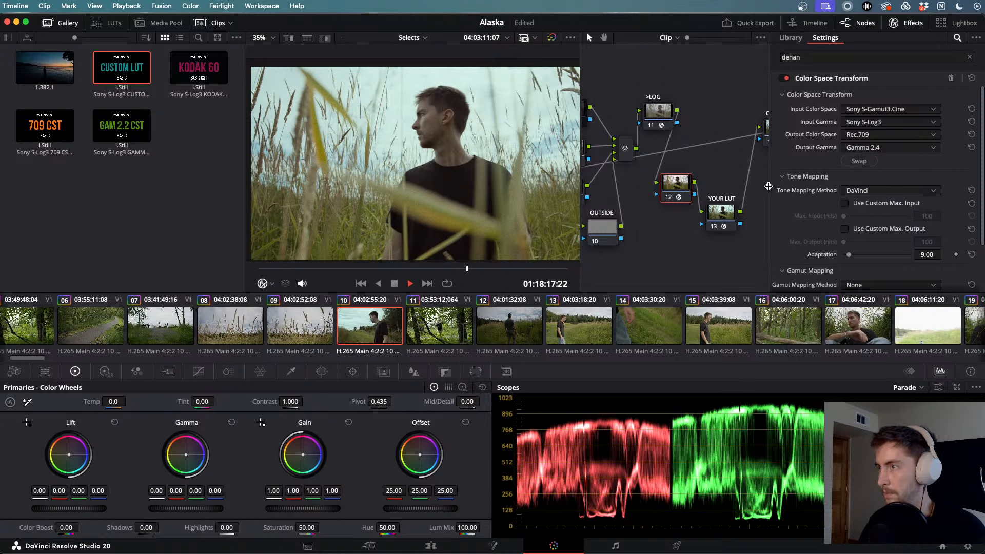
{"action": "left_click", "coordinate": [913, 23]}
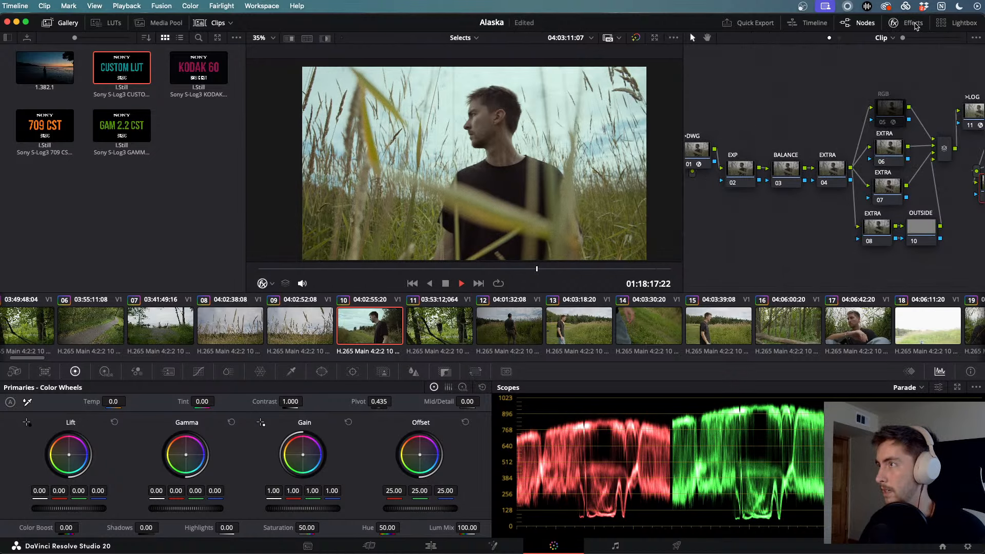
- Rearrange the node tree, moving node 01 below the row and the EXTRA 08 and OUTSIDE 10 nodes lower right
{"action": "scroll", "coordinate": [854, 156], "scroll_direction": "right", "scroll_amount": 3}
{"action": "scroll", "coordinate": [853, 155], "scroll_direction": "right", "scroll_amount": 2}
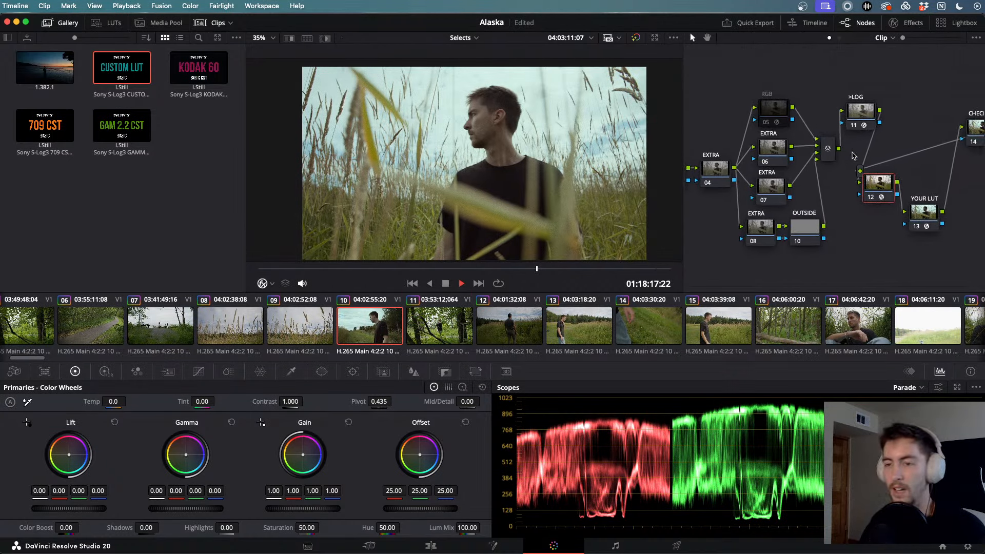
{"action": "scroll", "coordinate": [905, 169], "scroll_direction": "right", "scroll_amount": 3}
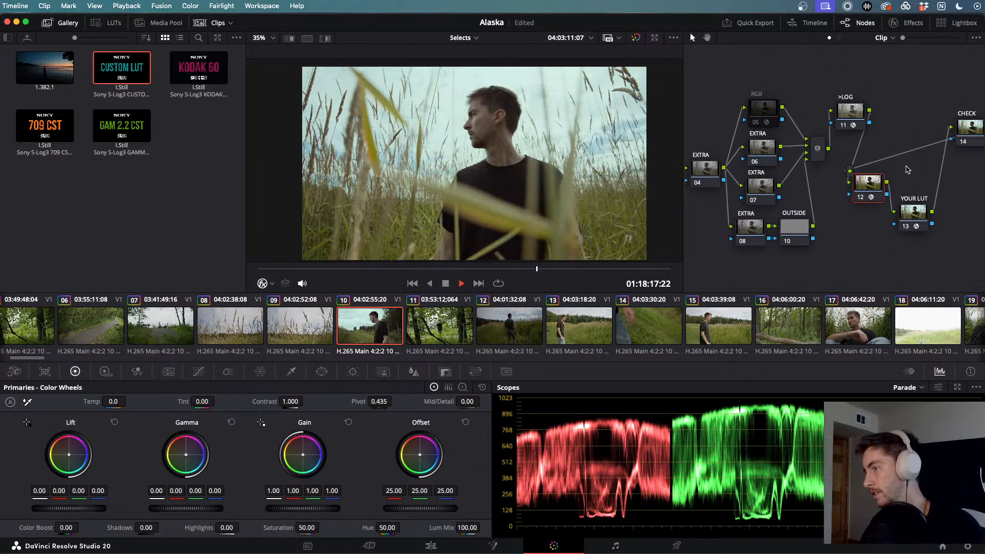
{"action": "scroll", "coordinate": [905, 170], "scroll_direction": "left", "scroll_amount": 12}
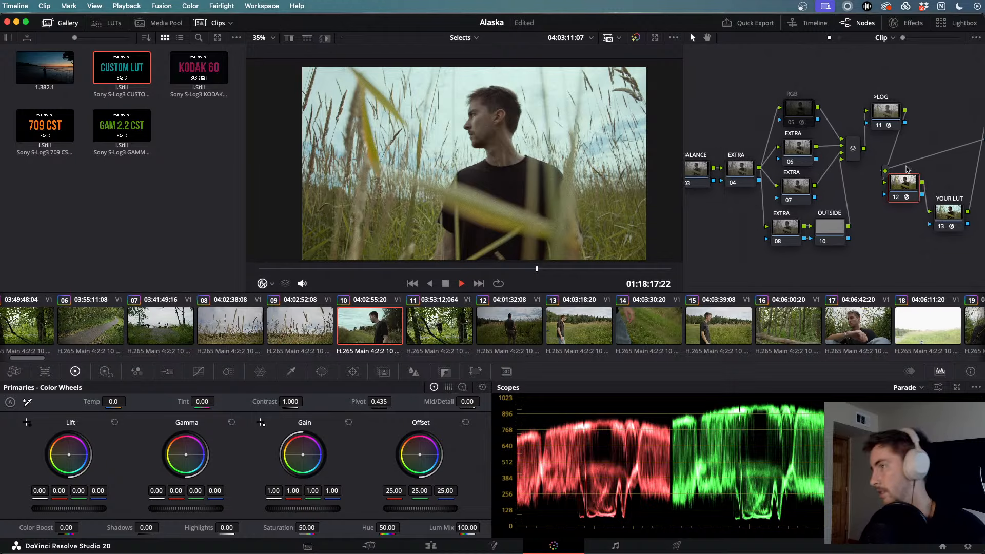
{"action": "scroll", "coordinate": [906, 169], "scroll_direction": "left", "scroll_amount": 3}
{"action": "left_click_drag", "start_coordinate": [781, 159], "coordinate": [791, 226]}
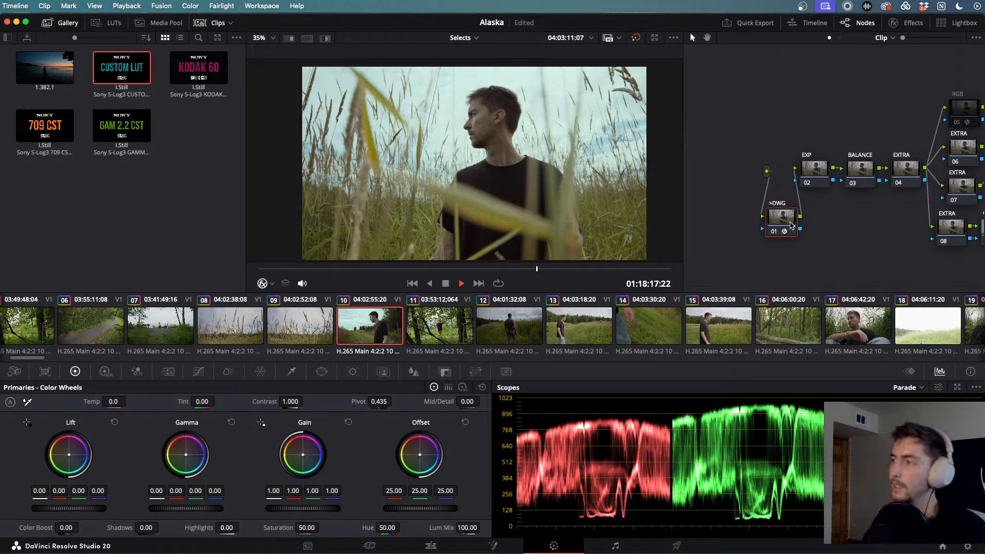
{"action": "key", "text": "alt+o"}
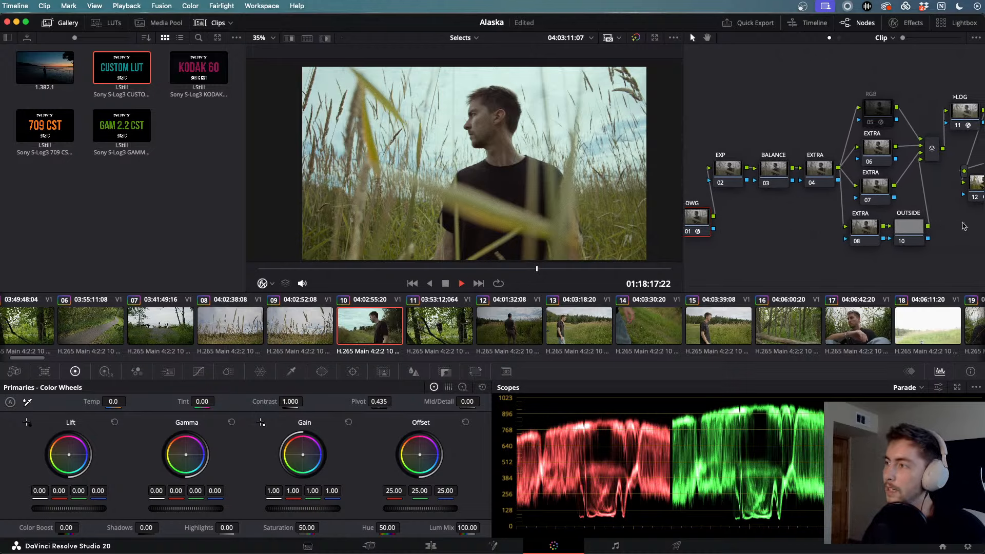
{"action": "left_click_drag", "start_coordinate": [962, 223], "coordinate": [876, 239]}
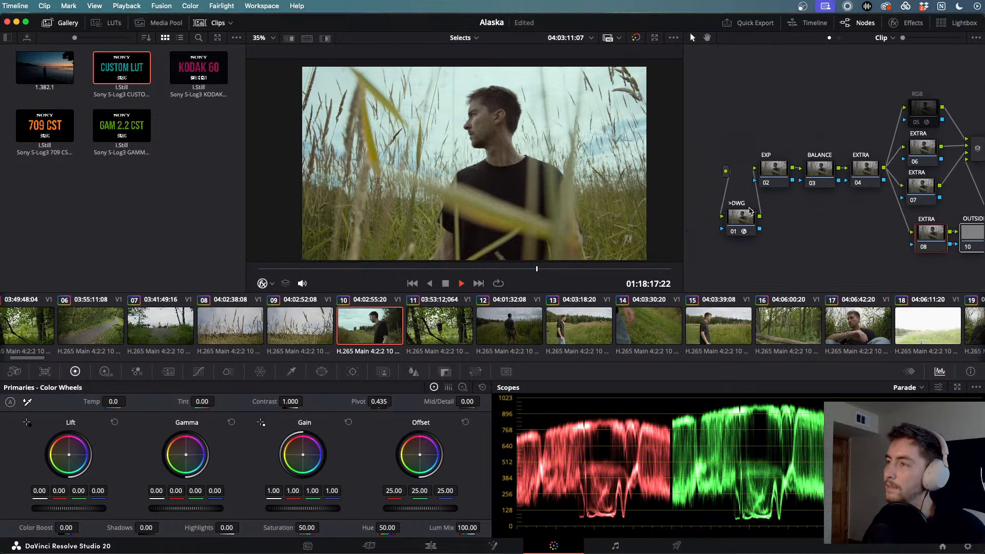
- Step through the BALANCE, EXTRA and EXP nodes, then show the >DWG node's S-Log3 to DaVinci Wide Gamut transform
{"action": "left_click", "coordinate": [821, 172]}
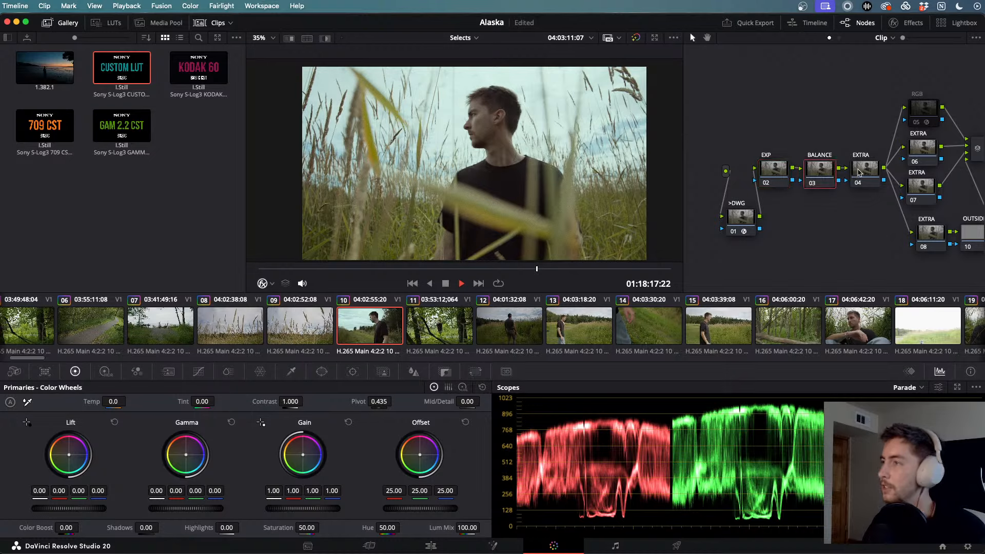
{"action": "left_click", "coordinate": [859, 173]}
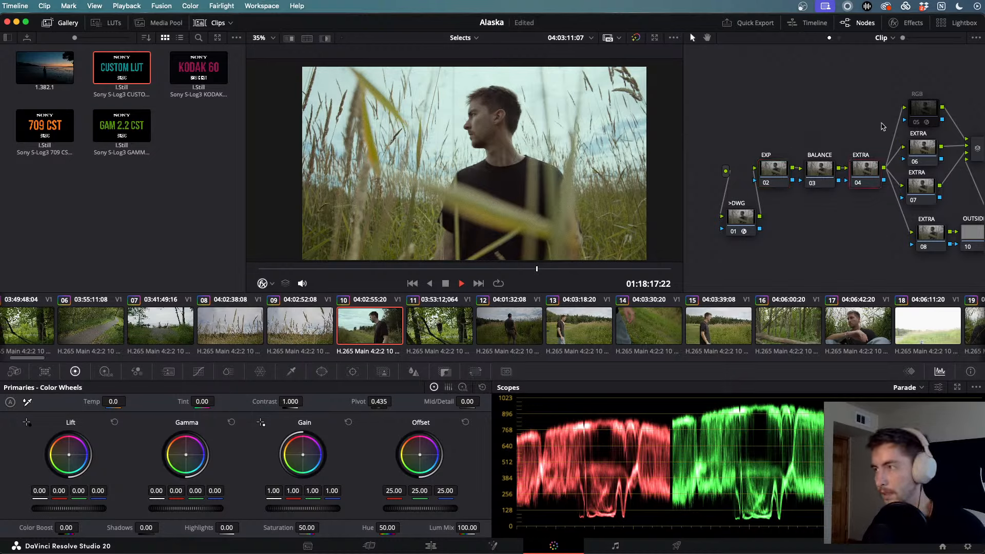
{"action": "scroll", "coordinate": [846, 137], "scroll_direction": "right", "scroll_amount": 3}
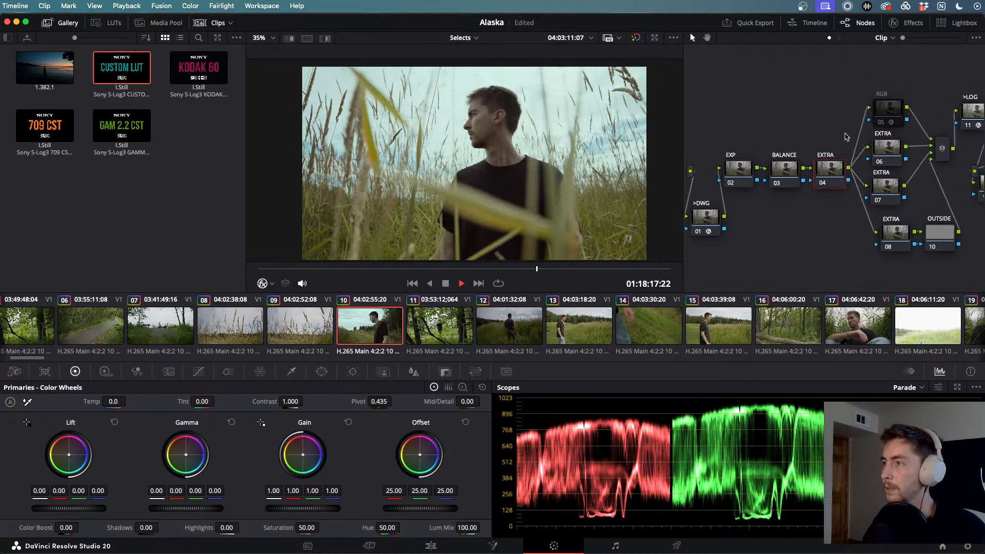
{"action": "left_click", "coordinate": [738, 169]}
{"action": "scroll", "coordinate": [770, 169], "scroll_direction": "right", "scroll_amount": 2}
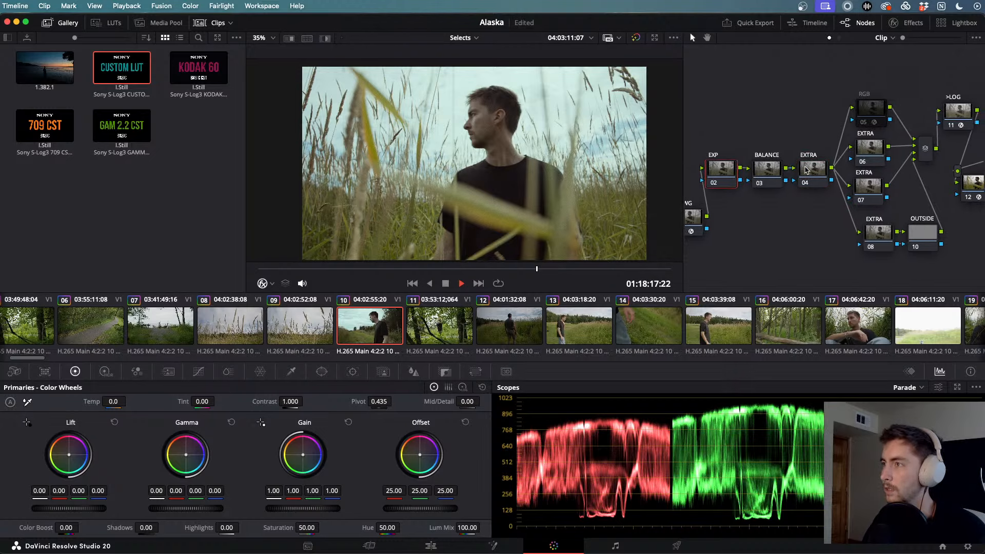
{"action": "scroll", "coordinate": [805, 171], "scroll_direction": "left", "scroll_amount": 3}
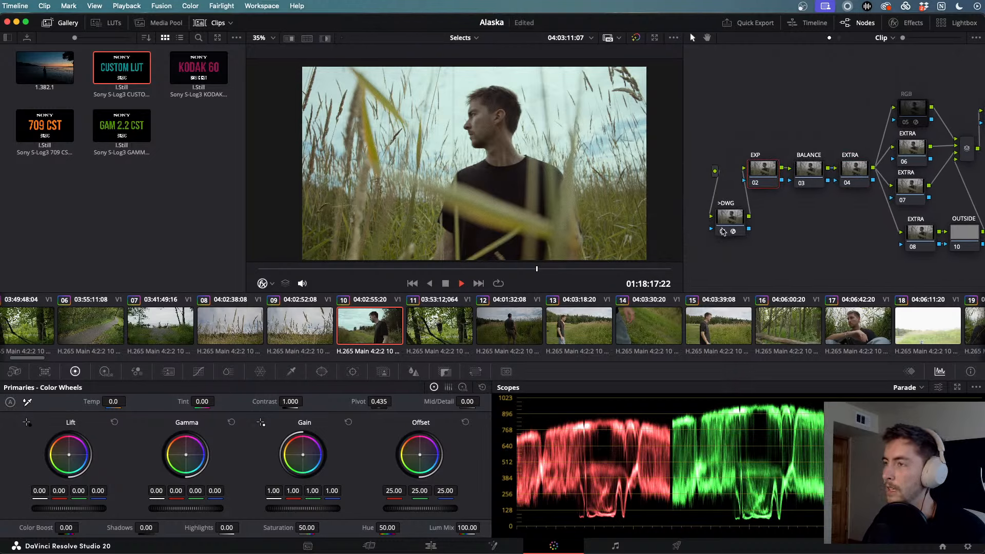
{"action": "left_click", "coordinate": [729, 221]}
{"action": "left_click", "coordinate": [906, 23]}
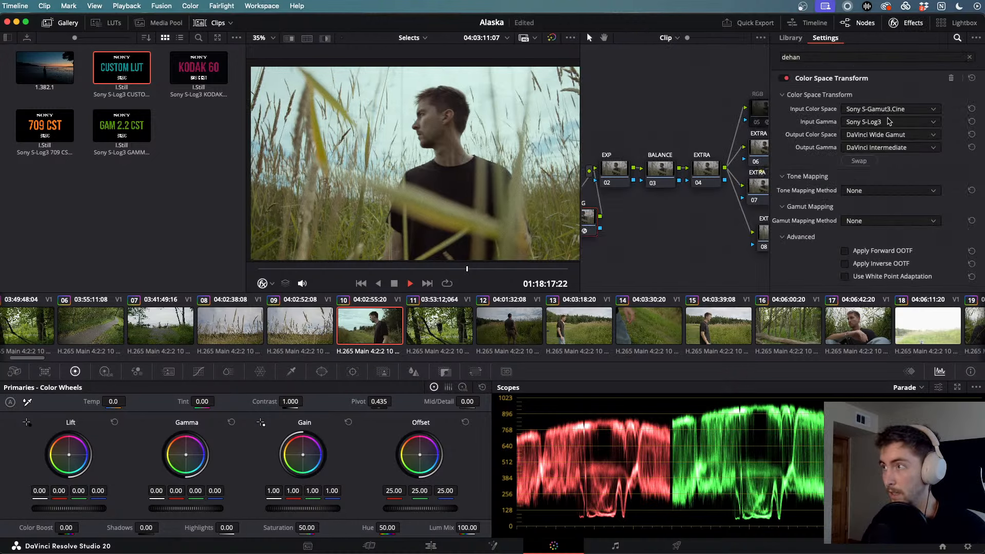
- Select the EXP node, drag its Shadows value as a demo, then undo it back to 0.00
{"action": "scroll", "coordinate": [660, 210], "scroll_direction": "left", "scroll_amount": 2}
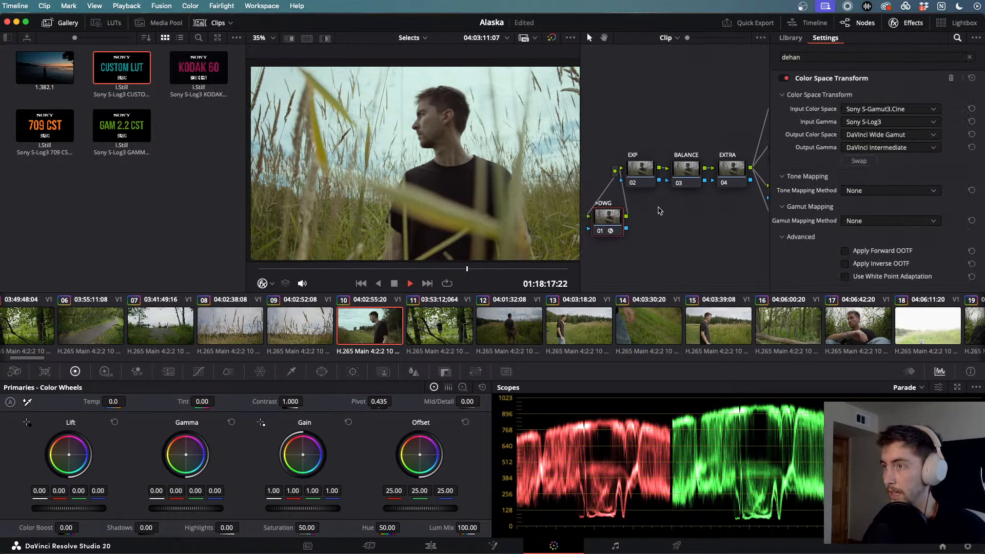
{"action": "left_click", "coordinate": [645, 174]}
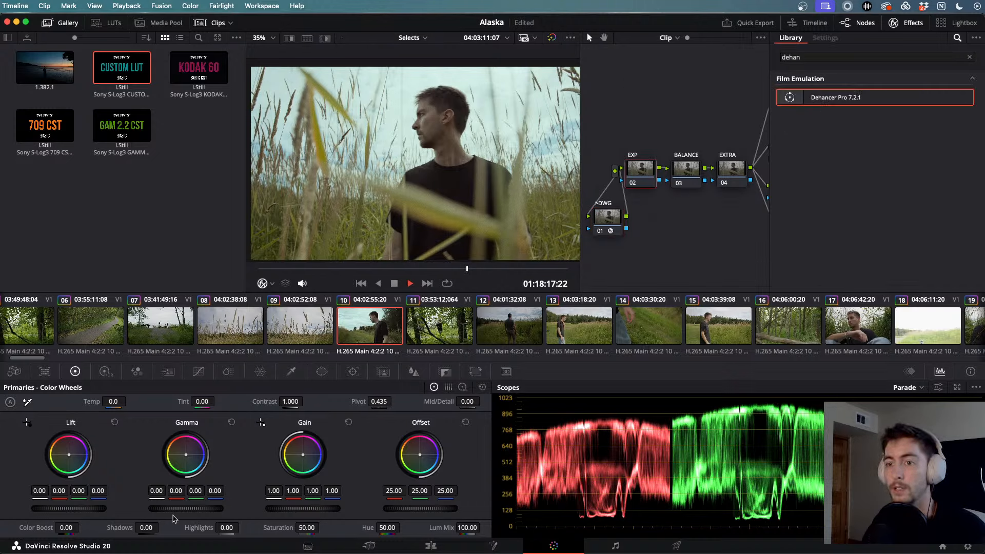
{"action": "mouse_move", "coordinate": [161, 527]}
{"action": "left_mouse_down"}
{"action": "mouse_move", "coordinate": [209, 527]}
{"action": "mouse_move", "coordinate": [94, 527]}
{"action": "mouse_move", "coordinate": [184, 528]}
{"action": "mouse_move", "coordinate": [98, 527]}
{"action": "mouse_move", "coordinate": [149, 529]}
{"action": "left_mouse_up"}
{"action": "key", "text": "super+z"}
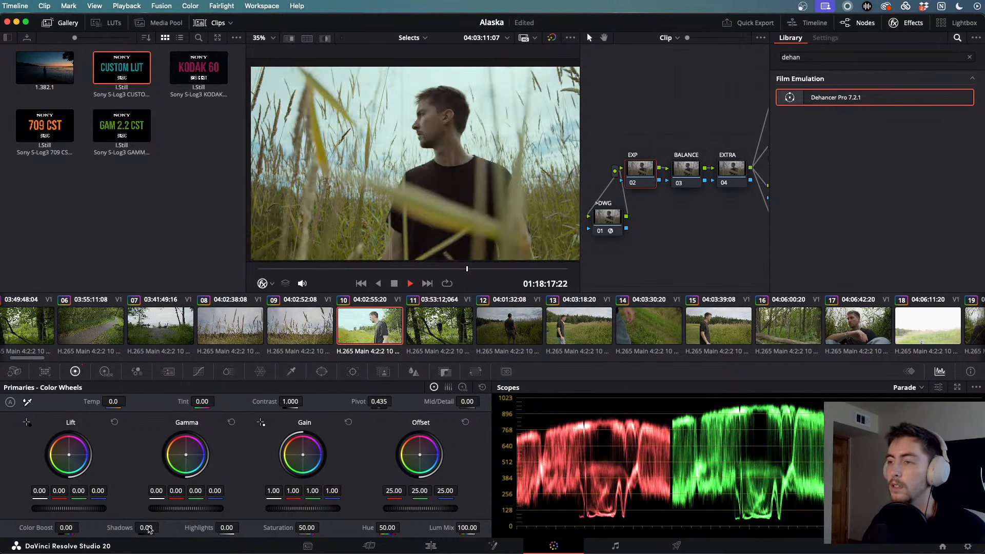
{"action": "scroll", "coordinate": [606, 246], "scroll_direction": "right", "scroll_amount": 6}
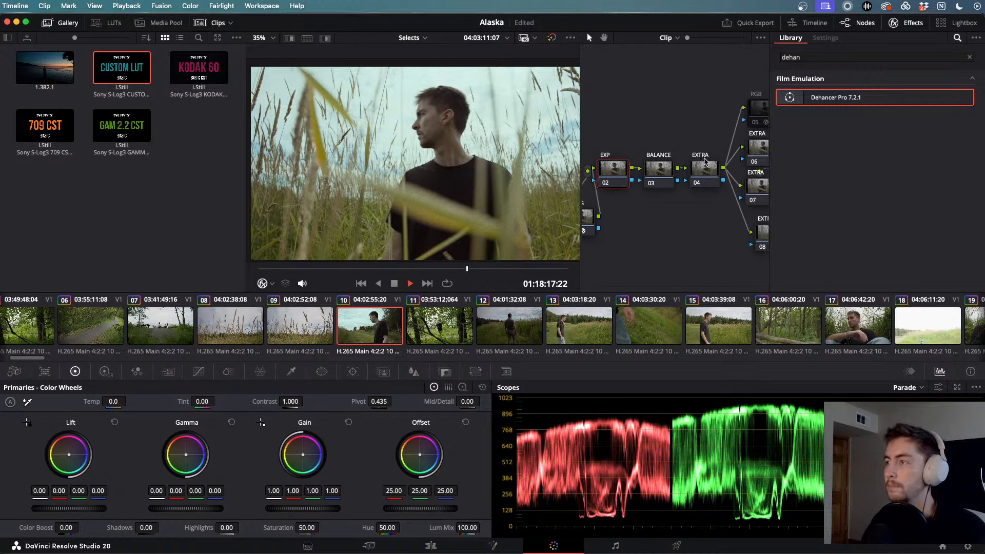
{"action": "scroll", "coordinate": [706, 162], "scroll_direction": "right", "scroll_amount": 3}
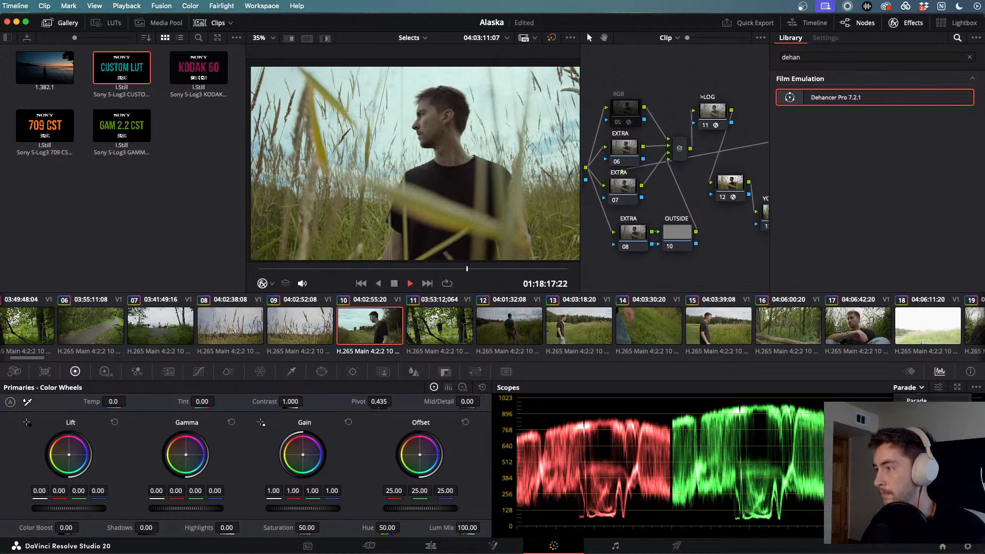
- Cycle the scopes through Histogram, Vectorscope, Waveform and Parade, ending on CIE Chromaticity
{"action": "left_click", "coordinate": [917, 437]}
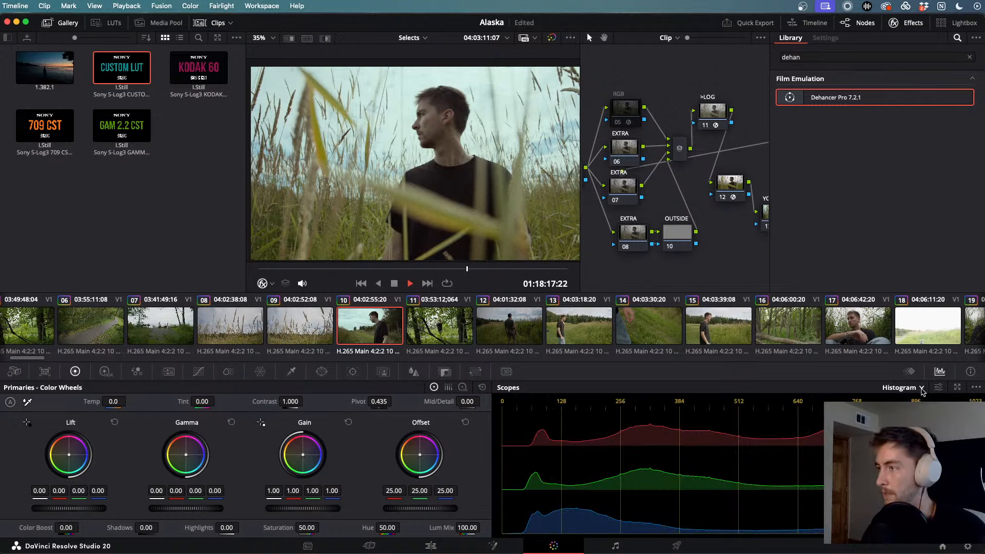
{"action": "left_click", "coordinate": [915, 424]}
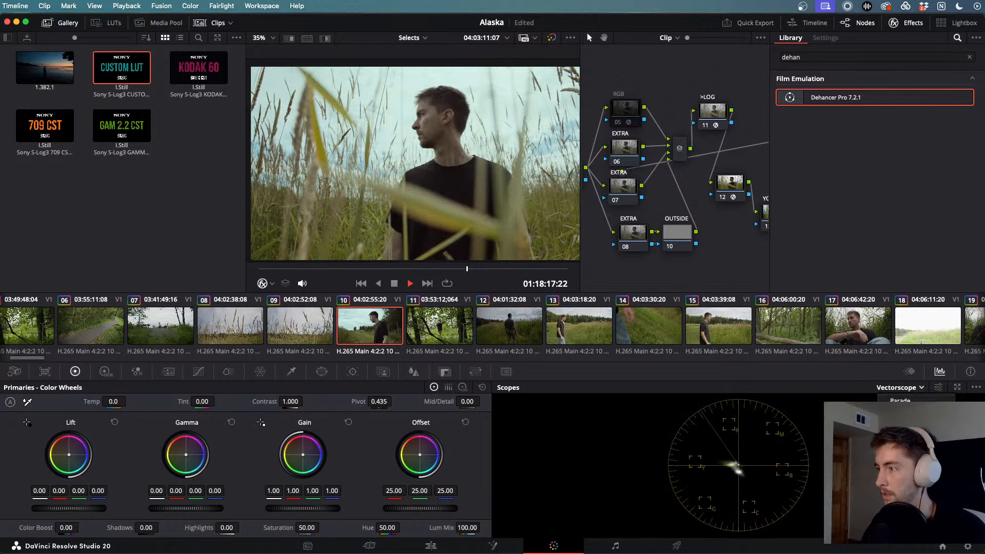
{"action": "left_click", "coordinate": [910, 413]}
{"action": "left_click", "coordinate": [907, 401]}
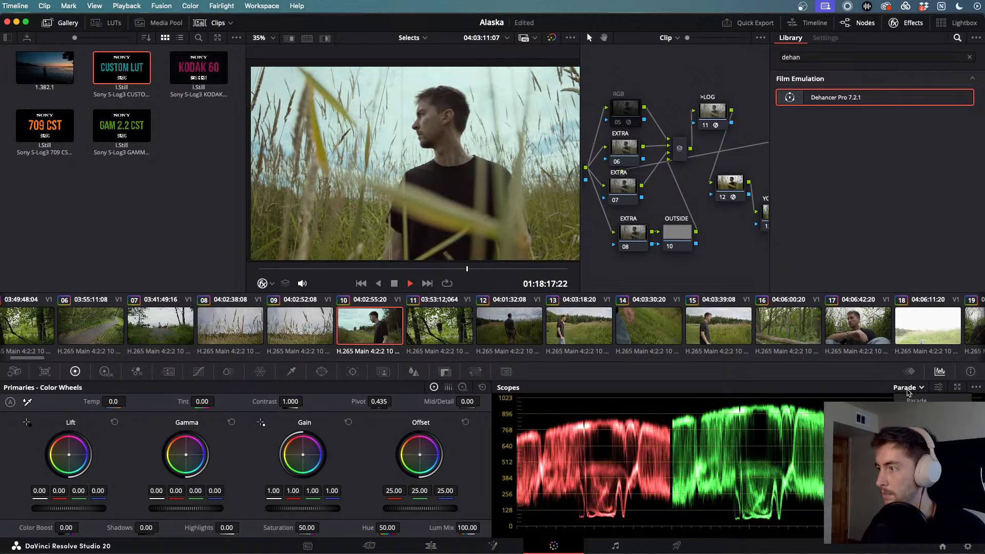
{"action": "left_click", "coordinate": [910, 449]}
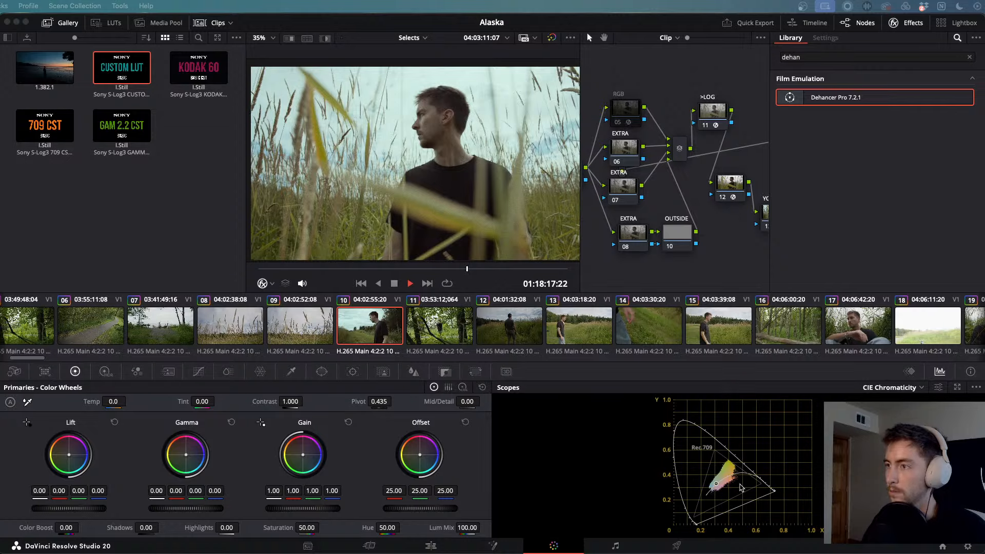
- Check the >DWG node's transform and the CHECK node, ending on YOUR LUT's Dehancer settings (Rec.709, Kodak Vision3 250D)
{"action": "scroll", "coordinate": [655, 181], "scroll_direction": "left", "scroll_amount": 6}
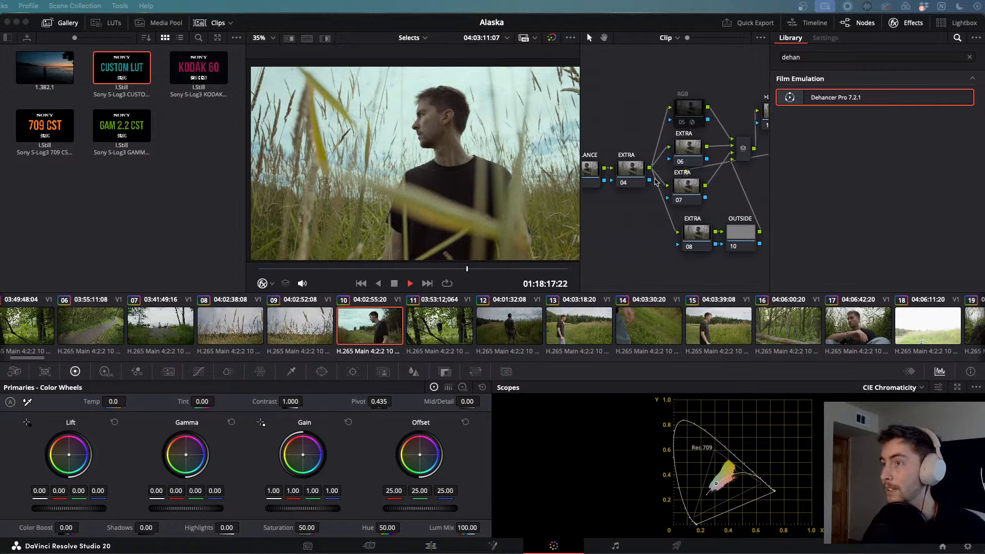
{"action": "left_click", "coordinate": [597, 219]}
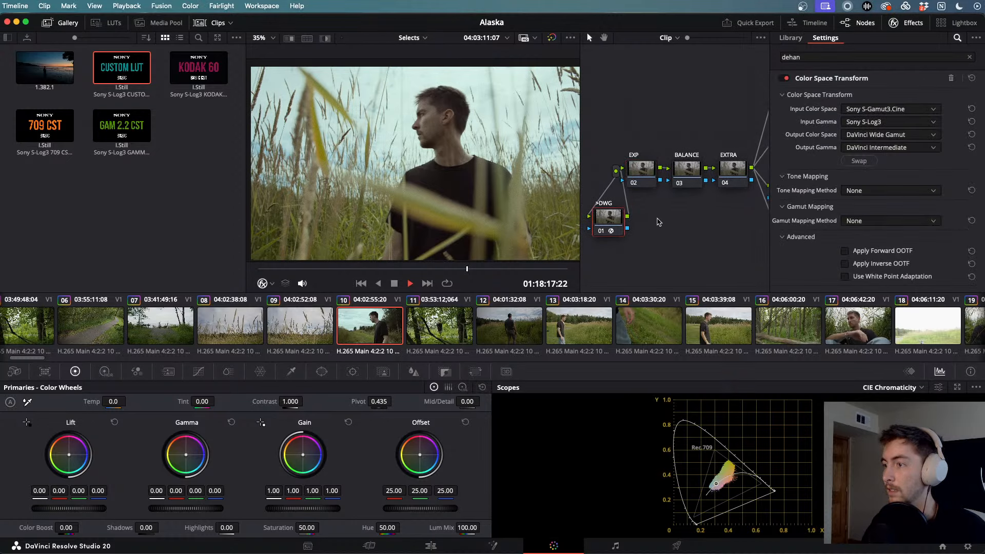
{"action": "scroll", "coordinate": [713, 218], "scroll_direction": "right", "scroll_amount": 9}
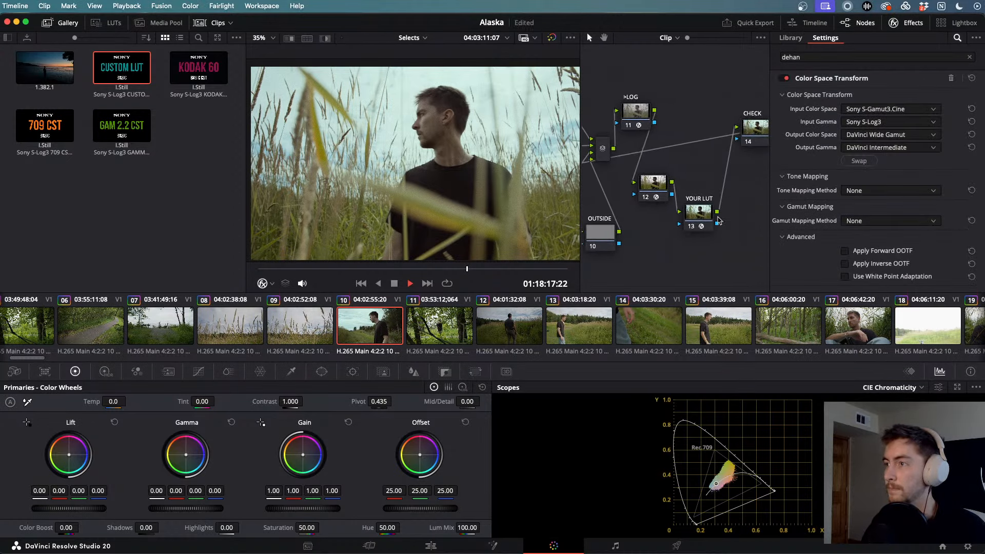
{"action": "left_click", "coordinate": [687, 215]}
{"action": "scroll", "coordinate": [687, 215], "scroll_direction": "right", "scroll_amount": 1}
{"action": "left_click", "coordinate": [729, 136]}
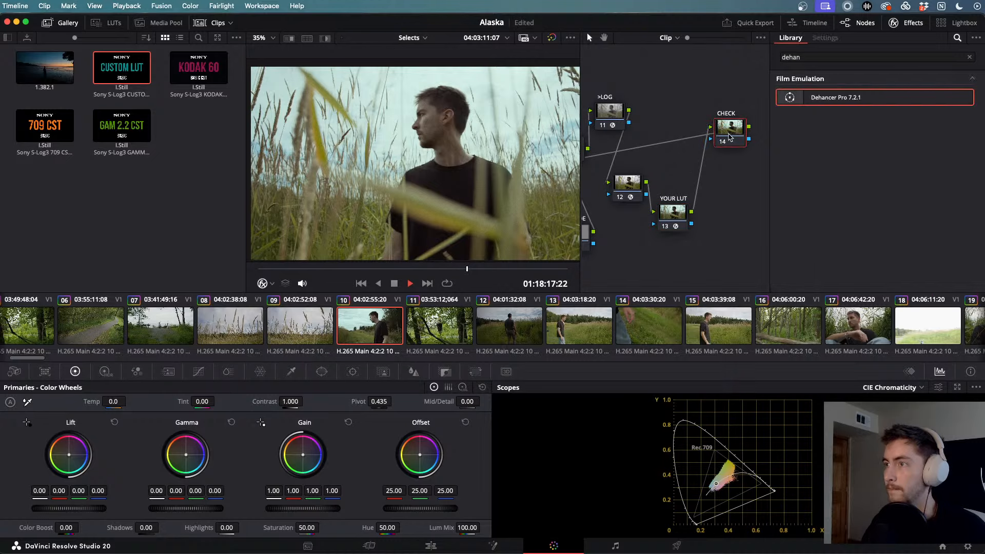
{"action": "left_click", "coordinate": [664, 210]}
{"action": "scroll", "coordinate": [667, 210], "scroll_direction": "left", "scroll_amount": 3}
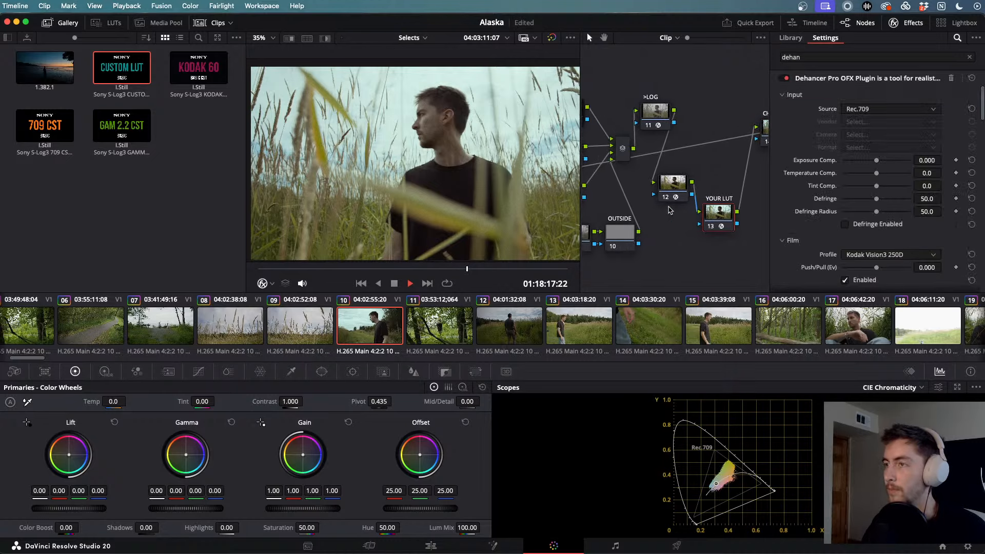
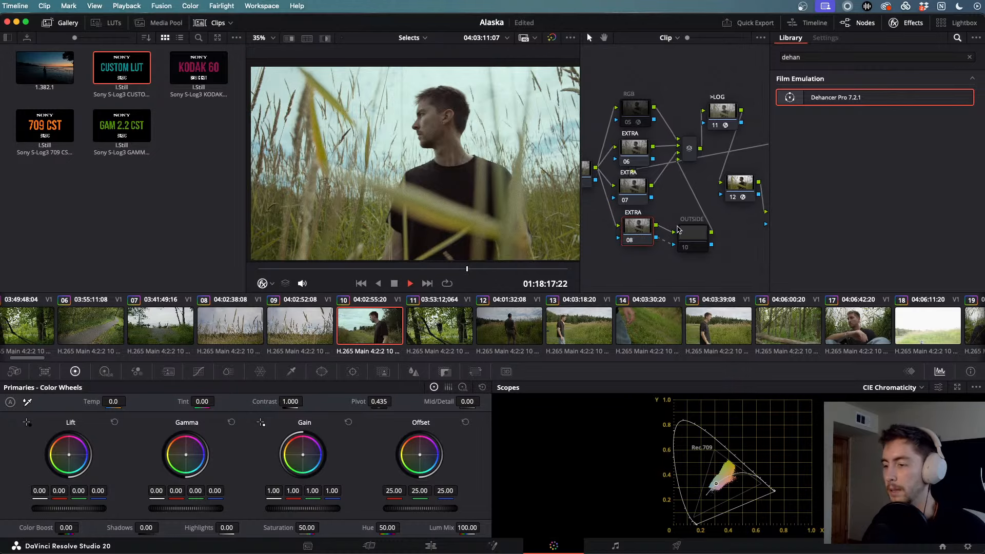
{"action": "scroll", "coordinate": [677, 229], "scroll_direction": "right", "scroll_amount": 2}
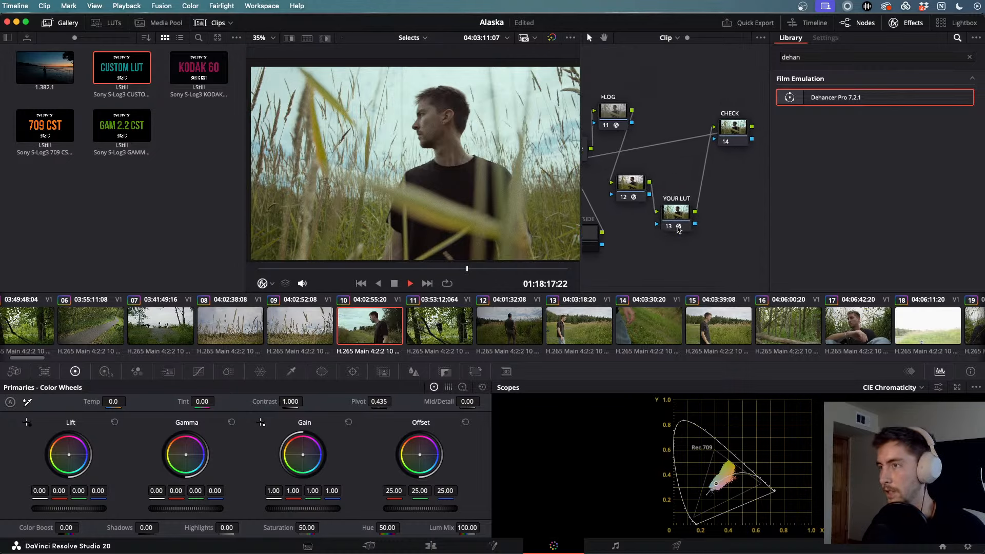
- Review the YOUR LUT node's Dehancer settings, select the EXP node, and hide the effects library
{"action": "left_click", "coordinate": [678, 224]}
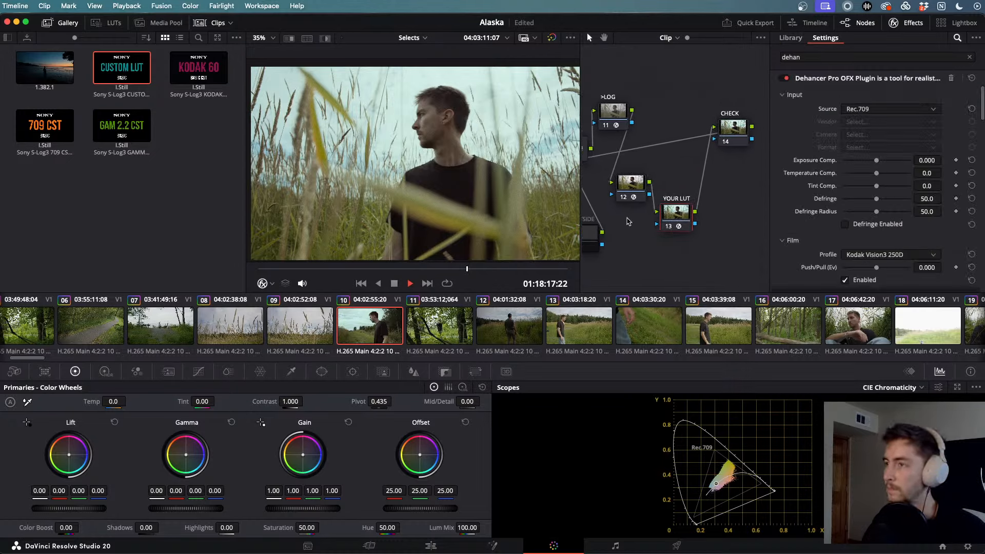
{"action": "scroll", "coordinate": [657, 213], "scroll_direction": "left", "scroll_amount": 20}
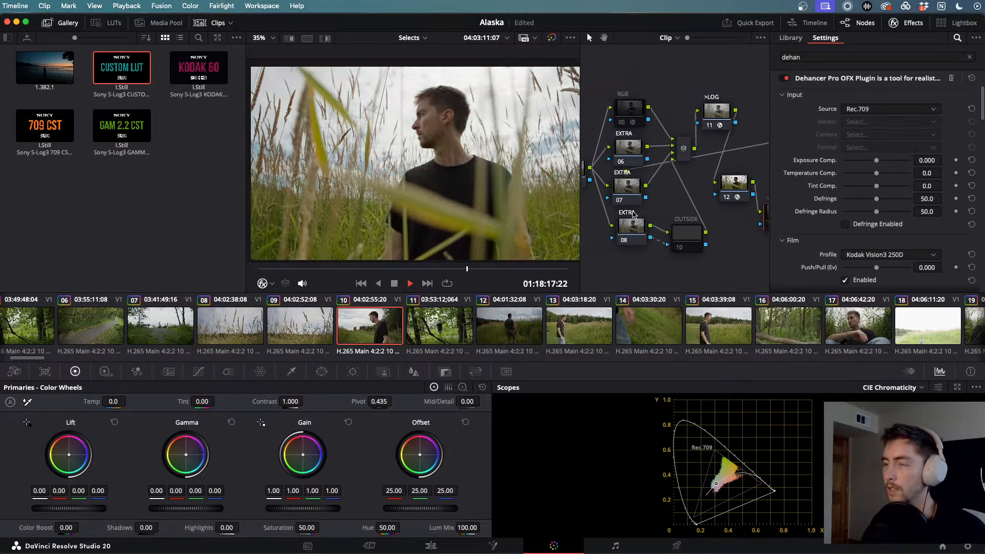
{"action": "scroll", "coordinate": [634, 215], "scroll_direction": "left", "scroll_amount": 7}
{"action": "left_click", "coordinate": [685, 170]}
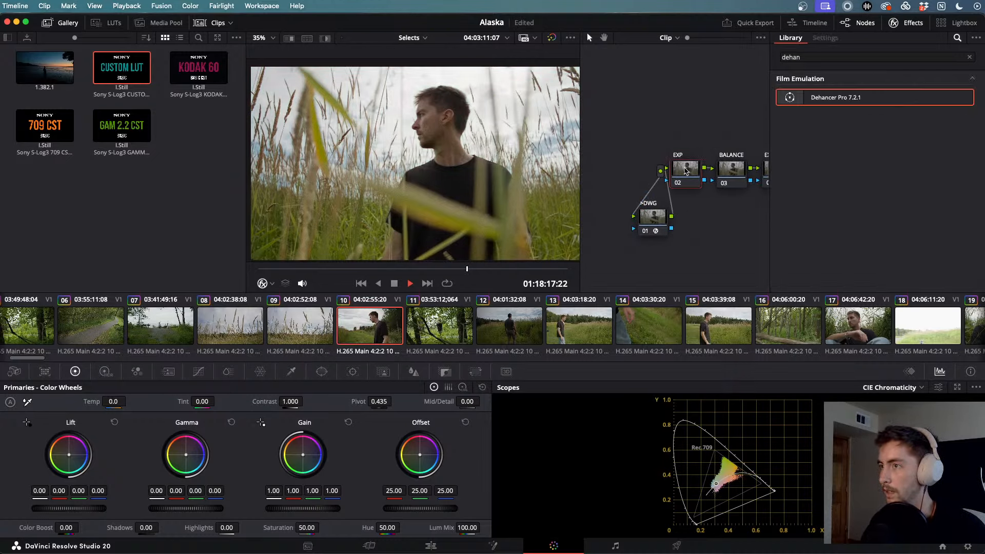
{"action": "left_click", "coordinate": [908, 23]}
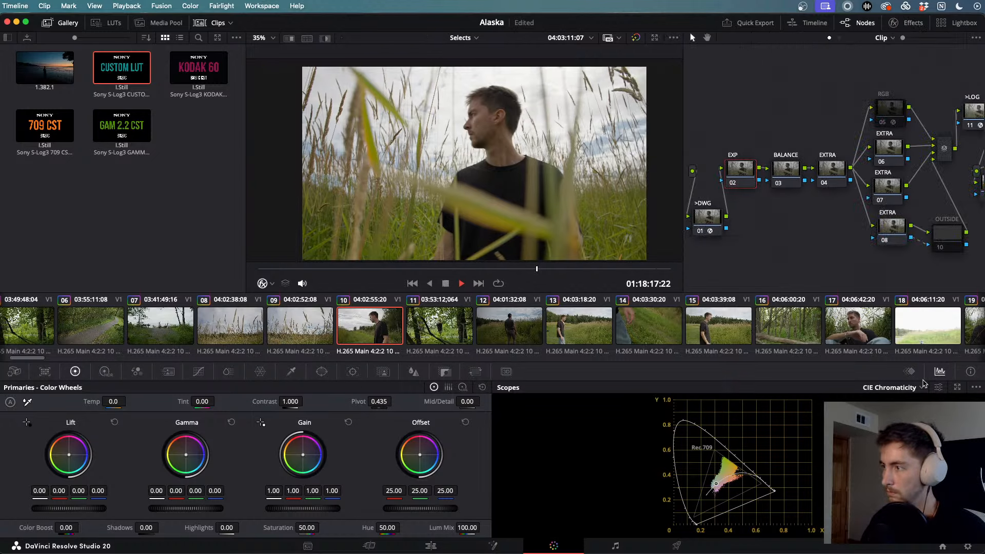
- Compare Waveform, Parade and Histogram scopes, settle on RGB Parade, and set Shadows to 1.00
{"action": "left_click", "coordinate": [893, 399]}
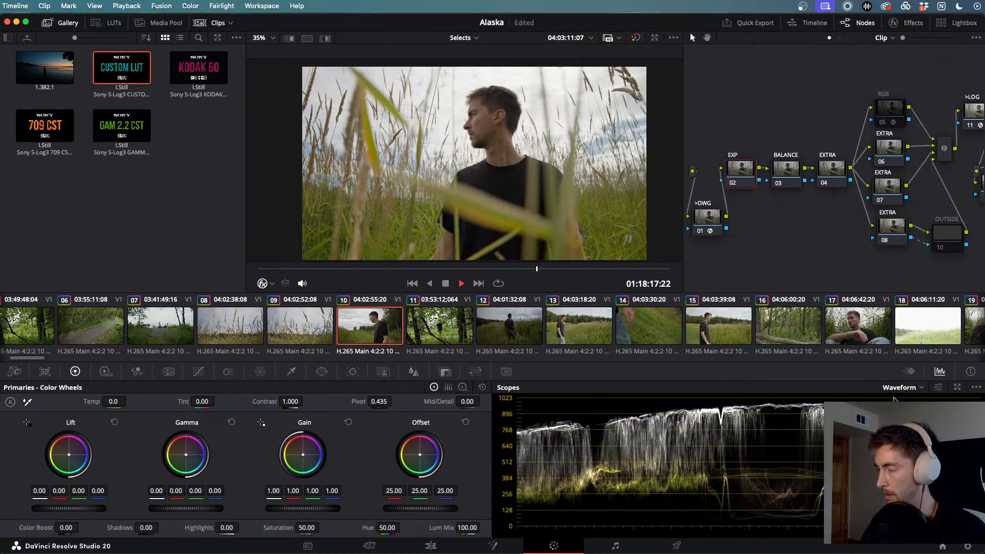
{"action": "left_click", "coordinate": [906, 400]}
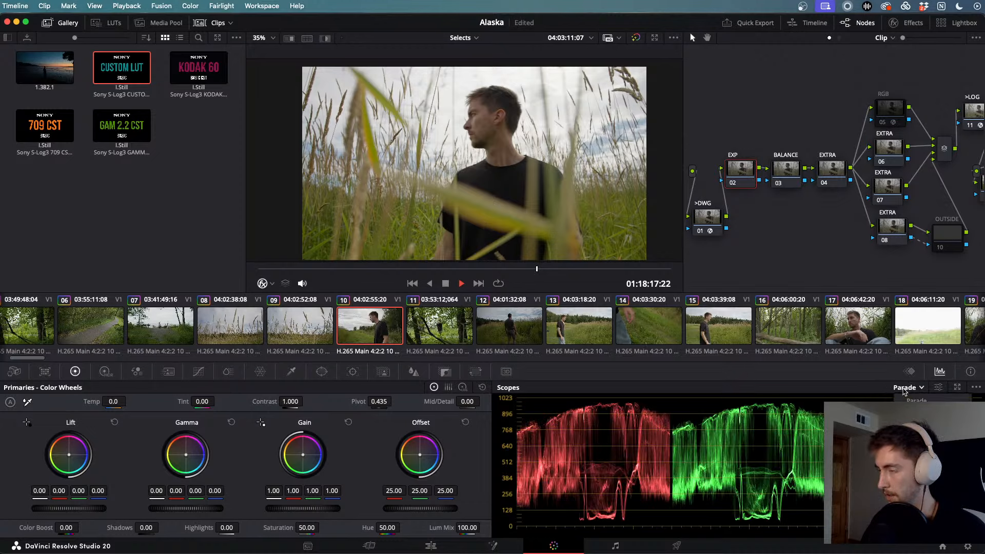
{"action": "left_click", "coordinate": [919, 437]}
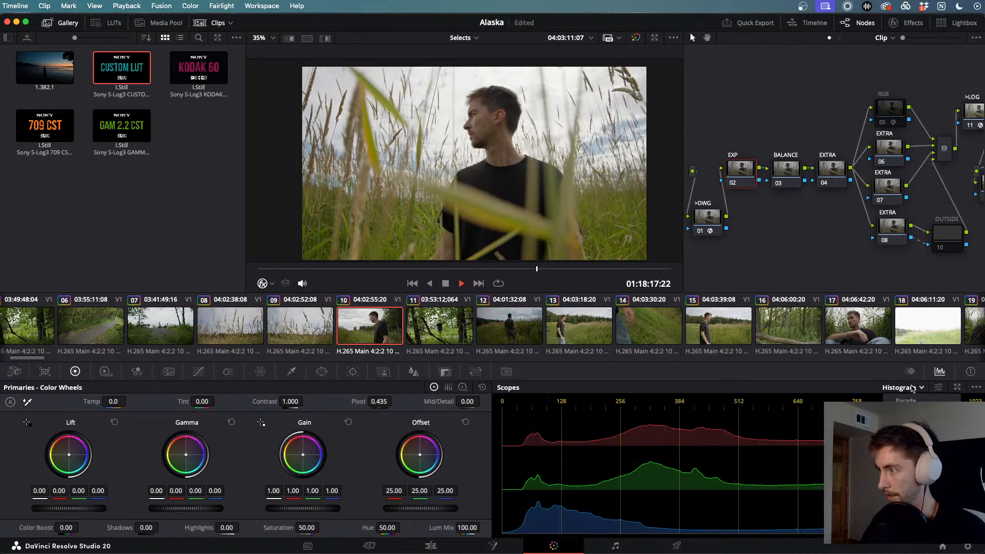
{"action": "left_click", "coordinate": [906, 400]}
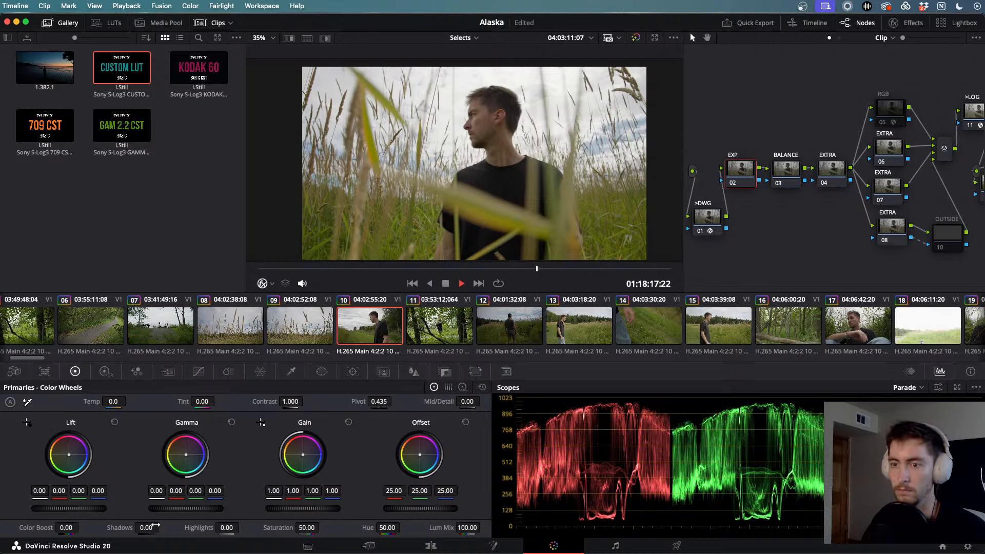
{"action": "mouse_move", "coordinate": [146, 528]}
{"action": "left_mouse_down"}
{"action": "mouse_move", "coordinate": [126, 527]}
{"action": "mouse_move", "coordinate": [147, 528]}
{"action": "left_mouse_up"}
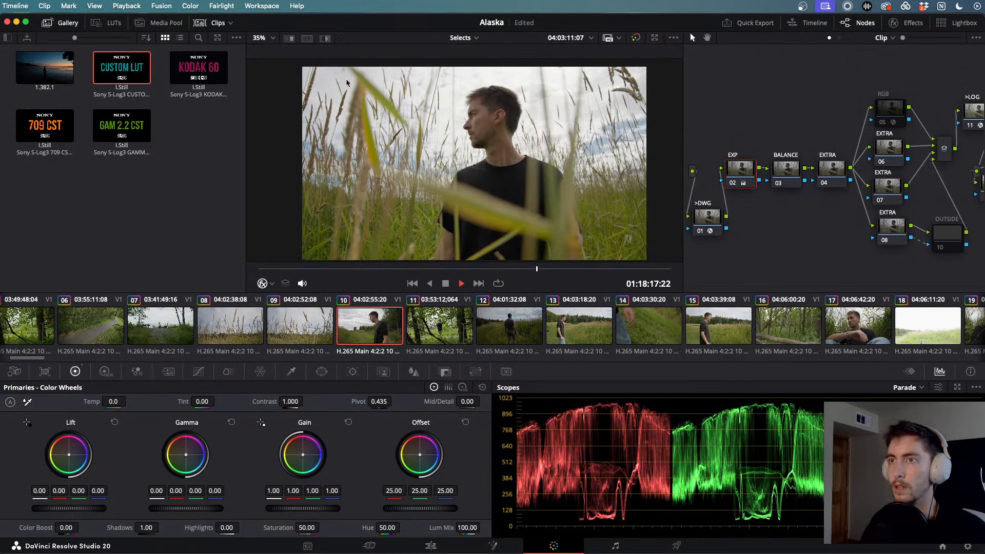
- Turn on Video Clean Feed from the Workspace menu
{"action": "left_click", "coordinate": [252, 5]}
{"action": "mouse_move", "coordinate": [307, 125]}
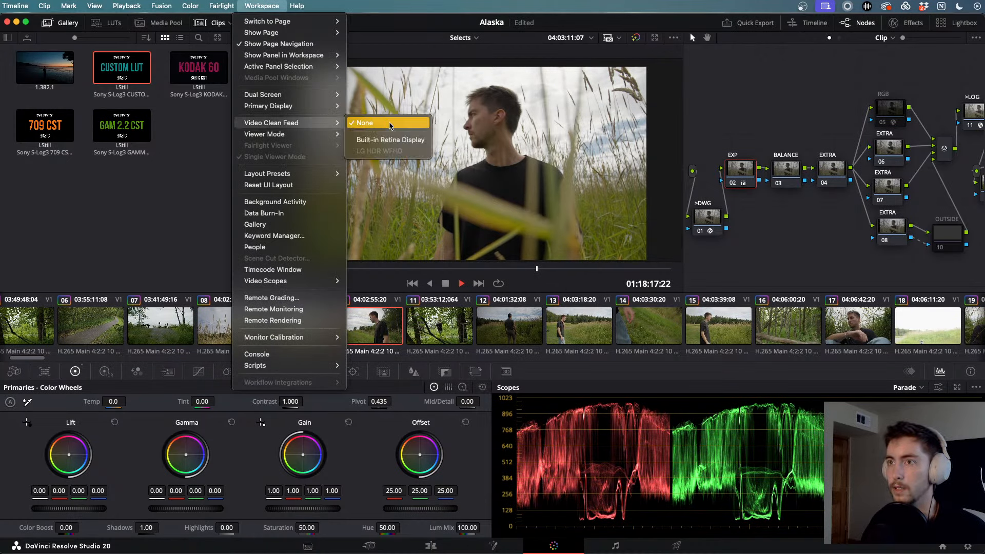
{"action": "left_click", "coordinate": [394, 144]}
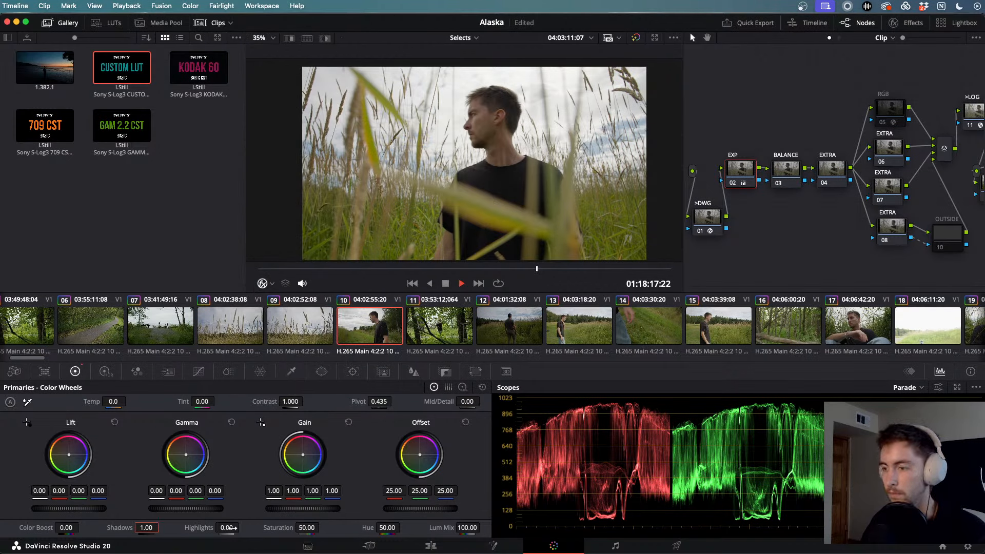
- Raise the EXP node's contrast and Shadows to 23, trying then resetting Highlights to 0.00
{"action": "left_click_drag", "start_coordinate": [232, 528], "coordinate": [245, 528]}
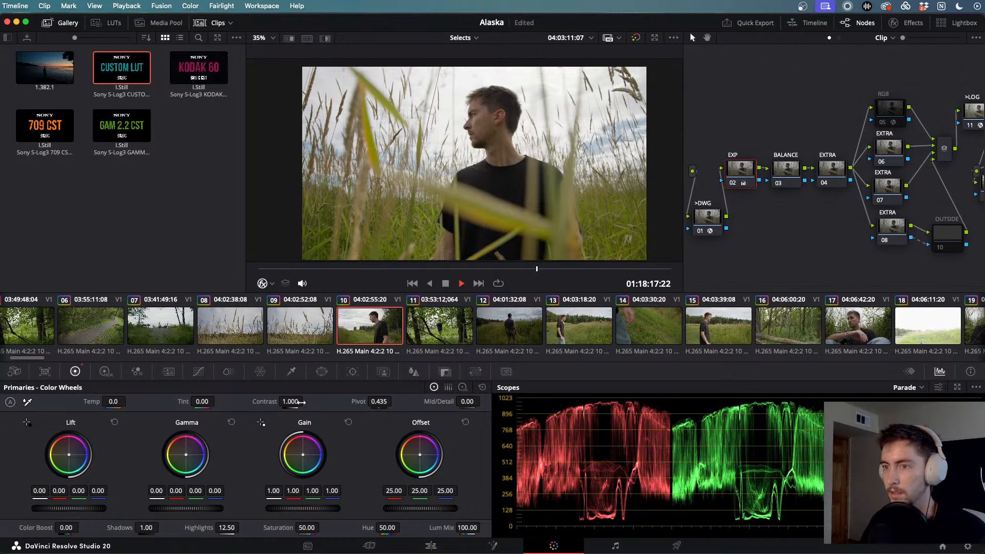
{"action": "mouse_move", "coordinate": [291, 402]}
{"action": "left_mouse_down"}
{"action": "mouse_move", "coordinate": [311, 400]}
{"action": "mouse_move", "coordinate": [286, 403]}
{"action": "left_mouse_up"}
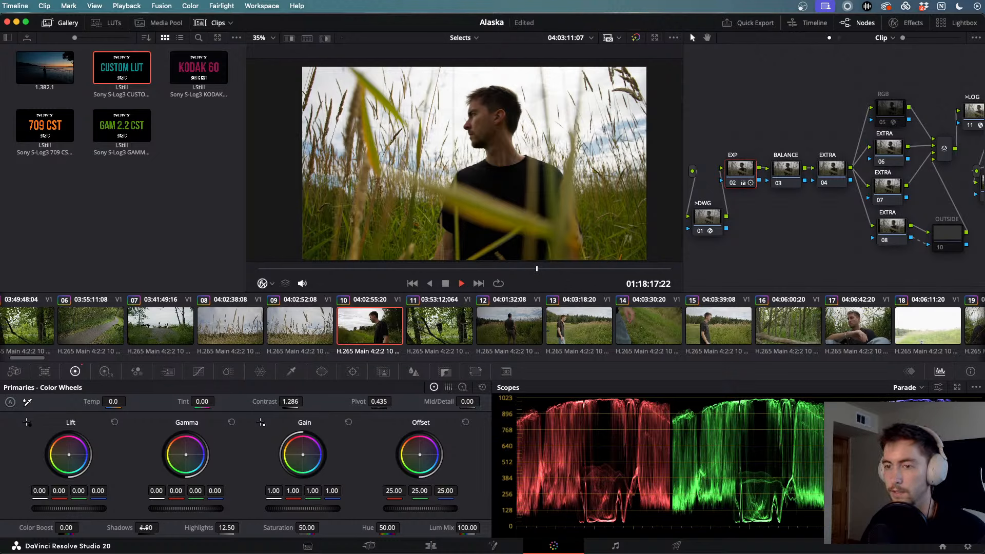
{"action": "left_click_drag", "start_coordinate": [145, 527], "coordinate": [161, 527]}
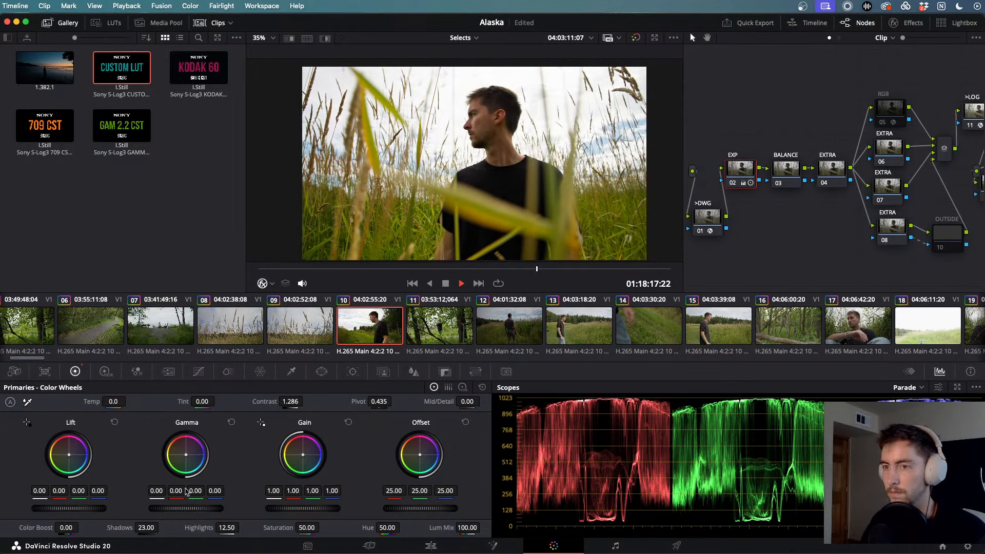
{"action": "left_click_drag", "start_coordinate": [290, 401], "coordinate": [307, 401]}
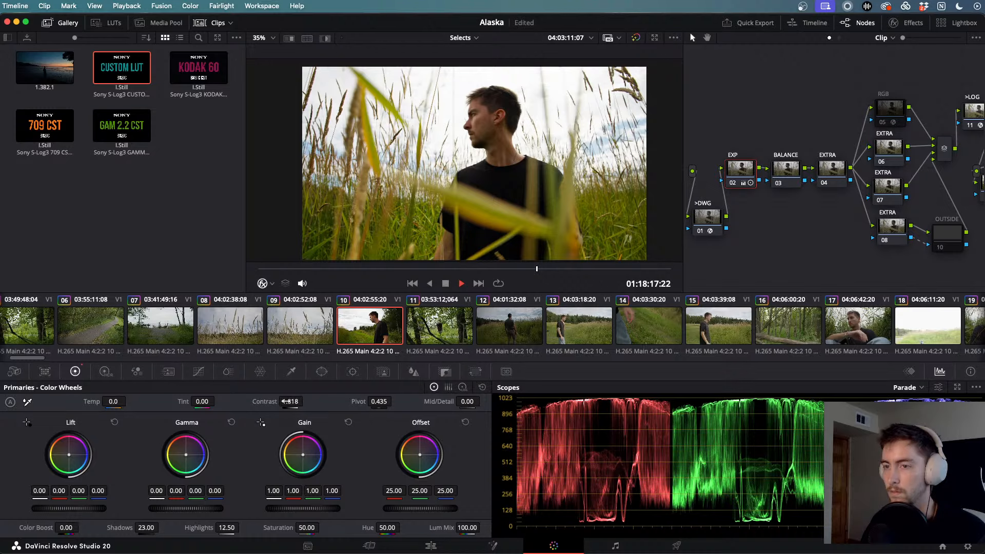
{"action": "mouse_move", "coordinate": [210, 528]}
{"action": "left_mouse_down"}
{"action": "mouse_move", "coordinate": [184, 527]}
{"action": "mouse_move", "coordinate": [227, 532]}
{"action": "left_mouse_up"}
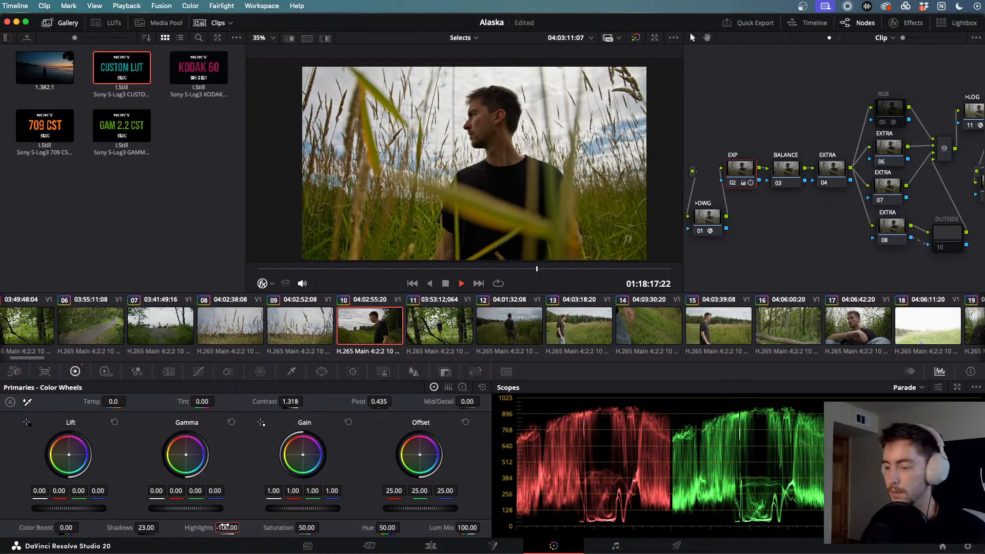
{"action": "double_click", "coordinate": [226, 528]}
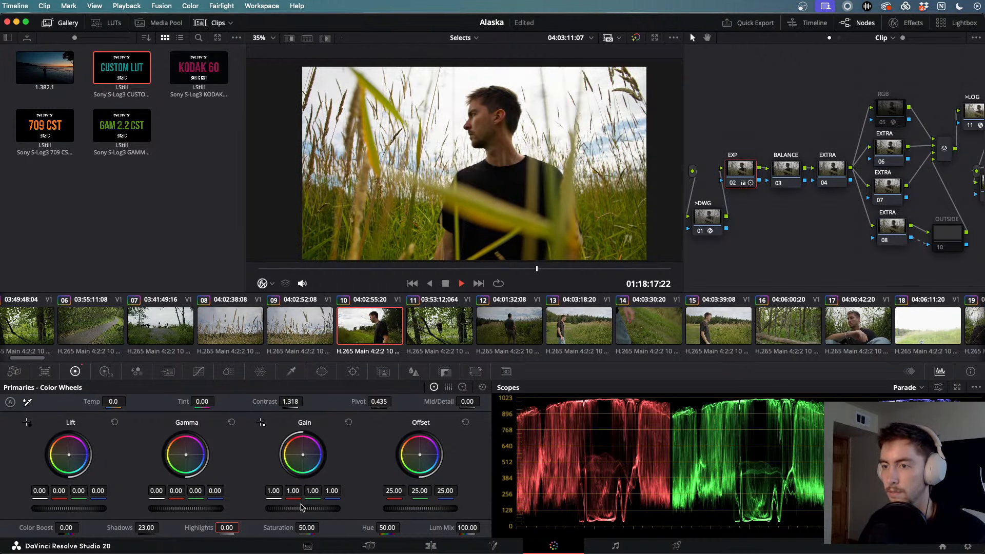
- Set master Gain 0.83, Lift 0.01, Gamma 0.02 and fine-tune Contrast to 1.416
{"action": "left_click_drag", "start_coordinate": [302, 507], "coordinate": [332, 511]}
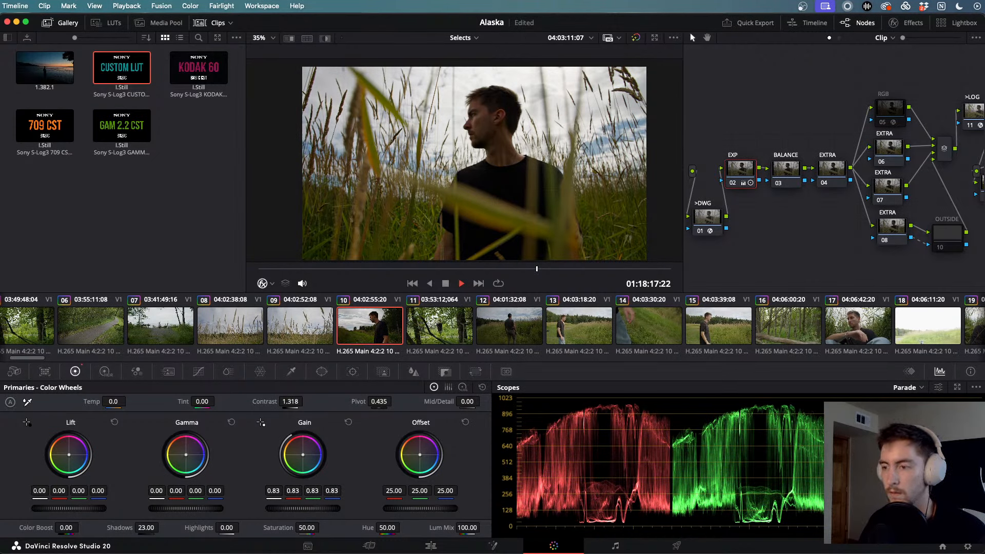
{"action": "left_click_drag", "start_coordinate": [69, 508], "coordinate": [41, 510]}
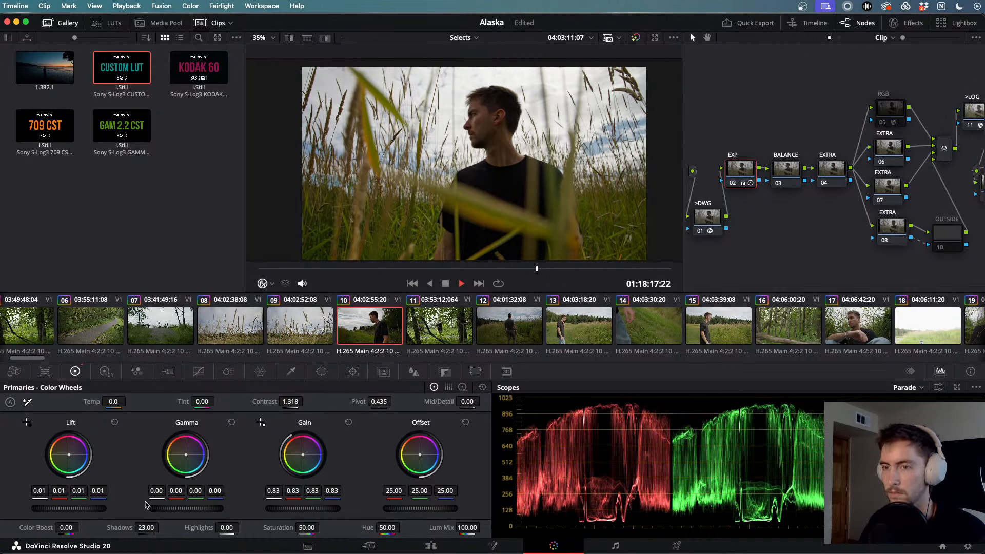
{"action": "left_click_drag", "start_coordinate": [146, 506], "coordinate": [152, 508]}
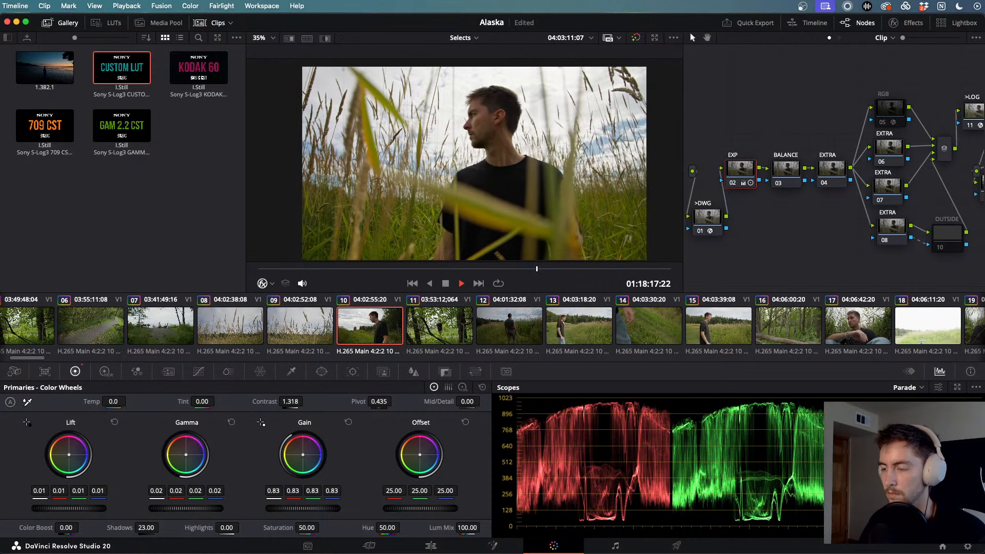
{"action": "left_click_drag", "start_coordinate": [290, 401], "coordinate": [306, 401]}
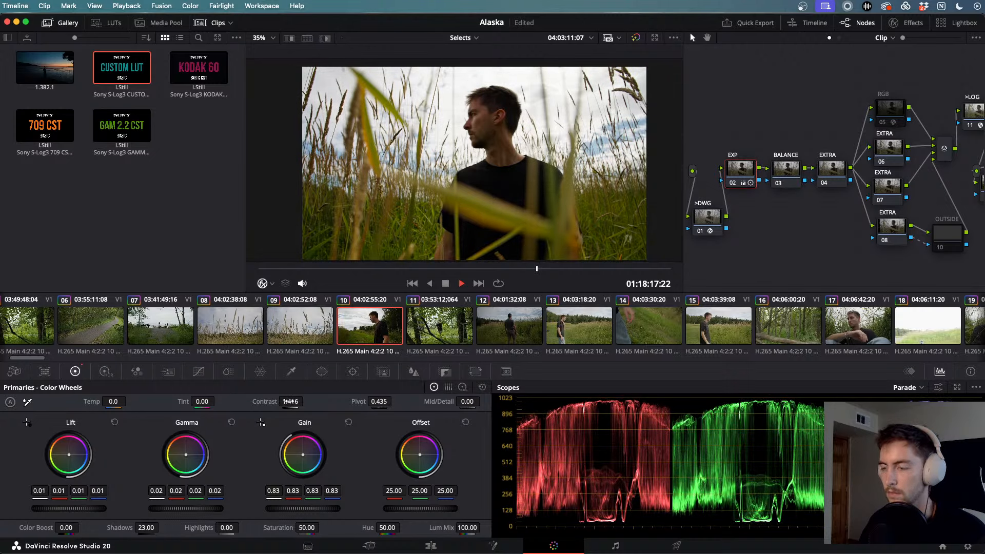
- Toggle the EXP node off and on and play the clip to compare the grade
{"action": "key", "text": "super+d"}
{"action": "key", "text": "super+d"}
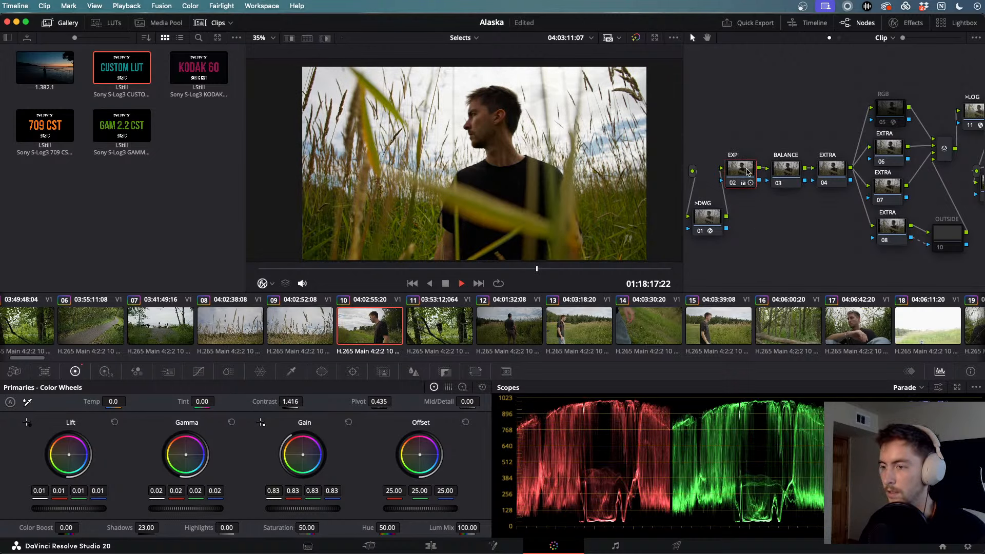
{"action": "key", "text": "super+d"}
{"action": "key", "text": "super+d"}
{"action": "key", "text": "super+d"}
{"action": "key", "text": "super+d"}
{"action": "key", "text": "super+d"}
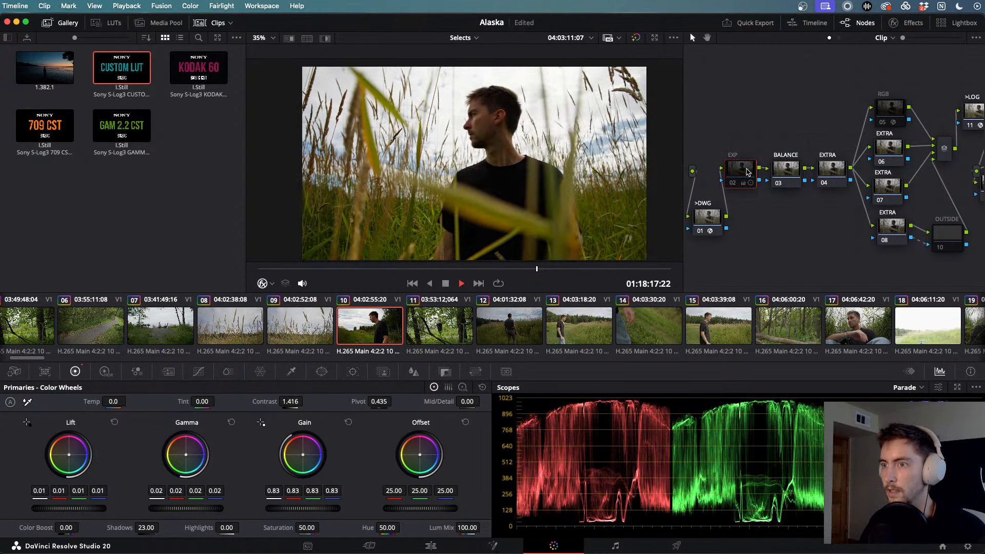
{"action": "key", "text": "super+d"}
{"action": "key", "text": "super+d"}
{"action": "key", "text": "super+d"}
{"action": "key", "text": "super+d"}
{"action": "key", "text": "super+d"}
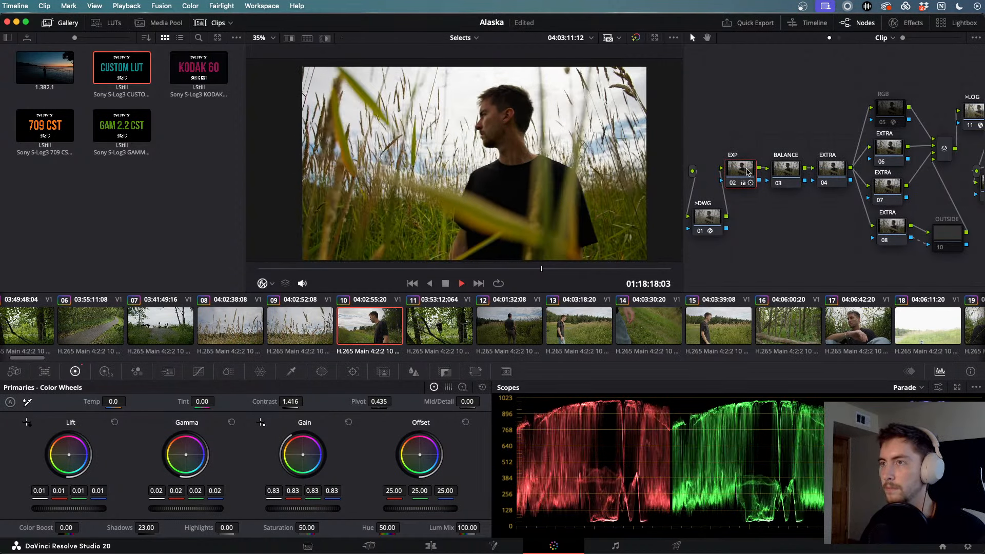
{"action": "key", "text": "j"}
{"action": "key", "text": "l"}
{"action": "key", "text": "j"}
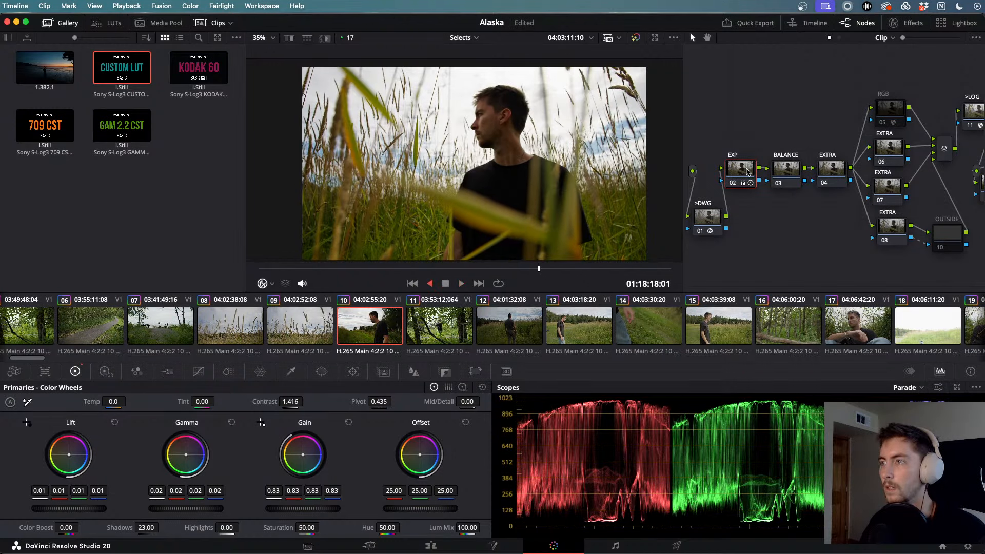
{"action": "key", "text": "k"}
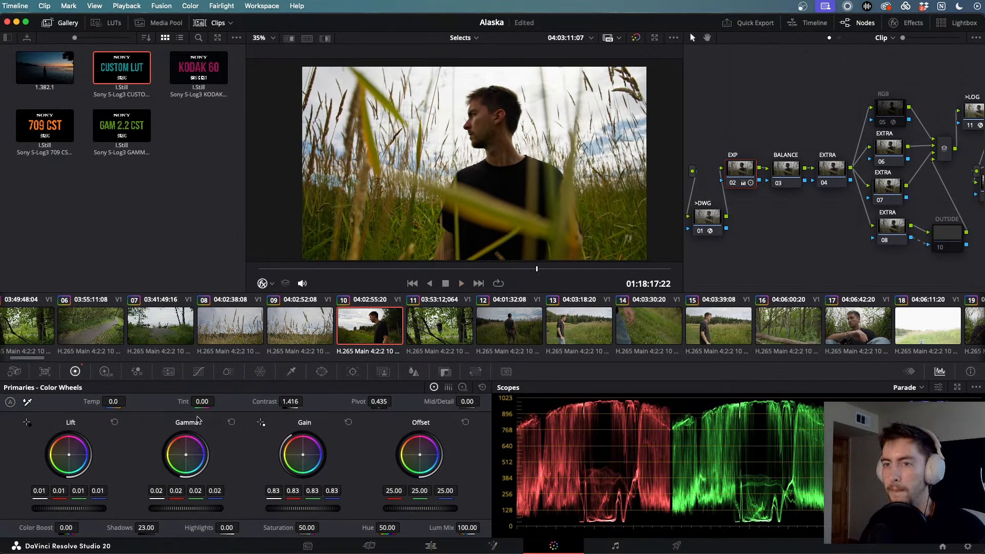
- Test green Tint shifts, then set Tint back to 0.00
{"action": "mouse_move", "coordinate": [205, 401]}
{"action": "left_mouse_down"}
{"action": "mouse_move", "coordinate": [162, 401]}
{"action": "mouse_move", "coordinate": [221, 401]}
{"action": "mouse_move", "coordinate": [201, 401]}
{"action": "left_mouse_up"}
{"action": "key", "text": "super+z"}
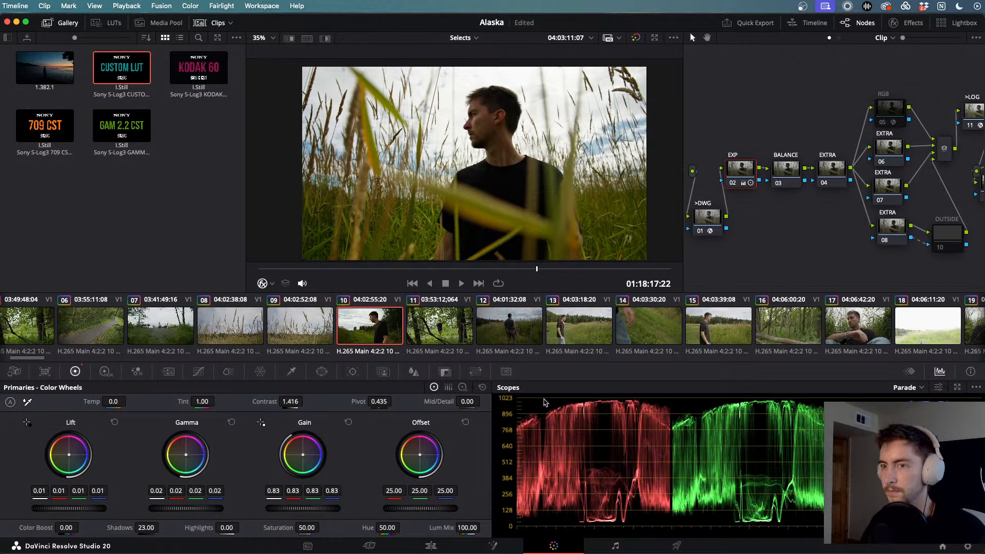
{"action": "left_click_drag", "start_coordinate": [204, 401], "coordinate": [205, 401]}
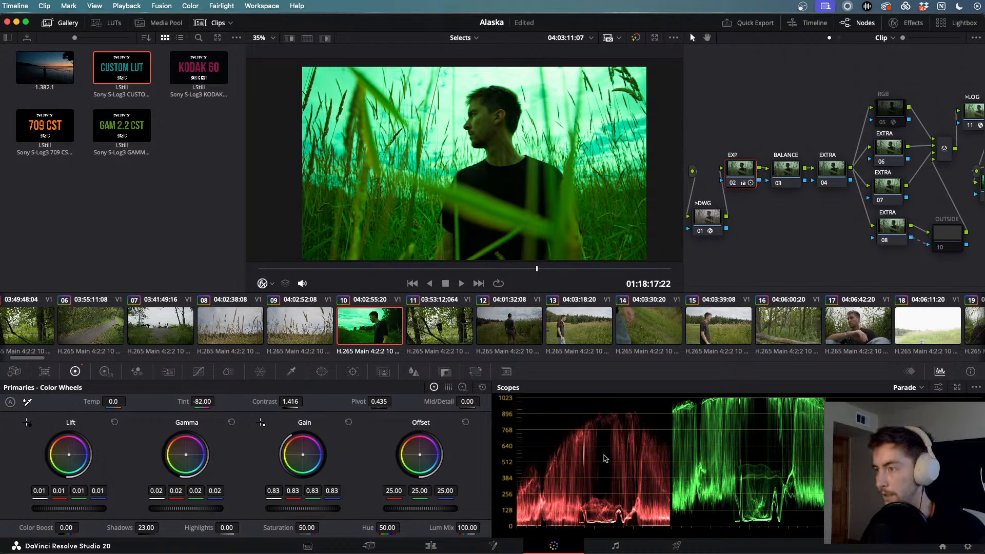
{"action": "left_click", "coordinate": [201, 400]}
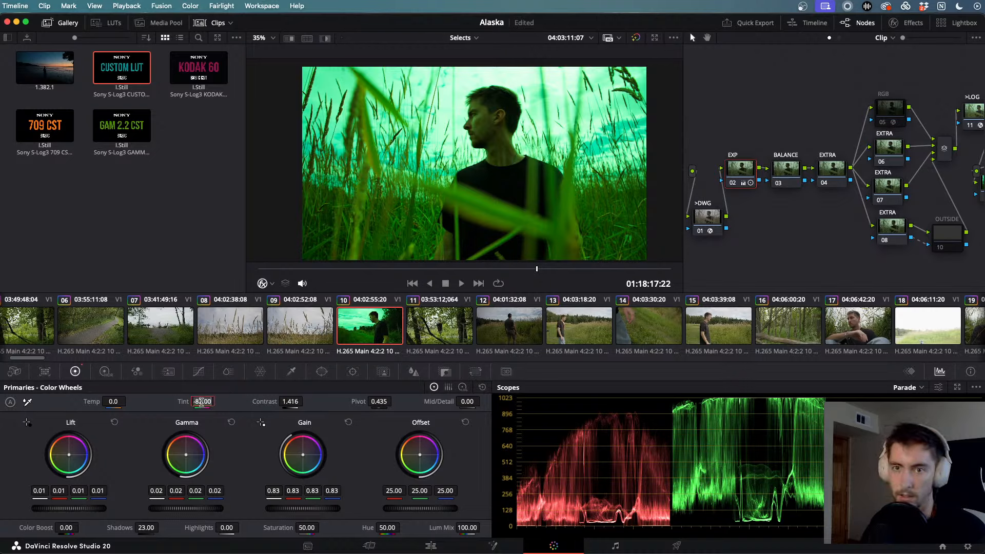
{"action": "type", "text": "0"}
{"action": "key", "text": "Return"}
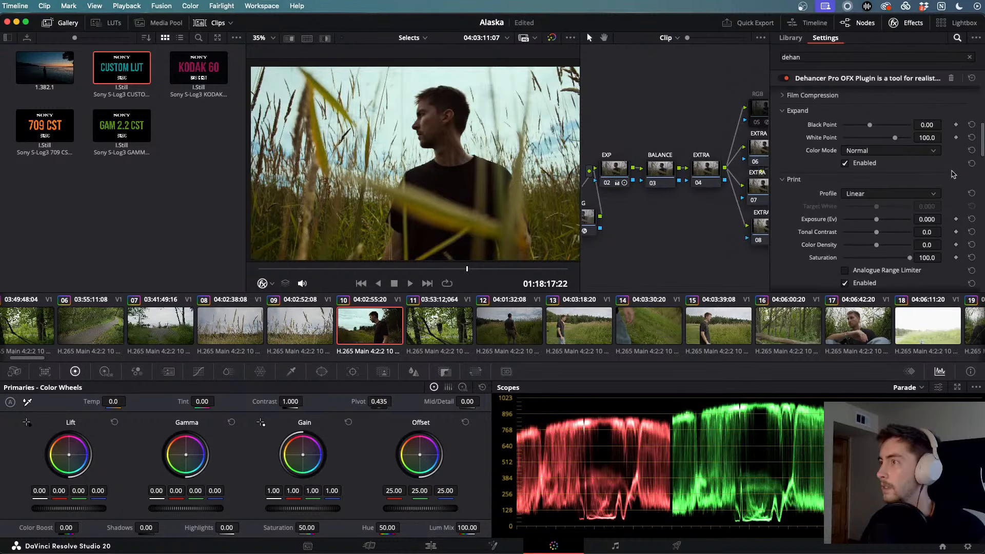
- Switch off all Dehancer tools, then enable the Film emulation
{"action": "scroll", "coordinate": [953, 175], "scroll_direction": "up", "scroll_amount": 1}
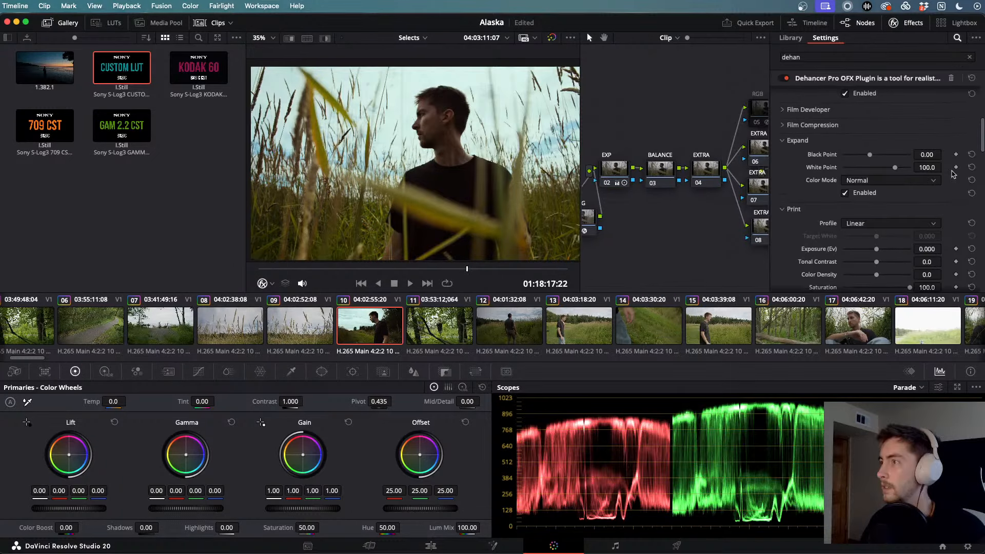
{"action": "scroll", "coordinate": [953, 174], "scroll_direction": "down", "scroll_amount": 2}
{"action": "scroll", "coordinate": [953, 174], "scroll_direction": "up", "scroll_amount": 10}
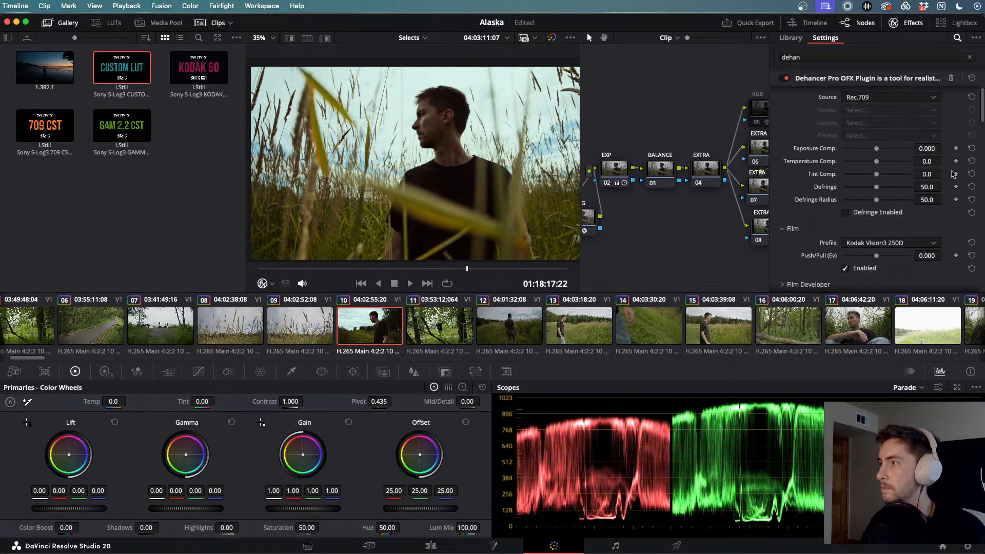
{"action": "scroll", "coordinate": [953, 174], "scroll_direction": "down", "scroll_amount": 10}
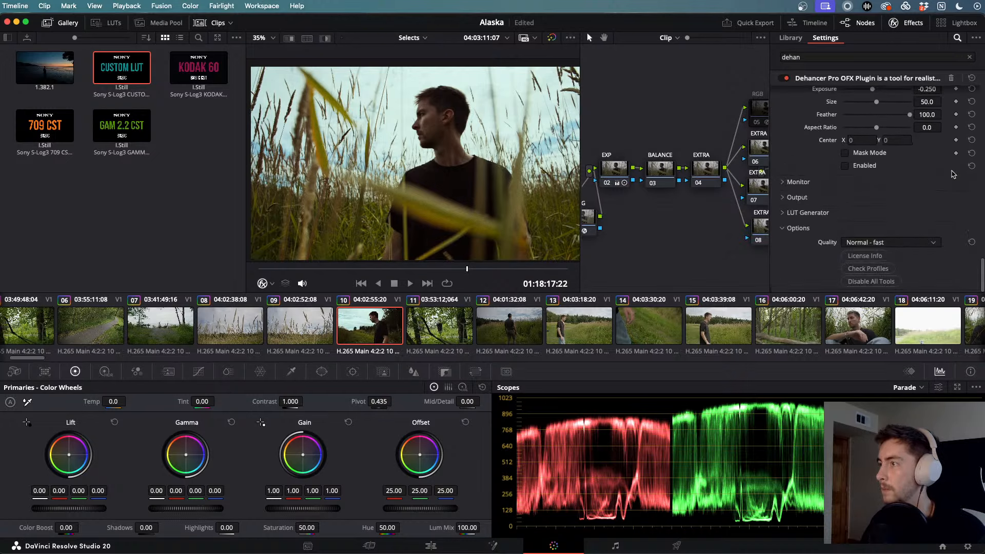
{"action": "left_click", "coordinate": [874, 281]}
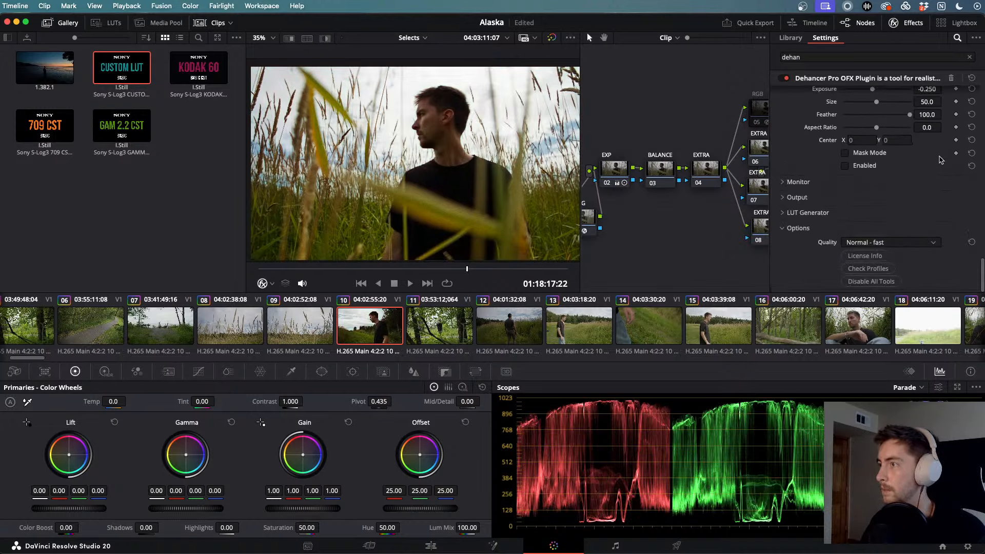
{"action": "scroll", "coordinate": [940, 161], "scroll_direction": "up", "scroll_amount": 10}
{"action": "scroll", "coordinate": [940, 160], "scroll_direction": "down", "scroll_amount": 3}
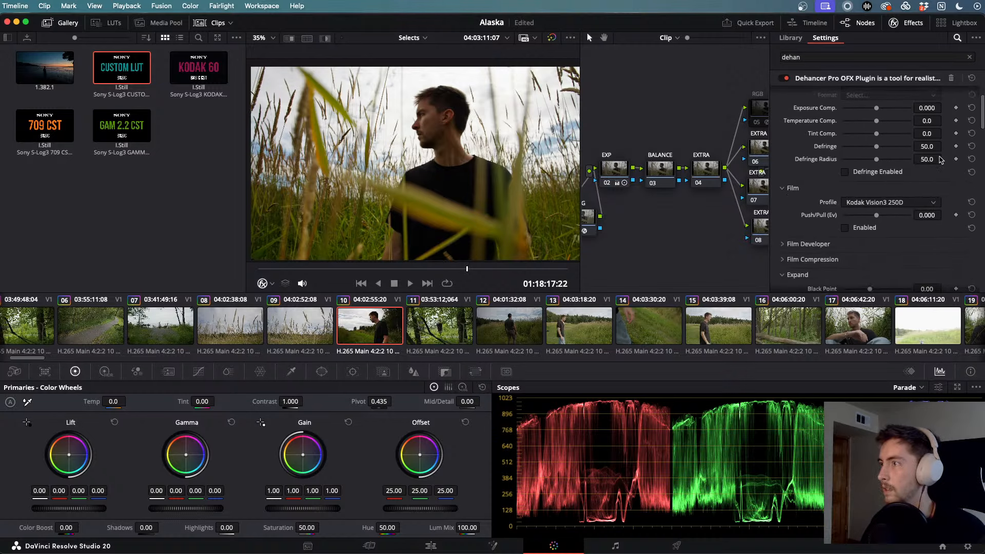
{"action": "left_click", "coordinate": [843, 200]}
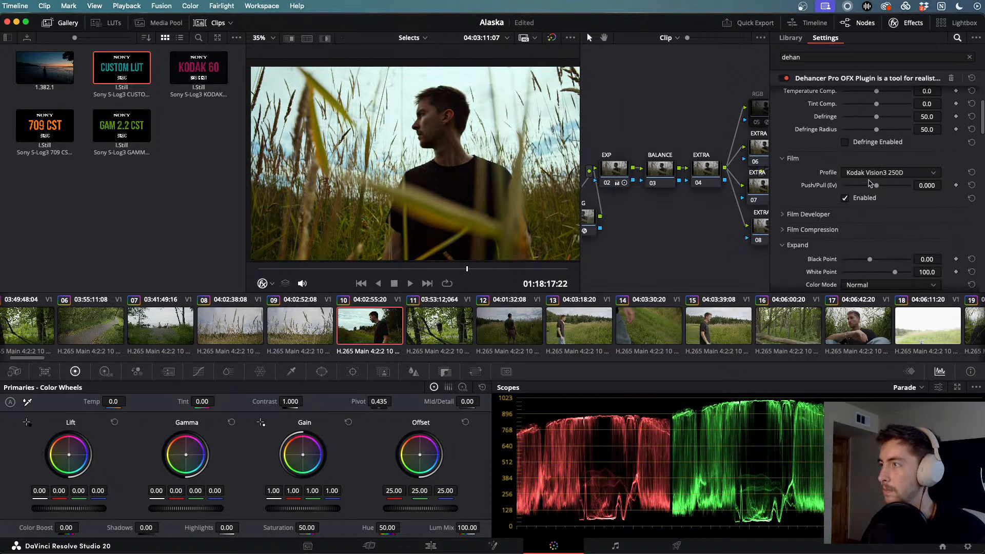
- Compare Kodak Vision3 200T, Ultramax 400 and Vision3 250D, then choose Kodak Gold 200
{"action": "left_click", "coordinate": [881, 173]}
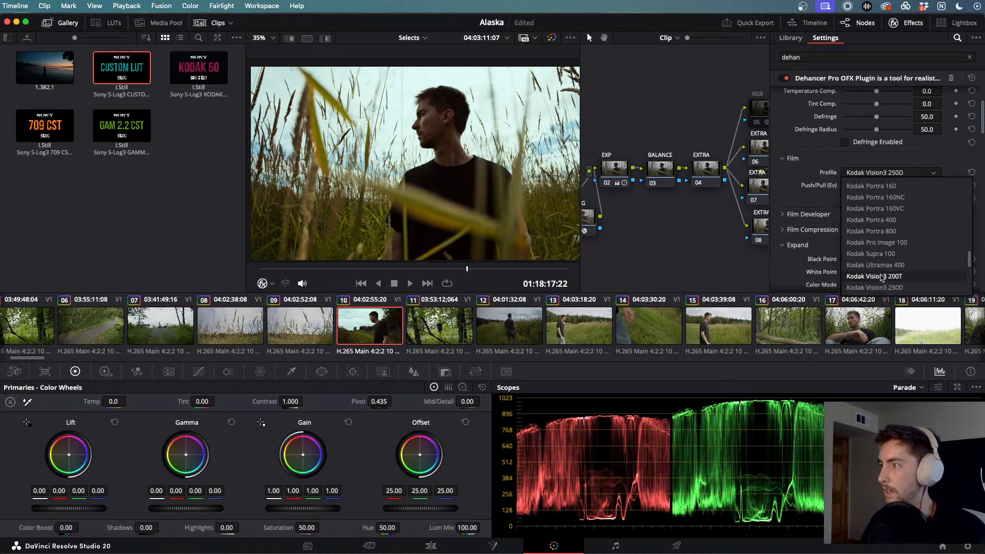
{"action": "left_click", "coordinate": [881, 276]}
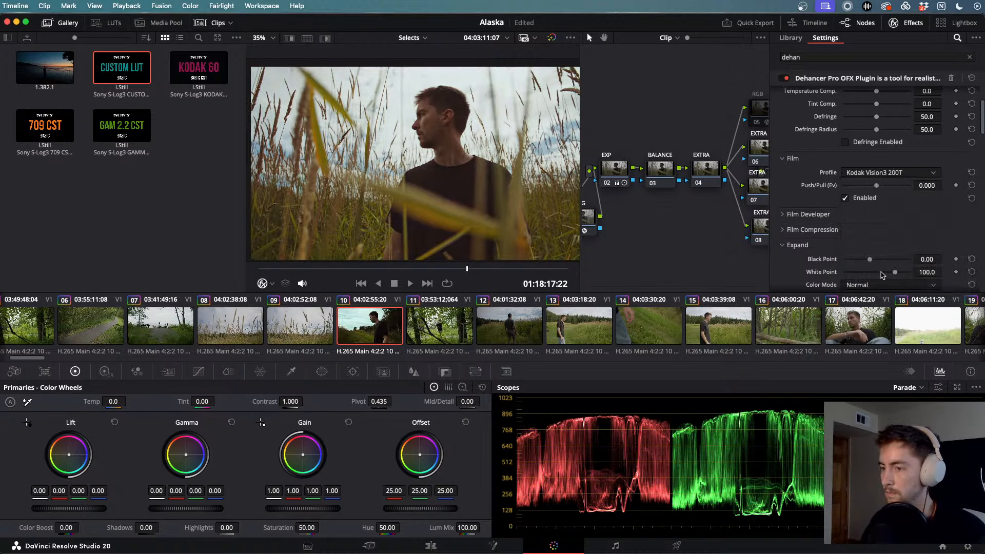
{"action": "left_click", "coordinate": [881, 174]}
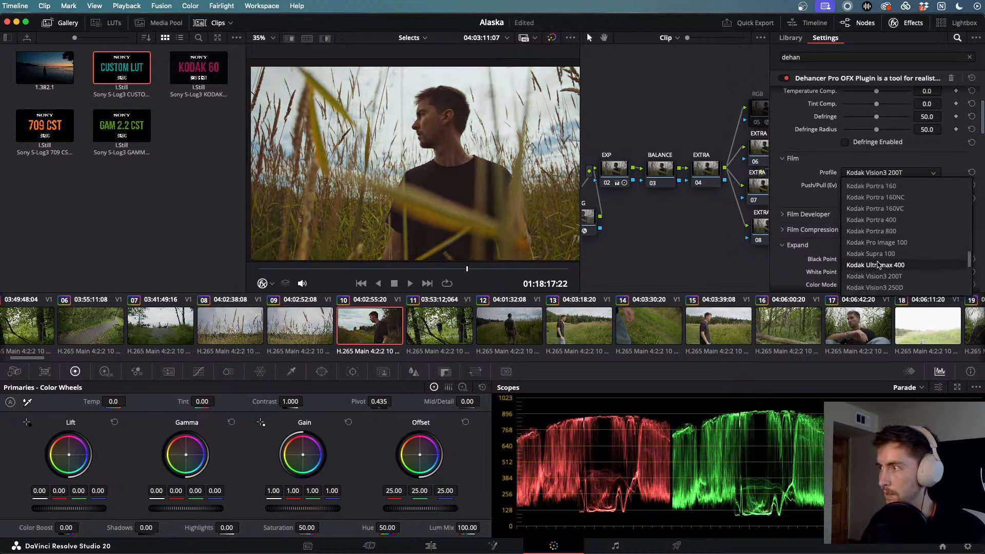
{"action": "left_click", "coordinate": [878, 259]}
{"action": "left_click", "coordinate": [891, 174]}
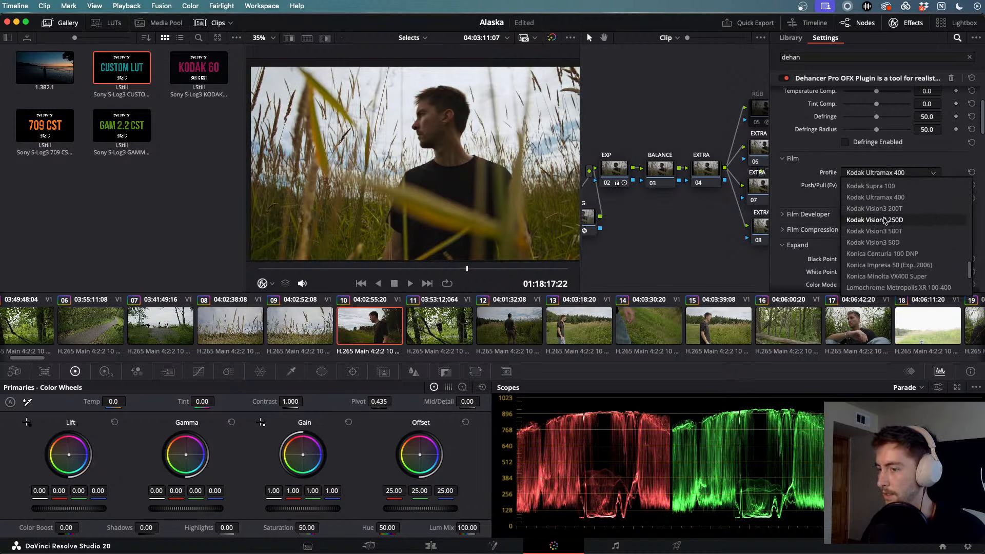
{"action": "left_click", "coordinate": [884, 221]}
{"action": "left_click", "coordinate": [890, 173]}
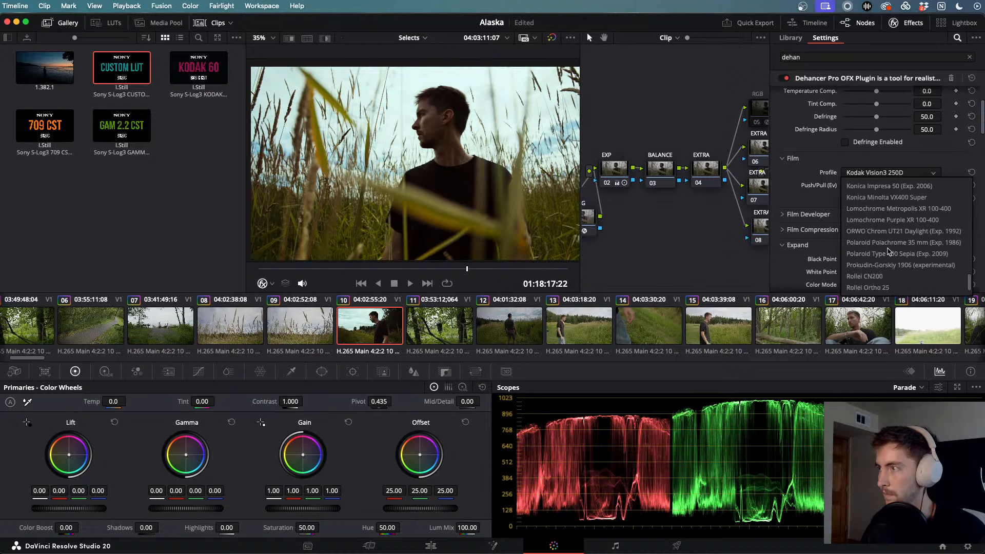
{"action": "scroll", "coordinate": [889, 251], "scroll_direction": "up", "scroll_amount": 15}
{"action": "scroll", "coordinate": [889, 251], "scroll_direction": "down", "scroll_amount": 3}
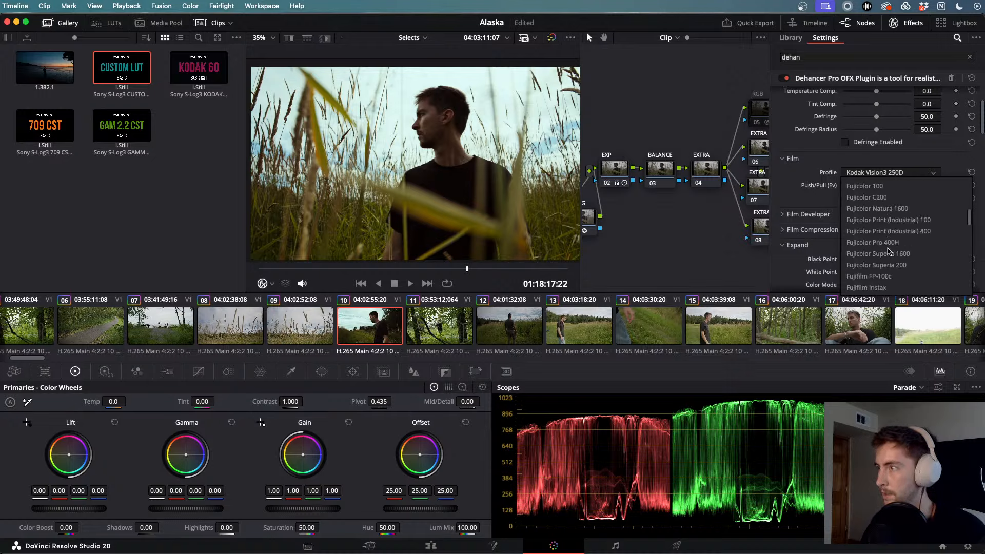
{"action": "scroll", "coordinate": [889, 251], "scroll_direction": "down", "scroll_amount": 6}
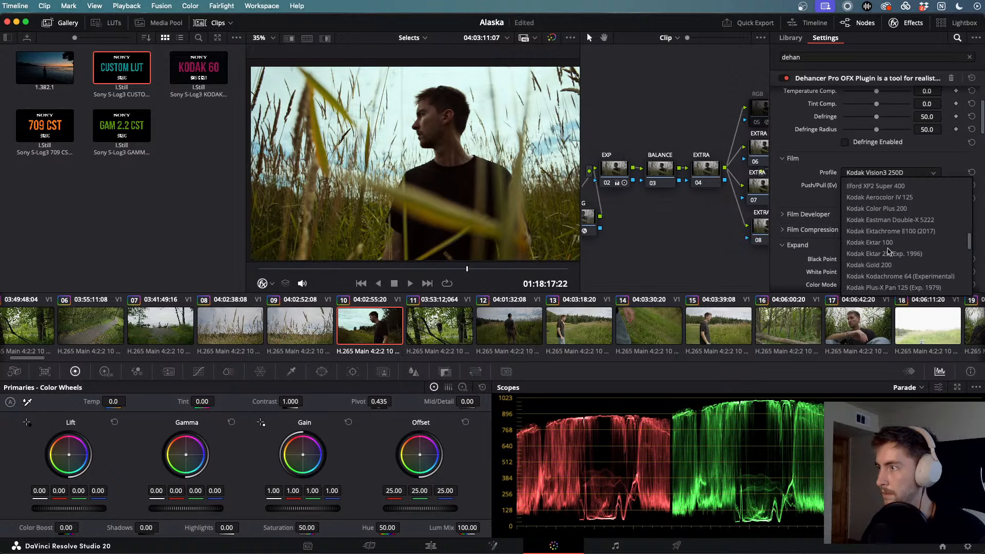
{"action": "left_click", "coordinate": [890, 265]}
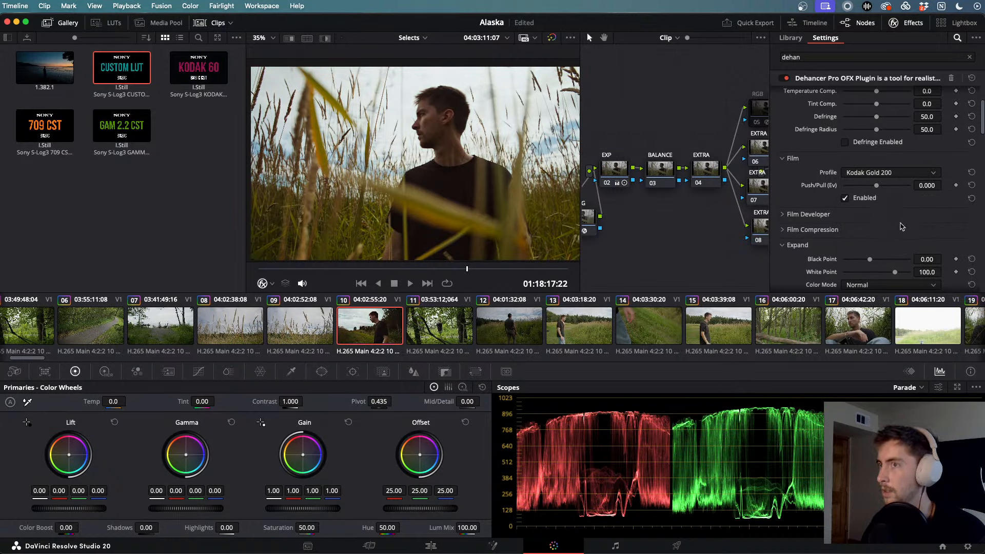
- Expand Dehancer's film developer settings
{"action": "scroll", "coordinate": [901, 226], "scroll_direction": "down", "scroll_amount": 2}
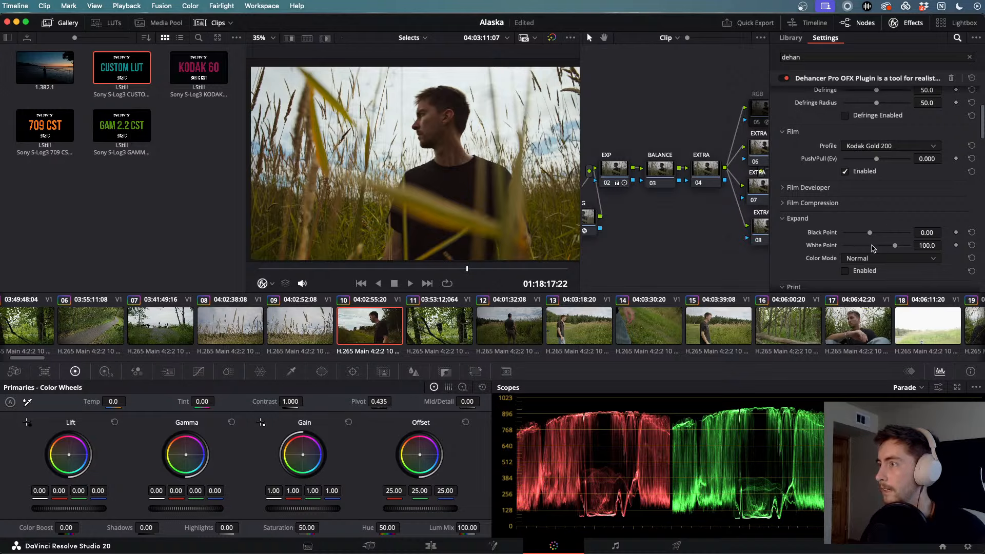
{"action": "scroll", "coordinate": [866, 247], "scroll_direction": "down", "scroll_amount": 2}
{"action": "left_click", "coordinate": [803, 159]}
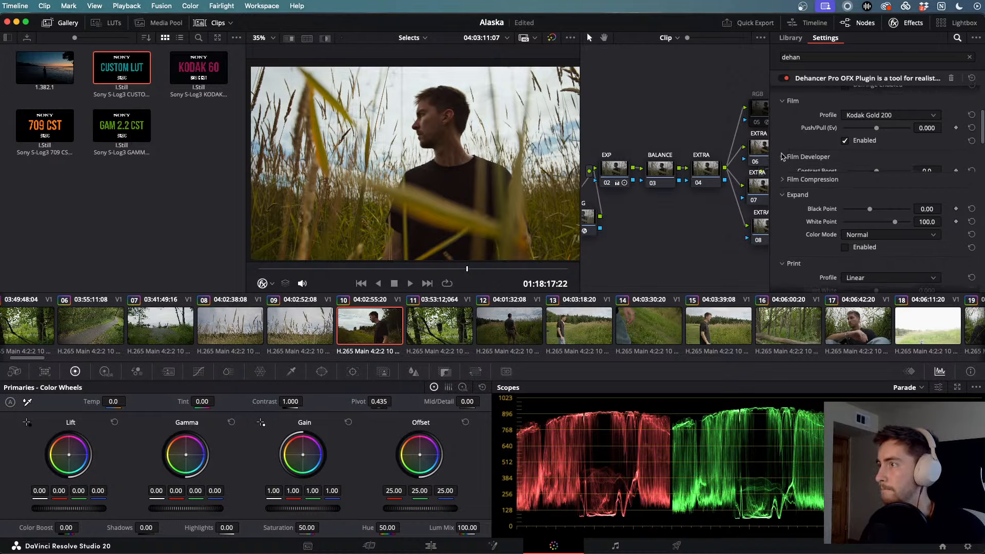
- Peek at the film compression settings, then collapse the compression and developer sections
{"action": "left_click", "coordinate": [781, 239]}
{"action": "scroll", "coordinate": [782, 238], "scroll_direction": "down", "scroll_amount": 7}
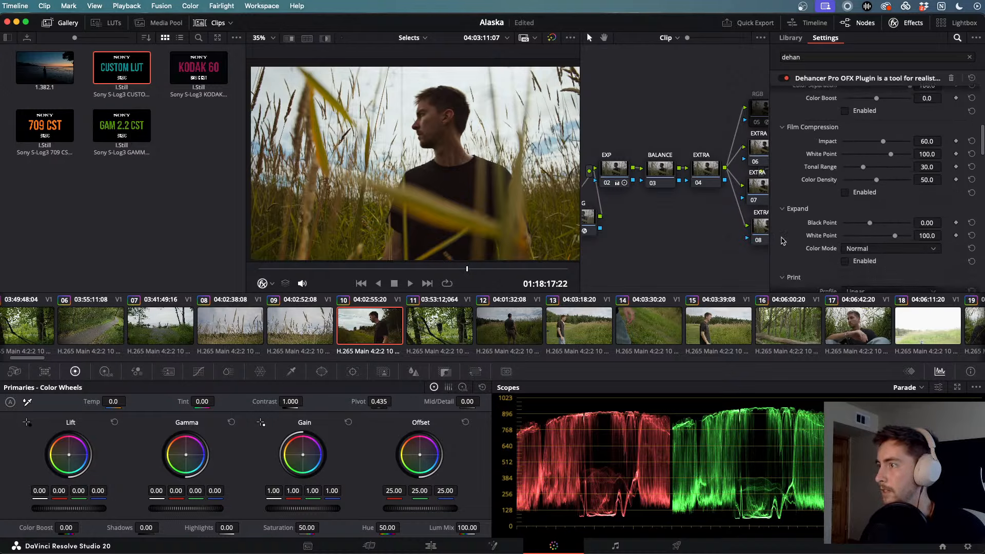
{"action": "left_click", "coordinate": [782, 135]}
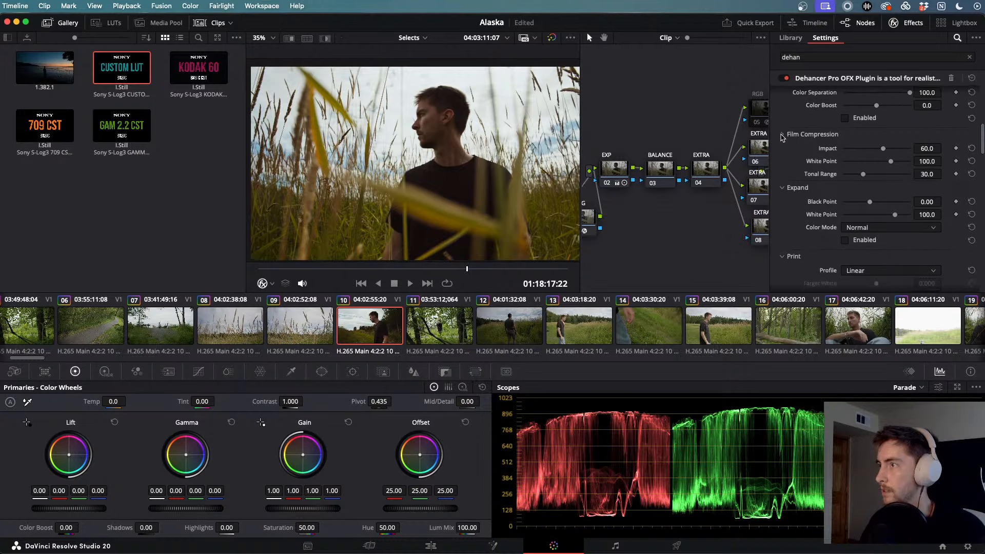
{"action": "scroll", "coordinate": [781, 138], "scroll_direction": "up", "scroll_amount": 7}
{"action": "left_click", "coordinate": [781, 162]}
{"action": "scroll", "coordinate": [788, 195], "scroll_direction": "down", "scroll_amount": 8}
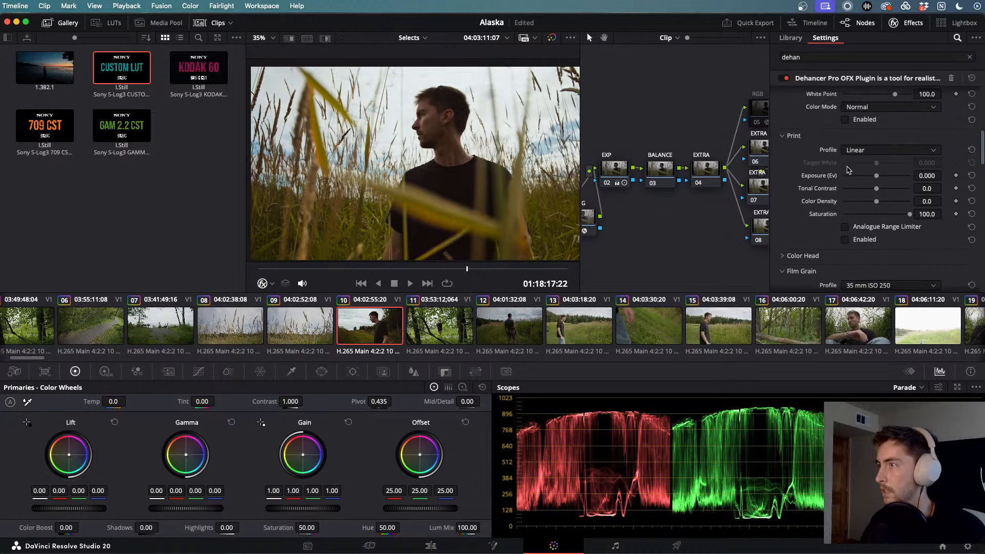
- Enable Print, compare Kodak Endura Glossy and Fujifilm 3513, settling on Kodak 2383 Print Film
{"action": "left_click", "coordinate": [862, 151]}
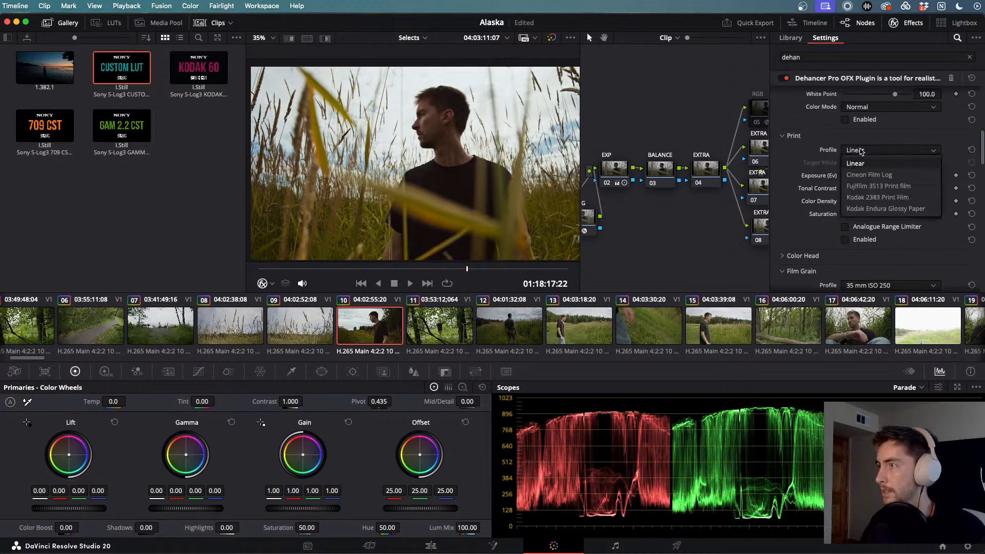
{"action": "left_click", "coordinate": [880, 199]}
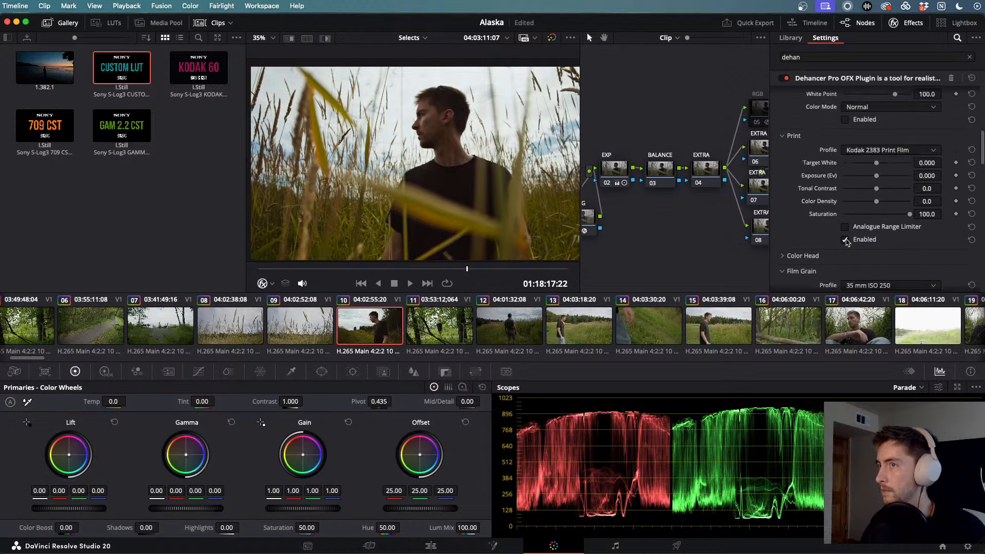
{"action": "left_click", "coordinate": [900, 150]}
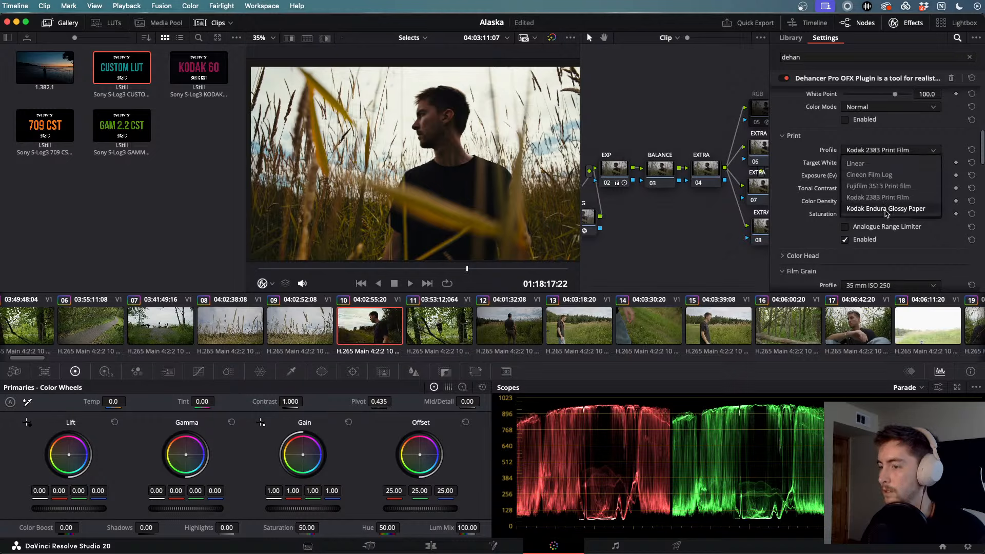
{"action": "left_click", "coordinate": [886, 209]}
{"action": "left_click", "coordinate": [892, 150]}
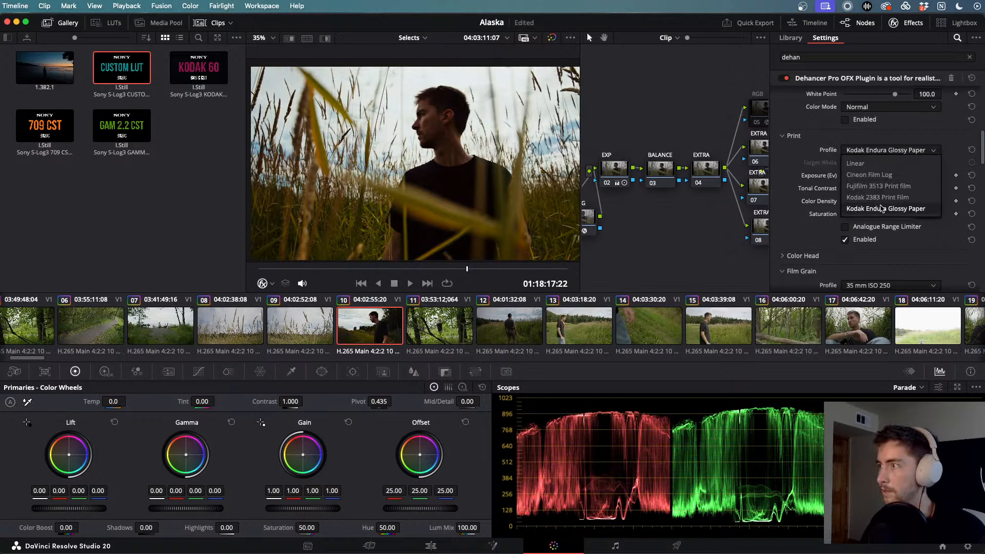
{"action": "left_click", "coordinate": [881, 208]}
{"action": "left_click", "coordinate": [881, 153]}
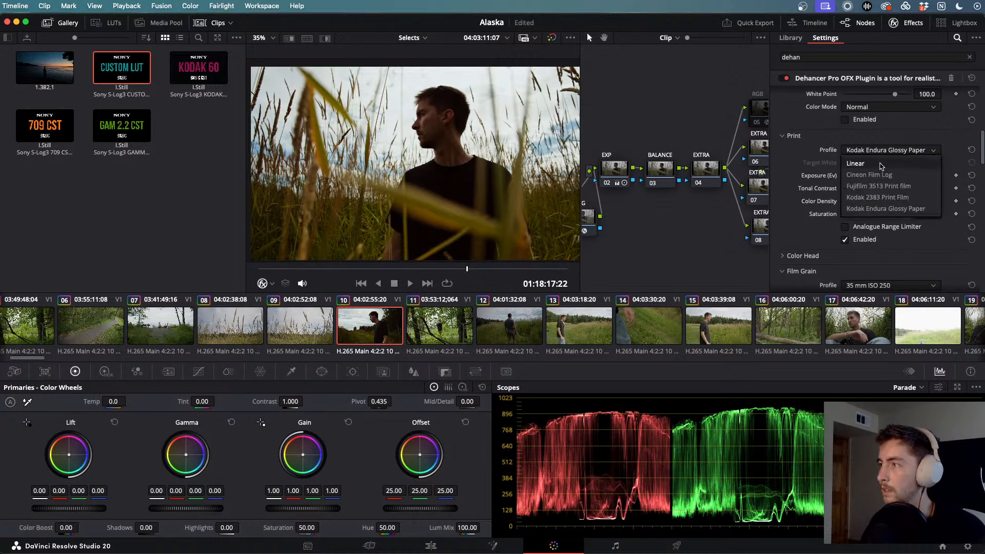
{"action": "left_click", "coordinate": [881, 198]}
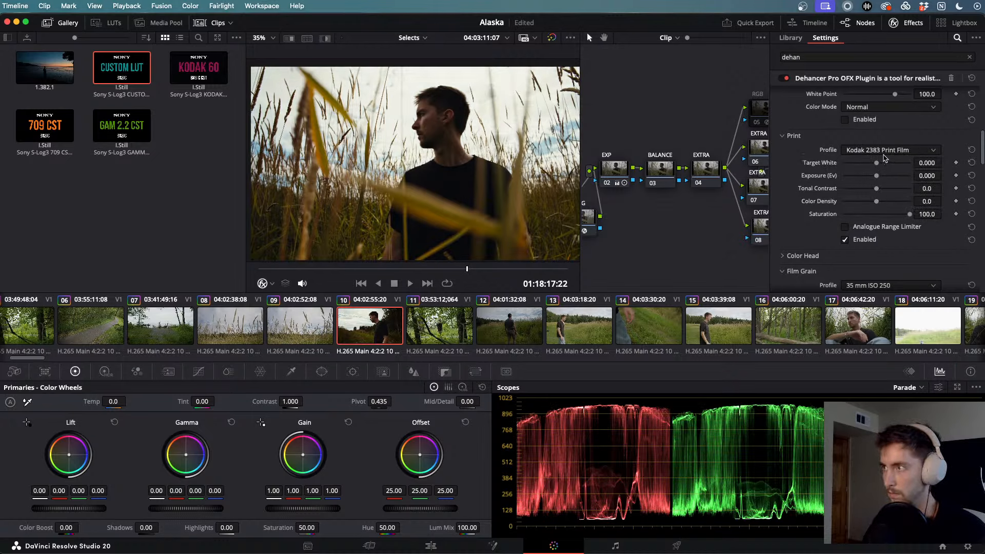
{"action": "left_click", "coordinate": [886, 152]}
{"action": "left_click", "coordinate": [889, 187]}
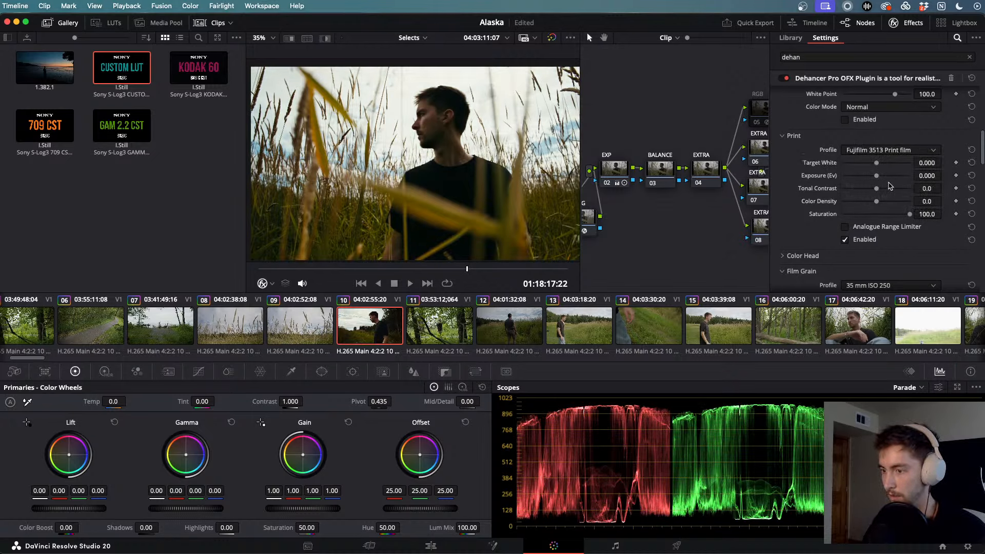
{"action": "left_click", "coordinate": [891, 152]}
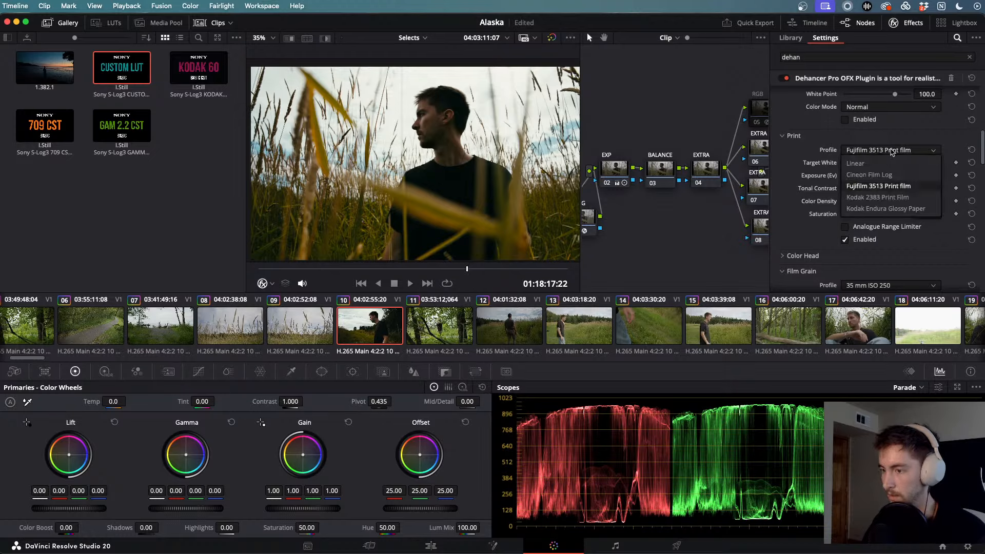
{"action": "left_click", "coordinate": [889, 197]}
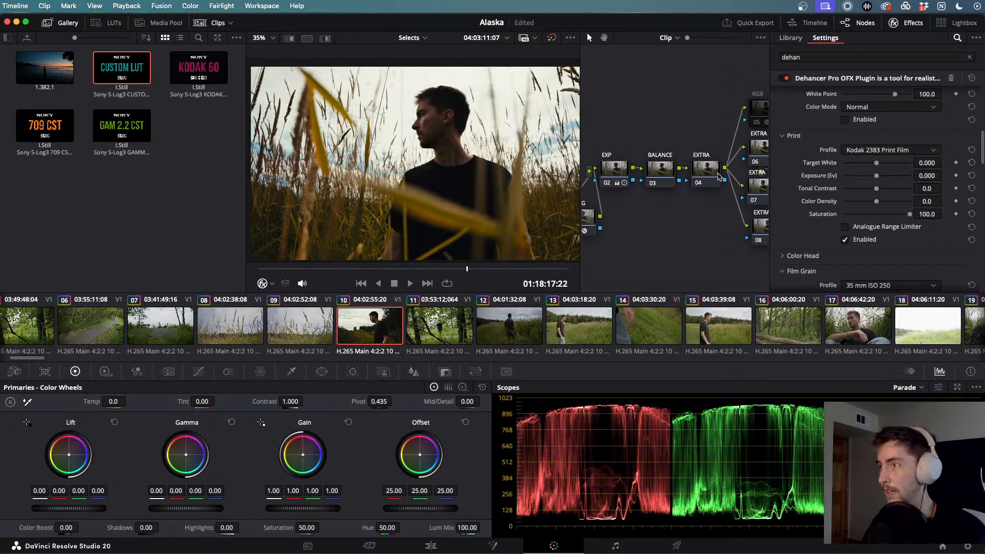
- Toggle the YOUR LUT node and play the clip back and forth to preview the grade
{"action": "scroll", "coordinate": [718, 175], "scroll_direction": "right", "scroll_amount": 10}
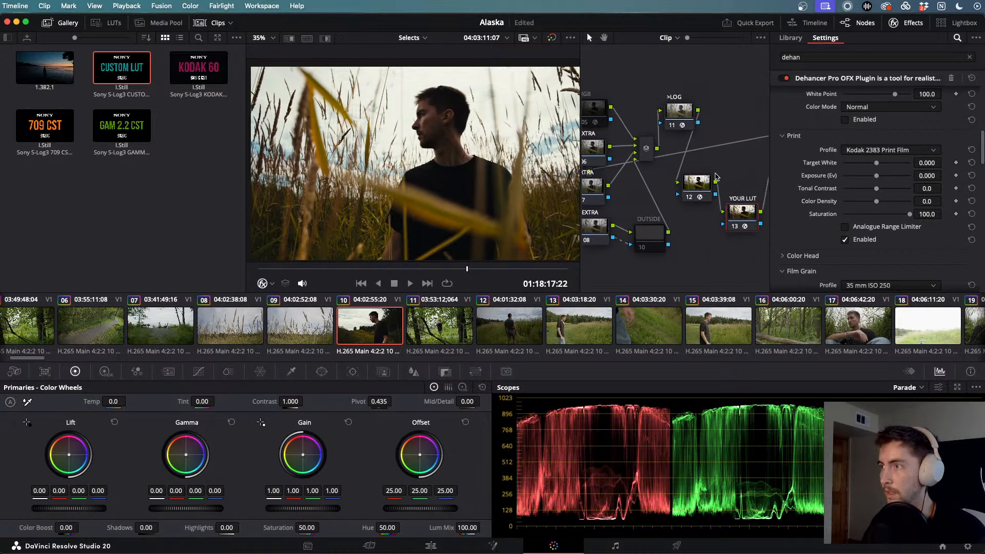
{"action": "key", "text": "ctrl+d"}
{"action": "key", "text": "ctrl+d"}
{"action": "key", "text": "ctrl+d"}
{"action": "key", "text": "ctrl+d"}
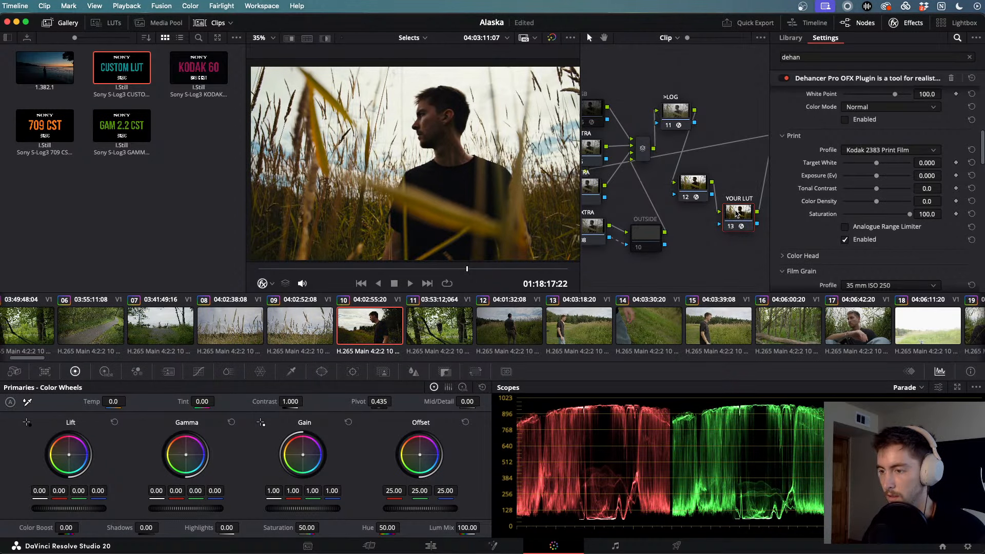
{"action": "key", "text": "space"}
{"action": "key", "text": "j"}
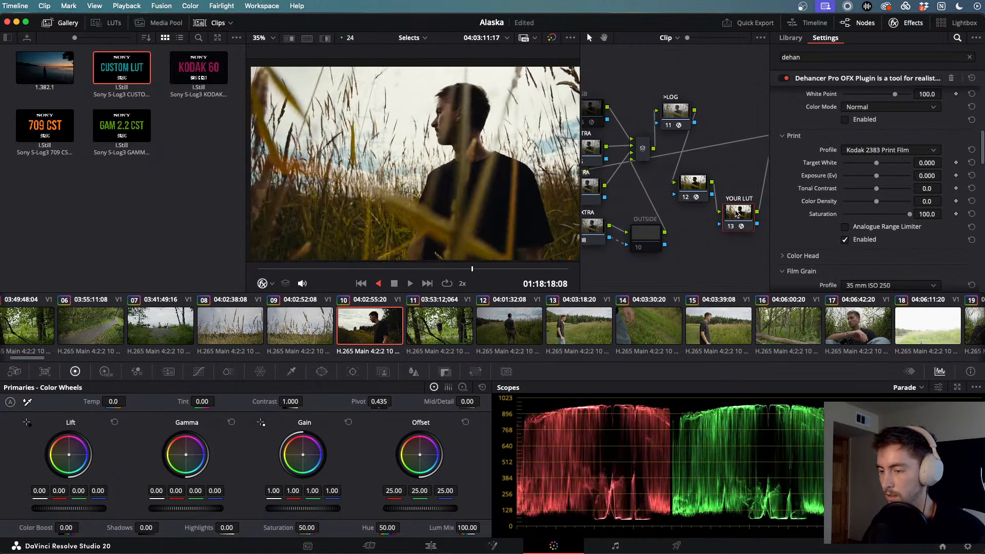
{"action": "key", "text": "space"}
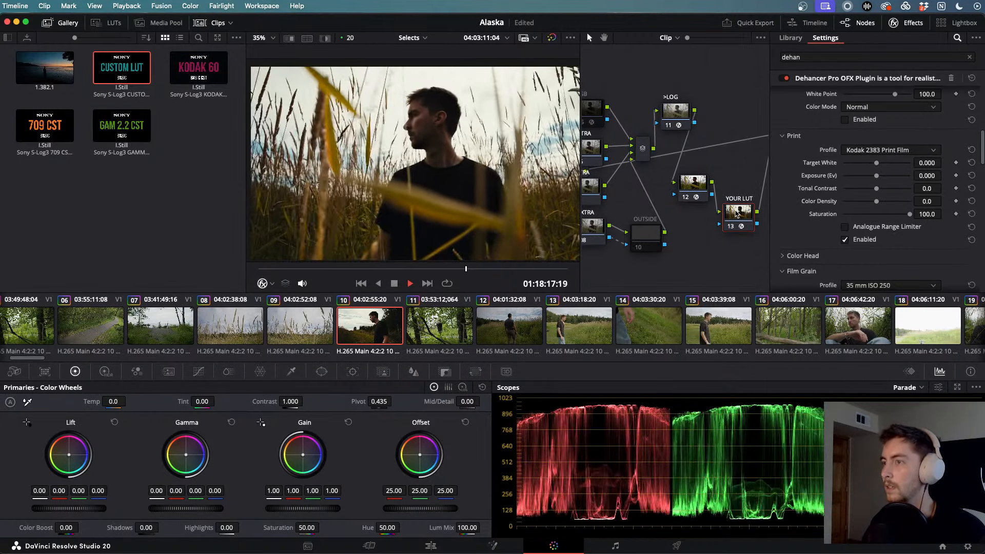
{"action": "key", "text": "space"}
- Set Expand White Point to 97.7 and Black Point to 3.64, then play to check
{"action": "scroll", "coordinate": [841, 144], "scroll_direction": "up", "scroll_amount": 5}
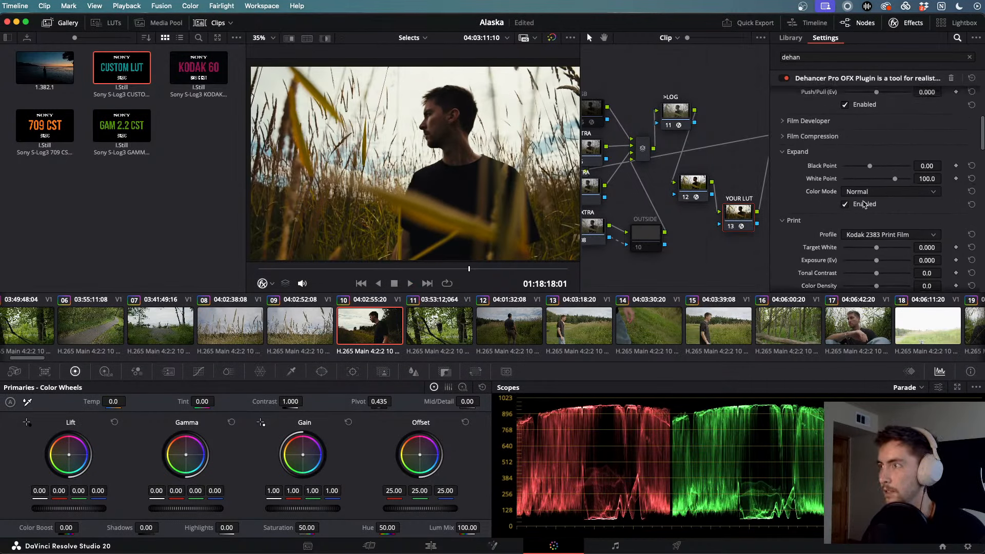
{"action": "left_click_drag", "start_coordinate": [893, 181], "coordinate": [908, 165]}
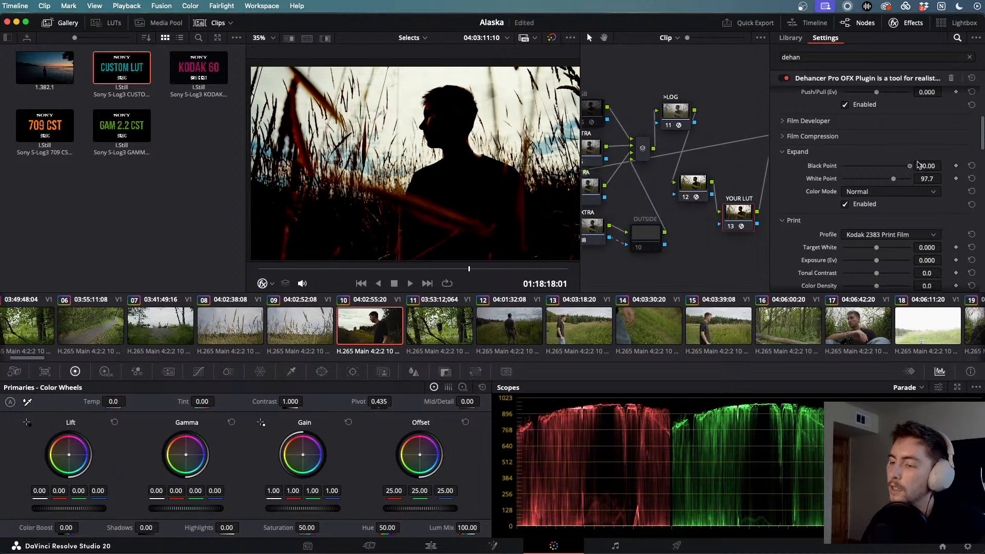
{"action": "left_click_drag", "start_coordinate": [901, 167], "coordinate": [875, 168]}
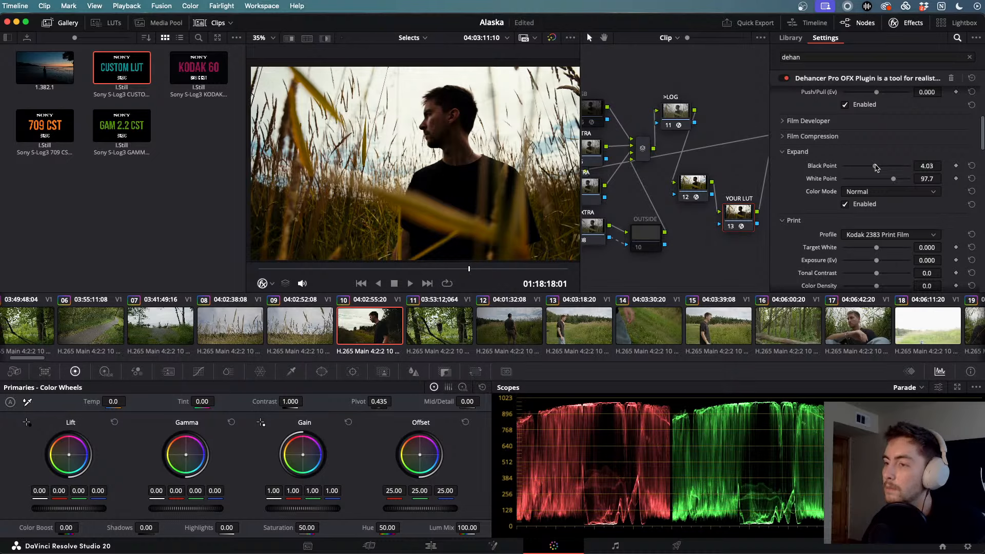
{"action": "left_click_drag", "start_coordinate": [876, 167], "coordinate": [875, 167]}
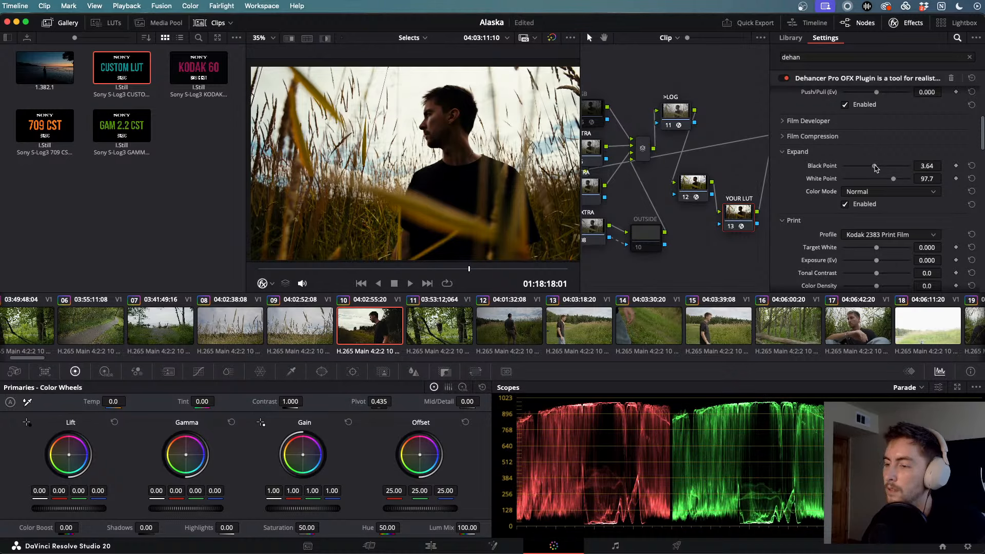
{"action": "key", "text": "space"}
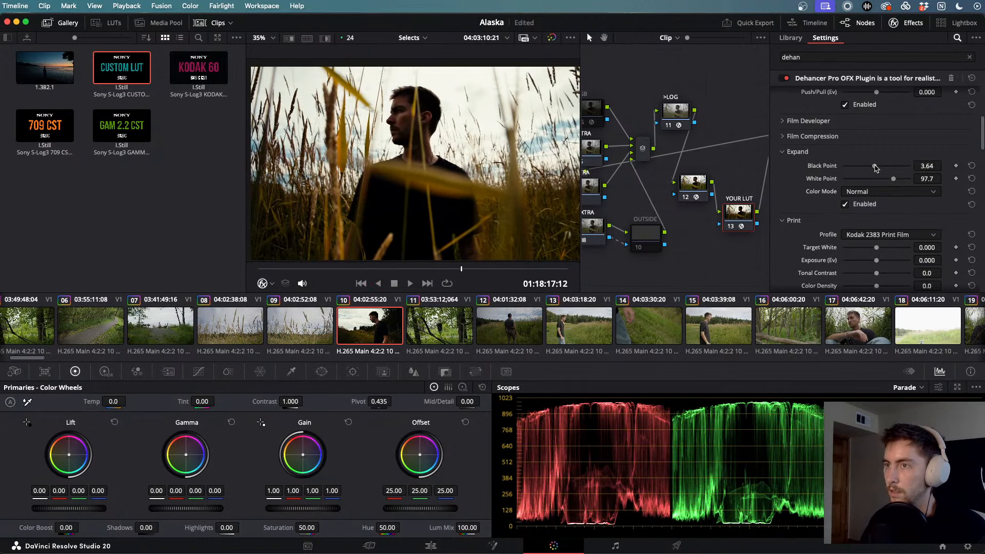
{"action": "key", "text": "space"}
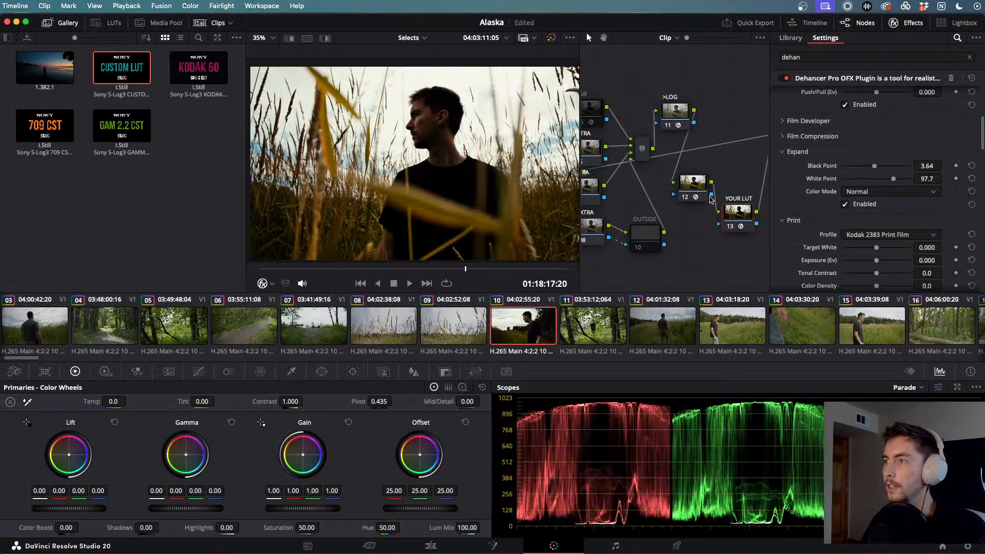
{"action": "left_click", "coordinate": [735, 224]}
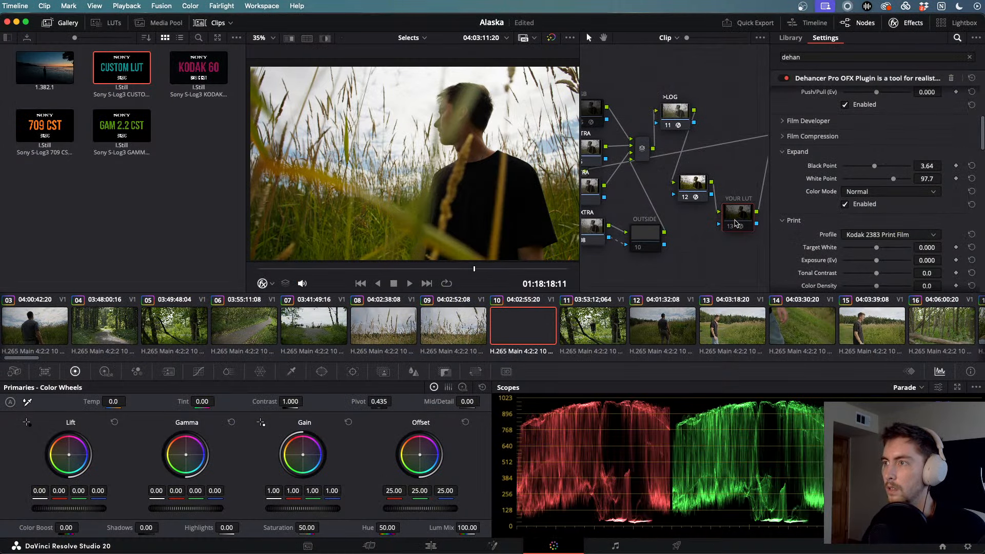
{"action": "key", "text": "k"}
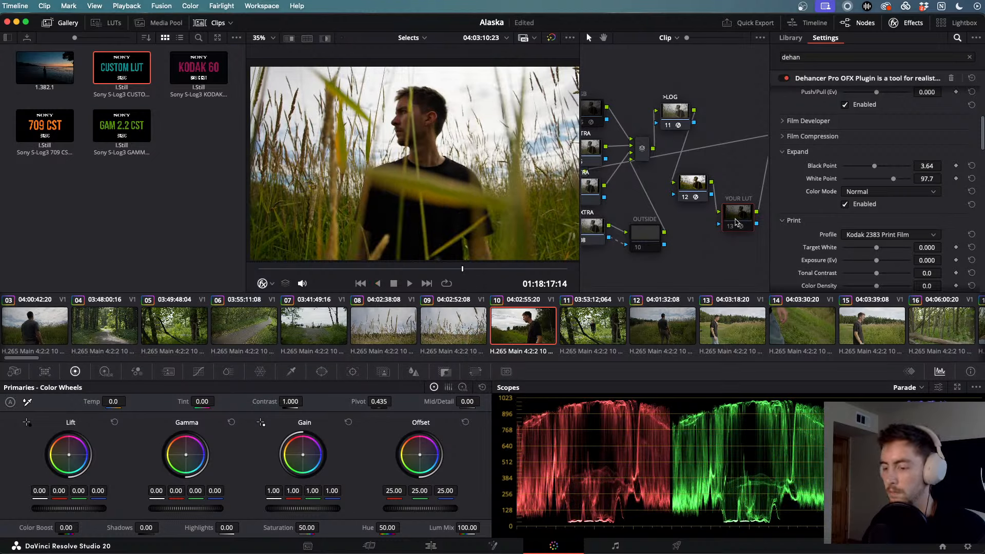
{"action": "left_click", "coordinate": [736, 221]}
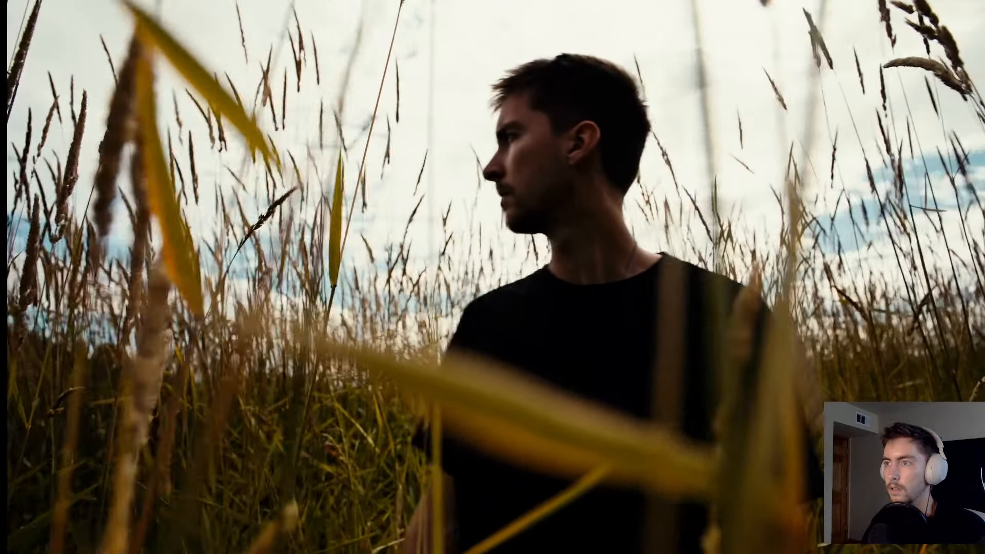
{"action": "key", "text": "Escape"}
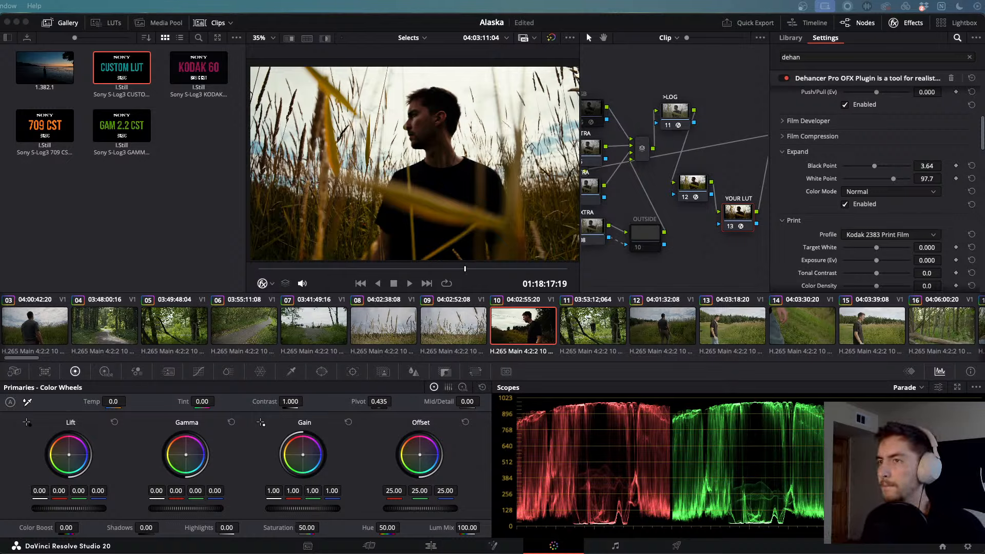
- Select the parallel RGB/EXTRA branch, OUTSIDE node and layer mixer, and delete them
{"action": "left_click", "coordinate": [677, 240]}
{"action": "key", "text": "space"}
{"action": "key", "text": "space"}
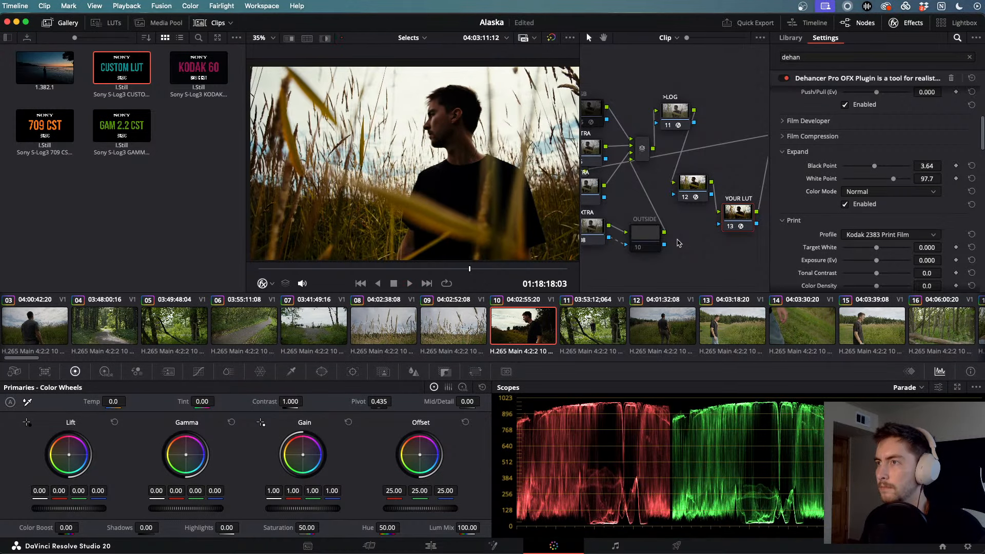
{"action": "scroll", "coordinate": [677, 240], "scroll_direction": "left", "scroll_amount": 2}
{"action": "scroll", "coordinate": [677, 242], "scroll_direction": "left", "scroll_amount": 5}
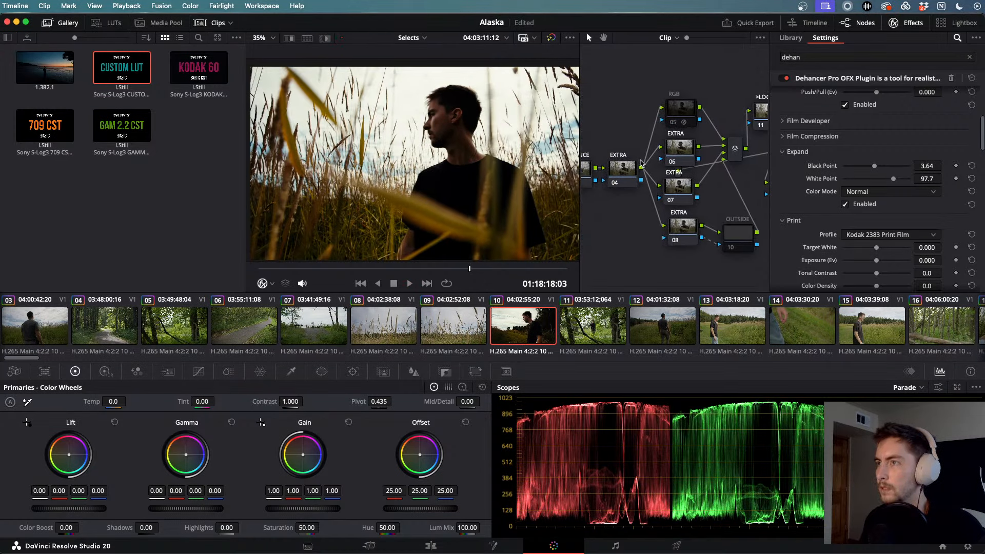
{"action": "left_click_drag", "start_coordinate": [657, 74], "coordinate": [737, 270]}
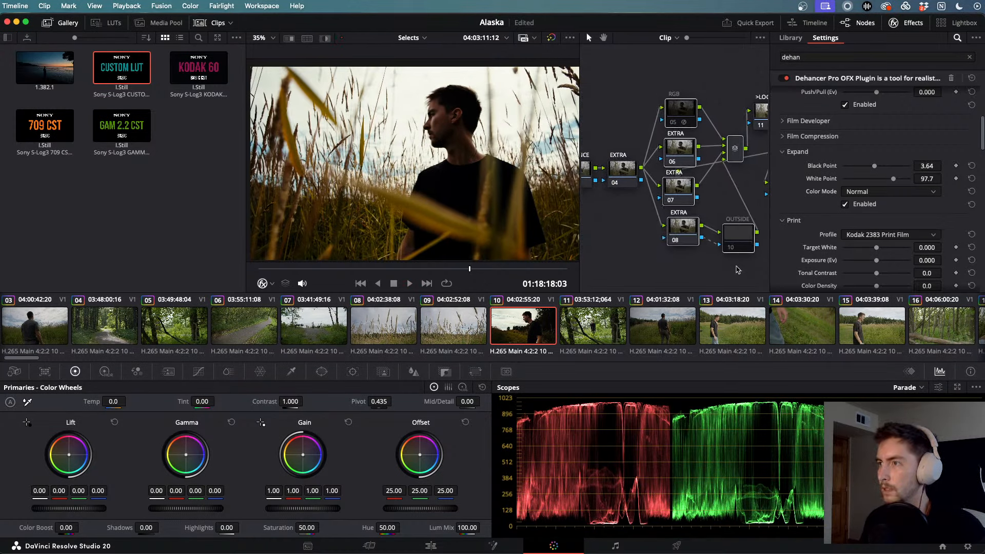
{"action": "key", "text": "Delete"}
- Move the >LOG node next to EXTRA and select node 06
{"action": "scroll", "coordinate": [742, 140], "scroll_direction": "right", "scroll_amount": 4}
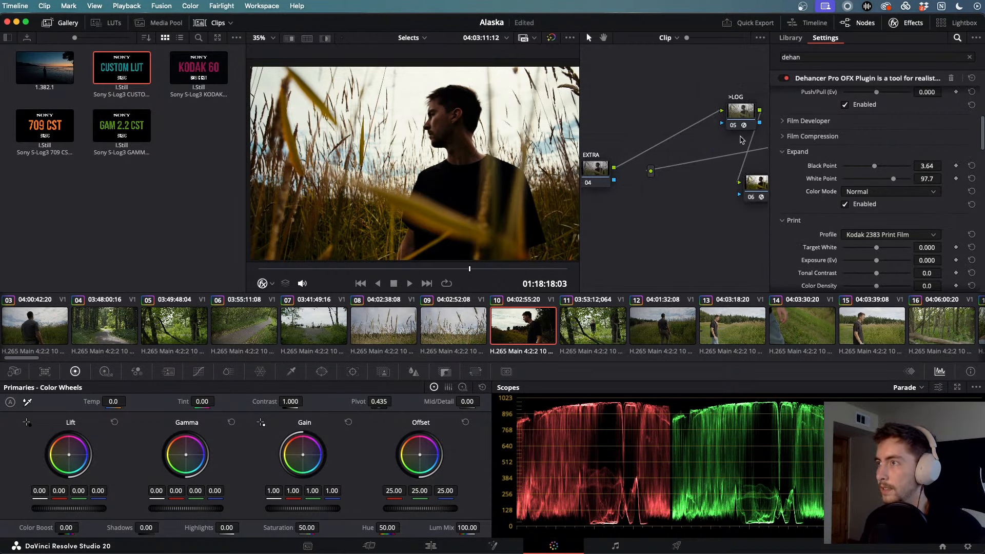
{"action": "left_click_drag", "start_coordinate": [719, 119], "coordinate": [618, 198]}
{"action": "left_click", "coordinate": [741, 191]}
{"action": "scroll", "coordinate": [664, 198], "scroll_direction": "left", "scroll_amount": 4}
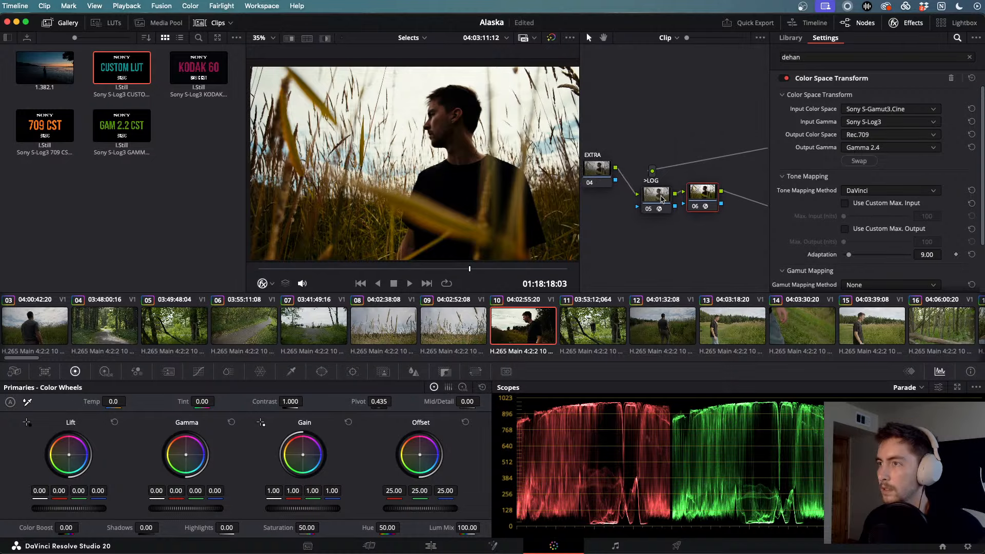
{"action": "scroll", "coordinate": [661, 199], "scroll_direction": "right", "scroll_amount": 7}
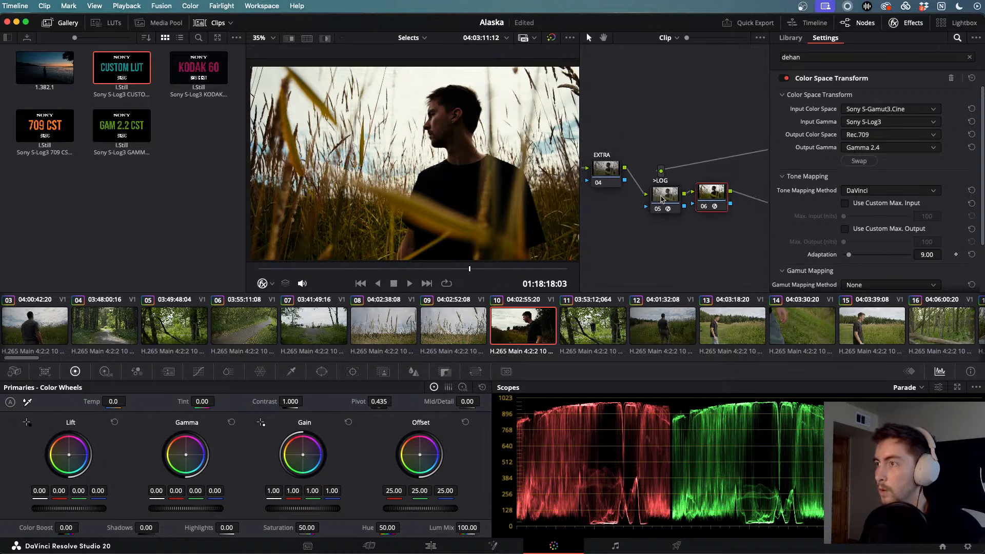
{"action": "scroll", "coordinate": [662, 199], "scroll_direction": "right", "scroll_amount": 1}
- Line up YOUR LUT beside node 06 and CHECK beside YOUR LUT
{"action": "left_click_drag", "start_coordinate": [748, 211], "coordinate": [701, 196]}
{"action": "scroll", "coordinate": [688, 255], "scroll_direction": "left", "scroll_amount": 2}
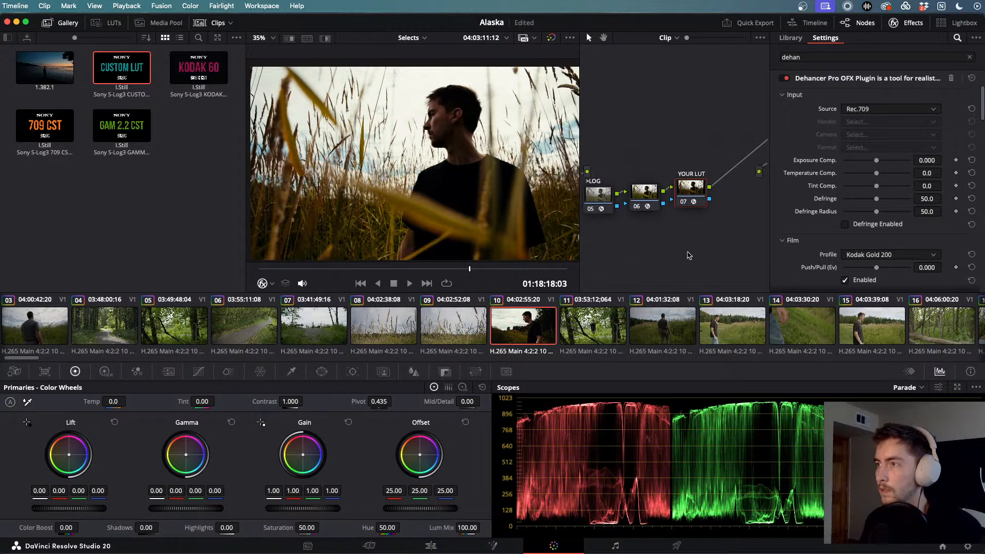
{"action": "scroll", "coordinate": [689, 255], "scroll_direction": "left", "scroll_amount": 3}
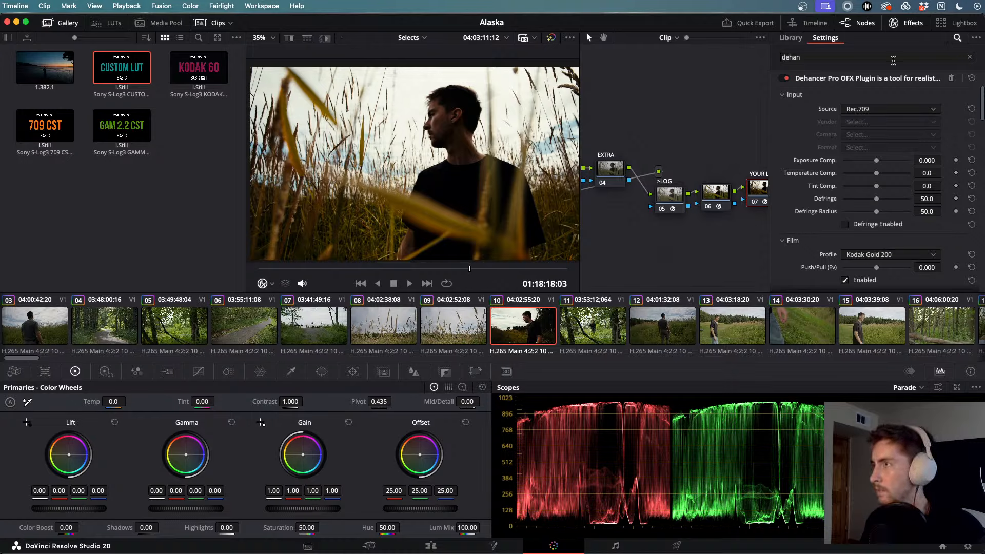
{"action": "scroll", "coordinate": [651, 162], "scroll_direction": "right", "scroll_amount": 5}
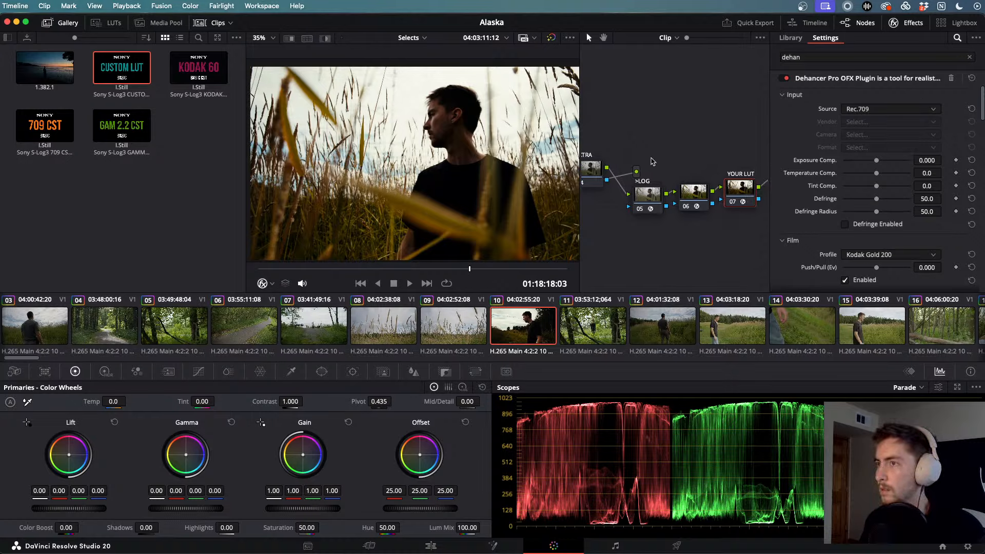
{"action": "scroll", "coordinate": [651, 162], "scroll_direction": "right", "scroll_amount": 5}
{"action": "left_click_drag", "start_coordinate": [752, 132], "coordinate": [685, 198]}
{"action": "scroll", "coordinate": [685, 198], "scroll_direction": "left", "scroll_amount": 15}
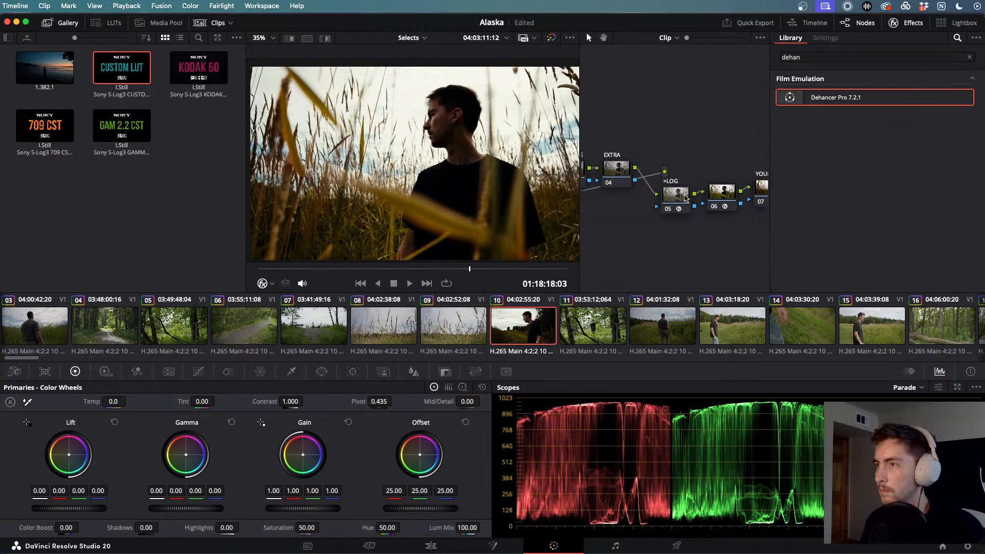
{"action": "scroll", "coordinate": [685, 198], "scroll_direction": "left", "scroll_amount": 5}
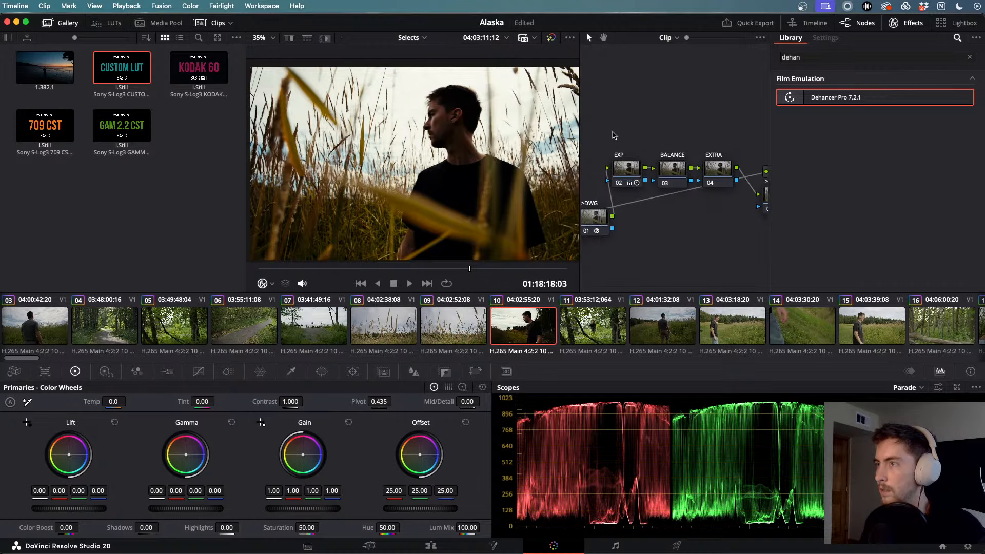
- Shift the EXP, BALANCE and EXTRA group down-right and zoom into the node graph
{"action": "left_click_drag", "start_coordinate": [610, 131], "coordinate": [716, 201]}
{"action": "left_click_drag", "start_coordinate": [626, 169], "coordinate": [637, 226]}
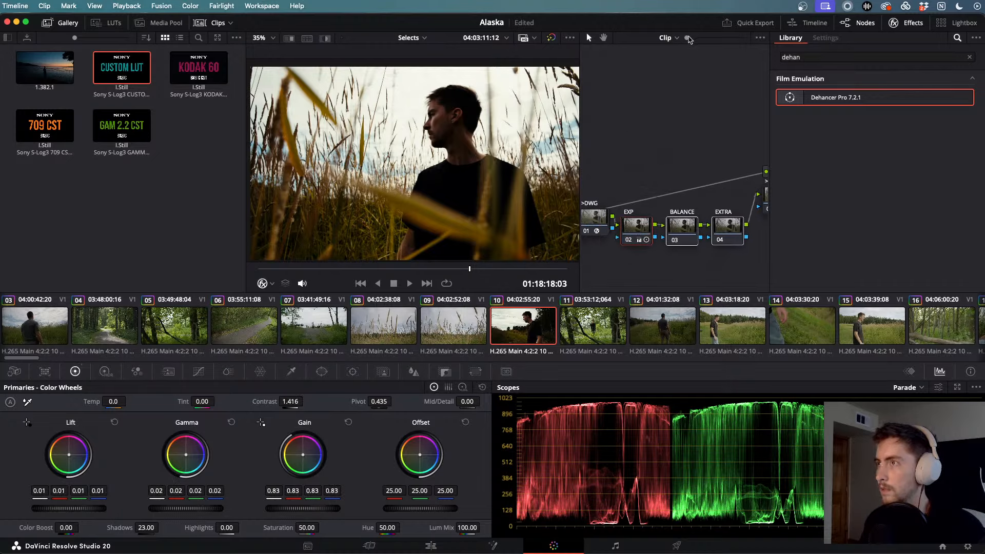
{"action": "mouse_move", "coordinate": [687, 38]}
{"action": "left_mouse_down"}
{"action": "mouse_move", "coordinate": [724, 41]}
{"action": "mouse_move", "coordinate": [686, 39]}
{"action": "left_mouse_up"}
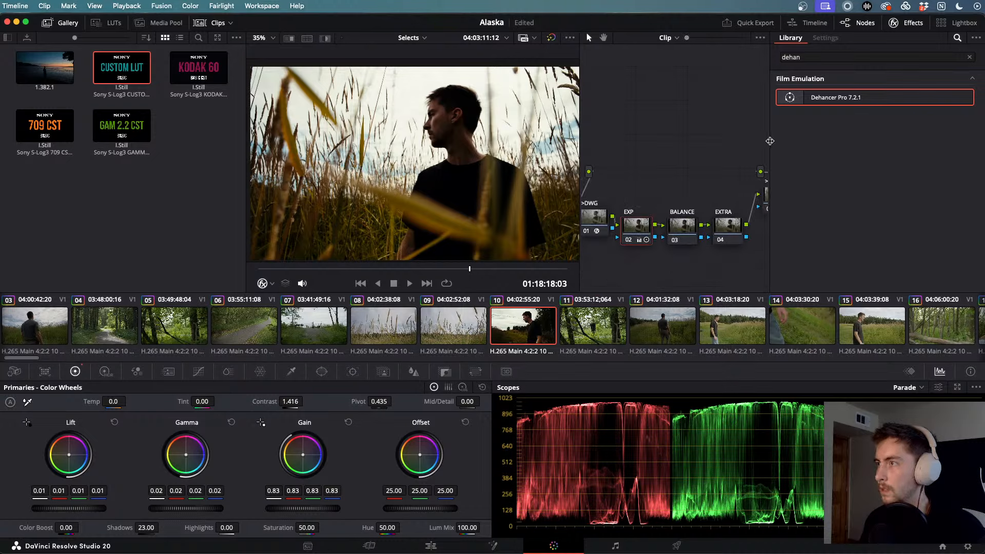
- Clear the Effects search, hide the library, and raise nodes 05–08 (>LOG to CHECK)
{"action": "left_click", "coordinate": [970, 57]}
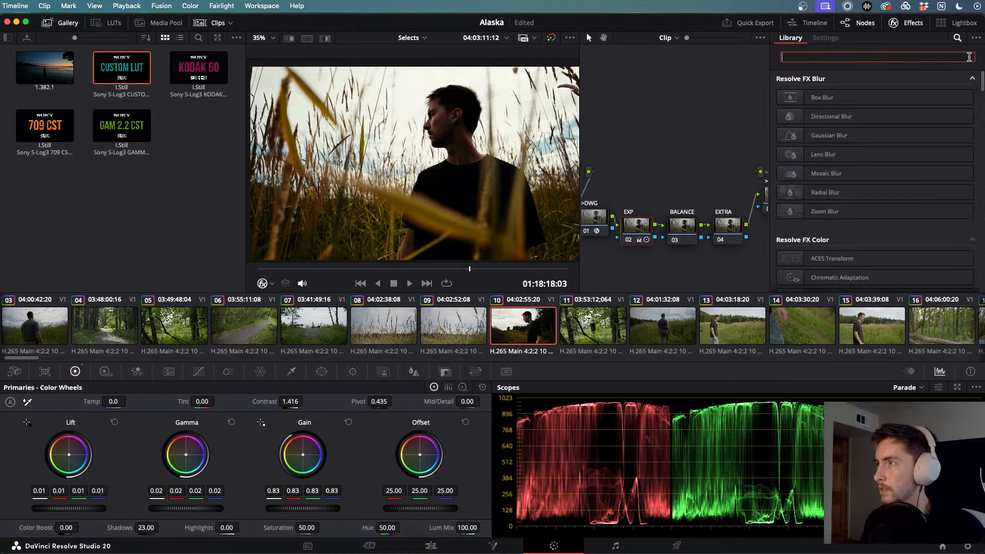
{"action": "left_click", "coordinate": [908, 23]}
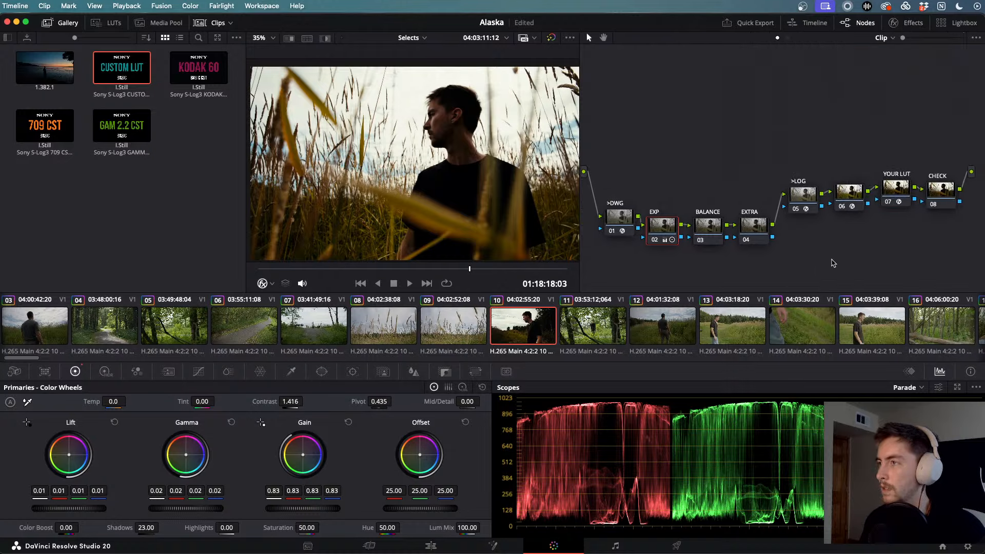
{"action": "left_click_drag", "start_coordinate": [801, 163], "coordinate": [947, 239]}
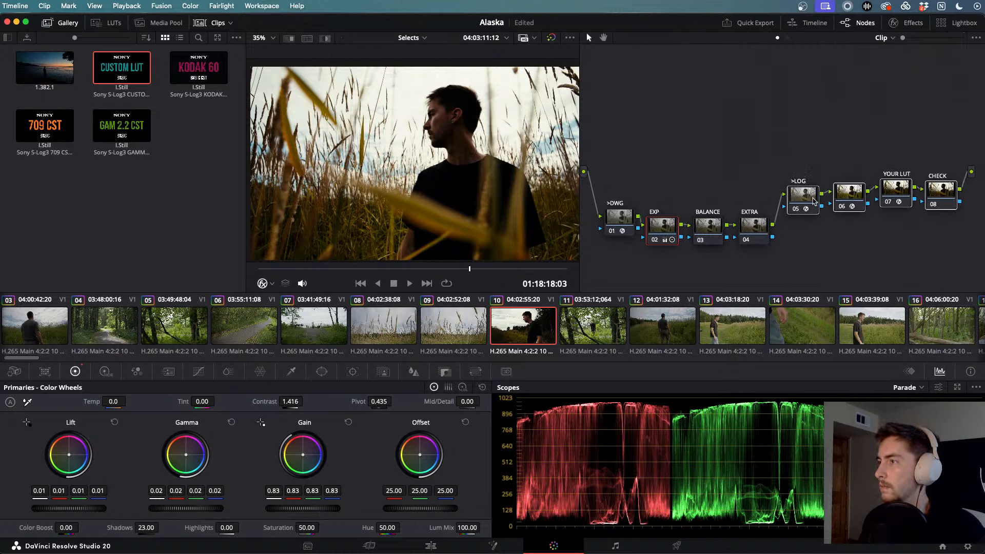
{"action": "left_click_drag", "start_coordinate": [814, 201], "coordinate": [803, 104]}
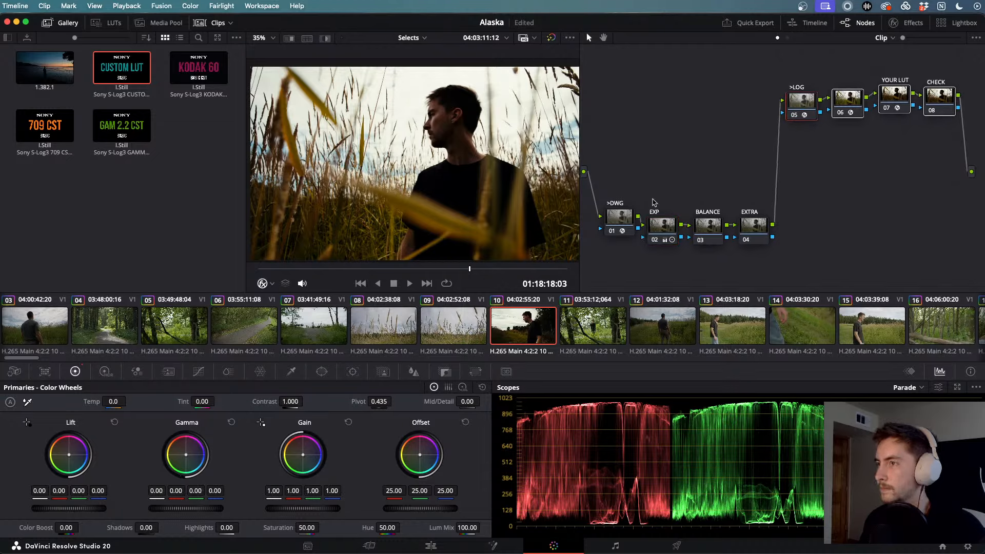
{"action": "left_click", "coordinate": [610, 170]}
- Move nodes 01–04 into their own row, drop YOUR LUT lower, and raise >LOG and 06
{"action": "left_click_drag", "start_coordinate": [610, 171], "coordinate": [770, 246]}
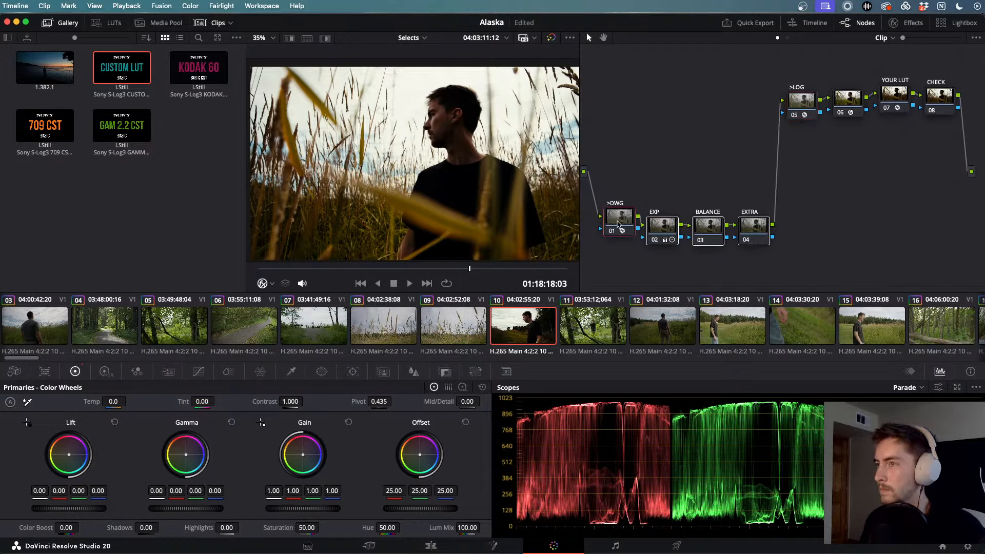
{"action": "left_click_drag", "start_coordinate": [617, 224], "coordinate": [611, 73]}
{"action": "left_click", "coordinate": [649, 176]}
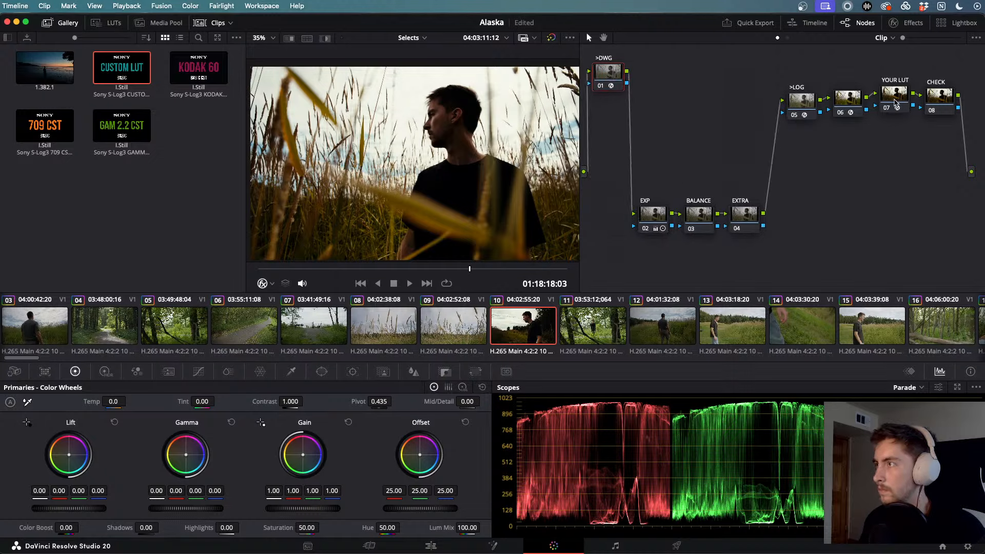
{"action": "left_click_drag", "start_coordinate": [895, 100], "coordinate": [901, 229]}
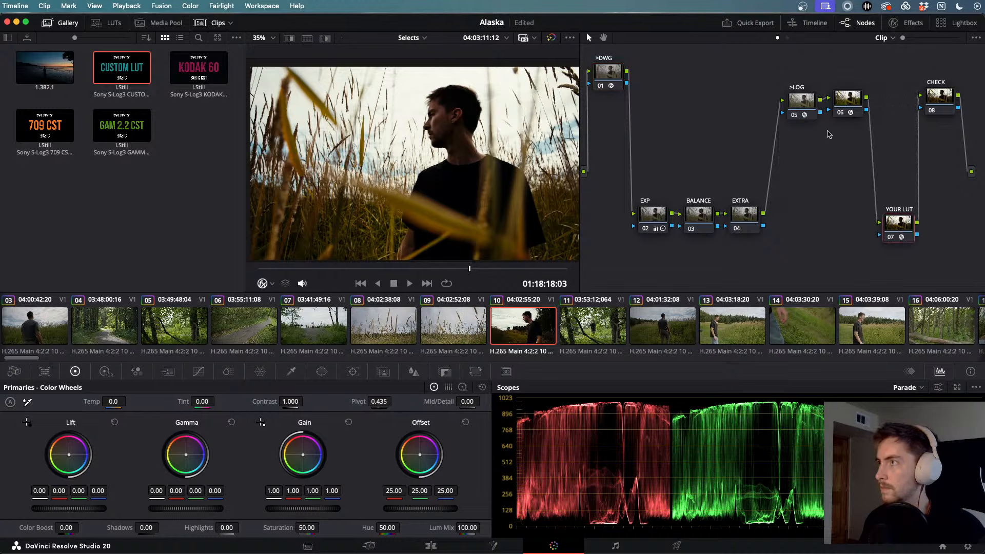
{"action": "left_click_drag", "start_coordinate": [779, 56], "coordinate": [846, 71]}
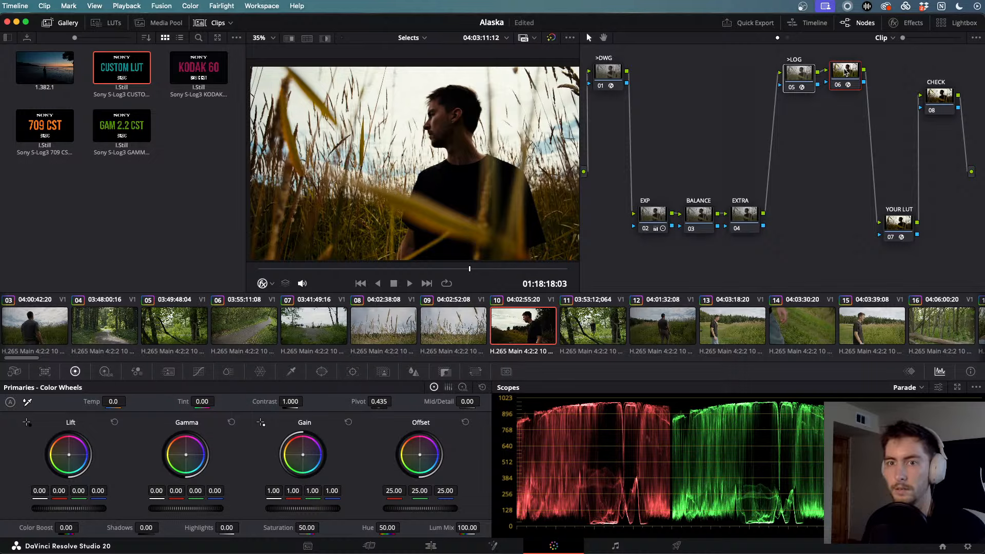
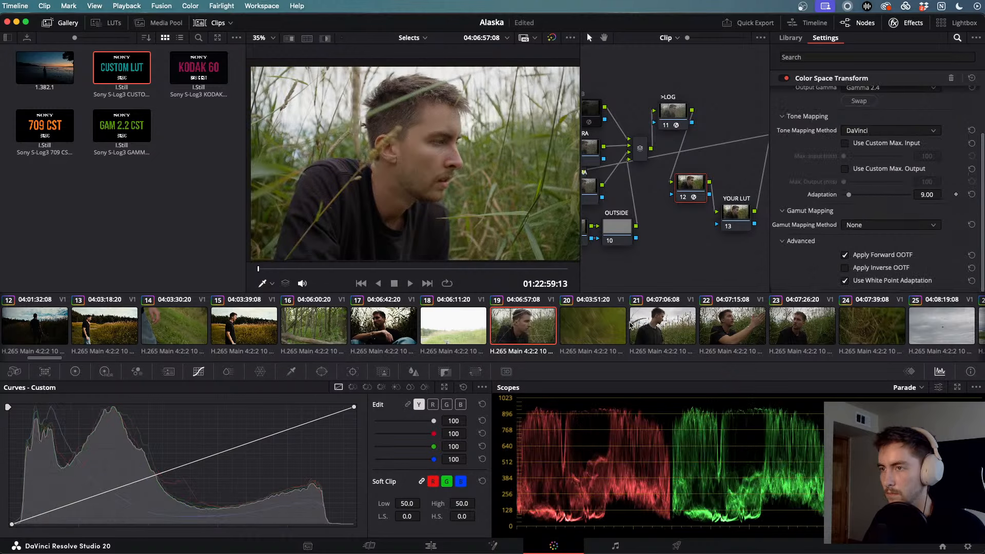
- Review clips 17 and 19, then play clip 22 to check its grade
{"action": "left_click", "coordinate": [379, 330]}
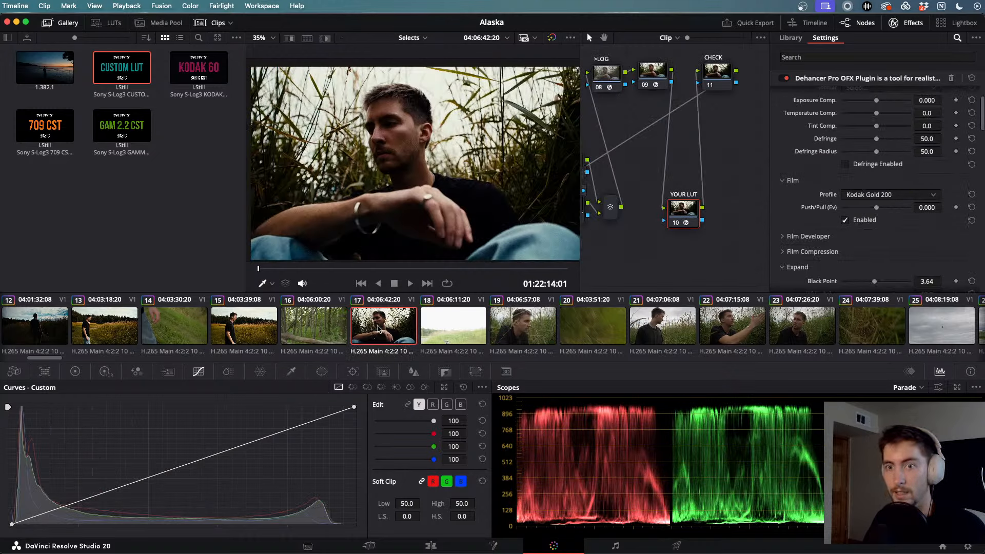
{"action": "left_click", "coordinate": [544, 332]}
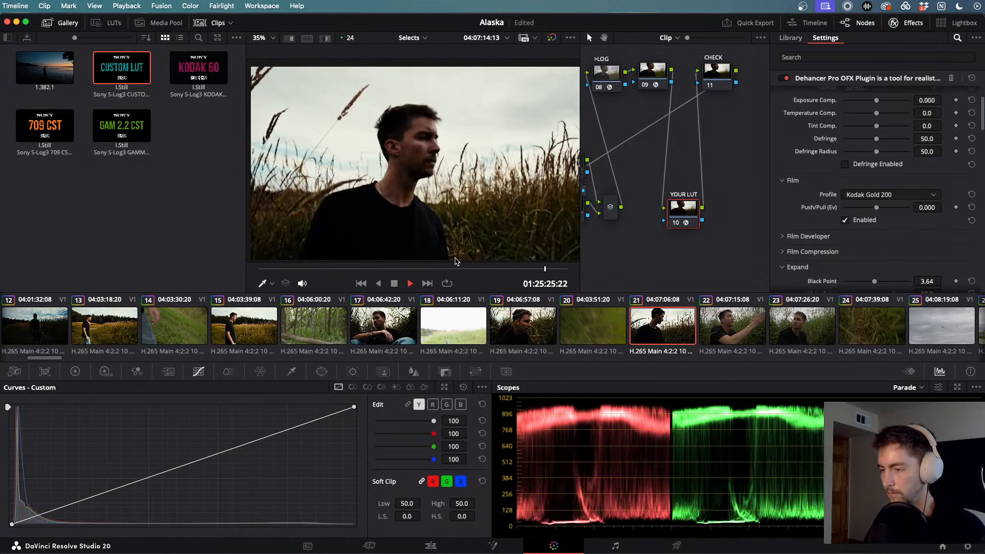
{"action": "left_click", "coordinate": [712, 318]}
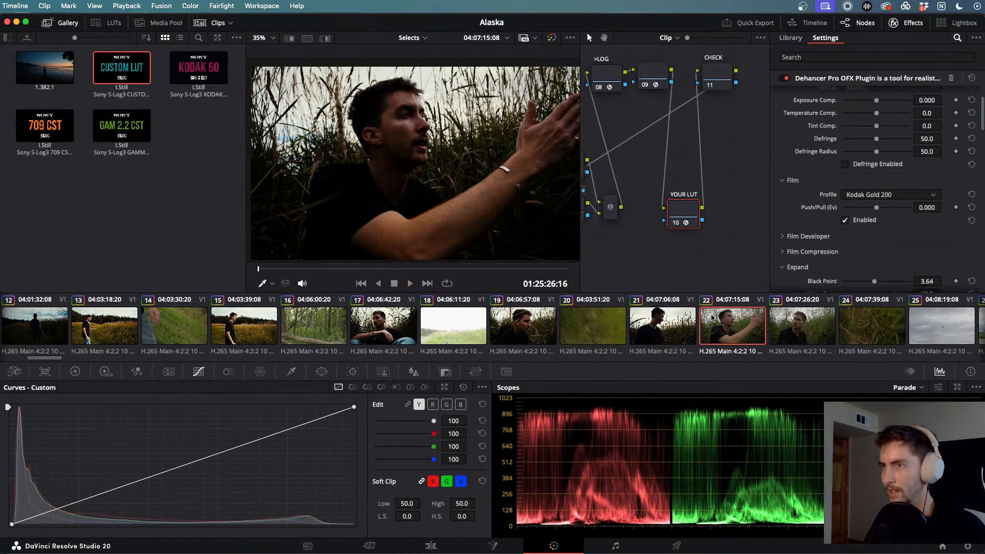
{"action": "key", "text": "space"}
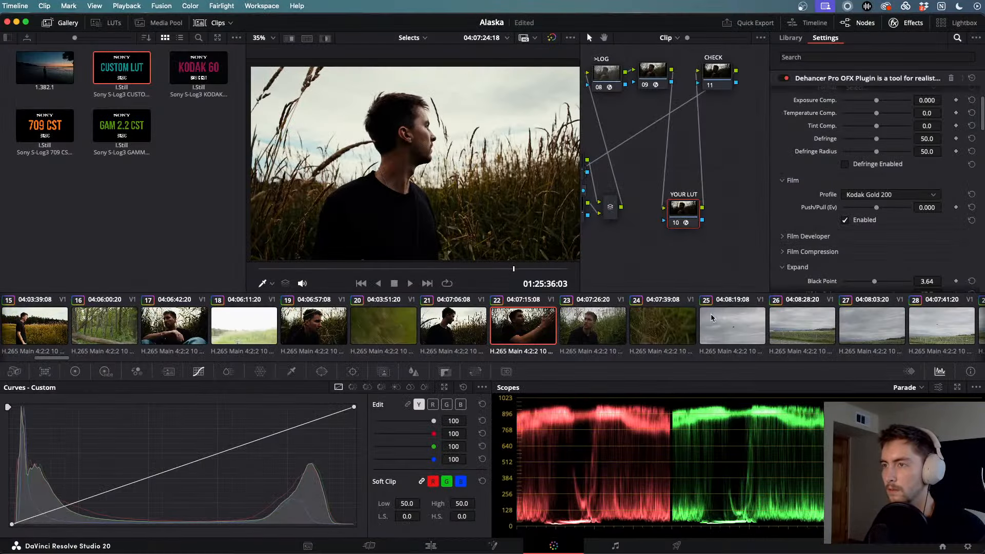
- Paste the previous clip's Dehancer grade onto clip 23, then play clips 23 and 24
{"action": "left_click", "coordinate": [591, 331]}
{"action": "key", "text": "super+v"}
{"action": "key", "text": "space"}
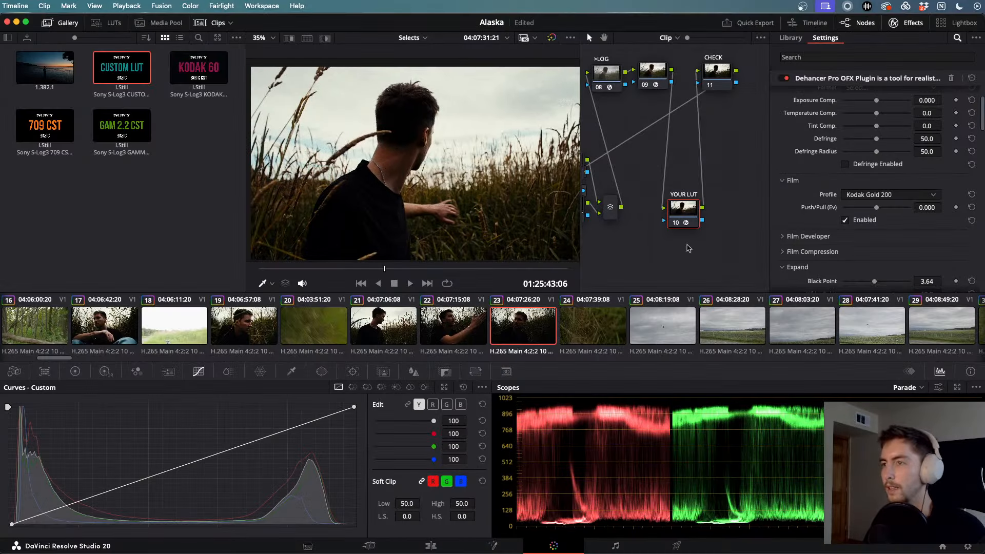
{"action": "left_click", "coordinate": [588, 343]}
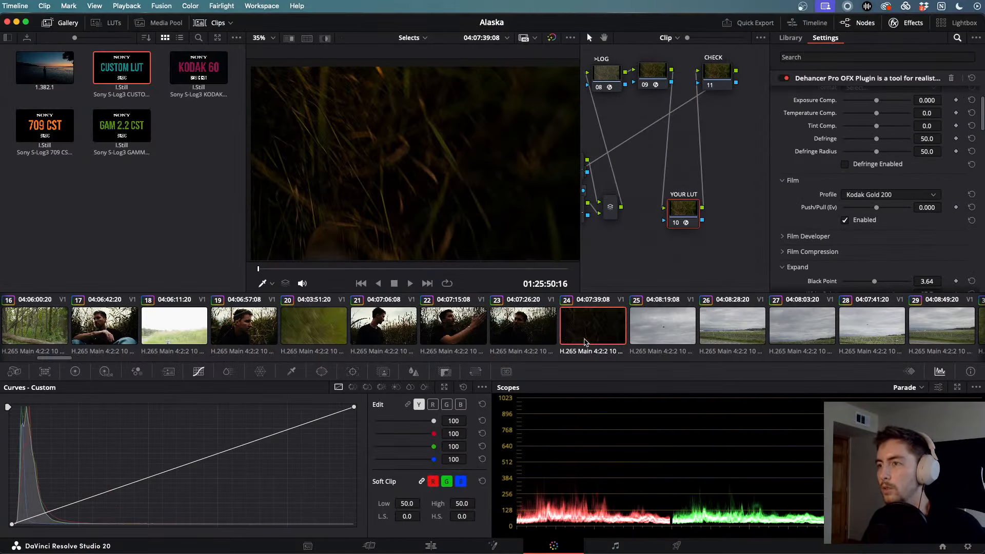
{"action": "key", "text": "space"}
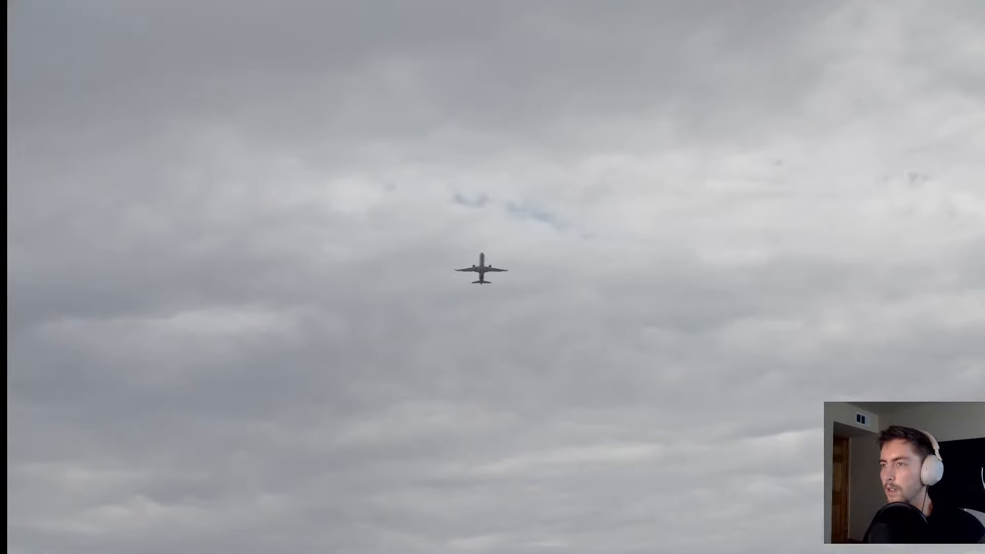
{"action": "key", "text": "Escape"}
- Scroll the clip strip ahead to load clip 110, then move on to clip 113
{"action": "scroll", "coordinate": [689, 338], "scroll_direction": "right", "scroll_amount": 15}
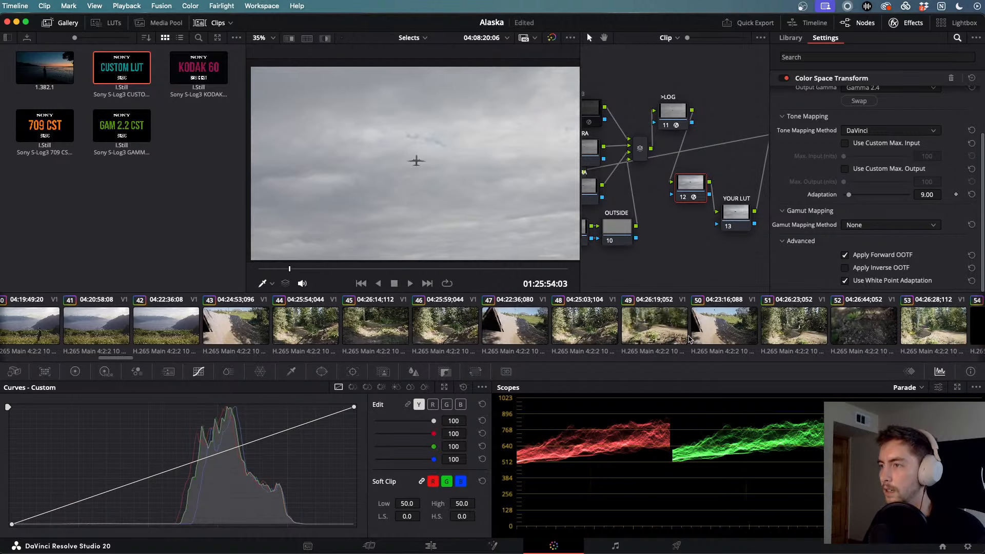
{"action": "scroll", "coordinate": [689, 338], "scroll_direction": "right", "scroll_amount": 12}
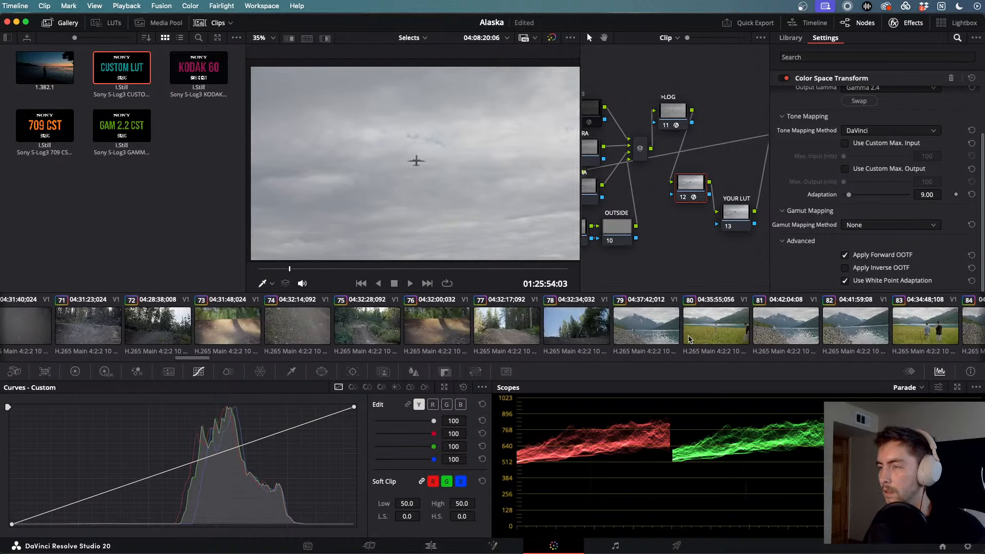
{"action": "scroll", "coordinate": [689, 339], "scroll_direction": "right", "scroll_amount": 12}
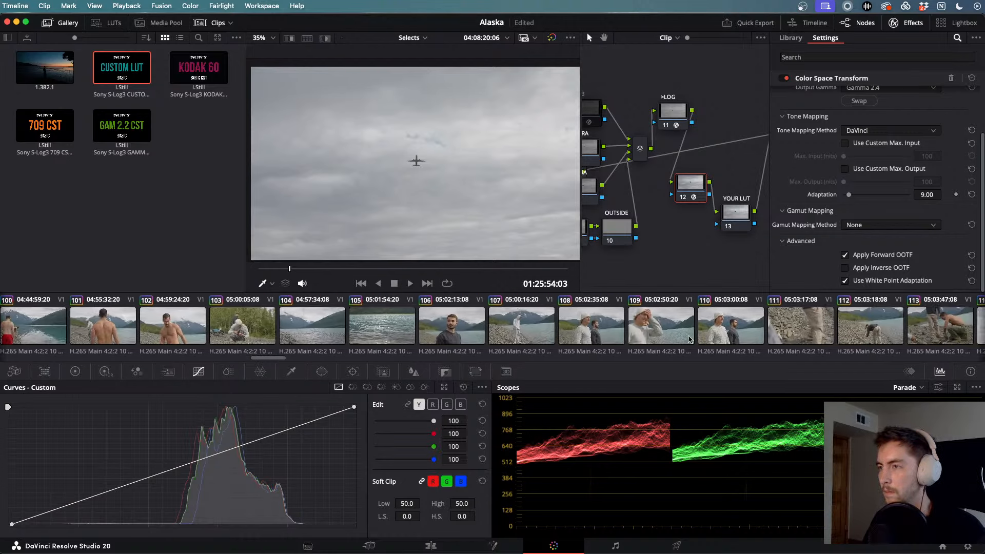
{"action": "scroll", "coordinate": [661, 344], "scroll_direction": "left", "scroll_amount": 4}
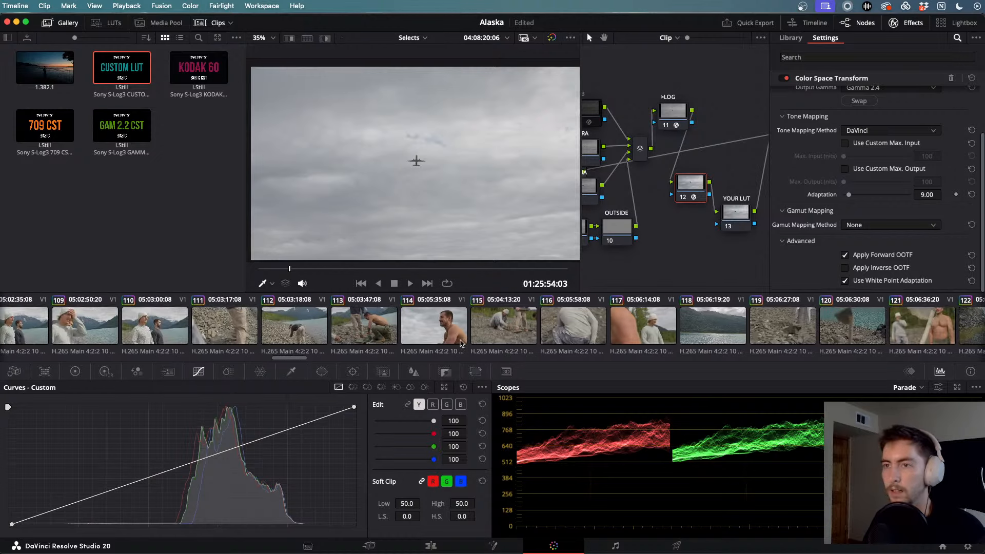
{"action": "left_click", "coordinate": [404, 331]}
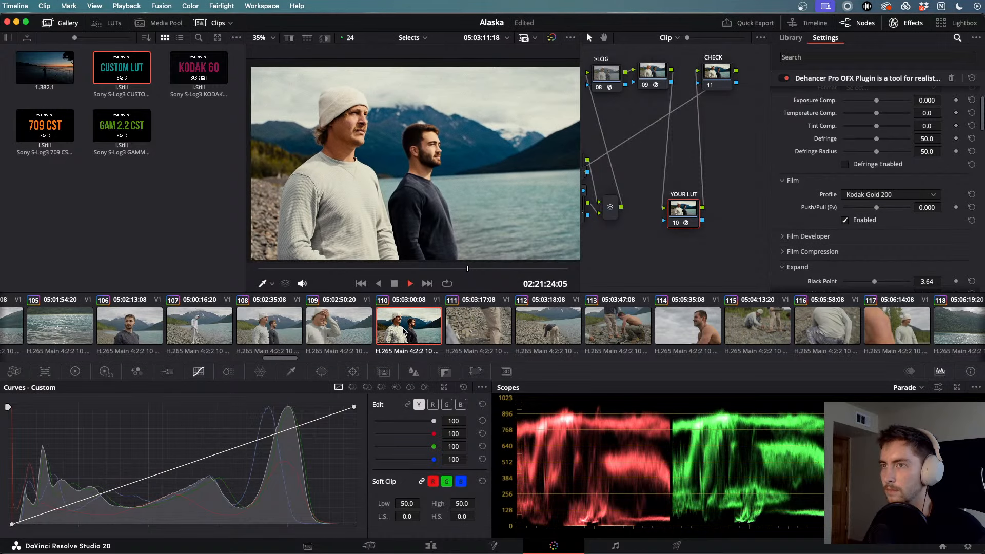
{"action": "left_click", "coordinate": [631, 322]}
- Play clip 113 and skim clip 114, undoing a trial grade paste
{"action": "key", "text": "space"}
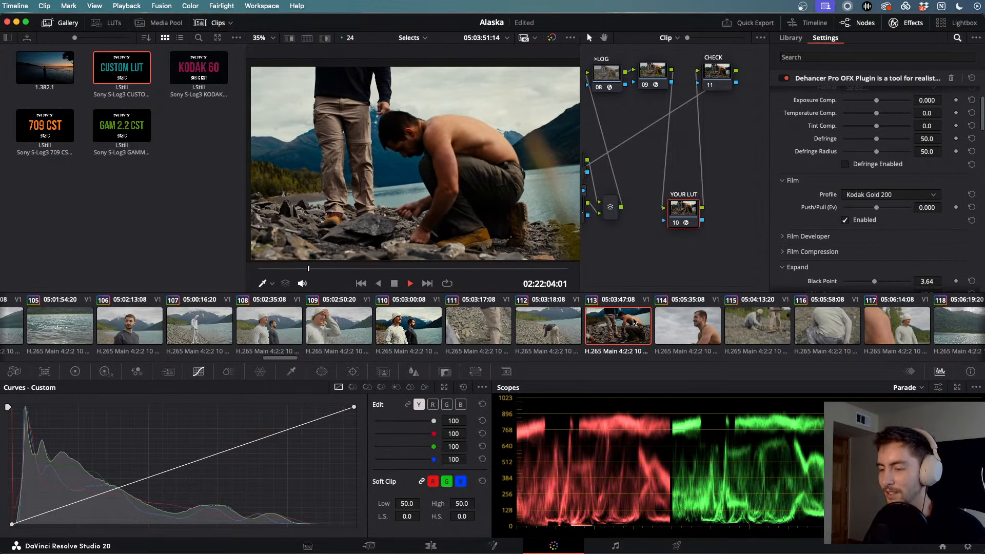
{"action": "left_click", "coordinate": [686, 319]}
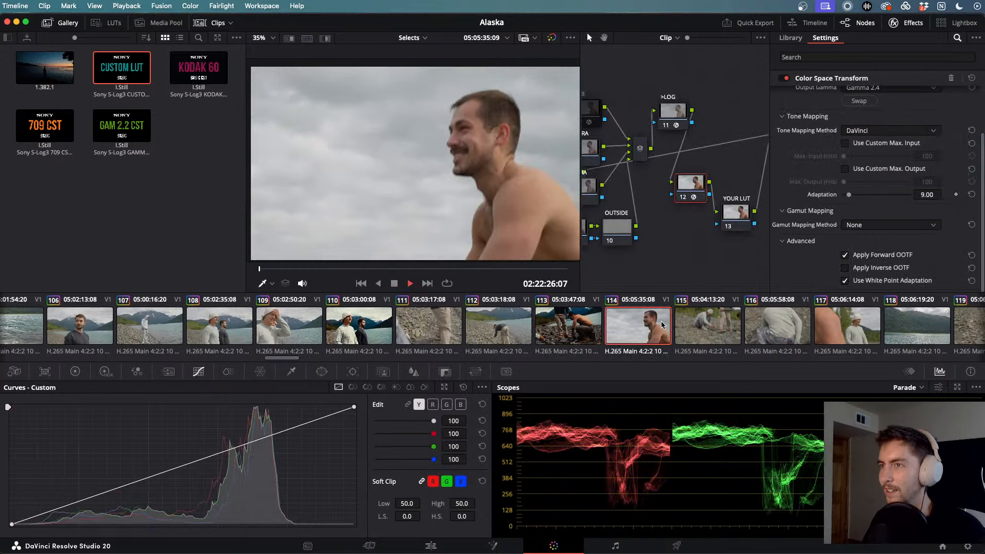
{"action": "left_click_drag", "start_coordinate": [299, 269], "coordinate": [500, 270]}
{"action": "left_click_drag", "start_coordinate": [363, 263], "coordinate": [347, 261]}
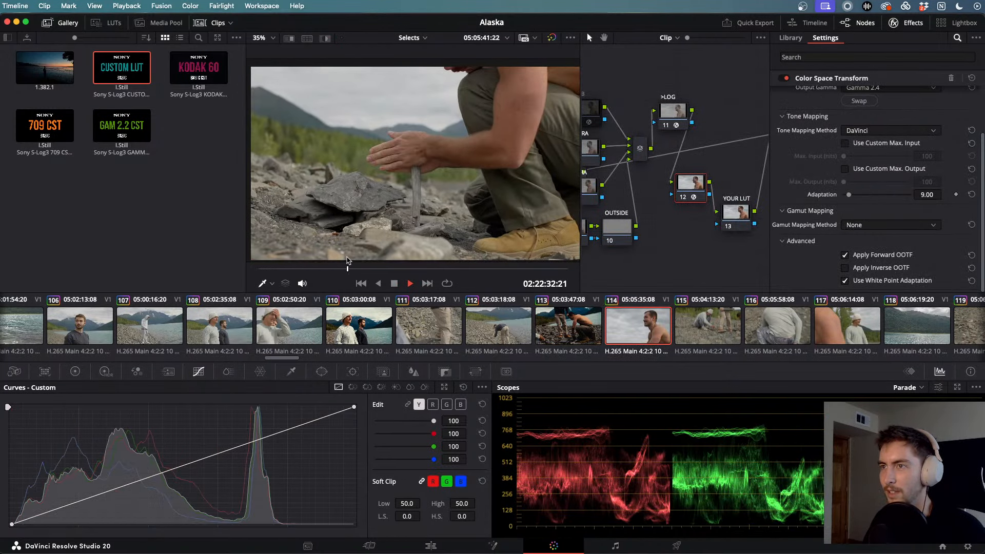
{"action": "key", "text": "super+v"}
{"action": "key", "text": "super+z"}
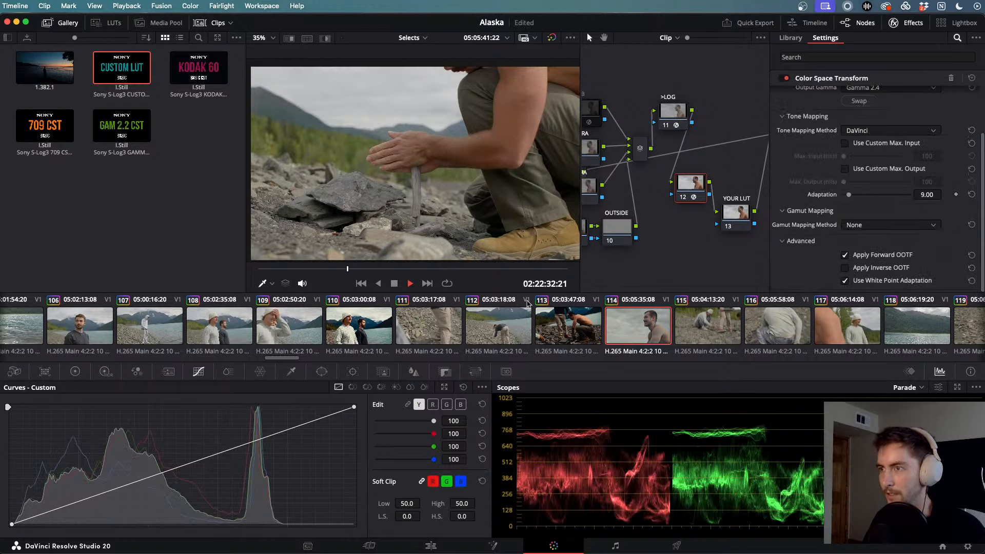
- Copy clip 113's Dehancer grade onto clip 114 and play it back
{"action": "left_click", "coordinate": [578, 327]}
{"action": "key", "text": "super+c"}
{"action": "left_click", "coordinate": [666, 336]}
{"action": "key", "text": "super+v"}
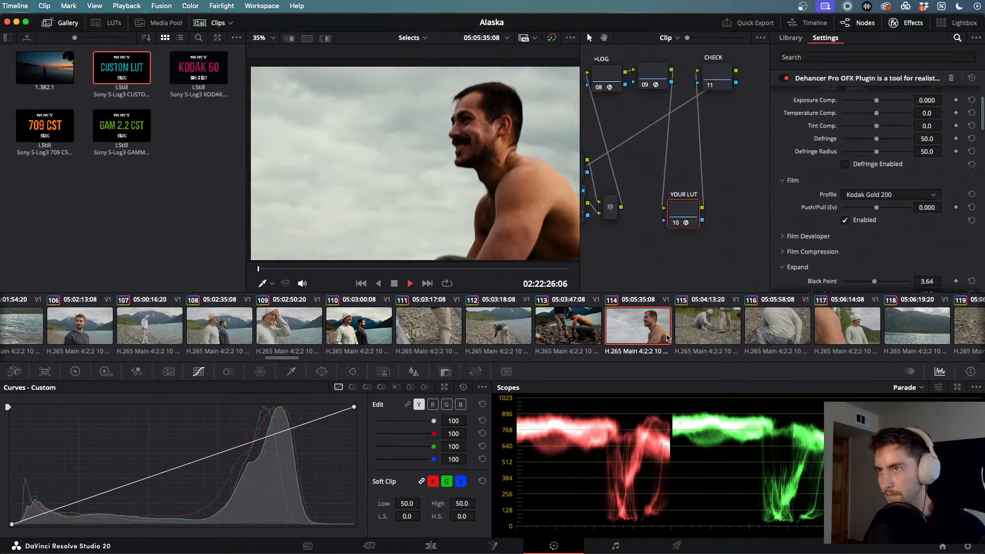
{"action": "key", "text": "space"}
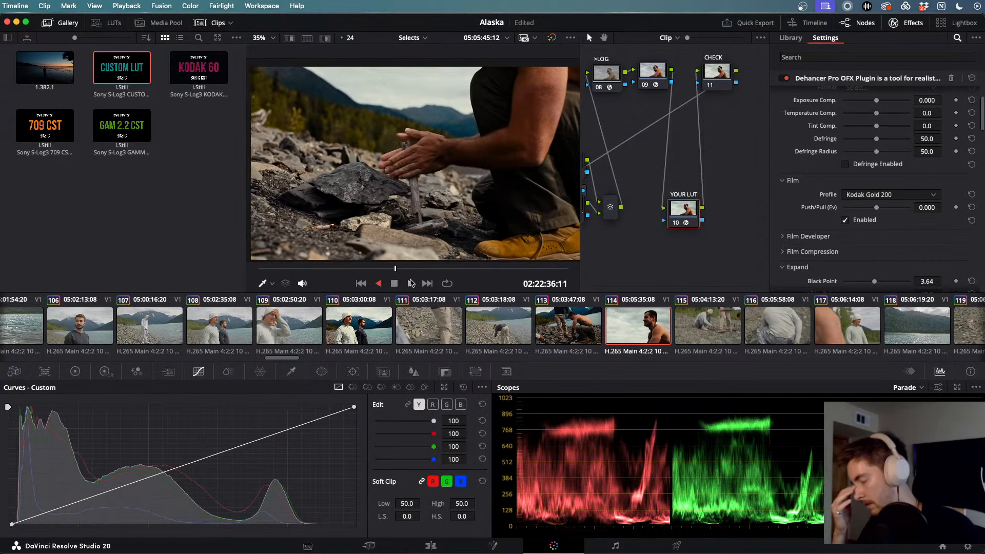
{"action": "key", "text": "space"}
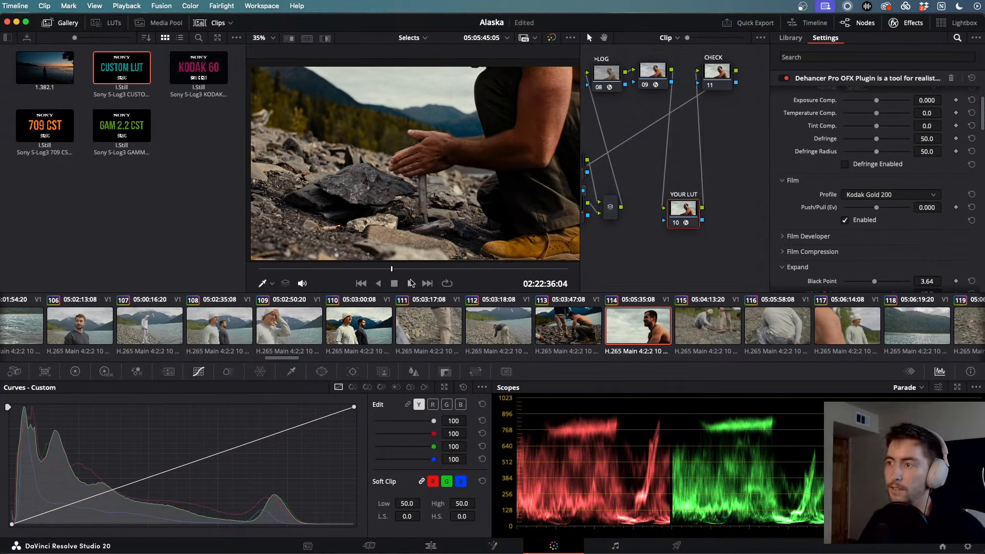
{"action": "key", "text": "space"}
- Play clip 120 to check its grade
{"action": "scroll", "coordinate": [668, 314], "scroll_direction": "right", "scroll_amount": 10}
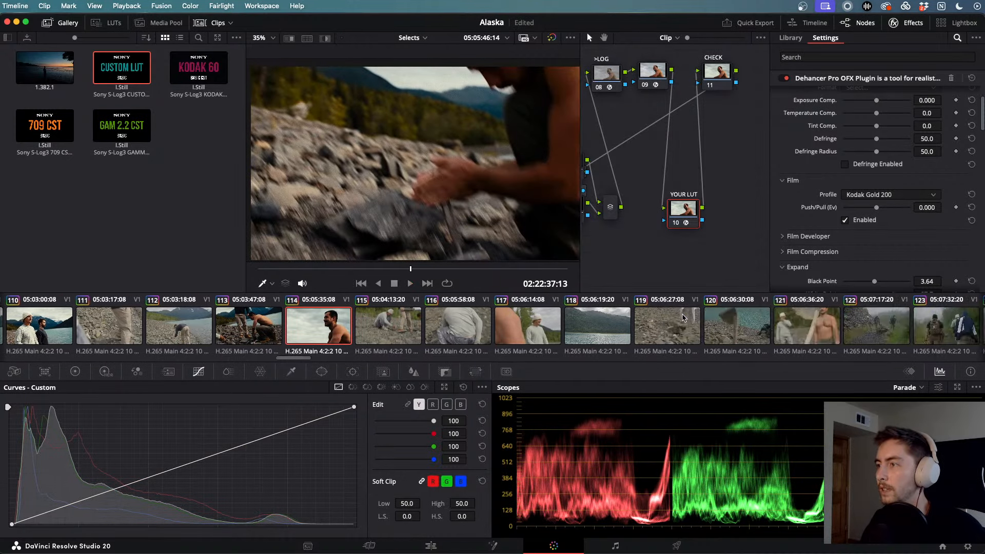
{"action": "scroll", "coordinate": [524, 317], "scroll_direction": "left", "scroll_amount": 5}
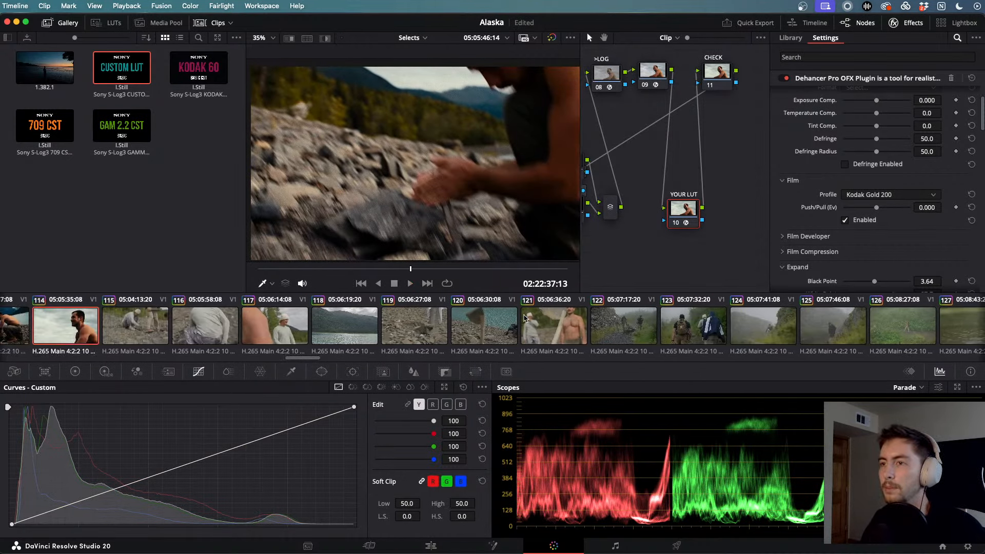
{"action": "left_click", "coordinate": [492, 323]}
{"action": "key", "text": "space"}
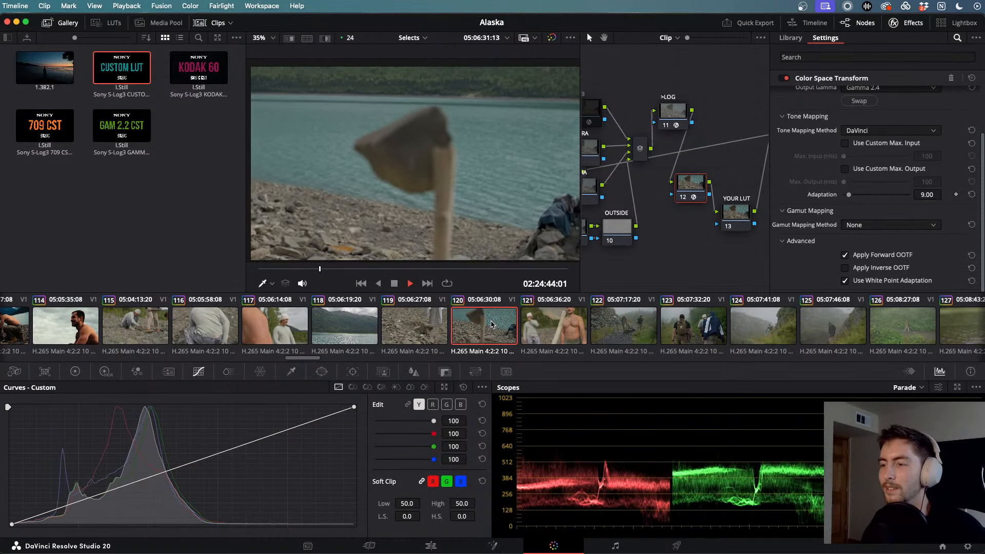
{"action": "key", "text": "space"}
{"action": "scroll", "coordinate": [521, 328], "scroll_direction": "left", "scroll_amount": 2}
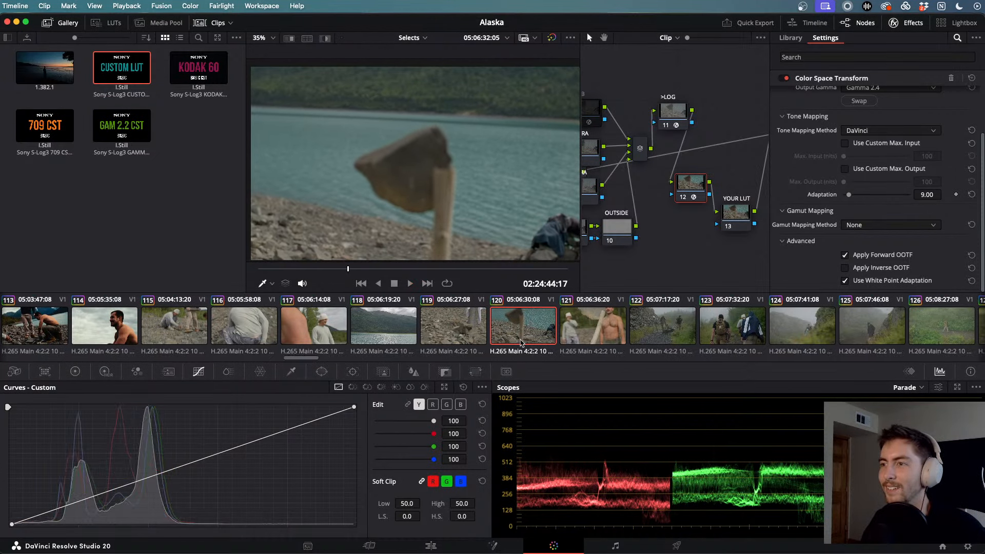
- Apply clip 120's Dehancer grade to clip 121 and skim through it to review
{"action": "left_click", "coordinate": [595, 329]}
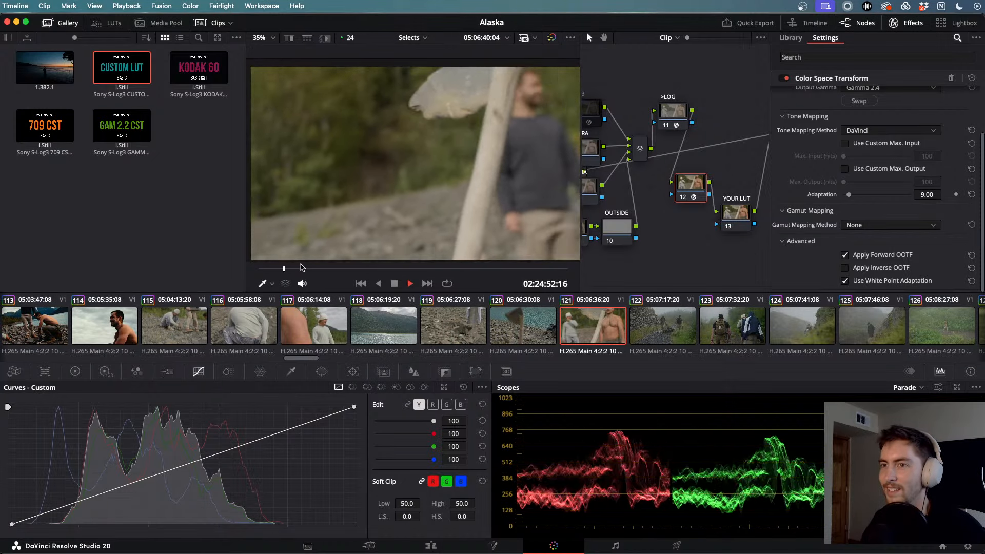
{"action": "left_click_drag", "start_coordinate": [407, 271], "coordinate": [515, 273]}
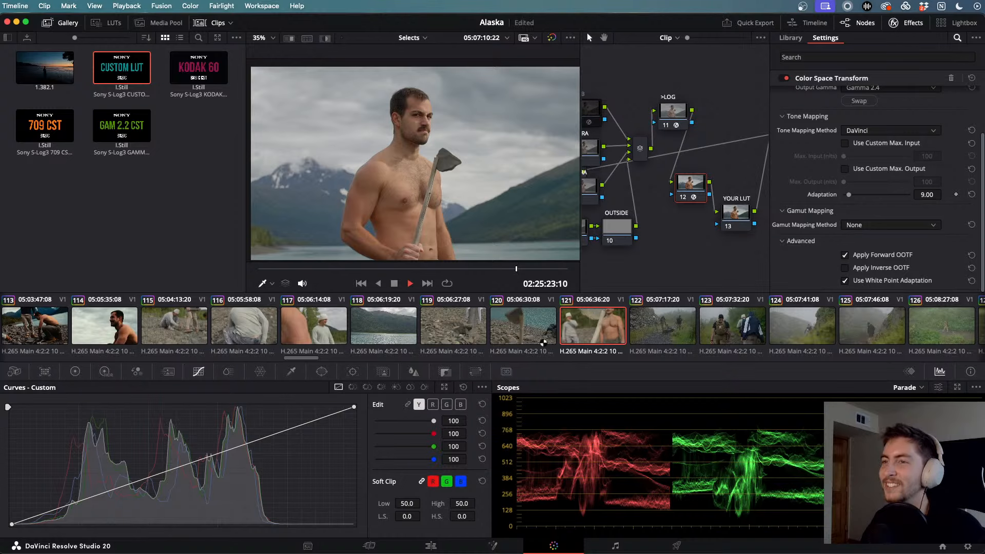
{"action": "left_click", "coordinate": [543, 339]}
{"action": "left_click", "coordinate": [596, 337]}
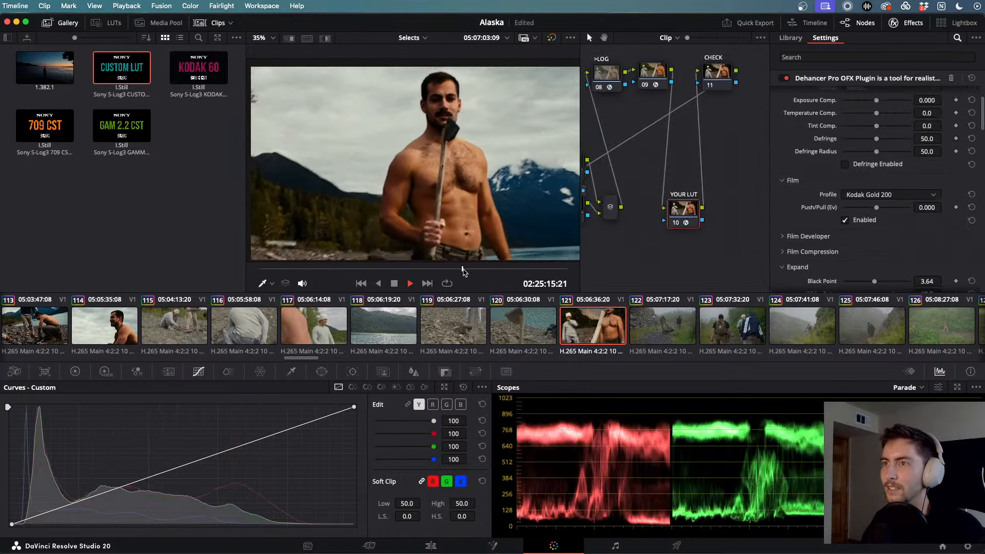
{"action": "left_click_drag", "start_coordinate": [473, 269], "coordinate": [534, 269]}
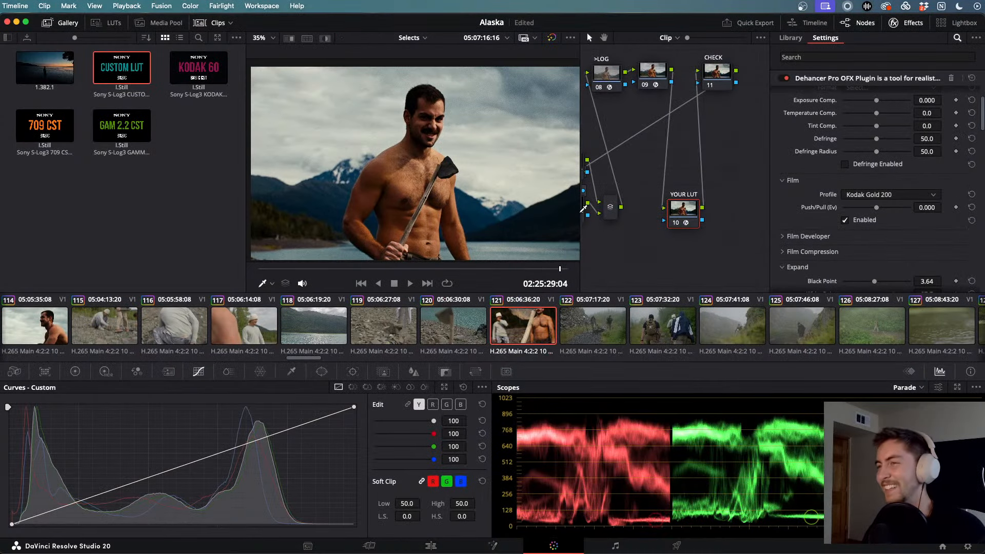
{"action": "scroll", "coordinate": [354, 338], "scroll_direction": "left", "scroll_amount": 5}
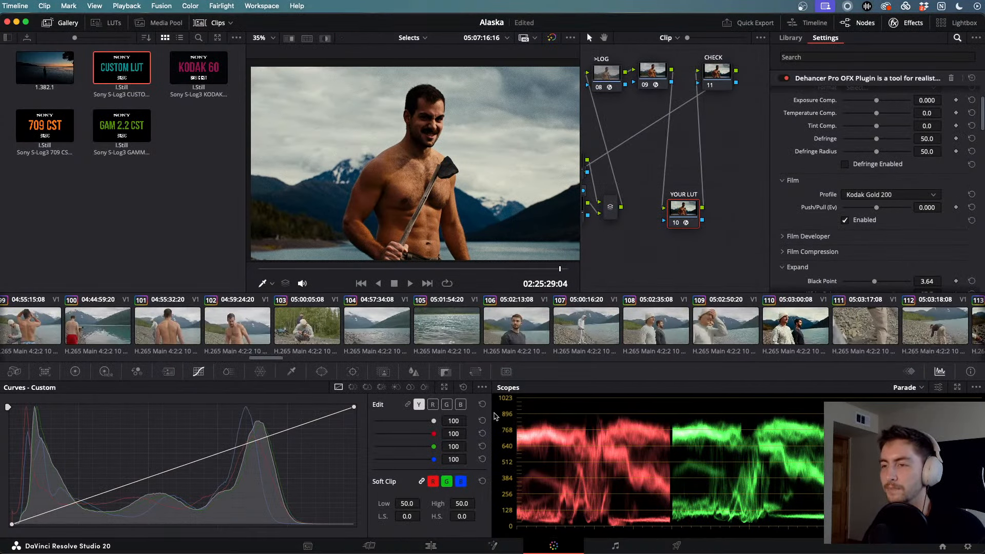
- Load the forest shot (clip 01) and give it clip 158's Kodak Gold 200 Dehancer grade
{"action": "scroll", "coordinate": [351, 329], "scroll_direction": "left", "scroll_amount": 20}
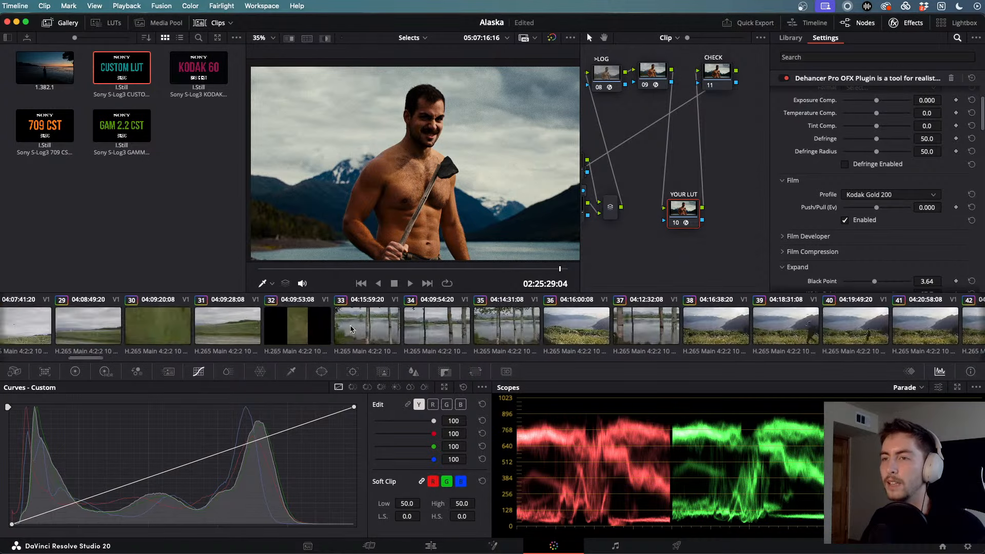
{"action": "left_click", "coordinate": [46, 324]}
{"action": "scroll", "coordinate": [359, 325], "scroll_direction": "right", "scroll_amount": 7}
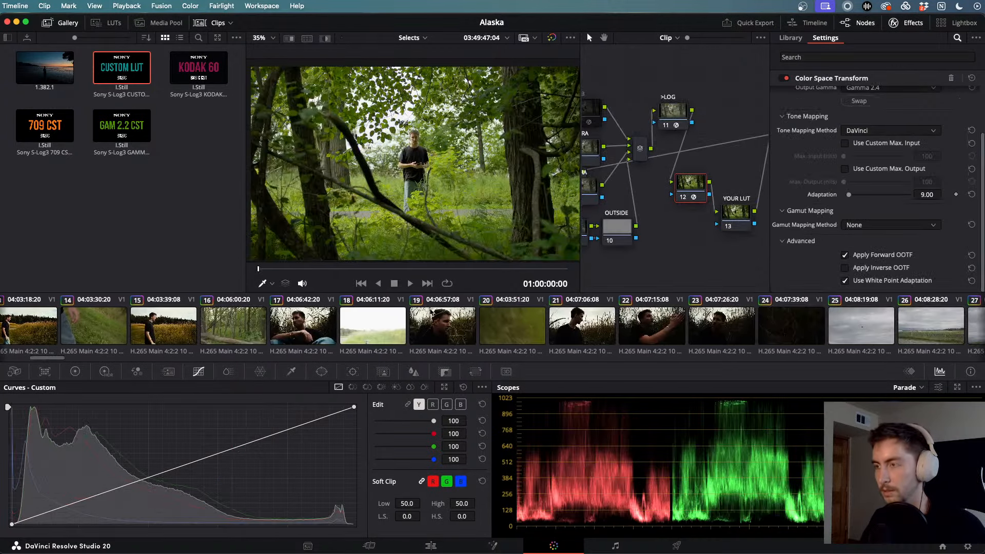
{"action": "scroll", "coordinate": [430, 311], "scroll_direction": "right", "scroll_amount": 20}
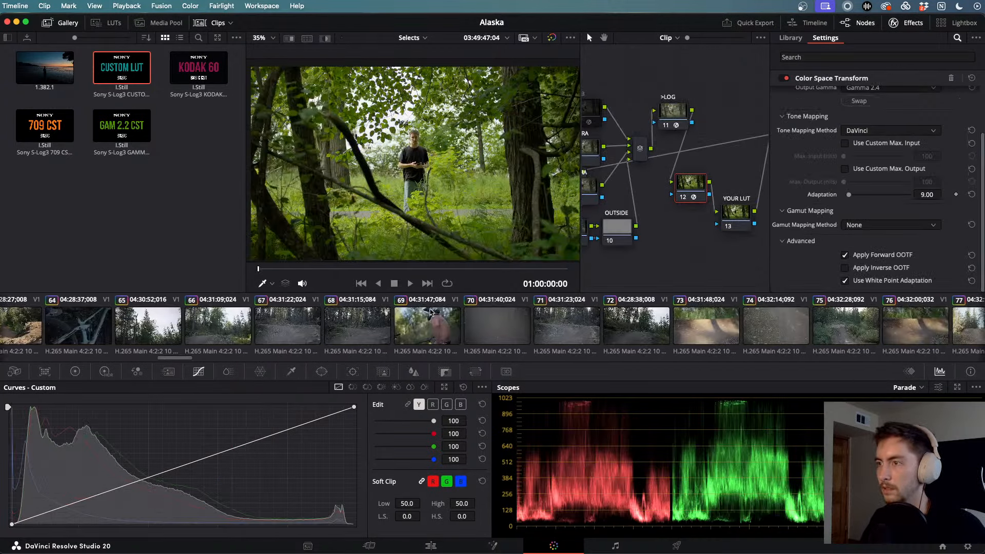
{"action": "scroll", "coordinate": [431, 311], "scroll_direction": "right", "scroll_amount": 9}
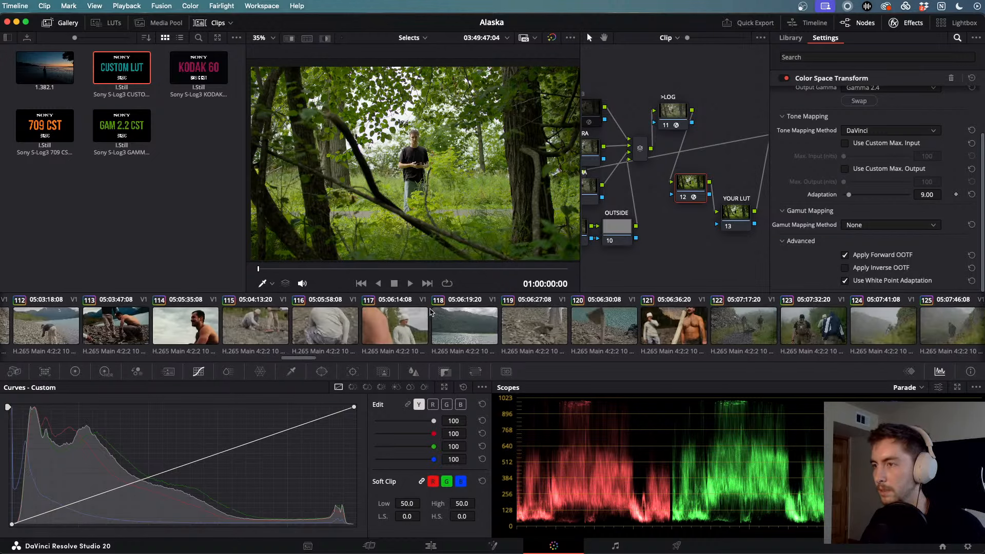
{"action": "scroll", "coordinate": [431, 312], "scroll_direction": "right", "scroll_amount": 3}
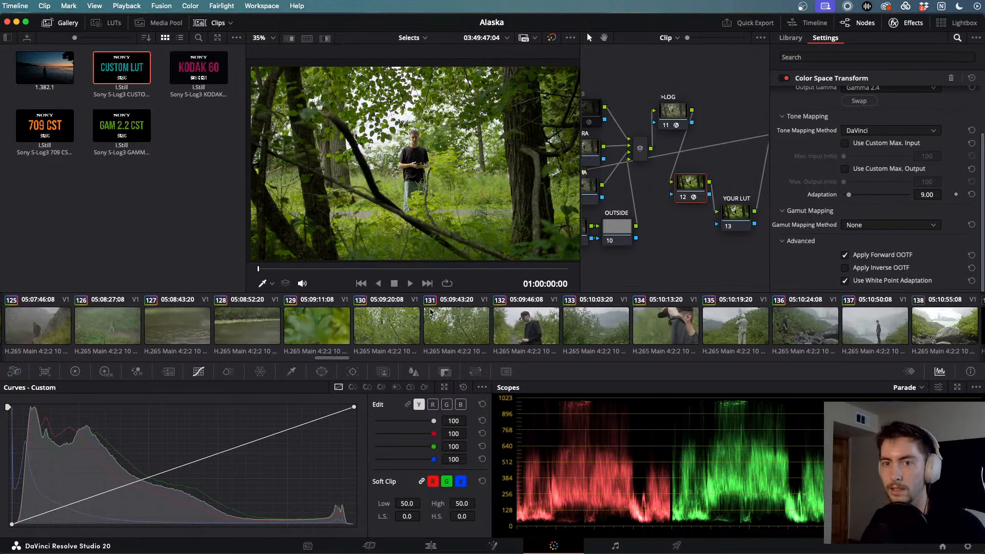
{"action": "scroll", "coordinate": [431, 311], "scroll_direction": "right", "scroll_amount": 5}
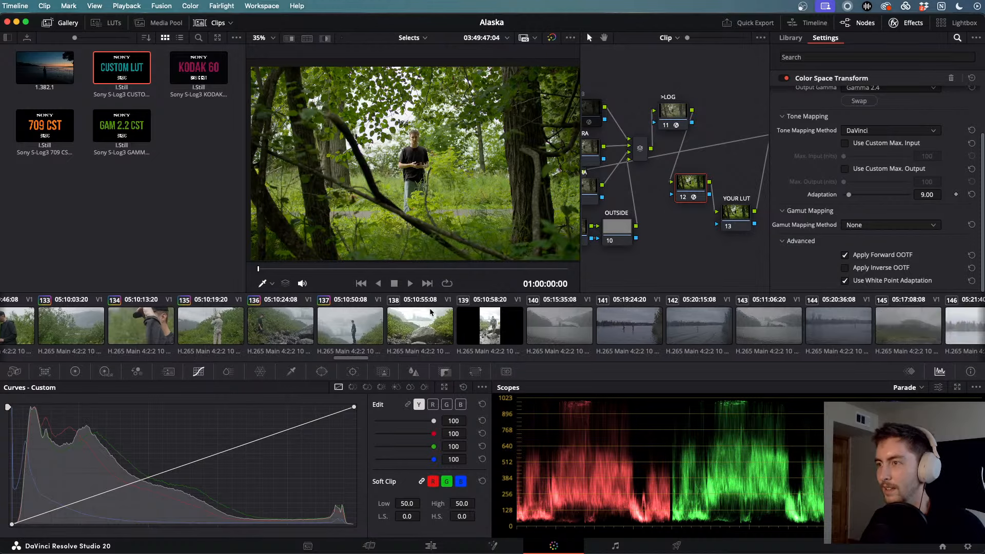
{"action": "scroll", "coordinate": [429, 311], "scroll_direction": "right", "scroll_amount": 6}
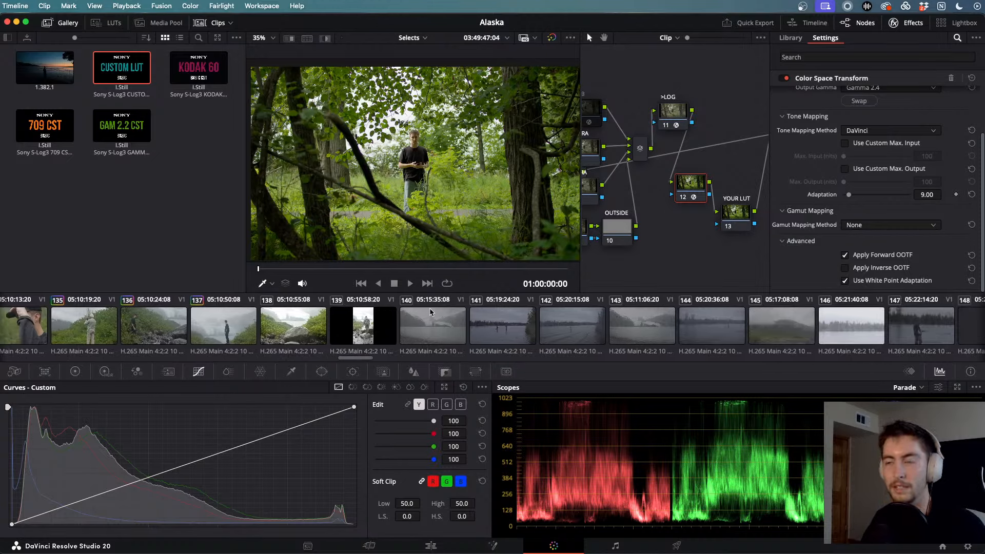
{"action": "scroll", "coordinate": [429, 310], "scroll_direction": "right", "scroll_amount": 8}
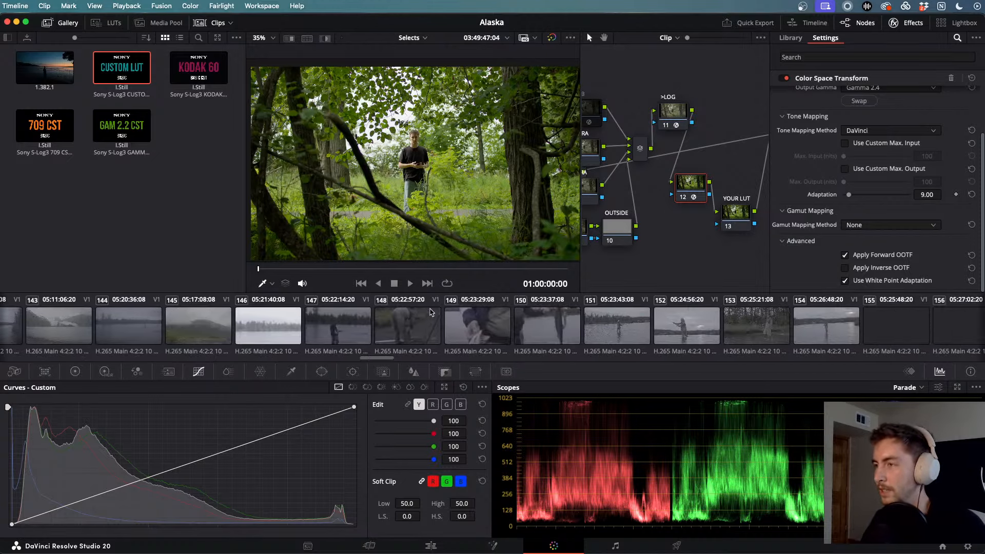
{"action": "scroll", "coordinate": [429, 311], "scroll_direction": "right", "scroll_amount": 5}
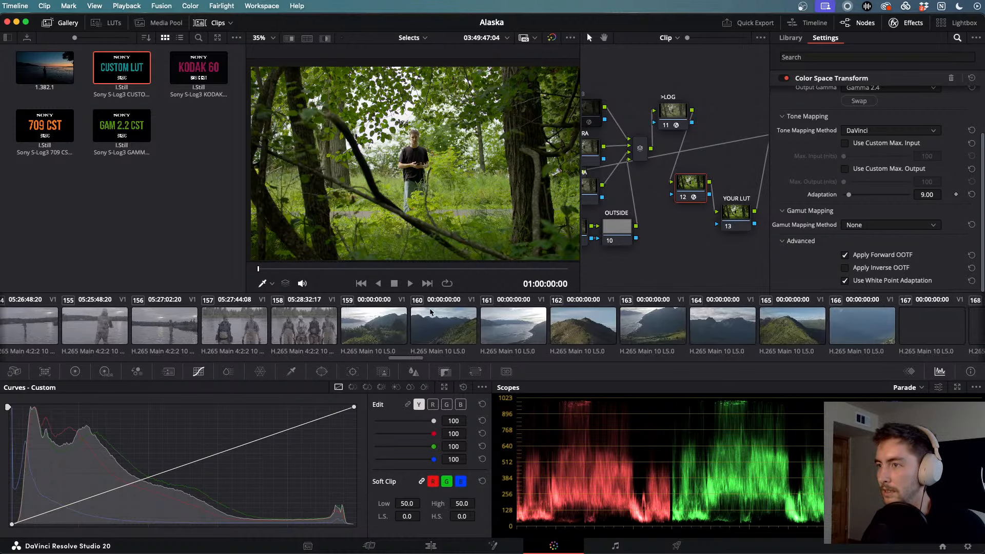
{"action": "scroll", "coordinate": [405, 331], "scroll_direction": "left", "scroll_amount": 1}
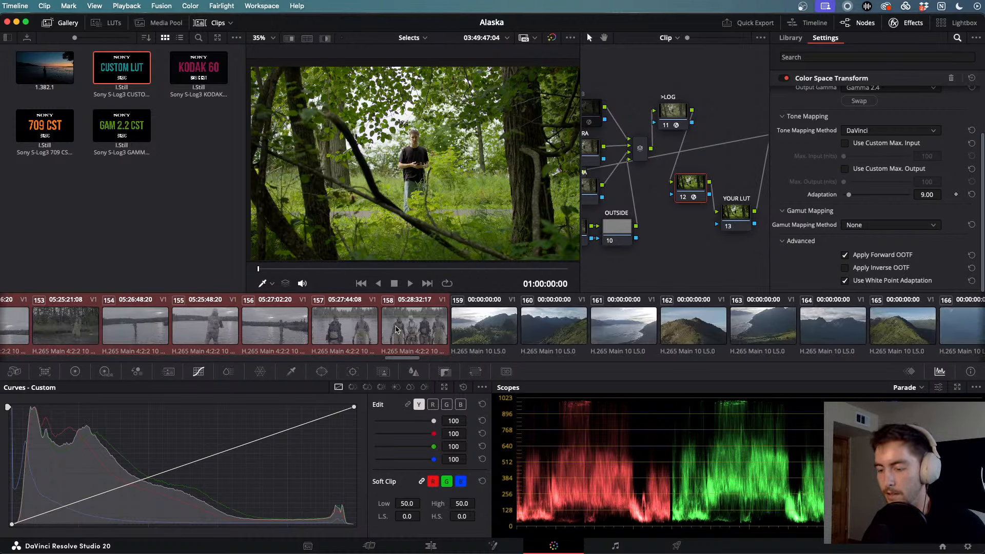
{"action": "middle_click", "coordinate": [395, 329]}
{"action": "scroll", "coordinate": [390, 329], "scroll_direction": "left", "scroll_amount": 20}
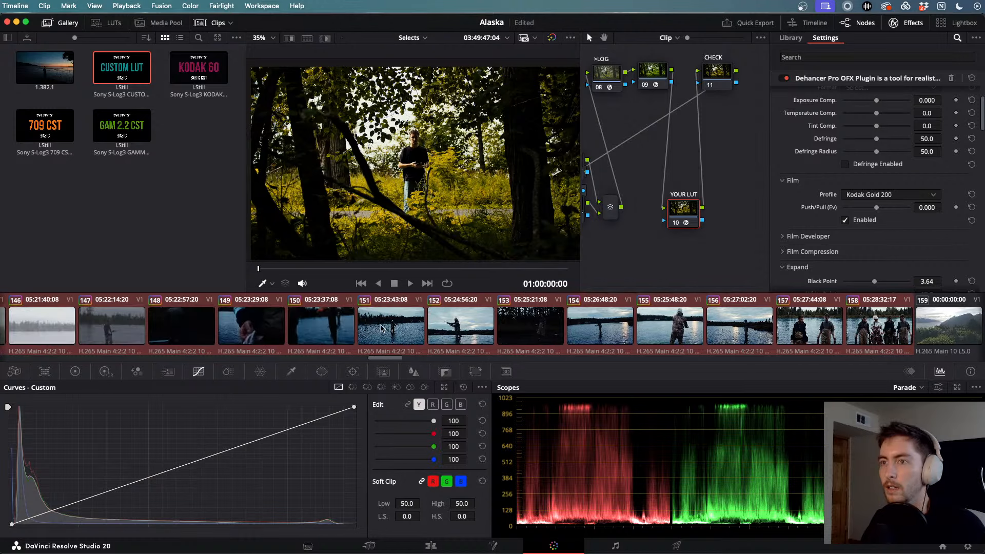
- On node 04, desaturate the yellow hues in the Color Warper's Hue-Saturation grid (hue 0.86, saturation 0.81)
{"action": "scroll", "coordinate": [381, 328], "scroll_direction": "left", "scroll_amount": 20}
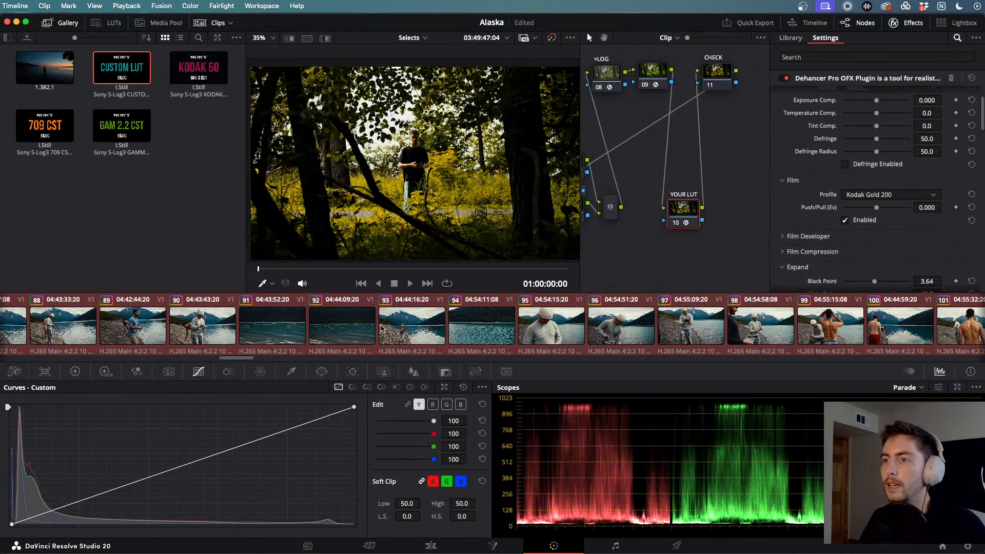
{"action": "scroll", "coordinate": [285, 322], "scroll_direction": "left", "scroll_amount": 3}
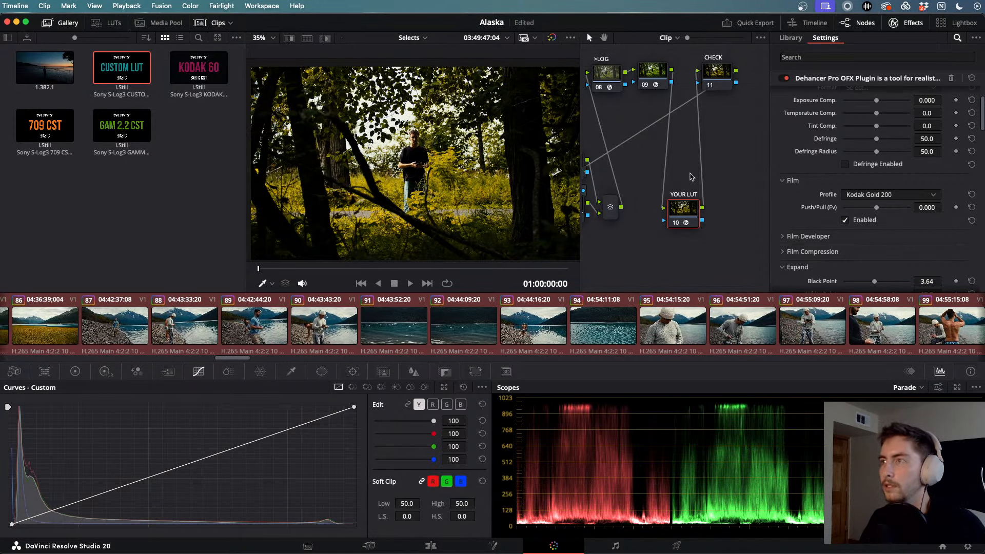
{"action": "scroll", "coordinate": [645, 134], "scroll_direction": "left", "scroll_amount": 5}
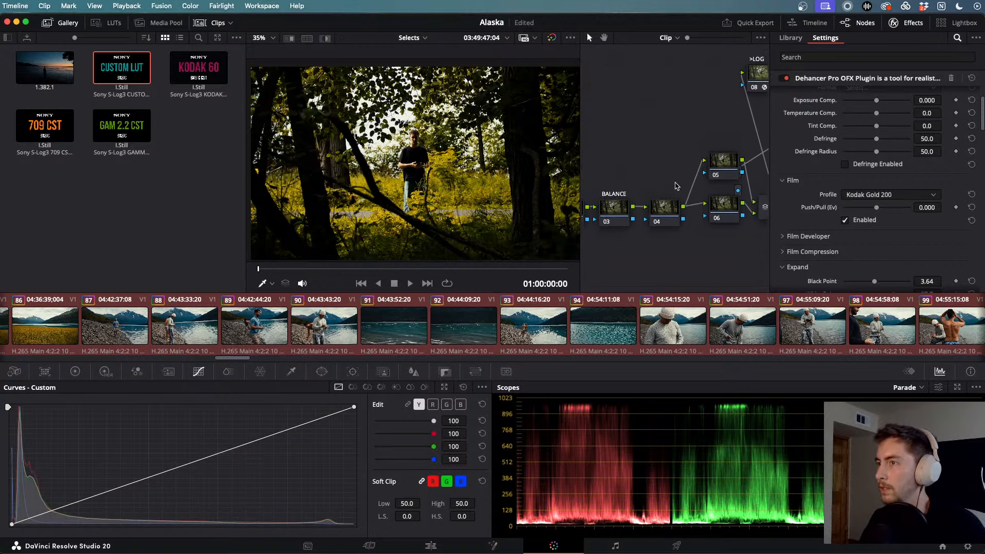
{"action": "left_click", "coordinate": [665, 211]}
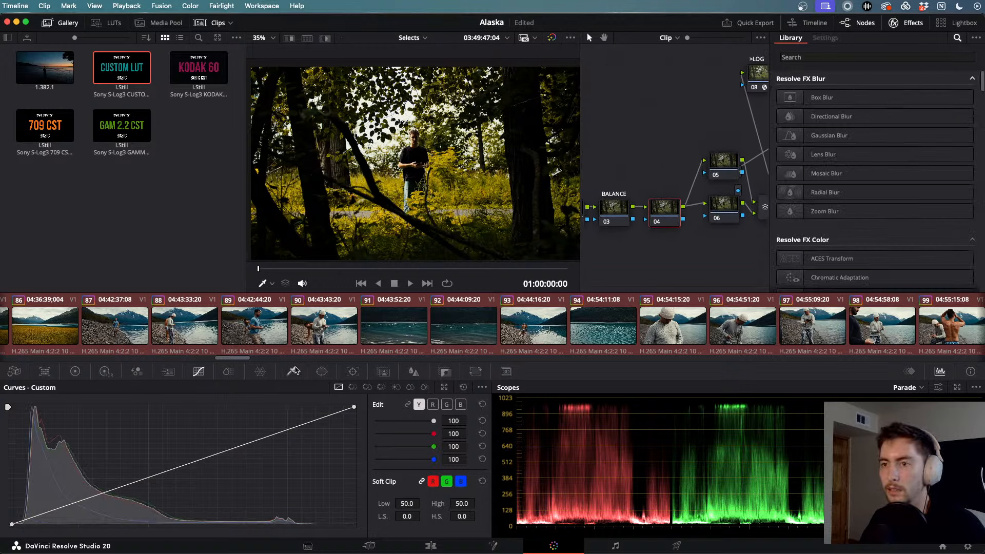
{"action": "left_click", "coordinate": [260, 372]}
{"action": "left_click", "coordinate": [411, 386]}
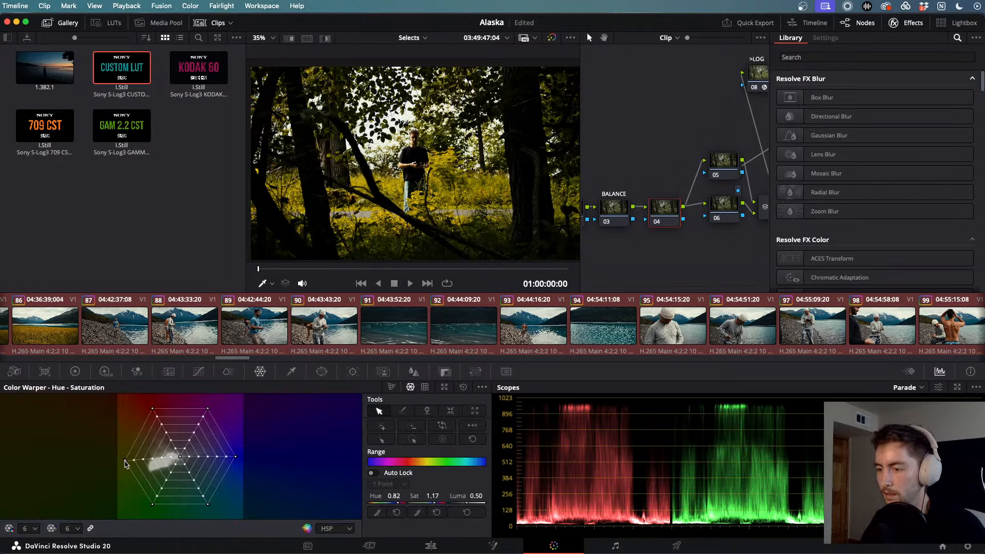
{"action": "left_click_drag", "start_coordinate": [125, 457], "coordinate": [144, 453]}
{"action": "key", "text": "super+z"}
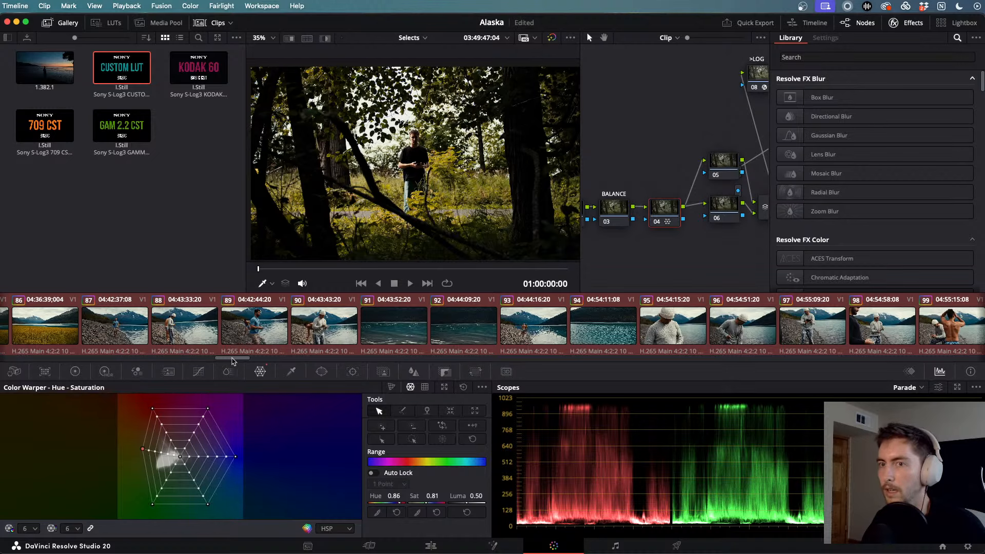
{"action": "scroll", "coordinate": [172, 327], "scroll_direction": "left", "scroll_amount": 20}
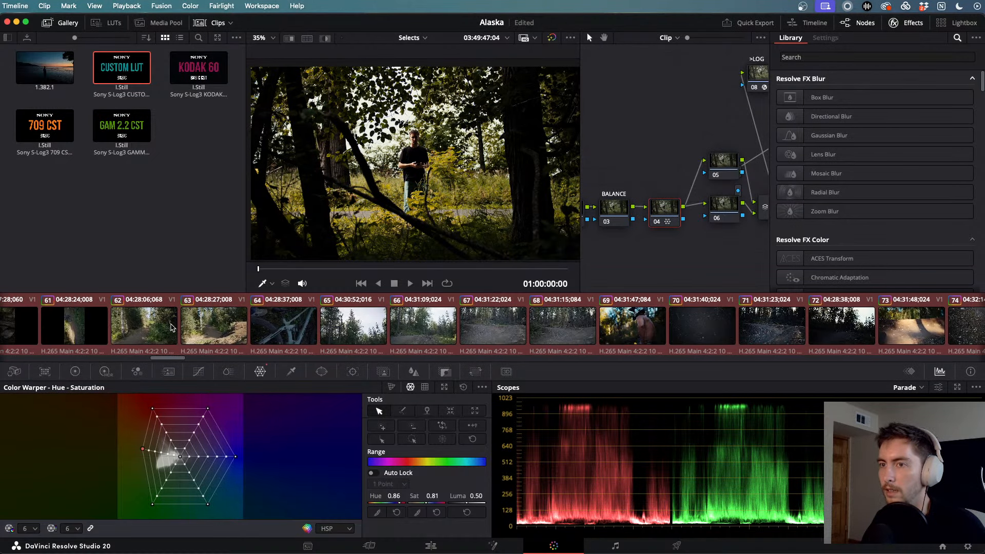
{"action": "scroll", "coordinate": [173, 327], "scroll_direction": "left", "scroll_amount": 20}
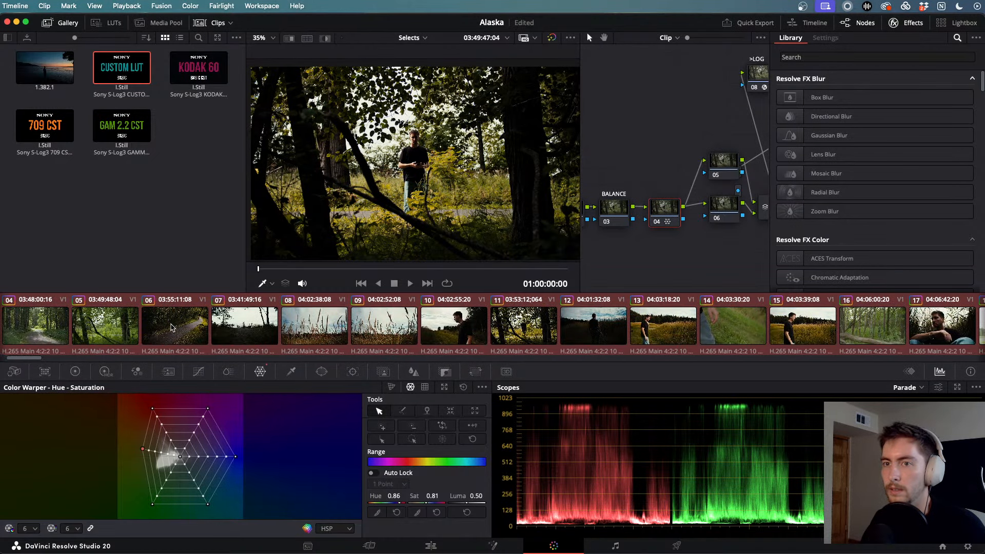
{"action": "scroll", "coordinate": [172, 326], "scroll_direction": "left", "scroll_amount": 10}
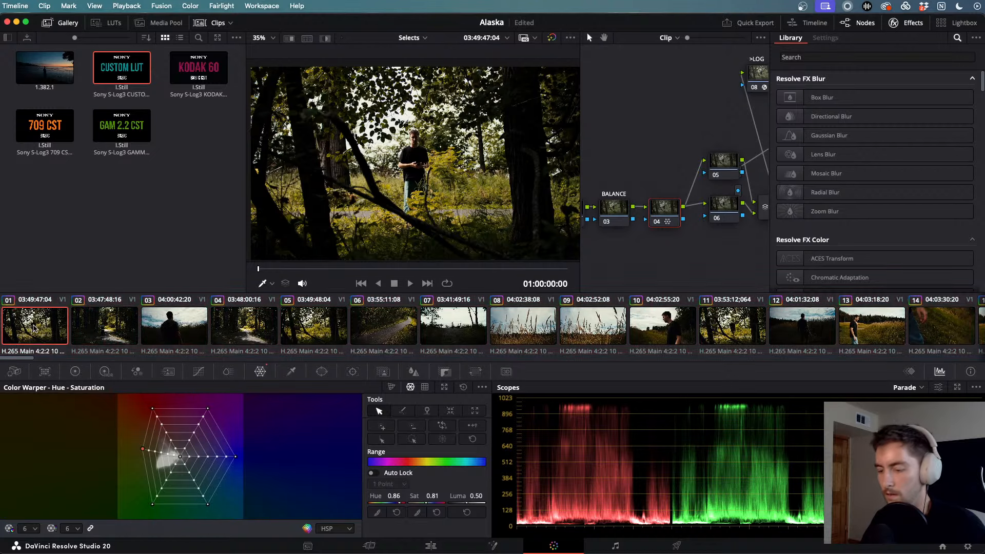
- Load clip 02, select the clip range through 158, then open clip 83
{"action": "left_click", "coordinate": [102, 331]}
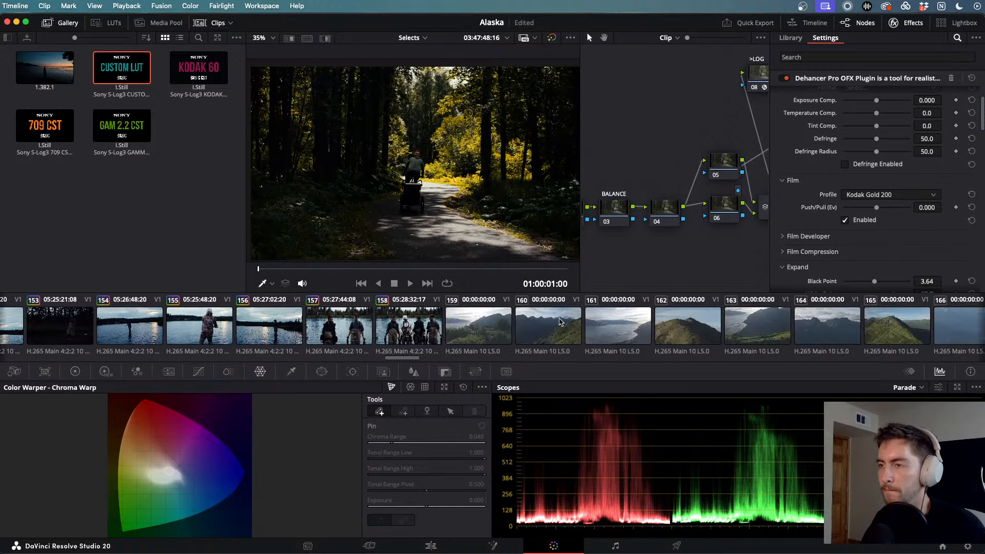
{"action": "scroll", "coordinate": [560, 322], "scroll_direction": "left", "scroll_amount": 3}
{"action": "left_click", "coordinate": [541, 322], "text": "shift"}
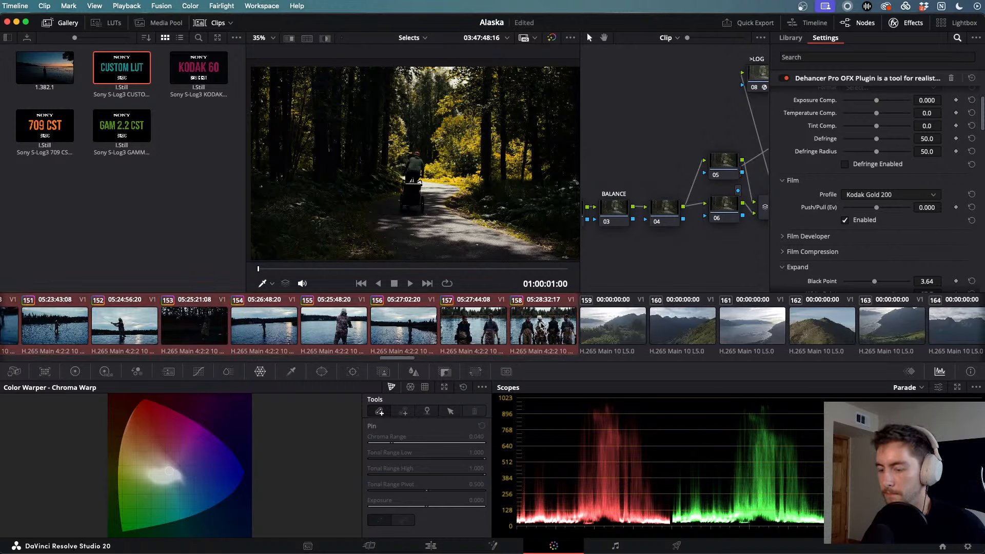
{"action": "scroll", "coordinate": [470, 322], "scroll_direction": "left", "scroll_amount": 10}
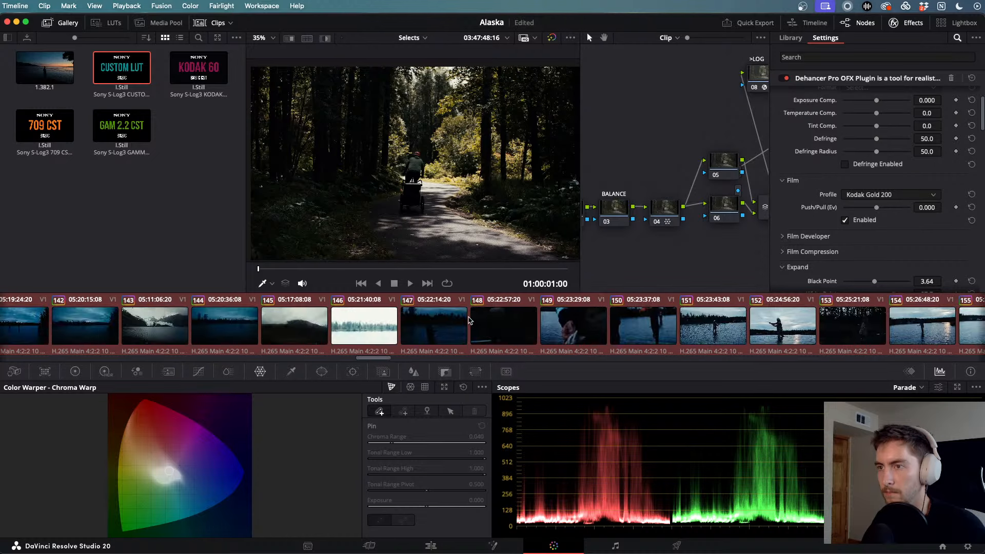
{"action": "scroll", "coordinate": [469, 320], "scroll_direction": "left", "scroll_amount": 6}
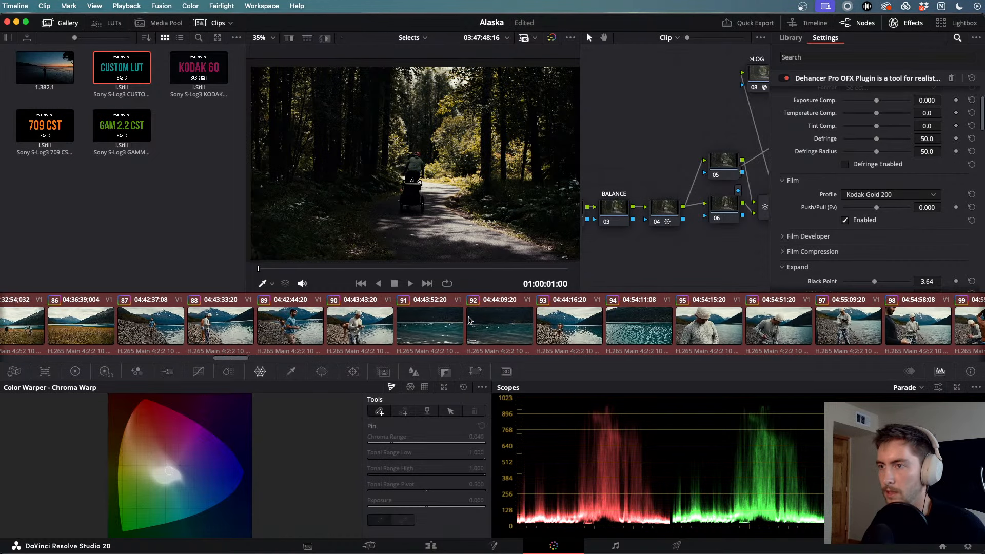
{"action": "left_click", "coordinate": [386, 324]}
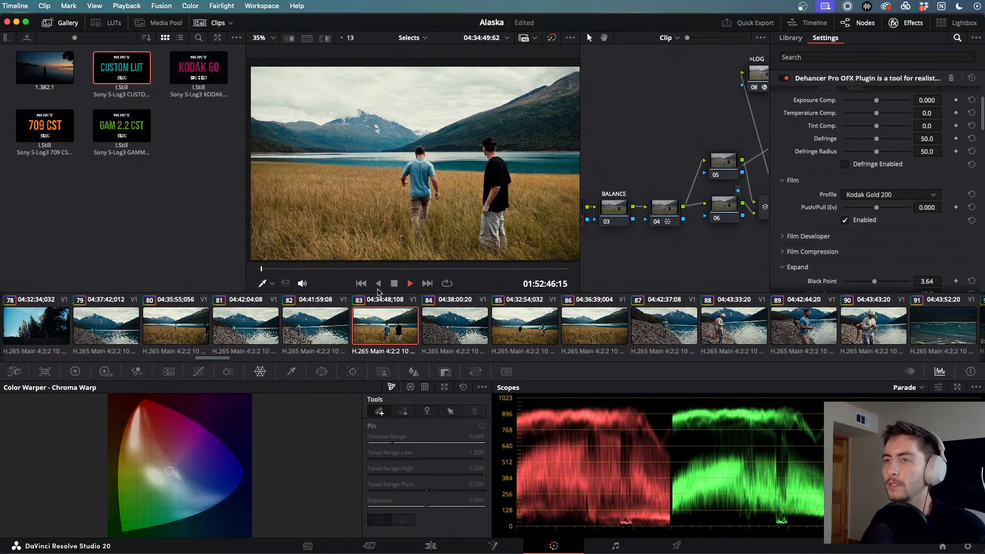
{"action": "mouse_move", "coordinate": [291, 268]}
{"action": "left_mouse_down"}
{"action": "mouse_move", "coordinate": [520, 265]}
{"action": "mouse_move", "coordinate": [455, 271]}
{"action": "left_mouse_up"}
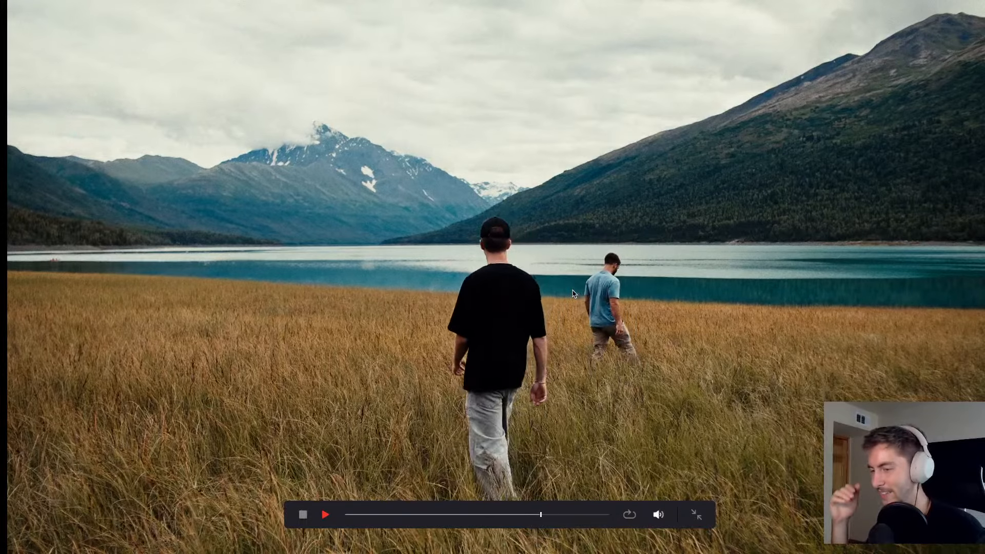
{"action": "key", "text": "Escape"}
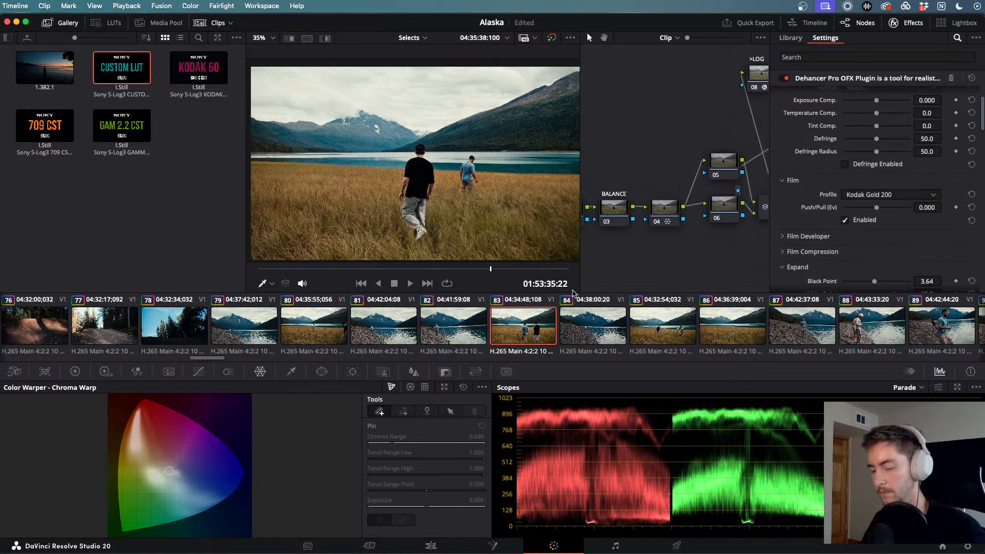
- Play clip 84, skip ahead to the field footage, and stop on clip 85 with node 04 selected
{"action": "left_click", "coordinate": [579, 329]}
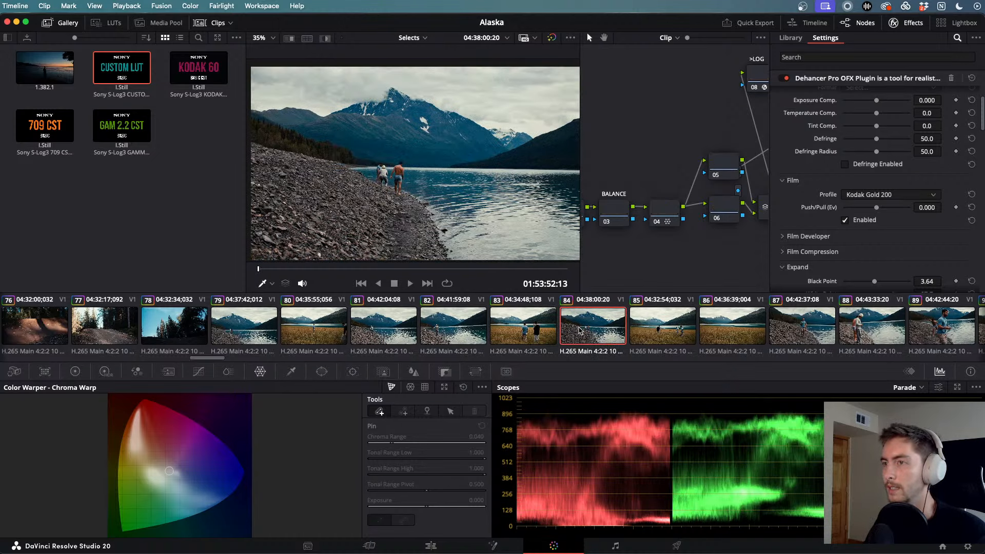
{"action": "key", "text": "space"}
{"action": "left_click_drag", "start_coordinate": [281, 271], "coordinate": [518, 270]}
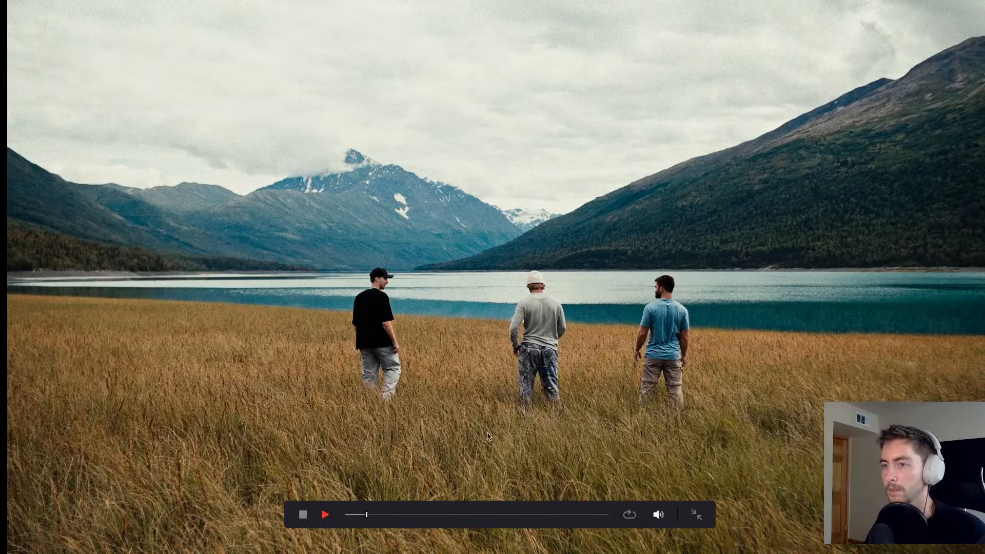
{"action": "key", "text": "Escape"}
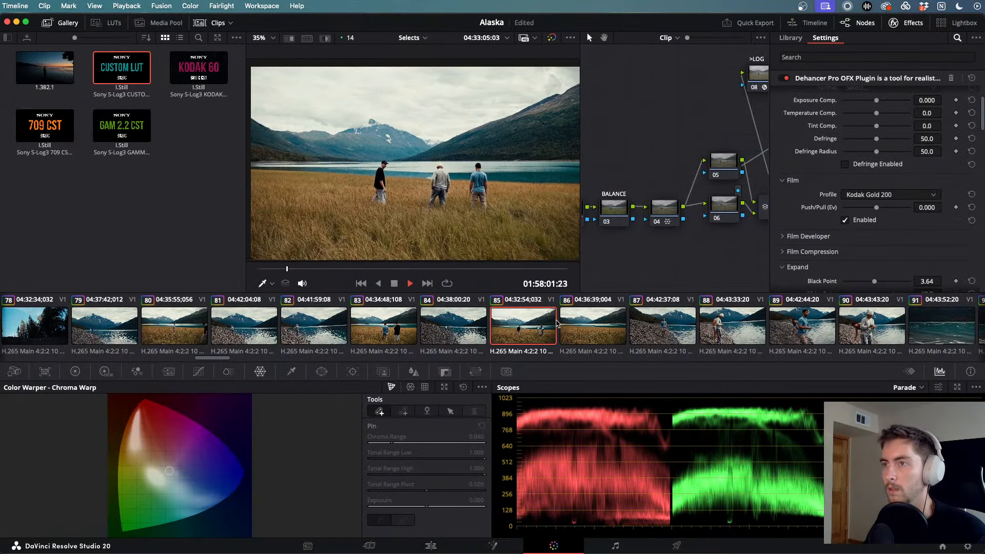
{"action": "key", "text": "space"}
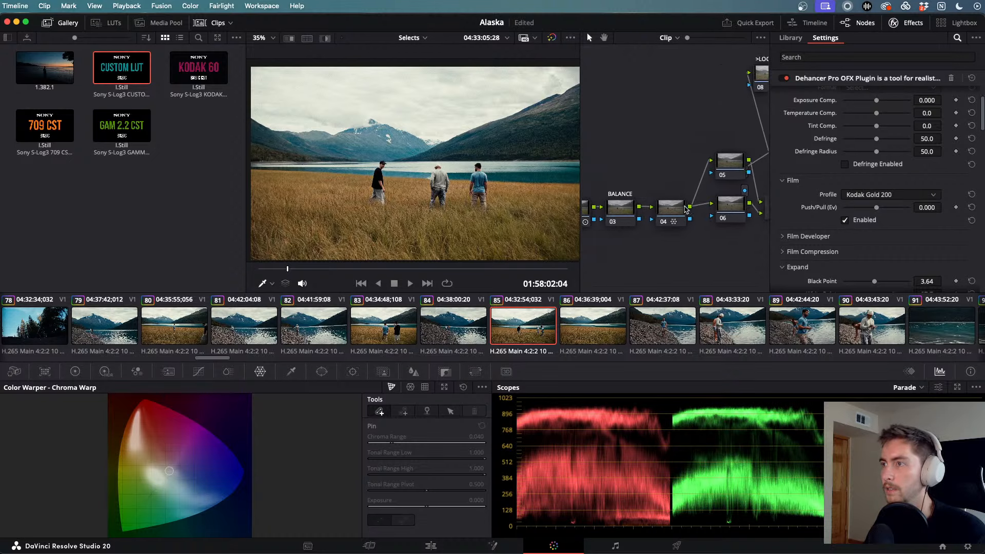
{"action": "left_click", "coordinate": [682, 208]}
- Compare node 04 off and on, then raise the yellow grass saturation in the Hue-Saturation warper
{"action": "key", "text": "super+d"}
{"action": "key", "text": "super+d"}
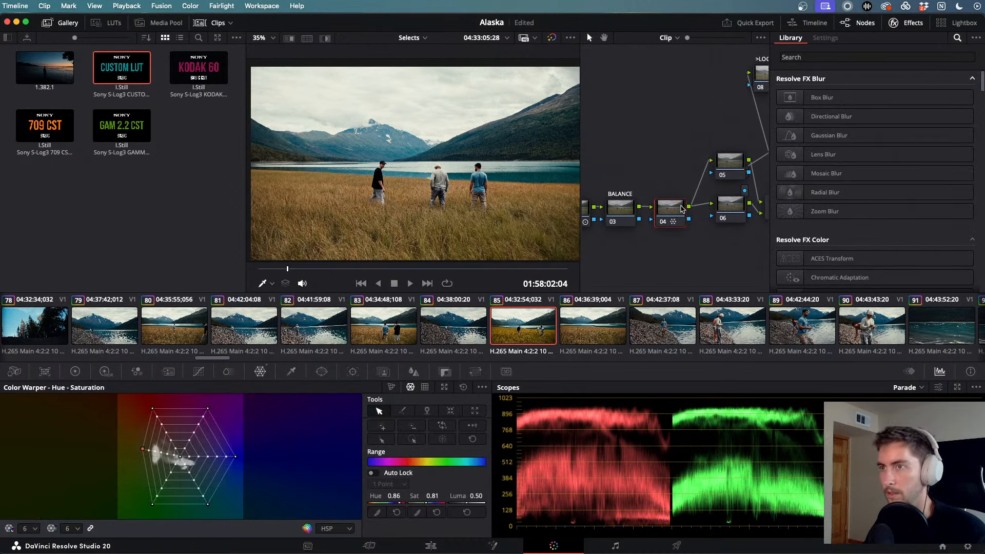
{"action": "key", "text": "super+d"}
{"action": "key", "text": "super+d"}
{"action": "key", "text": "super+d"}
{"action": "key", "text": "super+d"}
{"action": "key", "text": "super+d"}
{"action": "key", "text": "super+d"}
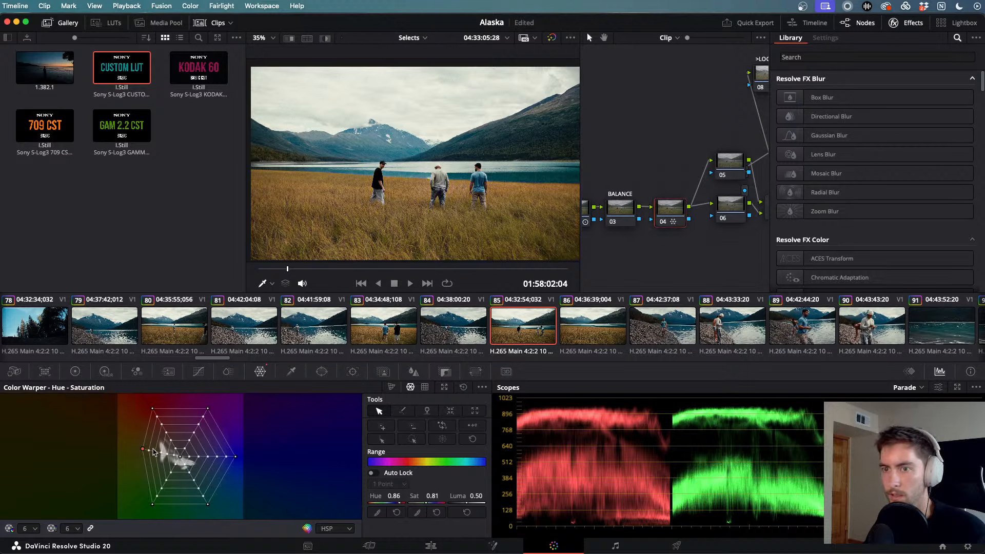
{"action": "left_click_drag", "start_coordinate": [137, 451], "coordinate": [132, 450]}
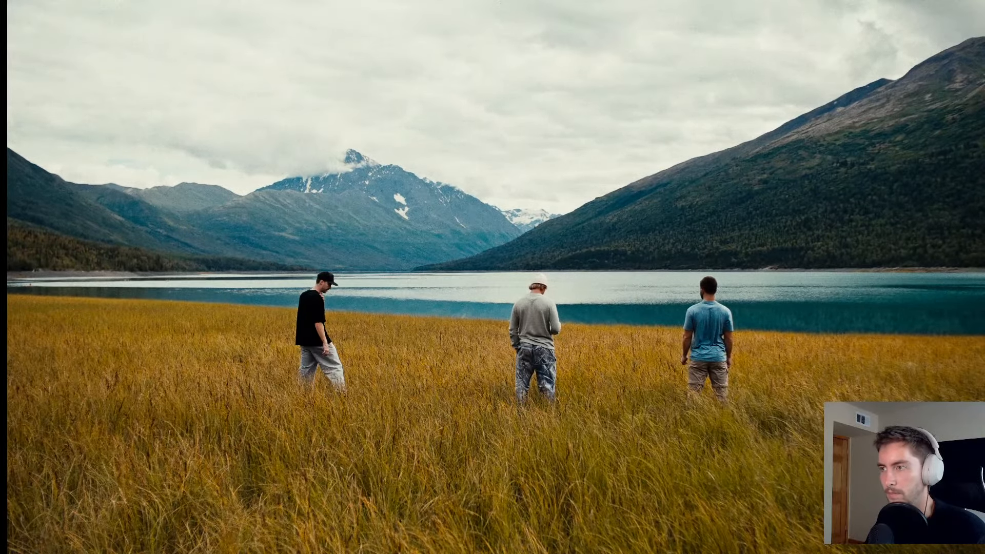
{"action": "mouse_move", "coordinate": [629, 248]}
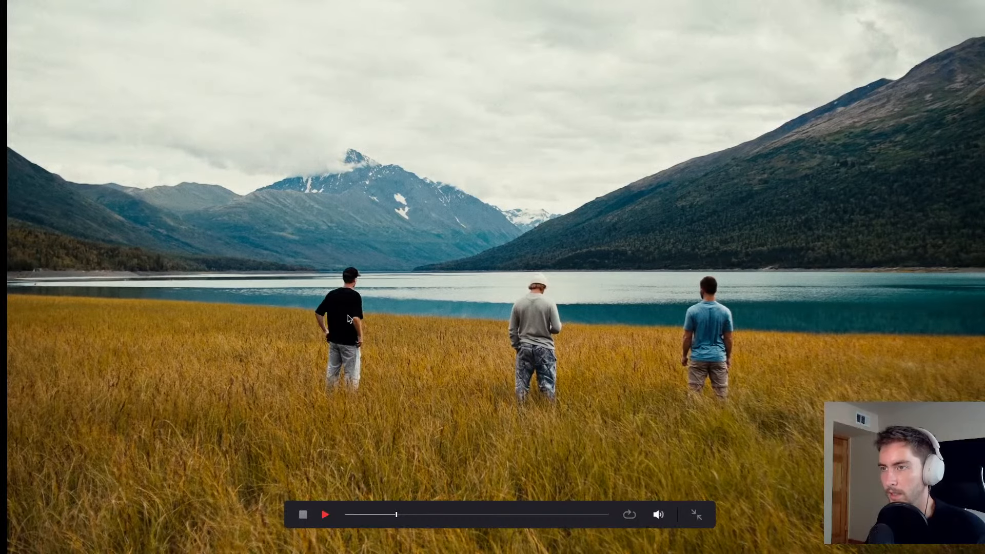
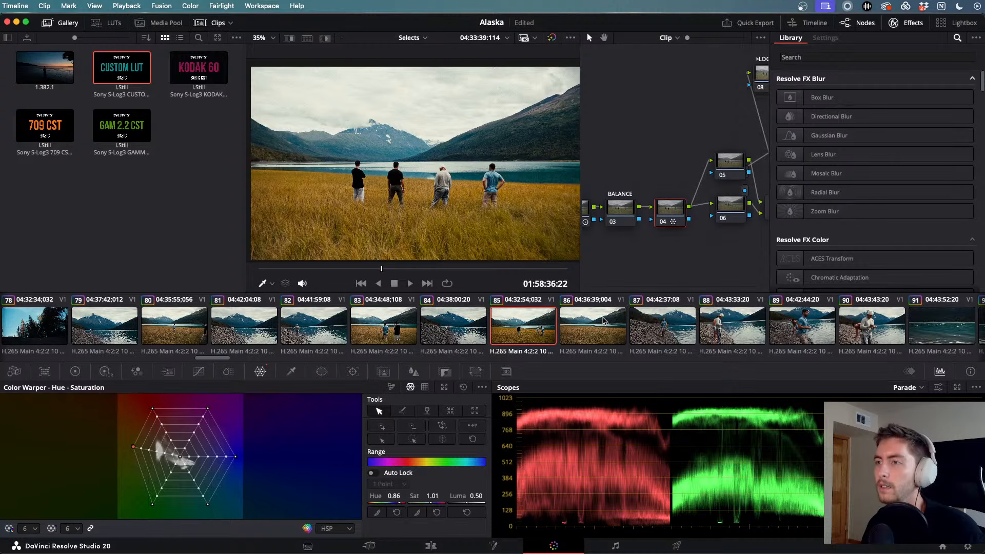
- Check the grade on shoreline clips 86, 87, 99, 101, 110 and 113
{"action": "left_click", "coordinate": [611, 322]}
{"action": "left_click", "coordinate": [673, 333]}
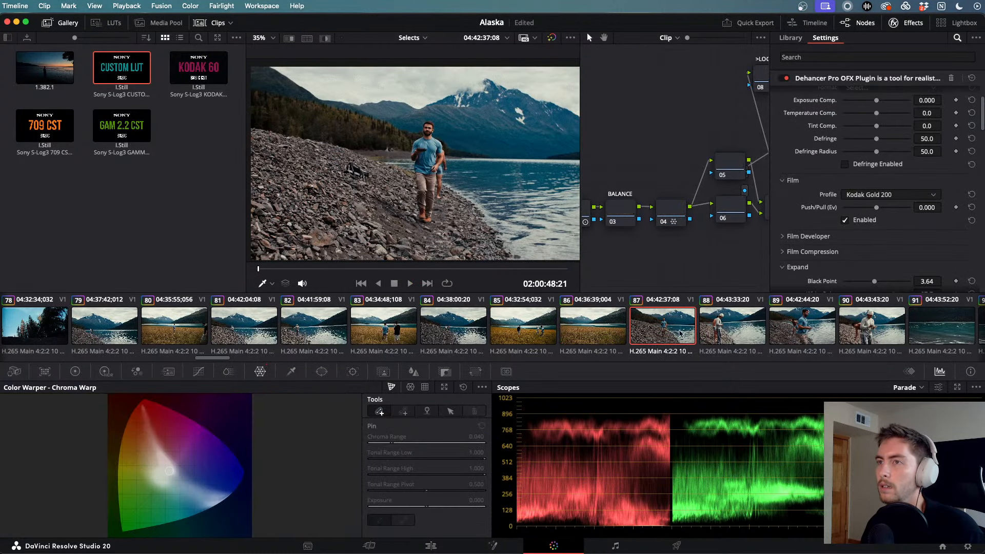
{"action": "scroll", "coordinate": [461, 333], "scroll_direction": "right", "scroll_amount": 10}
{"action": "left_click", "coordinate": [461, 334]}
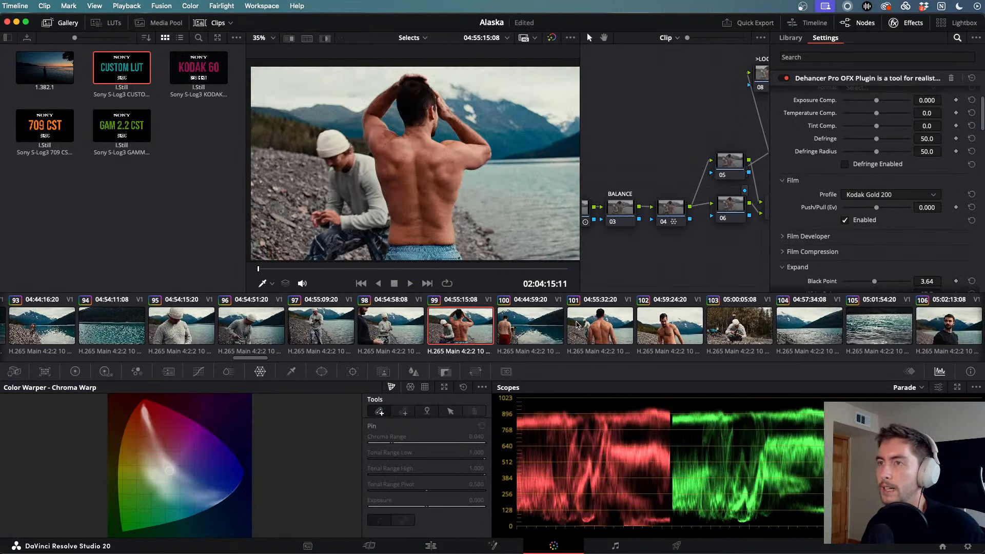
{"action": "left_click", "coordinate": [590, 326]}
{"action": "scroll", "coordinate": [589, 323], "scroll_direction": "right", "scroll_amount": 10}
{"action": "left_click", "coordinate": [589, 323]}
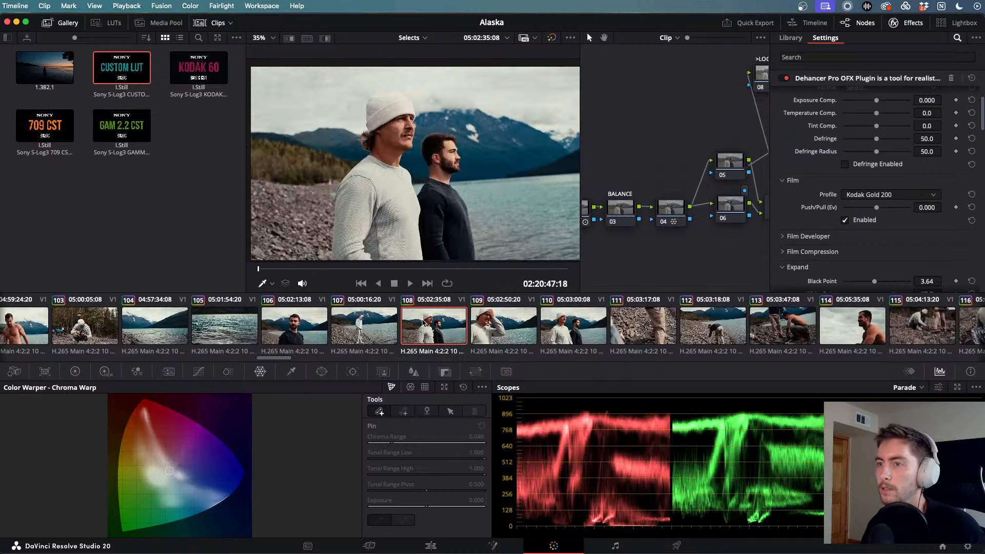
{"action": "scroll", "coordinate": [506, 331], "scroll_direction": "right", "scroll_amount": 5}
{"action": "left_click", "coordinate": [322, 325]}
- Play clip 114 full screen in the Cinema Viewer
{"action": "left_click", "coordinate": [414, 324]}
{"action": "key", "text": "space"}
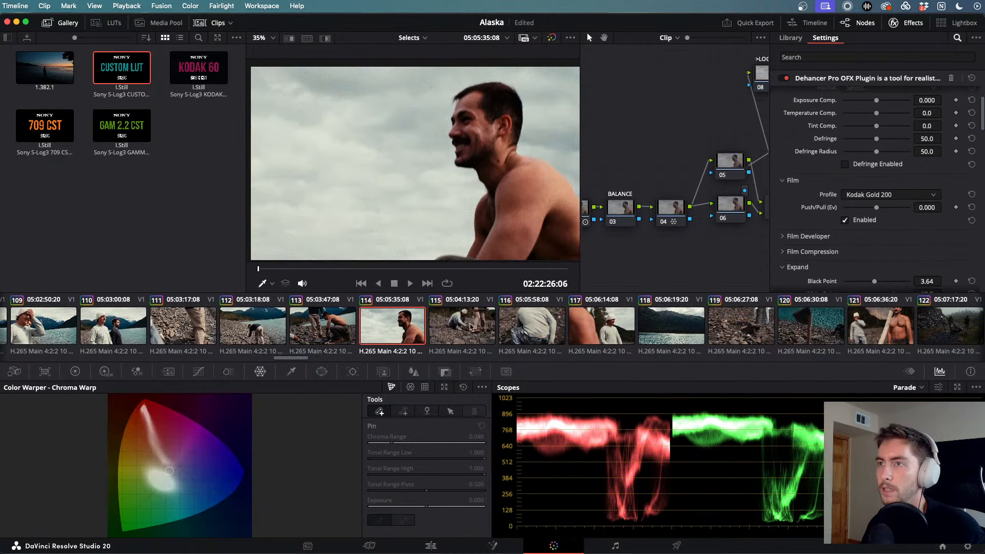
{"action": "scroll", "coordinate": [472, 326], "scroll_direction": "right", "scroll_amount": 1}
{"action": "key", "text": "super+f"}
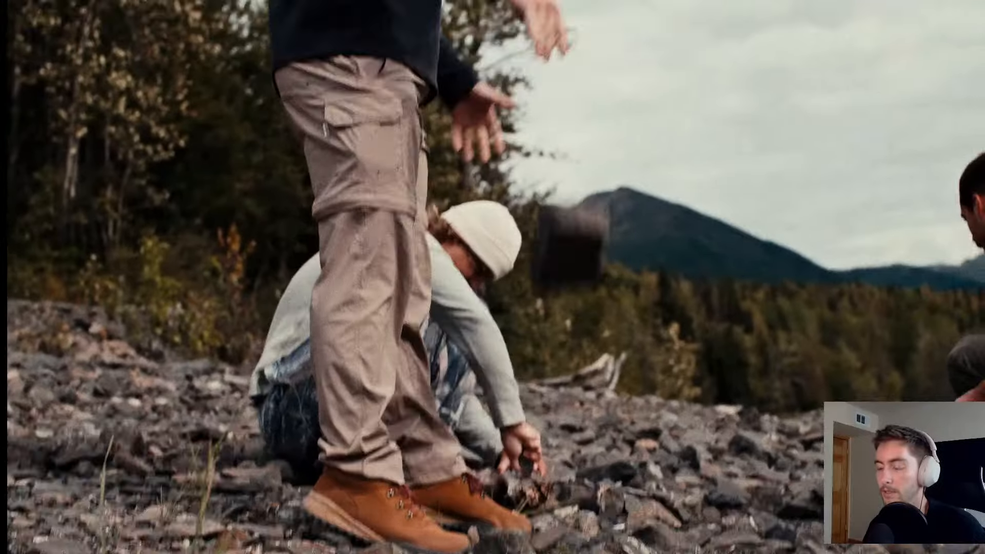
- Leave full screen and check the grade on clips 119, 120 and 121
{"action": "key", "text": "Escape"}
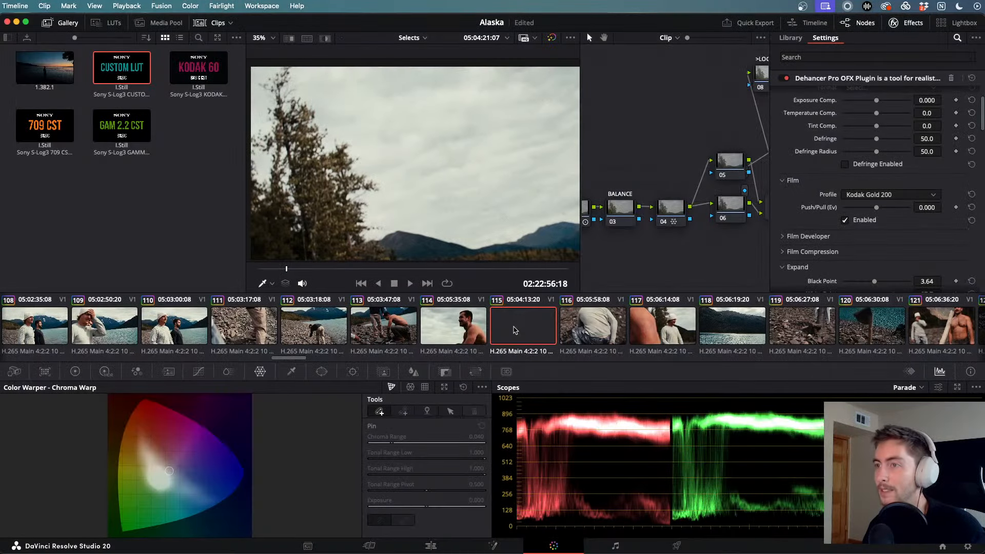
{"action": "scroll", "coordinate": [516, 330], "scroll_direction": "right", "scroll_amount": 5}
{"action": "left_click", "coordinate": [588, 322]}
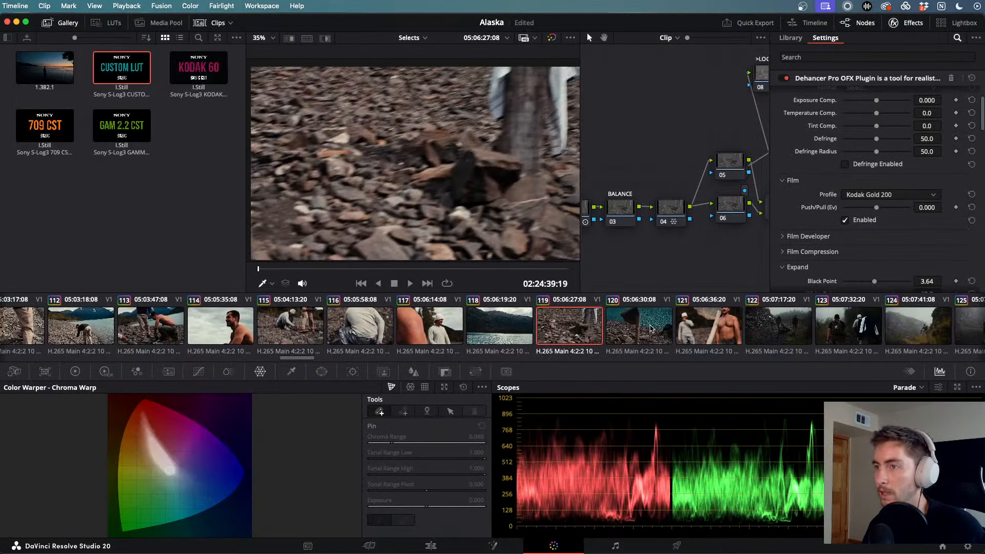
{"action": "left_click", "coordinate": [649, 328]}
{"action": "left_click", "coordinate": [711, 328]}
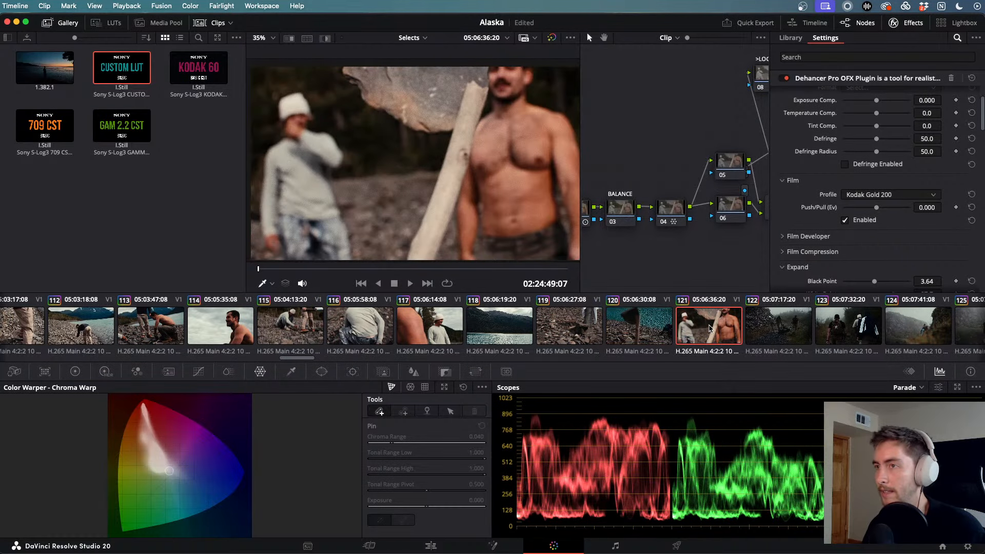
{"action": "scroll", "coordinate": [544, 323], "scroll_direction": "right", "scroll_amount": 5}
- Watch foggy hiking clips 122 through 125 play full screen, then return to the Color page
{"action": "key", "text": "super+f"}
{"action": "key", "text": "space"}
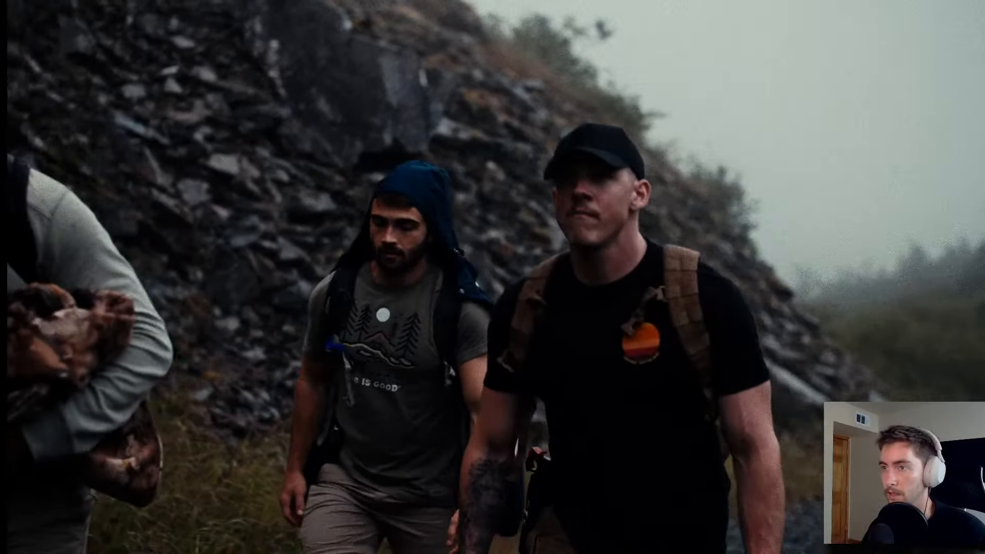
{"action": "key", "text": "Escape"}
{"action": "key", "text": "super+f"}
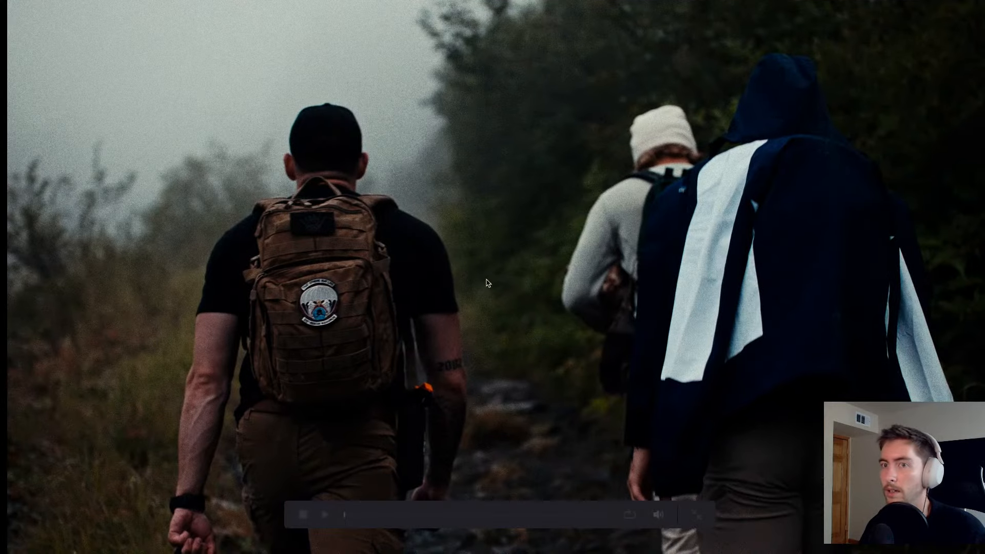
{"action": "key", "text": "space"}
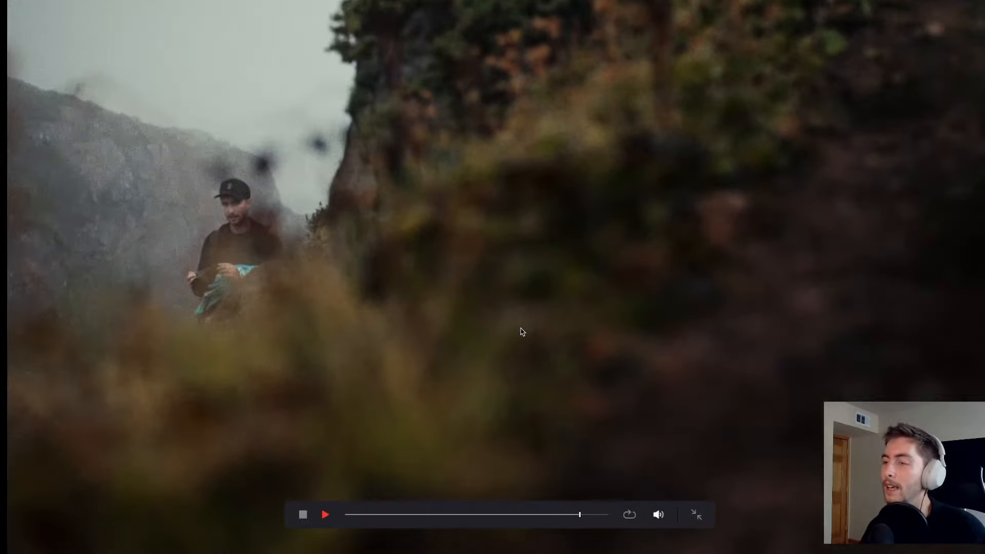
{"action": "key", "text": "Escape"}
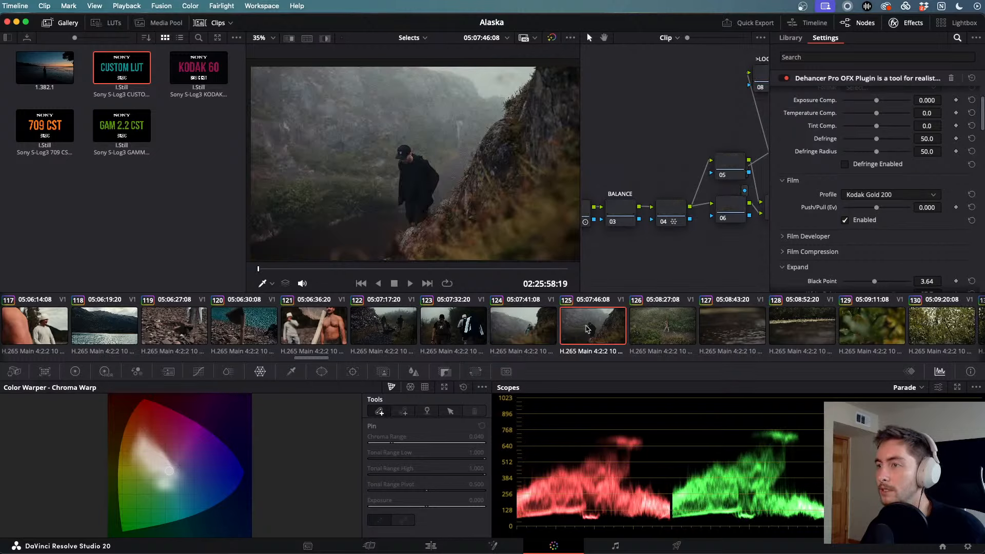
{"action": "key", "text": "super+f"}
{"action": "key", "text": "space"}
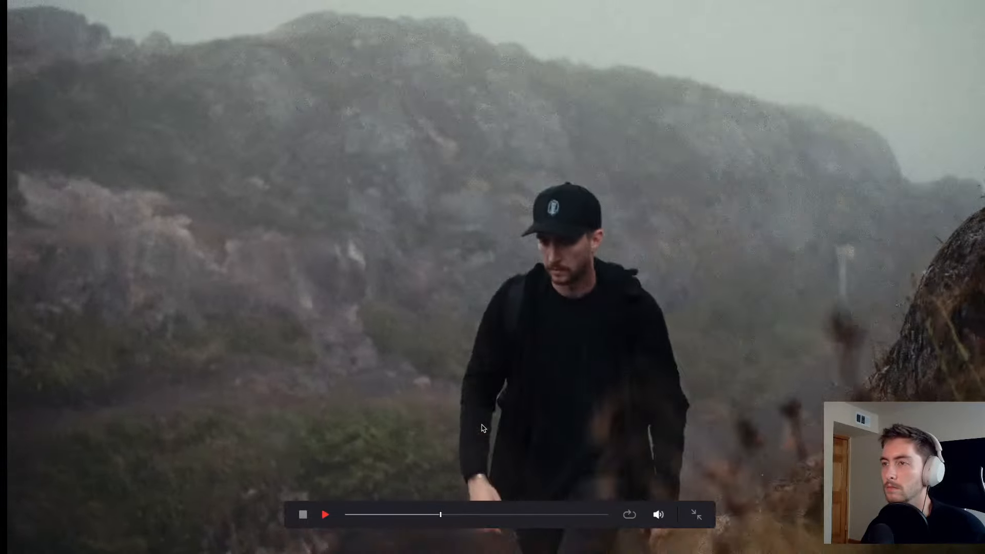
{"action": "key", "text": "Escape"}
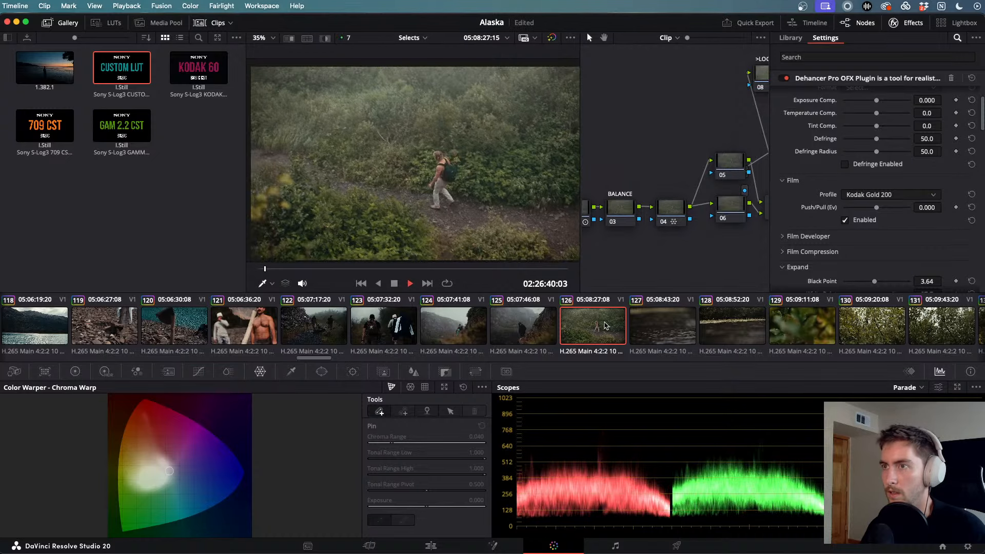
- Review the camera and glacier overlook clips full screen, skipping ahead through the hiking clip
{"action": "key", "text": "super+f"}
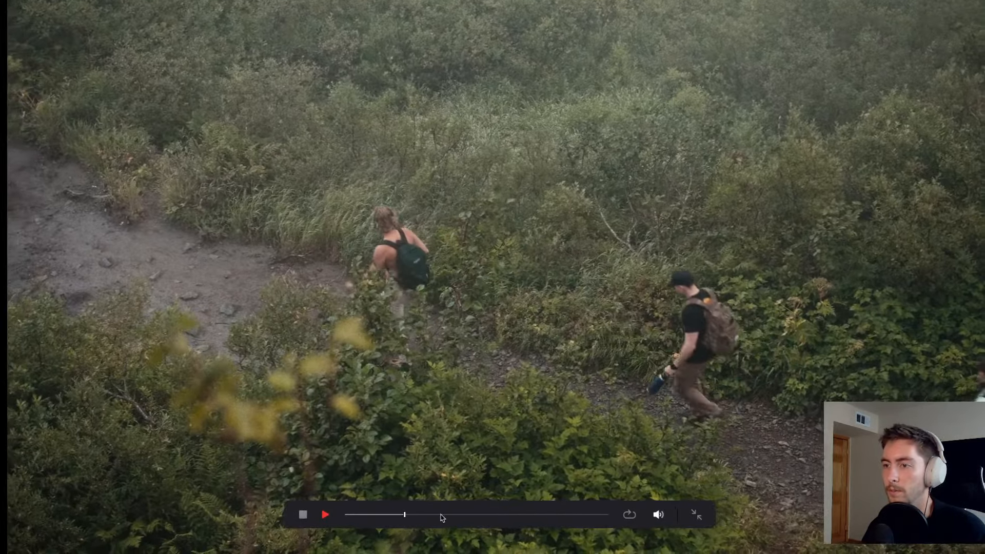
{"action": "left_click_drag", "start_coordinate": [440, 516], "coordinate": [593, 515]}
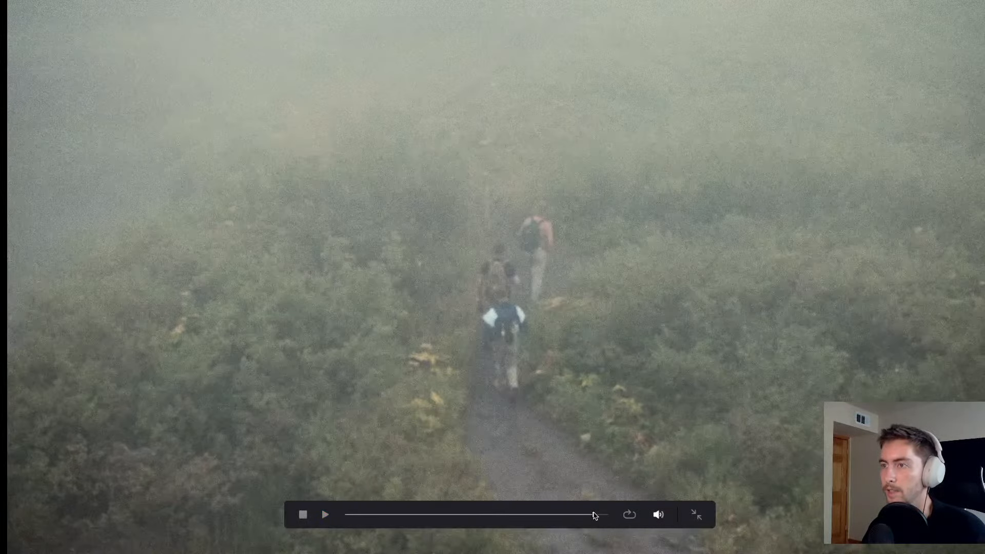
{"action": "key", "text": "Escape"}
{"action": "key", "text": "super+f"}
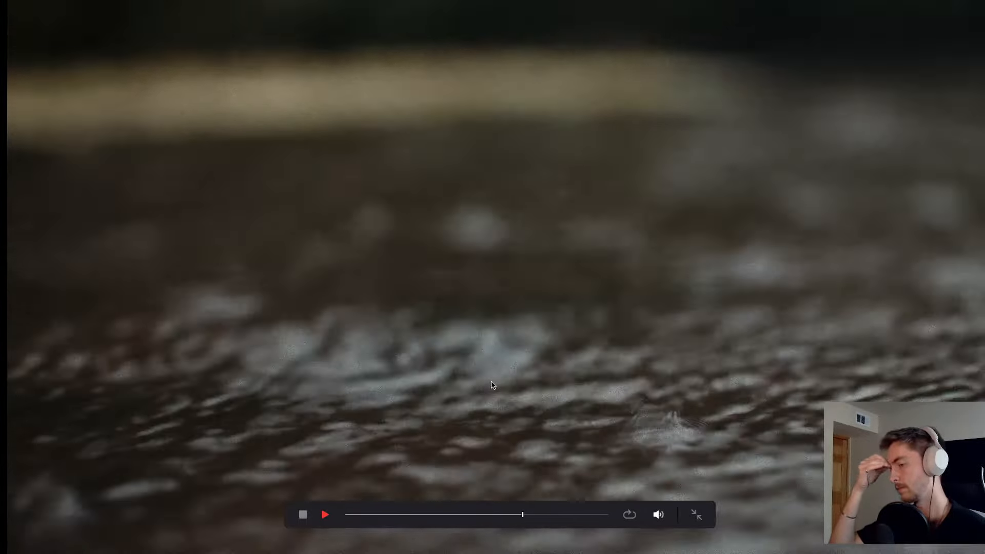
{"action": "key", "text": "super+f"}
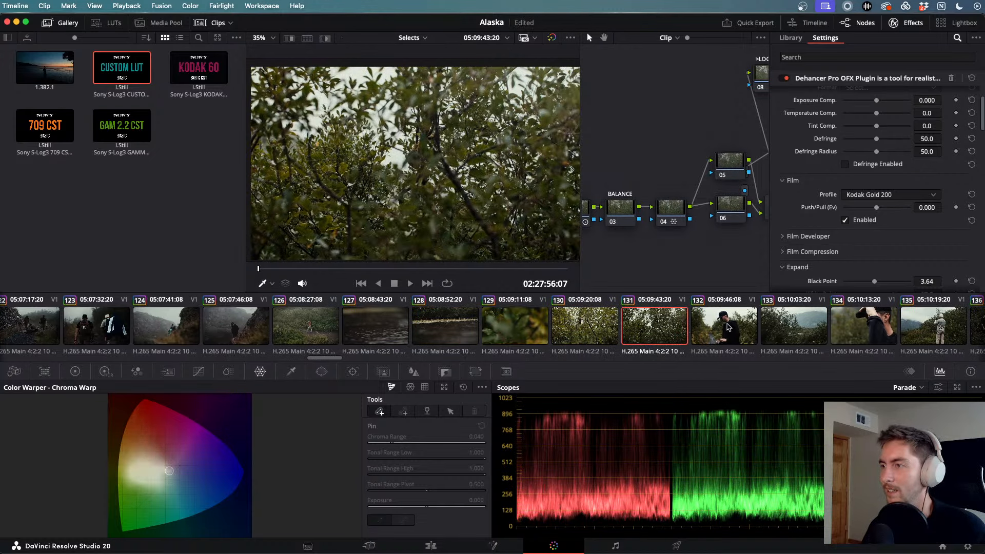
{"action": "key", "text": "super+f"}
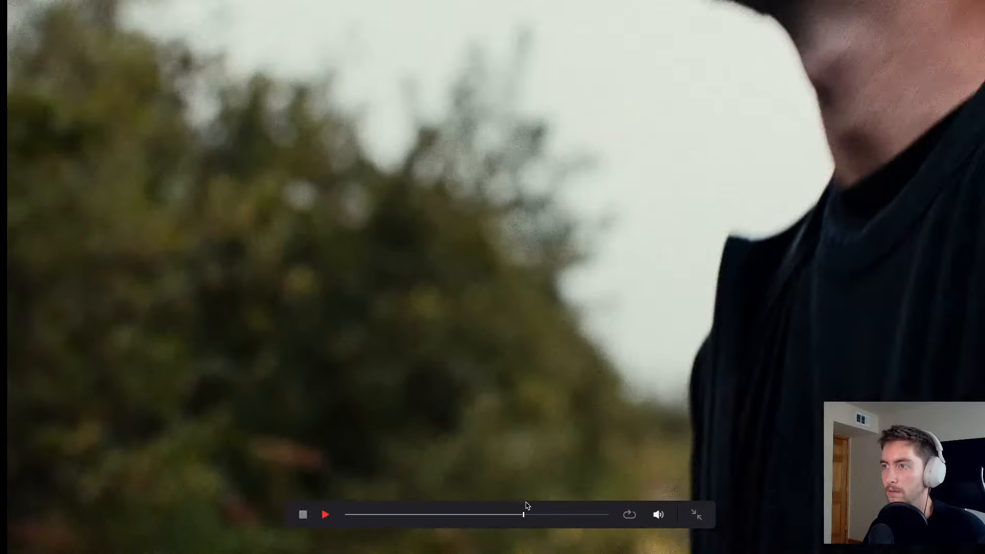
{"action": "key", "text": "super+f"}
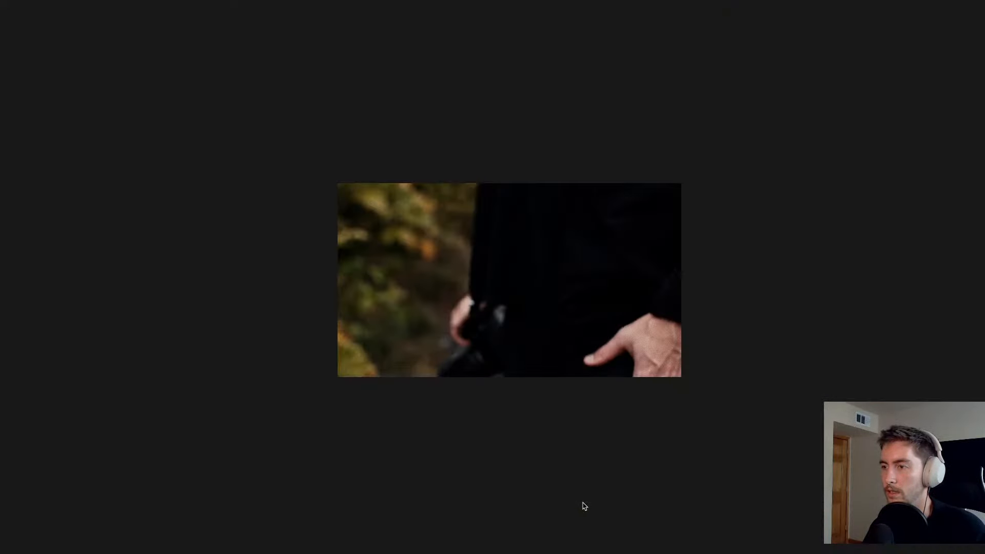
{"action": "key", "text": "super+f"}
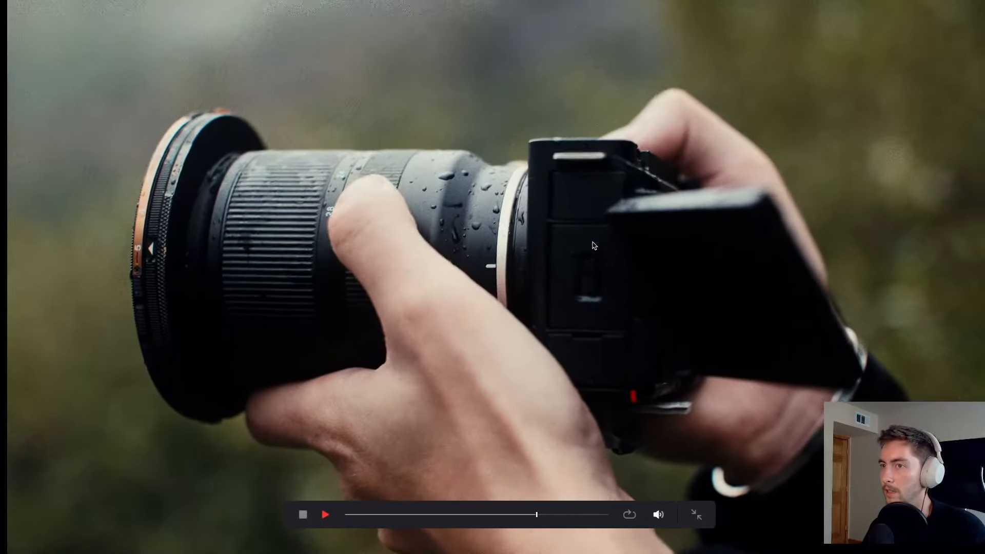
{"action": "key", "text": "super+f"}
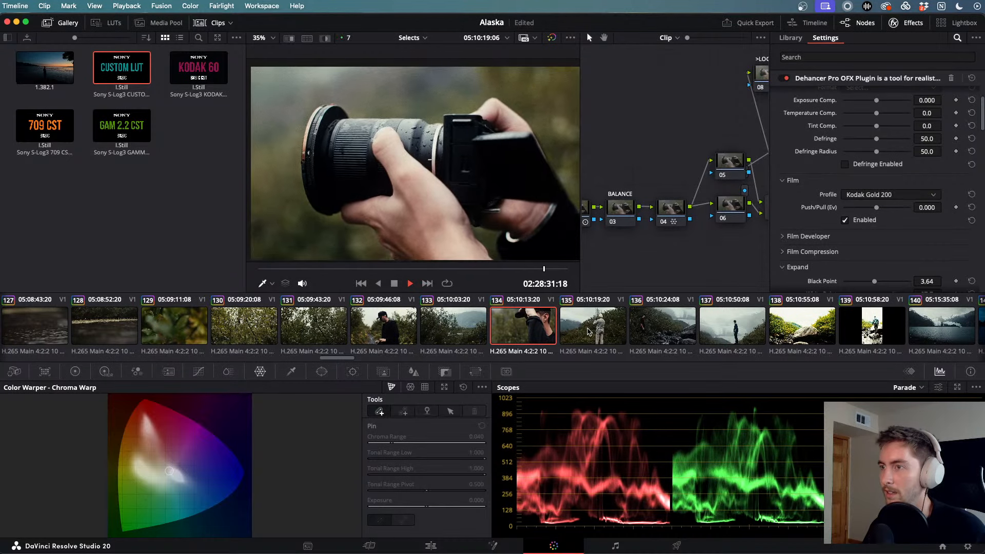
- Check clip 135, then watch clip 136 full screen, scrubbing to the man climbing the rock
{"action": "left_click", "coordinate": [585, 331]}
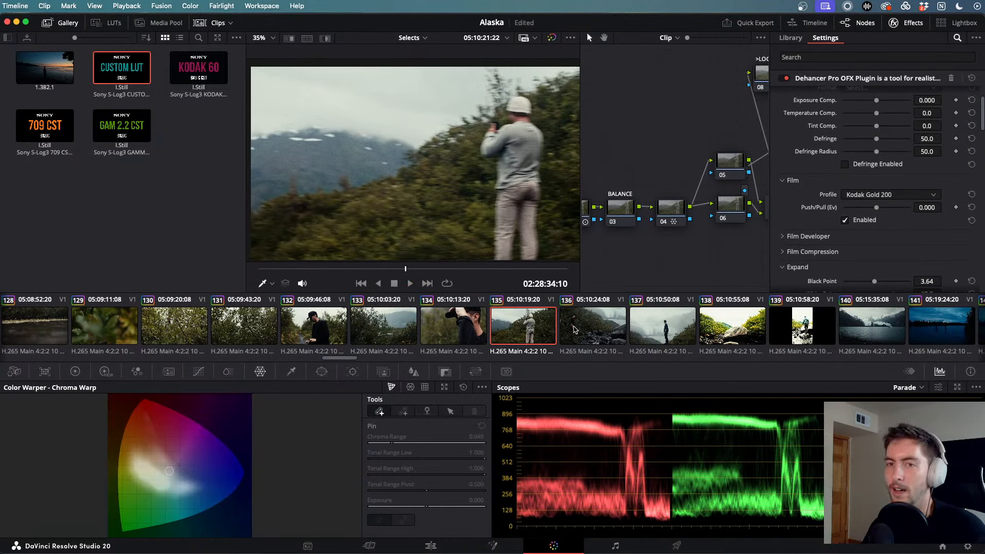
{"action": "left_click", "coordinate": [573, 329]}
{"action": "key", "text": "super+f"}
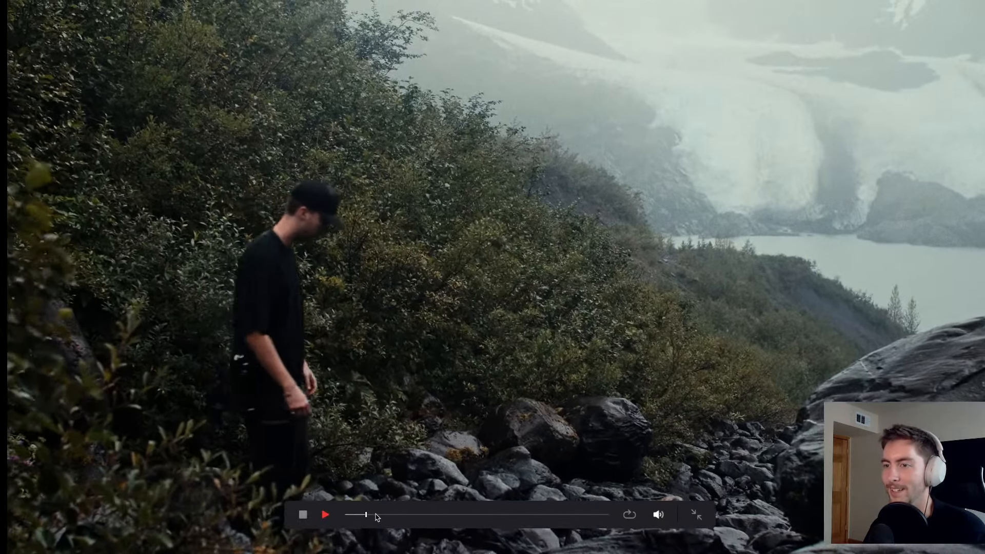
{"action": "left_click", "coordinate": [434, 515]}
{"action": "left_click_drag", "start_coordinate": [436, 517], "coordinate": [572, 517]}
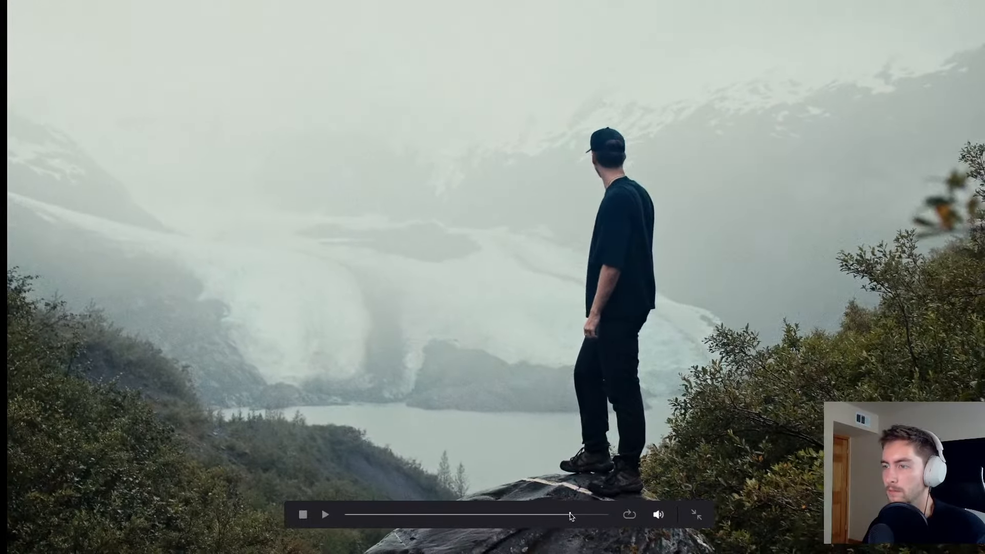
{"action": "key", "text": "Escape"}
- Look at clip 139, then settle back on clip 138 with the boulder
{"action": "left_click", "coordinate": [635, 332]}
{"action": "left_click", "coordinate": [717, 331]}
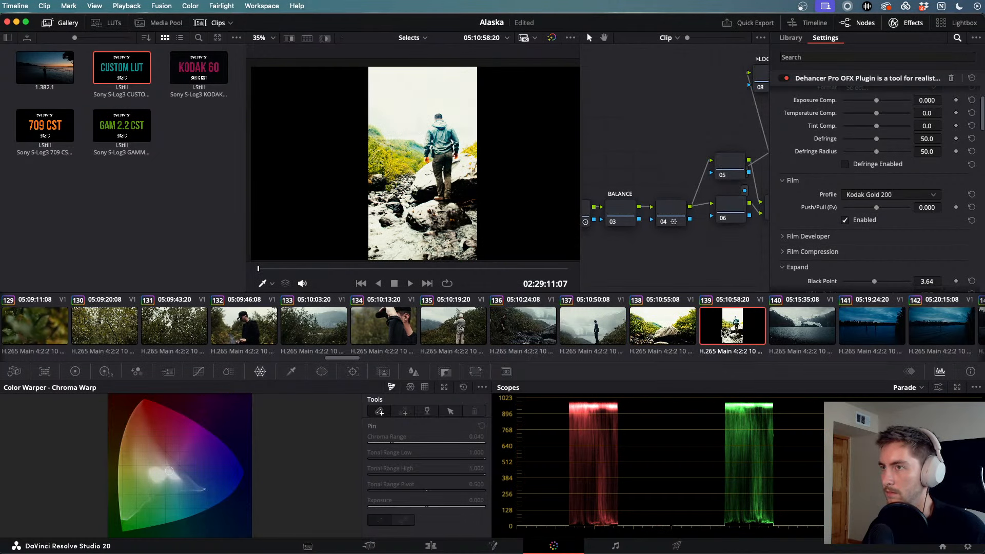
{"action": "left_click", "coordinate": [662, 331]}
- Delete grade nodes 01–04 from the rocky-stream clip, then step through clips 139 and 140
{"action": "scroll", "coordinate": [674, 331], "scroll_direction": "right", "scroll_amount": 4}
{"action": "scroll", "coordinate": [673, 332], "scroll_direction": "left", "scroll_amount": 3}
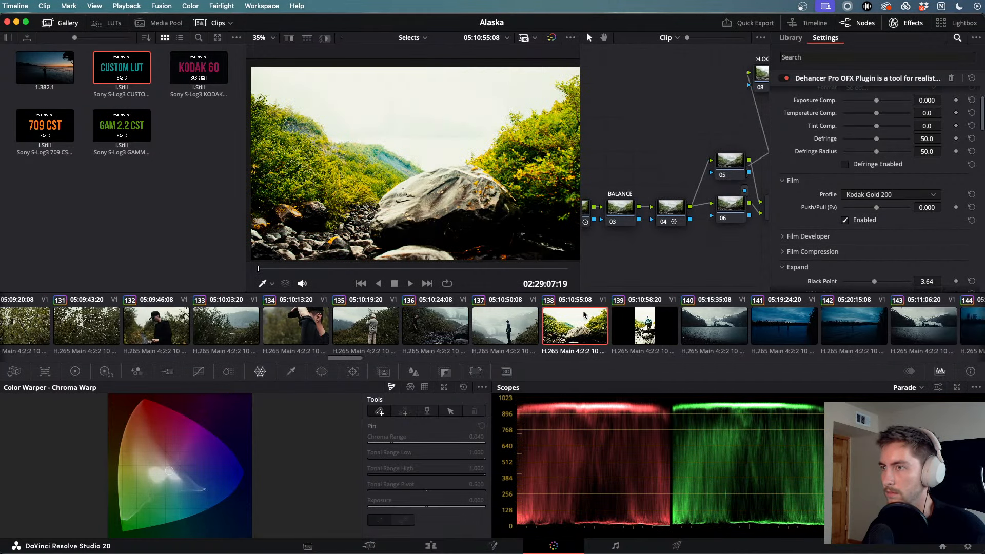
{"action": "scroll", "coordinate": [683, 225], "scroll_direction": "left", "scroll_amount": 5}
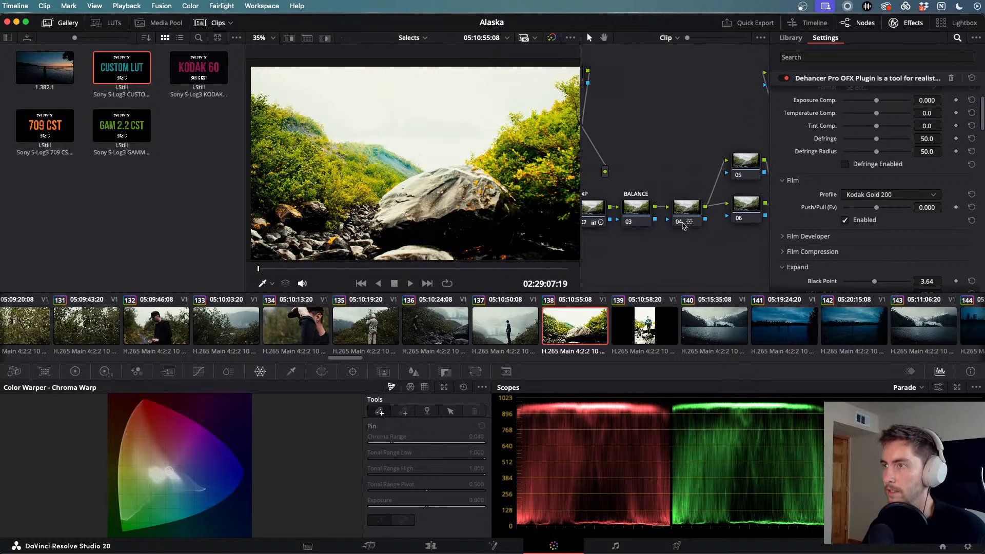
{"action": "scroll", "coordinate": [682, 226], "scroll_direction": "up", "scroll_amount": 3}
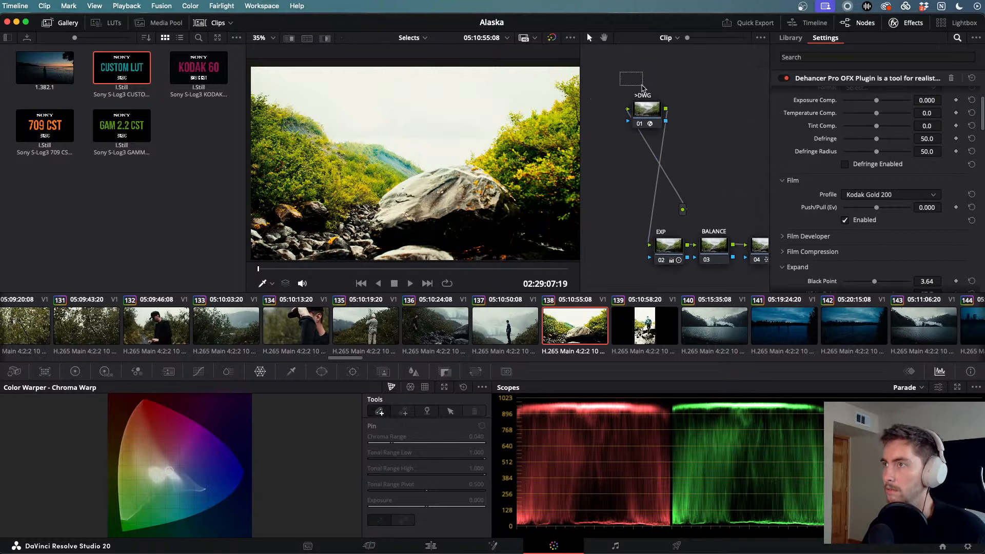
{"action": "left_click_drag", "start_coordinate": [642, 87], "coordinate": [858, 250]}
{"action": "key", "text": "Delete"}
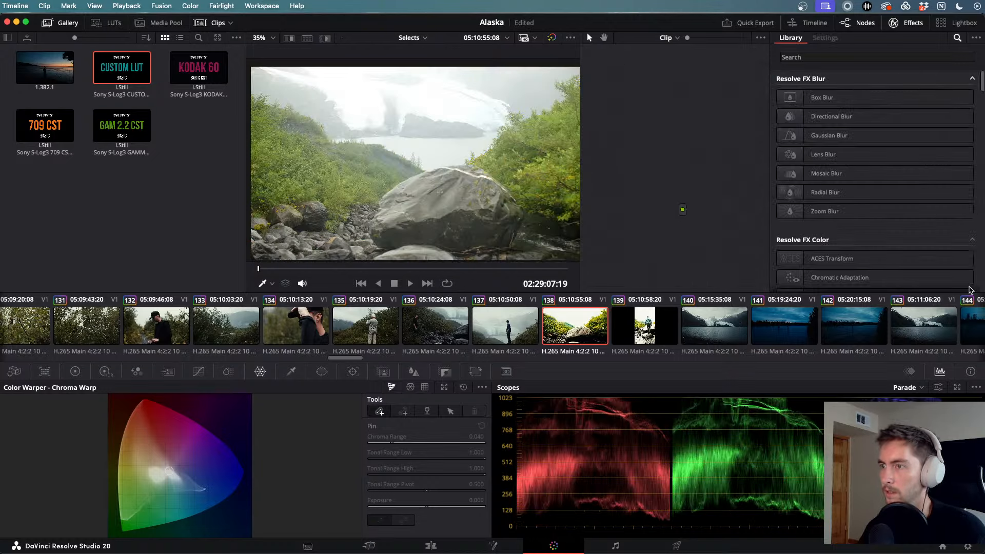
{"action": "key", "text": "space"}
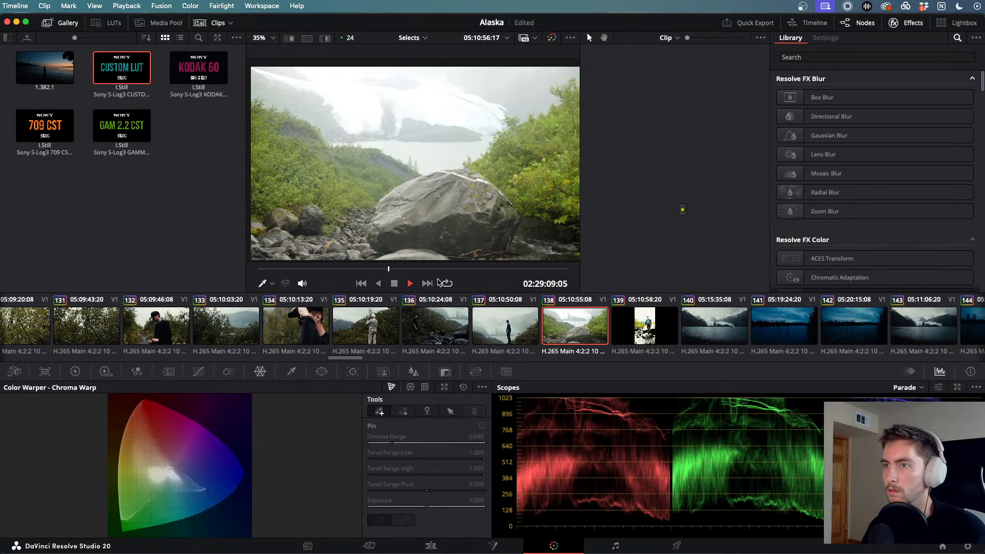
{"action": "left_click", "coordinate": [653, 329]}
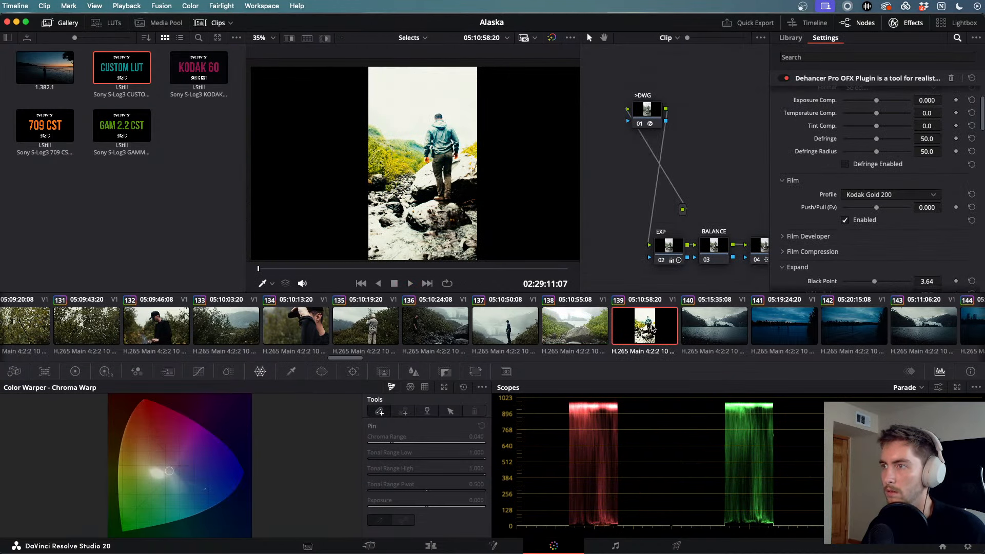
{"action": "left_click", "coordinate": [701, 317]}
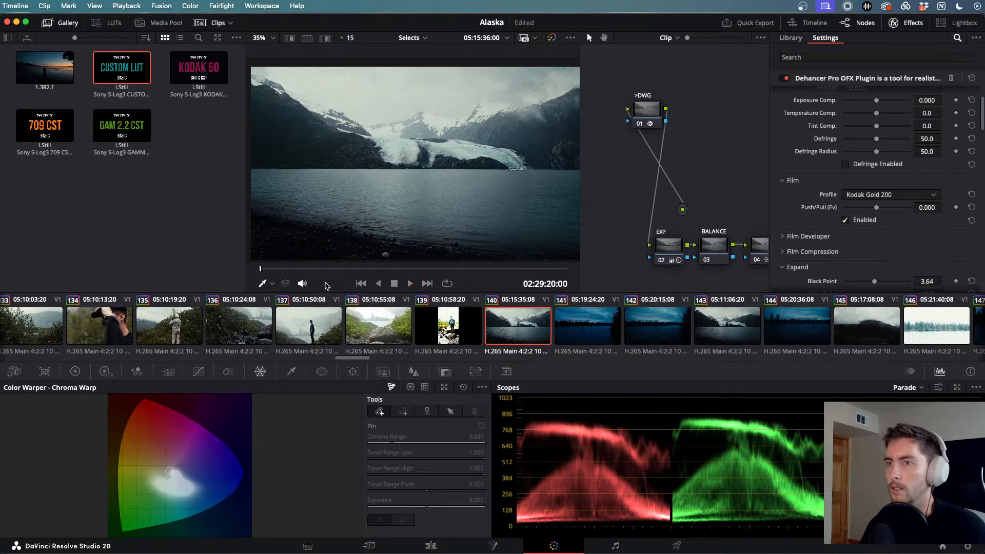
- Watch glacier clip 140 full screen, skipping ahead to the swimmers, and play that shot
{"action": "key", "text": "super+f"}
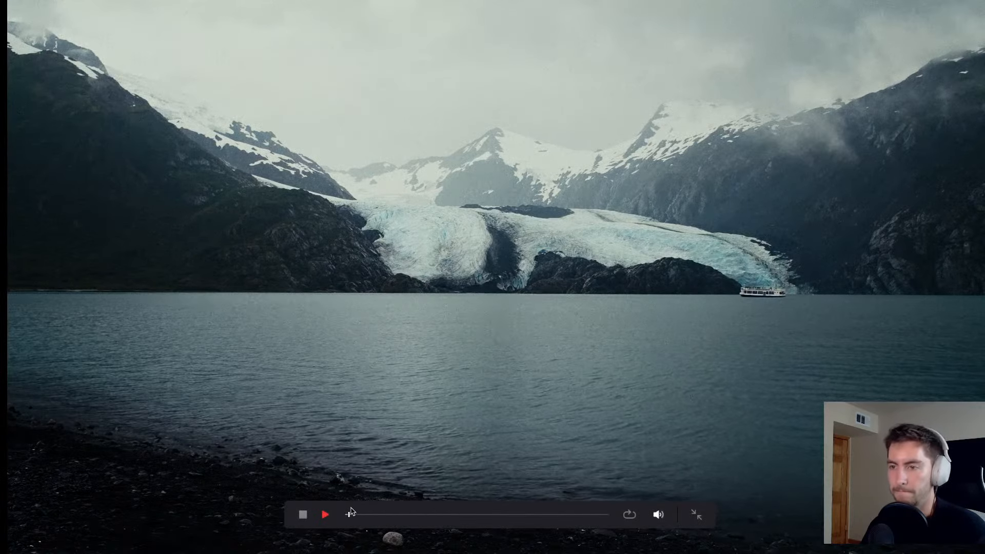
{"action": "left_click_drag", "start_coordinate": [351, 515], "coordinate": [405, 522]}
{"action": "key", "text": "space"}
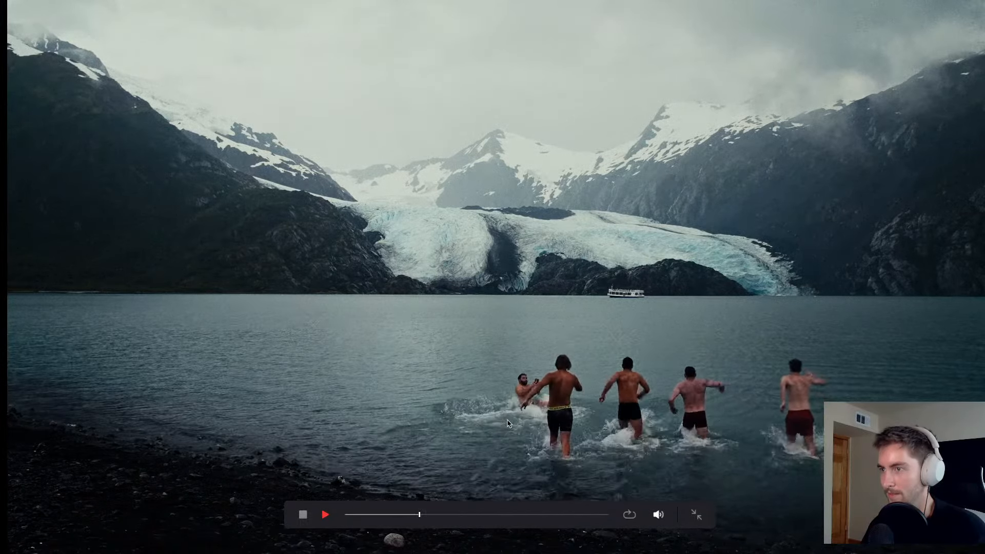
{"action": "key", "text": "Escape"}
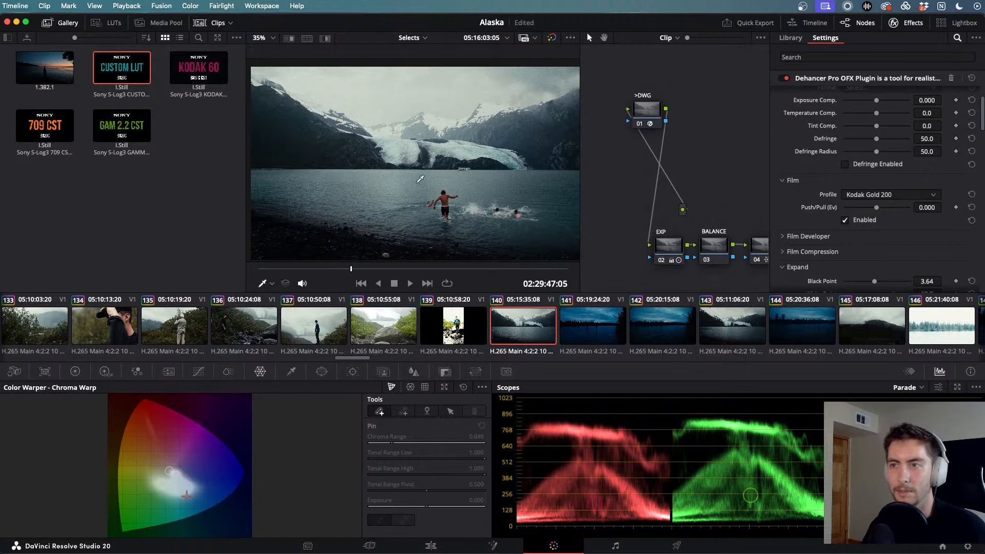
{"action": "key", "text": "super+f"}
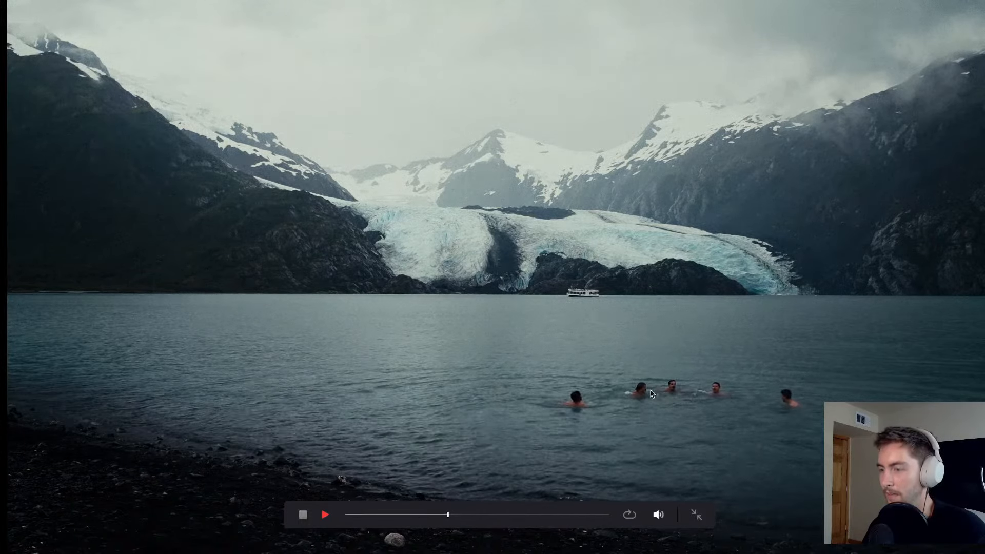
{"action": "key", "text": "Escape"}
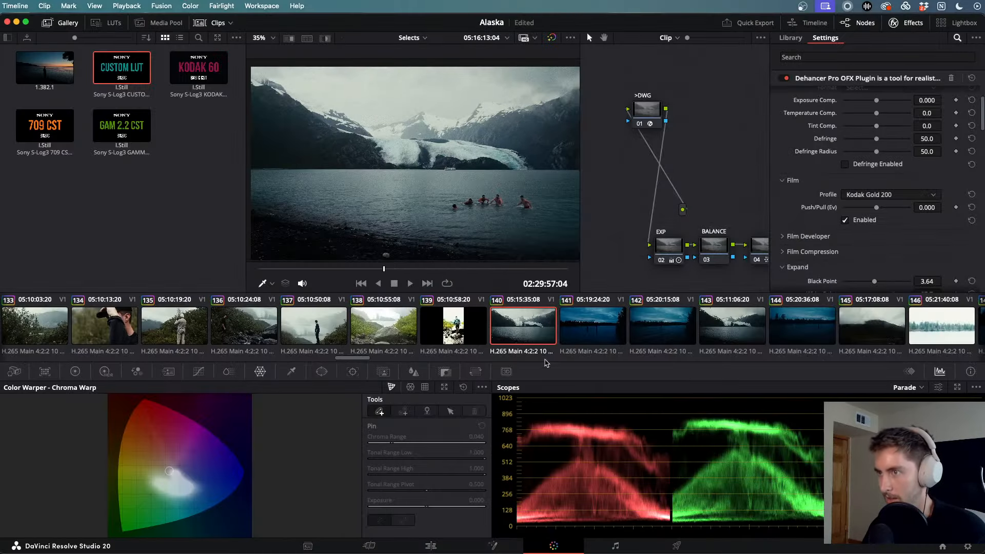
{"action": "key", "text": "space"}
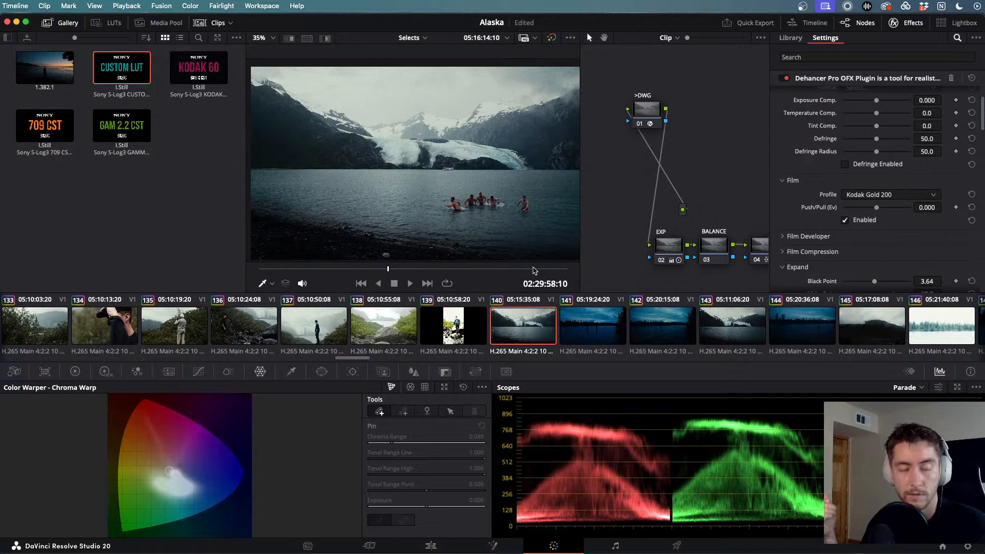
- Skim through clips 141 and 142, then resume playback through the following clips
{"action": "left_click", "coordinate": [601, 328]}
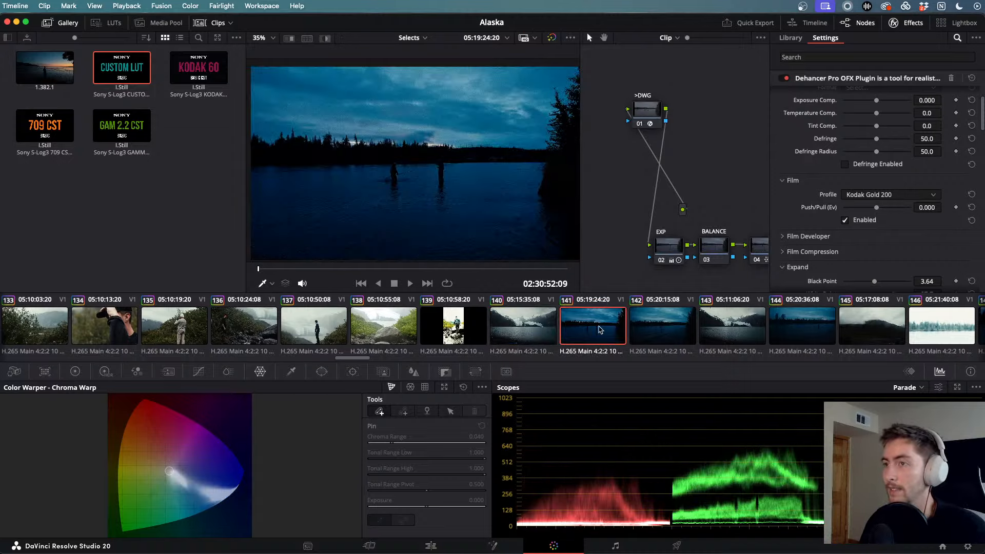
{"action": "left_click_drag", "start_coordinate": [294, 271], "coordinate": [530, 272]}
{"action": "left_click", "coordinate": [664, 336]}
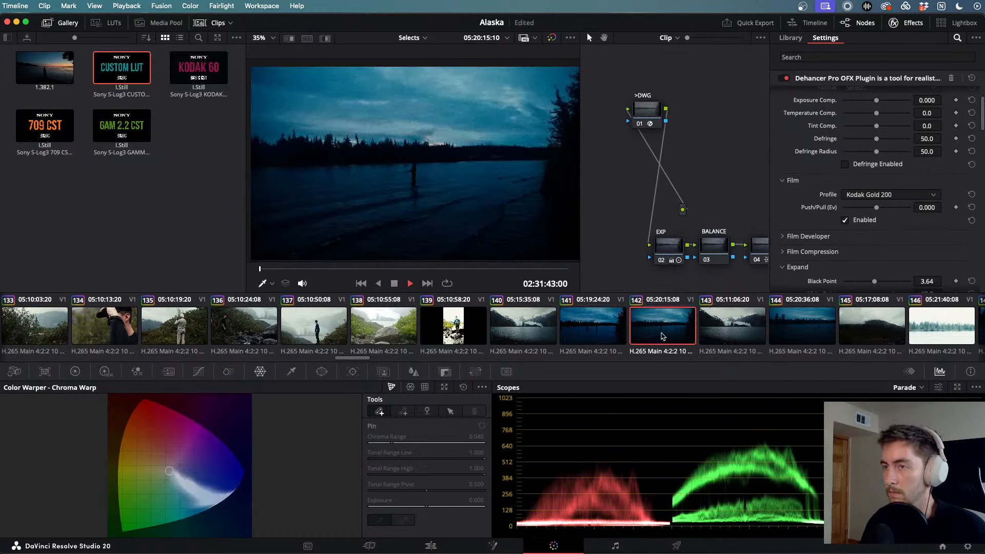
{"action": "left_click_drag", "start_coordinate": [338, 270], "coordinate": [467, 270]}
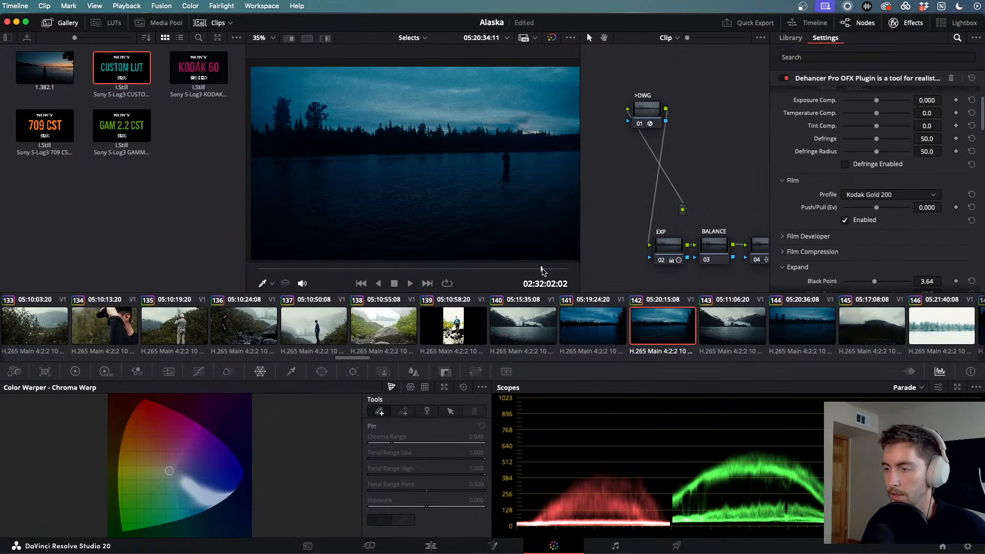
{"action": "key", "text": "space"}
{"action": "scroll", "coordinate": [746, 332], "scroll_direction": "right", "scroll_amount": 2}
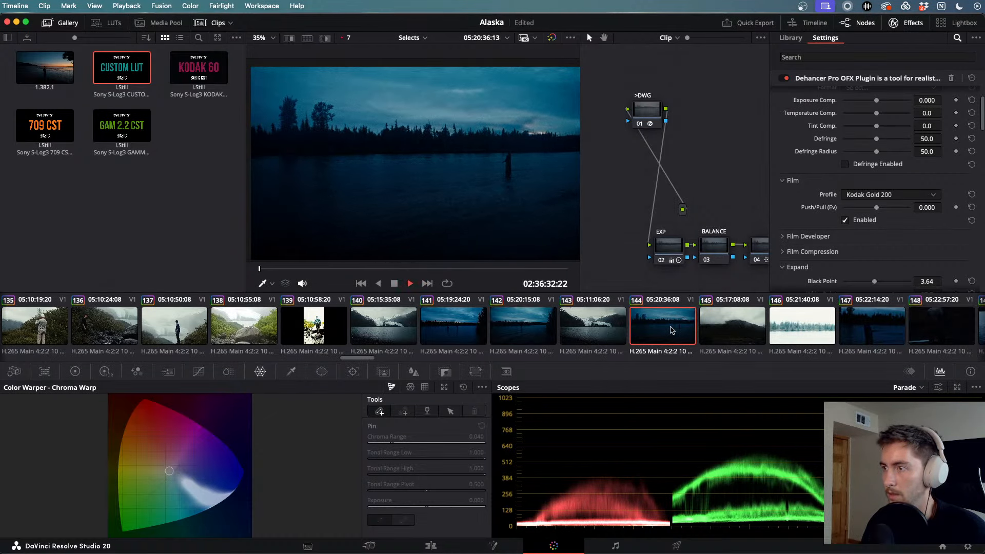
{"action": "key", "text": "space"}
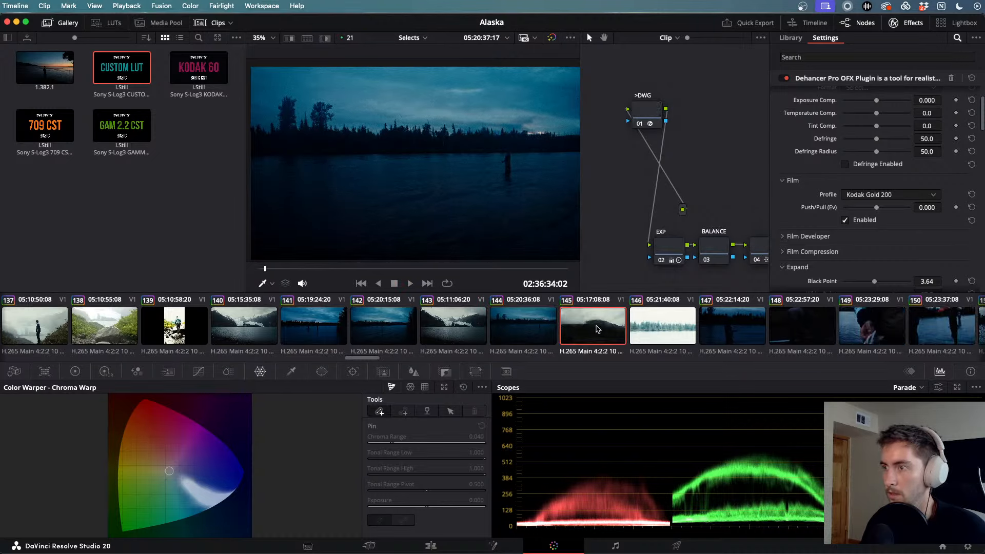
- Check snowy clip 146, then play fish clip 149 full screen
{"action": "left_click", "coordinate": [676, 331]}
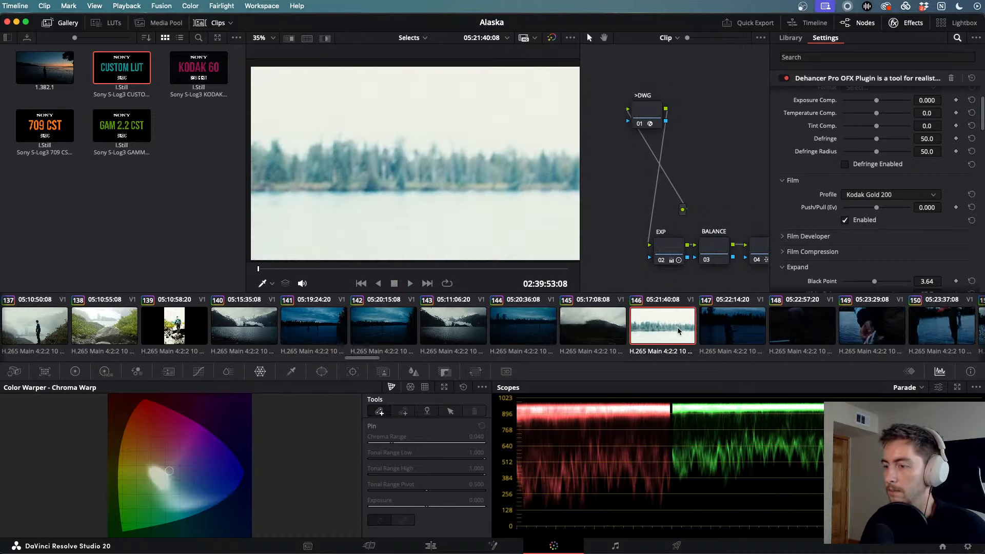
{"action": "key", "text": "Down"}
{"action": "left_click", "coordinate": [696, 329]}
{"action": "key", "text": "space"}
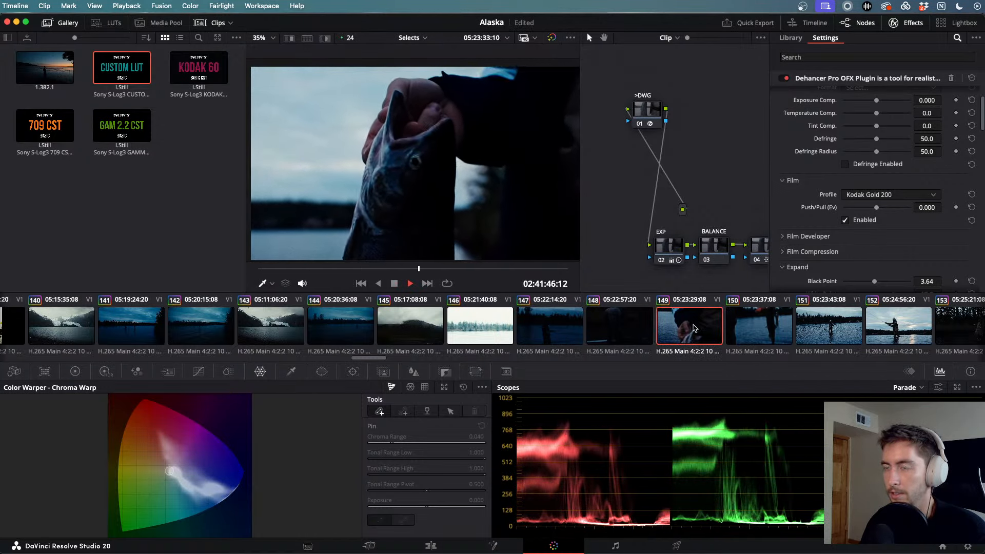
{"action": "key", "text": "super+f"}
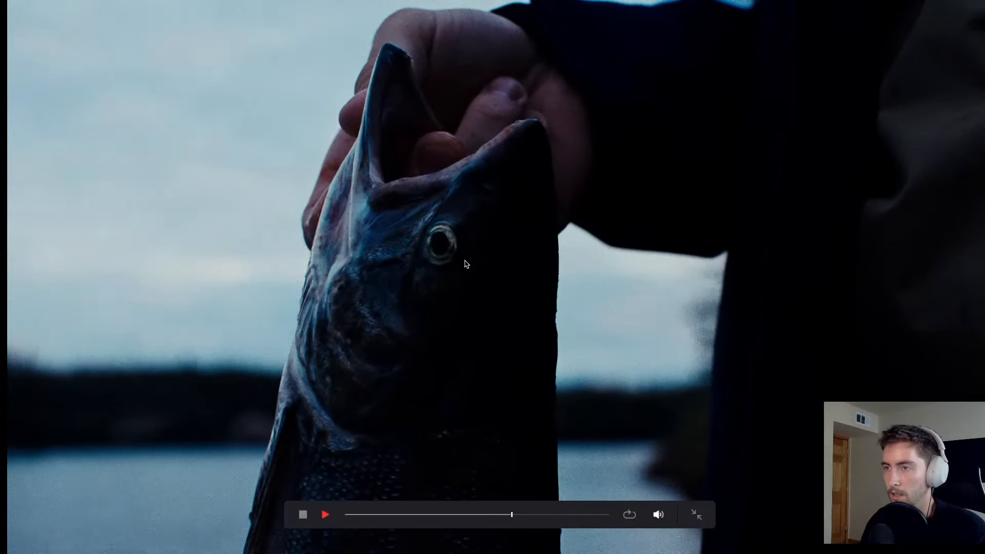
{"action": "key", "text": "space"}
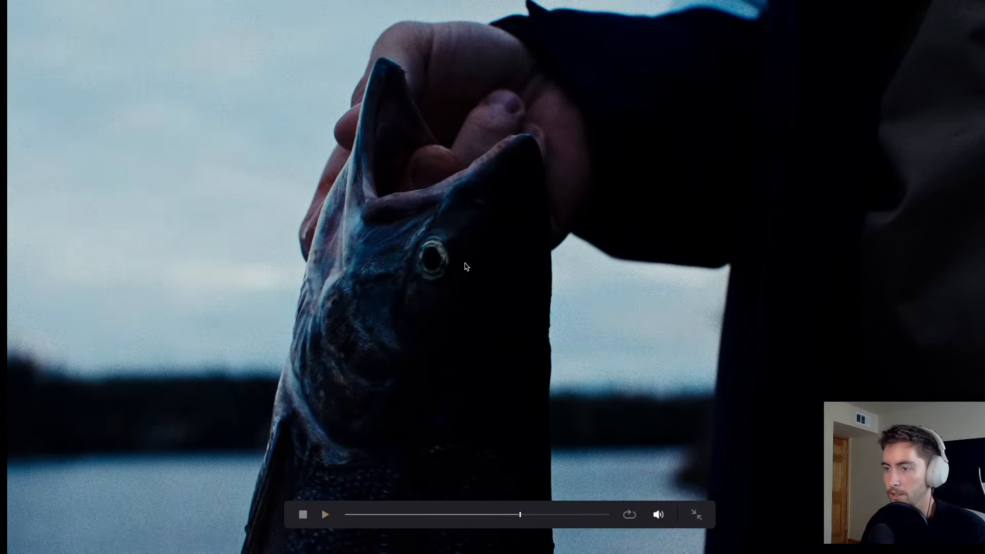
{"action": "key", "text": "super+f"}
- Play fisherman clip 151 full screen, jumping further into it
{"action": "left_click", "coordinate": [653, 329]}
{"action": "key", "text": "space"}
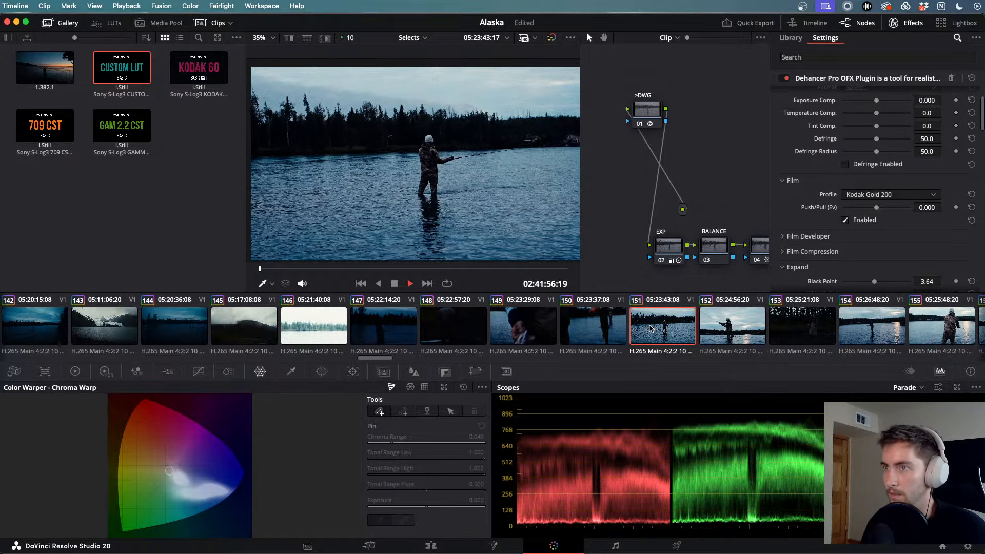
{"action": "key", "text": "super+f"}
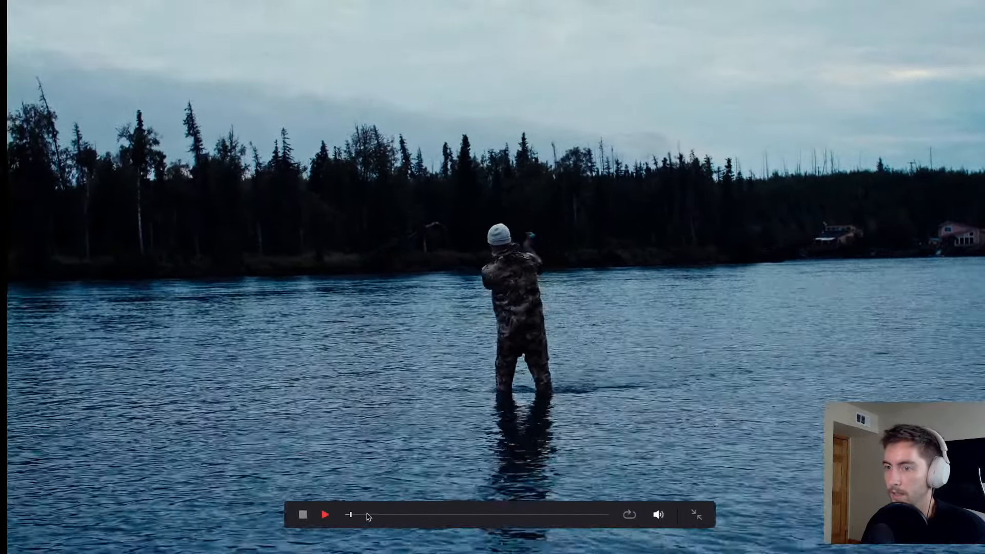
{"action": "left_click", "coordinate": [455, 515]}
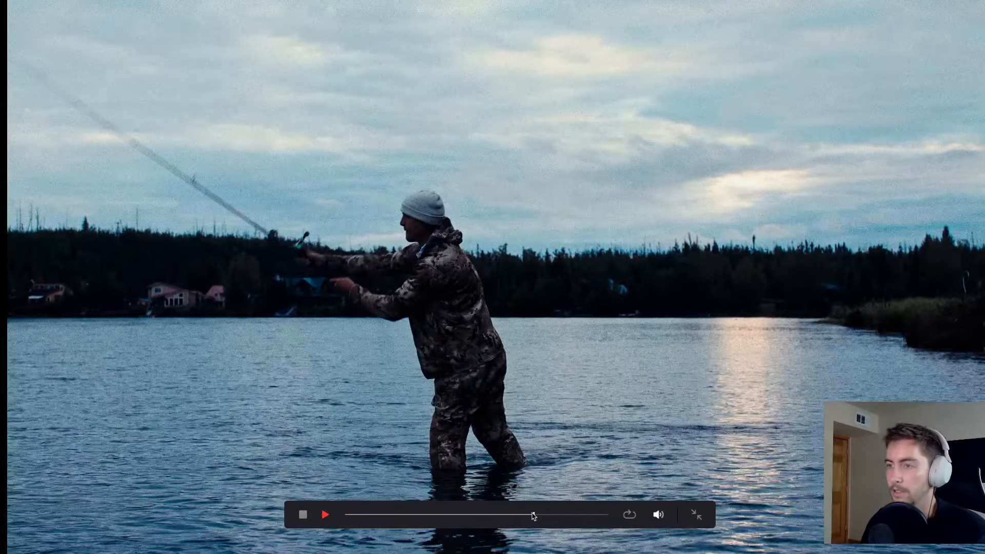
{"action": "key", "text": "Escape"}
- Check clip 154, watch clip 158 of four men full screen, and select its EXP node
{"action": "left_click", "coordinate": [718, 335]}
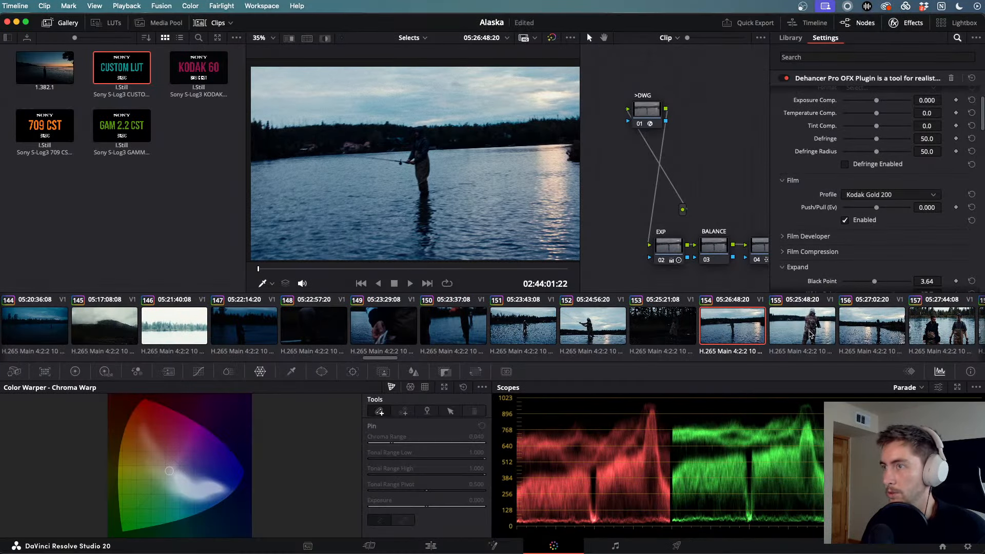
{"action": "left_click", "coordinate": [554, 306]}
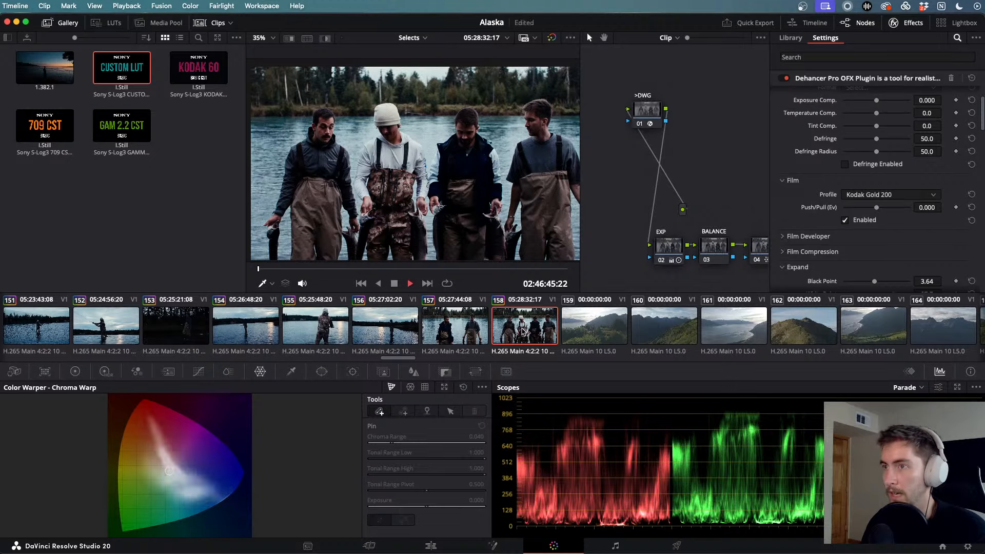
{"action": "key", "text": "super+f"}
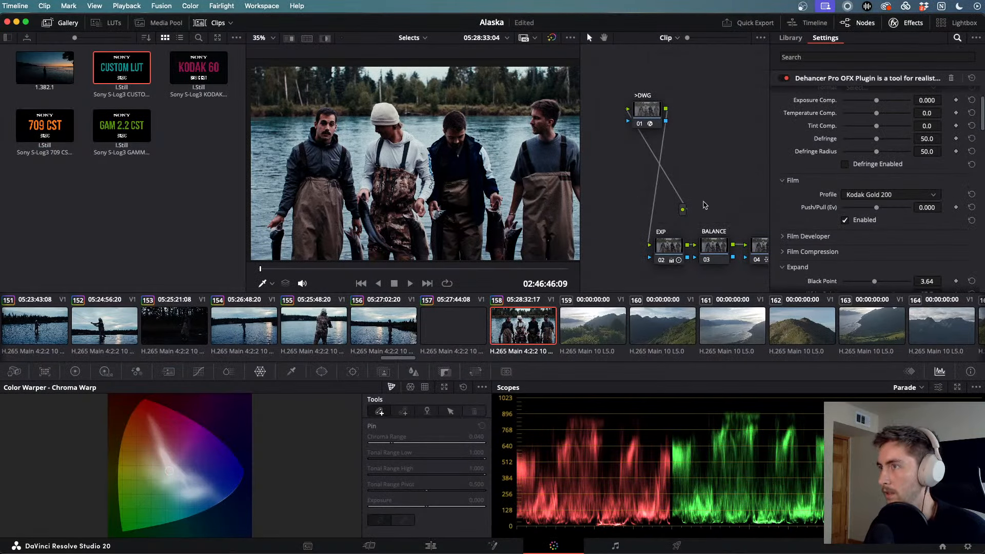
{"action": "left_click", "coordinate": [672, 256]}
- Set clip 158's contrast to 1.350 in the Primaries Color Wheels, play to check, then load clip 157
{"action": "left_click", "coordinate": [75, 370]}
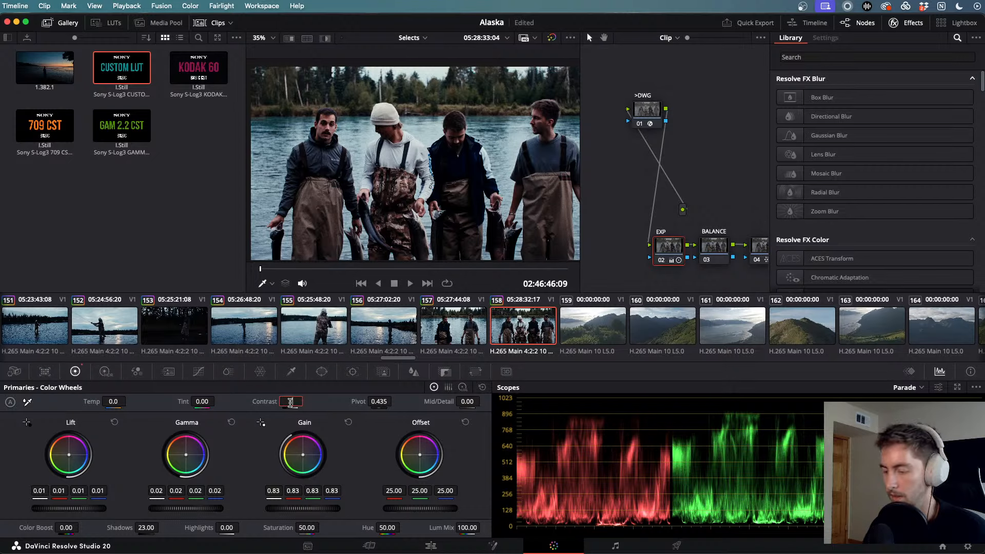
{"action": "left_click_drag", "start_coordinate": [290, 402], "coordinate": [290, 401]}
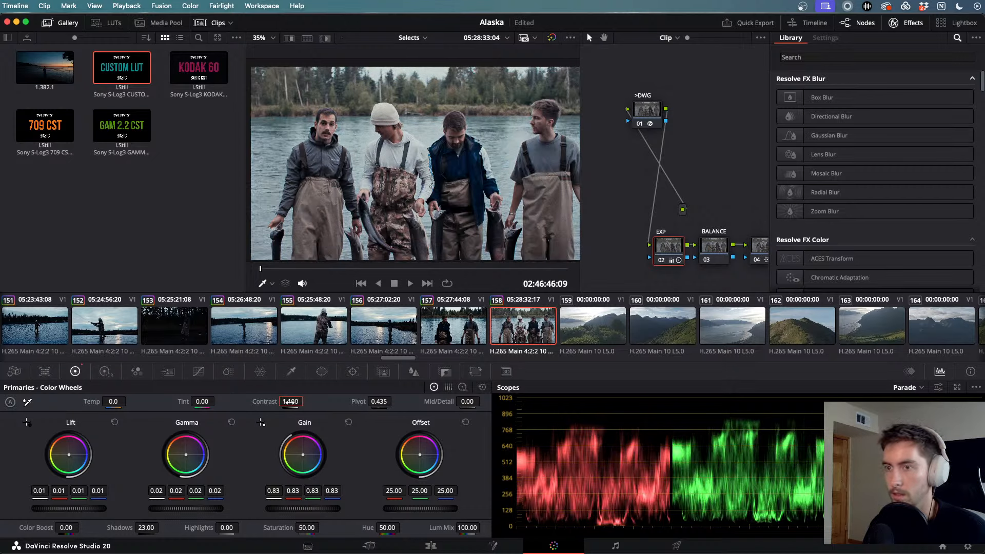
{"action": "left_click_drag", "start_coordinate": [291, 402], "coordinate": [290, 402]}
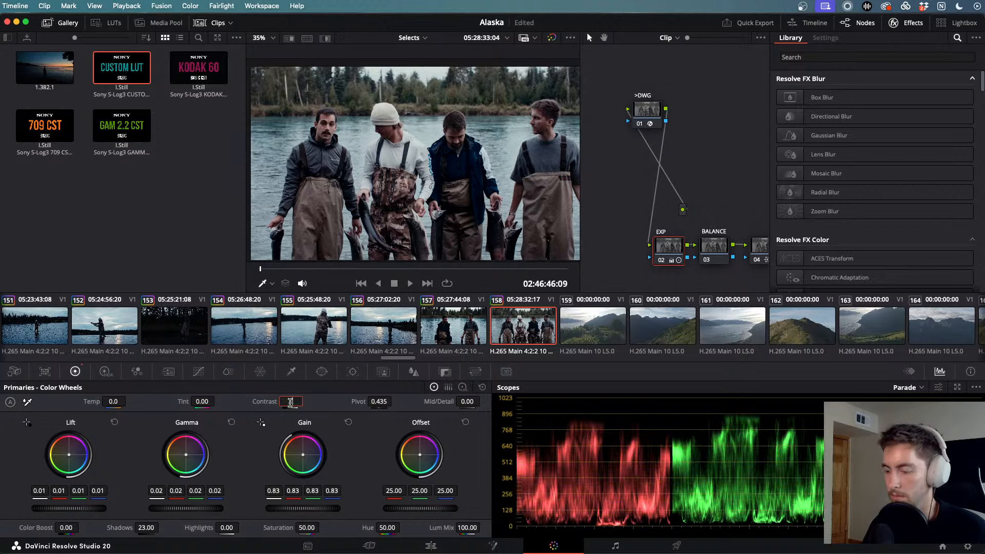
{"action": "key", "text": "space"}
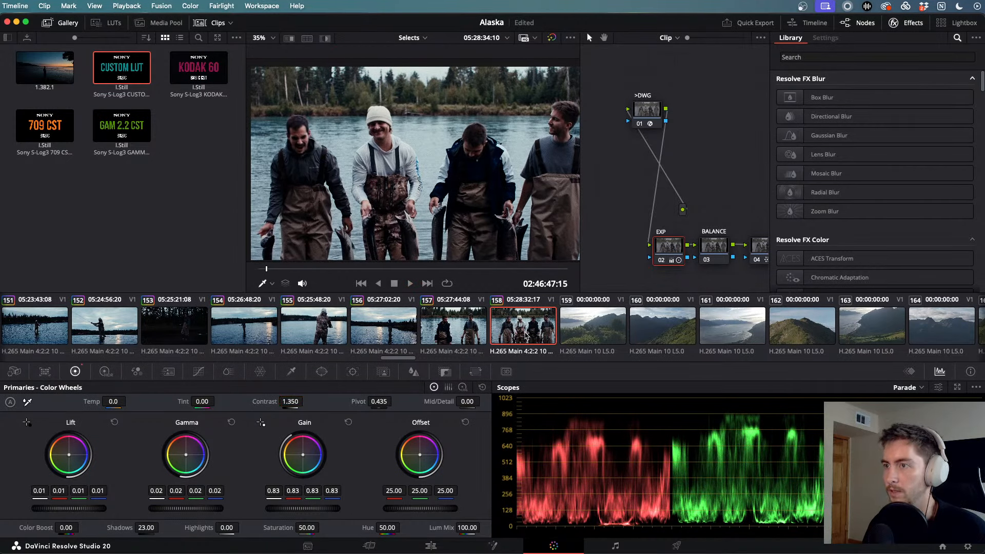
{"action": "left_click", "coordinate": [458, 330]}
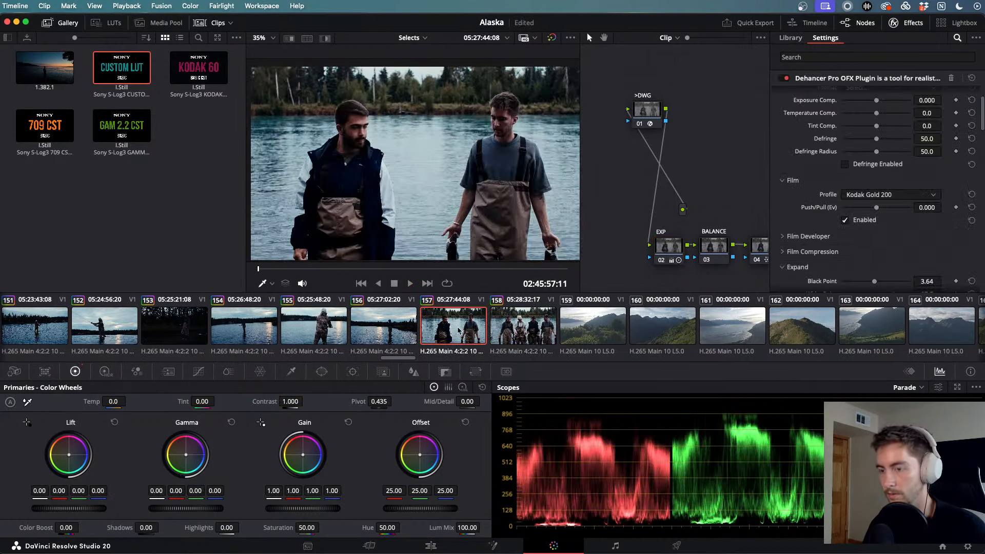
- Browse back through the thumbnails, select all clips, and load clip 15 of the man in tall grass
{"action": "scroll", "coordinate": [458, 330], "scroll_direction": "up", "scroll_amount": 15}
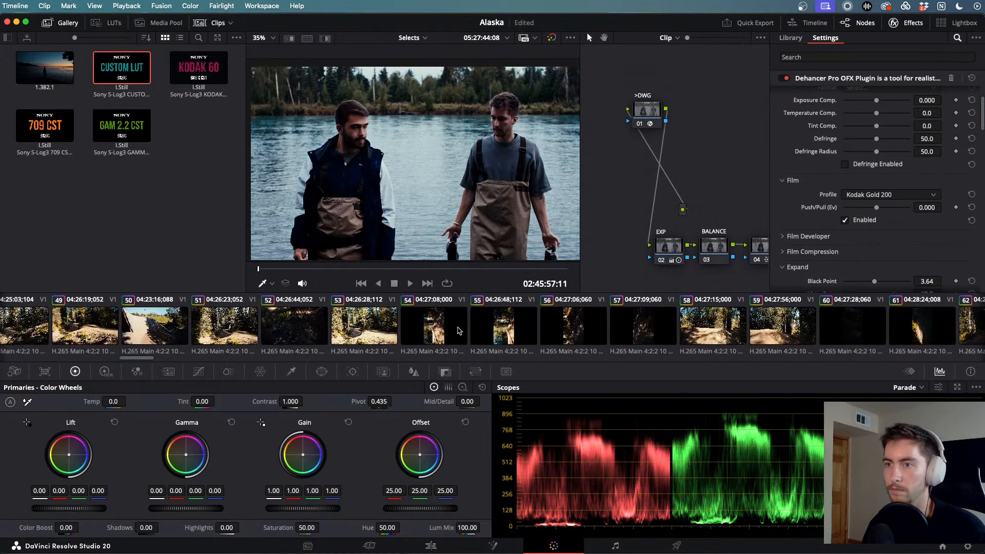
{"action": "scroll", "coordinate": [53, 318], "scroll_direction": "up", "scroll_amount": 7}
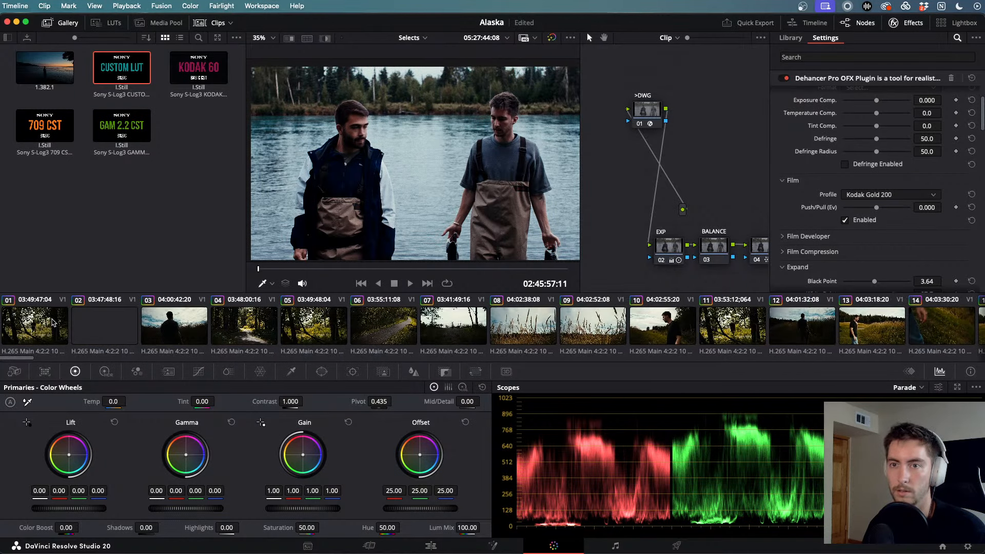
{"action": "left_click", "coordinate": [19, 323], "text": "shift"}
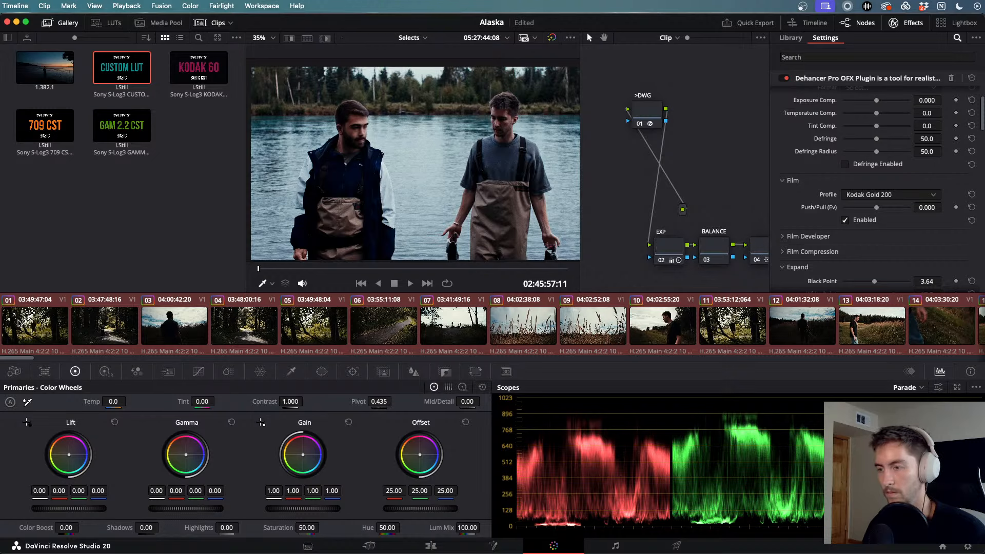
{"action": "scroll", "coordinate": [320, 328], "scroll_direction": "down", "scroll_amount": 5}
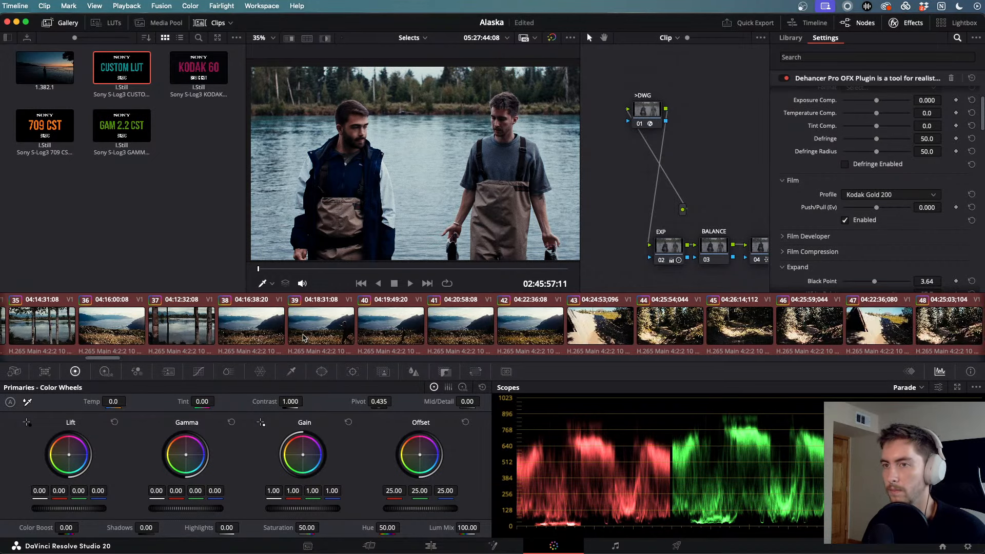
{"action": "scroll", "coordinate": [303, 337], "scroll_direction": "up", "scroll_amount": 5}
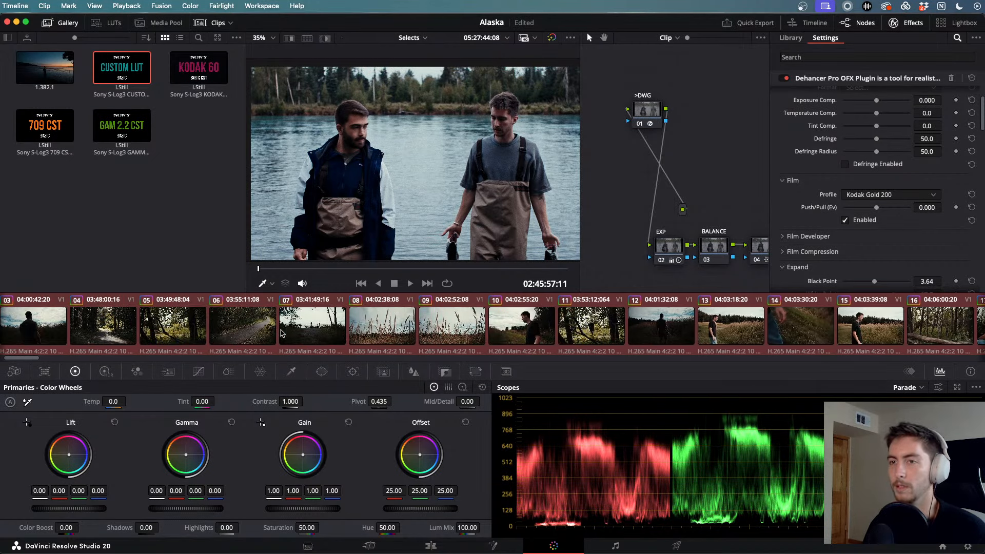
{"action": "scroll", "coordinate": [282, 334], "scroll_direction": "up", "scroll_amount": 1}
{"action": "scroll", "coordinate": [282, 334], "scroll_direction": "down", "scroll_amount": 2}
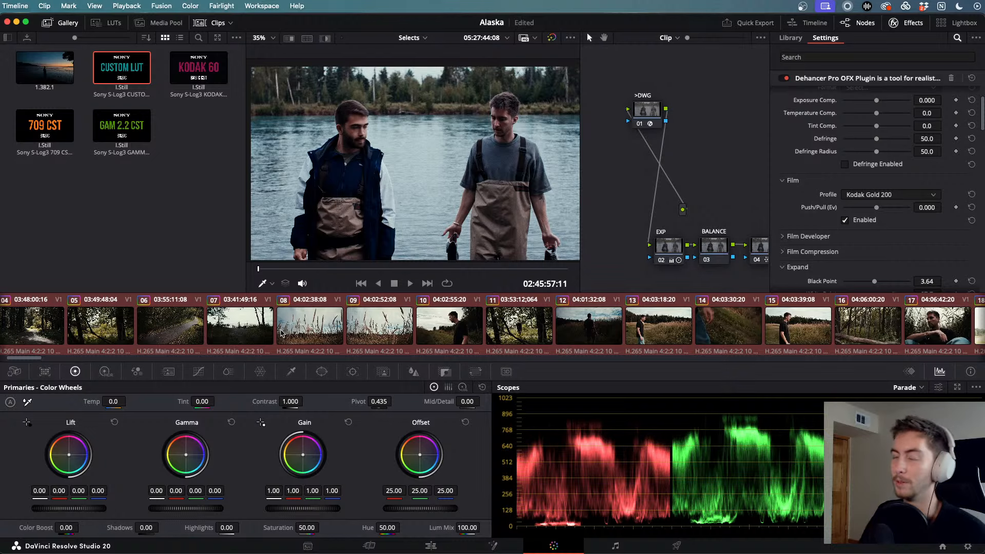
{"action": "left_click", "coordinate": [818, 322]}
- Play clip 15 full screen, skipping ahead, then stop and return to the Color page
{"action": "key", "text": "space"}
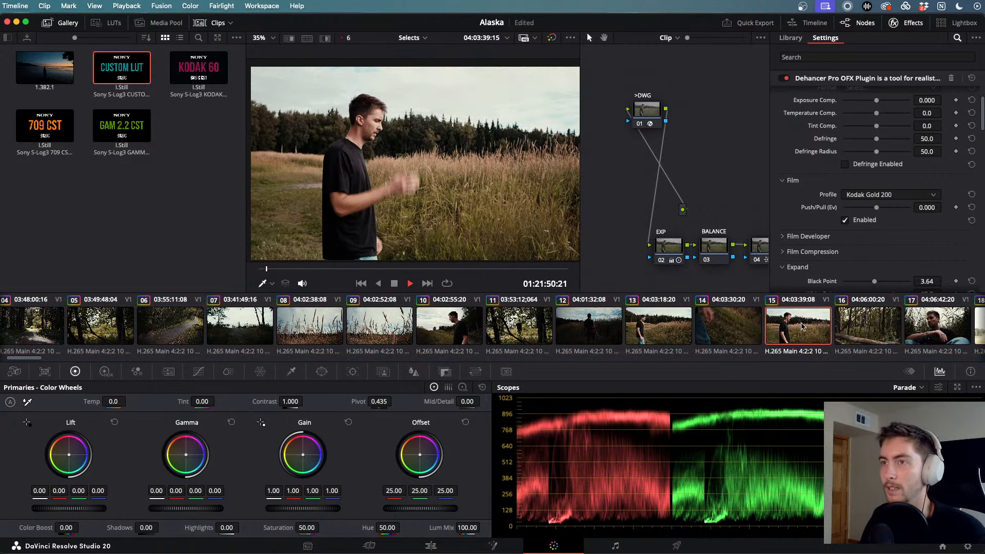
{"action": "key", "text": "super+f"}
{"action": "left_click_drag", "start_coordinate": [366, 514], "coordinate": [449, 518]}
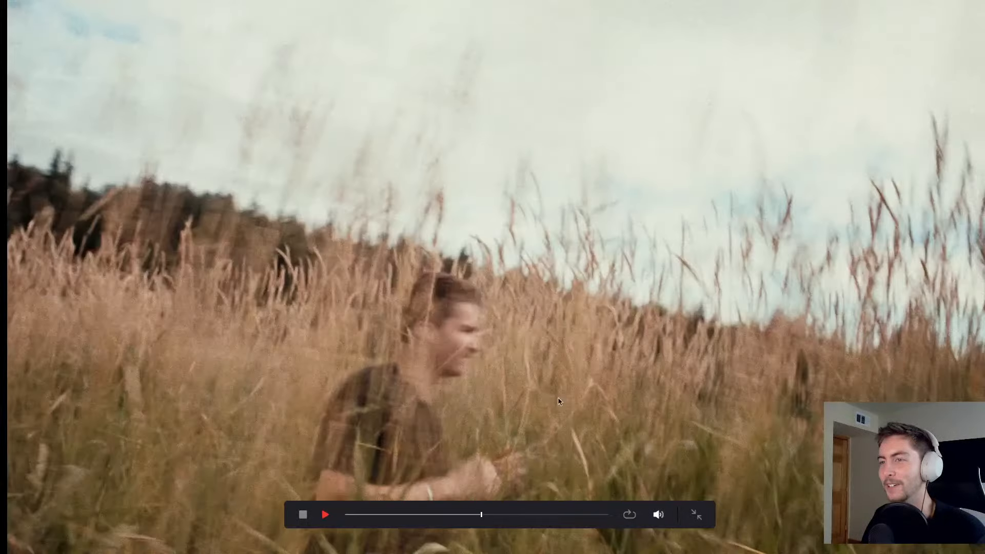
{"action": "key", "text": "space"}
{"action": "key", "text": "super+f"}
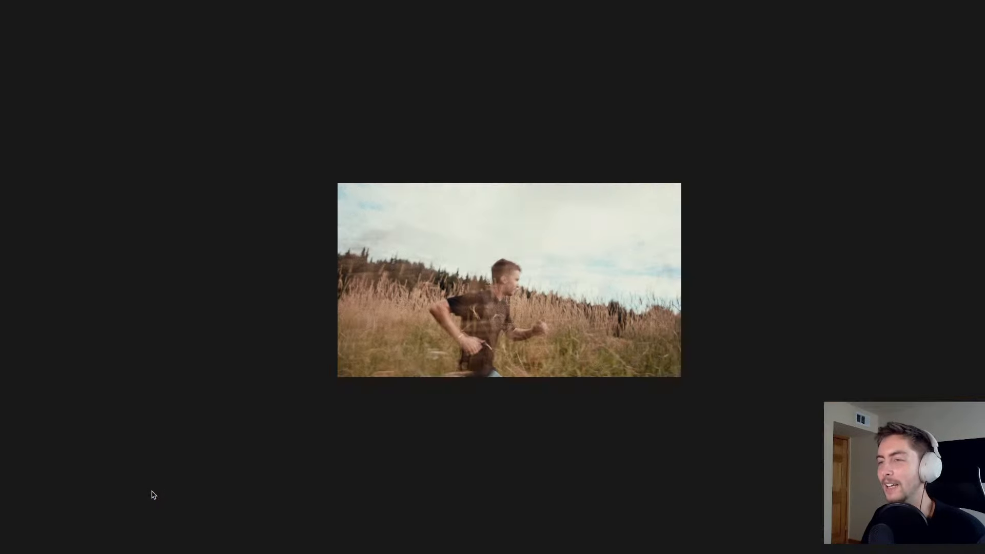
{"action": "key", "text": "super+f"}
{"action": "key", "text": "super+f"}
{"action": "key", "text": "super+f"}
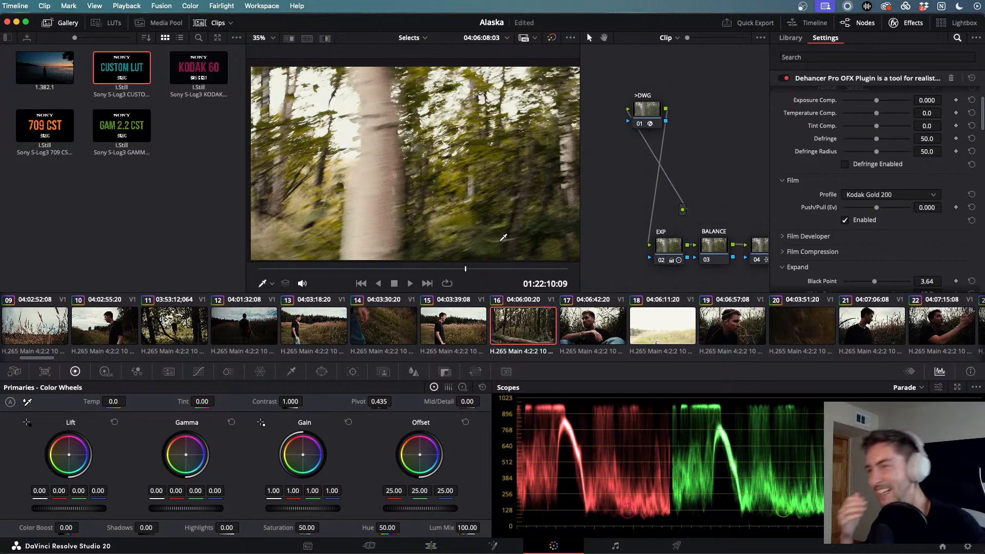
- Play clip 17 and then forest clip 16 full screen to check their grades
{"action": "left_click", "coordinate": [590, 335]}
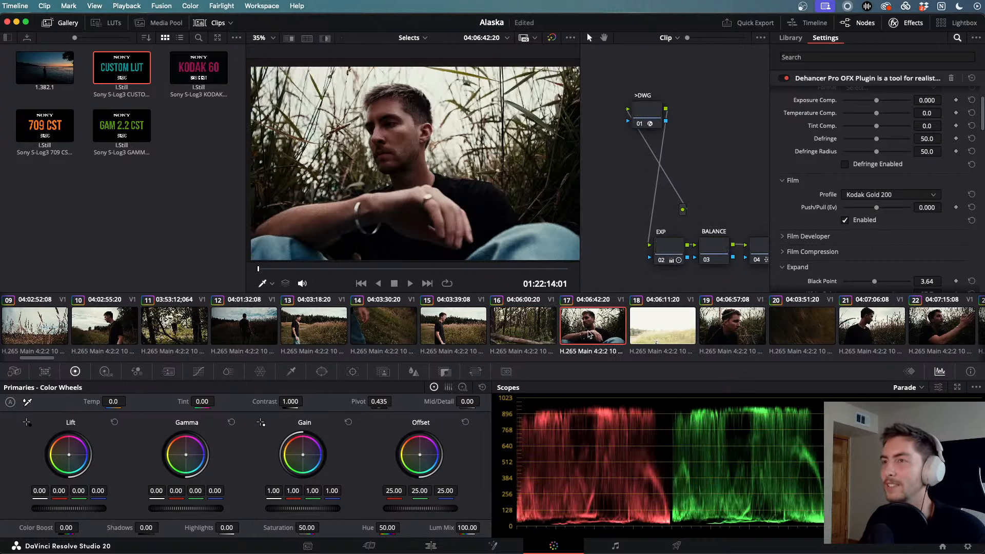
{"action": "key", "text": "super+f"}
{"action": "key", "text": "space"}
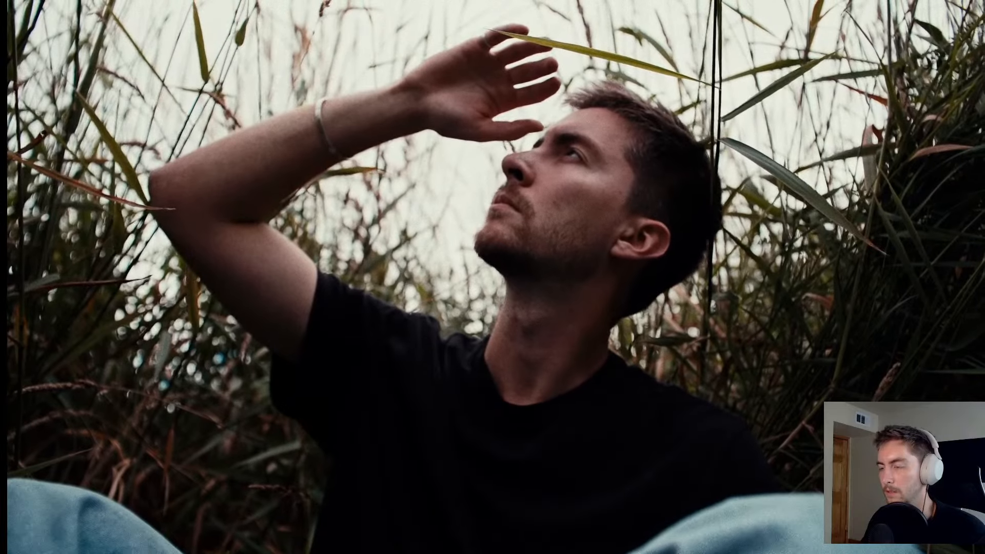
{"action": "key", "text": "Escape"}
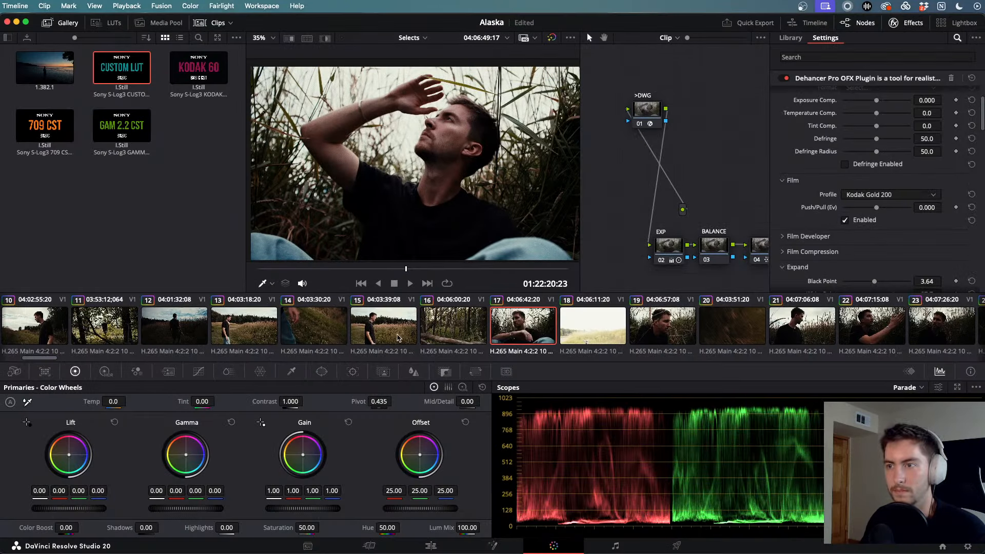
{"action": "left_click", "coordinate": [456, 326]}
{"action": "key", "text": "super+f"}
{"action": "key", "text": "space"}
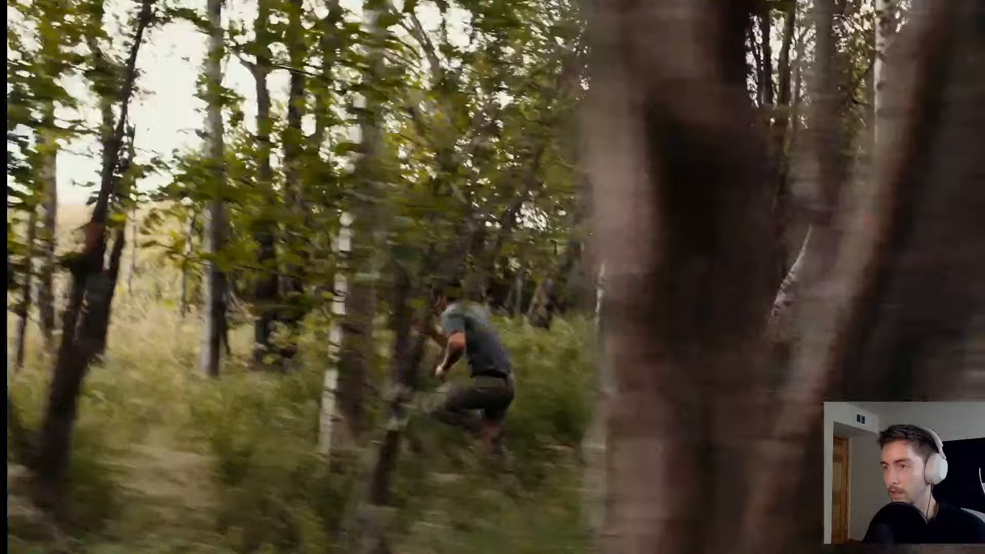
{"action": "key", "text": "super+f"}
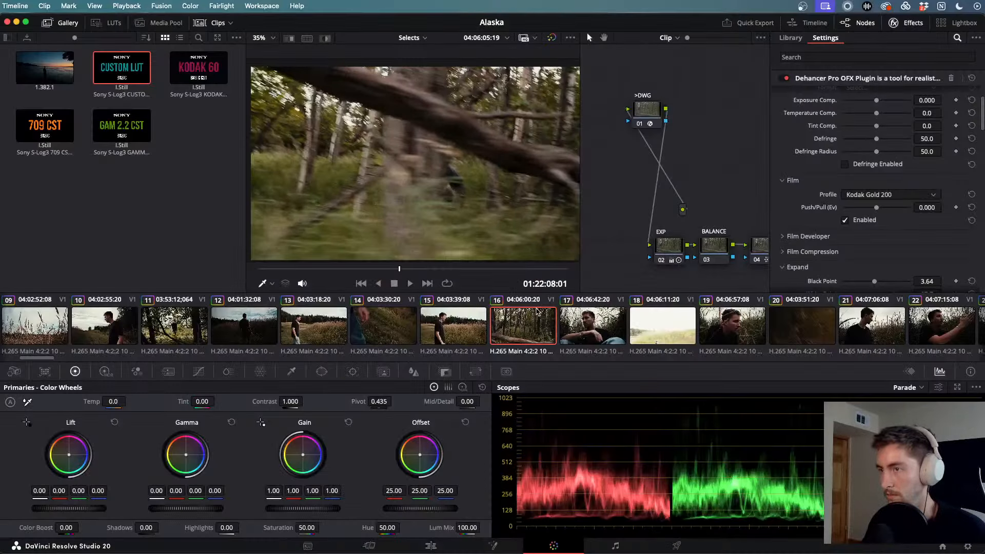
- Replay the running shot of clip 15 full screen, then return to the Color page
{"action": "left_click", "coordinate": [464, 312]}
{"action": "key", "text": "super+f"}
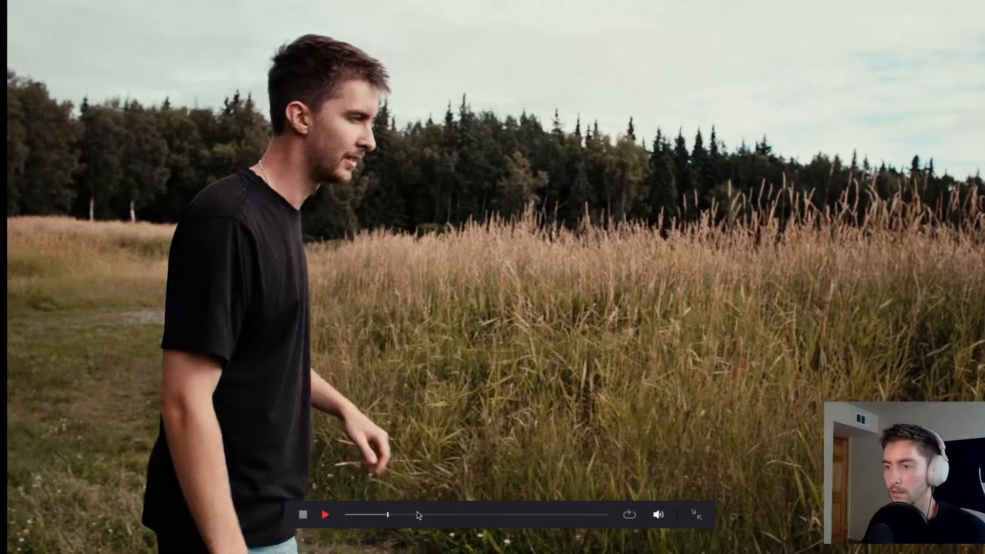
{"action": "left_click", "coordinate": [460, 514]}
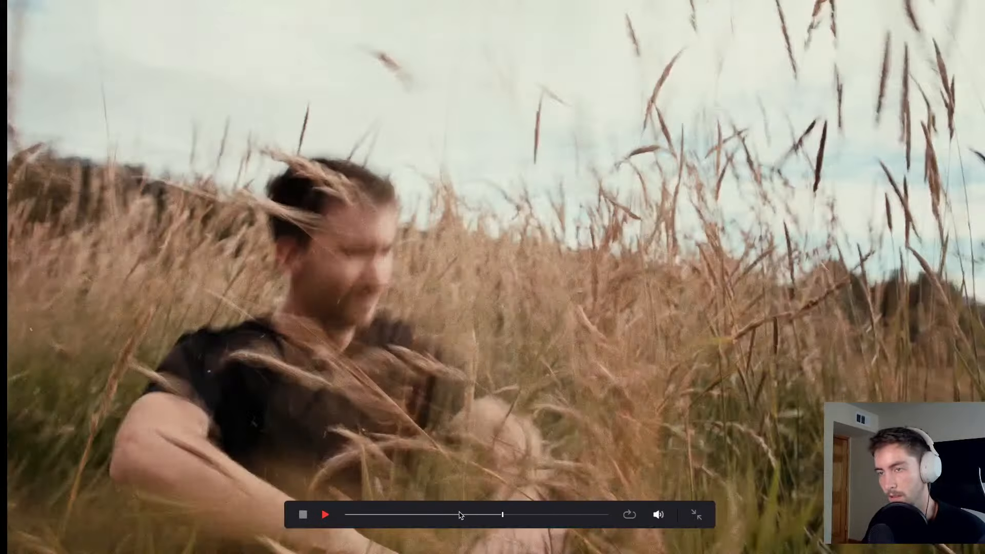
{"action": "left_click", "coordinate": [460, 514]}
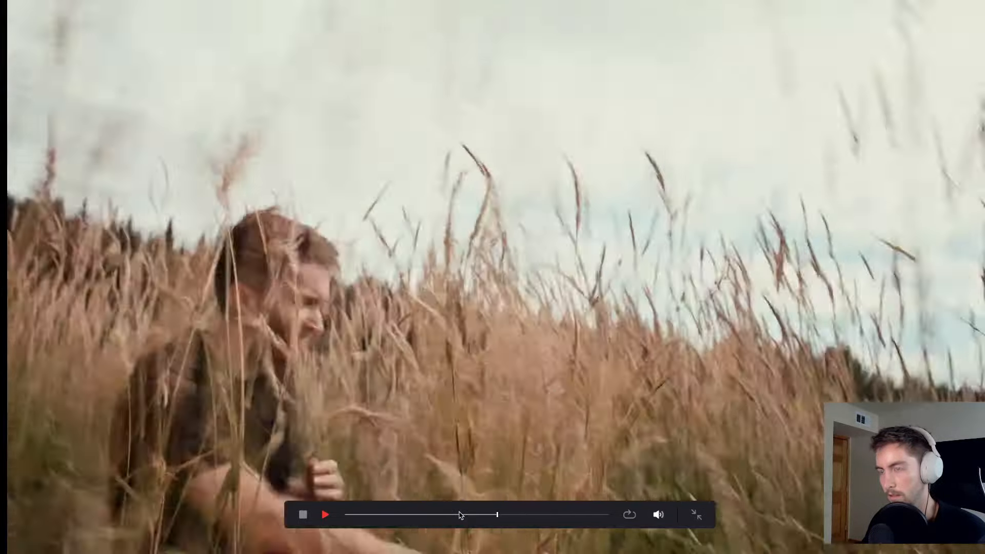
{"action": "key", "text": "Escape"}
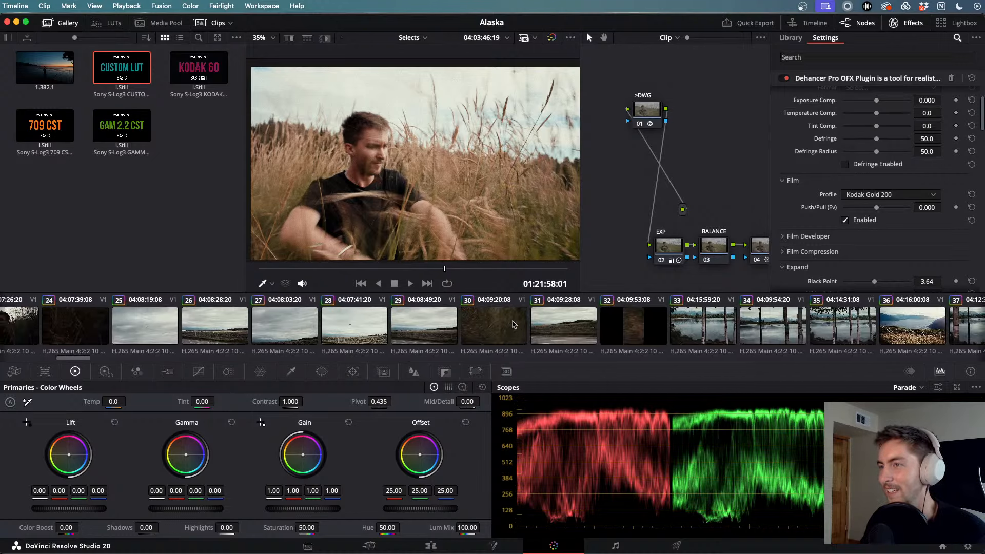
- Watch clip 13 full screen from its first frame, then return to the Color page
{"action": "left_click", "coordinate": [439, 314]}
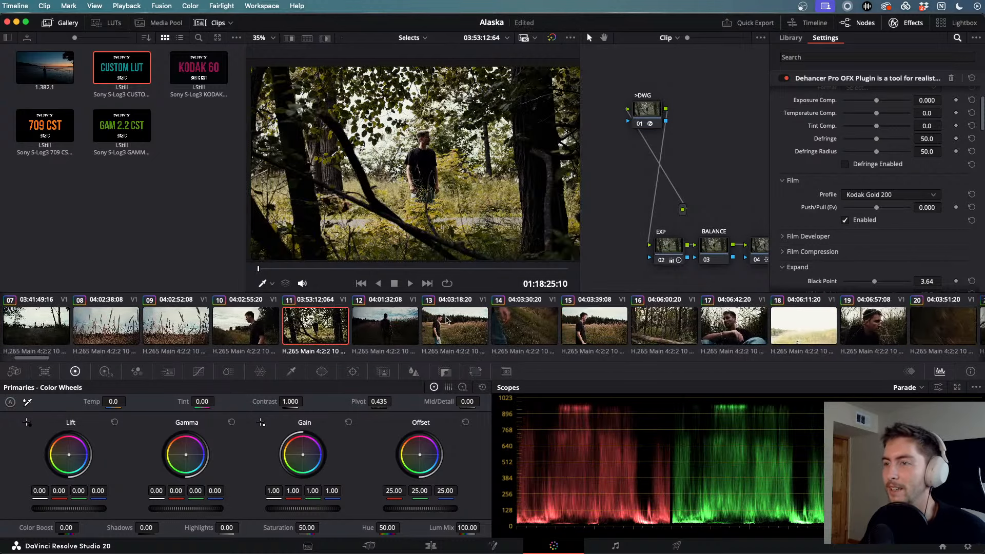
{"action": "left_click", "coordinate": [447, 320]}
{"action": "key", "text": "super+f"}
{"action": "key", "text": "space"}
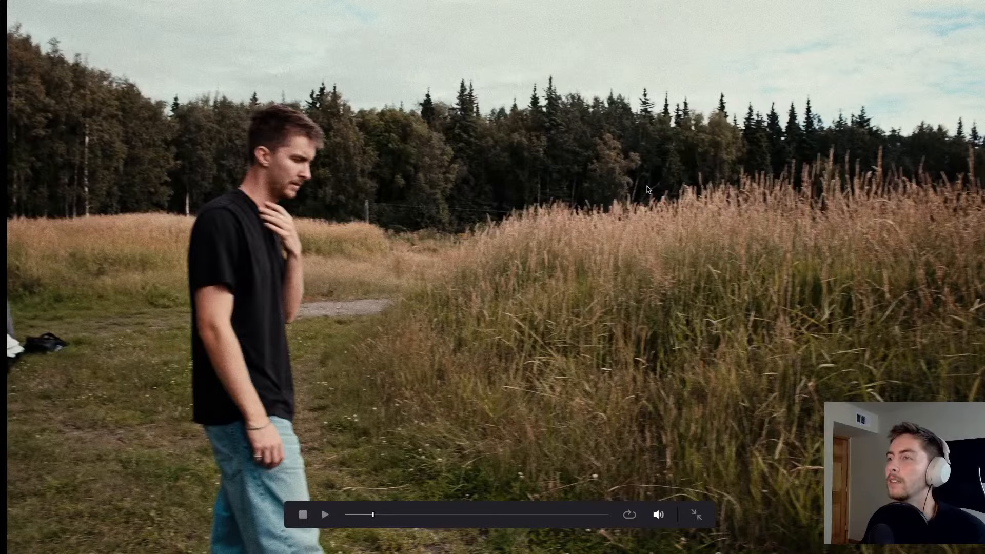
{"action": "key", "text": "space"}
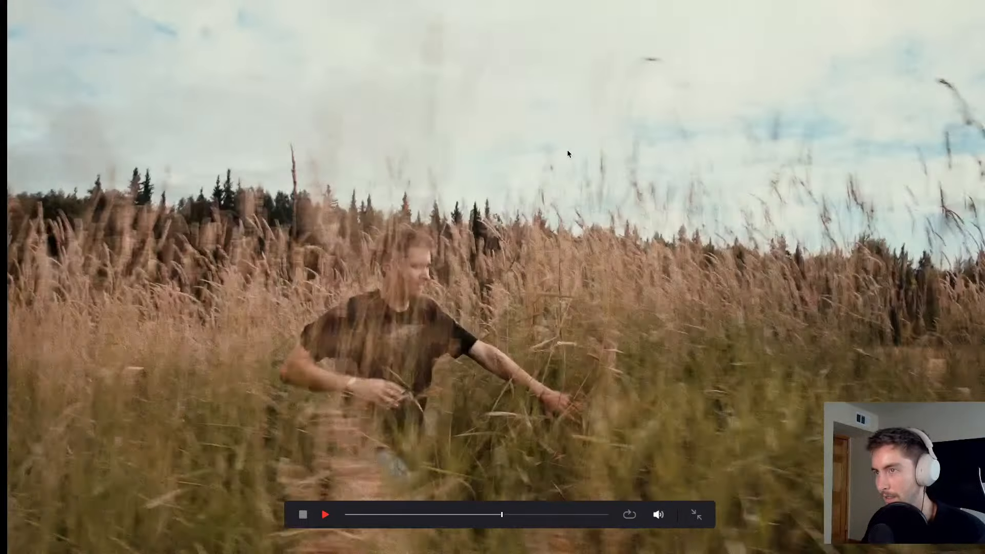
{"action": "key", "text": "Escape"}
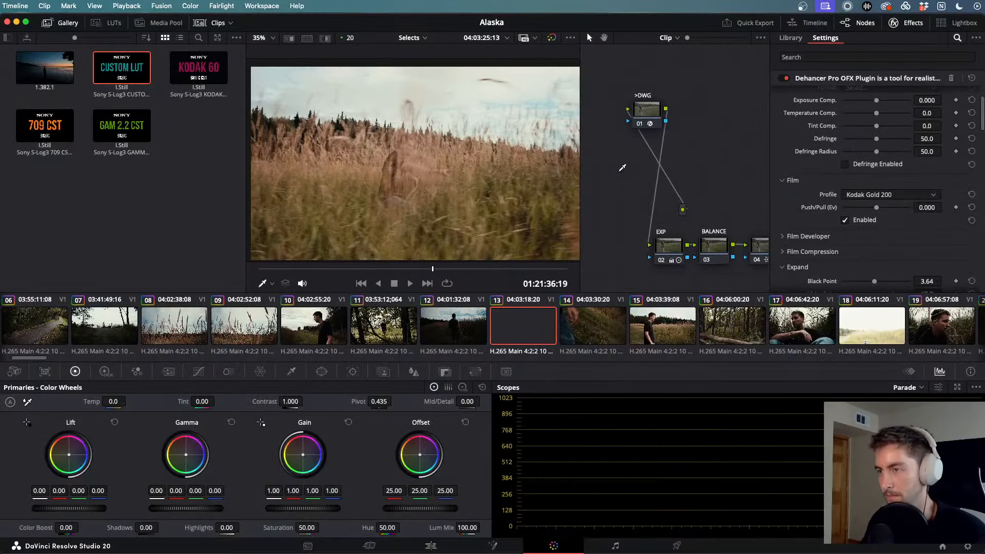
- Switch to the Edit page showing the Selects timeline
{"action": "scroll", "coordinate": [698, 335], "scroll_direction": "right", "scroll_amount": 20}
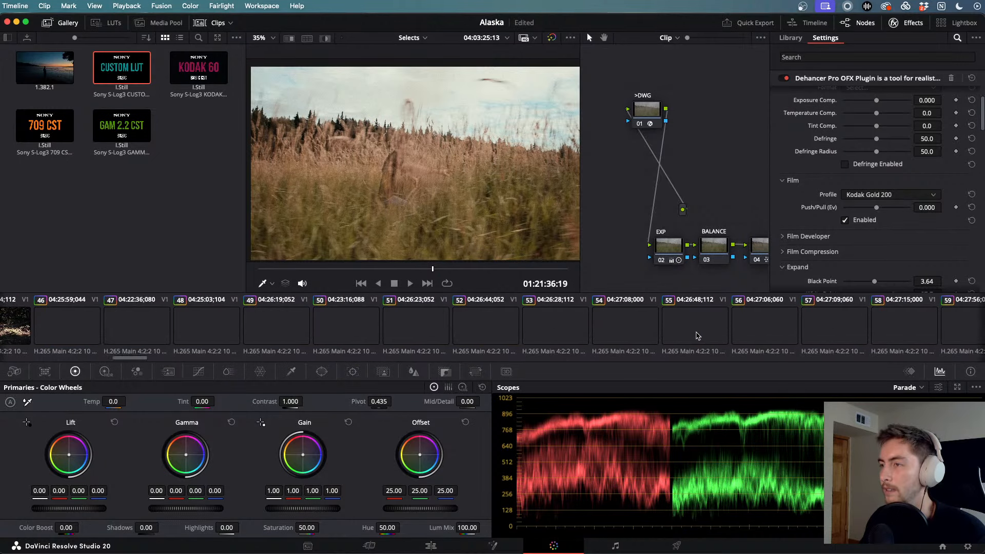
{"action": "scroll", "coordinate": [697, 336], "scroll_direction": "right", "scroll_amount": 2}
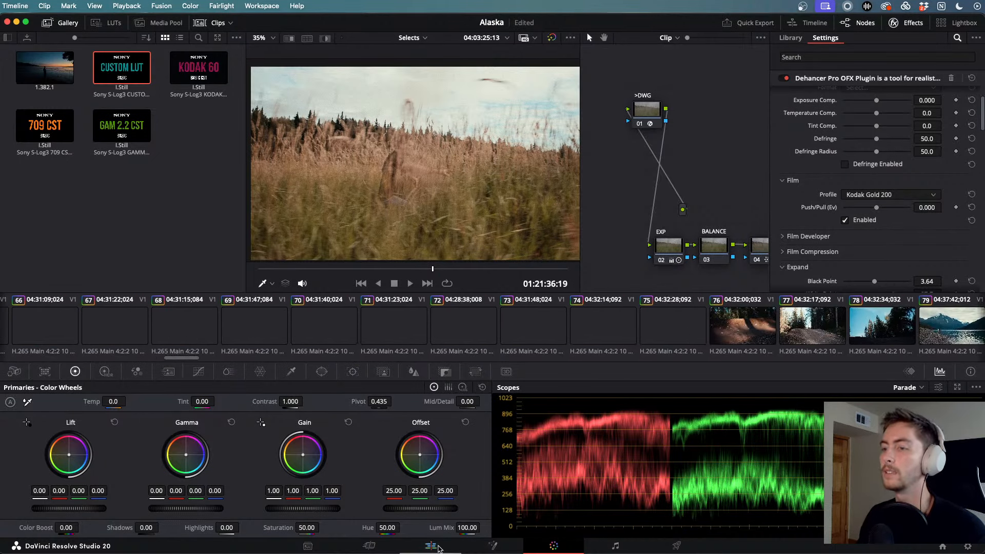
{"action": "left_click", "coordinate": [431, 545]}
{"action": "scroll", "coordinate": [641, 476], "scroll_direction": "down", "scroll_amount": 10}
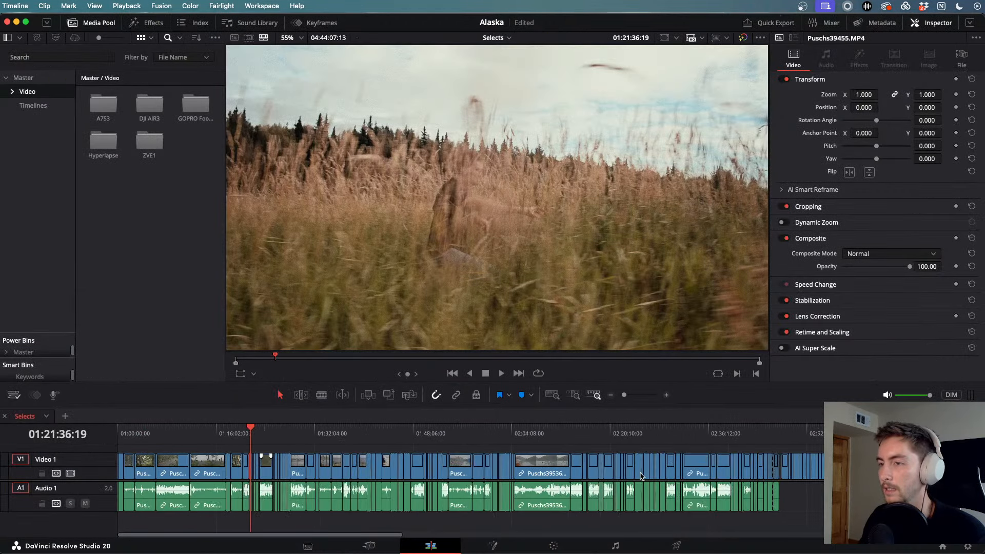
{"action": "left_click_drag", "start_coordinate": [756, 432], "coordinate": [703, 429]}
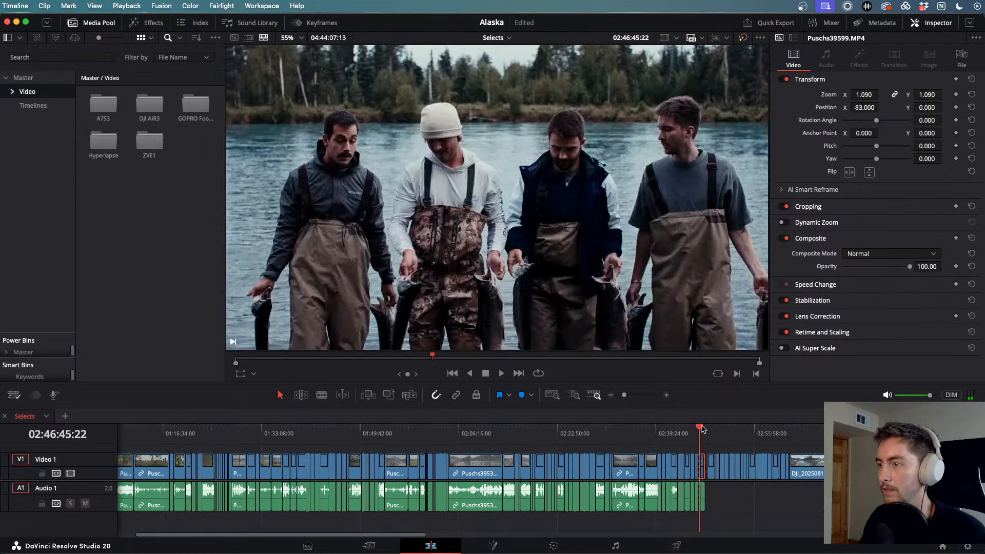
{"action": "key", "text": "space"}
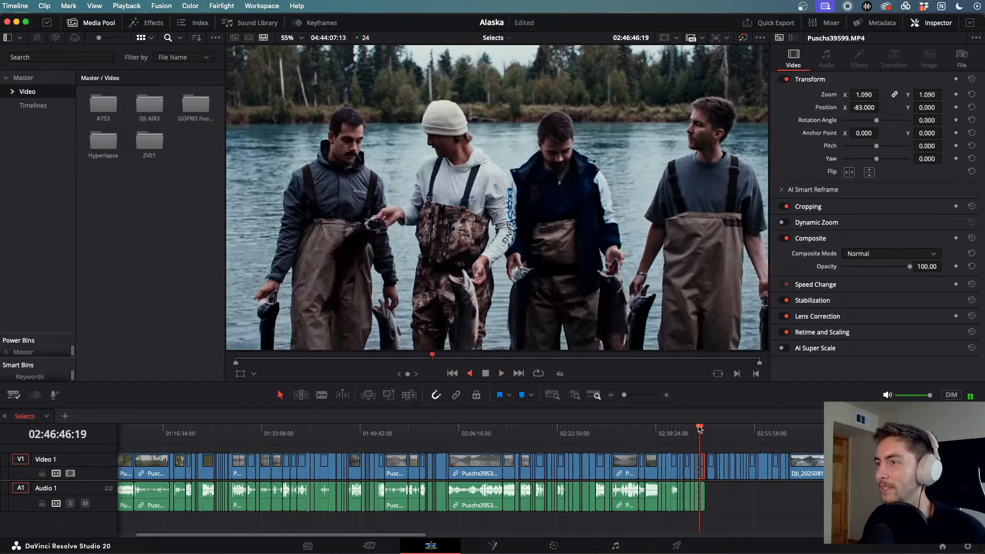
{"action": "key", "text": "k"}
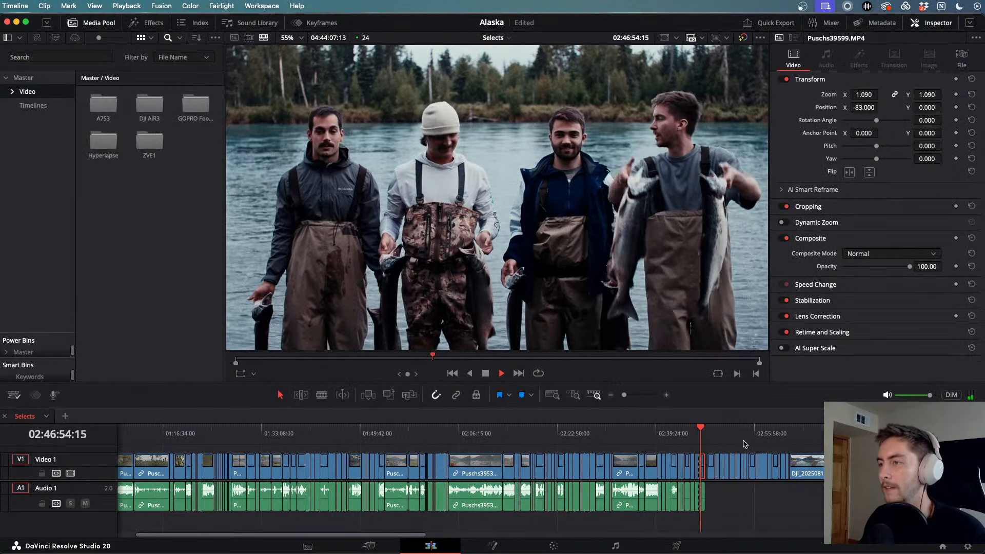
{"action": "scroll", "coordinate": [707, 440], "scroll_direction": "up", "scroll_amount": 6}
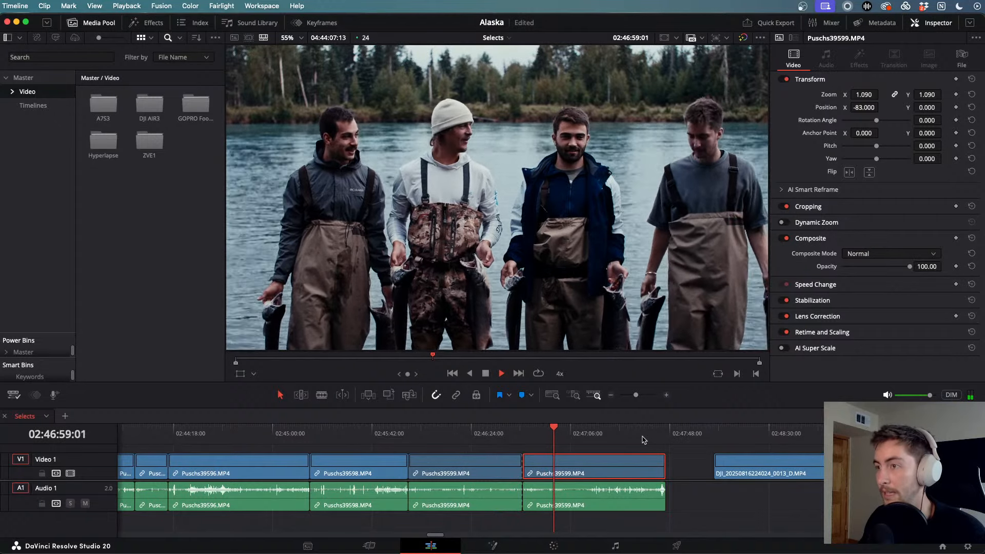
{"action": "key", "text": "l"}
{"action": "key", "text": "l"}
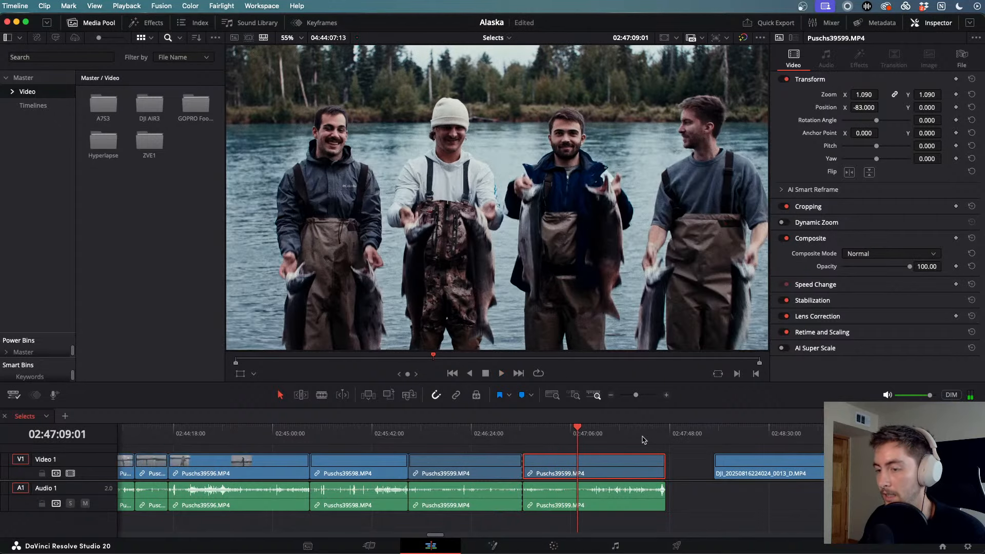
{"action": "key", "text": "j"}
{"action": "key", "text": "l"}
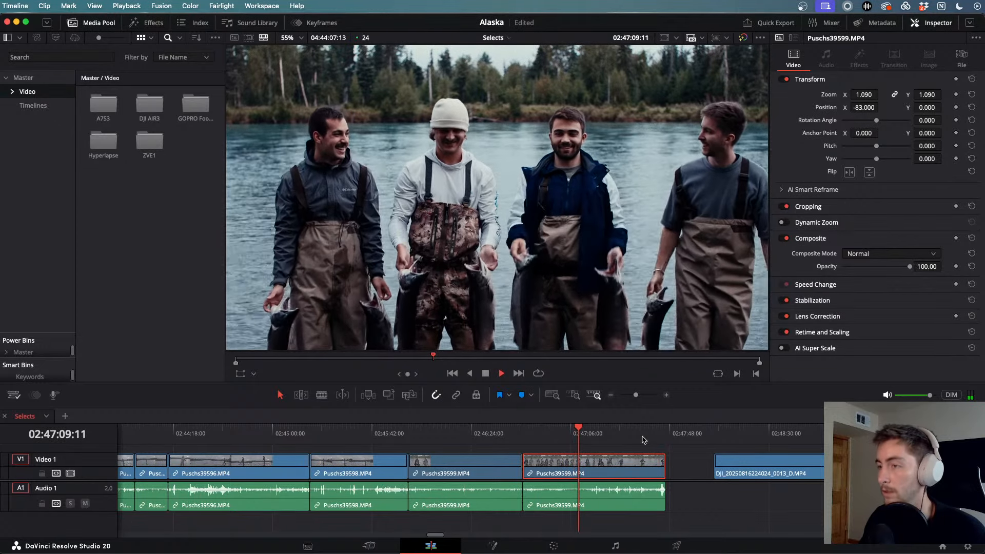
{"action": "left_click", "coordinate": [601, 432]}
{"action": "mouse_move", "coordinate": [602, 433]}
{"action": "left_mouse_down"}
{"action": "mouse_move", "coordinate": [621, 434]}
{"action": "mouse_move", "coordinate": [607, 434]}
{"action": "left_mouse_up"}
{"action": "key", "text": "space"}
{"action": "key", "text": "space"}
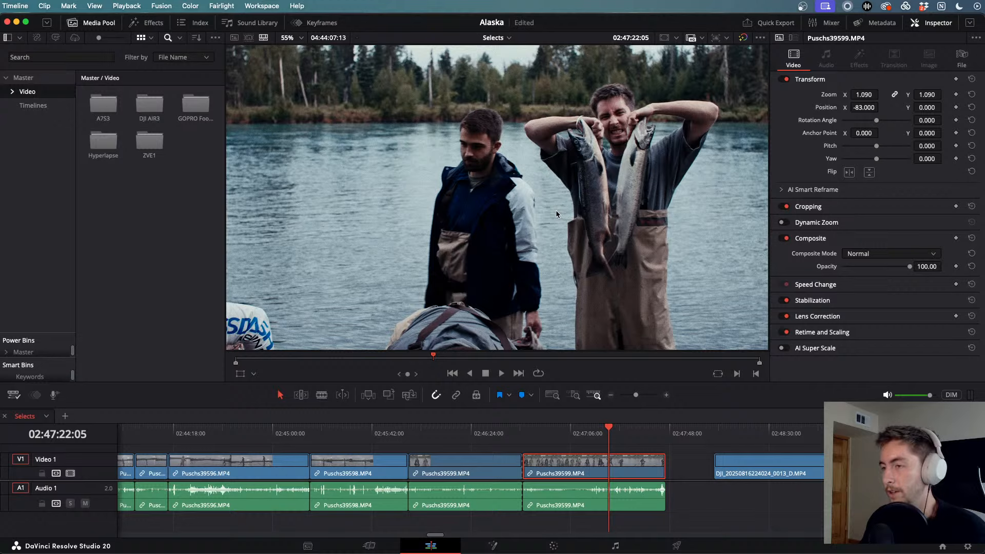
{"action": "mouse_move", "coordinate": [607, 430]}
{"action": "left_mouse_down"}
{"action": "mouse_move", "coordinate": [550, 431]}
{"action": "mouse_move", "coordinate": [636, 441]}
{"action": "mouse_move", "coordinate": [606, 444]}
{"action": "left_mouse_up"}
{"action": "key", "text": "space"}
{"action": "key", "text": "l"}
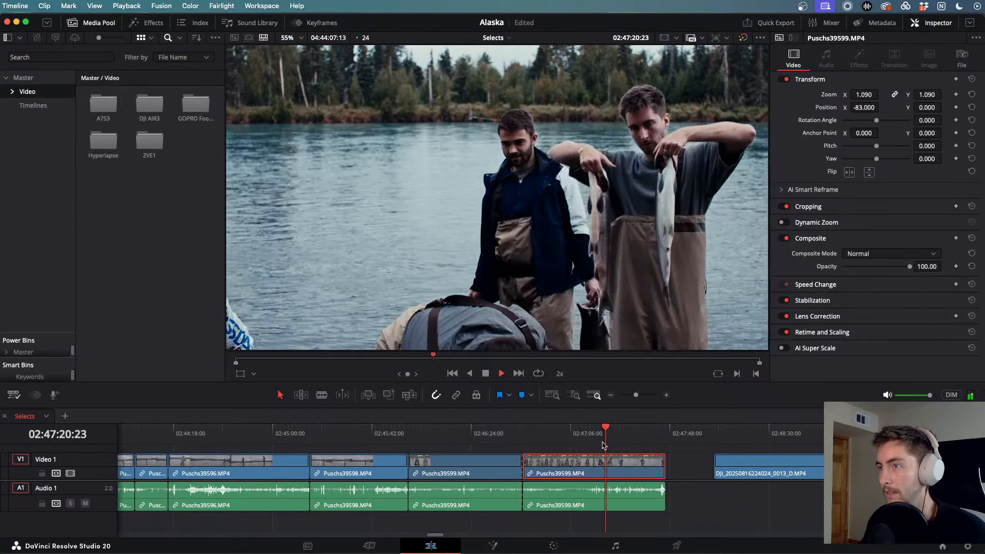
{"action": "key", "text": "j"}
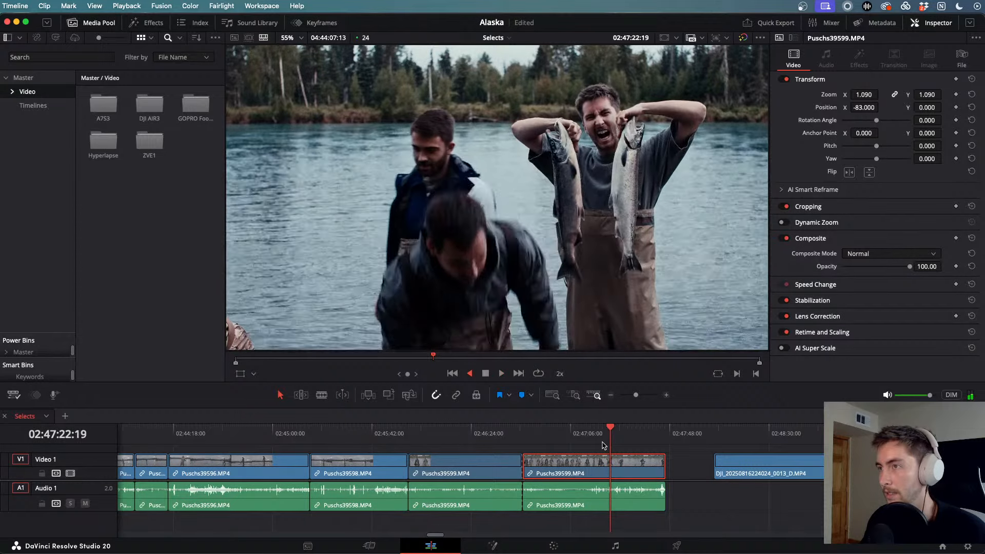
{"action": "key", "text": "space"}
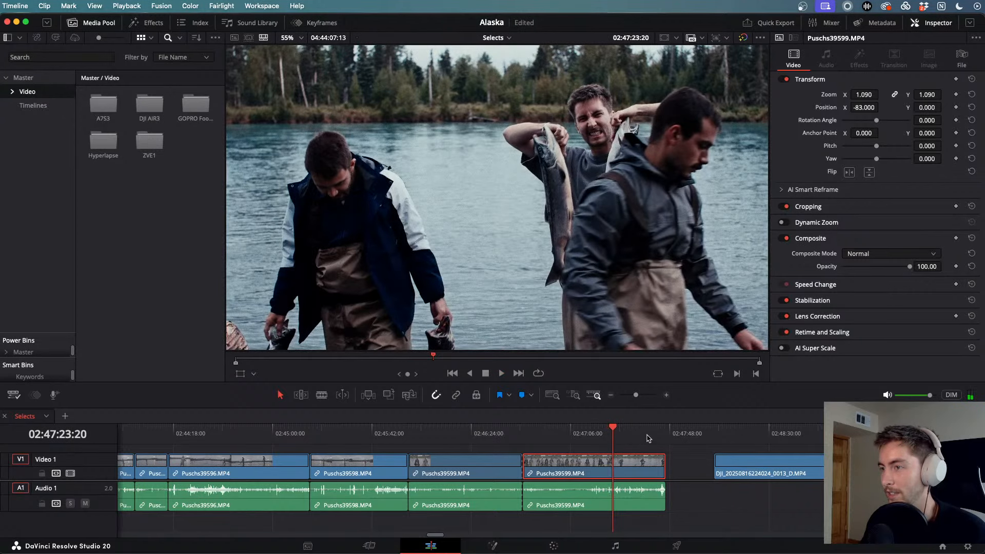
{"action": "left_click", "coordinate": [806, 426]}
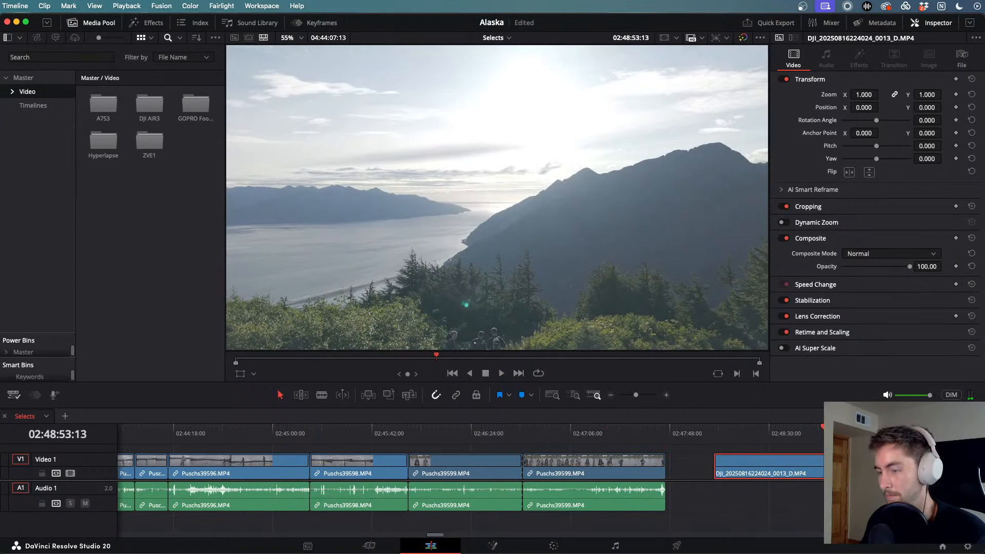
{"action": "scroll", "coordinate": [803, 449], "scroll_direction": "down", "scroll_amount": 5}
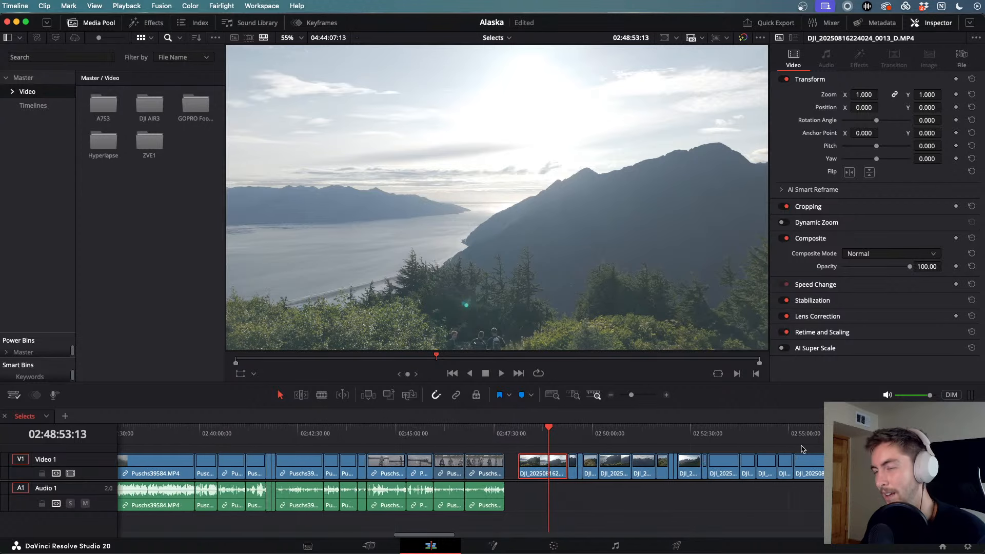
{"action": "left_click_drag", "start_coordinate": [553, 435], "coordinate": [708, 445]}
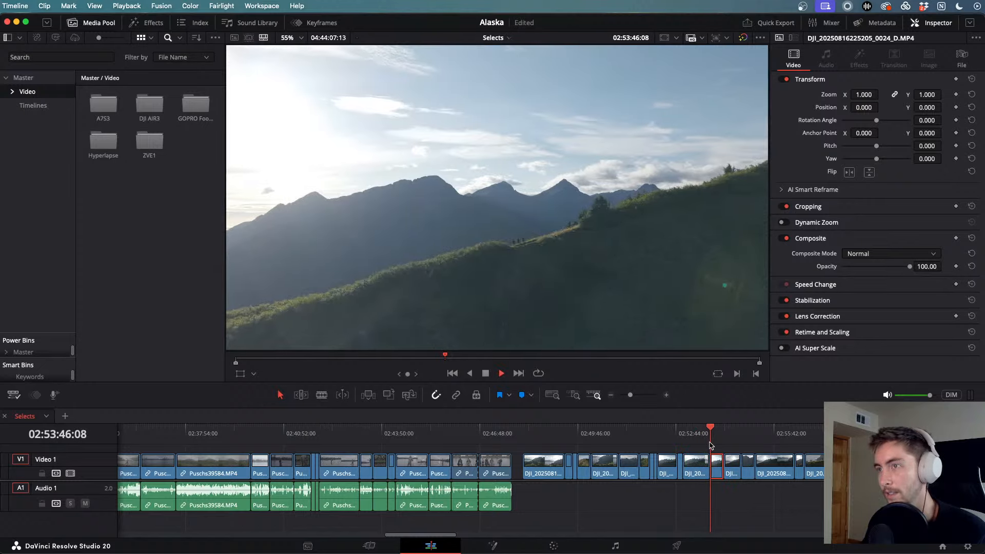
{"action": "scroll", "coordinate": [817, 436], "scroll_direction": "down", "scroll_amount": 6}
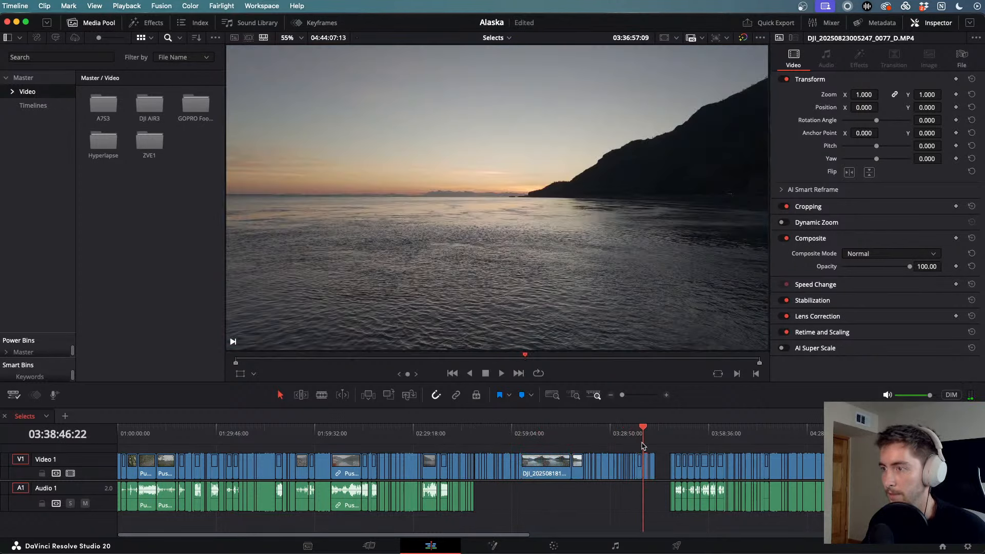
{"action": "scroll", "coordinate": [699, 447], "scroll_direction": "down", "scroll_amount": 5}
{"action": "scroll", "coordinate": [699, 446], "scroll_direction": "up", "scroll_amount": 6}
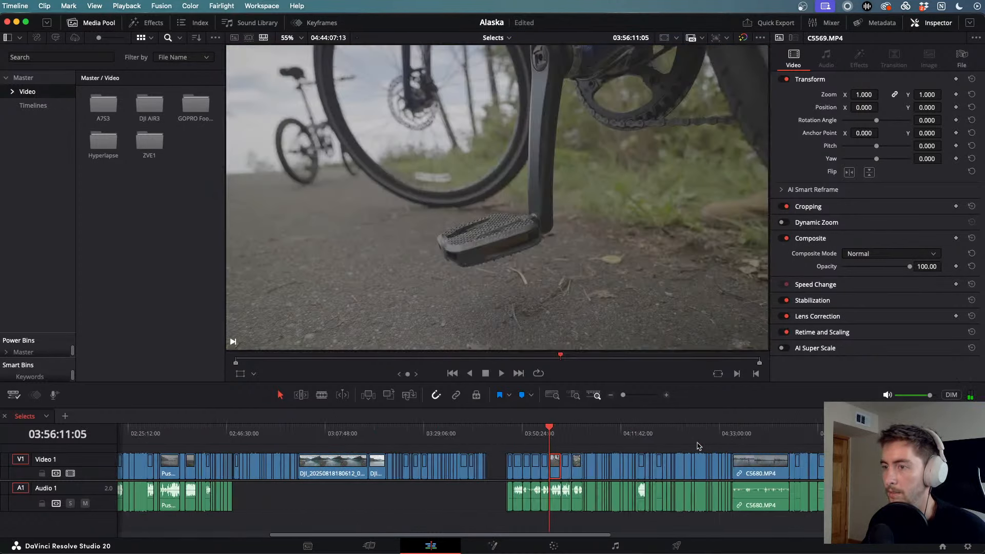
{"action": "left_click_drag", "start_coordinate": [593, 431], "coordinate": [754, 460]}
{"action": "scroll", "coordinate": [753, 460], "scroll_direction": "down", "scroll_amount": 3}
{"action": "scroll", "coordinate": [752, 456], "scroll_direction": "up", "scroll_amount": 2}
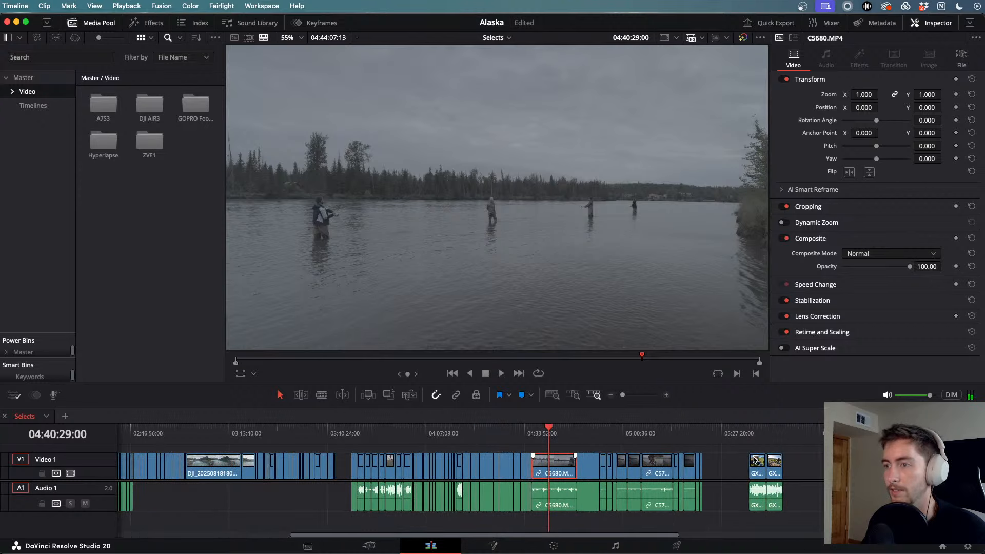
{"action": "left_click_drag", "start_coordinate": [559, 431], "coordinate": [431, 453]}
{"action": "left_click", "coordinate": [550, 545]}
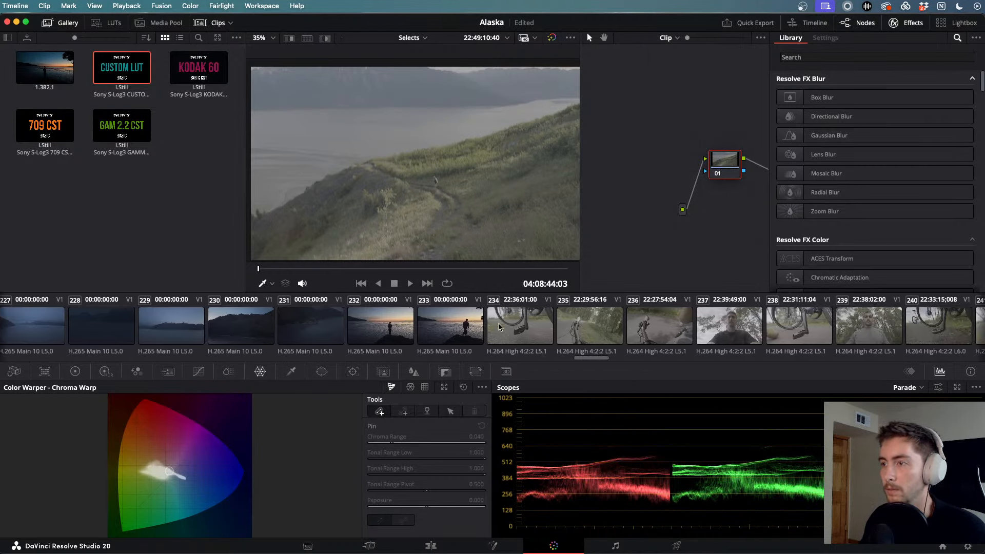
- Paste the DWG, EXP, BALANCE node grade onto bike clip 234 through the last clip
{"action": "left_click", "coordinate": [533, 329]}
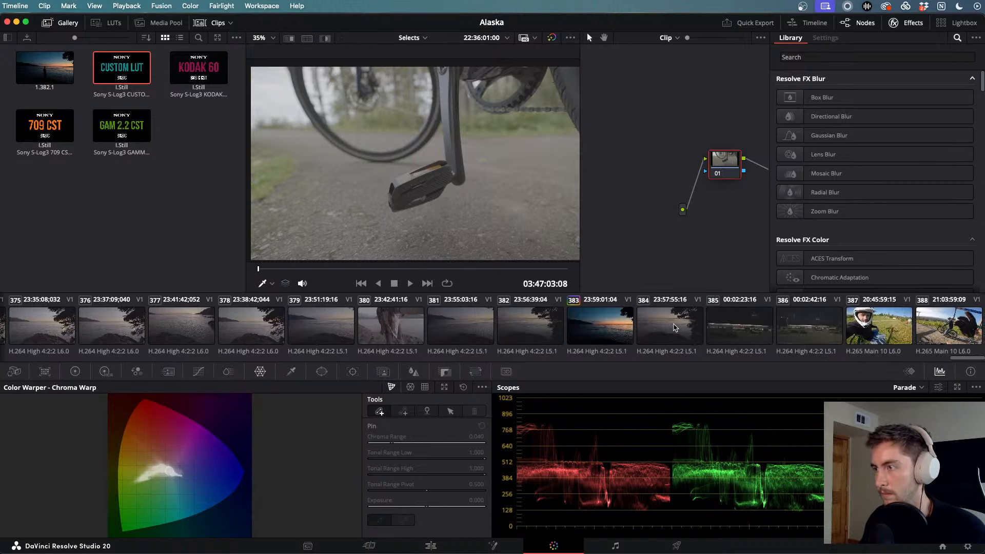
{"action": "key", "text": "super+v"}
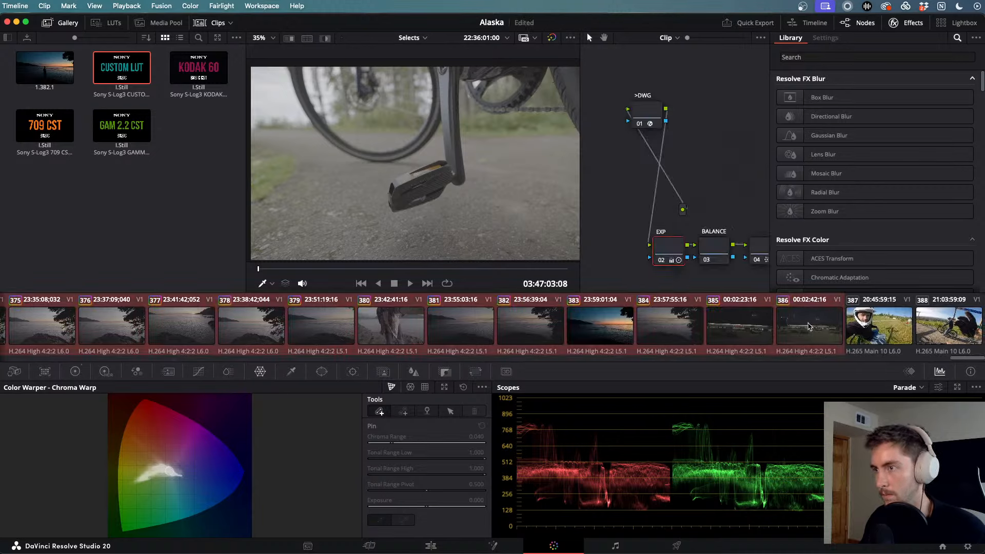
- Review the new grade on clips 381, 377, 378 and 380, briefly playing each
{"action": "left_click", "coordinate": [491, 322]}
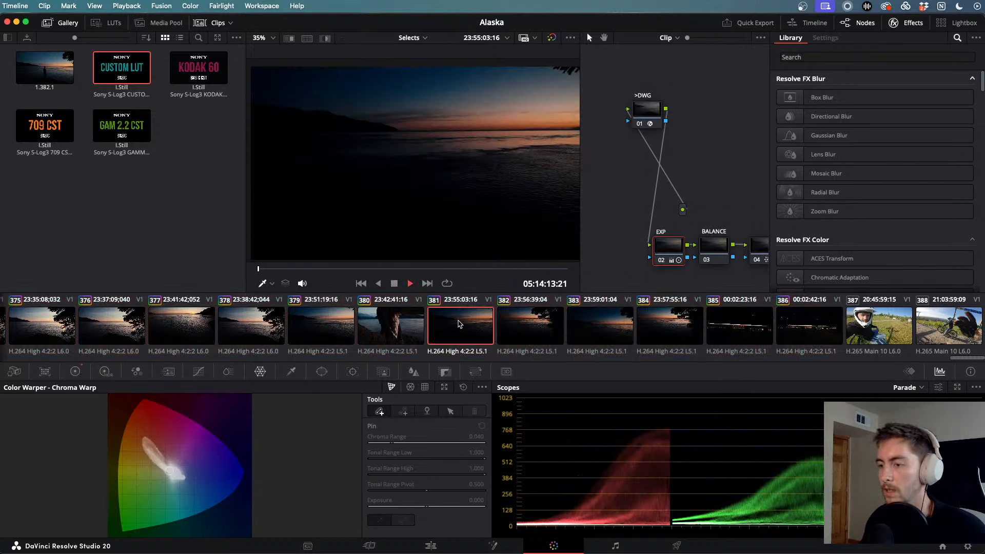
{"action": "scroll", "coordinate": [463, 326], "scroll_direction": "left", "scroll_amount": 1}
{"action": "left_click", "coordinate": [463, 326]}
{"action": "key", "text": "space"}
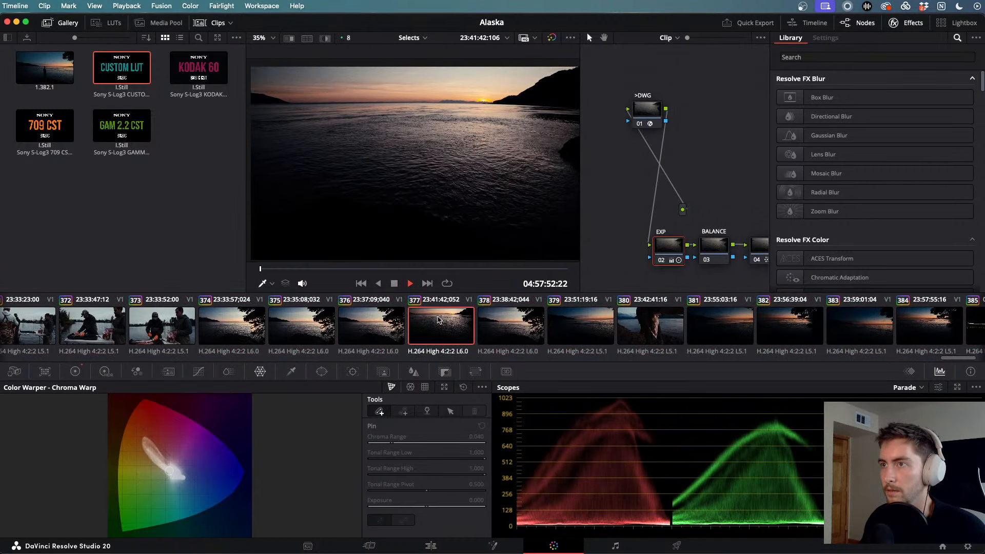
{"action": "scroll", "coordinate": [482, 325], "scroll_direction": "left", "scroll_amount": 5}
{"action": "key", "text": "space"}
{"action": "scroll", "coordinate": [502, 324], "scroll_direction": "right", "scroll_amount": 4}
{"action": "left_click", "coordinate": [588, 322]}
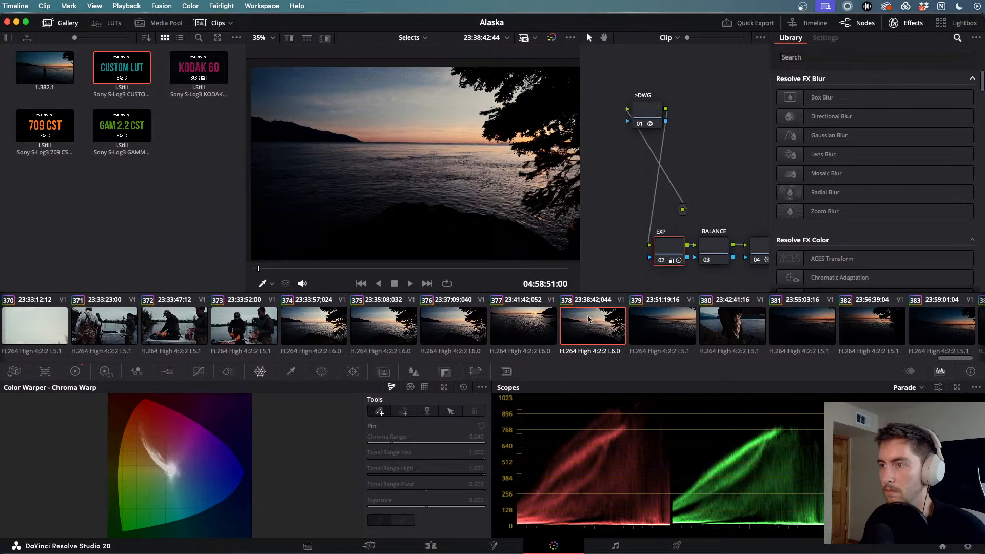
{"action": "key", "text": "space"}
{"action": "scroll", "coordinate": [588, 319], "scroll_direction": "right", "scroll_amount": 1}
{"action": "scroll", "coordinate": [588, 319], "scroll_direction": "left", "scroll_amount": 1}
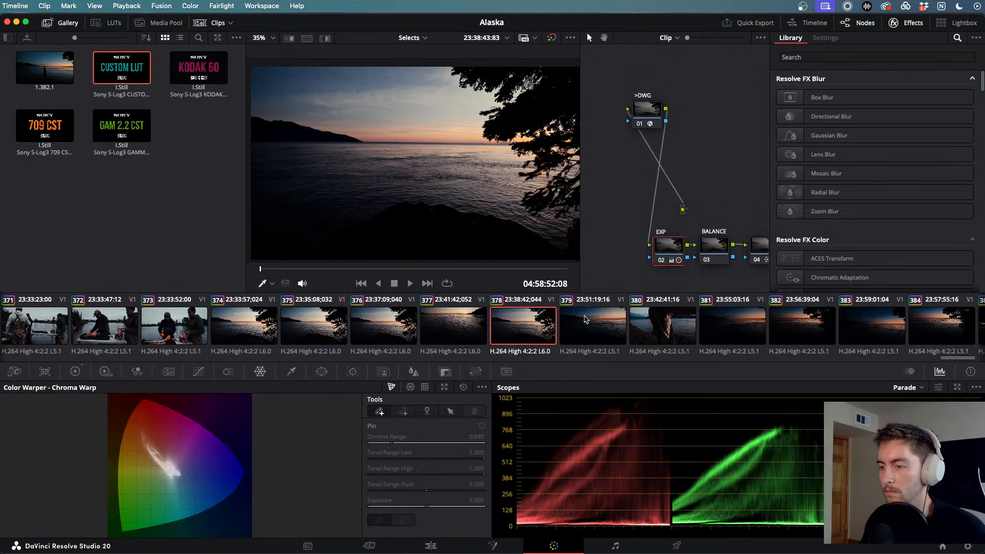
{"action": "left_click", "coordinate": [663, 327]}
{"action": "key", "text": "space"}
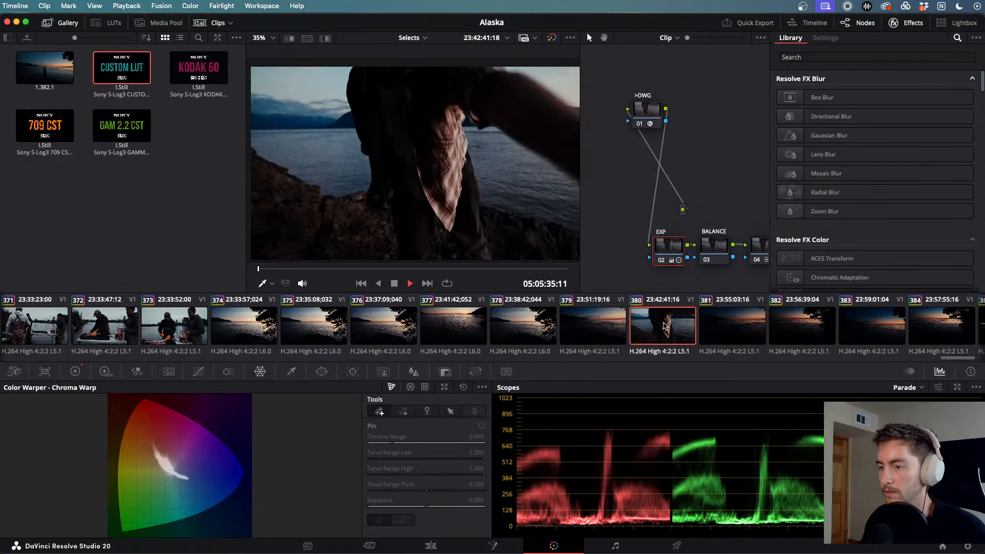
{"action": "scroll", "coordinate": [492, 336], "scroll_direction": "right", "scroll_amount": 2}
{"action": "scroll", "coordinate": [491, 334], "scroll_direction": "left", "scroll_amount": 10}
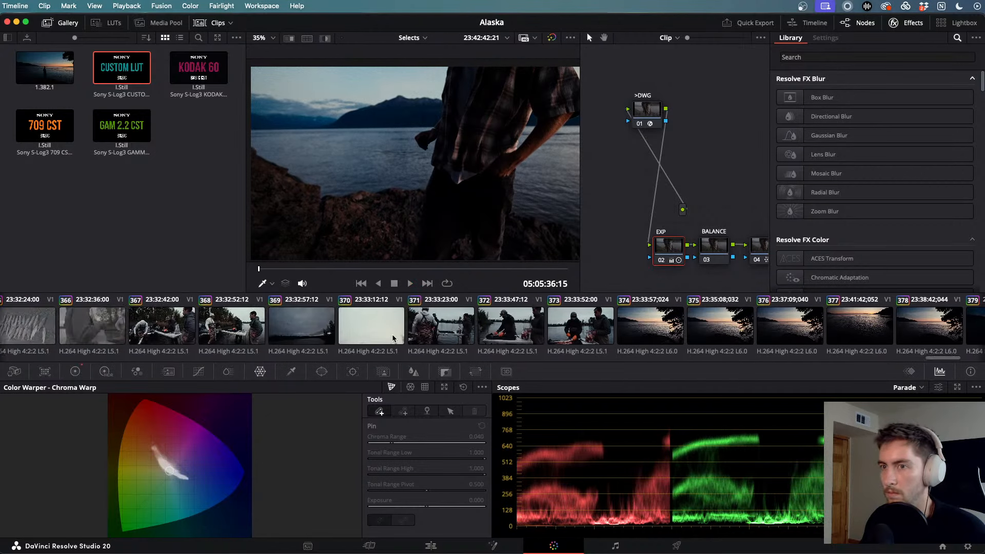
- Check the grade on fishing clips 365, 358, fish close-up 359 and salmon clips 360–361
{"action": "left_click", "coordinate": [494, 334]}
{"action": "scroll", "coordinate": [495, 334], "scroll_direction": "right", "scroll_amount": 10}
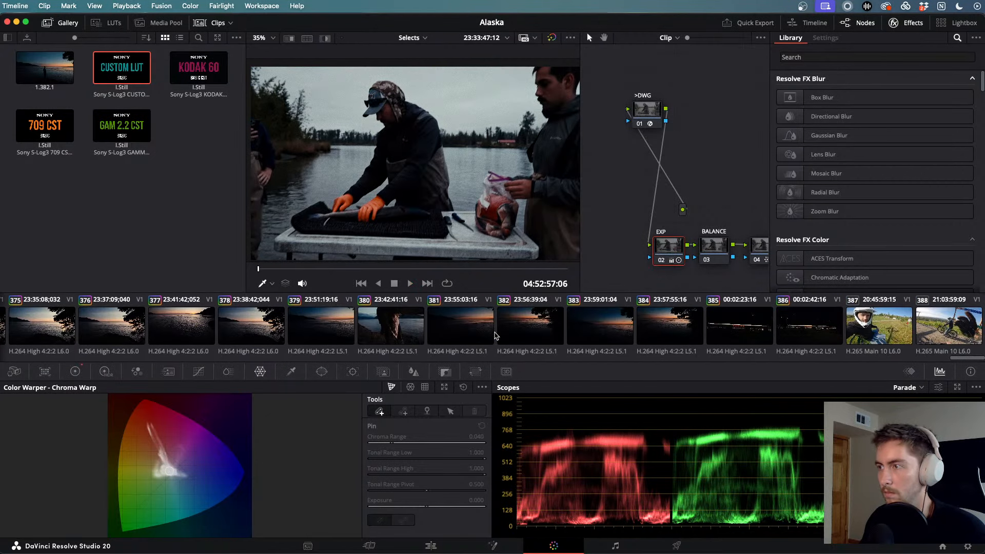
{"action": "scroll", "coordinate": [494, 336], "scroll_direction": "left", "scroll_amount": 10}
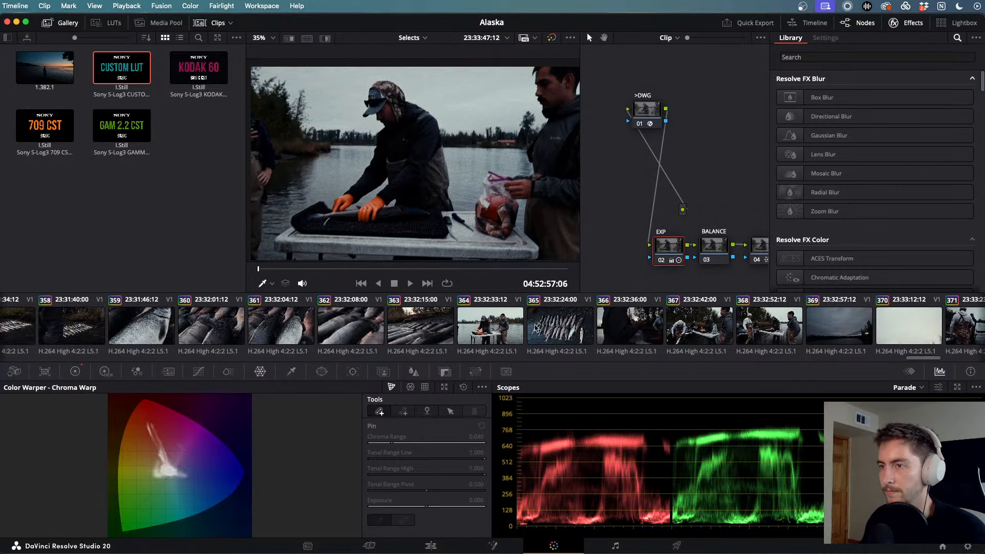
{"action": "left_click", "coordinate": [535, 328]}
{"action": "scroll", "coordinate": [477, 325], "scroll_direction": "left", "scroll_amount": 5}
{"action": "left_click", "coordinate": [477, 322]}
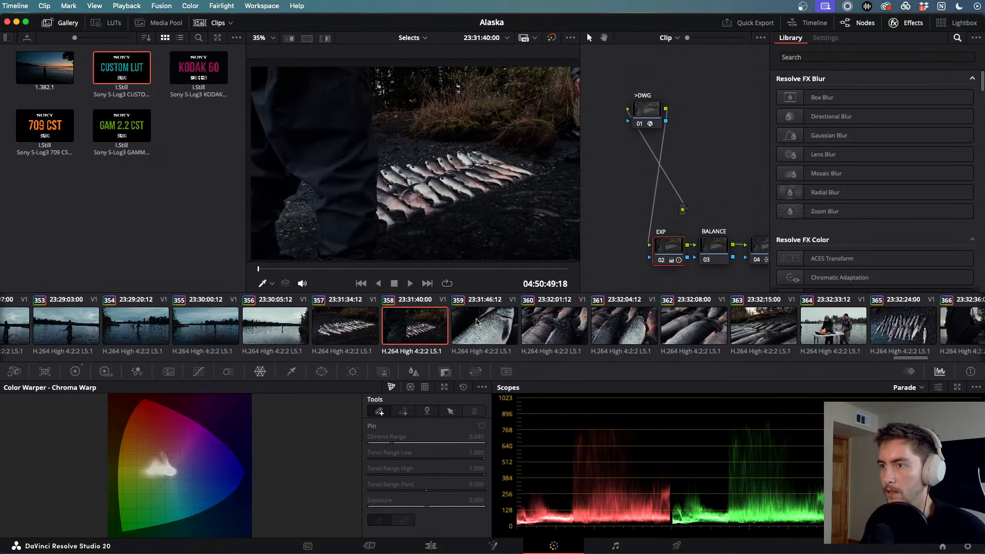
{"action": "left_click", "coordinate": [482, 323]}
{"action": "key", "text": "space"}
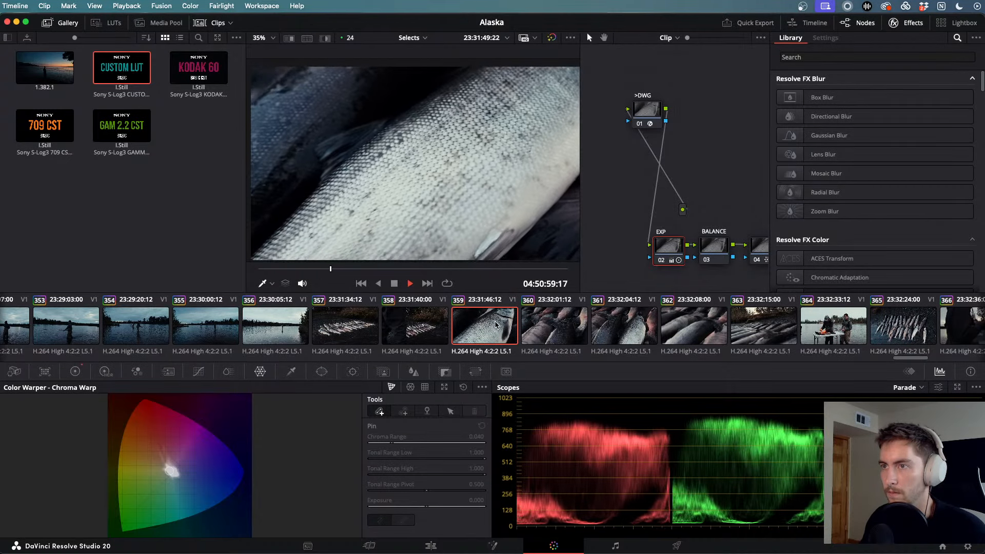
{"action": "scroll", "coordinate": [527, 319], "scroll_direction": "left", "scroll_amount": 1}
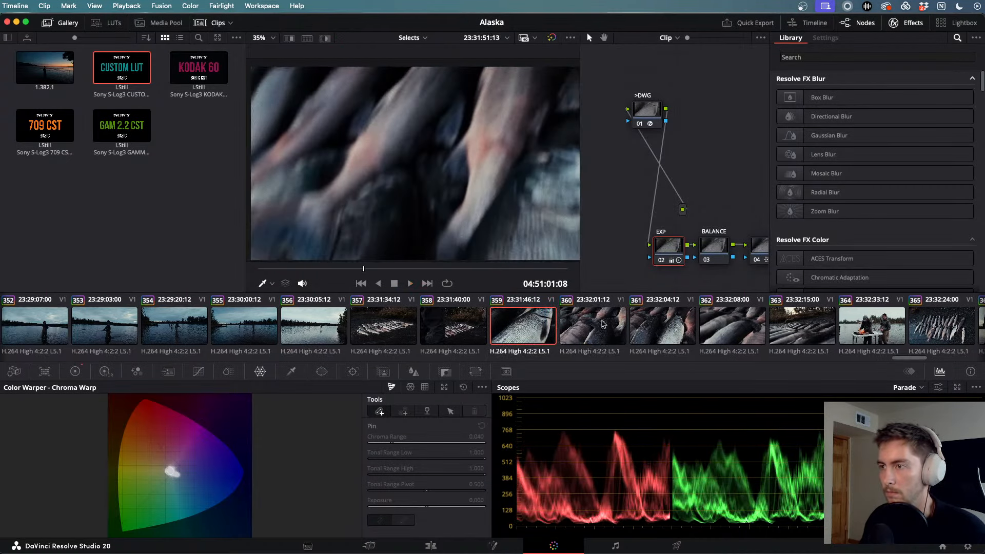
{"action": "left_click", "coordinate": [609, 323]}
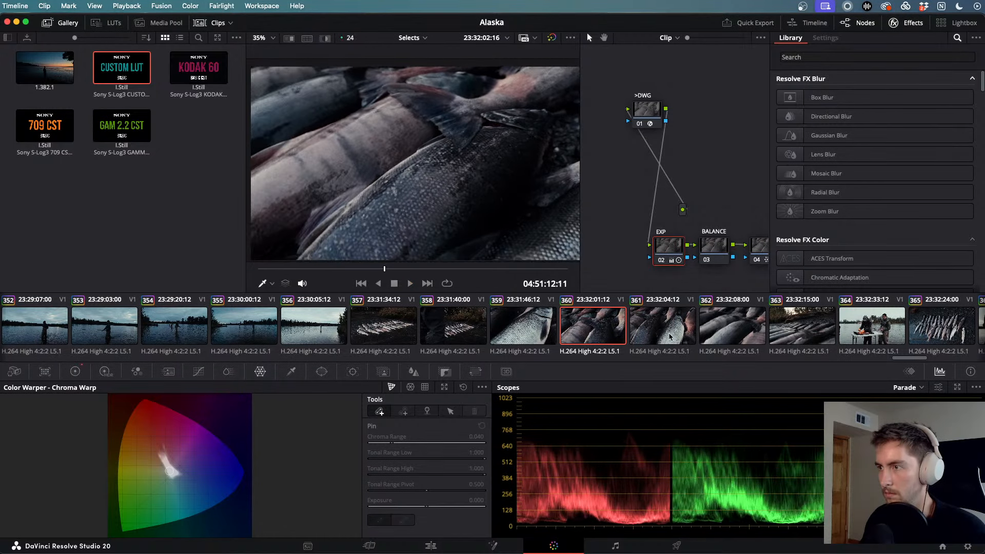
{"action": "left_click", "coordinate": [669, 335]}
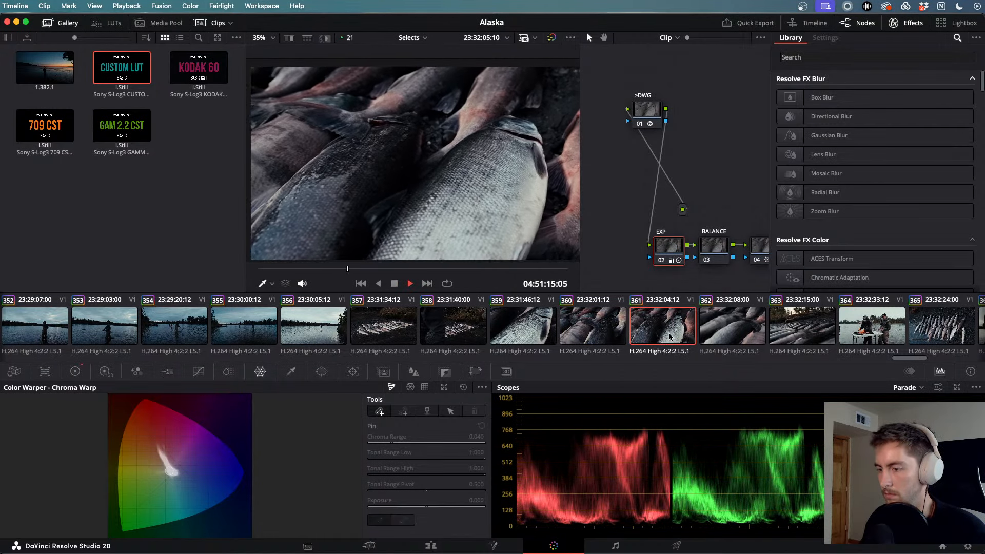
{"action": "key", "text": "space"}
- Check clip 365 and lake clip 340, then show glacier clip 337 in full-screen playback
{"action": "left_click", "coordinate": [774, 329]}
{"action": "scroll", "coordinate": [594, 311], "scroll_direction": "left", "scroll_amount": 15}
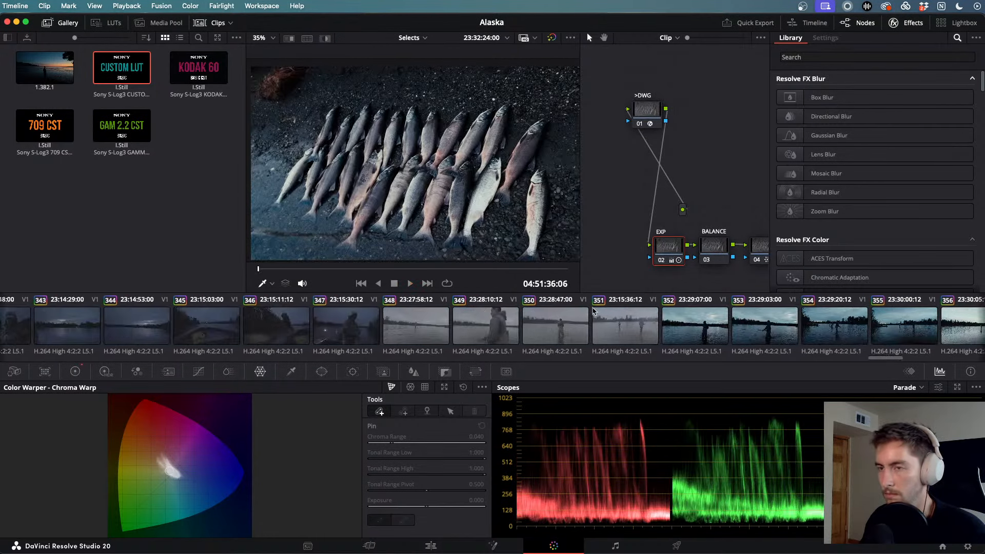
{"action": "scroll", "coordinate": [594, 310], "scroll_direction": "left", "scroll_amount": 10}
{"action": "left_click", "coordinate": [482, 331]}
{"action": "key", "text": "space"}
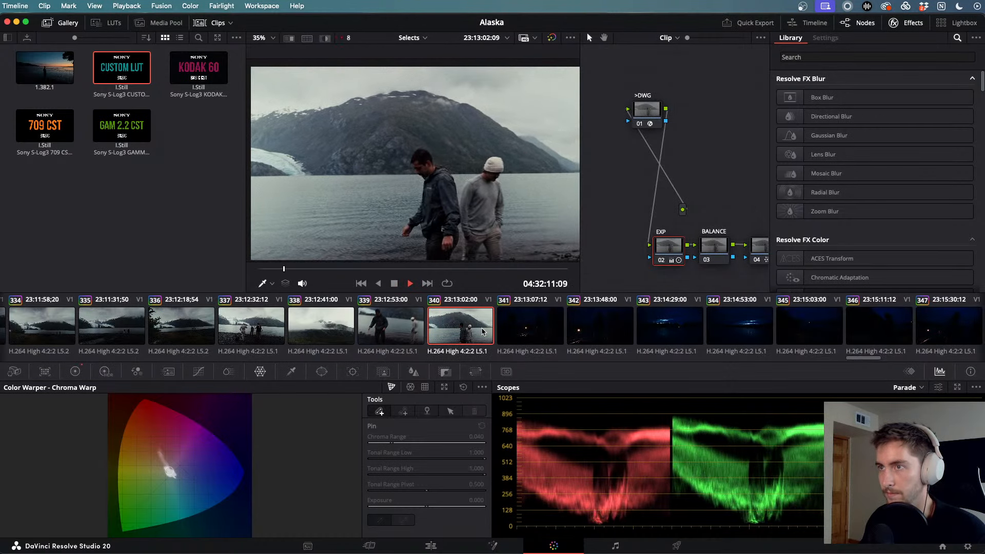
{"action": "scroll", "coordinate": [410, 328], "scroll_direction": "left", "scroll_amount": 1}
{"action": "left_click", "coordinate": [326, 327]}
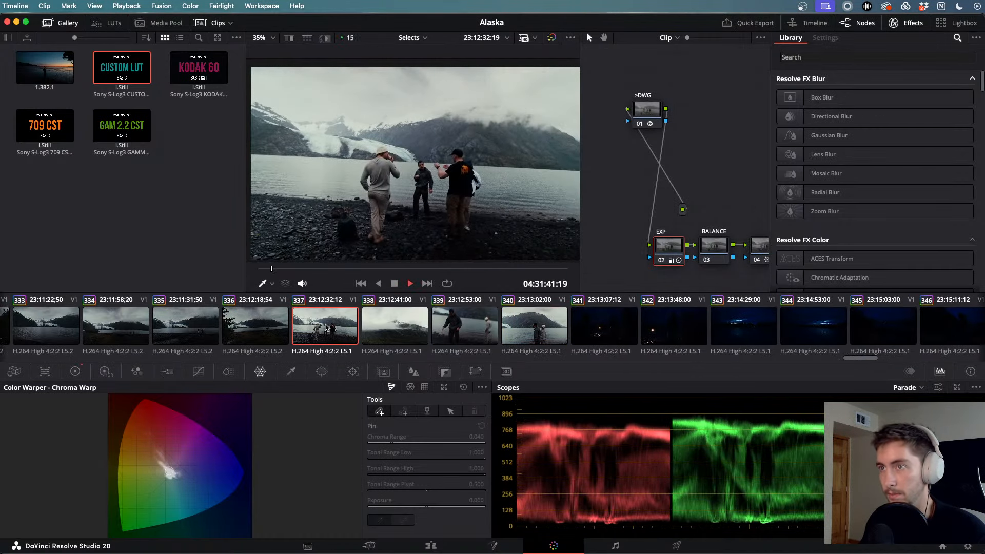
{"action": "key", "text": "super+f"}
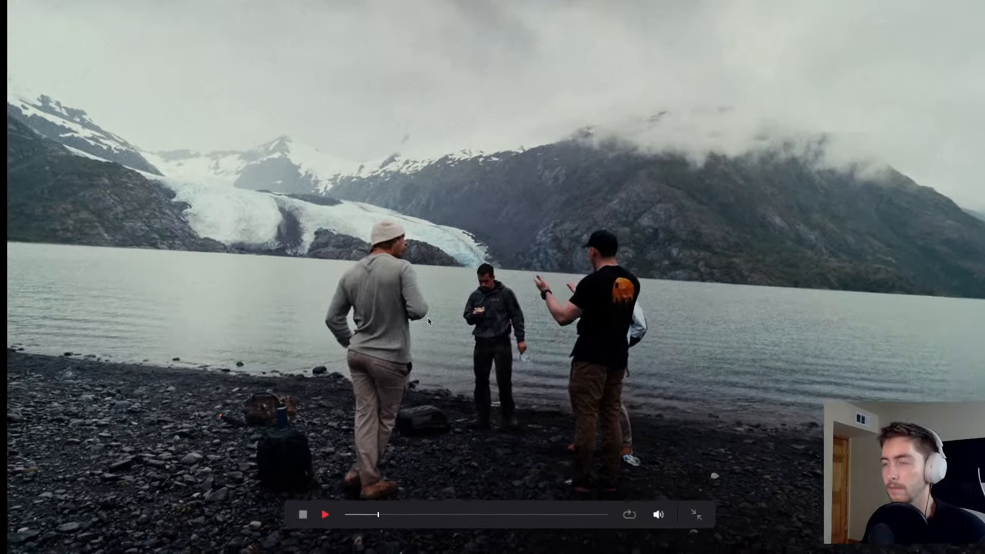
- Exit full screen and play clip 322 full screen to check its grade
{"action": "key", "text": "super+f"}
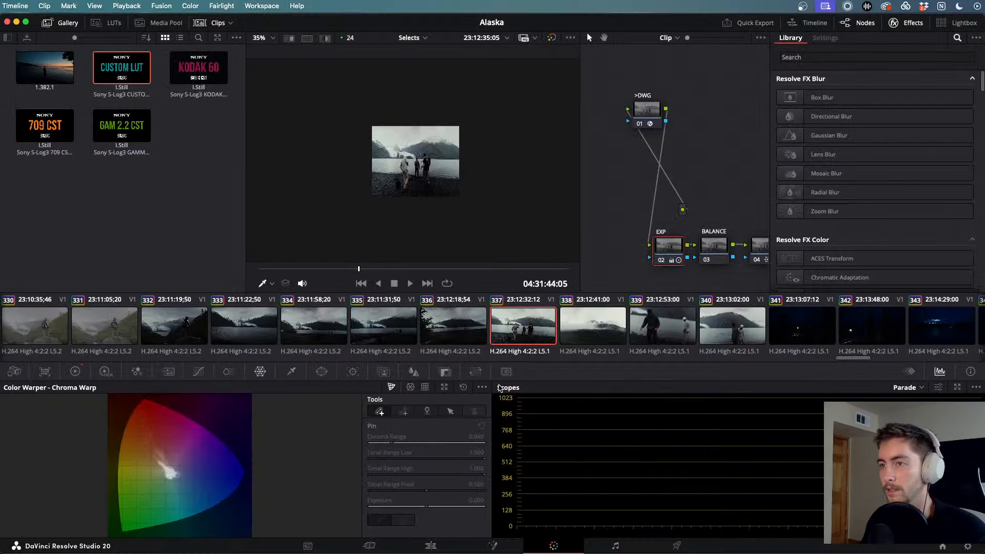
{"action": "scroll", "coordinate": [420, 335], "scroll_direction": "left", "scroll_amount": 10}
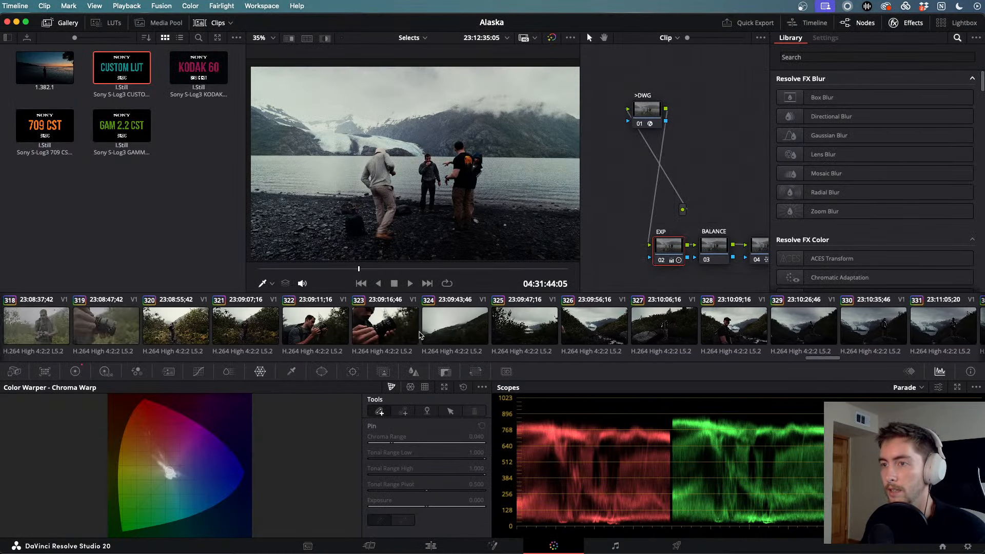
{"action": "scroll", "coordinate": [419, 335], "scroll_direction": "left", "scroll_amount": 3}
{"action": "left_click", "coordinate": [548, 329]}
{"action": "key", "text": "super+f"}
{"action": "key", "text": "space"}
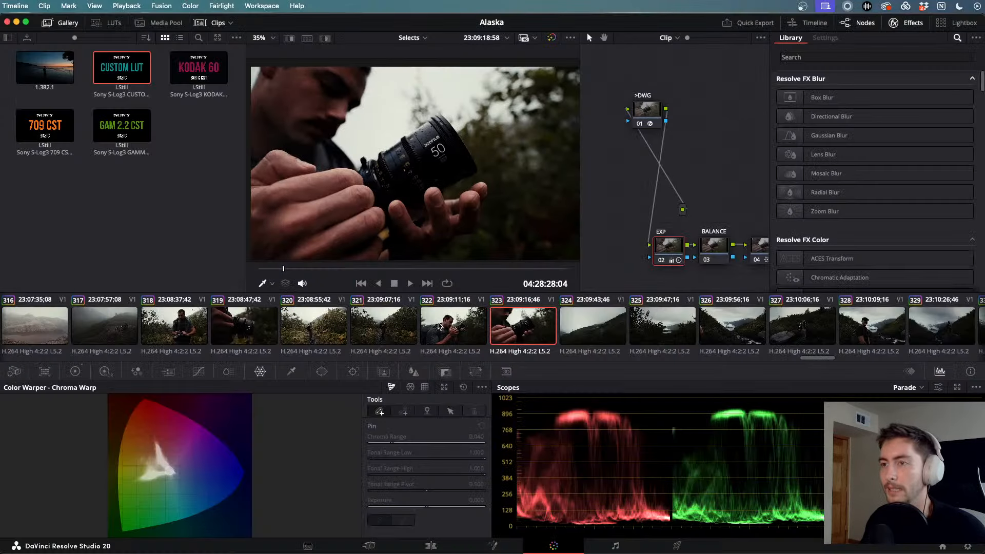
- Select forest hiker clip 321, then go to the Edit page's Selects timeline at its start
{"action": "scroll", "coordinate": [438, 326], "scroll_direction": "left", "scroll_amount": 2}
{"action": "left_click", "coordinate": [461, 329]}
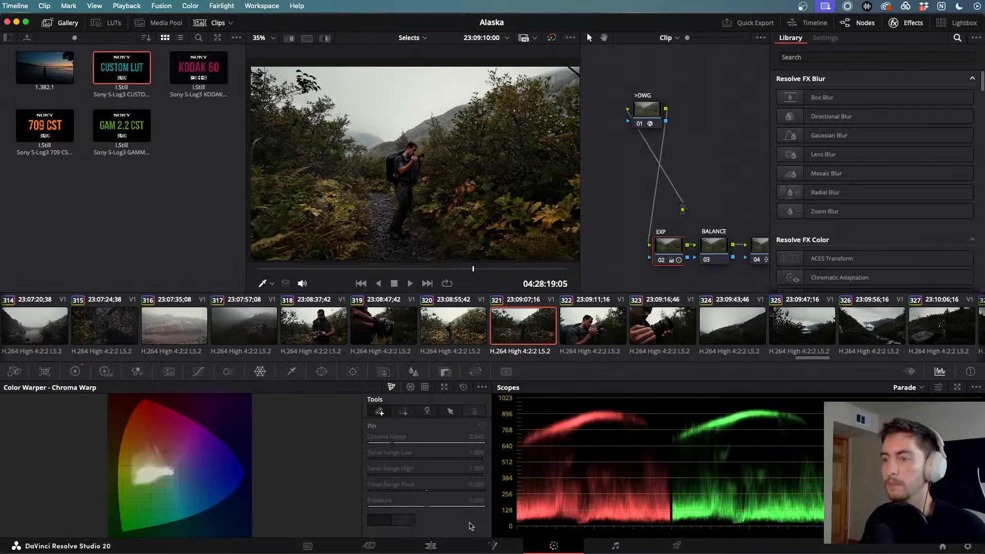
{"action": "left_click", "coordinate": [431, 544]}
{"action": "left_click_drag", "start_coordinate": [676, 441], "coordinate": [26, 468]}
- Scrub the Selects timeline to the DJI aerial mountain clip, zoom in, and load it on the Color page
{"action": "left_click_drag", "start_coordinate": [212, 440], "coordinate": [894, 441]}
{"action": "scroll", "coordinate": [887, 441], "scroll_direction": "right", "scroll_amount": 5}
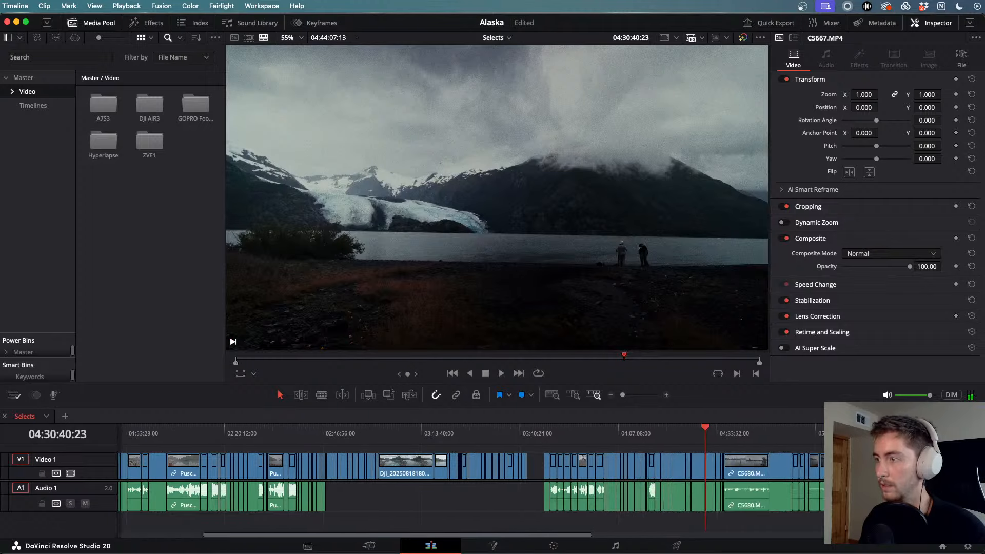
{"action": "left_click_drag", "start_coordinate": [678, 435], "coordinate": [300, 458]}
{"action": "key", "text": "super+equal"}
{"action": "key", "text": "super+equal"}
{"action": "key", "text": "super+equal"}
{"action": "key", "text": "super+equal"}
{"action": "key", "text": "super+equal"}
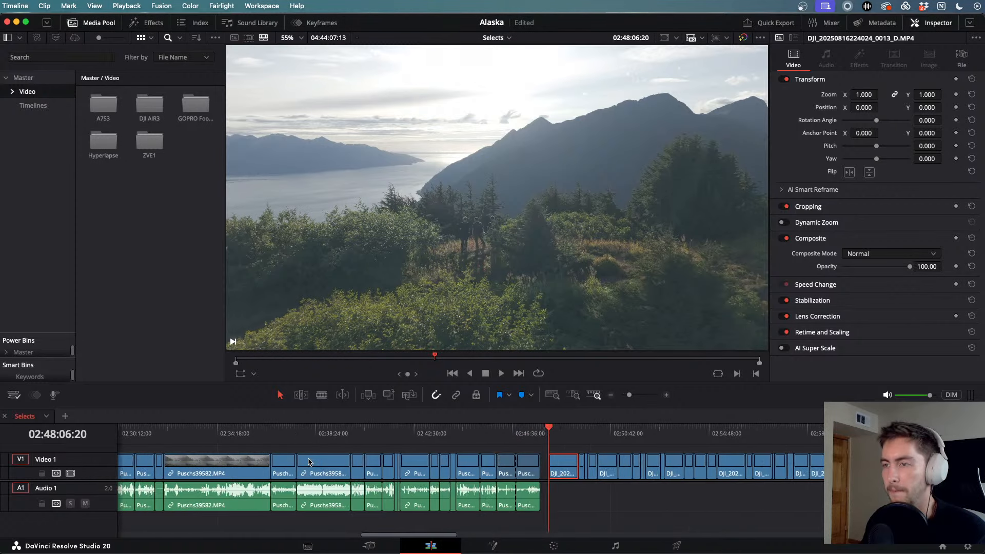
{"action": "left_click", "coordinate": [550, 547]}
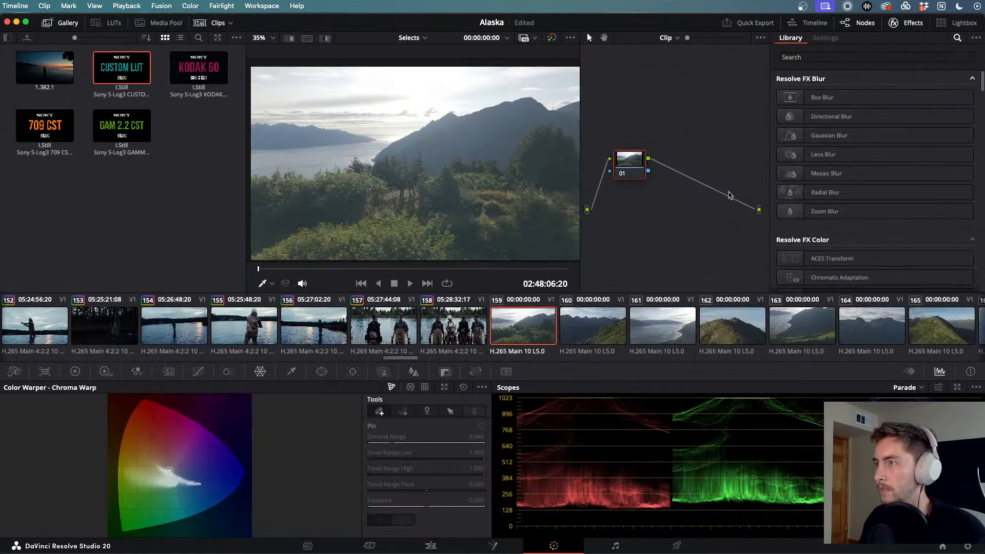
- Hide the Effects panel and add serial nodes after node 01 in the node graph
{"action": "left_click", "coordinate": [908, 23]}
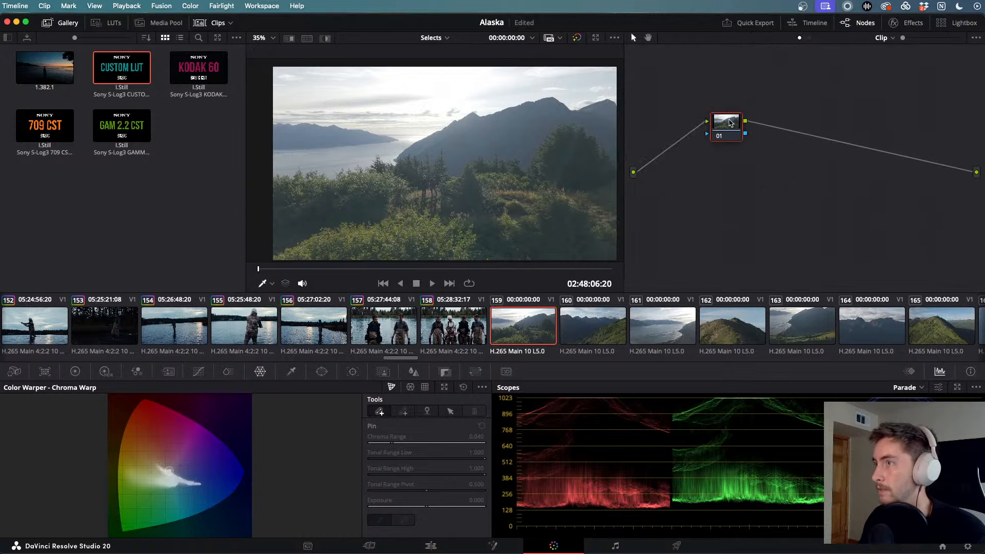
{"action": "left_click_drag", "start_coordinate": [730, 123], "coordinate": [688, 154]}
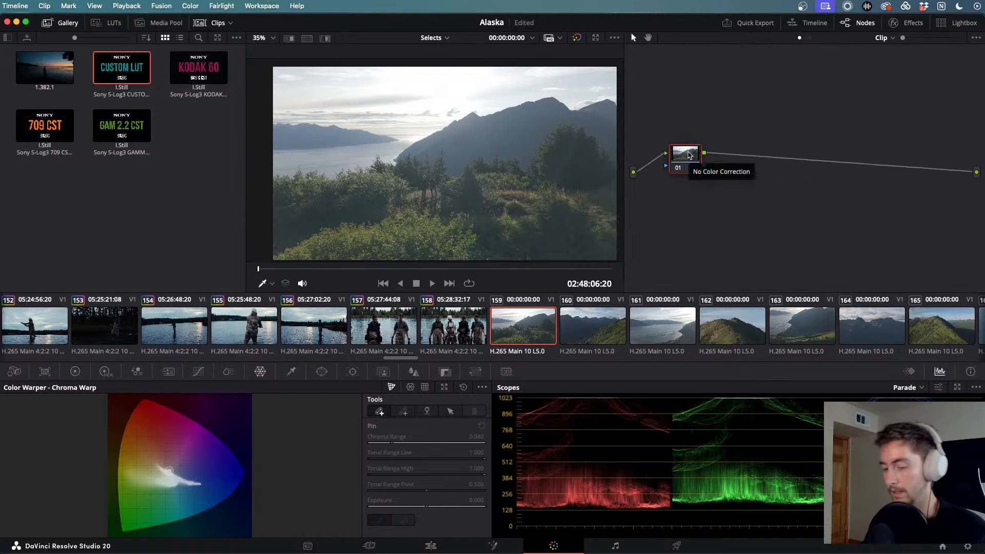
{"action": "key", "text": "alt+s"}
{"action": "key", "text": "alt+s"}
{"action": "key", "text": "alt+s"}
{"action": "key", "text": "alt+s"}
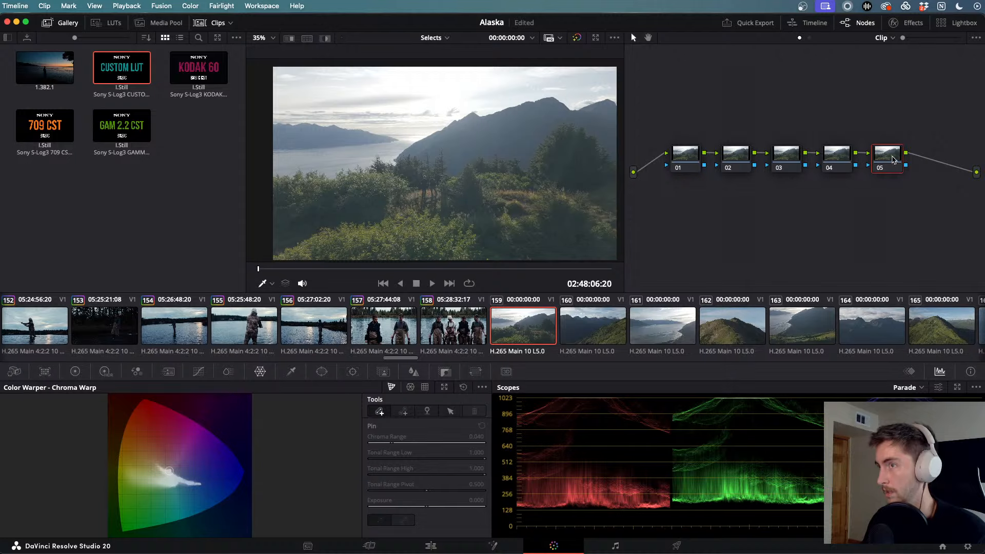
- Apply the DJI Air 3 D-Log M to Rec.709 LUT from the DJI LUT folder to node 05
{"action": "left_click", "coordinate": [114, 24]}
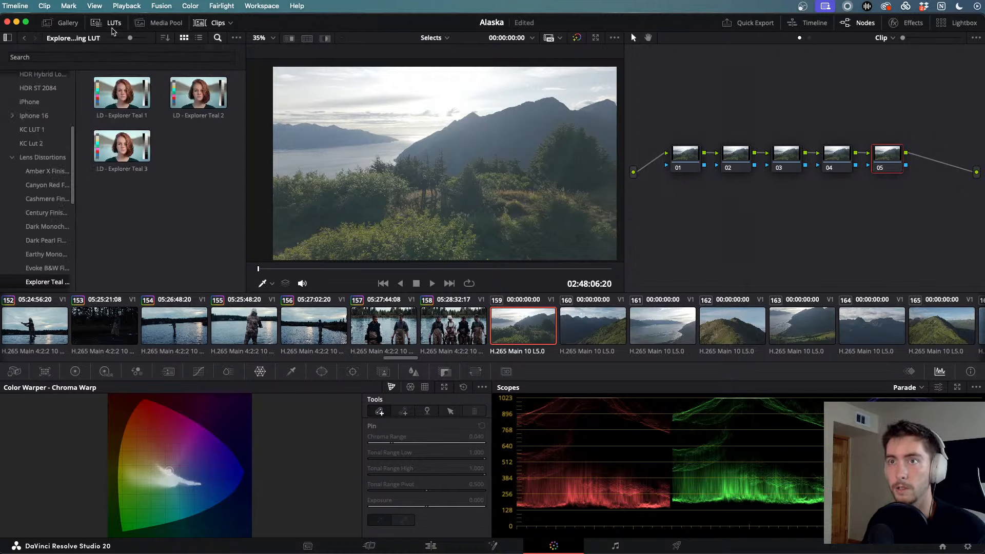
{"action": "scroll", "coordinate": [49, 193], "scroll_direction": "up", "scroll_amount": 5}
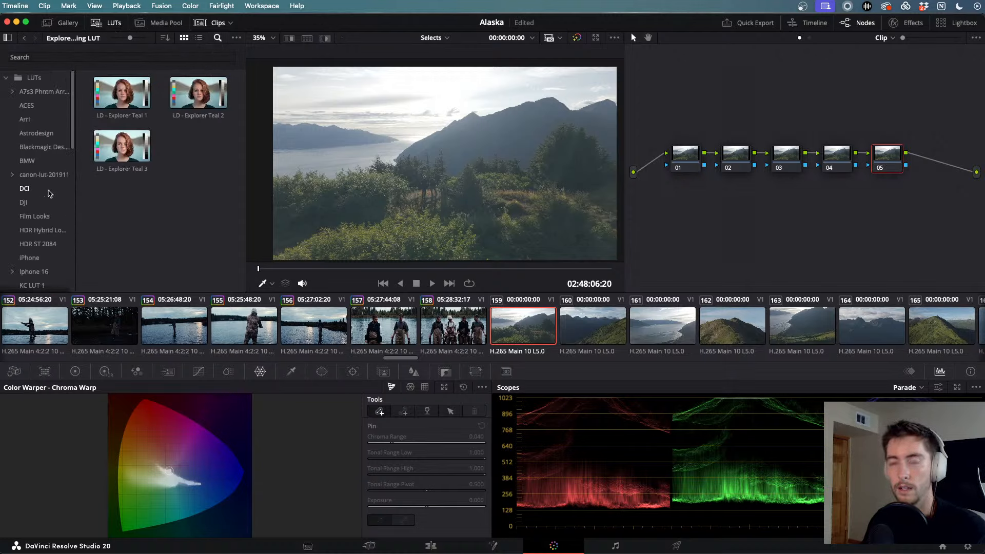
{"action": "scroll", "coordinate": [50, 193], "scroll_direction": "down", "scroll_amount": 1}
{"action": "left_click", "coordinate": [50, 190]}
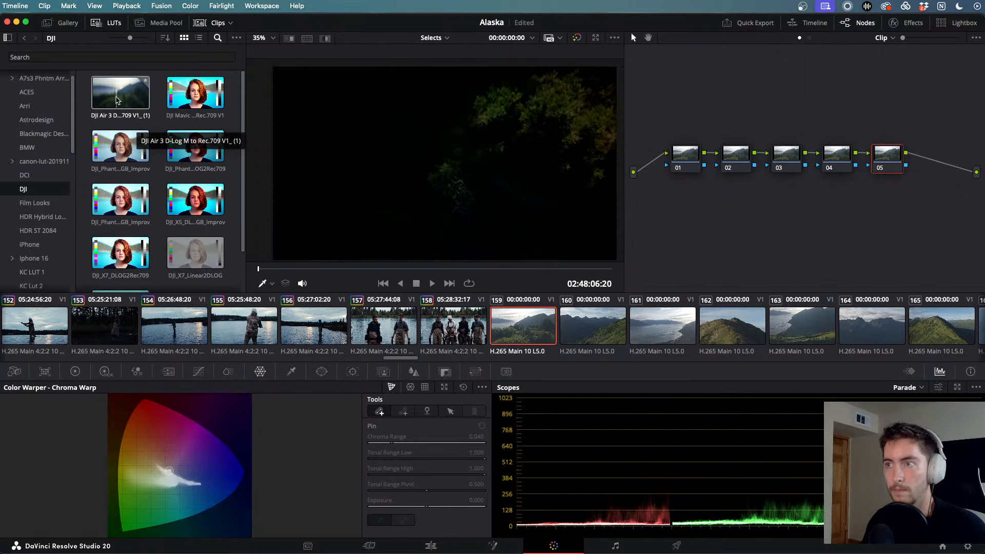
{"action": "left_click_drag", "start_coordinate": [121, 95], "coordinate": [884, 163]}
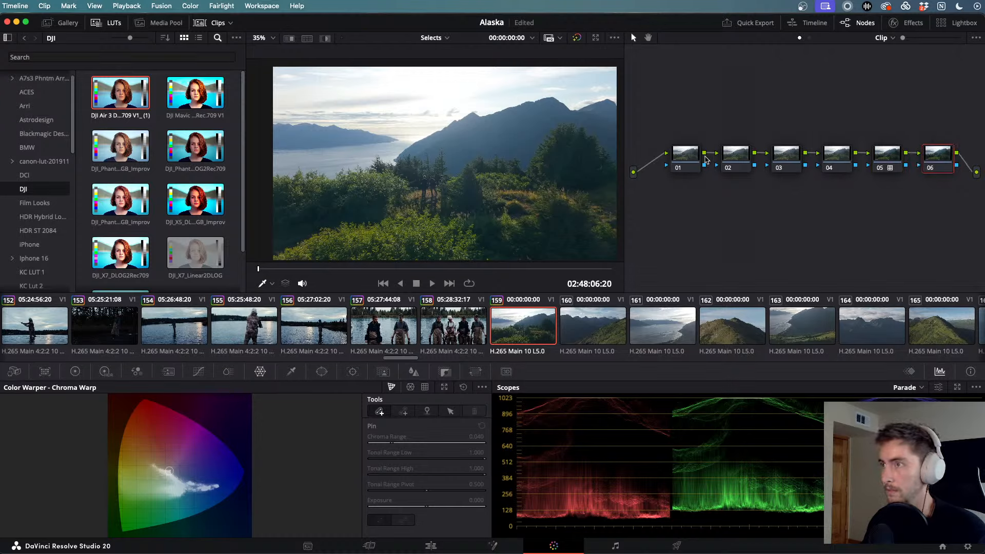
{"action": "left_click", "coordinate": [405, 326]}
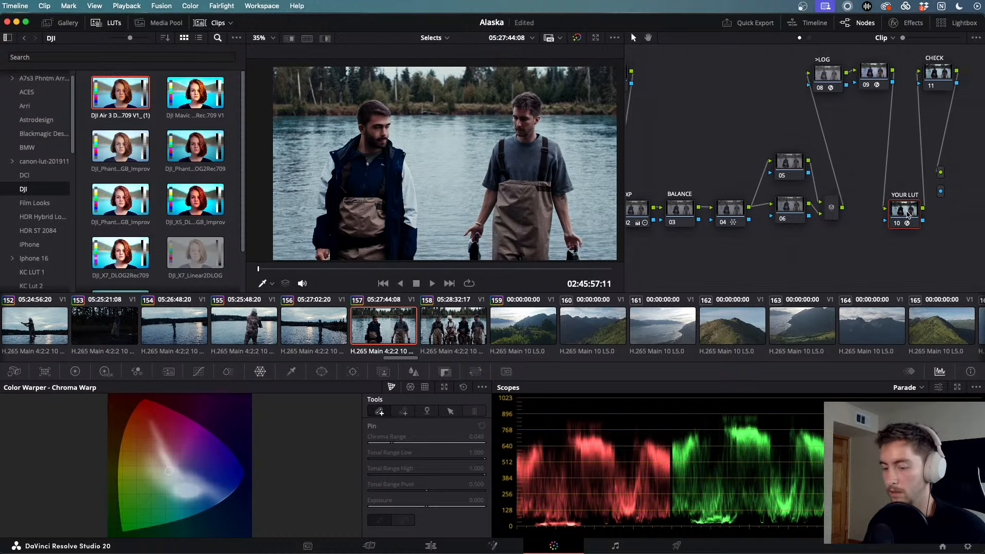
{"action": "left_click", "coordinate": [513, 339]}
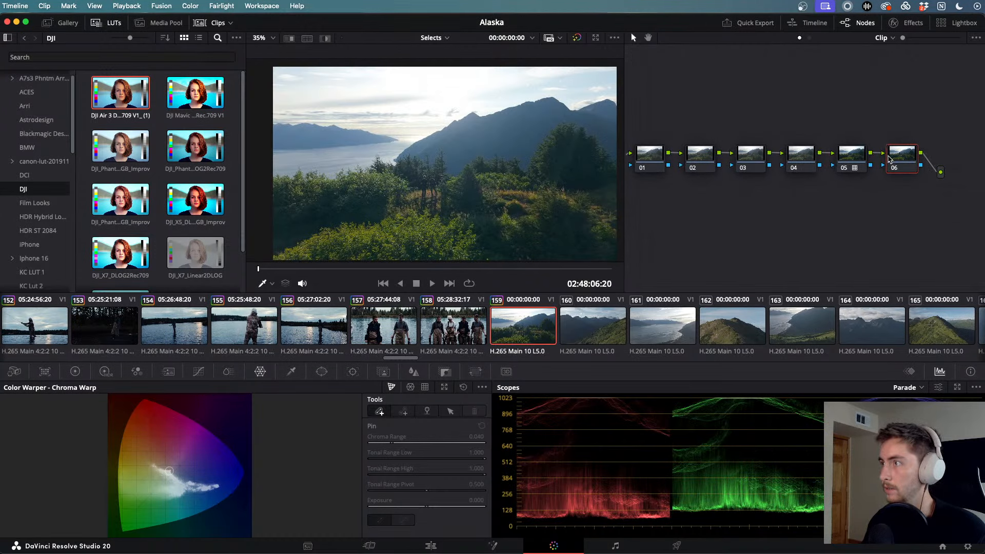
- Play the aerial clip forward and in reverse to review its grade
{"action": "key", "text": "space"}
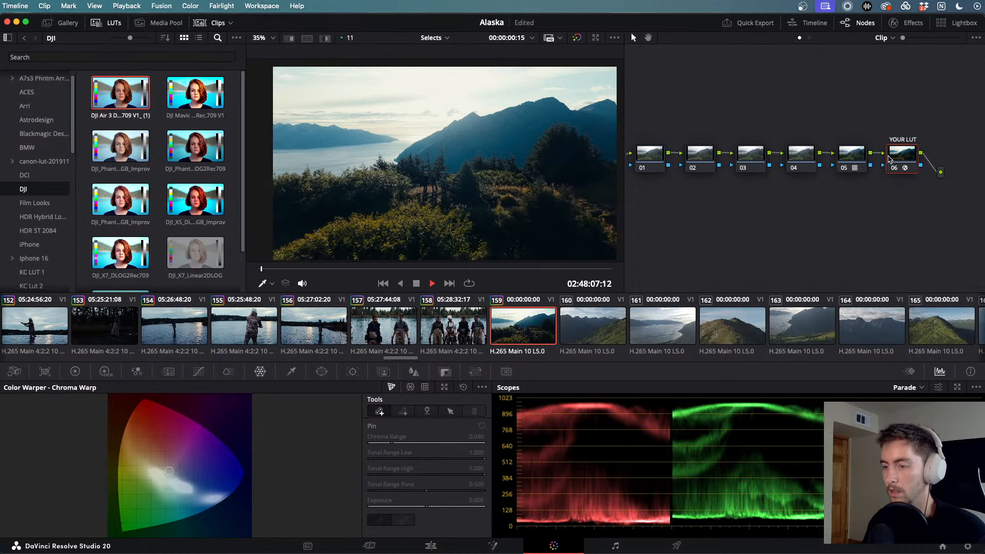
{"action": "key", "text": "j"}
{"action": "key", "text": "j"}
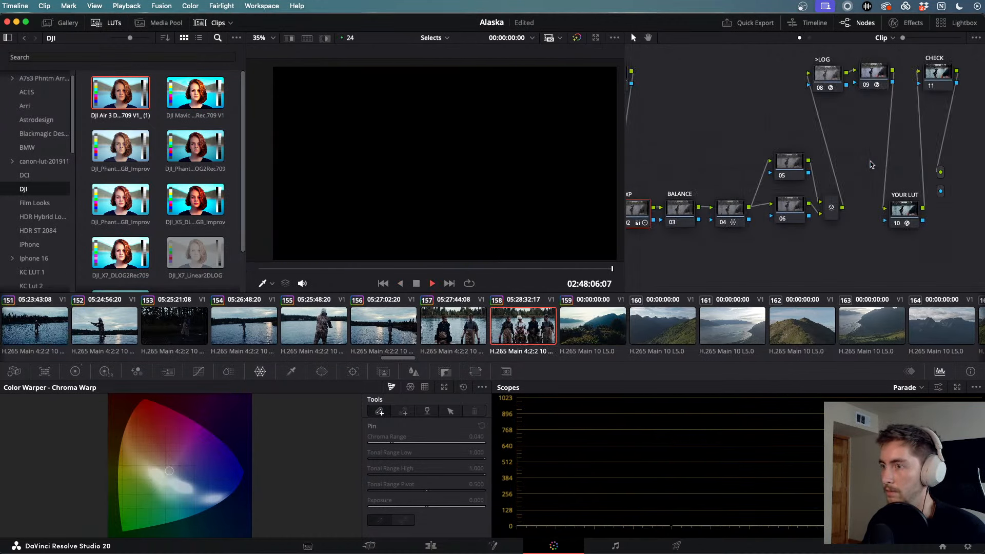
{"action": "key", "text": "space"}
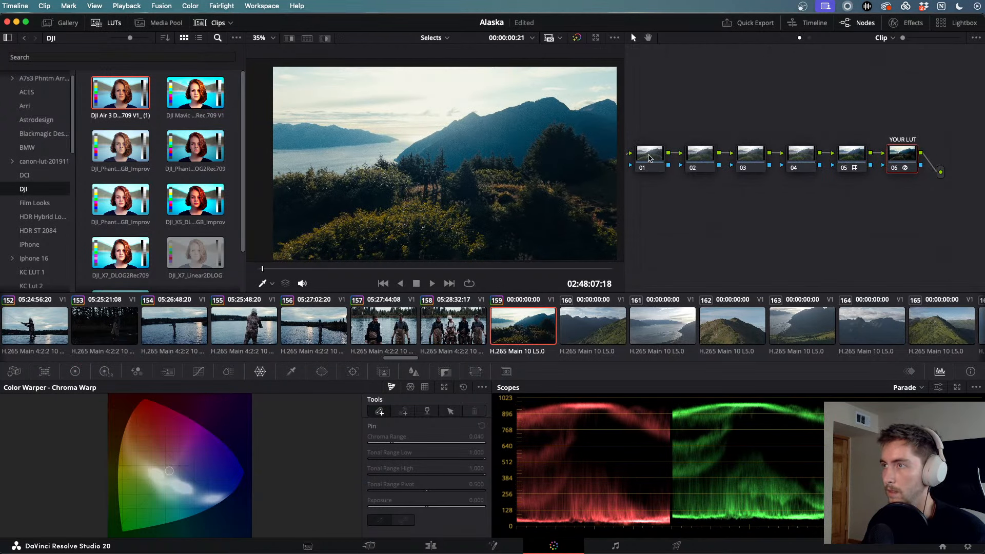
- On node 01, set contrast 1.098, shadows -4.50, gain 0.81, gamma 0.01 and lift 0.02
{"action": "left_click", "coordinate": [649, 157]}
{"action": "left_click", "coordinate": [75, 371]}
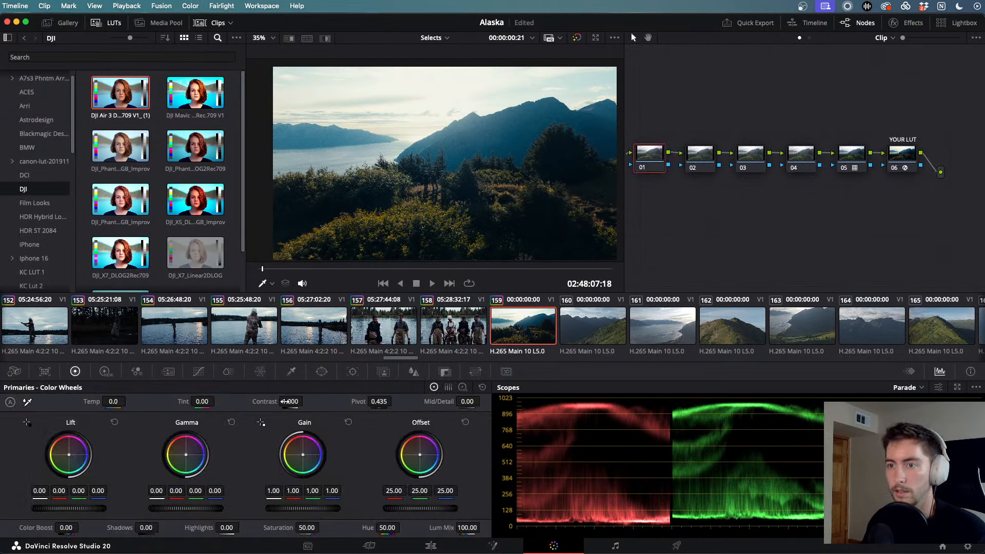
{"action": "left_click_drag", "start_coordinate": [291, 401], "coordinate": [292, 402]}
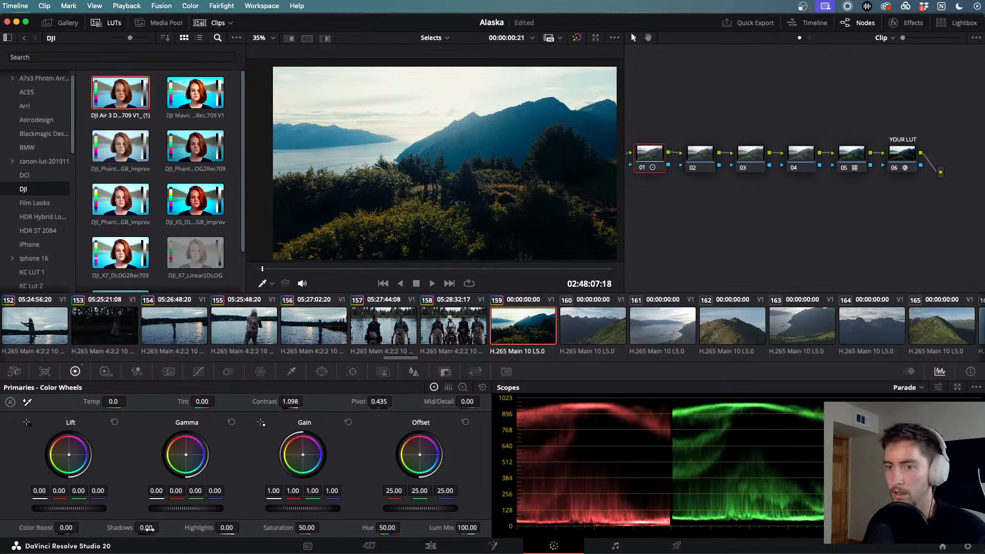
{"action": "left_click_drag", "start_coordinate": [147, 528], "coordinate": [138, 528]}
{"action": "left_click_drag", "start_coordinate": [302, 508], "coordinate": [288, 509]}
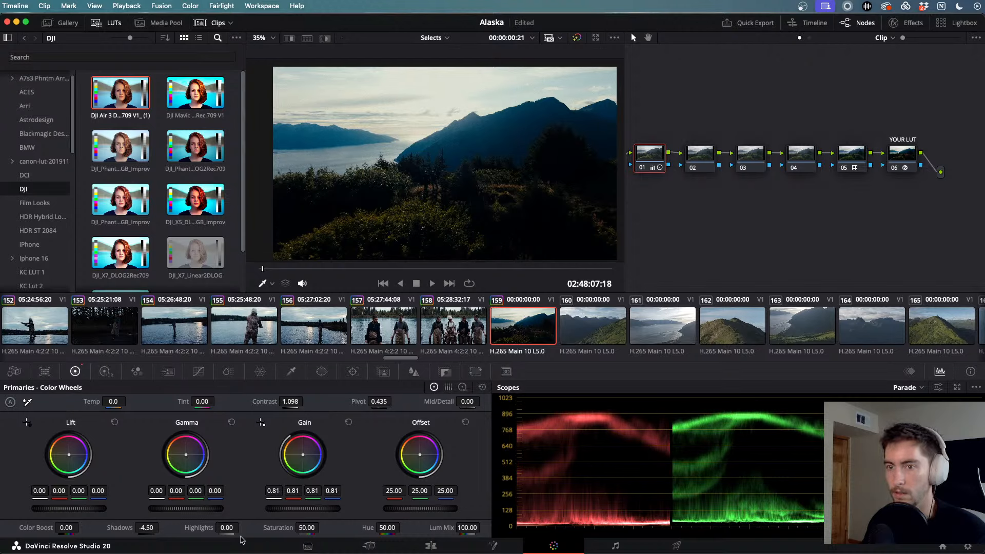
{"action": "left_click_drag", "start_coordinate": [194, 508], "coordinate": [186, 510]}
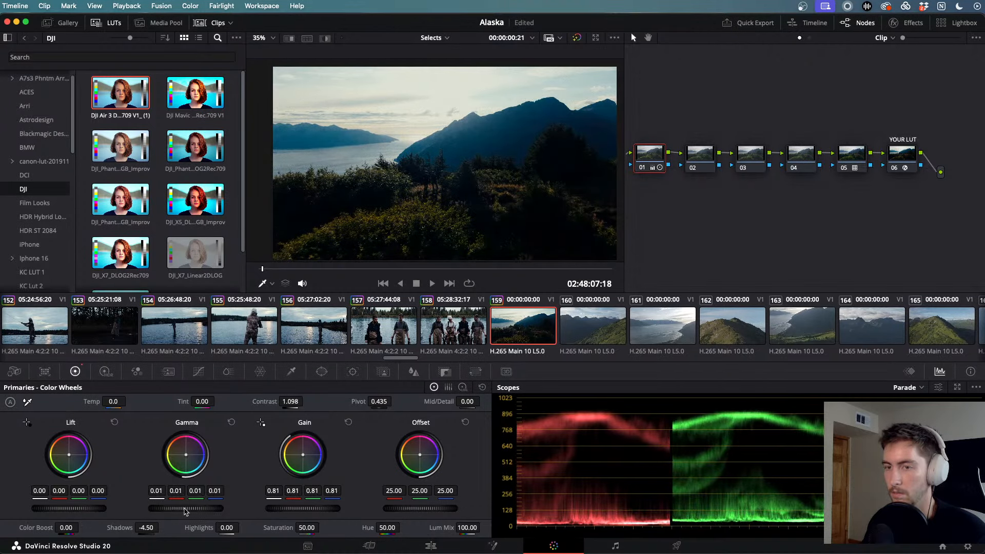
{"action": "left_click_drag", "start_coordinate": [90, 508], "coordinate": [97, 508]}
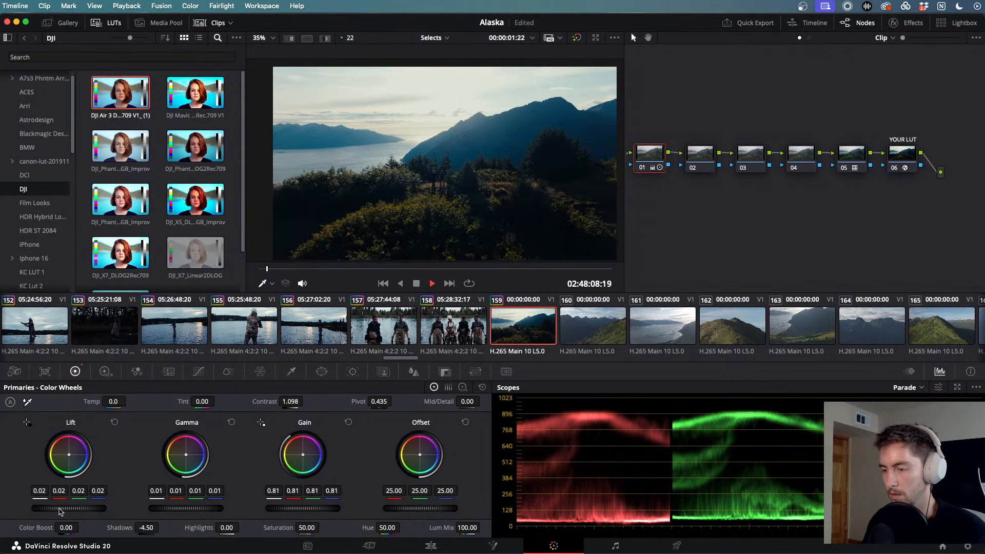
- Select drone clips 160 through 233 and paste the six-node grade onto them
{"action": "left_click", "coordinate": [590, 333]}
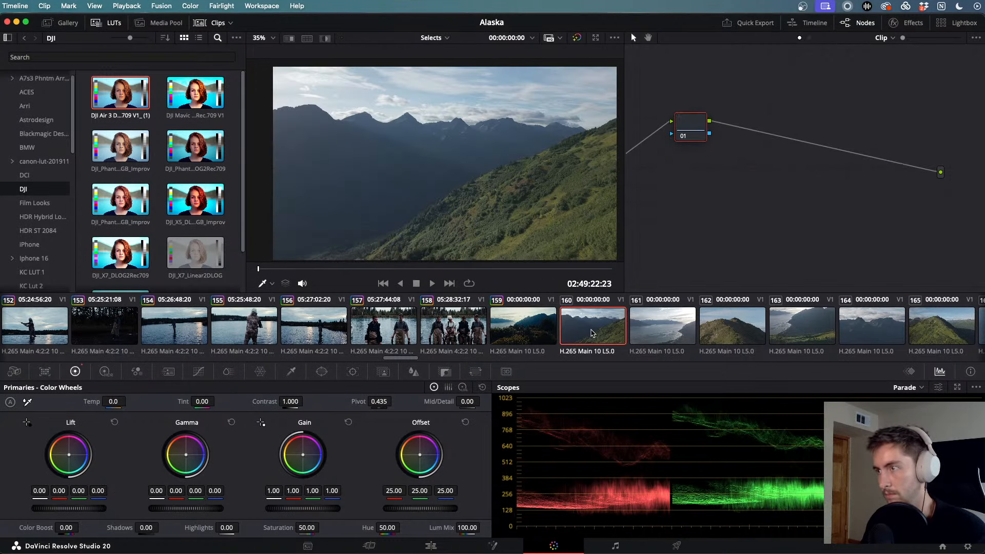
{"action": "scroll", "coordinate": [640, 337], "scroll_direction": "right", "scroll_amount": 10}
{"action": "scroll", "coordinate": [641, 337], "scroll_direction": "right", "scroll_amount": 15}
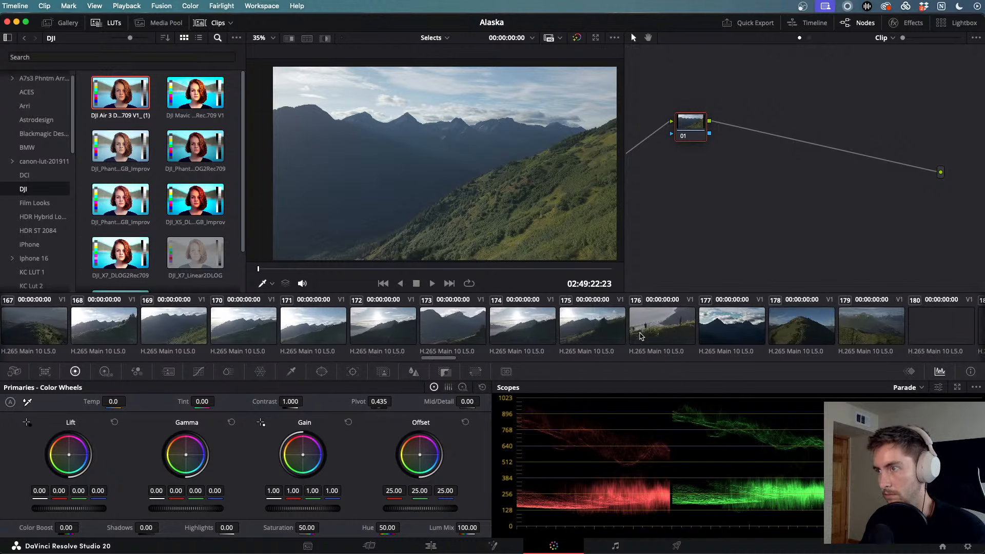
{"action": "scroll", "coordinate": [641, 337], "scroll_direction": "right", "scroll_amount": 14}
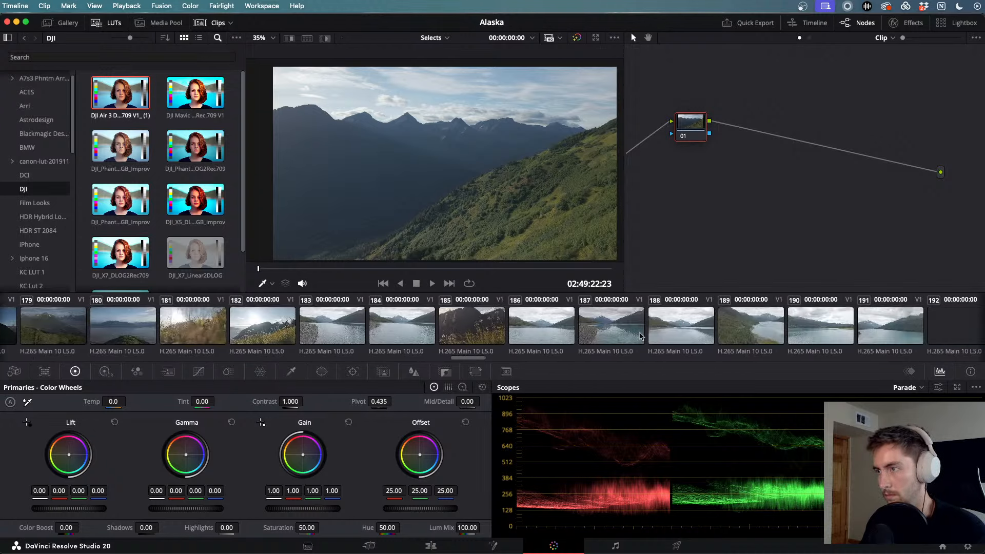
{"action": "scroll", "coordinate": [641, 336], "scroll_direction": "right", "scroll_amount": 5}
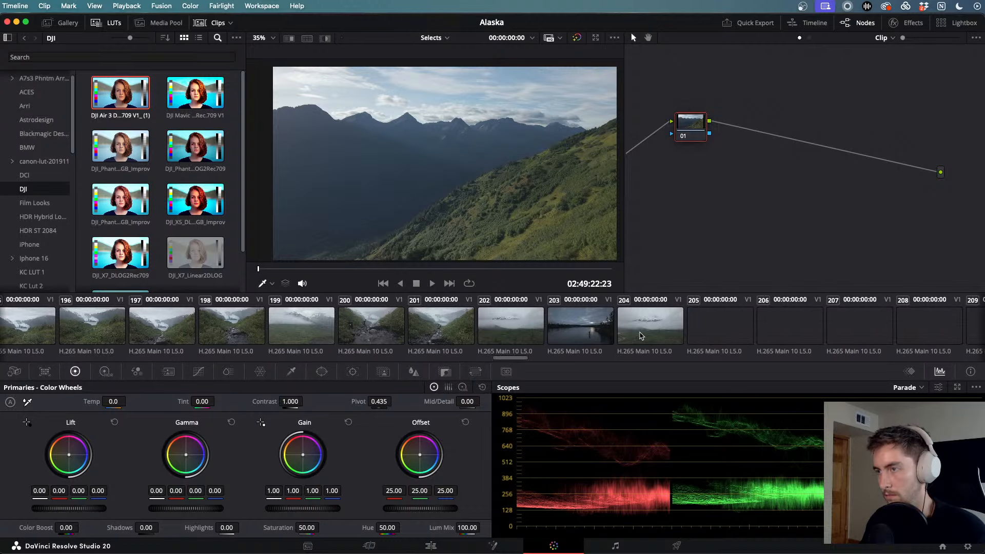
{"action": "scroll", "coordinate": [640, 337], "scroll_direction": "right", "scroll_amount": 14}
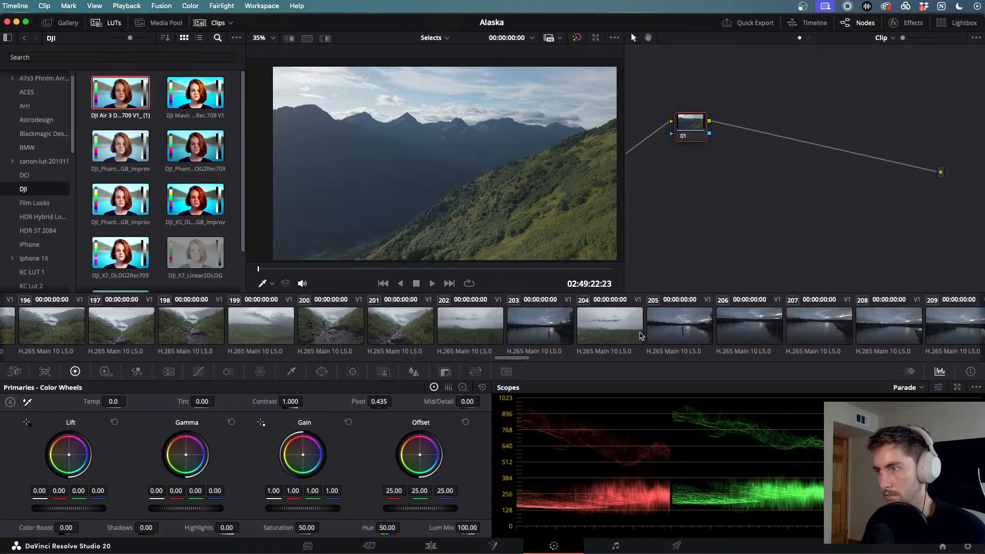
{"action": "scroll", "coordinate": [641, 336], "scroll_direction": "right", "scroll_amount": 15}
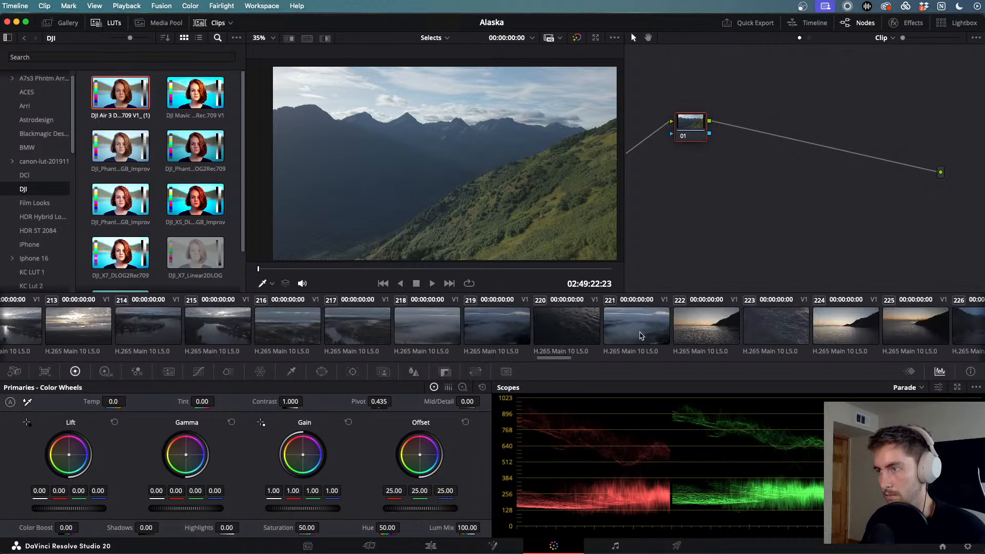
{"action": "scroll", "coordinate": [641, 337], "scroll_direction": "right", "scroll_amount": 2}
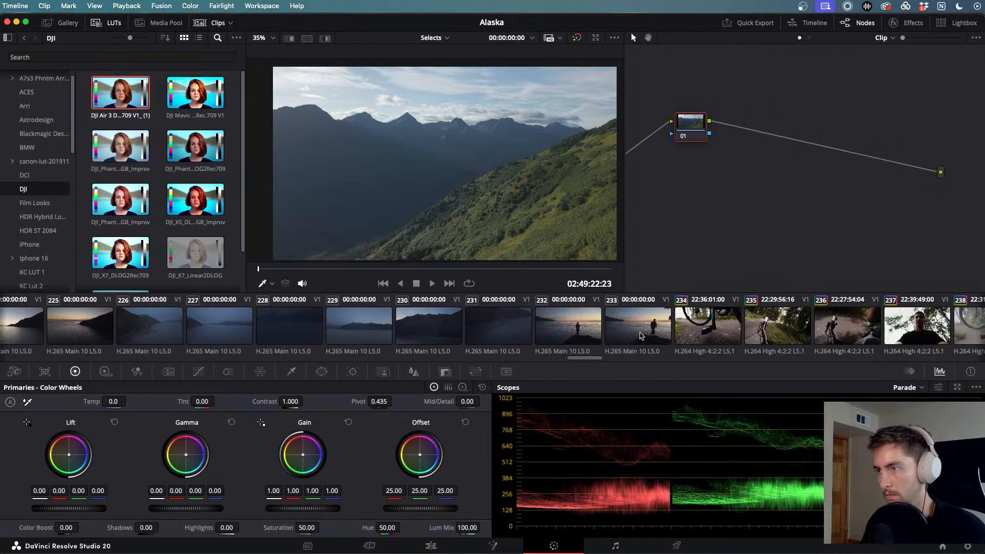
{"action": "key", "text": "super+v"}
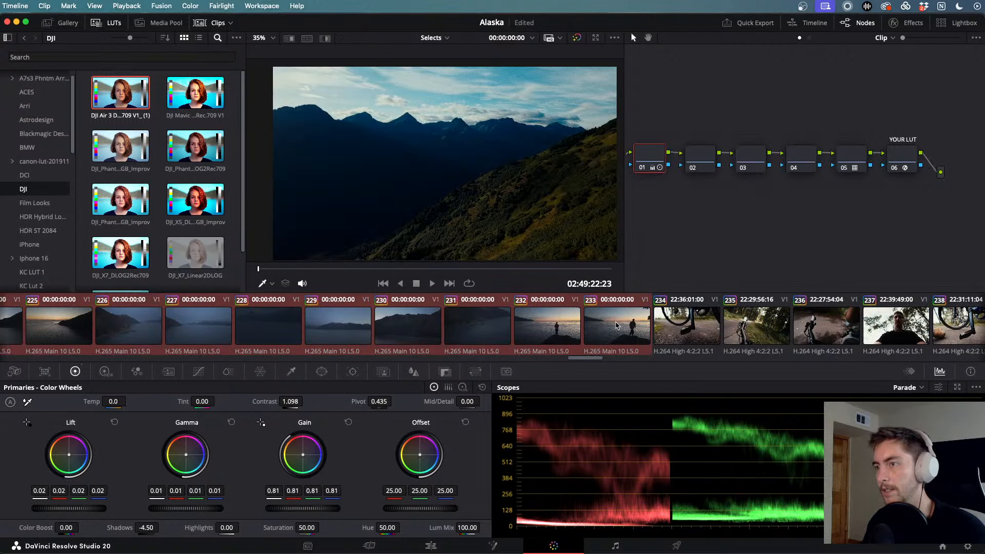
{"action": "scroll", "coordinate": [498, 326], "scroll_direction": "left", "scroll_amount": 17}
- Play and scrub sunset clip 213 to review its grade
{"action": "left_click", "coordinate": [382, 326]}
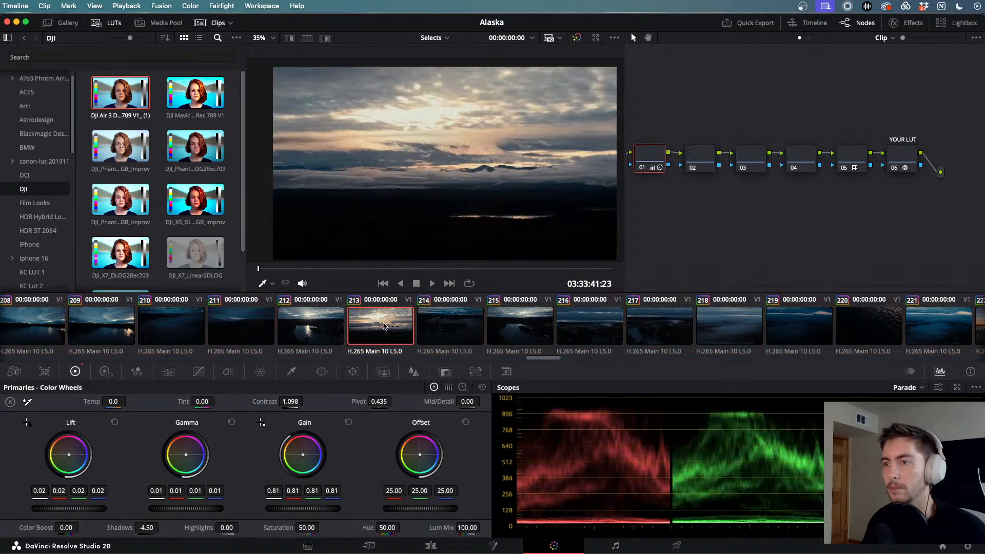
{"action": "key", "text": "space"}
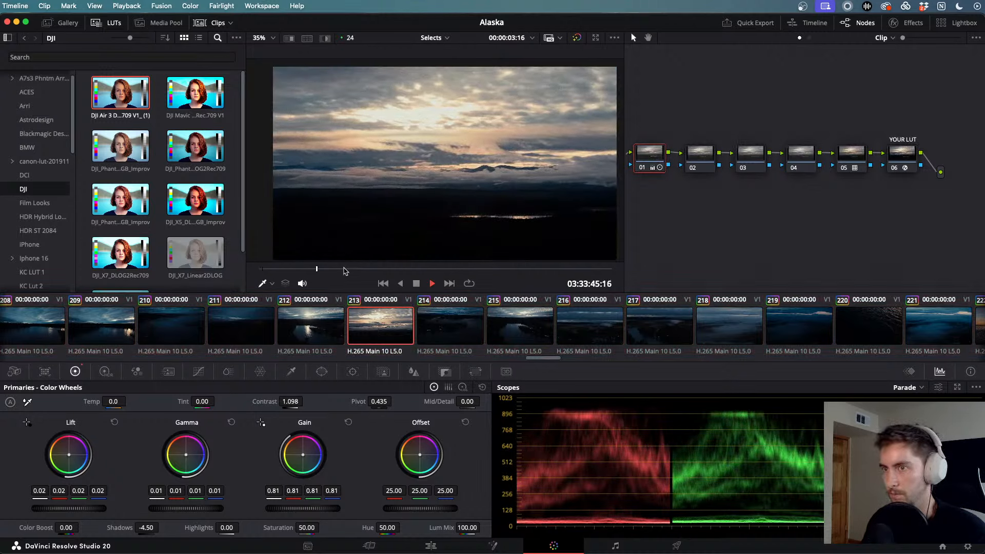
{"action": "left_click_drag", "start_coordinate": [325, 269], "coordinate": [568, 278]}
- Grade clip 214 with offset 36.80, gain 0.78 and gamma 0.04, keeping lift at 0.02
{"action": "left_click", "coordinate": [446, 331]}
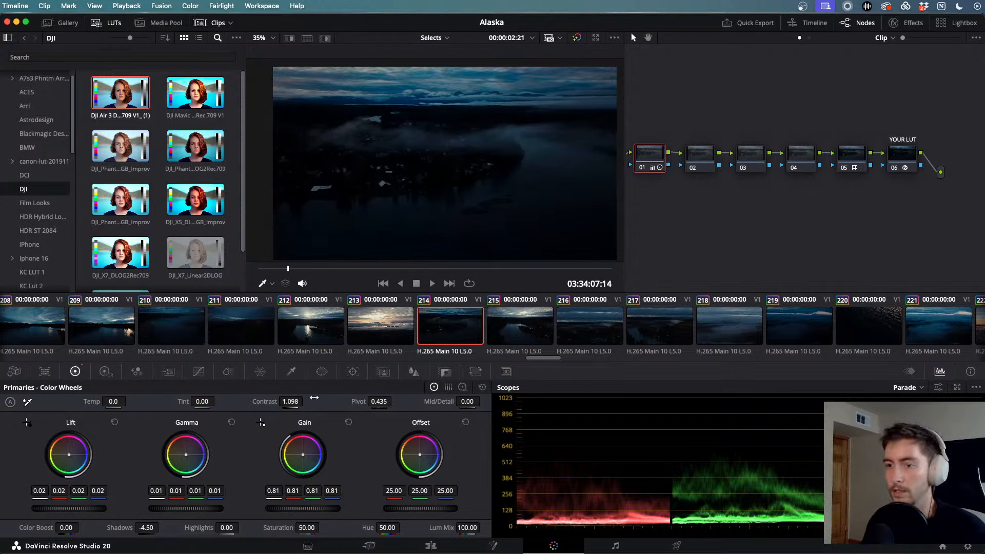
{"action": "left_click_drag", "start_coordinate": [148, 528], "coordinate": [162, 527]}
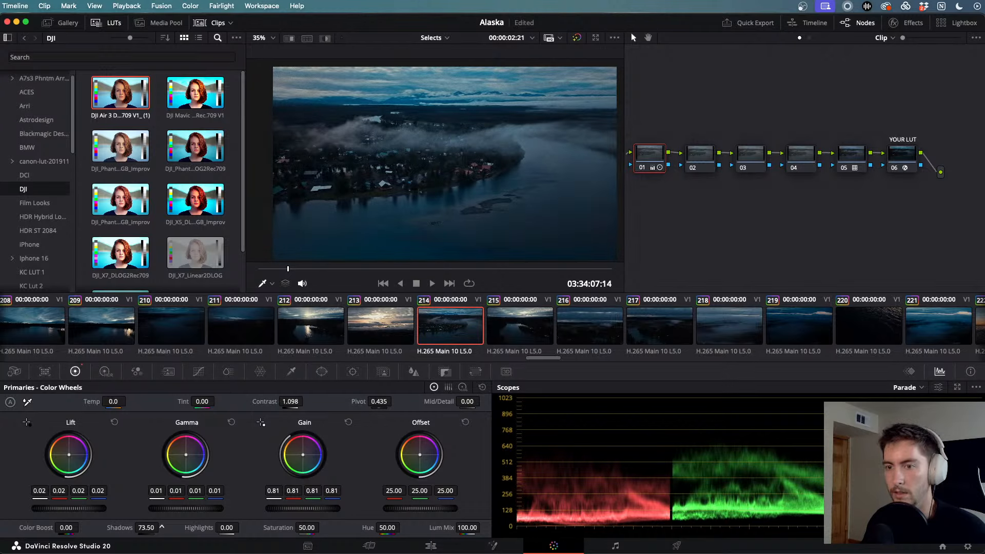
{"action": "key", "text": "super+z"}
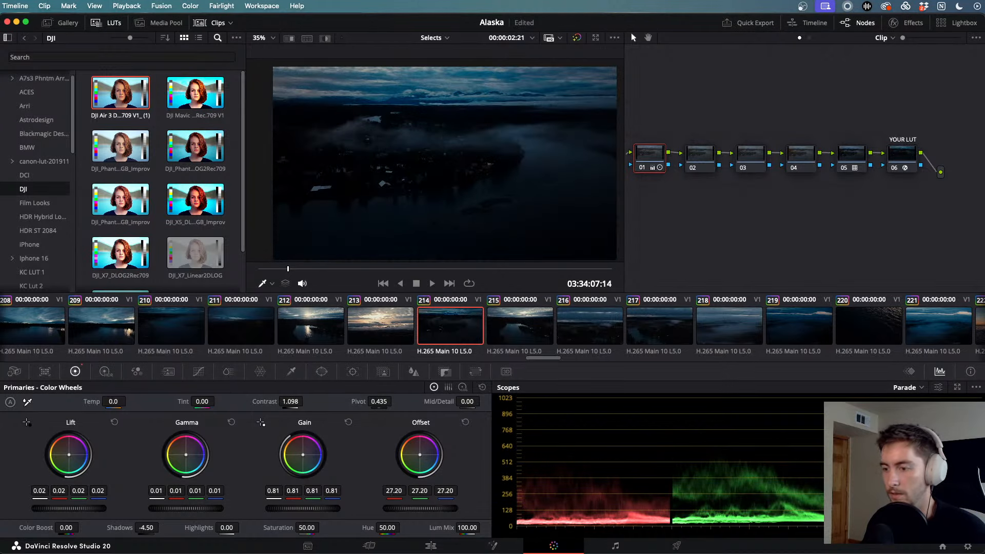
{"action": "left_click_drag", "start_coordinate": [420, 508], "coordinate": [444, 508]}
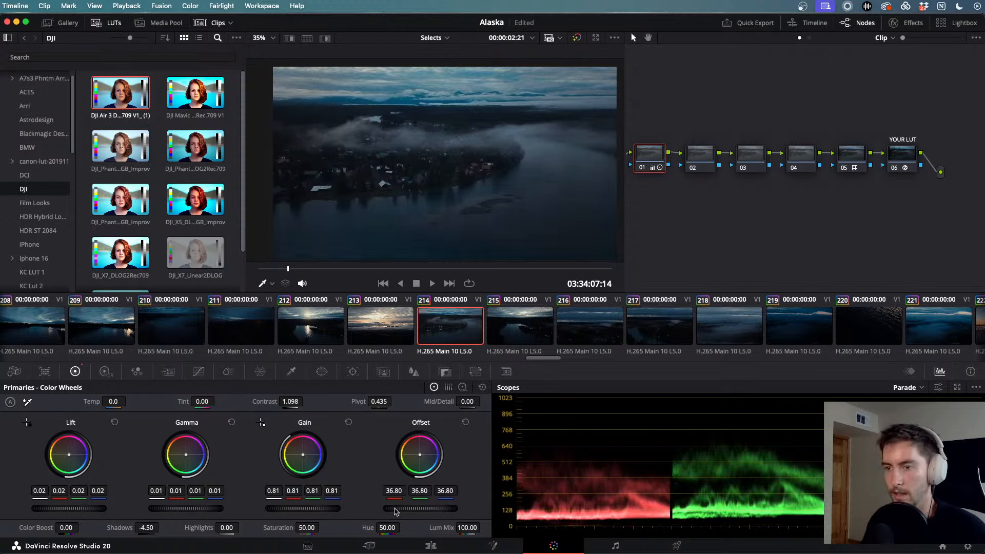
{"action": "left_click_drag", "start_coordinate": [276, 508], "coordinate": [327, 511]}
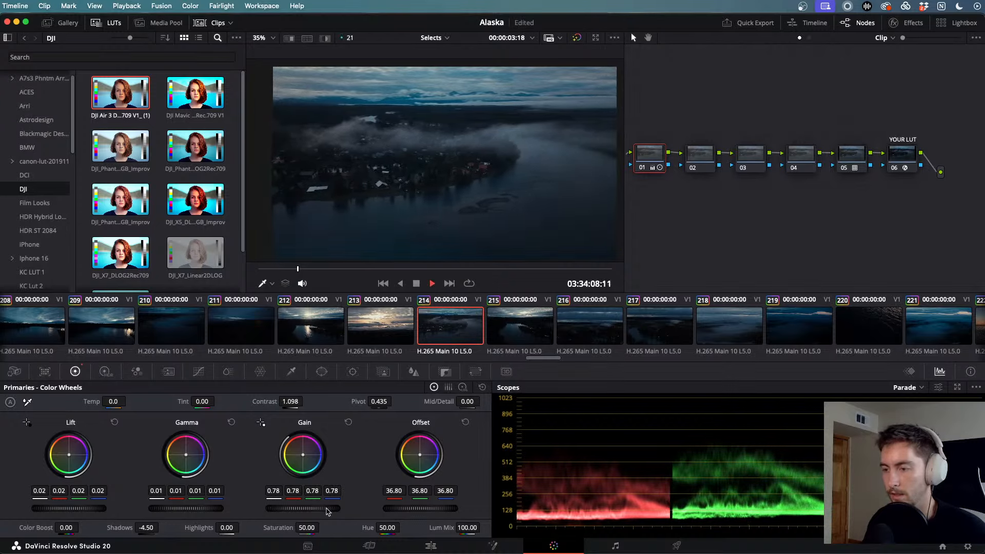
{"action": "left_click_drag", "start_coordinate": [186, 508], "coordinate": [193, 508]}
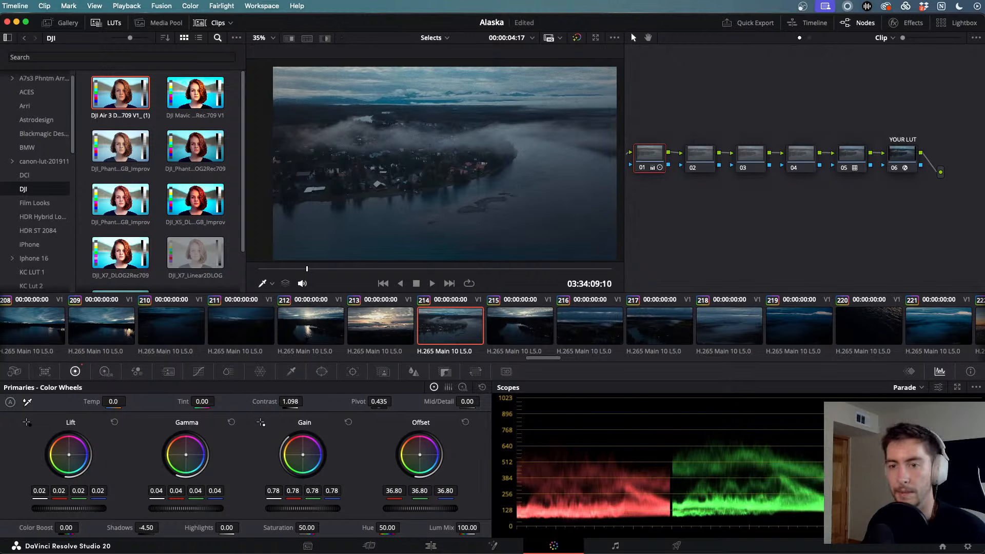
{"action": "left_click_drag", "start_coordinate": [68, 510], "coordinate": [67, 510]}
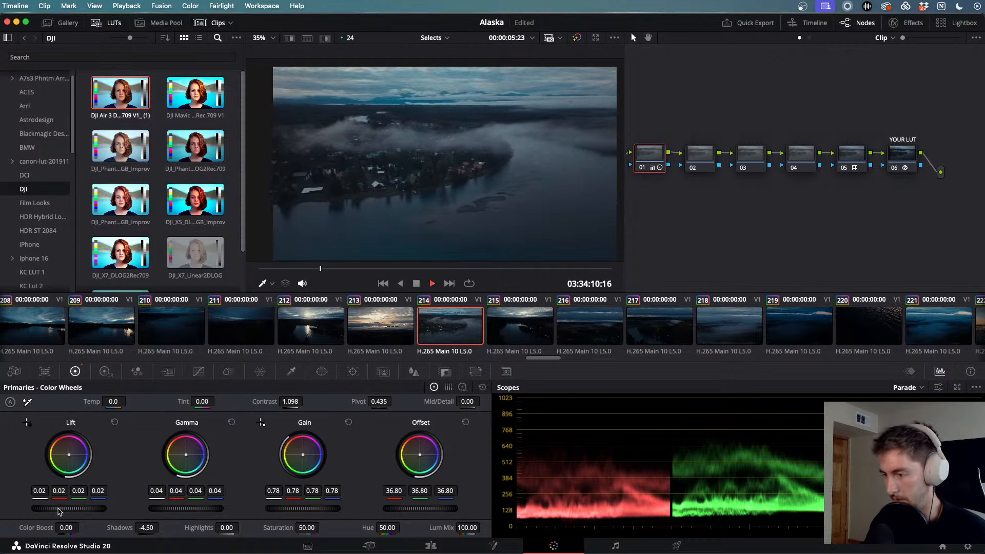
{"action": "left_click", "coordinate": [395, 354]}
- Select fisherman clip 205 and play it forward and in reverse
{"action": "scroll", "coordinate": [465, 328], "scroll_direction": "up", "scroll_amount": 5}
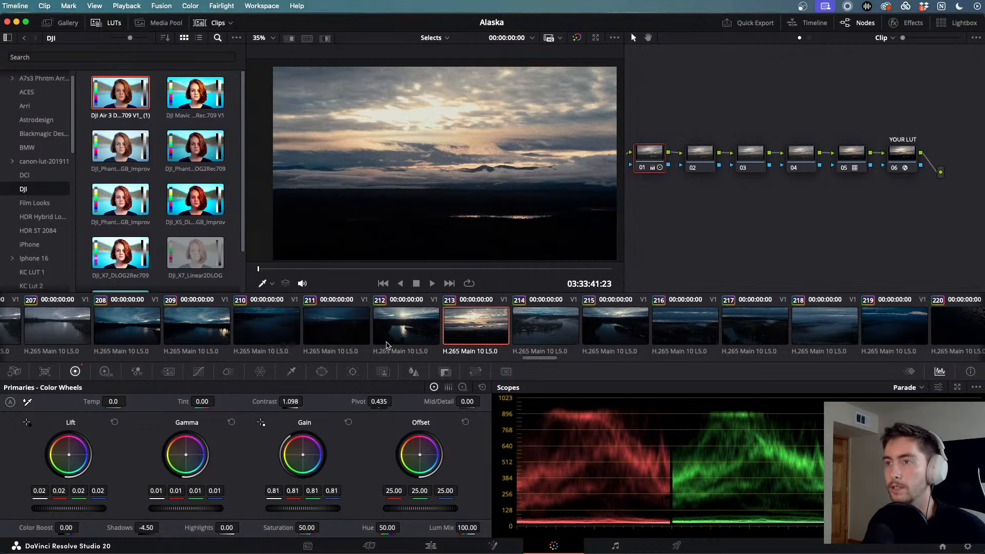
{"action": "left_click", "coordinate": [465, 328]}
{"action": "key", "text": "space"}
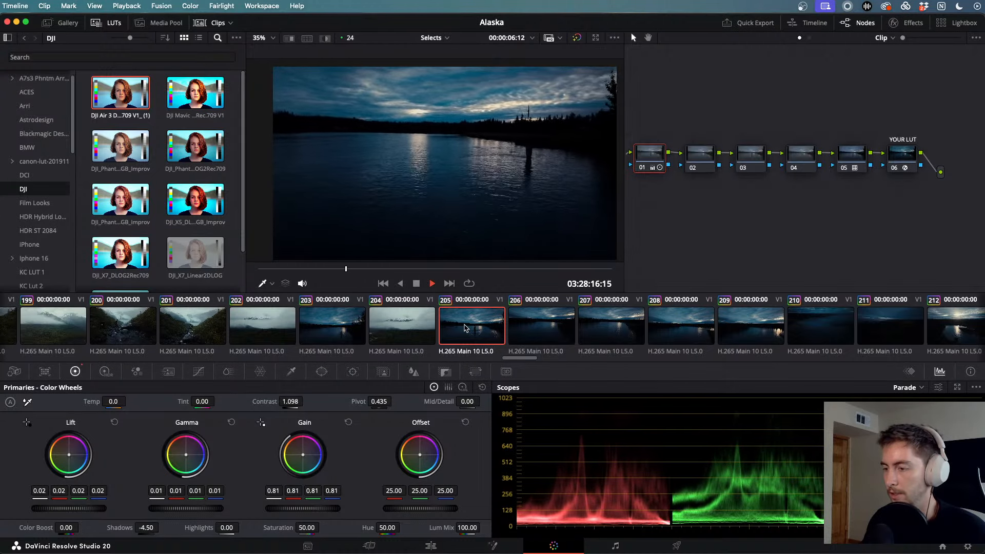
{"action": "key", "text": "space"}
{"action": "key", "text": "j"}
{"action": "key", "text": "j"}
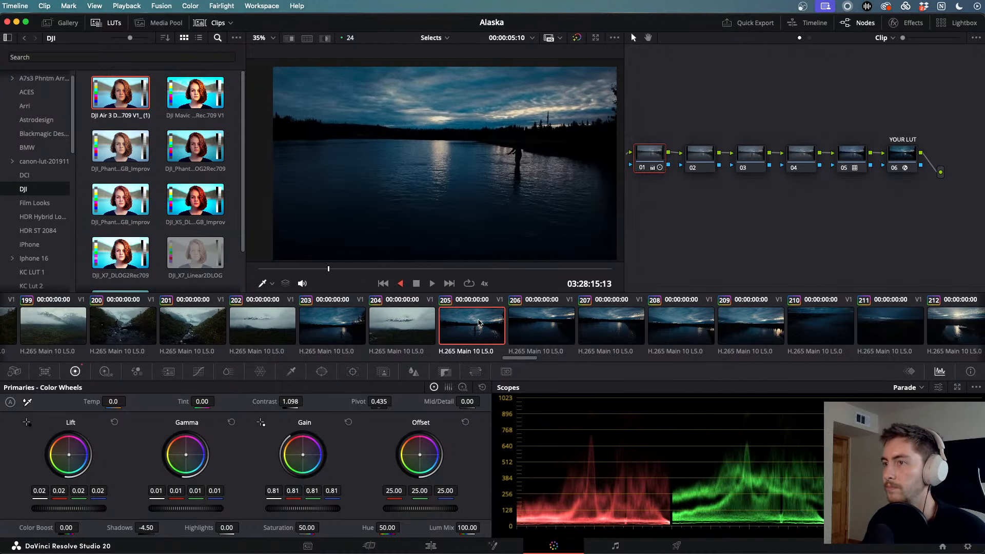
{"action": "key", "text": "k"}
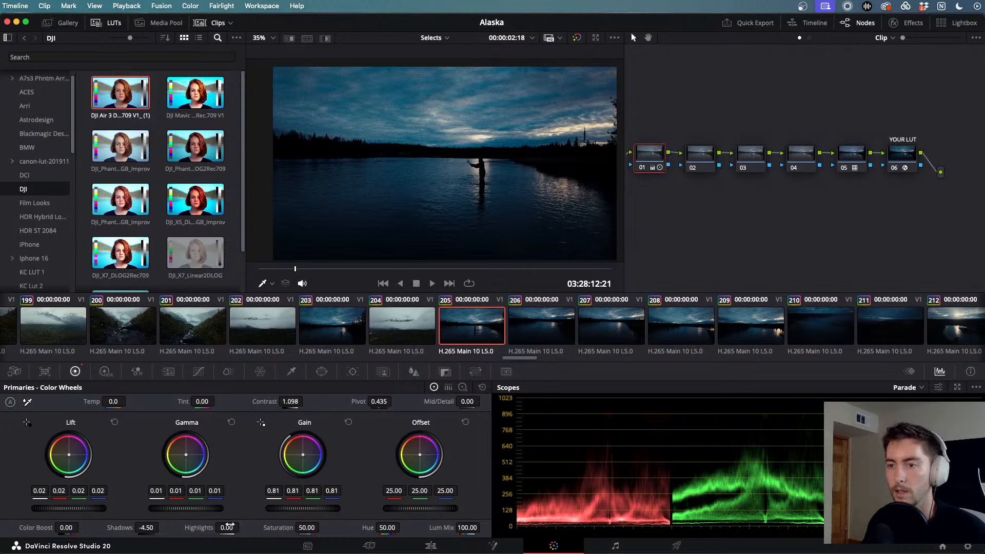
- Set clip 205's highlights to 81.50, gain to 1.04 and shadows to 8.50
{"action": "left_click_drag", "start_coordinate": [242, 527], "coordinate": [230, 529]}
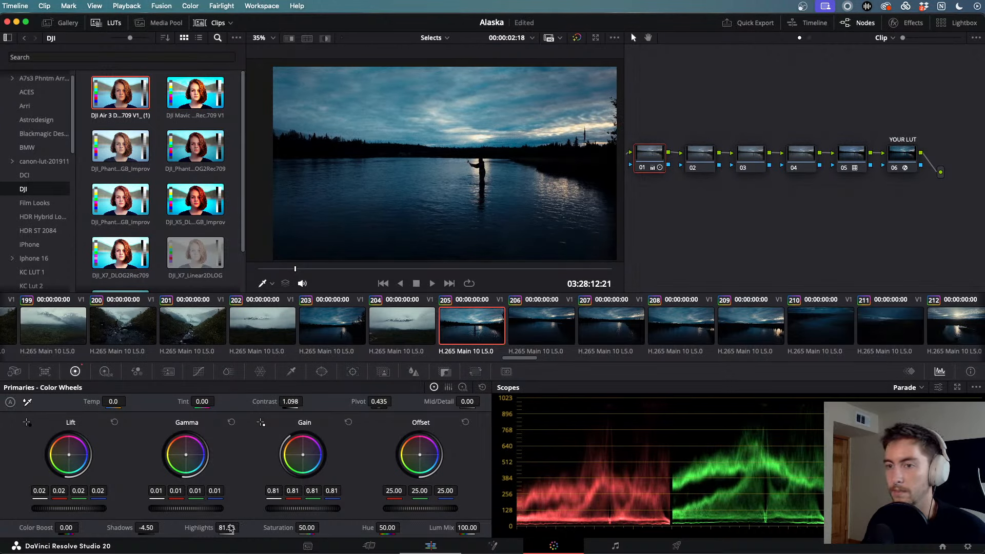
{"action": "left_click_drag", "start_coordinate": [290, 509], "coordinate": [289, 509]}
{"action": "key", "text": "space"}
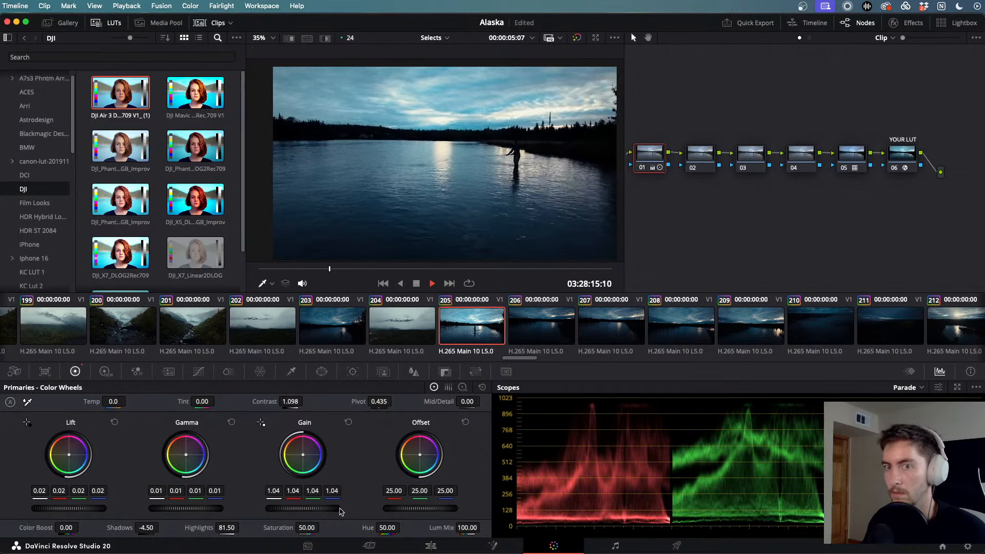
{"action": "key", "text": "j"}
{"action": "key", "text": "space"}
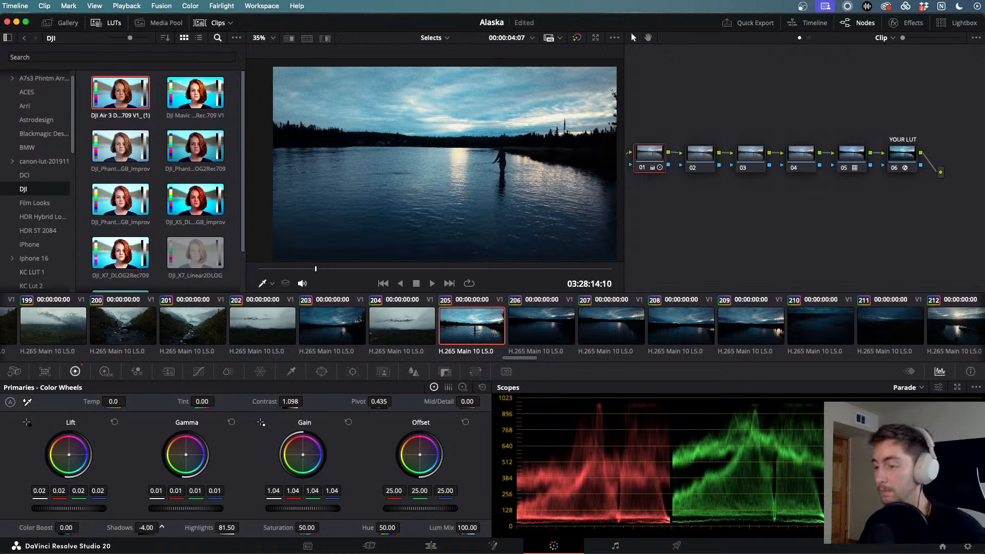
{"action": "left_click_drag", "start_coordinate": [161, 526], "coordinate": [161, 528]}
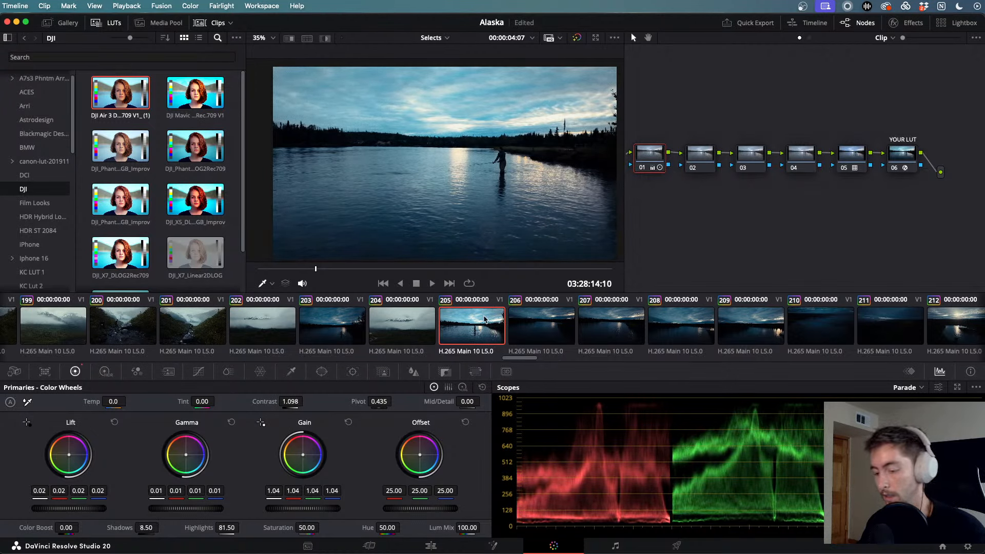
{"action": "left_click", "coordinate": [559, 324]}
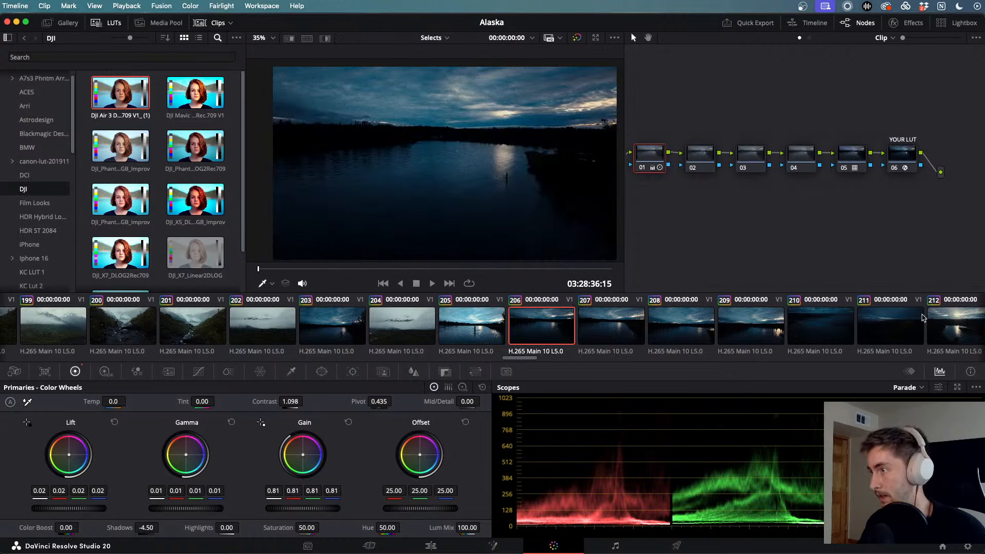
- Paste the fisherman grade onto clips 206–212 and play them back, including clip 207
{"action": "left_click", "coordinate": [938, 323], "text": "shift"}
{"action": "key", "text": "super+v"}
{"action": "scroll", "coordinate": [939, 323], "scroll_direction": "right", "scroll_amount": 4}
{"action": "key", "text": "space"}
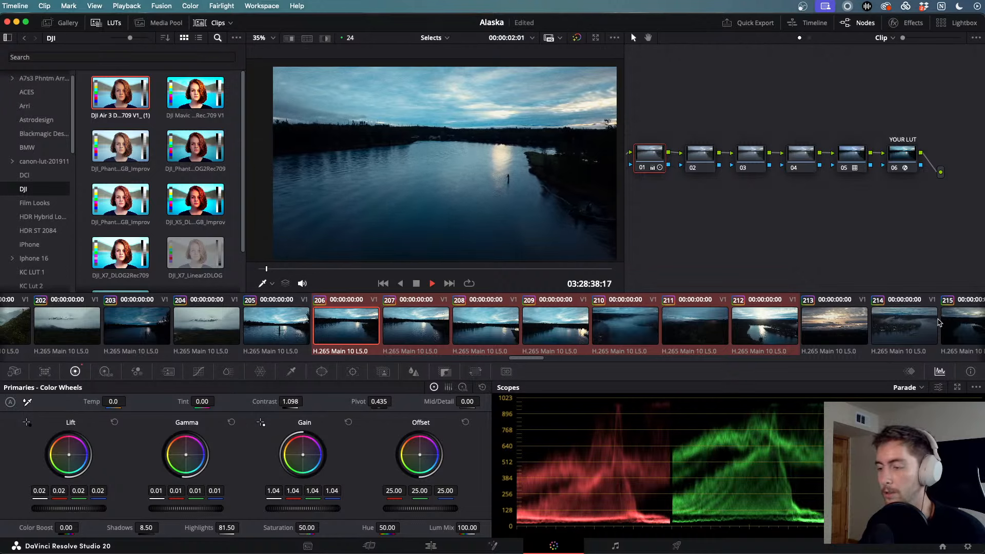
{"action": "left_click", "coordinate": [419, 325]}
{"action": "key", "text": "space"}
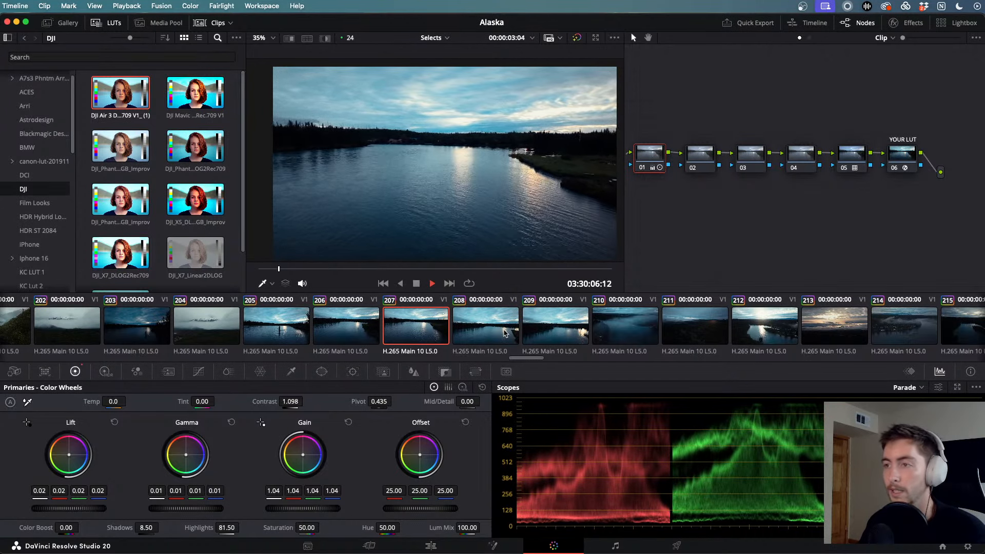
- Warm clip 208 to temperature 710 and preview it full screen
{"action": "left_click", "coordinate": [505, 332]}
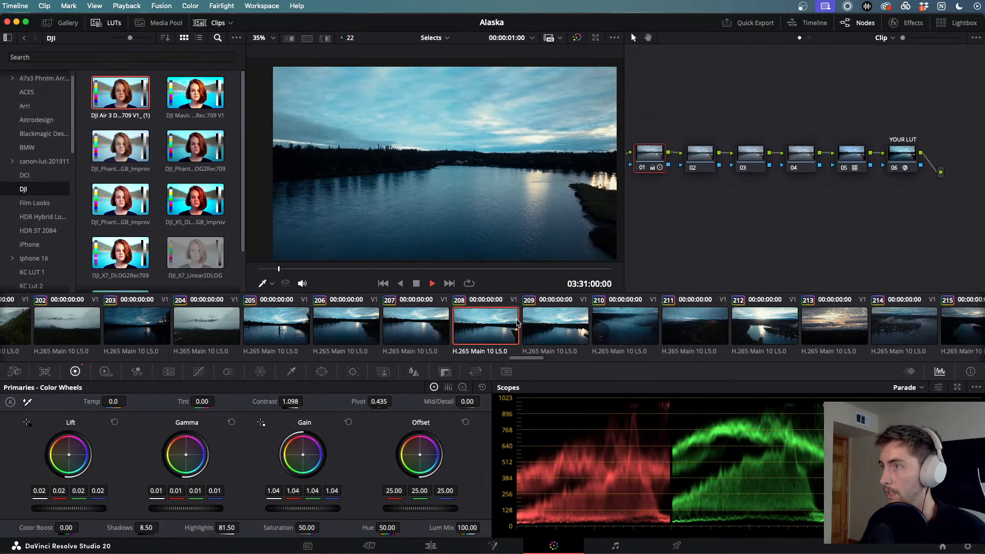
{"action": "left_click_drag", "start_coordinate": [113, 401], "coordinate": [129, 401]}
{"action": "key", "text": "space"}
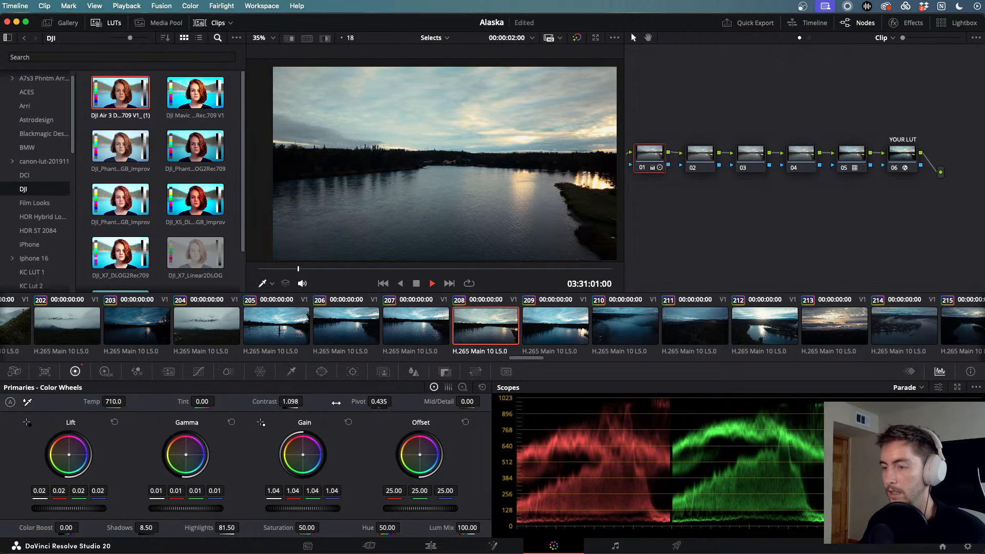
{"action": "key", "text": "super+f"}
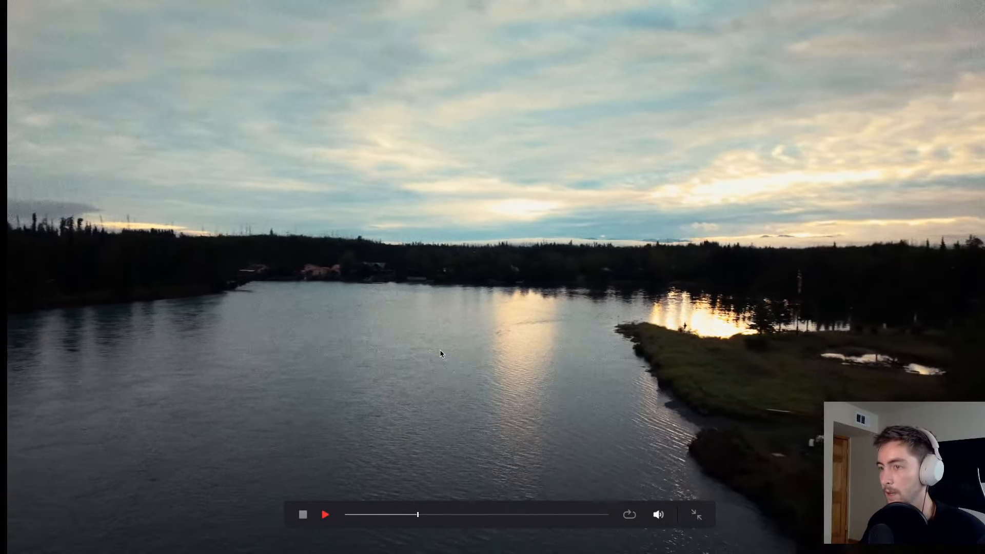
{"action": "key", "text": "Escape"}
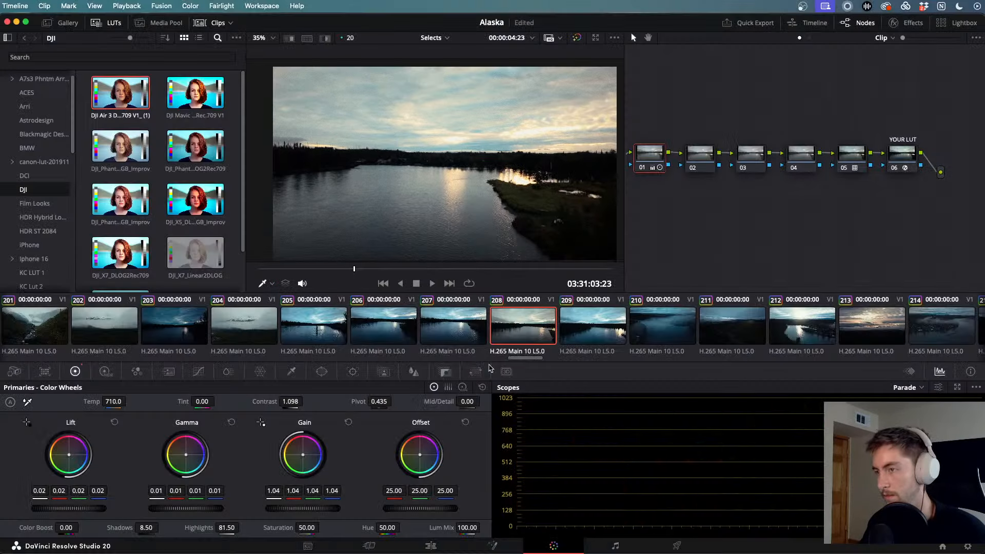
- Apply clip 208's grade to clips 209–212, then play foggy mountain clip 204
{"action": "left_click", "coordinate": [588, 339]}
{"action": "left_click", "coordinate": [517, 327]}
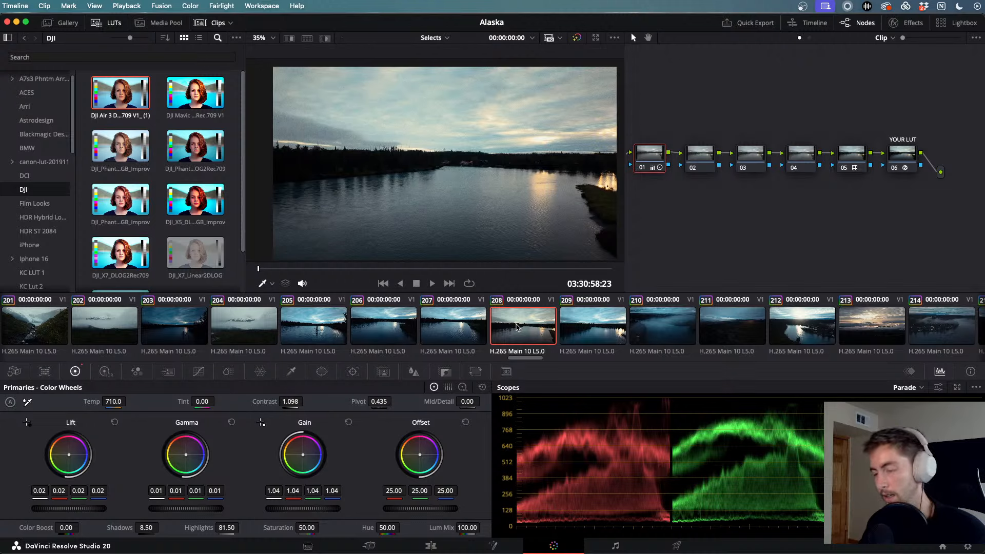
{"action": "left_click", "coordinate": [590, 339]}
{"action": "left_click", "coordinate": [807, 342], "text": "shift"}
{"action": "middle_click", "coordinate": [539, 350]}
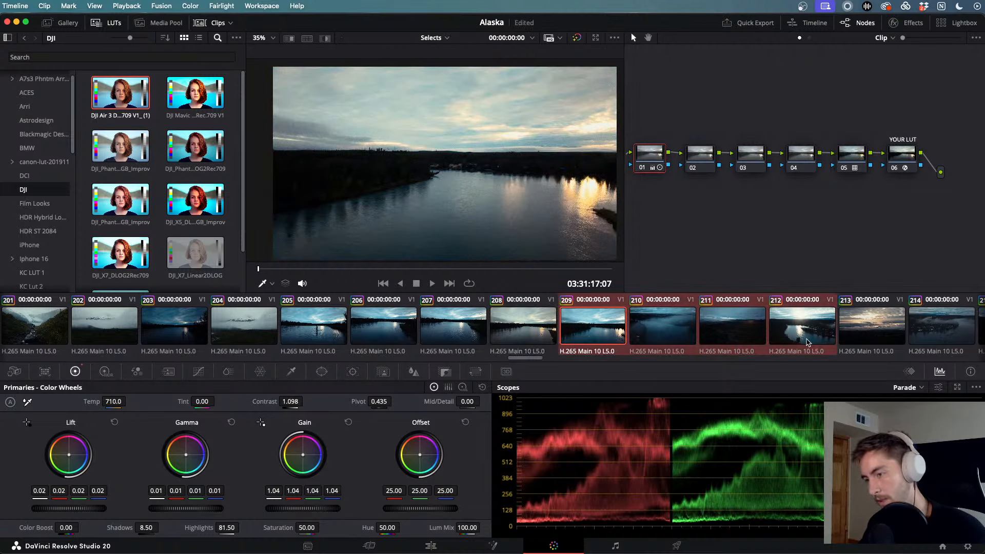
{"action": "left_click", "coordinate": [539, 350]}
{"action": "left_click", "coordinate": [316, 323], "text": "shift"}
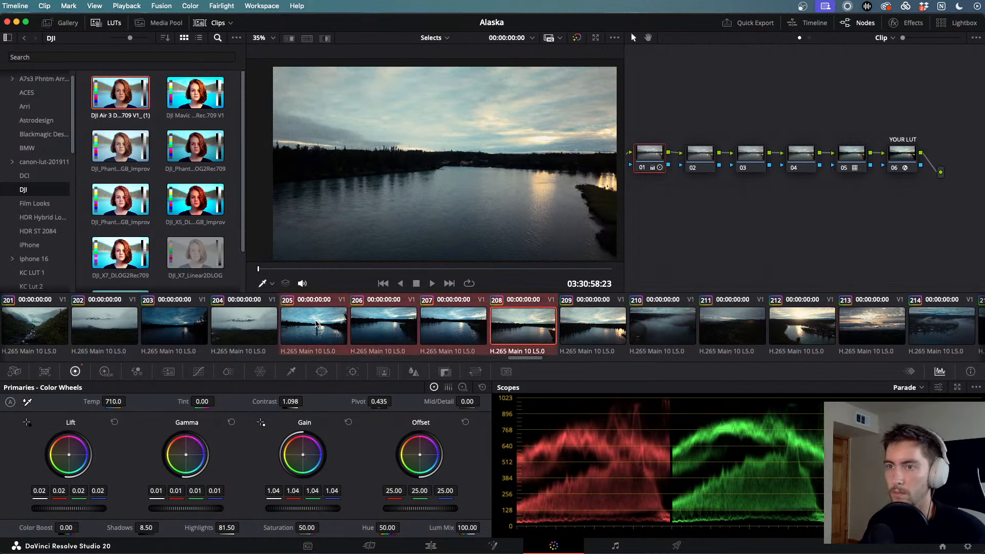
{"action": "left_click", "coordinate": [239, 328]}
{"action": "key", "text": "space"}
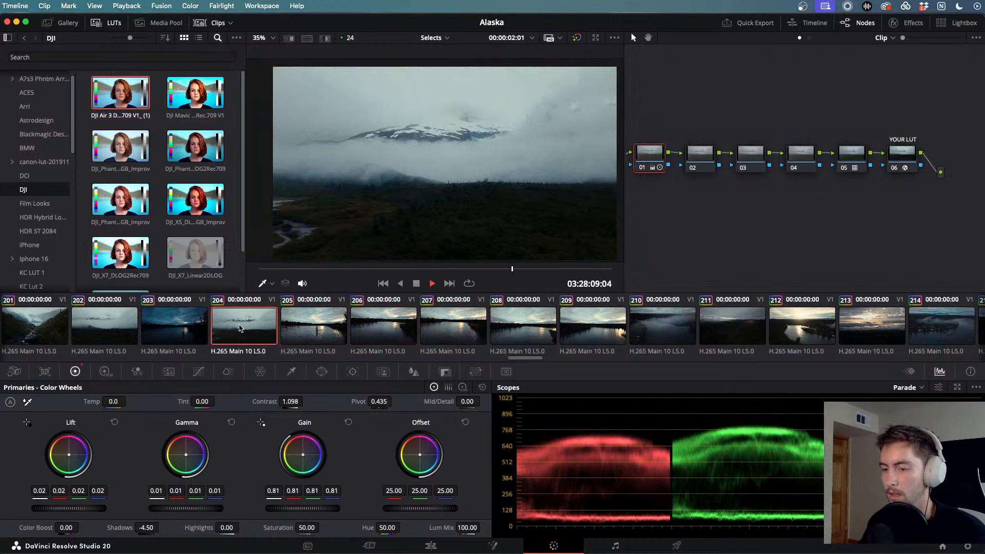
- Play through glacier and mountain clips 204, 202 and 200 in full screen, then return to the Edit page
{"action": "key", "text": "j"}
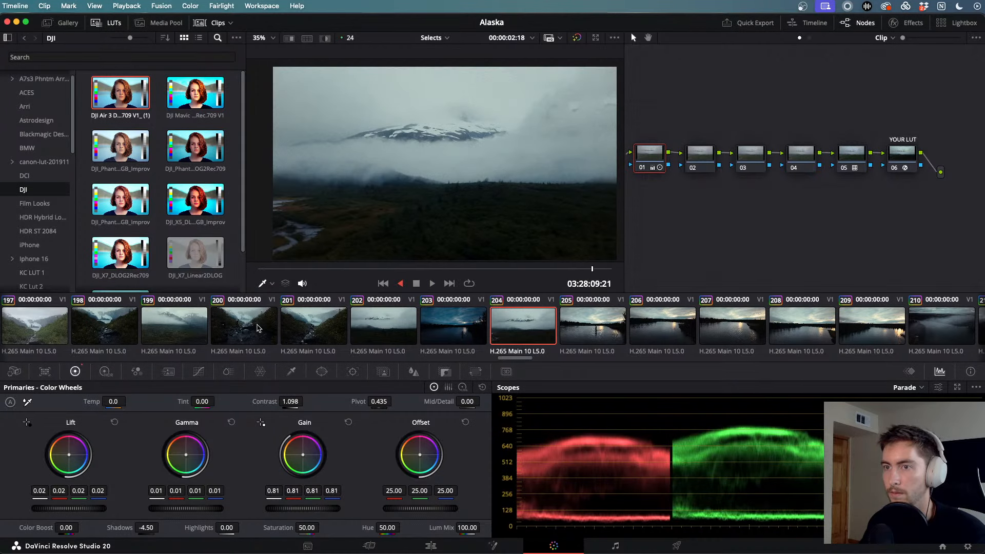
{"action": "left_click", "coordinate": [399, 339]}
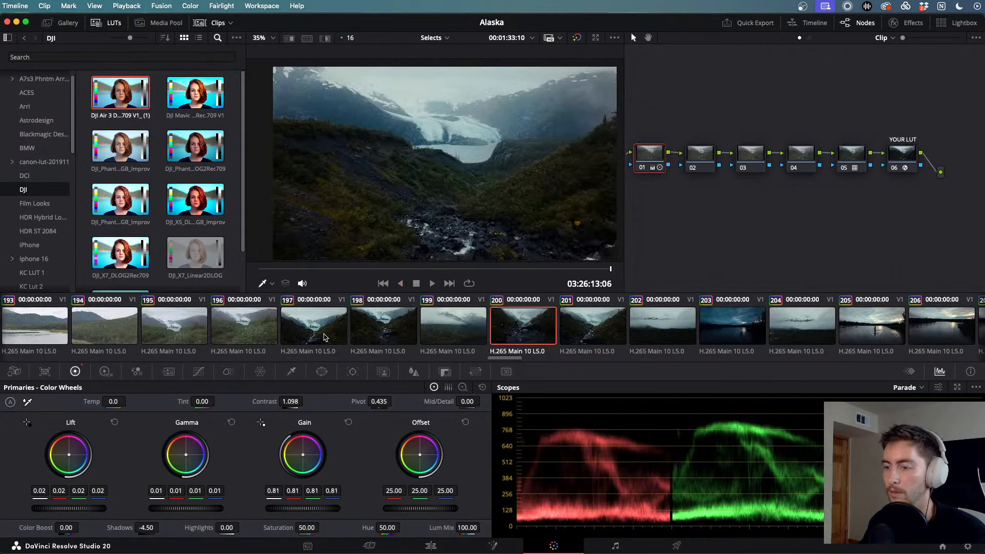
{"action": "key", "text": "l"}
{"action": "key", "text": "j"}
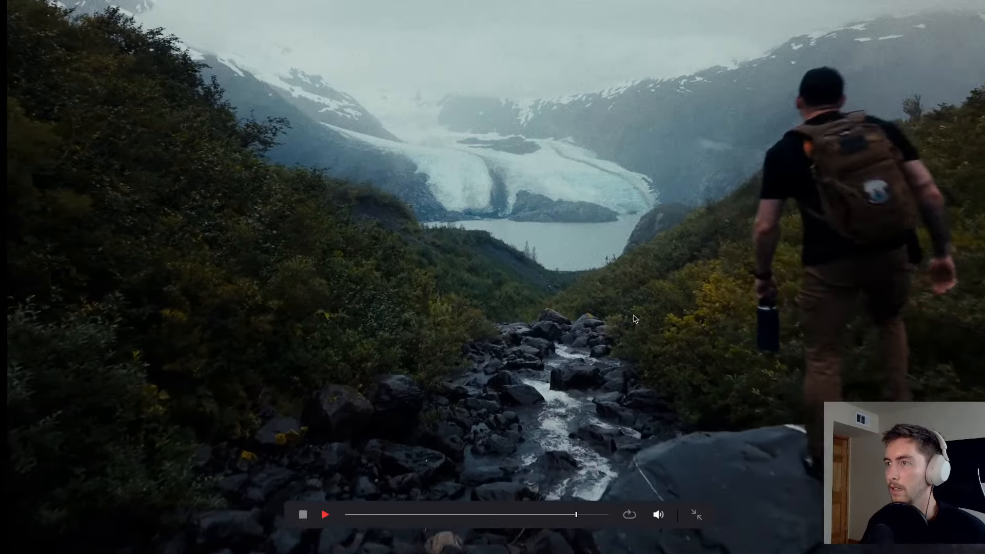
{"action": "key", "text": "Escape"}
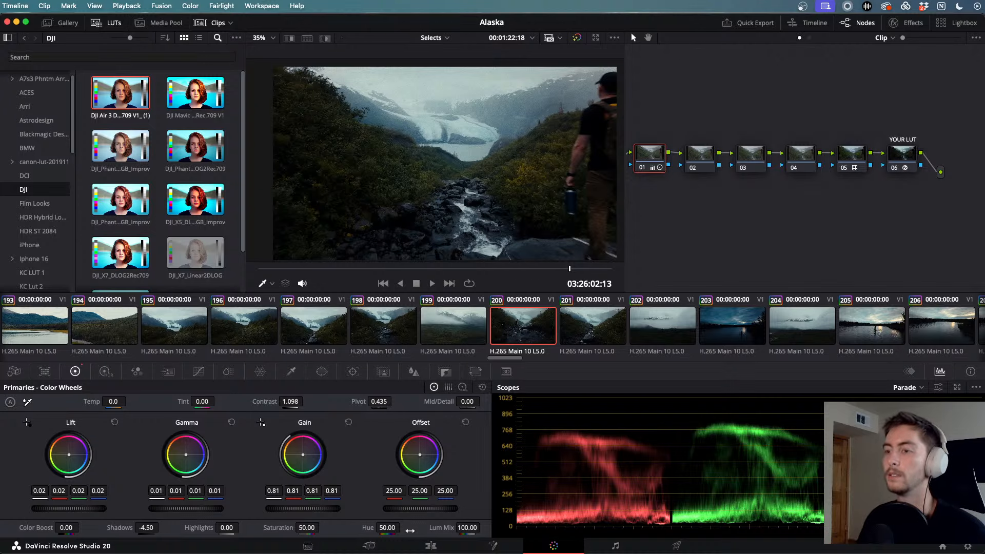
{"action": "left_click", "coordinate": [430, 546]}
{"action": "scroll", "coordinate": [463, 459], "scroll_direction": "down", "scroll_amount": 5}
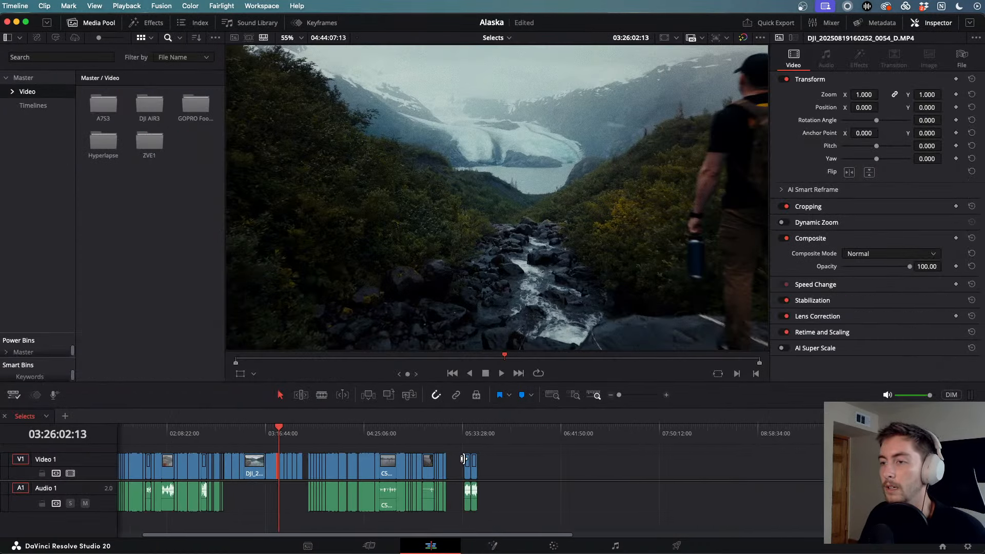
- Play the Selects timeline from the start, cut Puschs39444 at 01:00:06:18 and lift the piece to Video 2
{"action": "scroll", "coordinate": [463, 459], "scroll_direction": "left", "scroll_amount": 3}
{"action": "key", "text": "Home"}
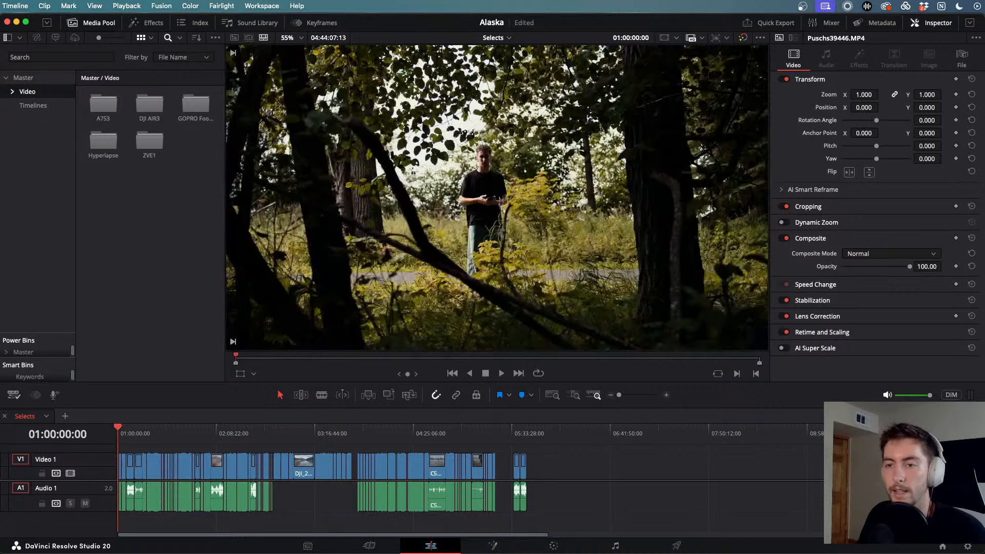
{"action": "key", "text": "space"}
{"action": "scroll", "coordinate": [213, 454], "scroll_direction": "up", "scroll_amount": 6}
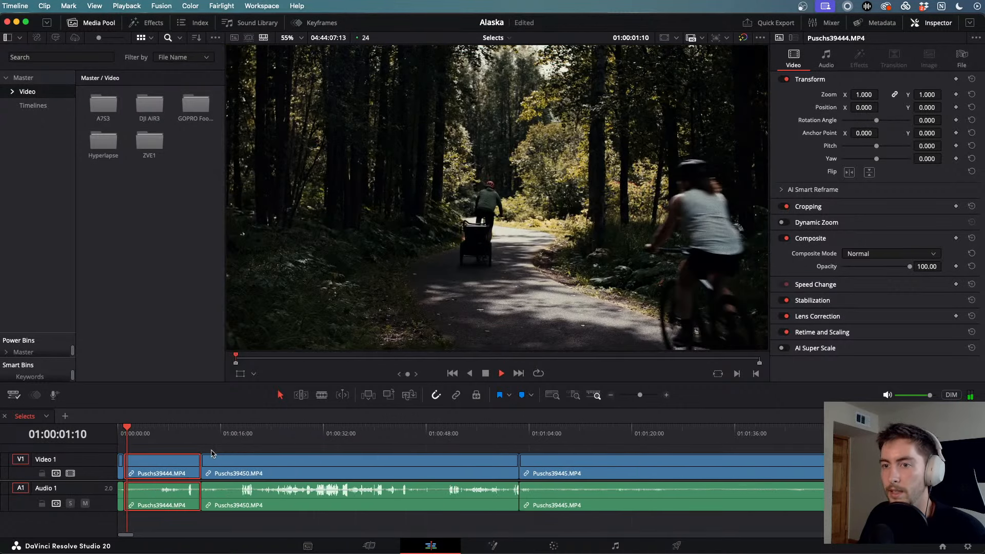
{"action": "scroll", "coordinate": [405, 438], "scroll_direction": "up", "scroll_amount": 3}
{"action": "scroll", "coordinate": [444, 449], "scroll_direction": "down", "scroll_amount": 2}
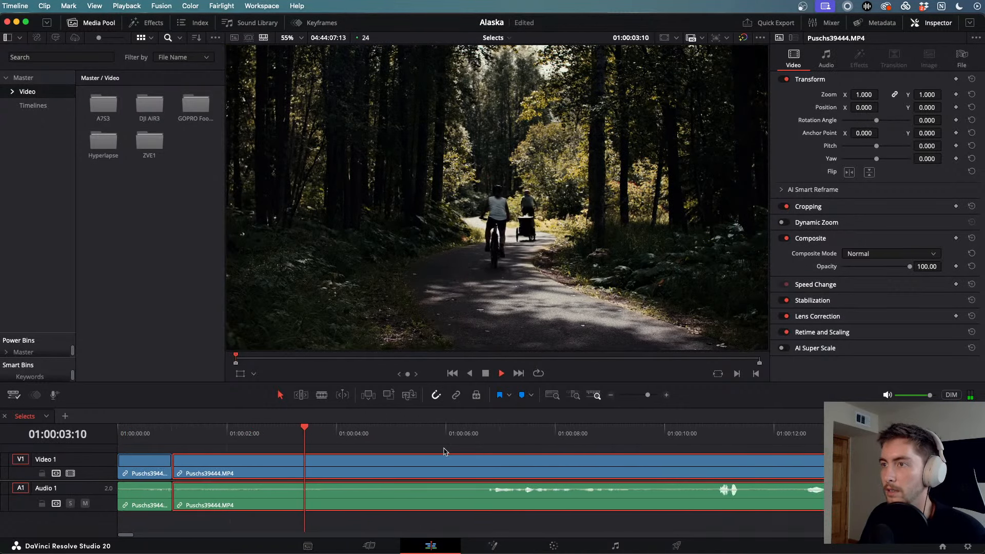
{"action": "key", "text": "space"}
{"action": "left_click_drag", "start_coordinate": [187, 428], "coordinate": [163, 427]}
{"action": "key", "text": "space"}
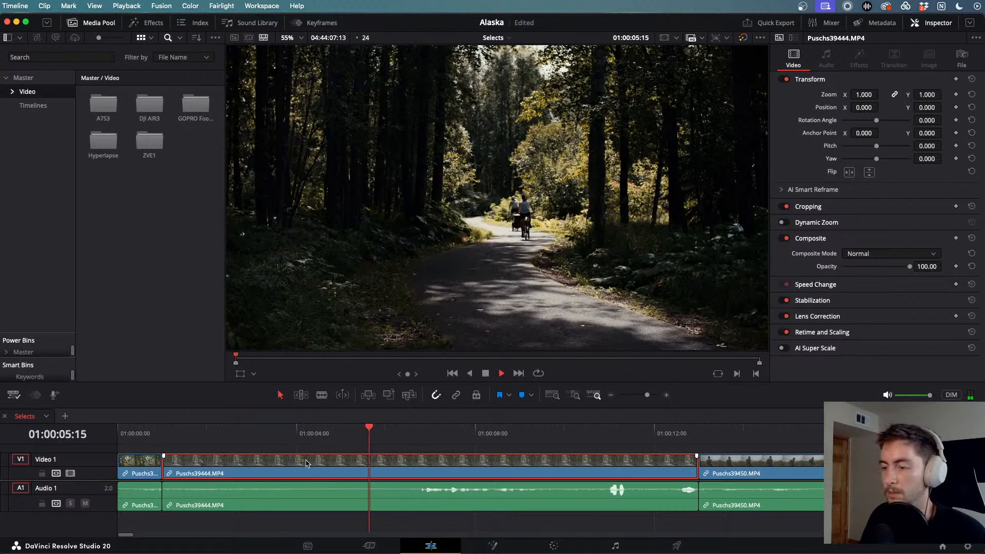
{"action": "key", "text": "space"}
{"action": "key", "text": "super+b"}
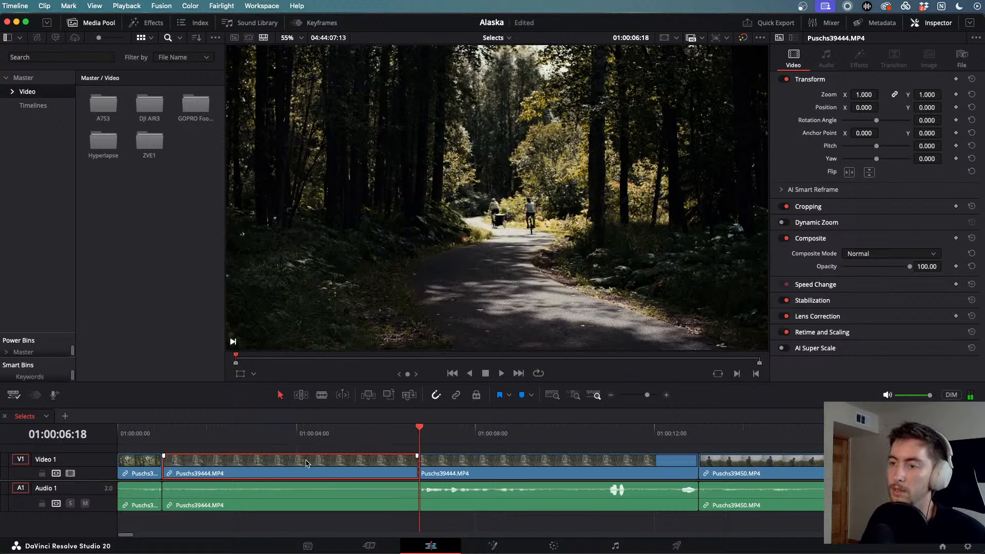
{"action": "key", "text": "alt+Up"}
- Scrub through Puschs39450, cut it at 01:00:20:18 and play on from the cut
{"action": "scroll", "coordinate": [268, 456], "scroll_direction": "down", "scroll_amount": 2}
{"action": "scroll", "coordinate": [270, 458], "scroll_direction": "right", "scroll_amount": 5}
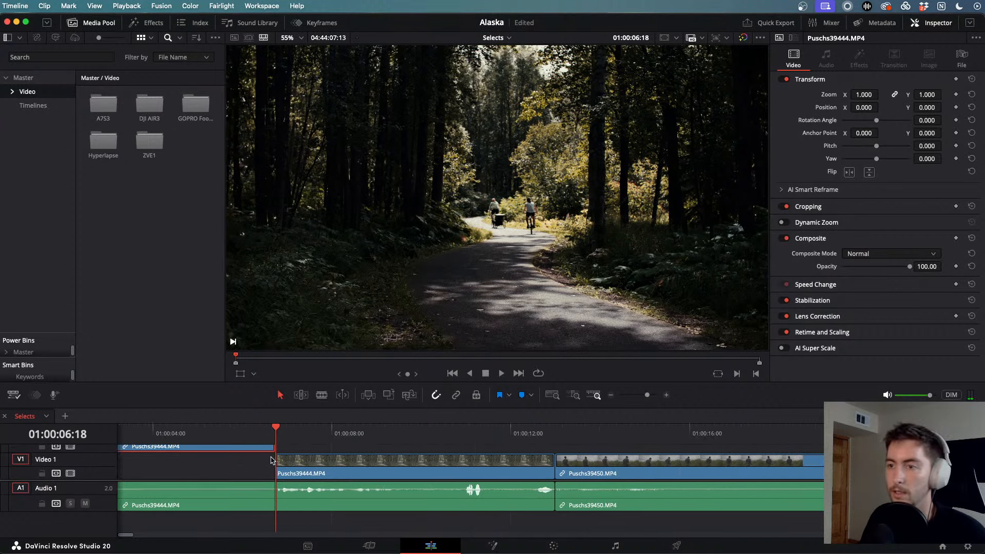
{"action": "left_click", "coordinate": [276, 436]}
{"action": "left_click_drag", "start_coordinate": [368, 446], "coordinate": [575, 475]}
{"action": "key", "text": "space"}
{"action": "scroll", "coordinate": [575, 474], "scroll_direction": "right", "scroll_amount": 3}
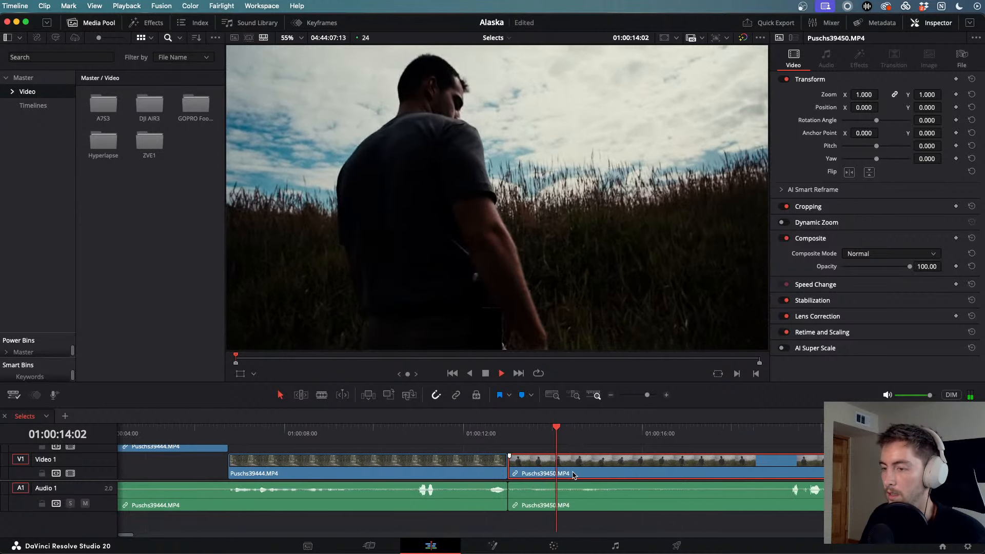
{"action": "left_click_drag", "start_coordinate": [468, 440], "coordinate": [744, 455]}
{"action": "scroll", "coordinate": [744, 455], "scroll_direction": "right", "scroll_amount": 3}
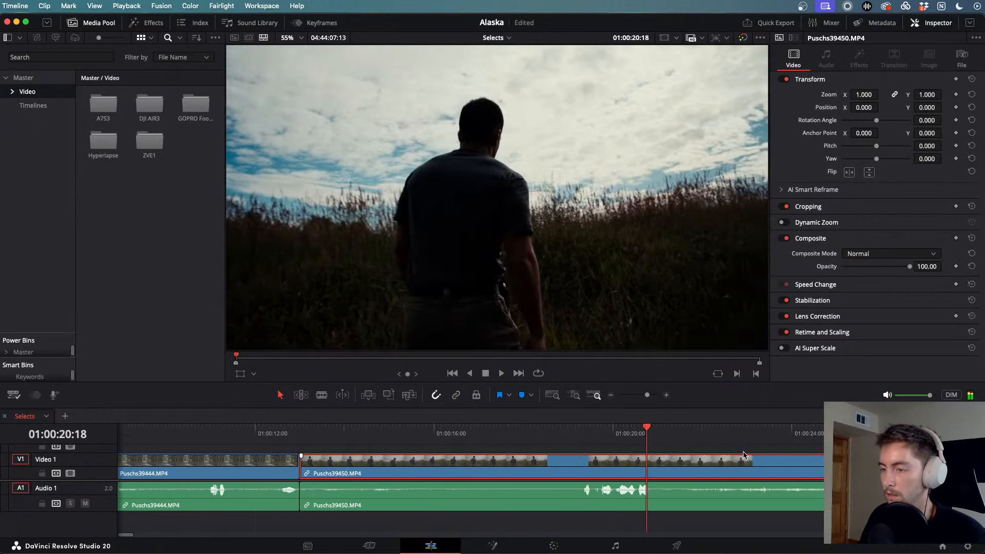
{"action": "key", "text": "ctrl+b"}
{"action": "left_click", "coordinate": [628, 430]}
{"action": "mouse_move", "coordinate": [630, 432]}
{"action": "left_mouse_down"}
{"action": "mouse_move", "coordinate": [655, 432]}
{"action": "mouse_move", "coordinate": [612, 434]}
{"action": "left_mouse_up"}
{"action": "key", "text": "space"}
{"action": "scroll", "coordinate": [631, 473], "scroll_direction": "right", "scroll_amount": 3}
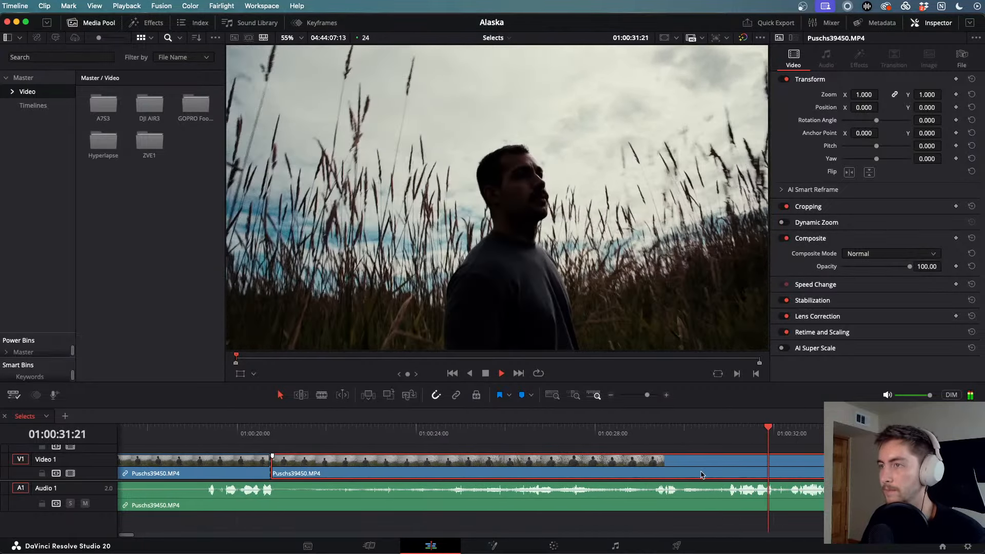
{"action": "scroll", "coordinate": [702, 474], "scroll_direction": "down", "scroll_amount": 4}
- Cut Puschs39450 at 01:00:30:23 and lift the 01:00:20–01:00:30 piece onto Video 2
{"action": "key", "text": "j"}
{"action": "key", "text": "j"}
{"action": "key", "text": "k"}
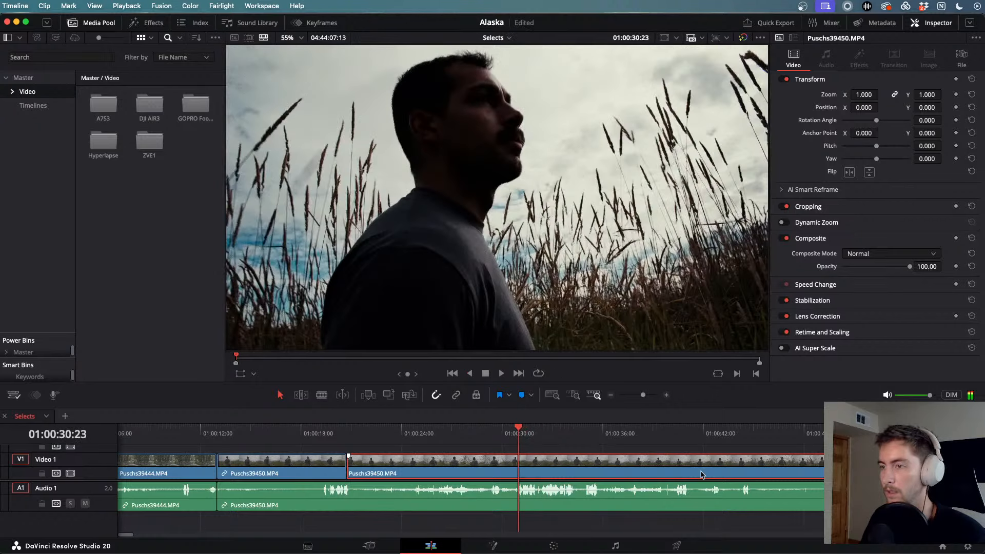
{"action": "key", "text": "super+b"}
{"action": "key", "text": "alt+Up"}
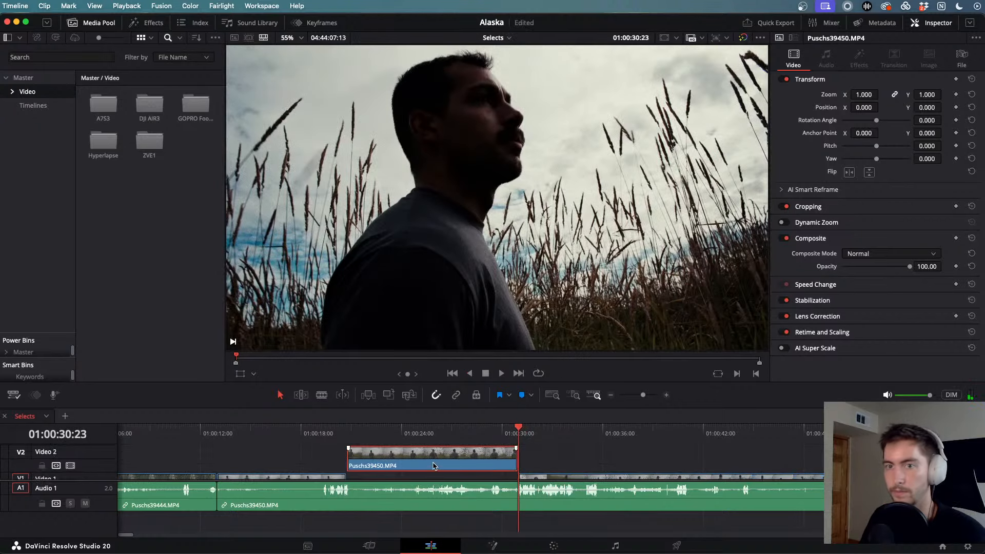
{"action": "scroll", "coordinate": [433, 465], "scroll_direction": "down", "scroll_amount": 1}
{"action": "scroll", "coordinate": [433, 464], "scroll_direction": "right", "scroll_amount": 5}
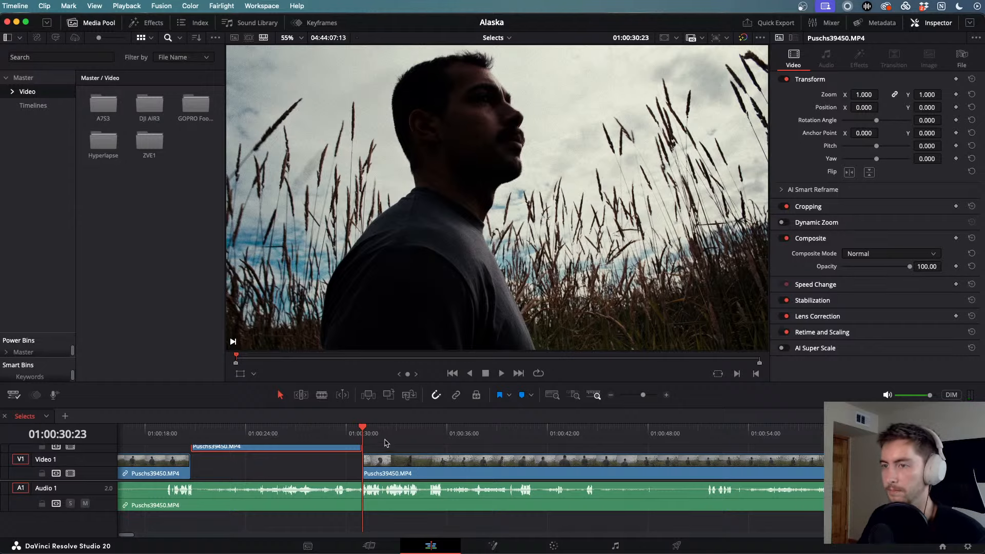
- Cut Puschs39450 at 01:00:55:02 and 01:00:59:15, lifting that stretch onto Video 2
{"action": "mouse_move", "coordinate": [386, 433]}
{"action": "left_mouse_down"}
{"action": "mouse_move", "coordinate": [430, 430]}
{"action": "mouse_move", "coordinate": [403, 430]}
{"action": "left_mouse_up"}
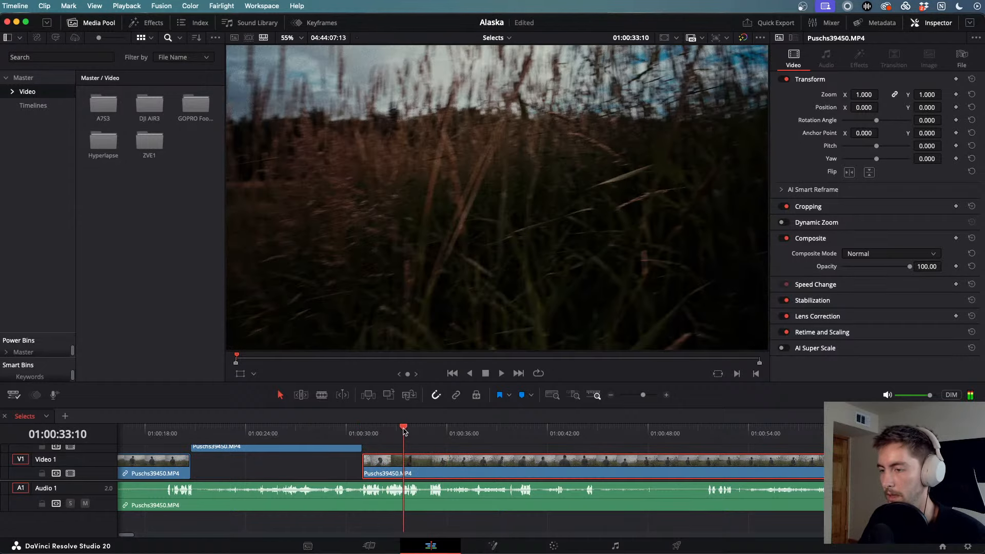
{"action": "key", "text": "space"}
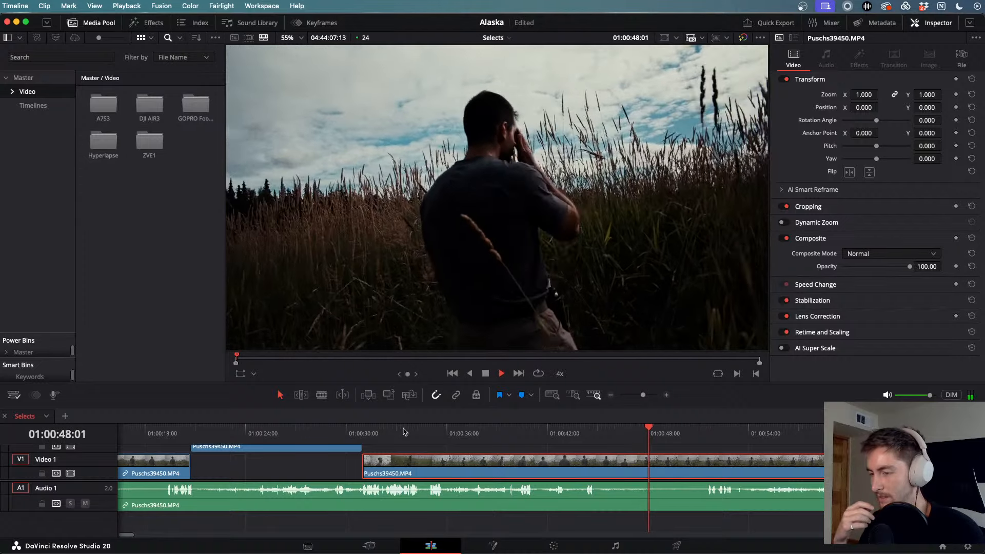
{"action": "scroll", "coordinate": [533, 460], "scroll_direction": "right", "scroll_amount": 3}
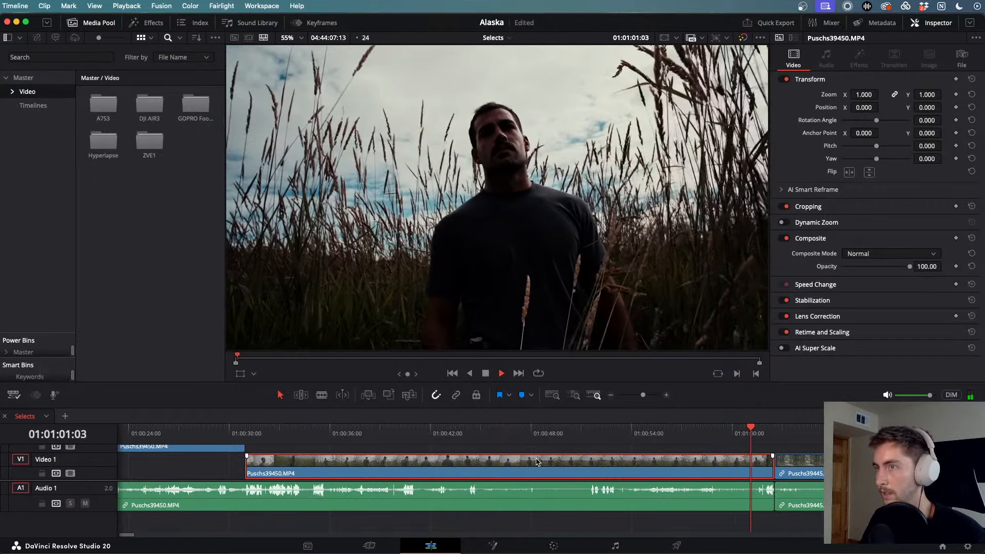
{"action": "key", "text": "space"}
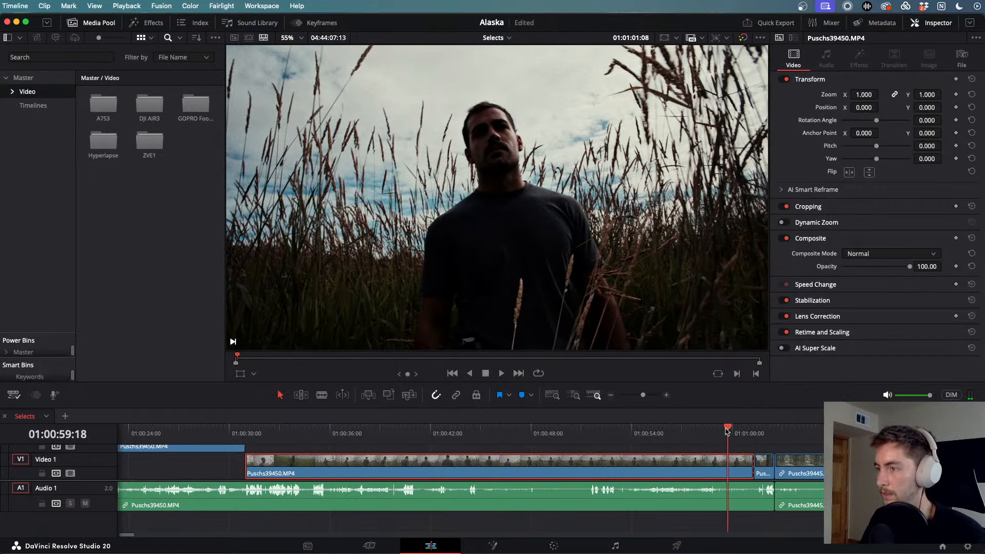
{"action": "left_click_drag", "start_coordinate": [727, 431], "coordinate": [650, 442]}
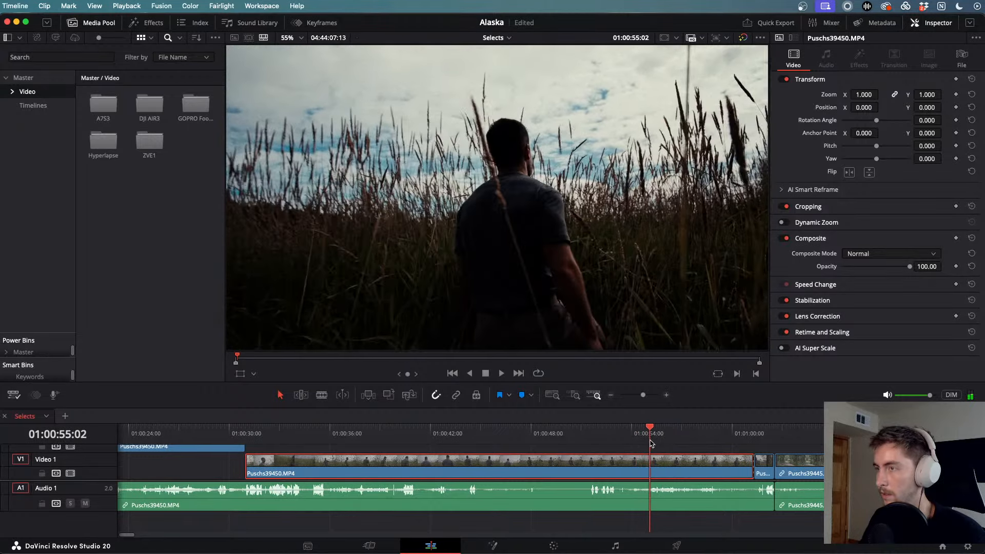
{"action": "key", "text": "super+b"}
{"action": "key", "text": "space"}
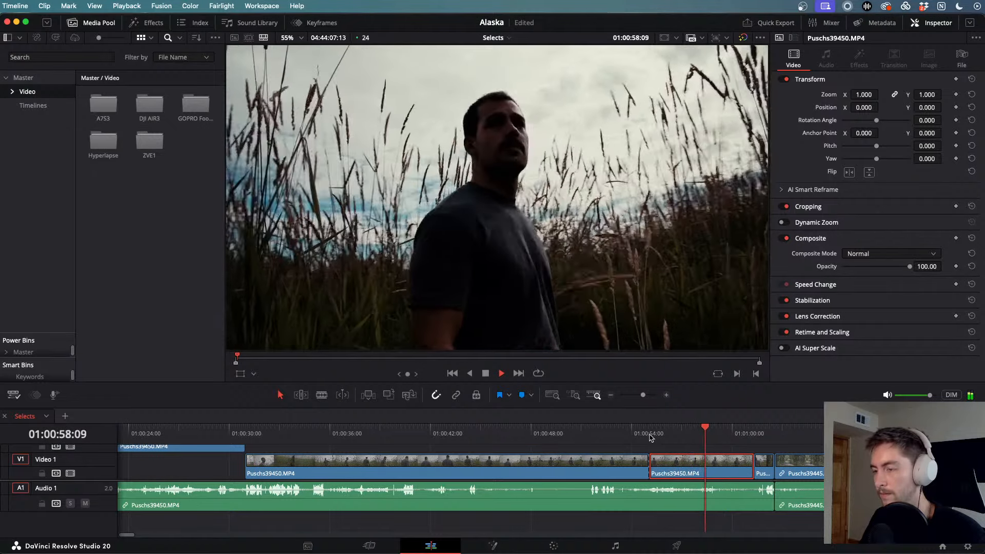
{"action": "key", "text": "space"}
{"action": "key", "text": "alt+Up"}
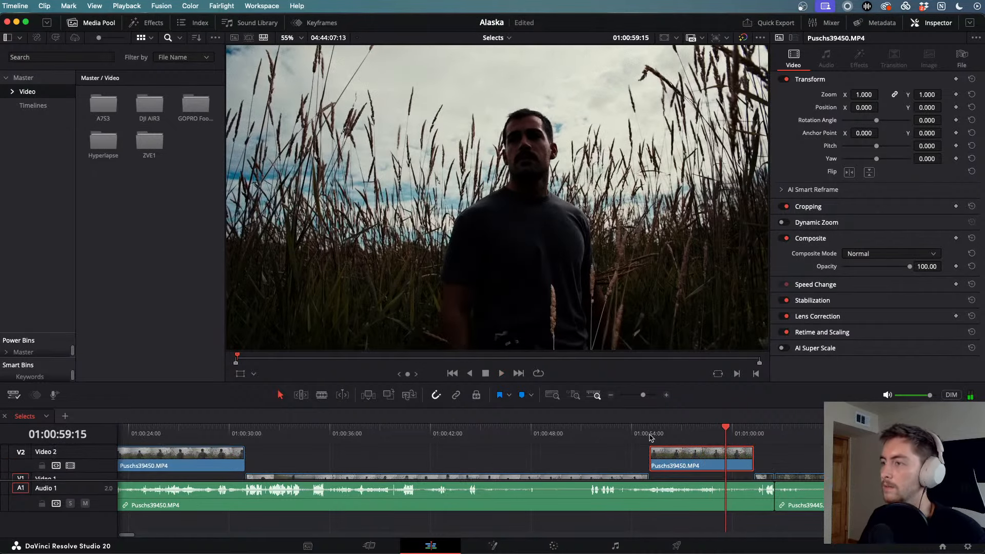
{"action": "scroll", "coordinate": [677, 462], "scroll_direction": "down", "scroll_amount": 1}
{"action": "scroll", "coordinate": [677, 461], "scroll_direction": "right", "scroll_amount": 6}
- Cut Puschs39445 at 01:01:44:01 and 01:01:55:13 and lift that piece onto Video 2
{"action": "left_click", "coordinate": [485, 432]}
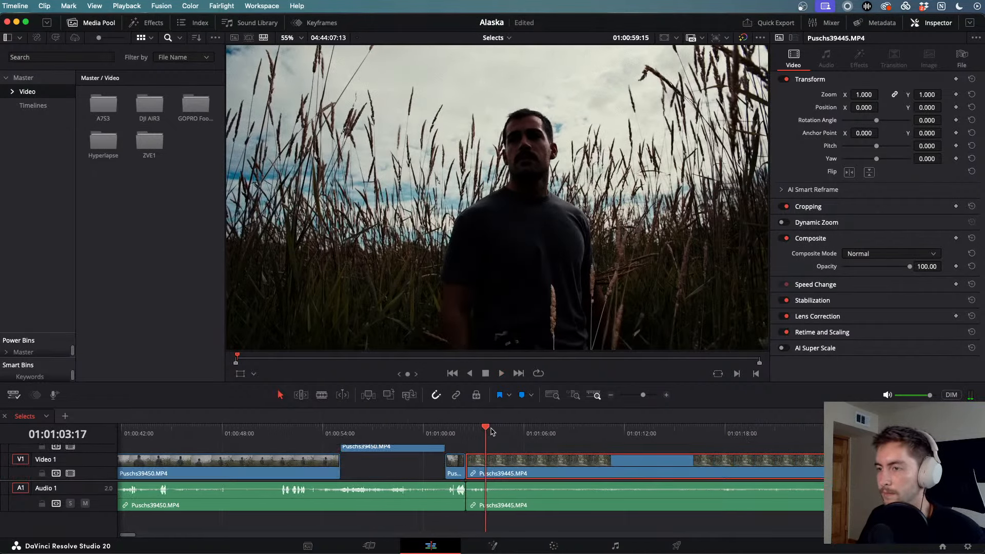
{"action": "left_click_drag", "start_coordinate": [491, 431], "coordinate": [705, 442]}
{"action": "scroll", "coordinate": [669, 441], "scroll_direction": "right", "scroll_amount": 5}
{"action": "left_click_drag", "start_coordinate": [515, 434], "coordinate": [780, 436]}
{"action": "scroll", "coordinate": [780, 436], "scroll_direction": "right", "scroll_amount": 5}
{"action": "scroll", "coordinate": [651, 436], "scroll_direction": "right", "scroll_amount": 5}
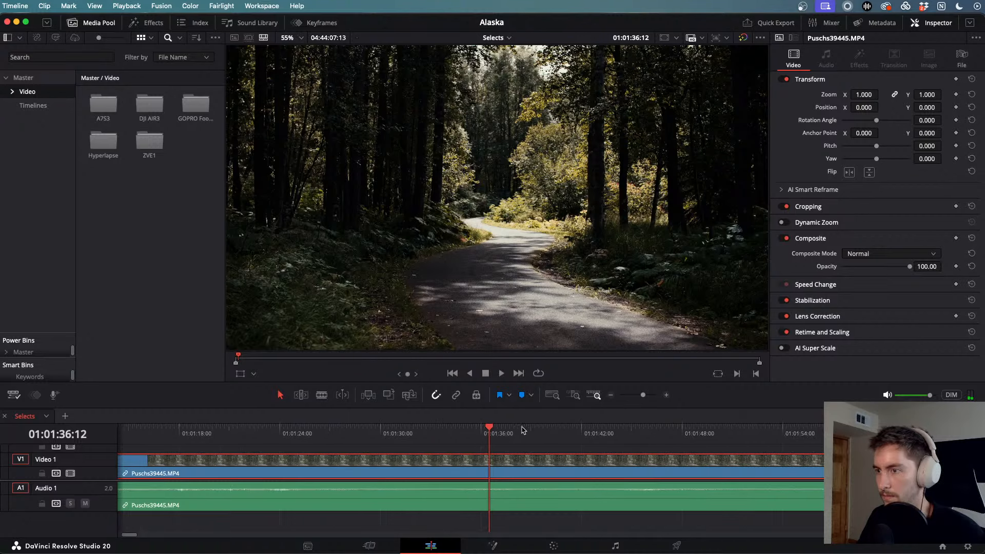
{"action": "left_click_drag", "start_coordinate": [488, 435], "coordinate": [617, 436]}
{"action": "key", "text": "super+b"}
{"action": "key", "text": "space"}
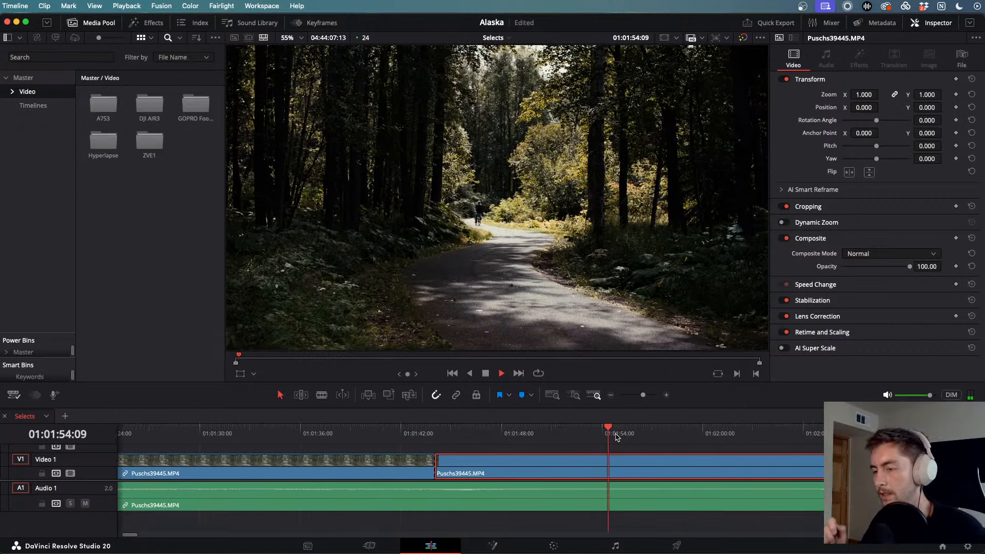
{"action": "key", "text": "space"}
{"action": "key", "text": "super+b"}
{"action": "key", "text": "alt+Up"}
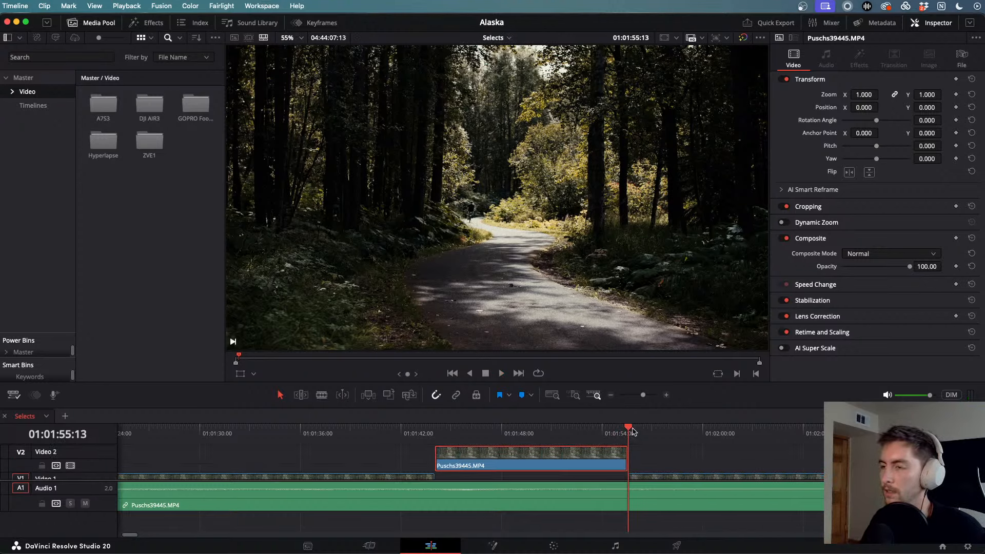
- Find a second in point in Puschs39445 past 01:02:12, cut there and lift the piece onto Video 2
{"action": "left_click_drag", "start_coordinate": [633, 432], "coordinate": [909, 440]}
{"action": "key", "text": "super+minus"}
{"action": "key", "text": "super+minus"}
{"action": "key", "text": "super+minus"}
{"action": "key", "text": "super+minus"}
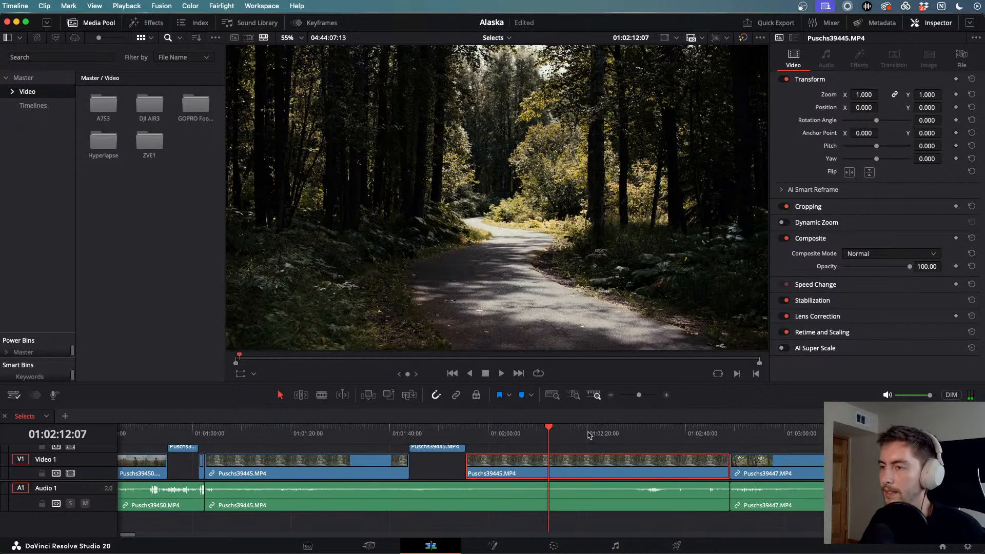
{"action": "left_click_drag", "start_coordinate": [638, 435], "coordinate": [575, 443]}
{"action": "key", "text": "super+backslash"}
{"action": "key", "text": "space"}
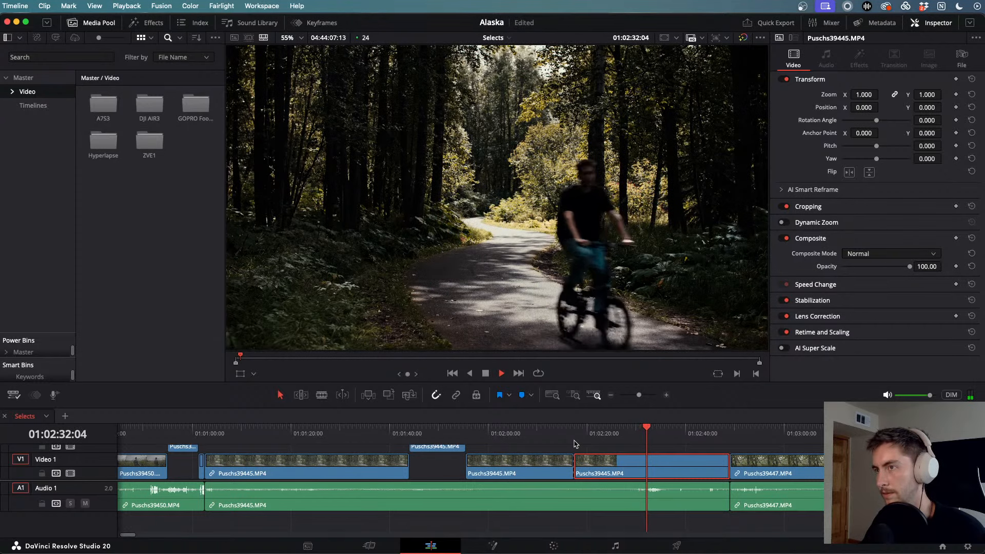
{"action": "key", "text": "alt+Up"}
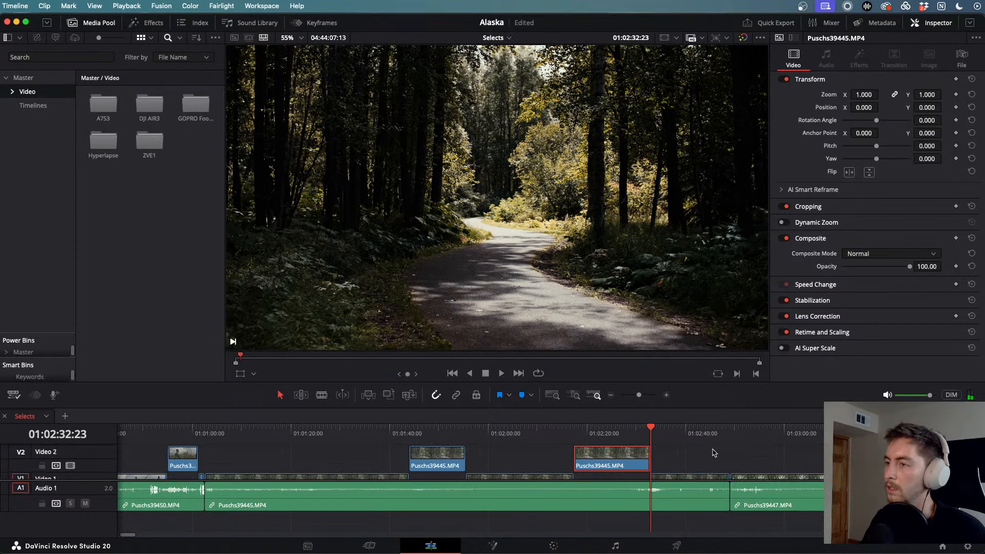
- Scrub ahead and play Puschs39447 from about 01:03:43
{"action": "scroll", "coordinate": [713, 451], "scroll_direction": "down", "scroll_amount": 2}
{"action": "scroll", "coordinate": [713, 452], "scroll_direction": "right", "scroll_amount": 5}
{"action": "left_click_drag", "start_coordinate": [591, 435], "coordinate": [854, 444]}
{"action": "scroll", "coordinate": [854, 444], "scroll_direction": "right", "scroll_amount": 5}
{"action": "mouse_move", "coordinate": [595, 432]}
{"action": "left_mouse_down"}
{"action": "mouse_move", "coordinate": [673, 435]}
{"action": "mouse_move", "coordinate": [580, 429]}
{"action": "left_mouse_up"}
{"action": "key", "text": "space"}
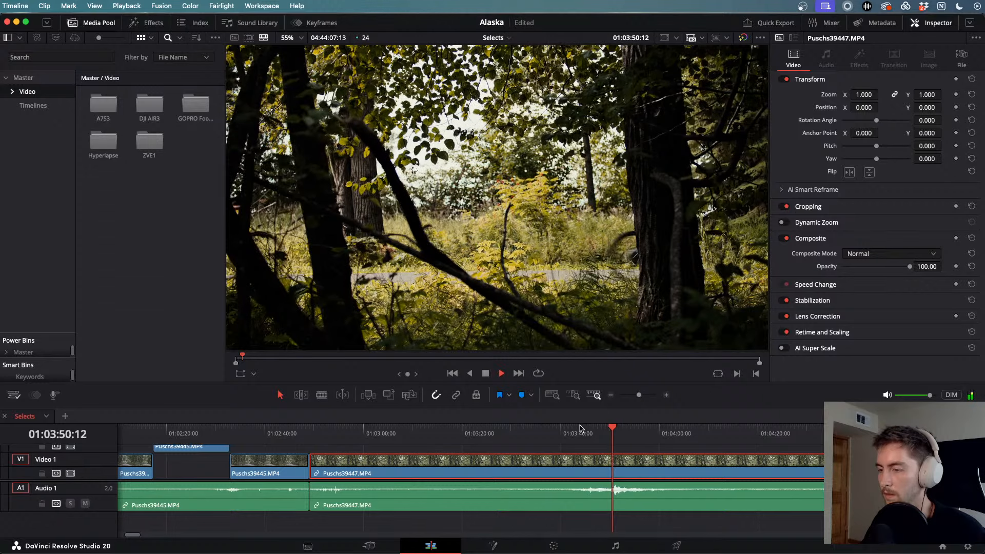
{"action": "key", "text": "j"}
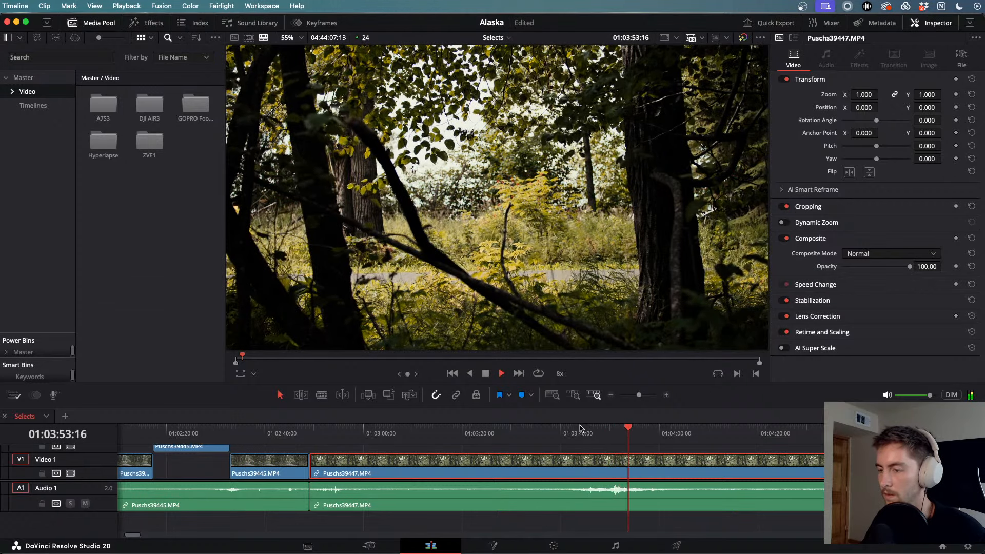
{"action": "scroll", "coordinate": [581, 428], "scroll_direction": "right", "scroll_amount": 10}
{"action": "left_click", "coordinate": [455, 432]}
{"action": "key", "text": "l"}
{"action": "key", "text": "l"}
{"action": "key", "text": "l"}
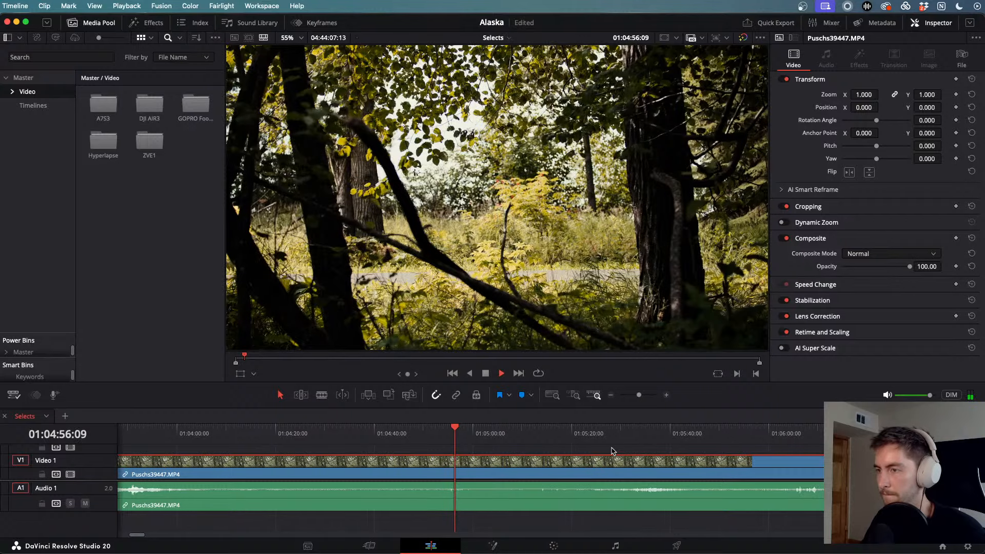
{"action": "left_click_drag", "start_coordinate": [497, 433], "coordinate": [760, 450]}
{"action": "key", "text": "l"}
{"action": "key", "text": "l"}
{"action": "key", "text": "l"}
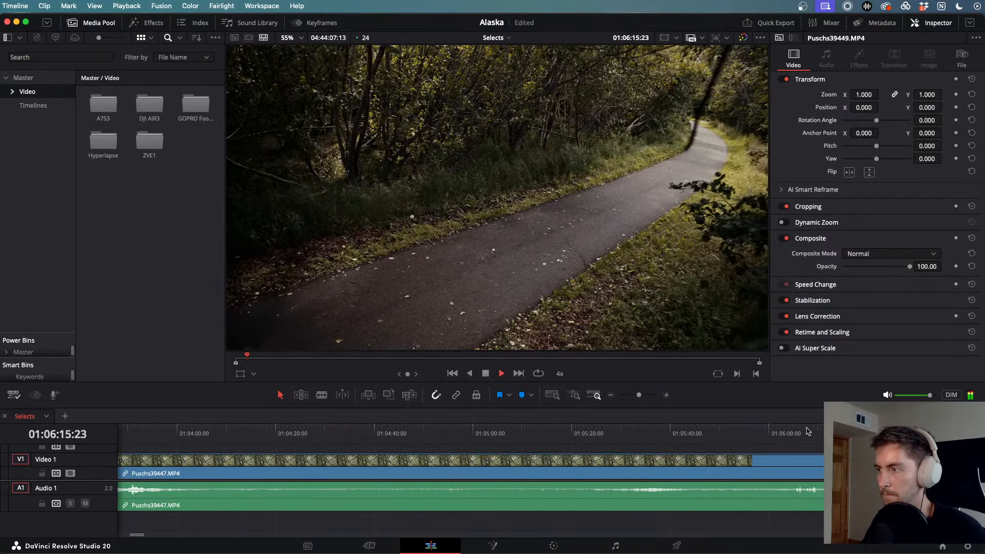
{"action": "left_click", "coordinate": [722, 430]}
{"action": "left_click_drag", "start_coordinate": [789, 440], "coordinate": [878, 444]}
{"action": "scroll", "coordinate": [878, 444], "scroll_direction": "right", "scroll_amount": 10}
{"action": "scroll", "coordinate": [483, 449], "scroll_direction": "down", "scroll_amount": 10}
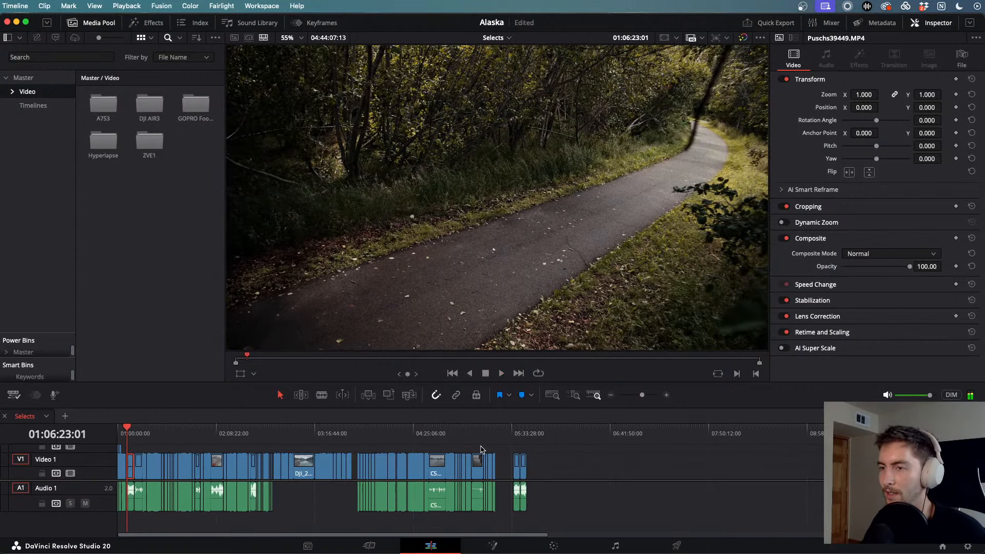
{"action": "scroll", "coordinate": [482, 449], "scroll_direction": "up", "scroll_amount": 7}
{"action": "left_click_drag", "start_coordinate": [386, 440], "coordinate": [354, 437]}
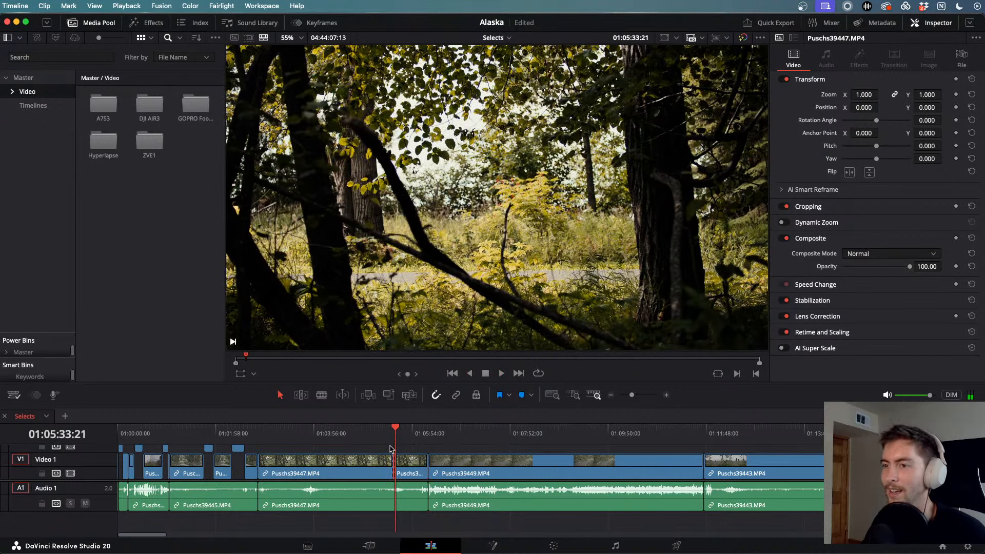
{"action": "scroll", "coordinate": [400, 447], "scroll_direction": "up", "scroll_amount": 5}
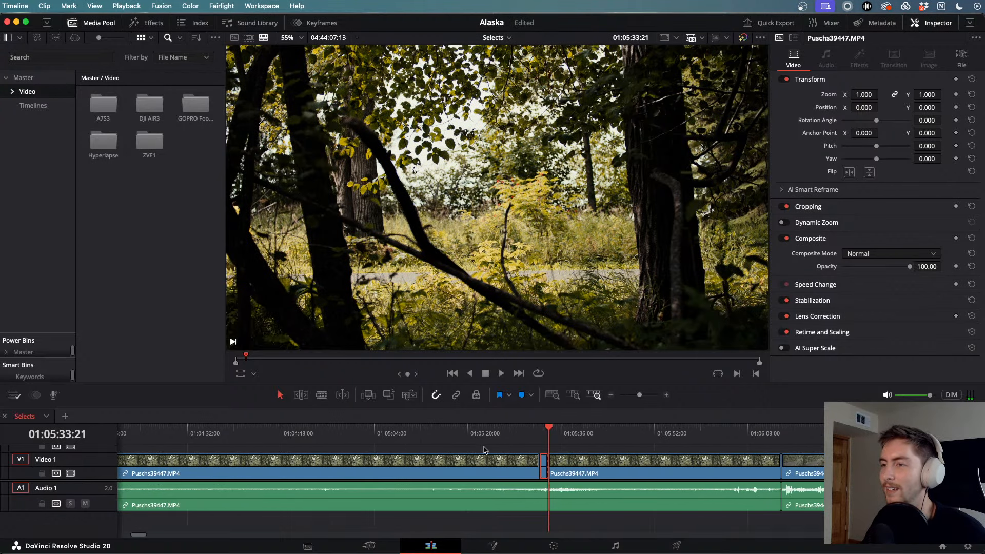
{"action": "scroll", "coordinate": [485, 450], "scroll_direction": "up", "scroll_amount": 2}
{"action": "left_click_drag", "start_coordinate": [570, 438], "coordinate": [232, 464]}
{"action": "scroll", "coordinate": [233, 465], "scroll_direction": "down", "scroll_amount": 5}
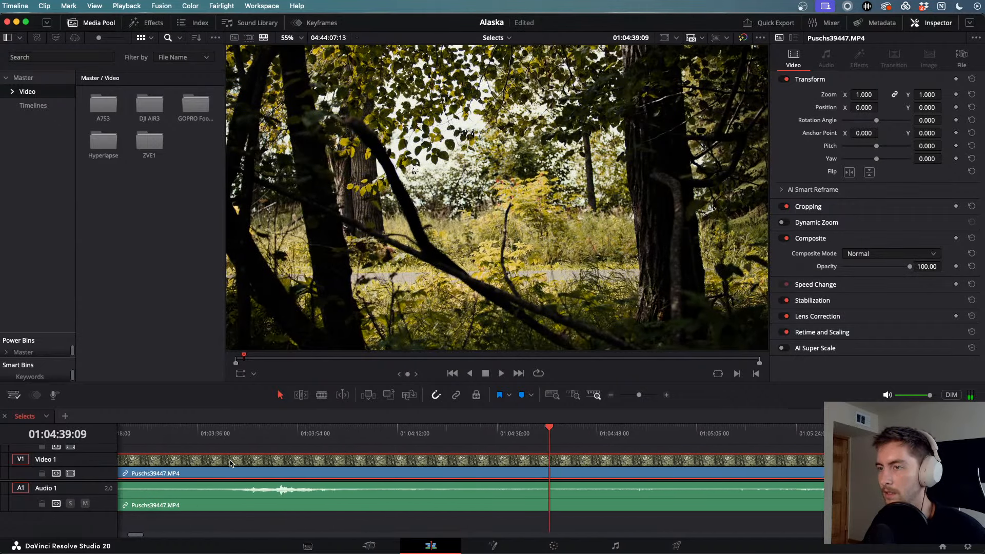
{"action": "left_click_drag", "start_coordinate": [497, 431], "coordinate": [745, 437]}
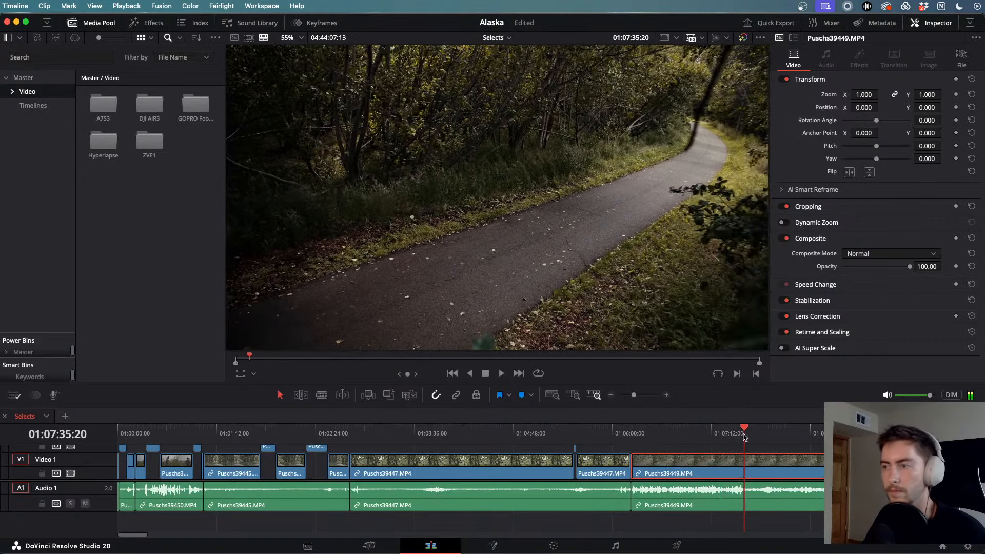
{"action": "scroll", "coordinate": [745, 436], "scroll_direction": "right", "scroll_amount": 4}
- Blade the first two moments of Puschs39449 at their in and out points and lift them onto Video 2
{"action": "left_click_drag", "start_coordinate": [658, 431], "coordinate": [725, 442]}
{"action": "key", "text": "super+b"}
{"action": "key", "text": "space"}
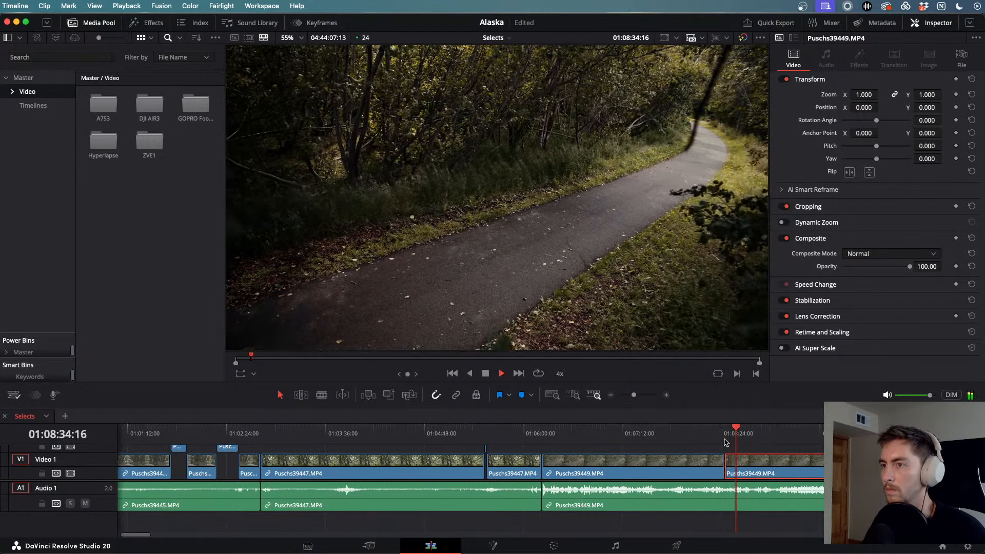
{"action": "key", "text": "super+b"}
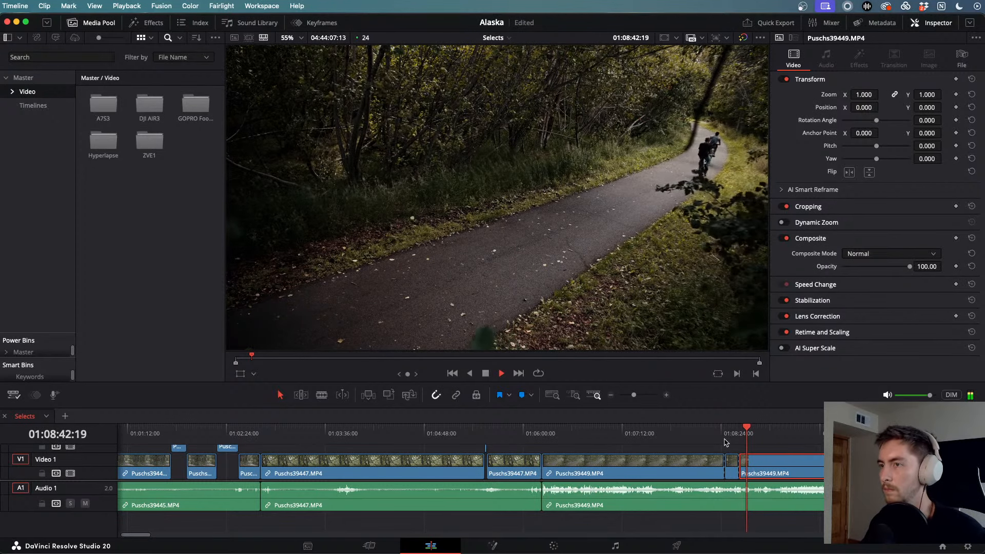
{"action": "key", "text": "alt+Up"}
{"action": "scroll", "coordinate": [726, 442], "scroll_direction": "right", "scroll_amount": 6}
{"action": "scroll", "coordinate": [725, 442], "scroll_direction": "down", "scroll_amount": 1}
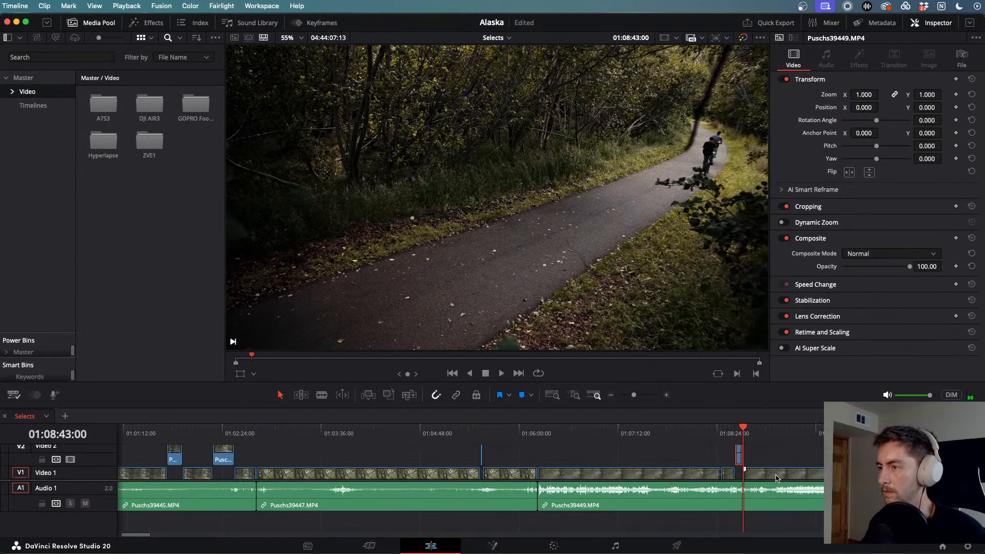
{"action": "left_click_drag", "start_coordinate": [529, 431], "coordinate": [565, 445]}
{"action": "key", "text": "super+b"}
{"action": "key", "text": "space"}
{"action": "key", "text": "l"}
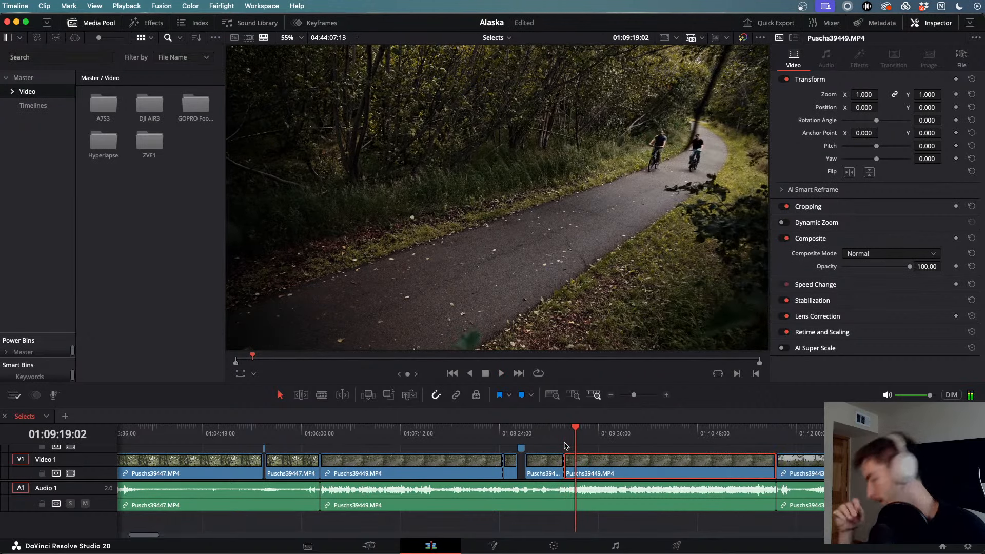
{"action": "key", "text": "space"}
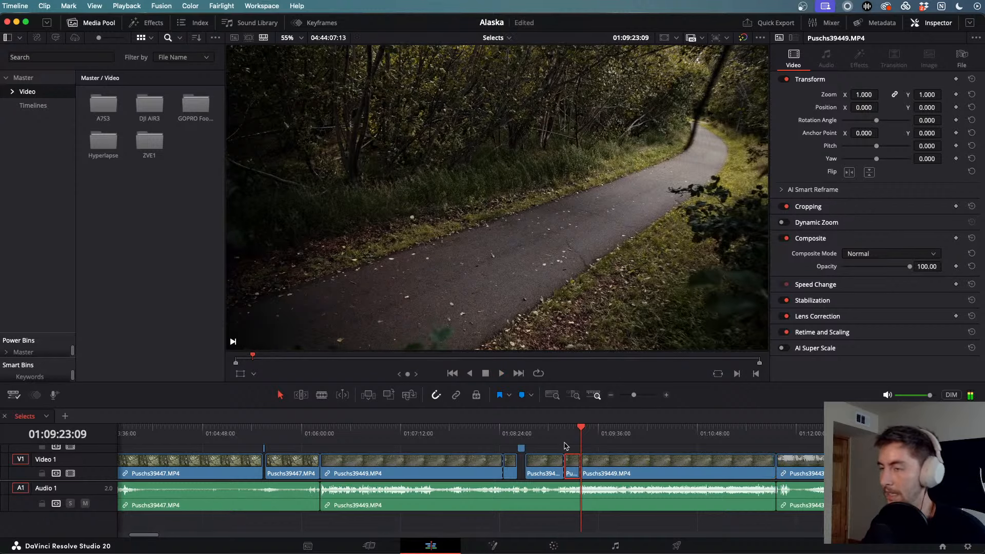
{"action": "key", "text": "alt+Up"}
- Blade two later moments of Puschs39449, near 01:09–01:10, and lift them onto Video 2
{"action": "mouse_move", "coordinate": [583, 436]}
{"action": "left_mouse_down"}
{"action": "mouse_move", "coordinate": [635, 441]}
{"action": "mouse_move", "coordinate": [601, 439]}
{"action": "left_mouse_up"}
{"action": "key", "text": "super+b"}
{"action": "key", "text": "l"}
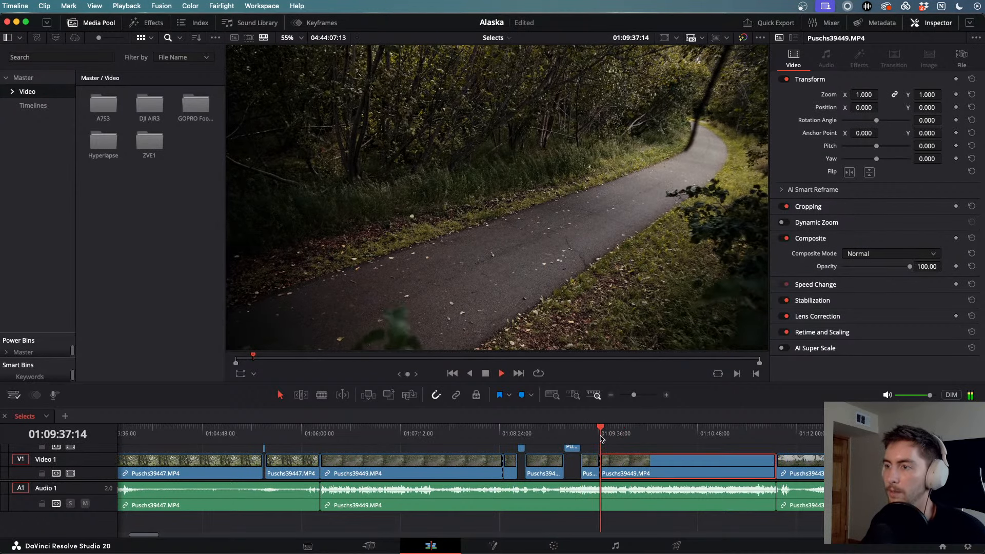
{"action": "key", "text": "l"}
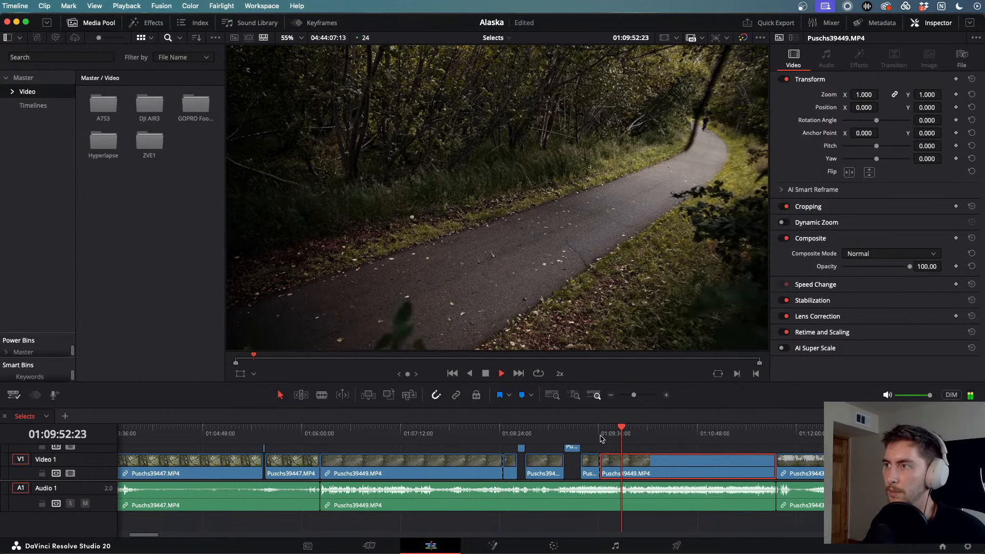
{"action": "key", "text": "super+b"}
{"action": "key", "text": "alt+Up"}
{"action": "left_click_drag", "start_coordinate": [623, 434], "coordinate": [865, 439]}
{"action": "key", "text": "super+b"}
{"action": "key", "text": "l"}
{"action": "key", "text": "l"}
{"action": "key", "text": "k"}
{"action": "key", "text": "super+b"}
{"action": "key", "text": "alt+Up"}
{"action": "scroll", "coordinate": [628, 435], "scroll_direction": "right", "scroll_amount": 6}
- Cut the lakeside clip Puschs39443 where the two cyclists appear
{"action": "left_click_drag", "start_coordinate": [573, 434], "coordinate": [767, 443]}
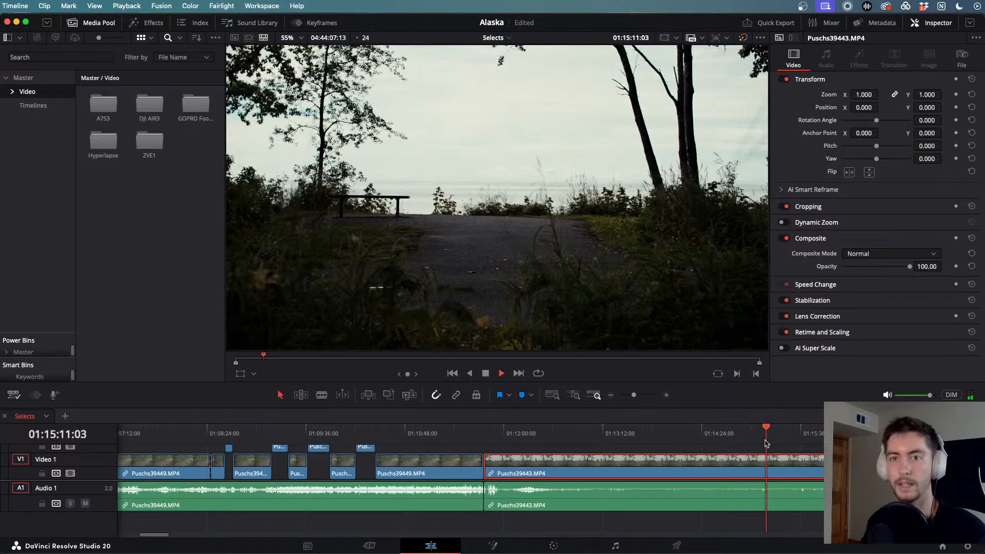
{"action": "scroll", "coordinate": [763, 444], "scroll_direction": "right", "scroll_amount": 3}
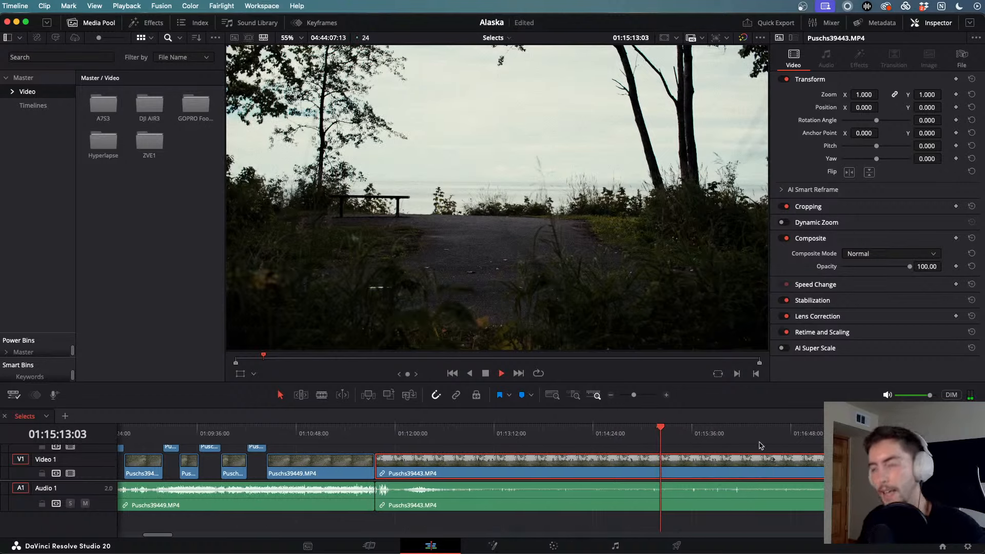
{"action": "left_click_drag", "start_coordinate": [659, 429], "coordinate": [679, 437]}
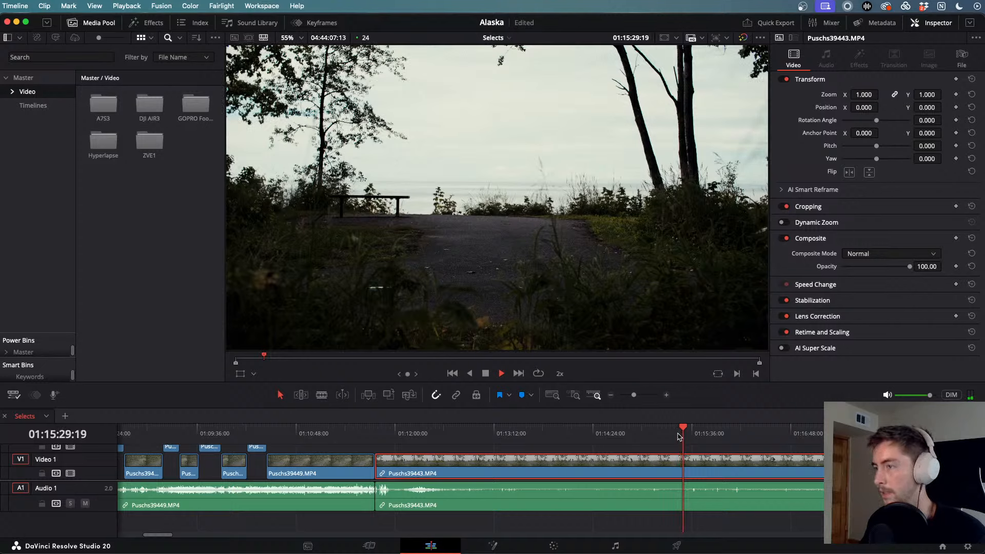
{"action": "key", "text": "j"}
{"action": "key", "text": "k"}
{"action": "key", "text": "super+b"}
{"action": "key", "text": "l"}
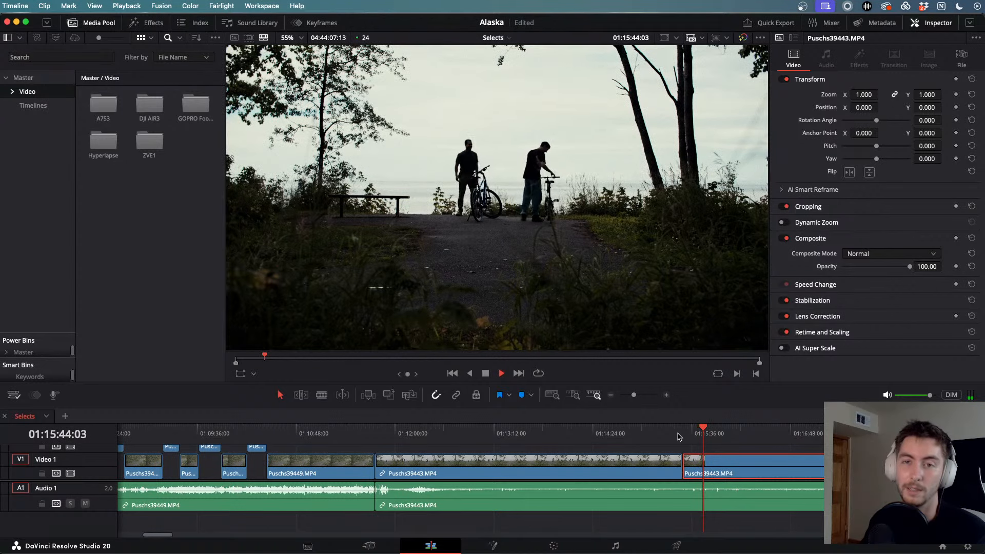
- Scrub and play on through Puschs39443 as a cyclist rides in
{"action": "scroll", "coordinate": [678, 436], "scroll_direction": "up", "scroll_amount": 2}
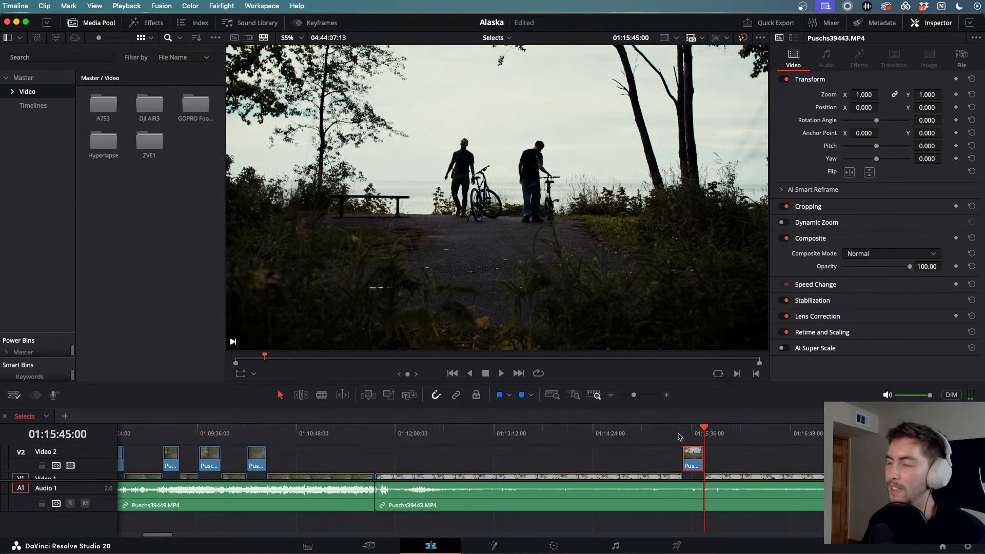
{"action": "left_click_drag", "start_coordinate": [709, 435], "coordinate": [804, 447]}
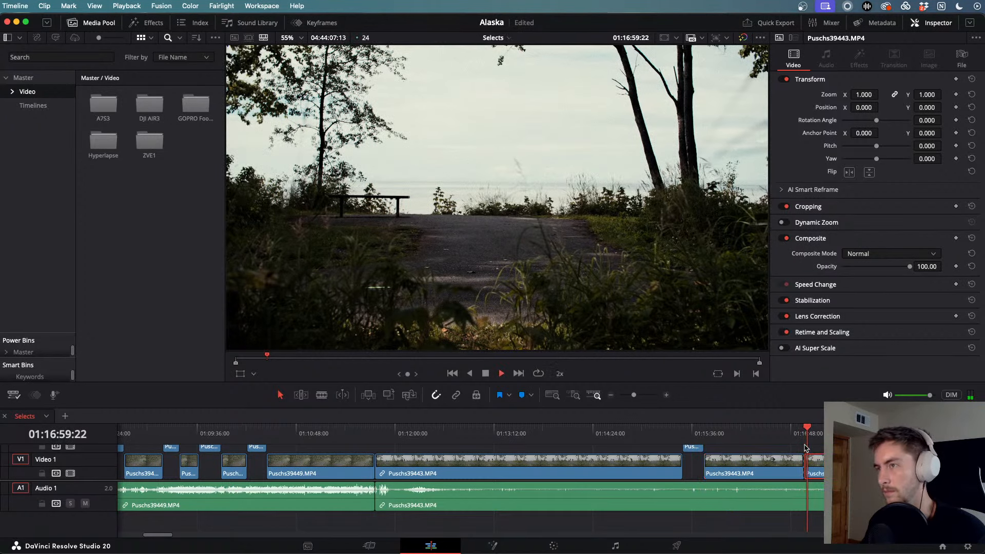
{"action": "key", "text": "space"}
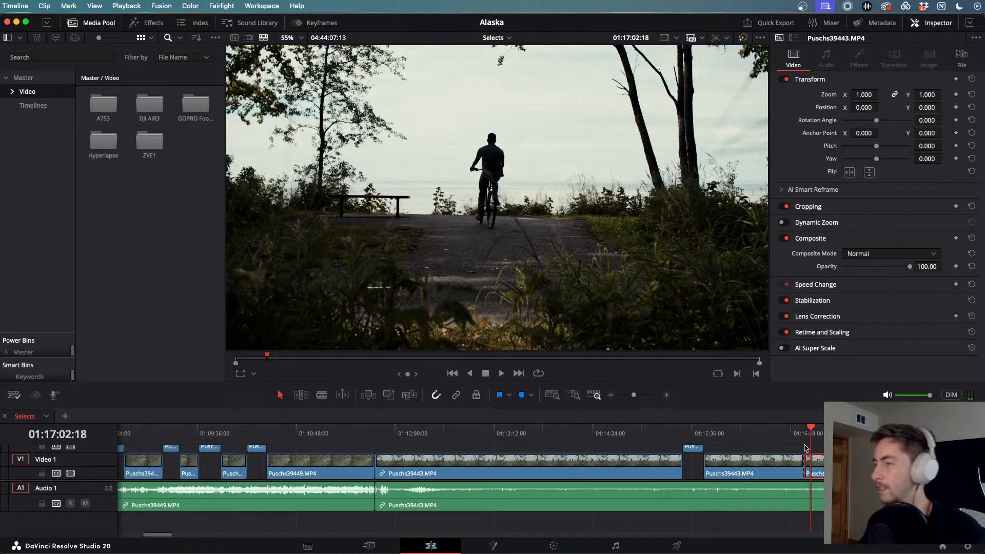
{"action": "key", "text": "l"}
{"action": "key", "text": "l"}
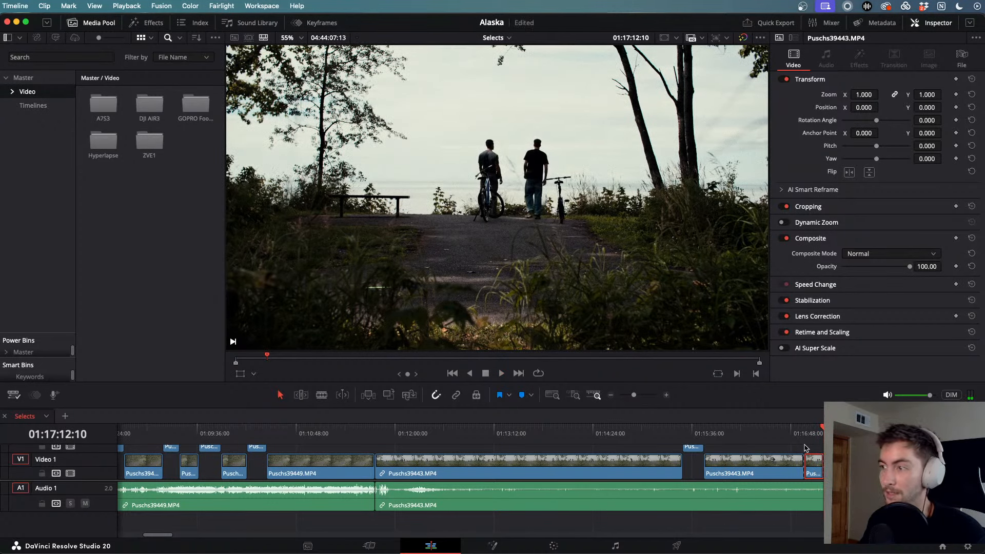
{"action": "scroll", "coordinate": [808, 446], "scroll_direction": "up", "scroll_amount": 2}
{"action": "scroll", "coordinate": [471, 461], "scroll_direction": "down", "scroll_amount": 2}
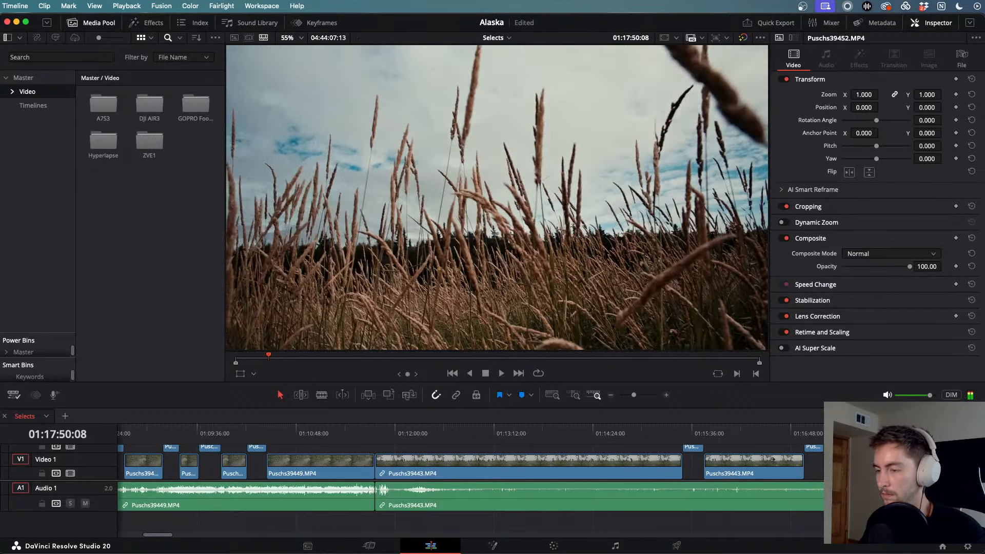
- Cut both ends of the chosen wheat-field moment in Puschs39452 and lift it onto Video 2
{"action": "key", "text": "space"}
{"action": "scroll", "coordinate": [663, 444], "scroll_direction": "right", "scroll_amount": 8}
{"action": "scroll", "coordinate": [663, 444], "scroll_direction": "up", "scroll_amount": 4}
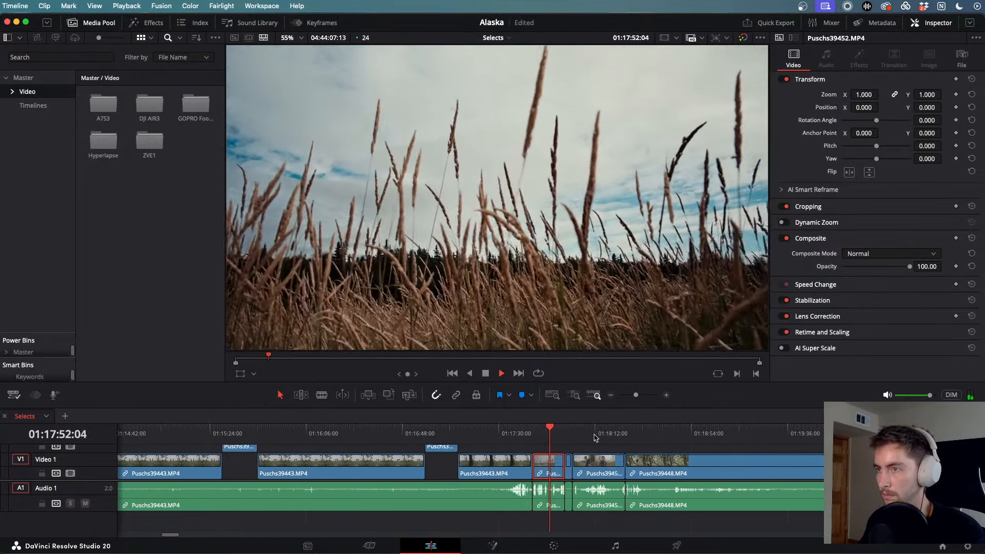
{"action": "left_click_drag", "start_coordinate": [554, 427], "coordinate": [540, 427]}
{"action": "key", "text": "super+b"}
{"action": "key", "text": "space"}
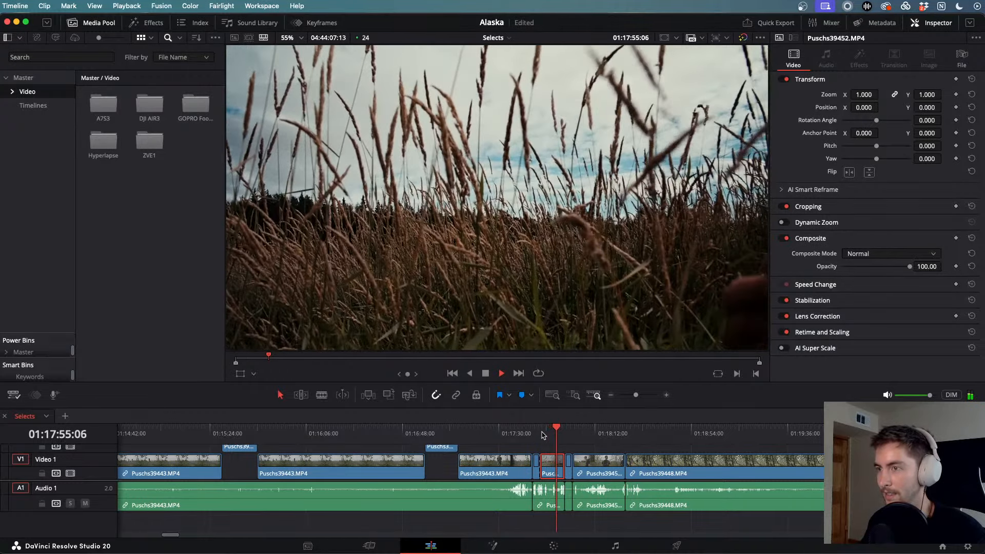
{"action": "key", "text": "space"}
{"action": "key", "text": "super+b"}
{"action": "key", "text": "alt+Up"}
- Play through the next clip, Puschs39454, the grass-field walking shot around 01:18
{"action": "left_click_drag", "start_coordinate": [563, 428], "coordinate": [588, 429]}
{"action": "key", "text": "space"}
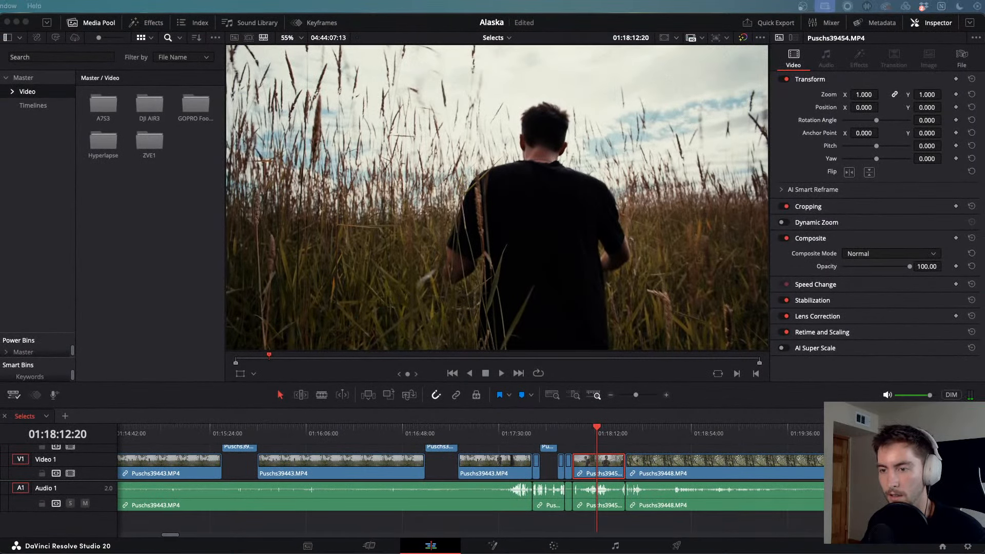
{"action": "left_click", "coordinate": [621, 435]}
{"action": "left_click", "coordinate": [574, 429]}
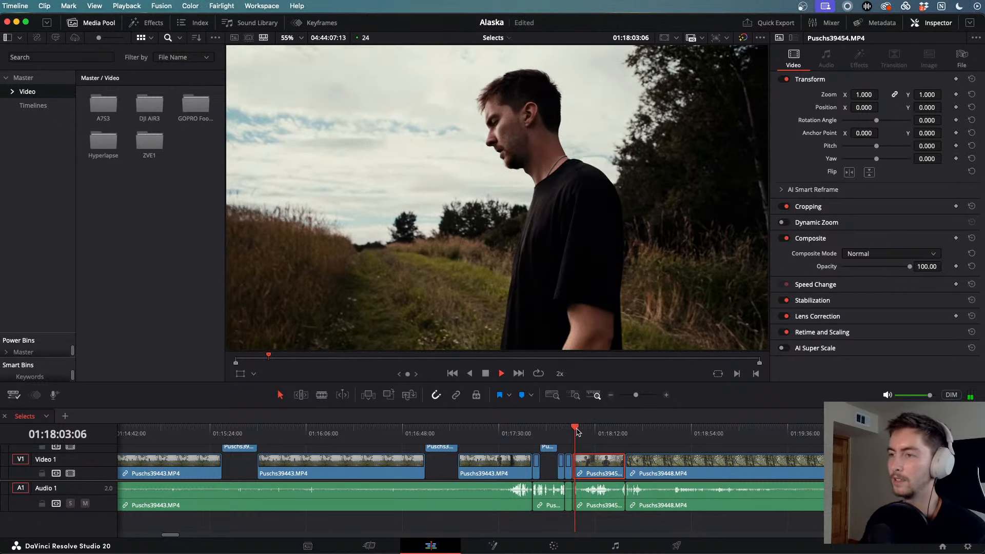
{"action": "key", "text": "l"}
{"action": "key", "text": "space"}
{"action": "key", "text": "space"}
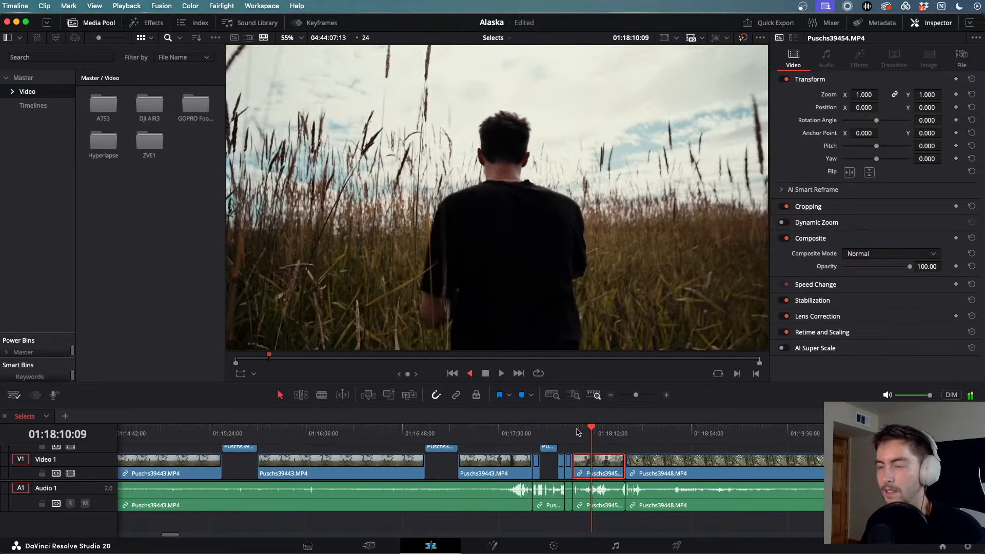
{"action": "scroll", "coordinate": [620, 460], "scroll_direction": "down", "scroll_amount": 10}
{"action": "scroll", "coordinate": [619, 461], "scroll_direction": "up", "scroll_amount": 4}
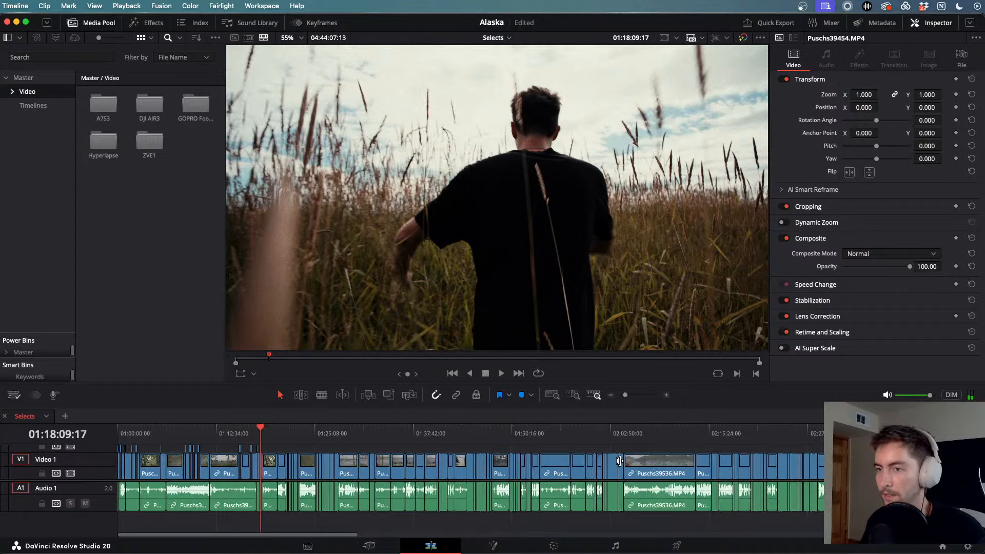
{"action": "left_click_drag", "start_coordinate": [266, 431], "coordinate": [286, 435]}
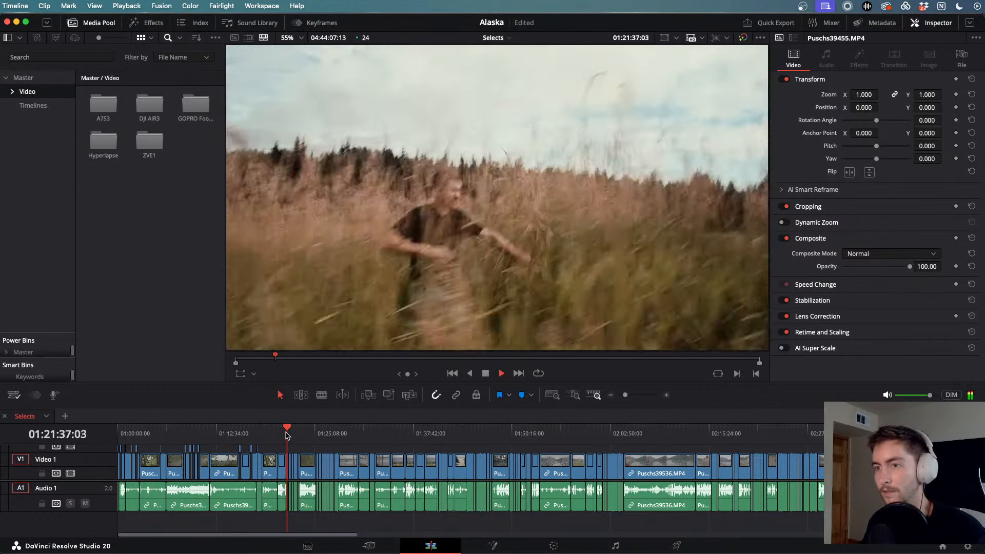
{"action": "scroll", "coordinate": [324, 460], "scroll_direction": "up", "scroll_amount": 10}
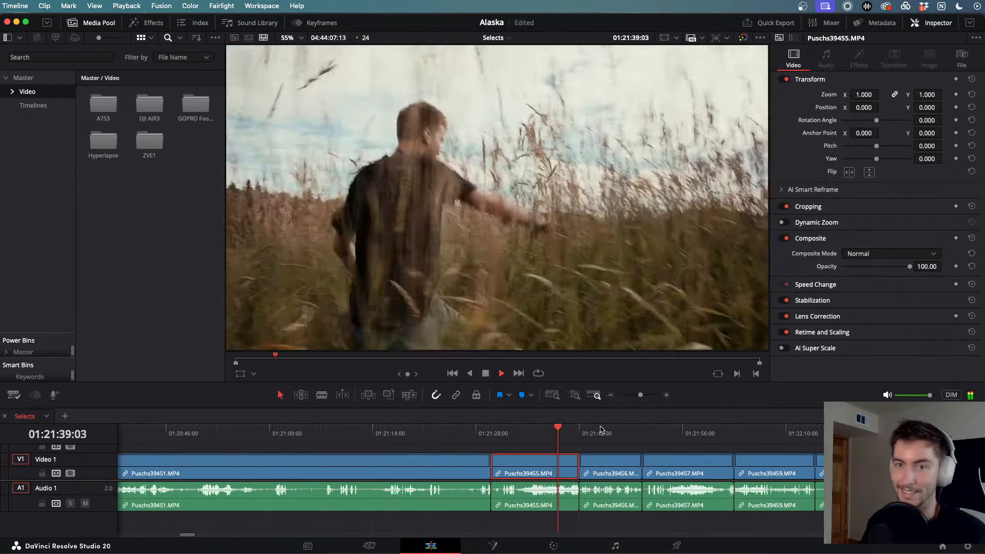
{"action": "left_click_drag", "start_coordinate": [580, 432], "coordinate": [676, 440]}
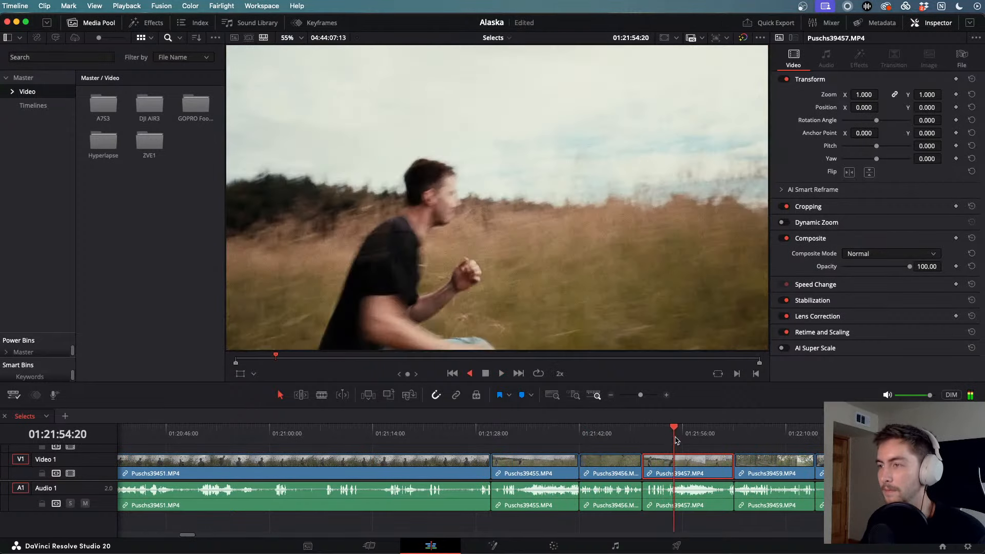
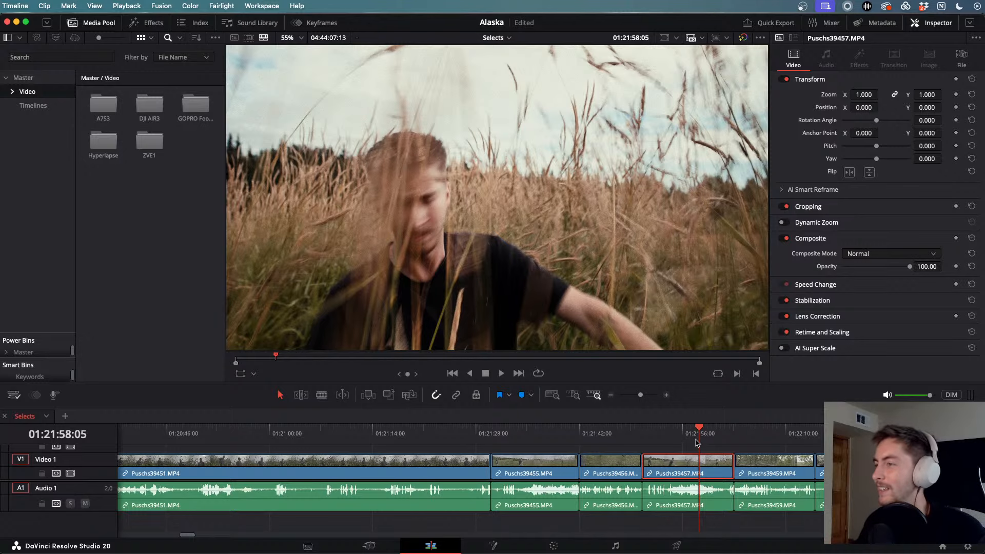
- Scrub to the man-in-the-reeds clip, watch it full screen, then move it to the Color page
{"action": "left_click_drag", "start_coordinate": [696, 440], "coordinate": [871, 439]}
{"action": "key", "text": "super+minus"}
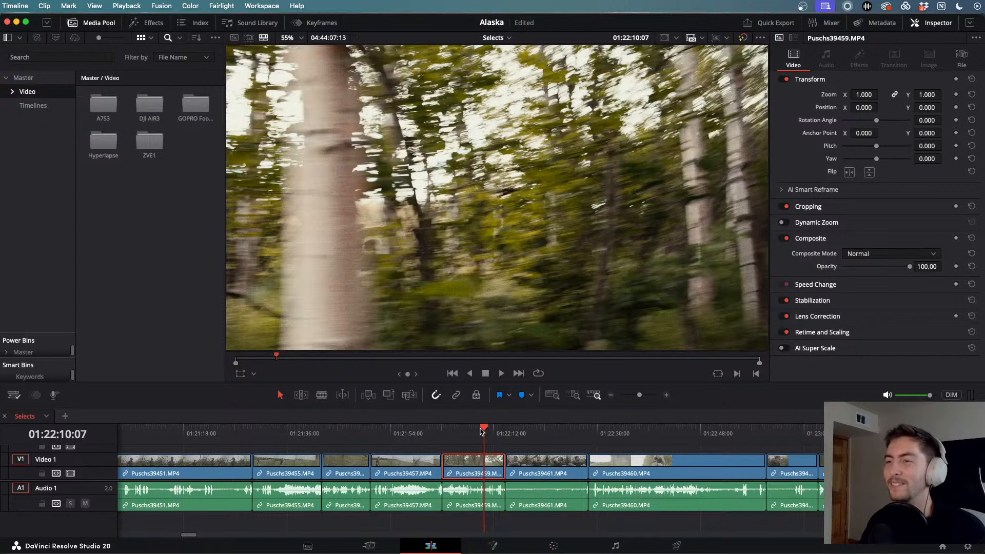
{"action": "left_click_drag", "start_coordinate": [481, 430], "coordinate": [512, 430]}
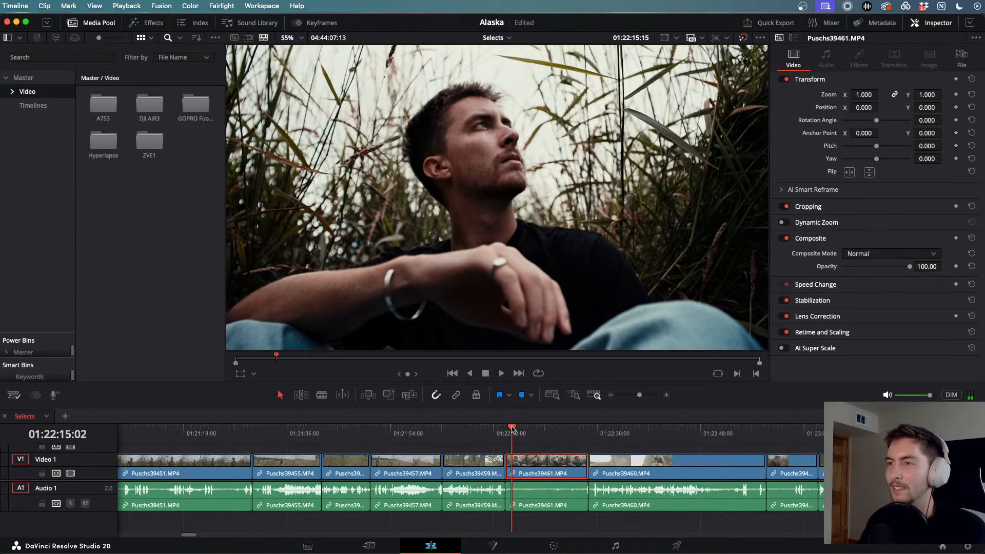
{"action": "key", "text": "space"}
{"action": "key", "text": "super+f"}
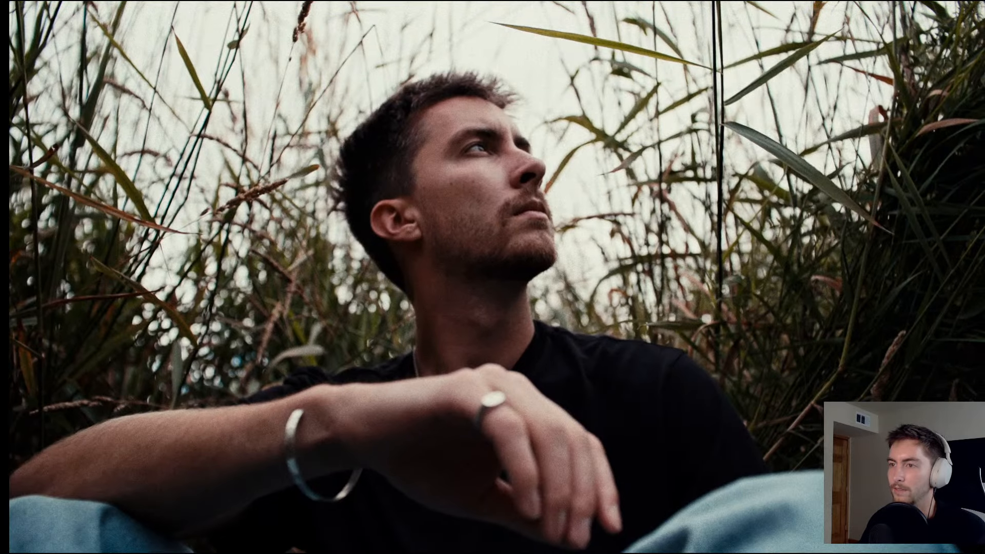
{"action": "key", "text": "super+f"}
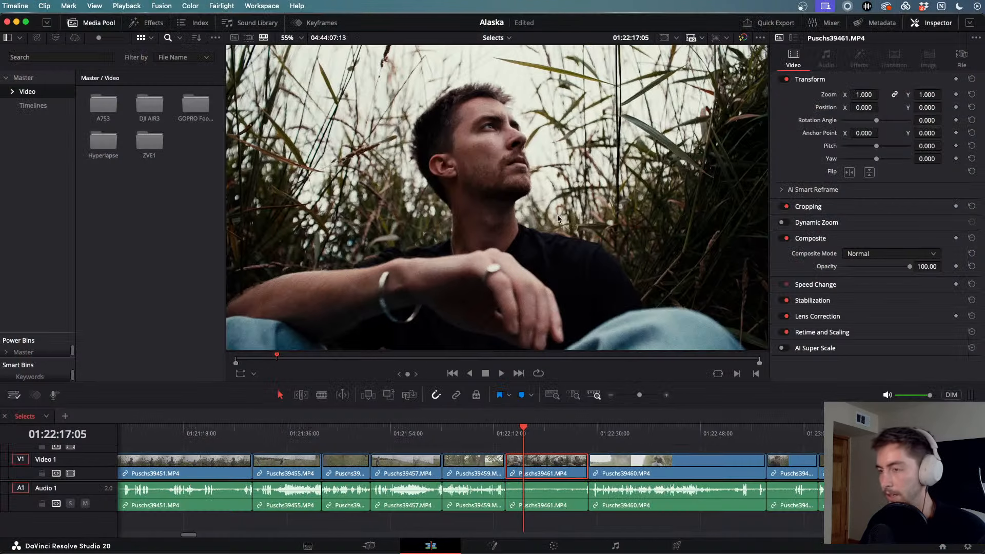
{"action": "key", "text": "shift+6"}
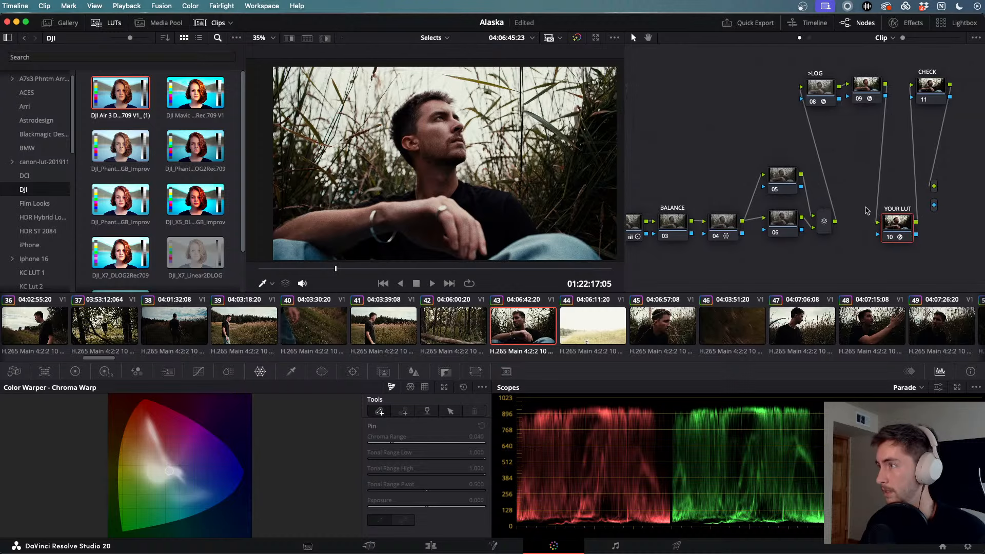
{"action": "left_click", "coordinate": [907, 31]}
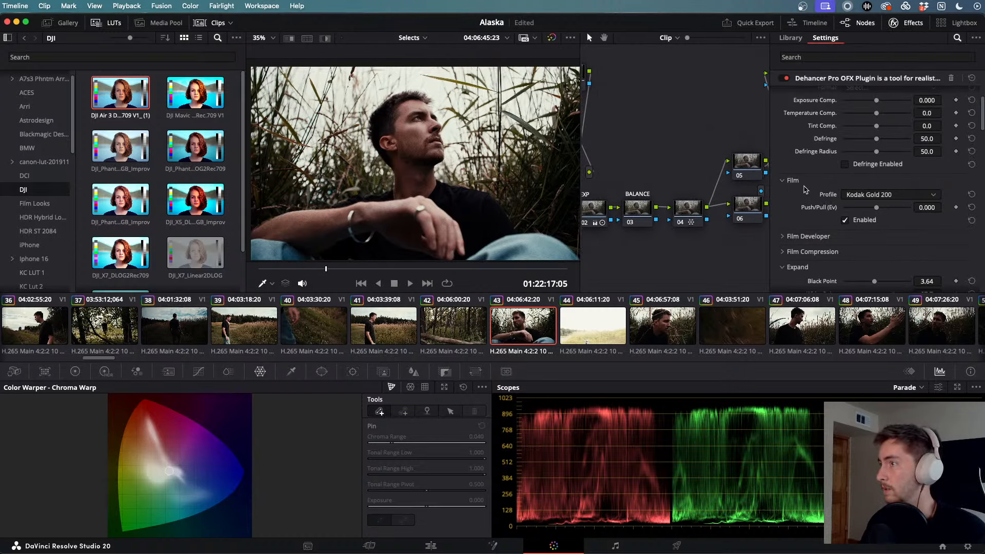
{"action": "scroll", "coordinate": [804, 190], "scroll_direction": "down", "scroll_amount": 10}
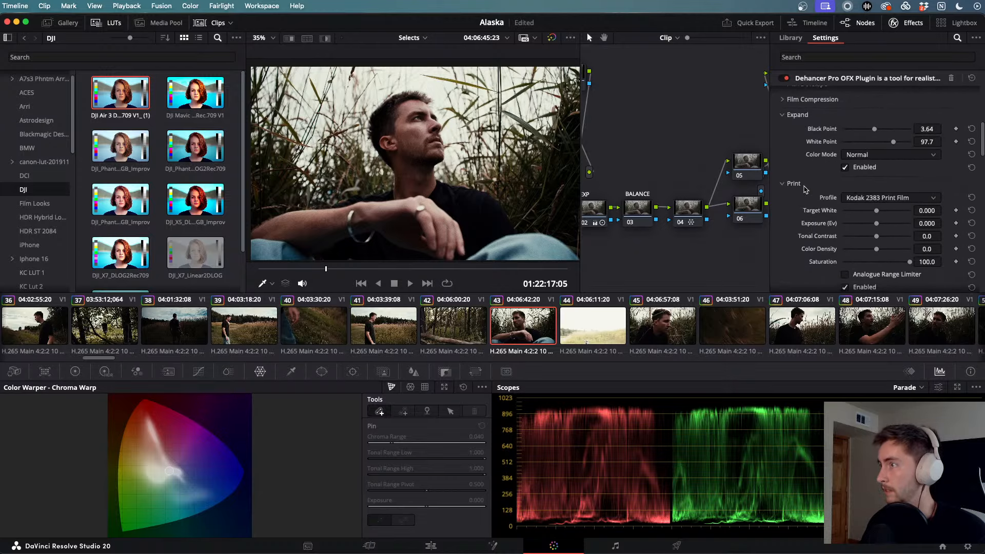
{"action": "scroll", "coordinate": [804, 190], "scroll_direction": "down", "scroll_amount": 2}
{"action": "scroll", "coordinate": [793, 137], "scroll_direction": "up", "scroll_amount": 8}
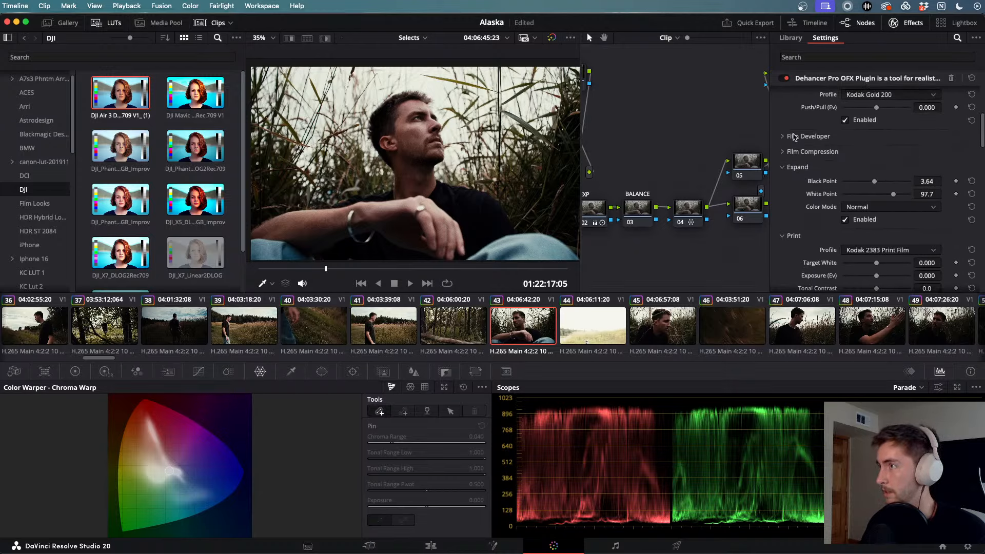
{"action": "scroll", "coordinate": [677, 169], "scroll_direction": "right", "scroll_amount": 5}
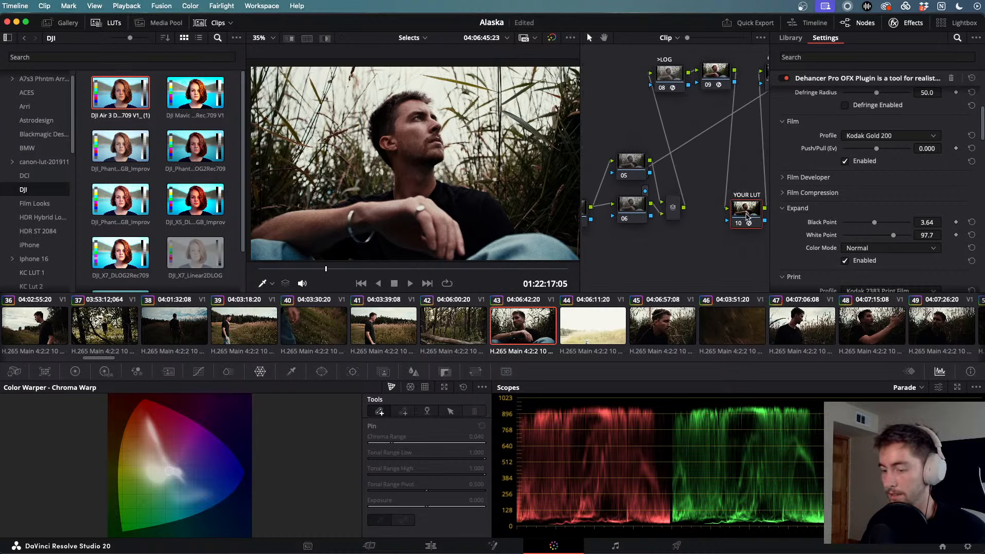
{"action": "key", "text": "super+d"}
{"action": "key", "text": "super+d"}
{"action": "key", "text": "super+d"}
{"action": "key", "text": "super+d"}
{"action": "key", "text": "super+d"}
{"action": "key", "text": "super+d"}
{"action": "key", "text": "super+d"}
{"action": "key", "text": "super+d"}
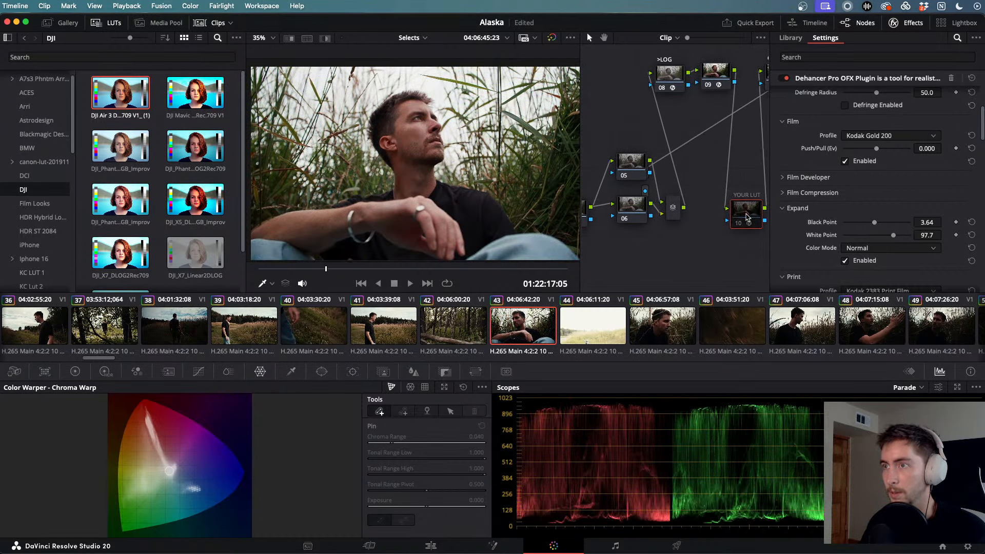
{"action": "left_click", "coordinate": [908, 24]}
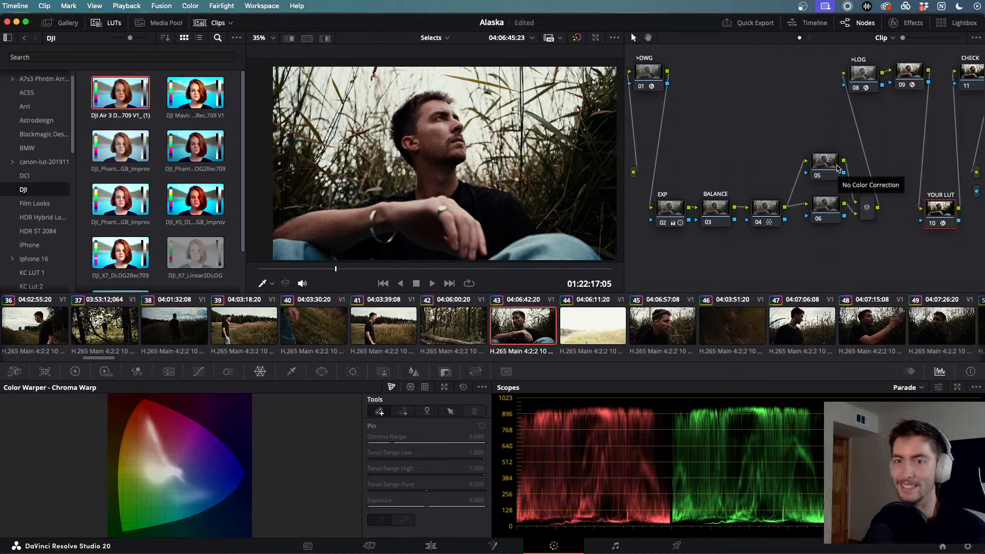
- Select and play back clip 45 and then clip 46, the drone shot over grass, to check their grades
{"action": "scroll", "coordinate": [838, 169], "scroll_direction": "right", "scroll_amount": 1}
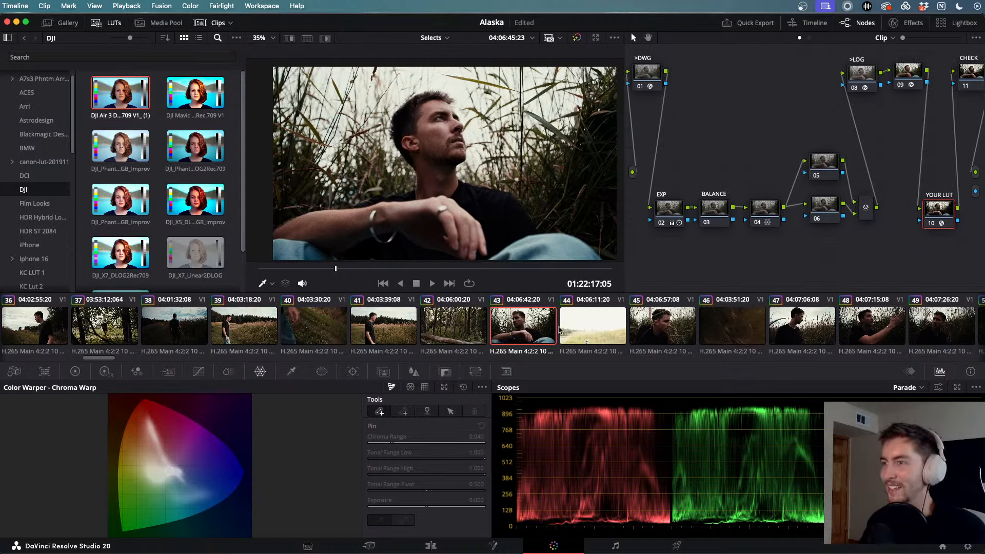
{"action": "left_click", "coordinate": [677, 323]}
{"action": "left_click", "coordinate": [733, 326]}
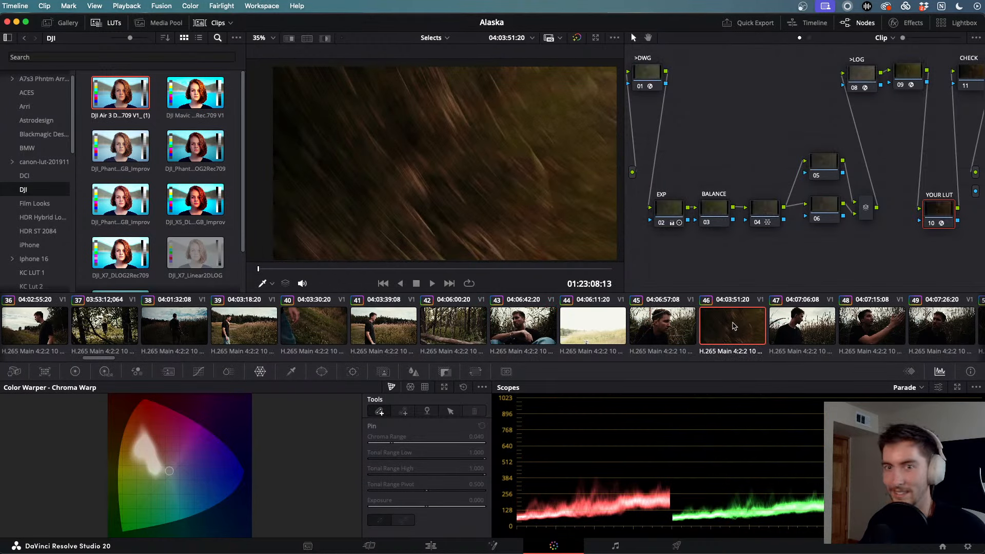
{"action": "left_click", "coordinate": [666, 324]}
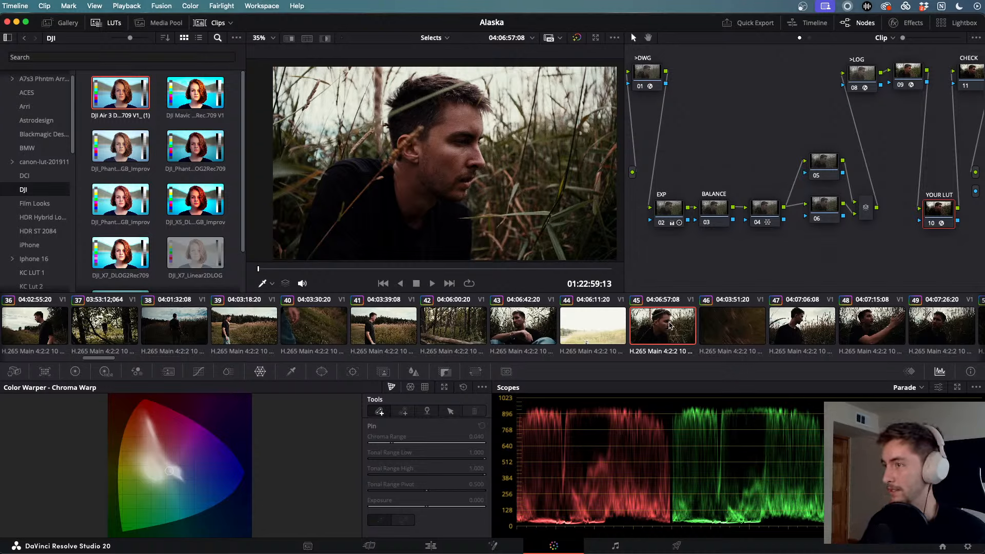
{"action": "key", "text": "space"}
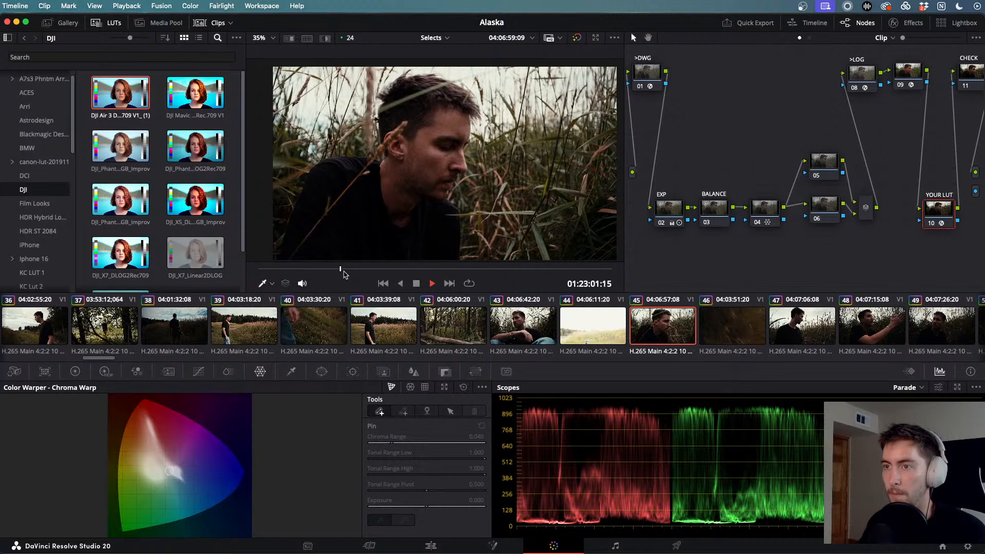
{"action": "left_click_drag", "start_coordinate": [340, 268], "coordinate": [545, 272]}
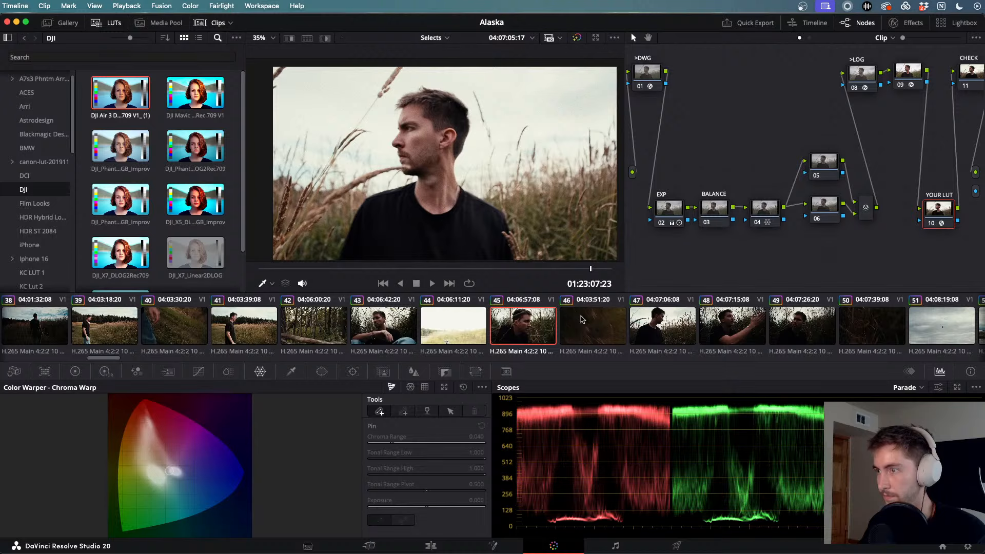
{"action": "left_click", "coordinate": [568, 325]}
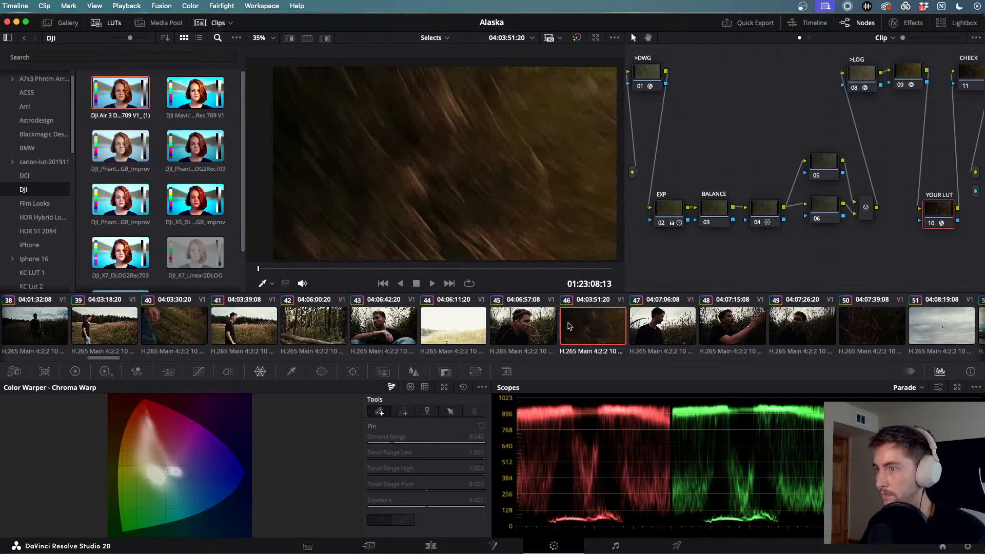
{"action": "key", "text": "space"}
{"action": "key", "text": "space"}
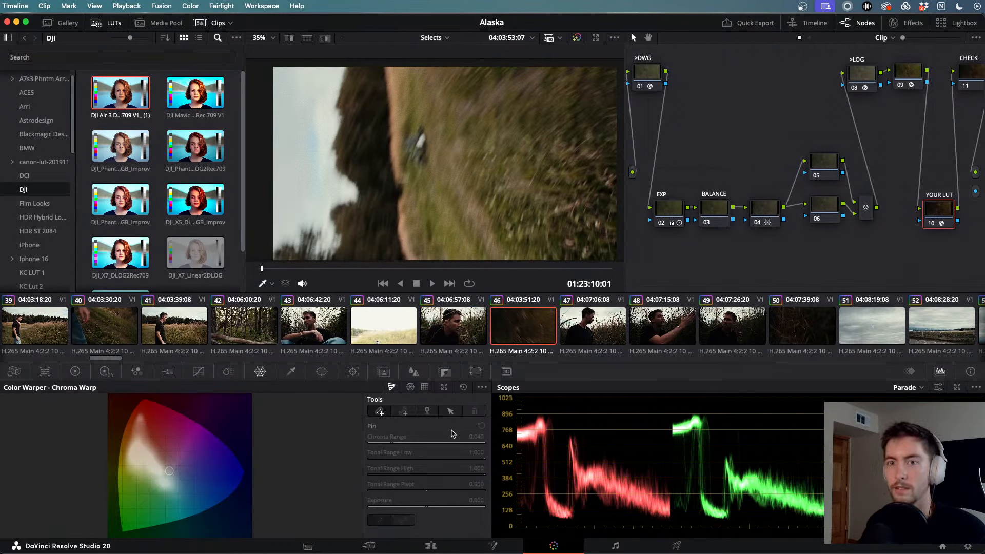
- Back on the Edit timeline, move ahead to the airfield shots and shuttle through them with J/L
{"action": "left_click", "coordinate": [431, 546]}
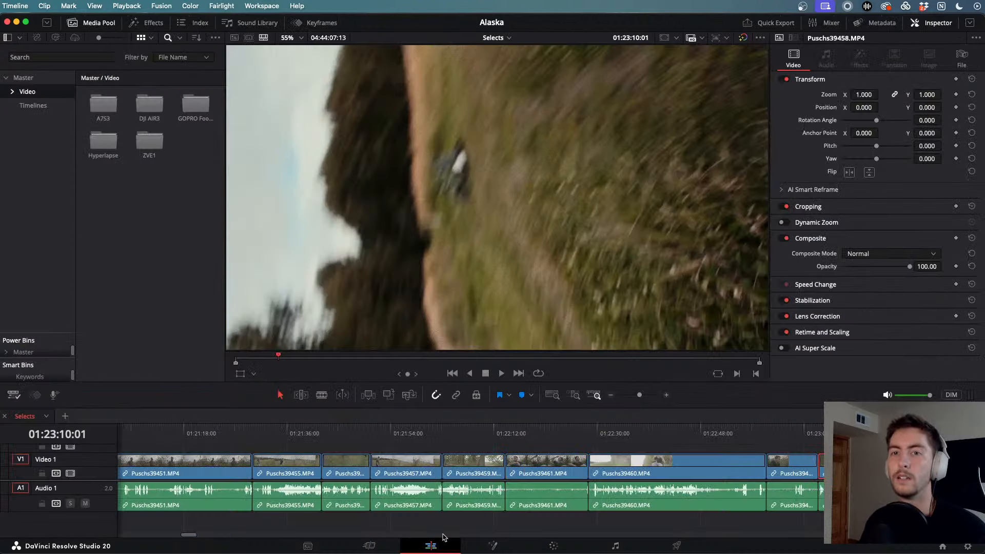
{"action": "scroll", "coordinate": [585, 428], "scroll_direction": "down", "scroll_amount": 6}
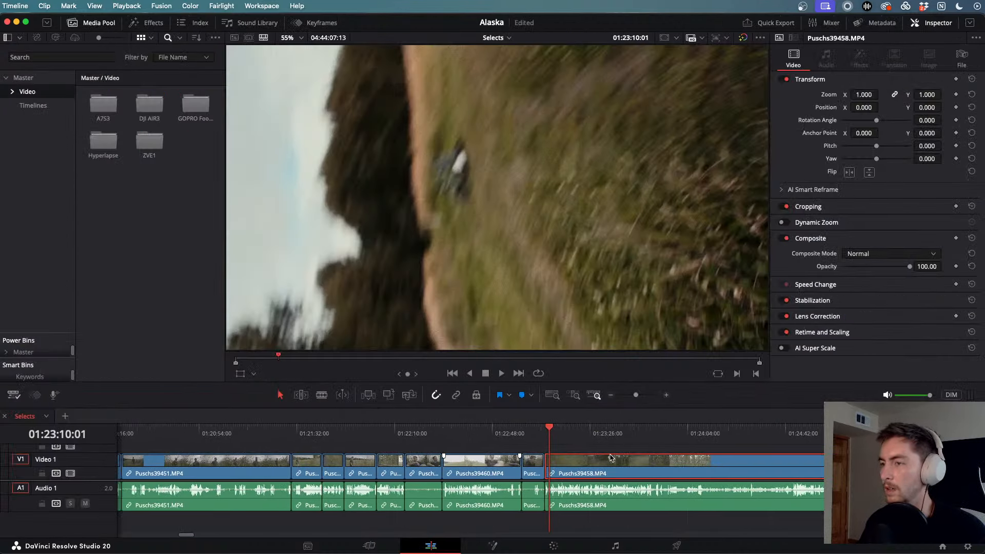
{"action": "left_click_drag", "start_coordinate": [549, 432], "coordinate": [744, 444]}
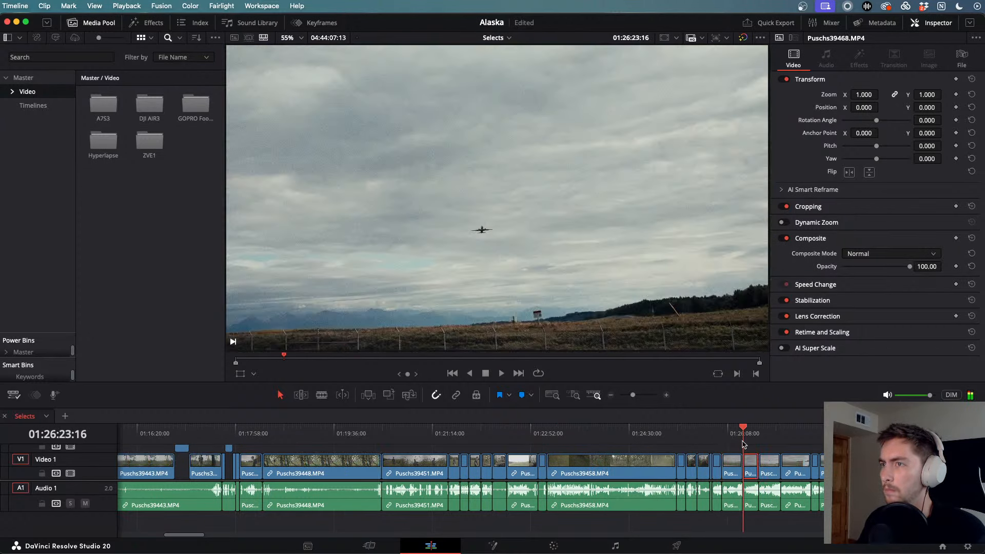
{"action": "scroll", "coordinate": [752, 444], "scroll_direction": "right", "scroll_amount": 3}
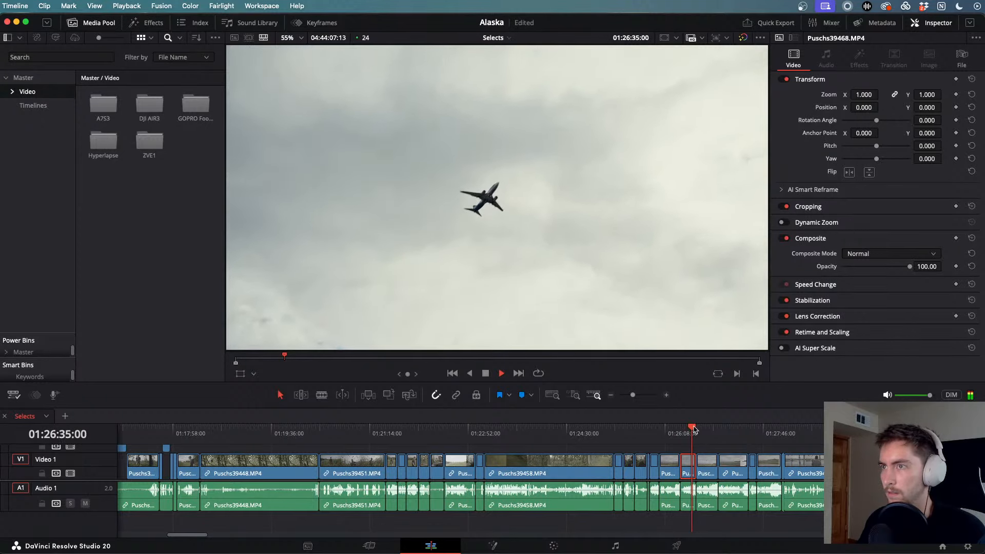
{"action": "left_click_drag", "start_coordinate": [693, 429], "coordinate": [753, 436]}
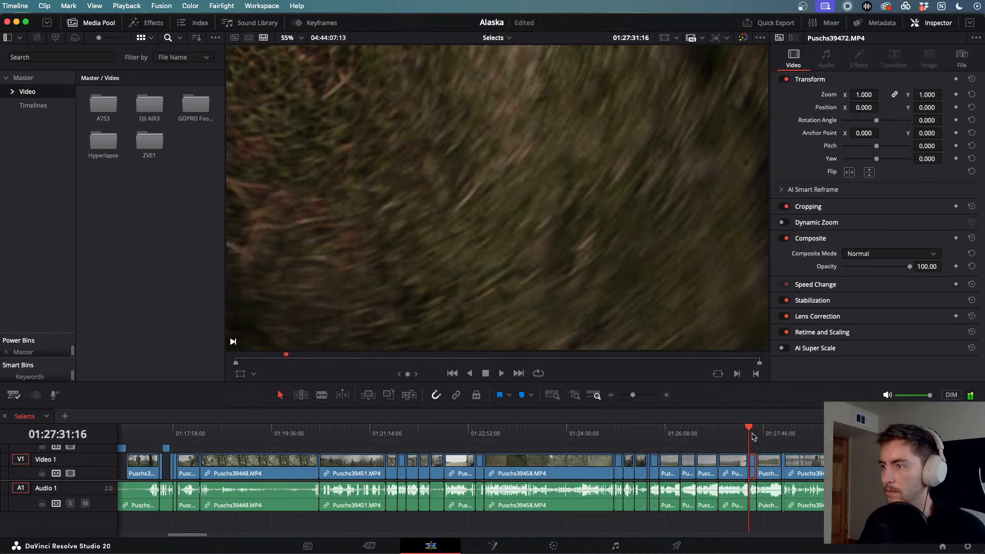
{"action": "key", "text": "space"}
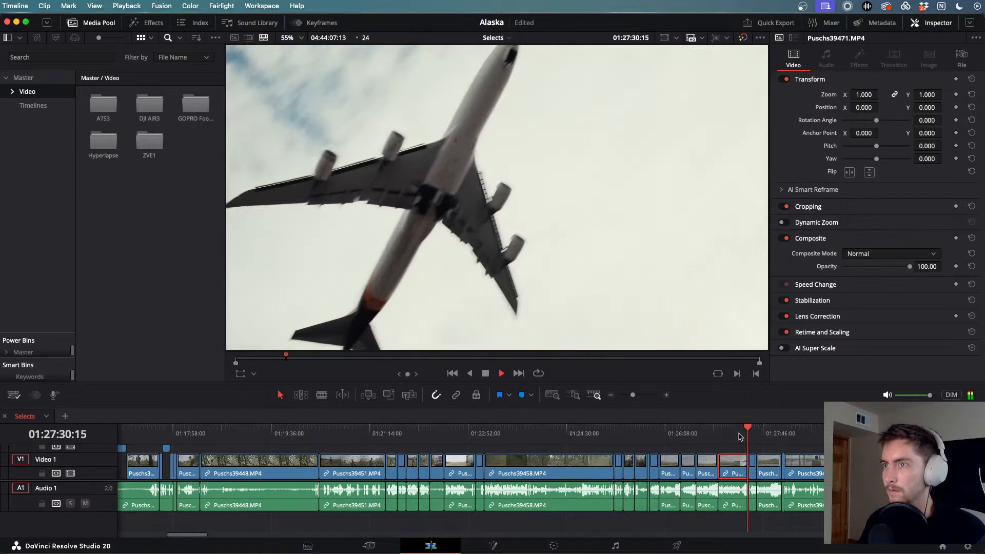
{"action": "key", "text": "j"}
{"action": "key", "text": "j"}
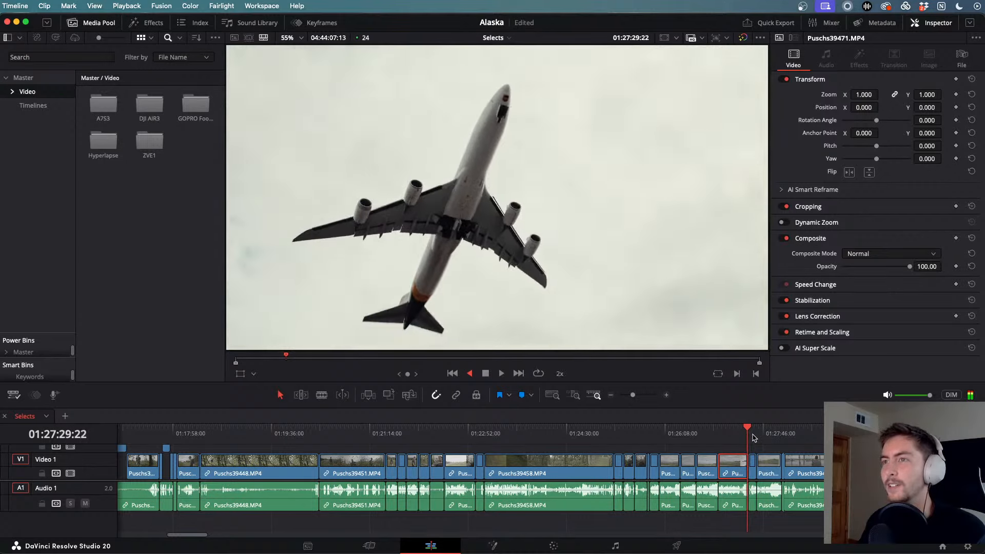
{"action": "key", "text": "l"}
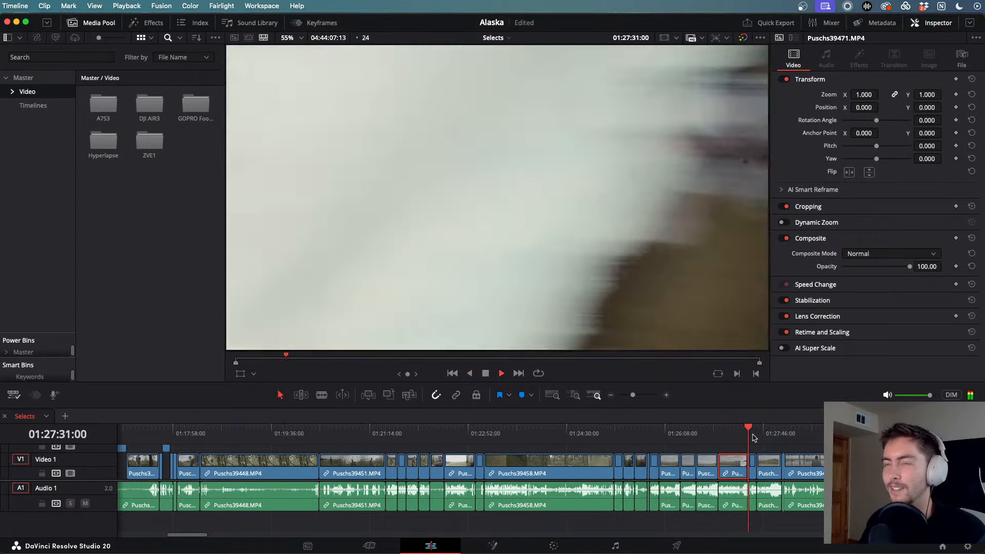
{"action": "key", "text": "j"}
{"action": "key", "text": "j"}
{"action": "key", "text": "k"}
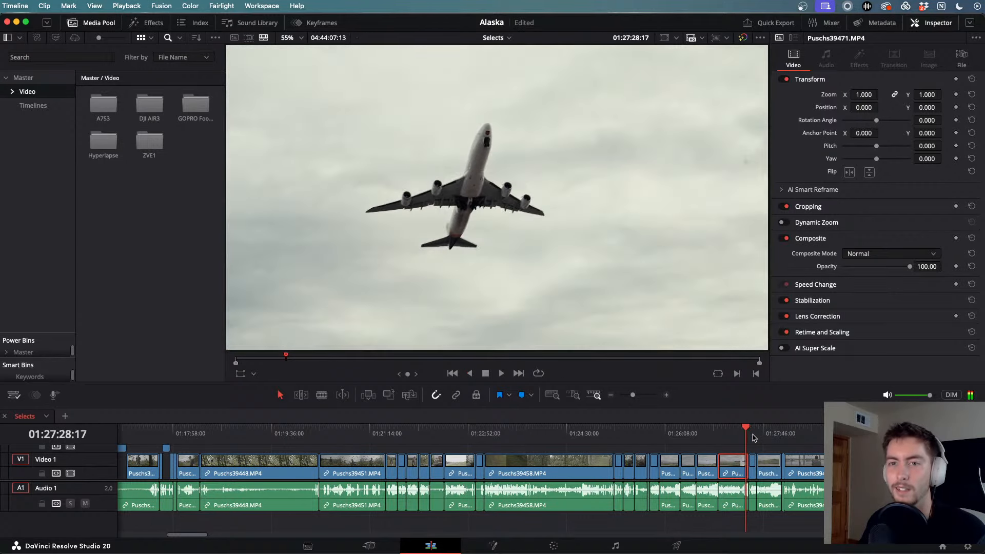
- Play the lake scene and the birch-framed lake clip at normal and 2x speed, then fit the timeline
{"action": "scroll", "coordinate": [739, 457], "scroll_direction": "down", "scroll_amount": 3}
{"action": "left_click_drag", "start_coordinate": [580, 434], "coordinate": [704, 441]}
{"action": "key", "text": "space"}
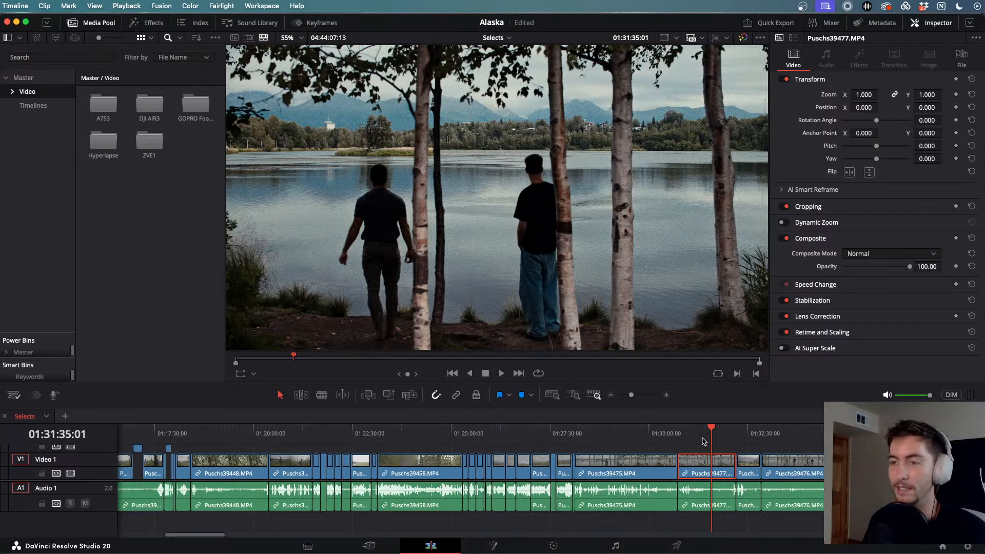
{"action": "scroll", "coordinate": [726, 448], "scroll_direction": "right", "scroll_amount": 4}
{"action": "left_click_drag", "start_coordinate": [588, 437], "coordinate": [622, 423]}
{"action": "key", "text": "l"}
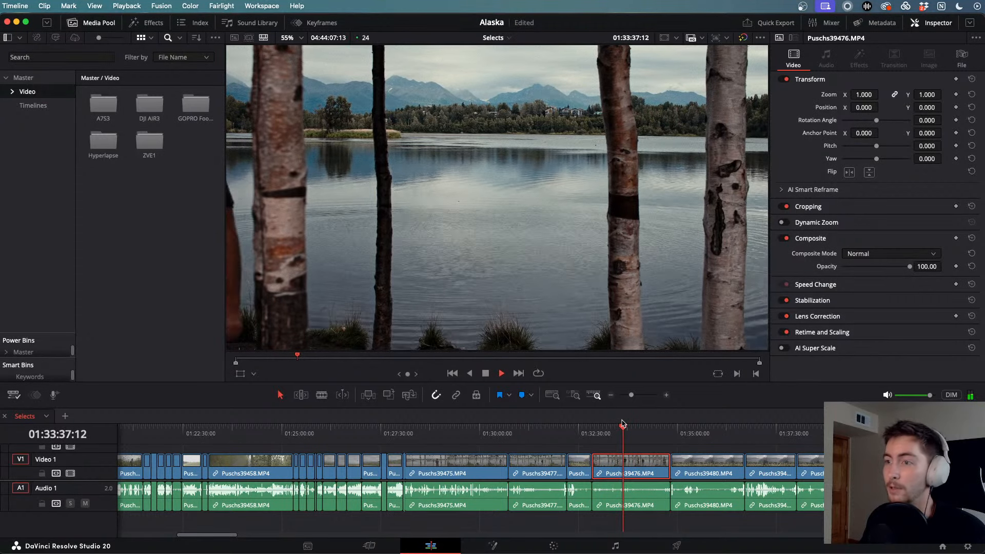
{"action": "key", "text": "l"}
{"action": "key", "text": "l"}
{"action": "key", "text": "space"}
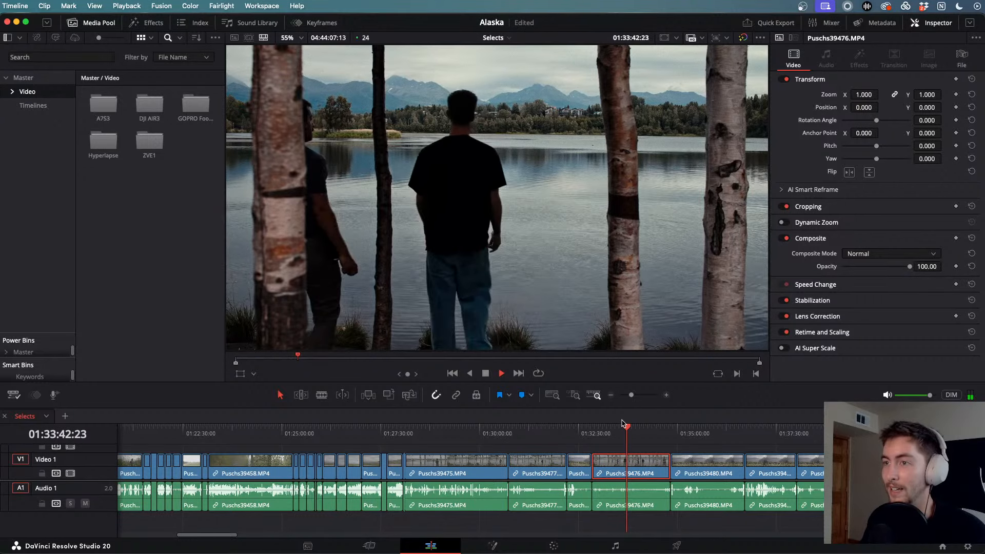
{"action": "key", "text": "l"}
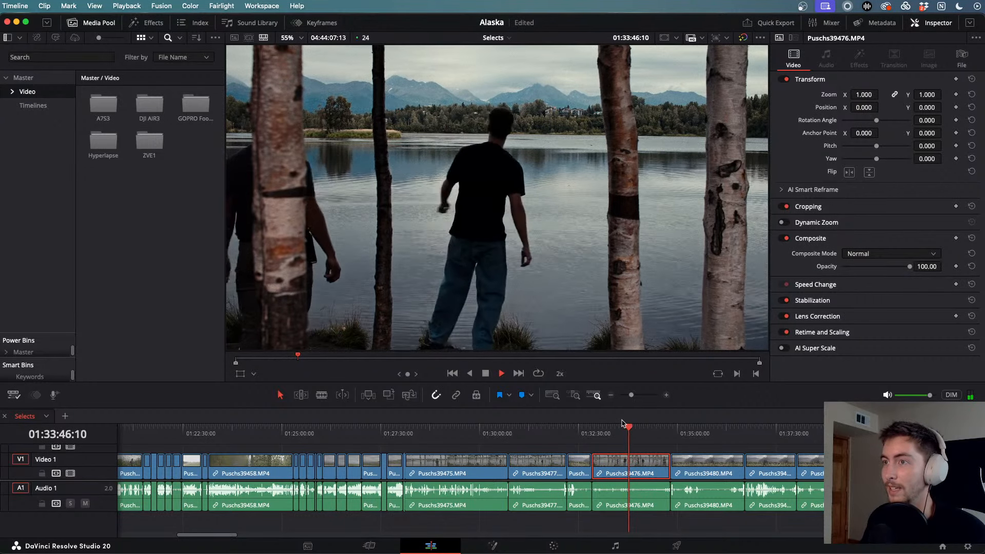
{"action": "key", "text": "space"}
{"action": "key", "text": "shift+z"}
{"action": "key", "text": "shift+z"}
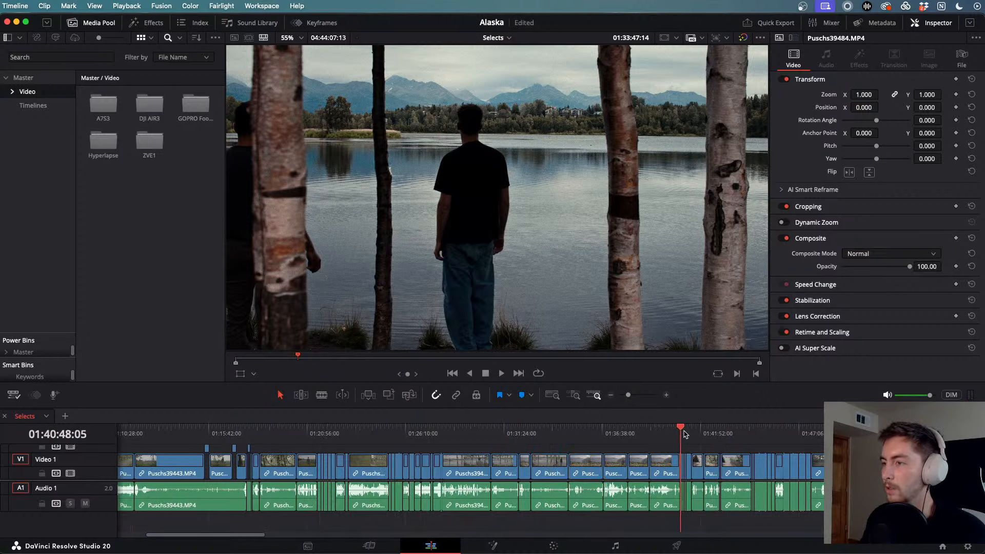
{"action": "left_click_drag", "start_coordinate": [685, 433], "coordinate": [906, 433]}
- Play the two-men field clip, then the four-men walking shot forwards and backwards
{"action": "scroll", "coordinate": [905, 434], "scroll_direction": "right", "scroll_amount": 1}
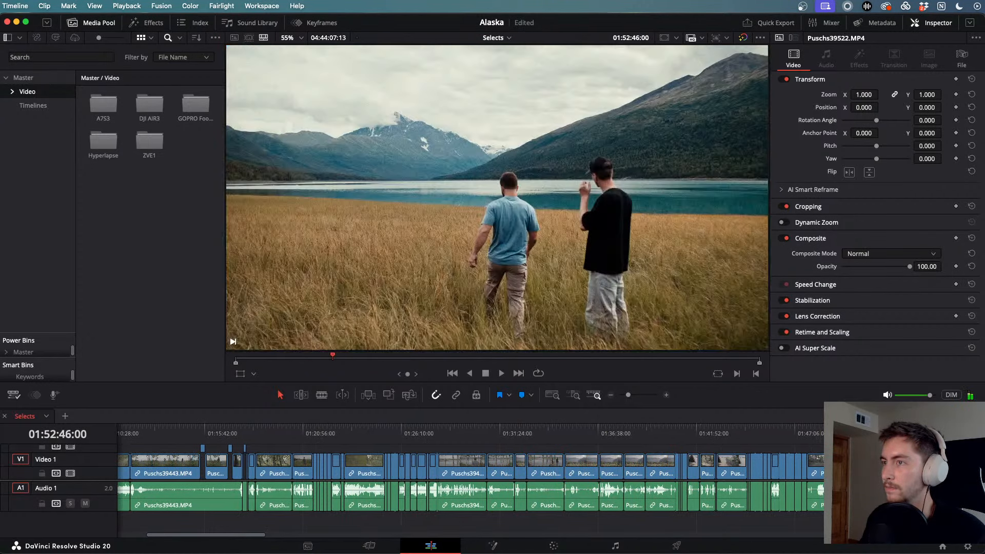
{"action": "scroll", "coordinate": [551, 480], "scroll_direction": "right", "scroll_amount": 4}
{"action": "key", "text": "space"}
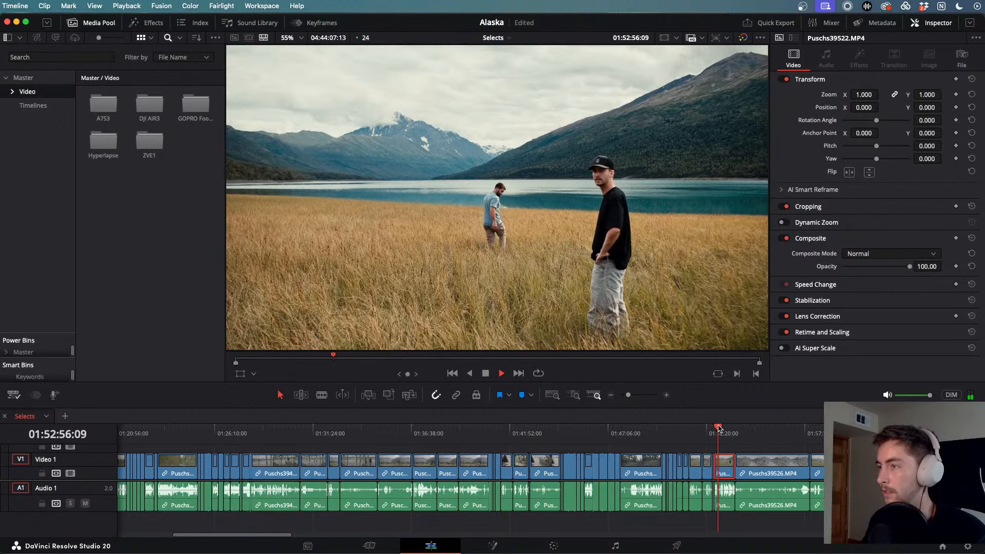
{"action": "left_click_drag", "start_coordinate": [718, 427], "coordinate": [836, 436]}
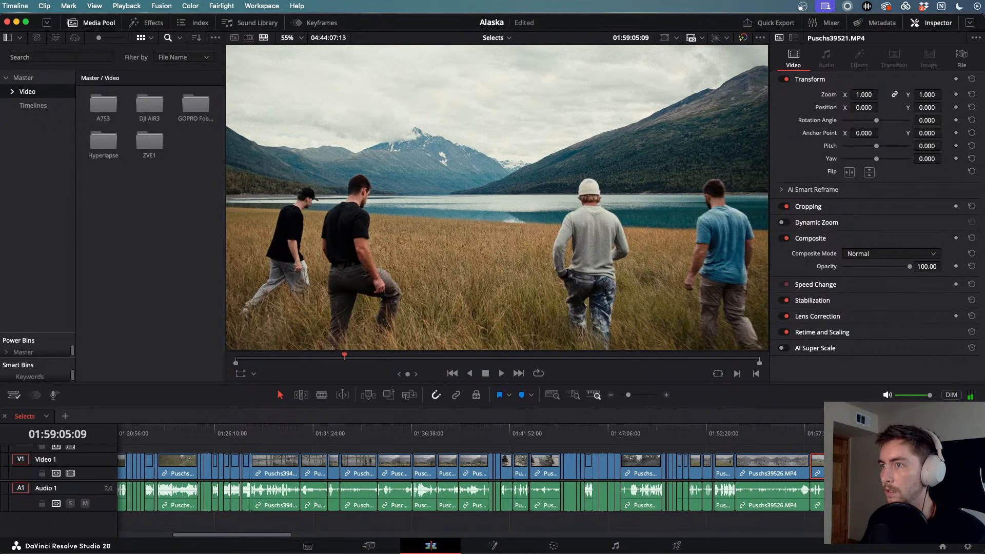
{"action": "key", "text": "space"}
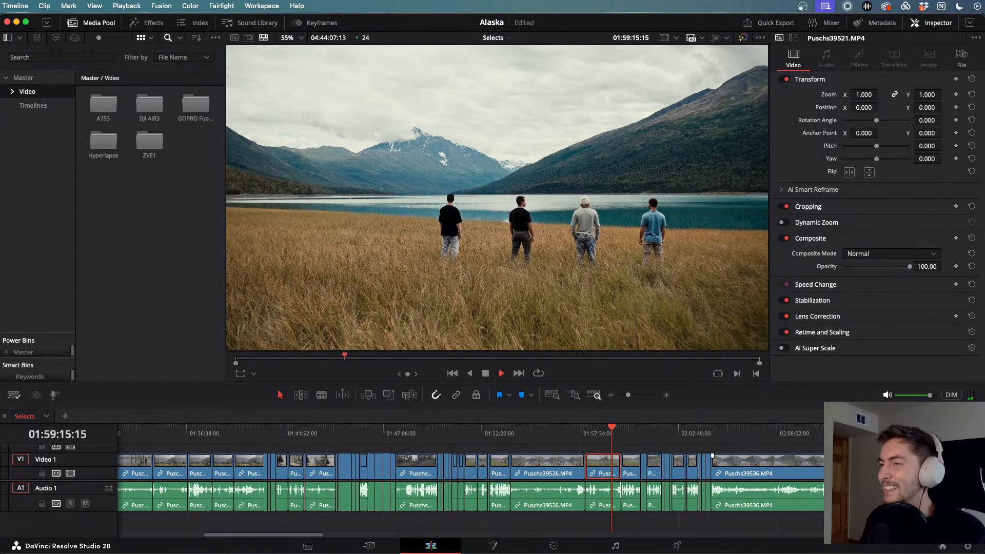
{"action": "key", "text": "j"}
- Review the two-men running shot, rewinding at increasing speeds before resuming forward playback
{"action": "scroll", "coordinate": [725, 463], "scroll_direction": "up", "scroll_amount": 5}
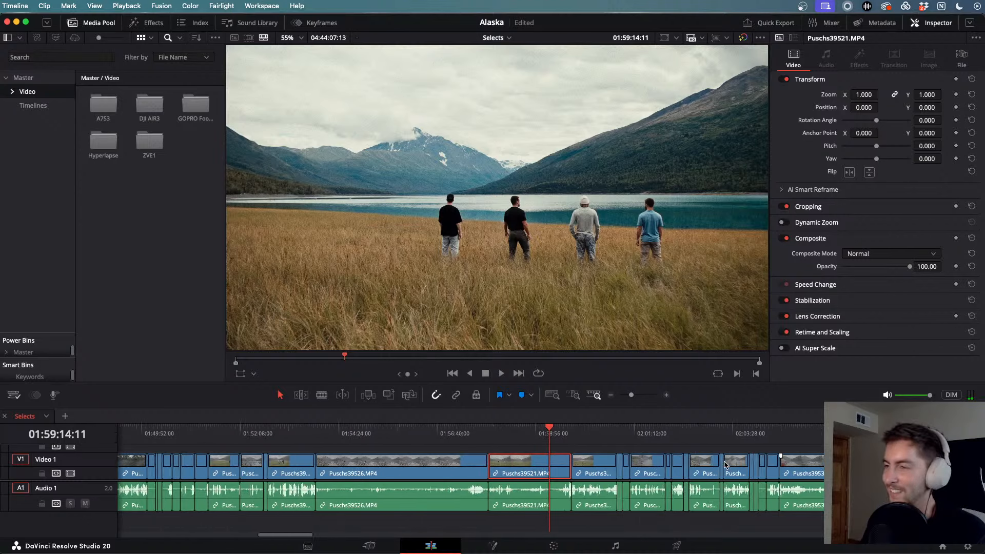
{"action": "scroll", "coordinate": [723, 461], "scroll_direction": "down", "scroll_amount": 1}
{"action": "left_click", "coordinate": [596, 430]}
{"action": "left_click_drag", "start_coordinate": [596, 429], "coordinate": [644, 430]}
{"action": "key", "text": "space"}
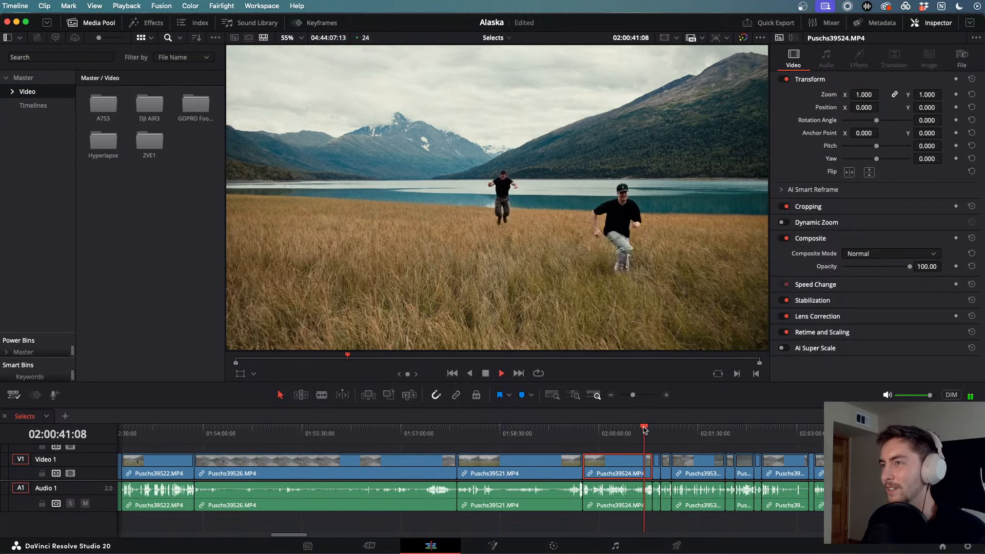
{"action": "key", "text": "j"}
{"action": "key", "text": "j"}
{"action": "key", "text": "j"}
{"action": "key", "text": "j"}
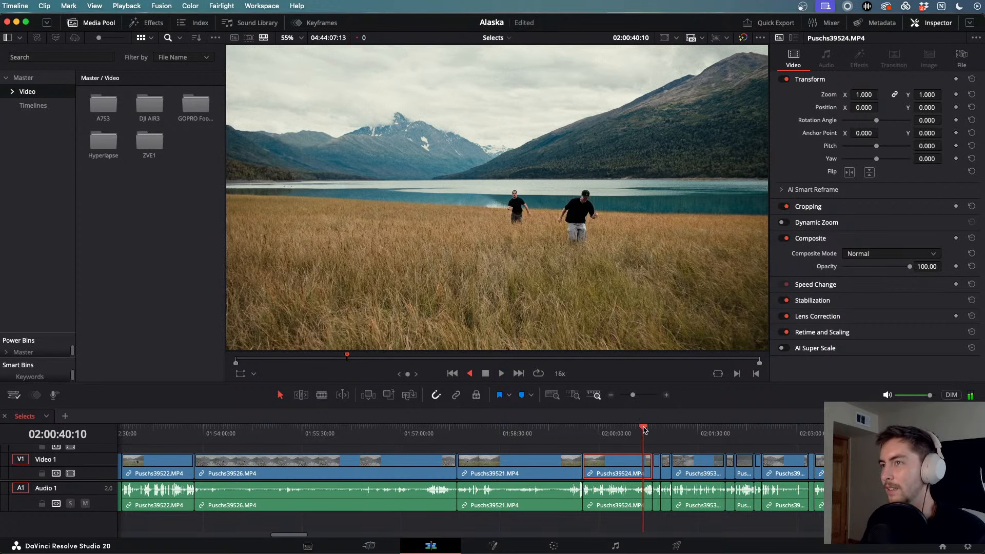
{"action": "key", "text": "j"}
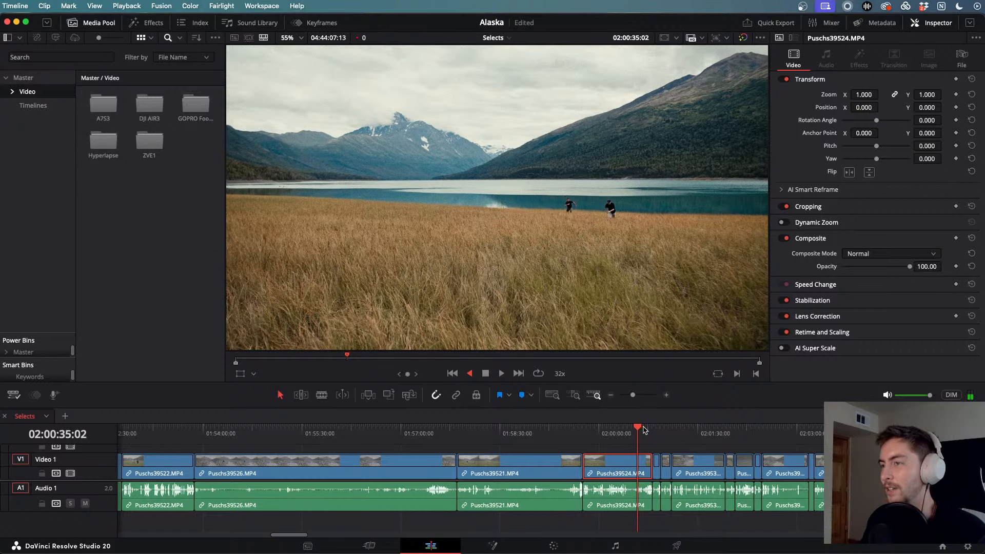
{"action": "key", "text": "j"}
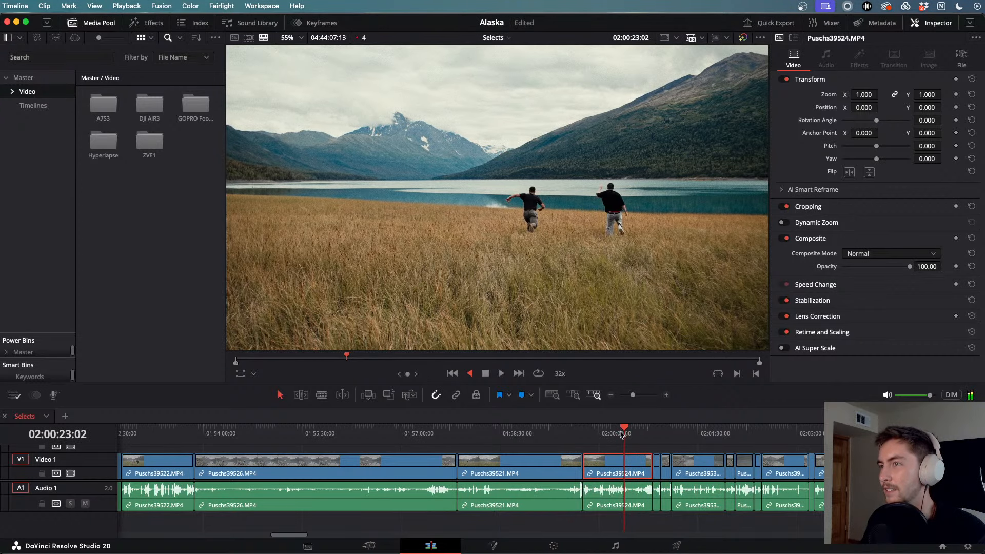
{"action": "key", "text": "l"}
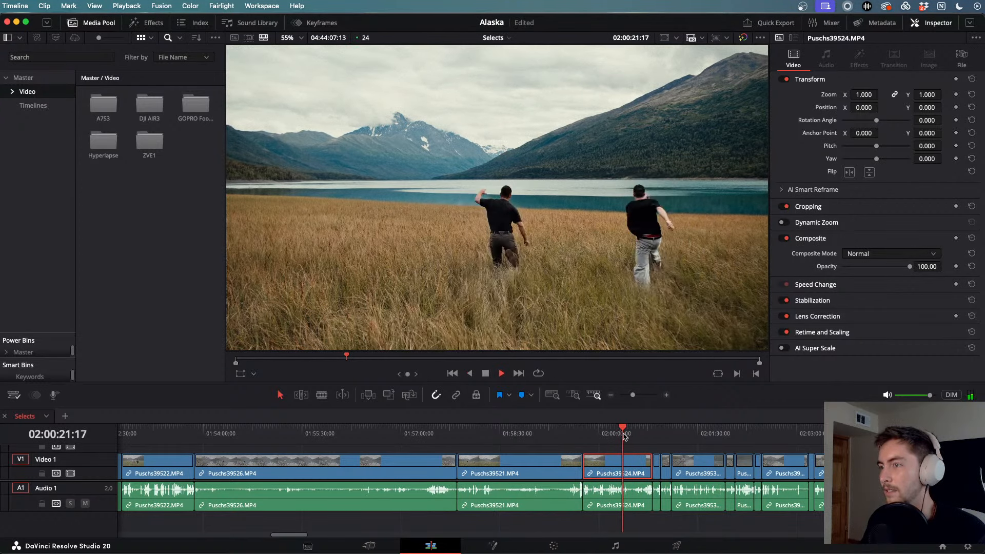
{"action": "key", "text": "super+minus"}
{"action": "key", "text": "super+minus"}
{"action": "key", "text": "super+minus"}
- Scrub through the lakeshore swimming shots and replay the four-men walking shot from its start
{"action": "left_click_drag", "start_coordinate": [552, 435], "coordinate": [245, 450]}
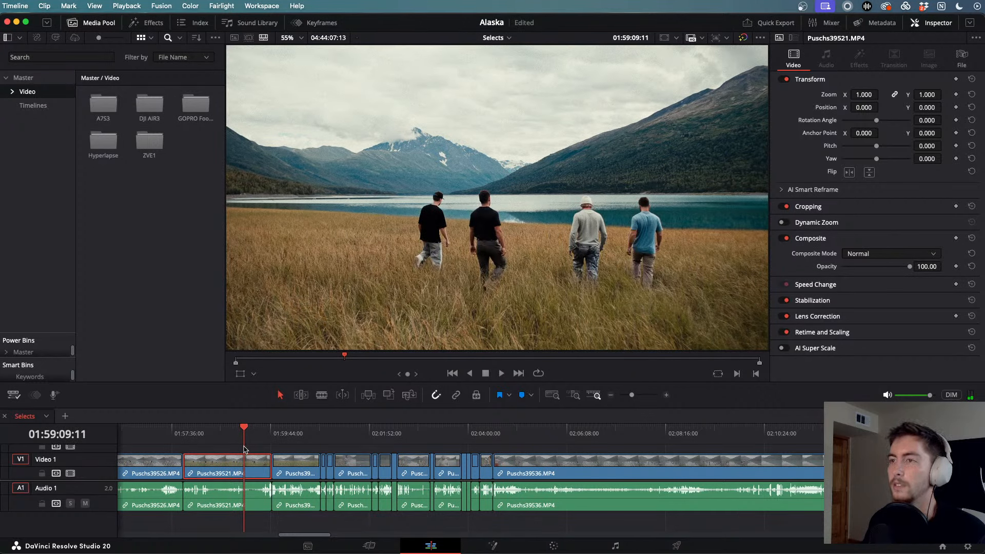
{"action": "key", "text": "space"}
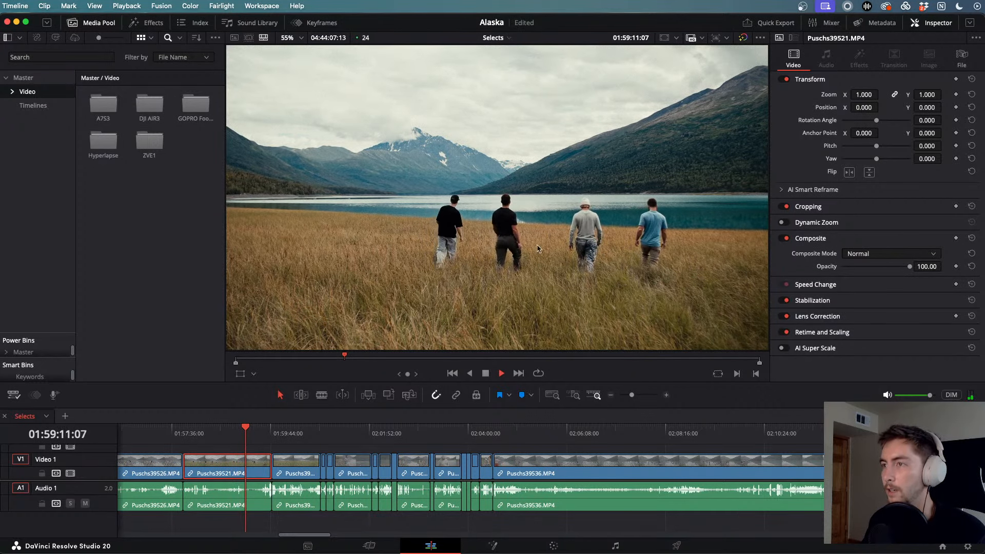
{"action": "key", "text": "space"}
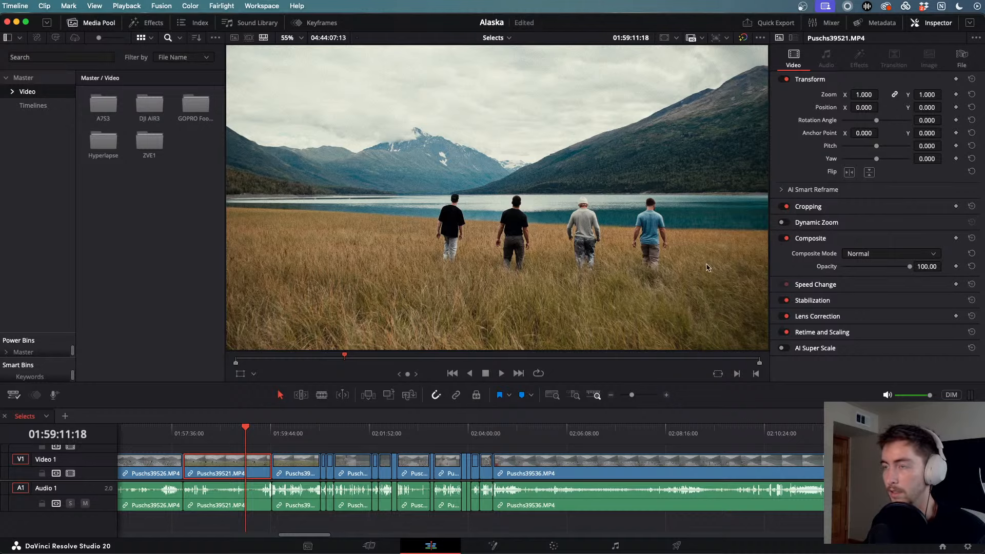
{"action": "left_click_drag", "start_coordinate": [243, 431], "coordinate": [516, 463]}
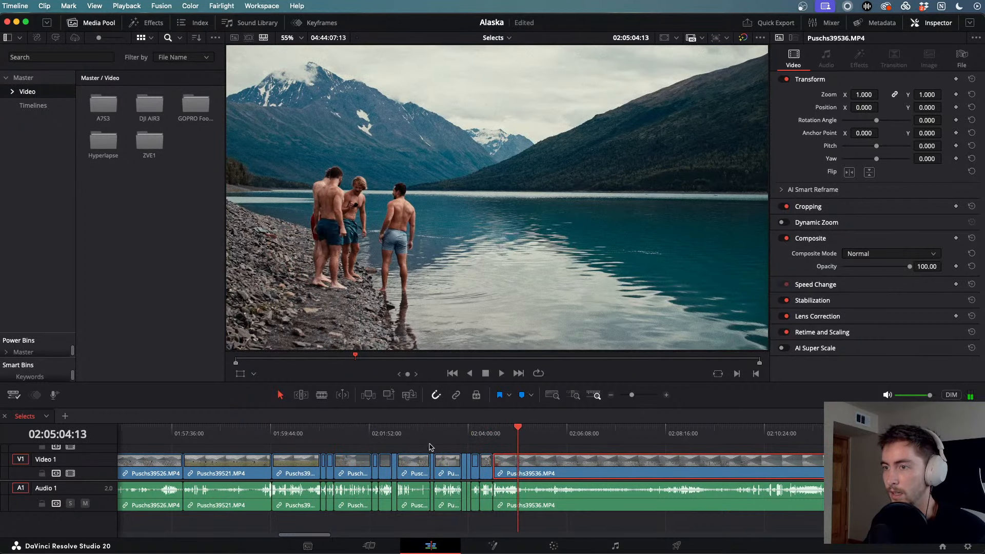
{"action": "left_click_drag", "start_coordinate": [484, 427], "coordinate": [233, 450]}
{"action": "key", "text": "l"}
{"action": "key", "text": "j"}
{"action": "key", "text": "j"}
{"action": "key", "text": "j"}
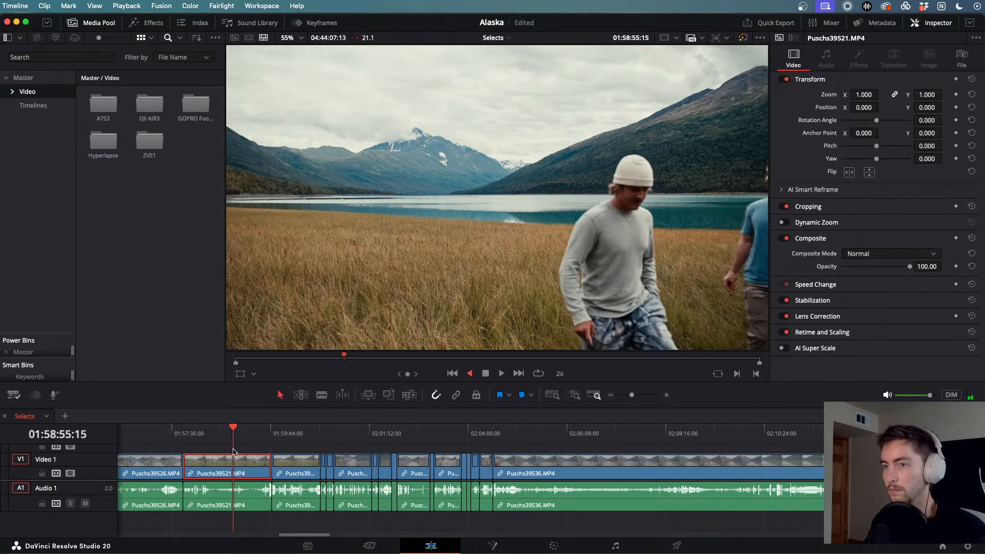
{"action": "key", "text": "j"}
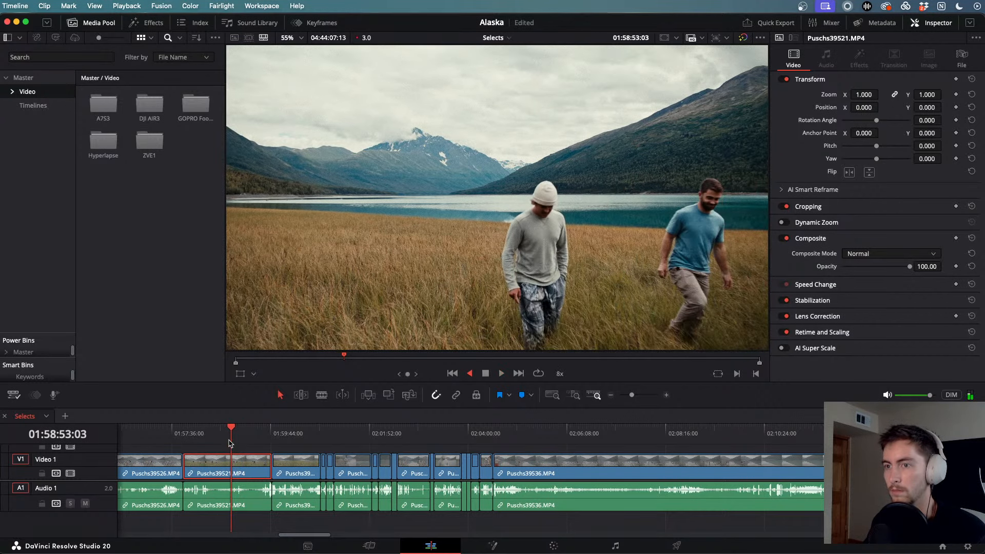
{"action": "left_click_drag", "start_coordinate": [229, 428], "coordinate": [211, 430]}
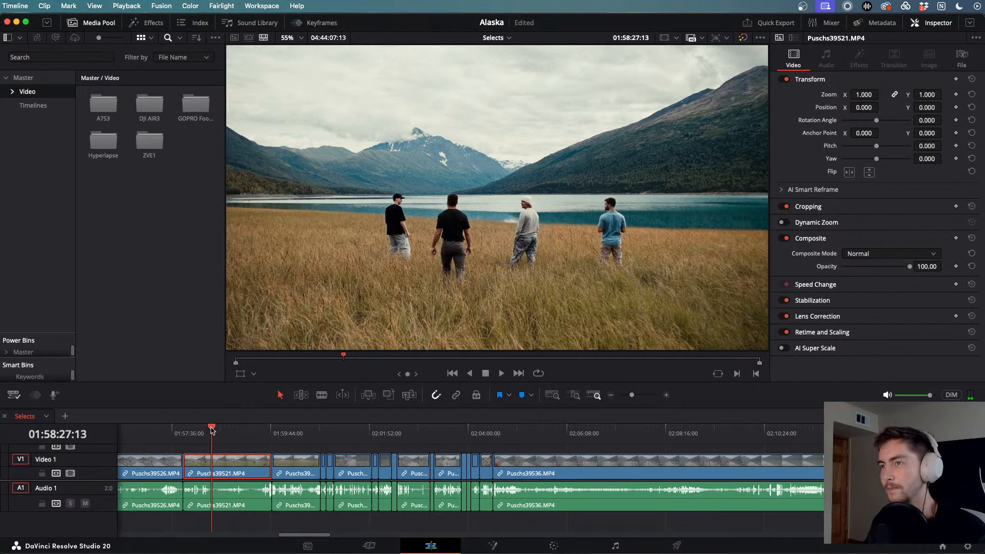
{"action": "key", "text": "l"}
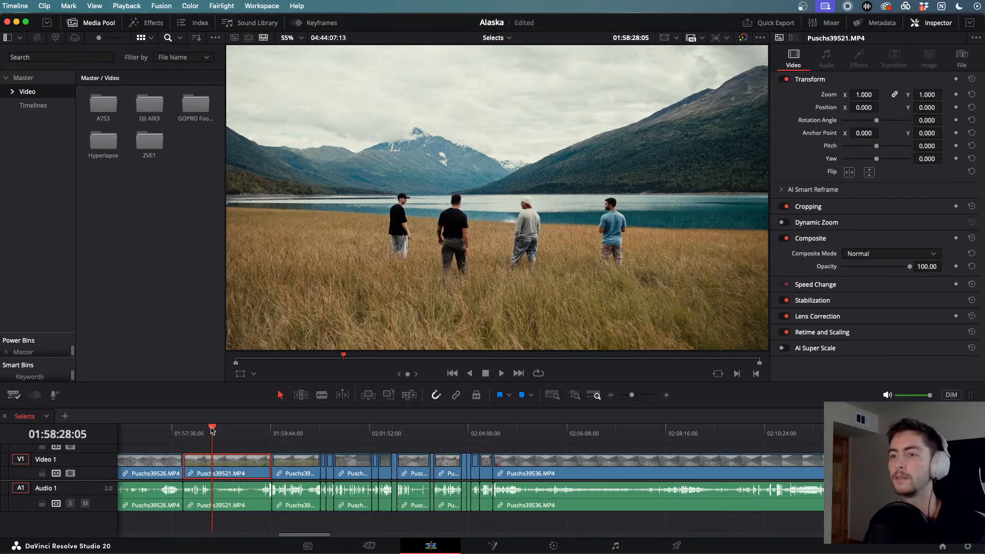
{"action": "left_click", "coordinate": [553, 545]}
- Try a circular window on the EXP node, then undo it
{"action": "left_click", "coordinate": [662, 208]}
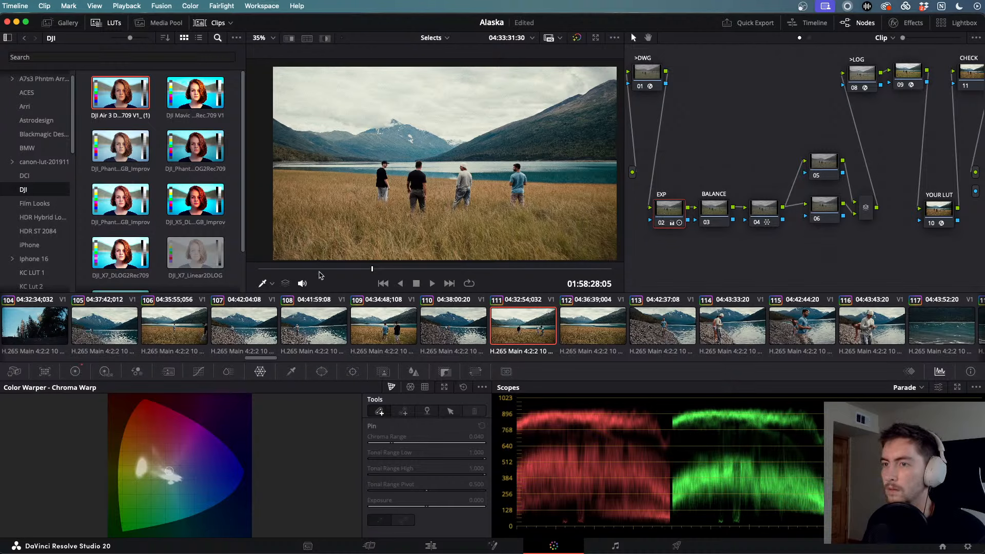
{"action": "left_click", "coordinate": [321, 371]}
{"action": "left_click", "coordinate": [21, 453]}
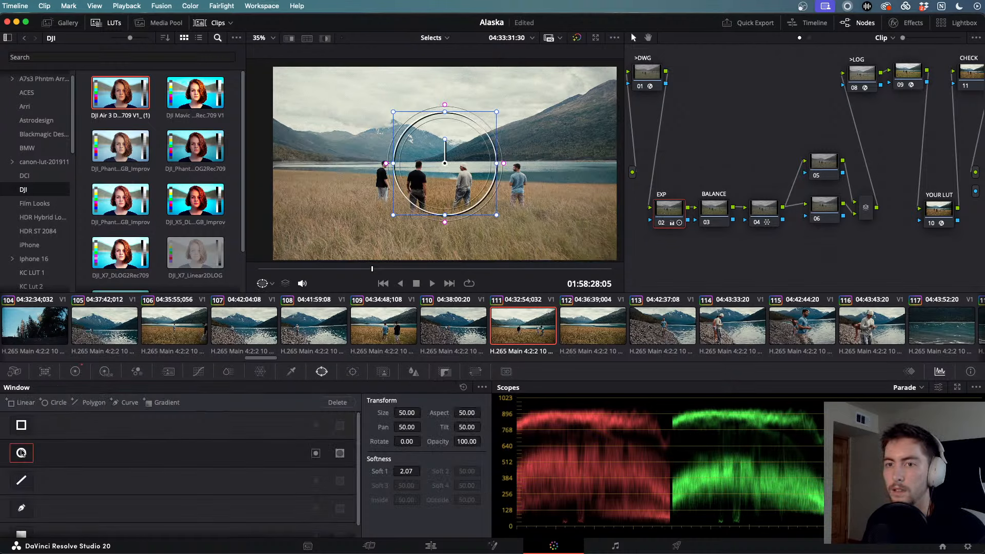
{"action": "key", "text": "super+z"}
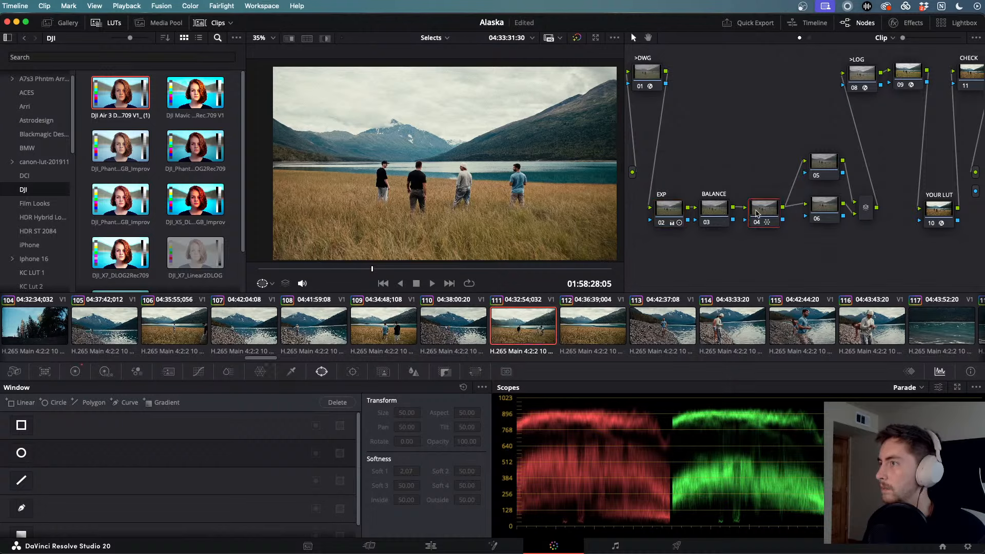
- Add serial node 06 with a wide oval window and lower its Offset to 17.95
{"action": "key", "text": "alt+s"}
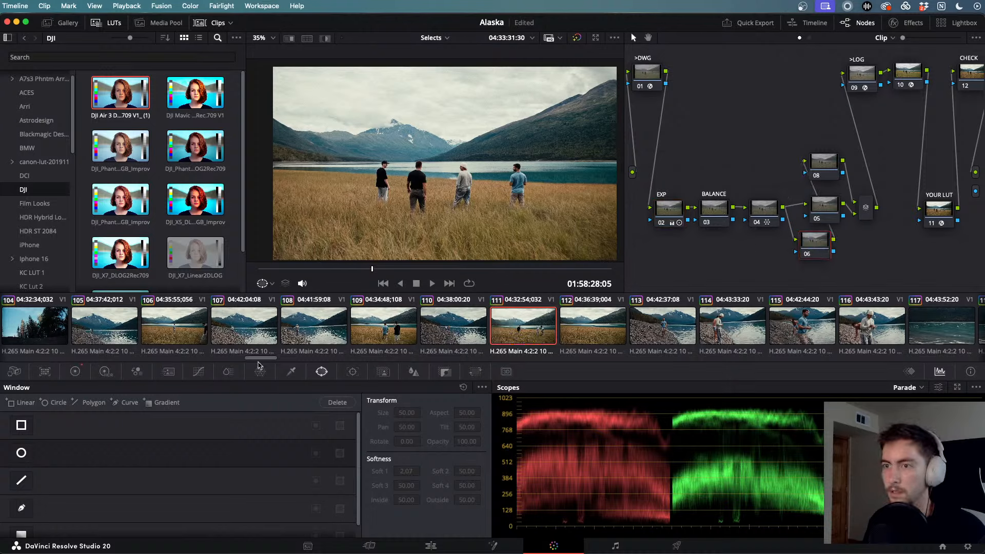
{"action": "left_click", "coordinate": [21, 453]}
{"action": "left_click_drag", "start_coordinate": [394, 164], "coordinate": [311, 153]}
{"action": "left_click_drag", "start_coordinate": [441, 211], "coordinate": [445, 247]}
{"action": "left_click_drag", "start_coordinate": [444, 161], "coordinate": [444, 169]}
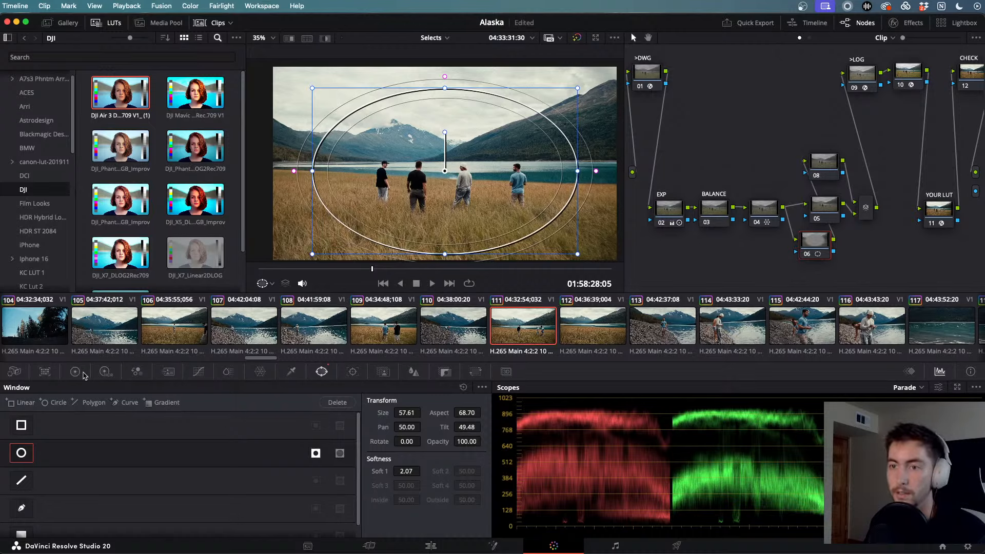
{"action": "left_click", "coordinate": [75, 372]}
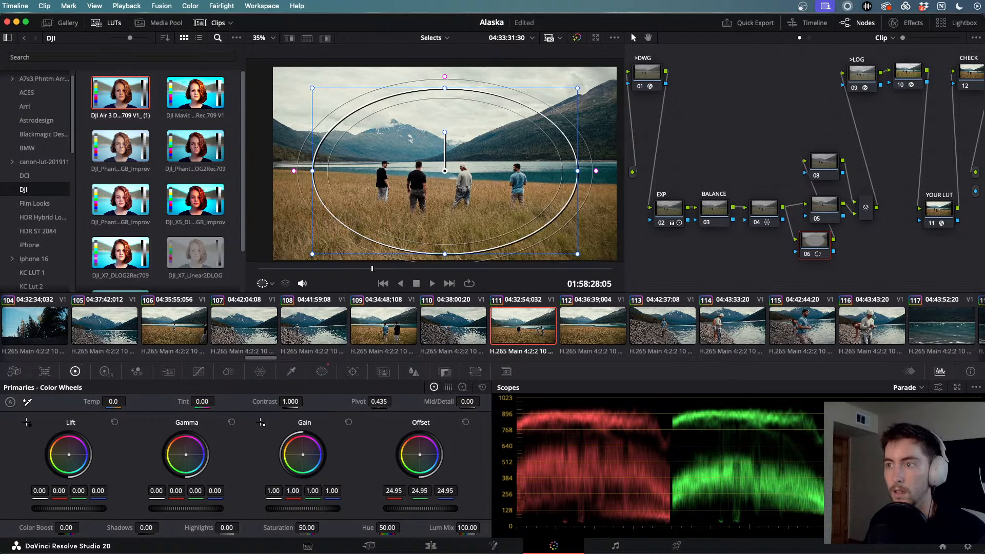
{"action": "left_click_drag", "start_coordinate": [420, 508], "coordinate": [349, 509]}
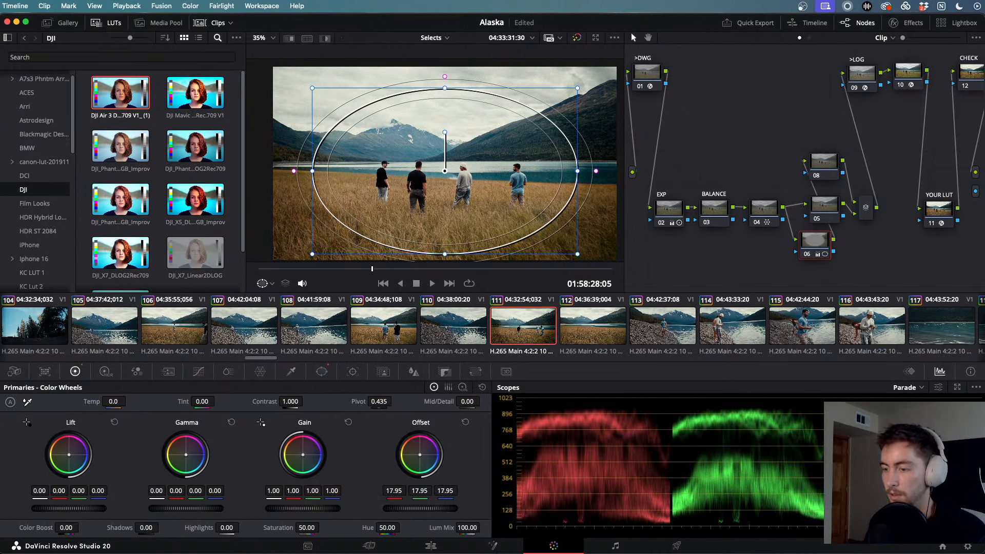
- Raise the oval window's Soft 1 to 5.51 and toggle node 06 to compare
{"action": "left_click", "coordinate": [321, 371]}
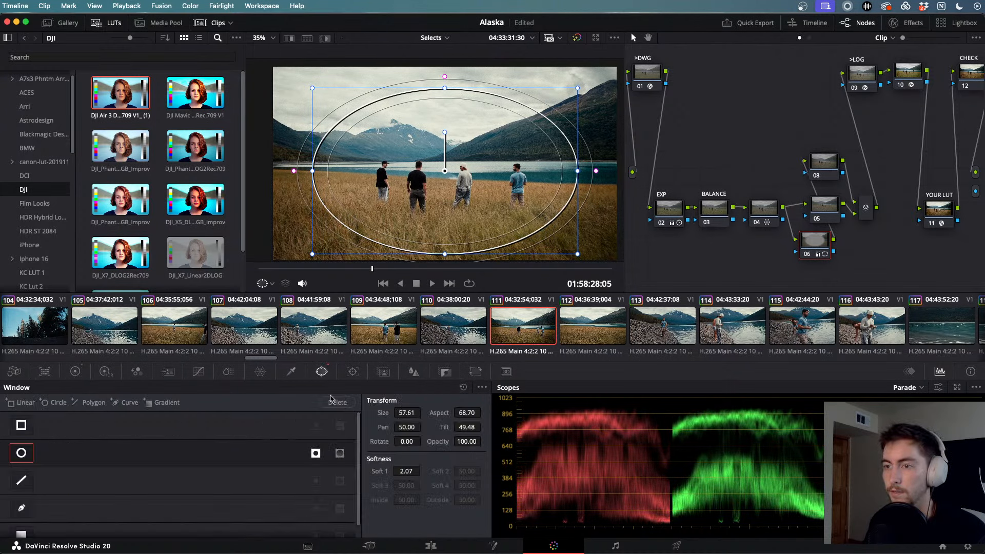
{"action": "left_click_drag", "start_coordinate": [410, 470], "coordinate": [423, 471]}
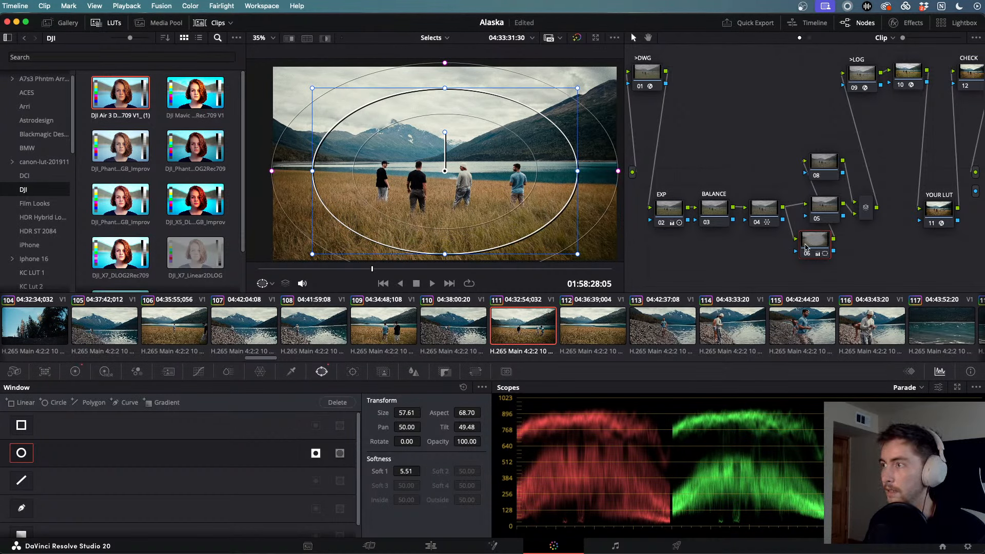
{"action": "key", "text": "super+d"}
{"action": "key", "text": "super+d"}
{"action": "key", "text": "super+d"}
{"action": "key", "text": "super+d"}
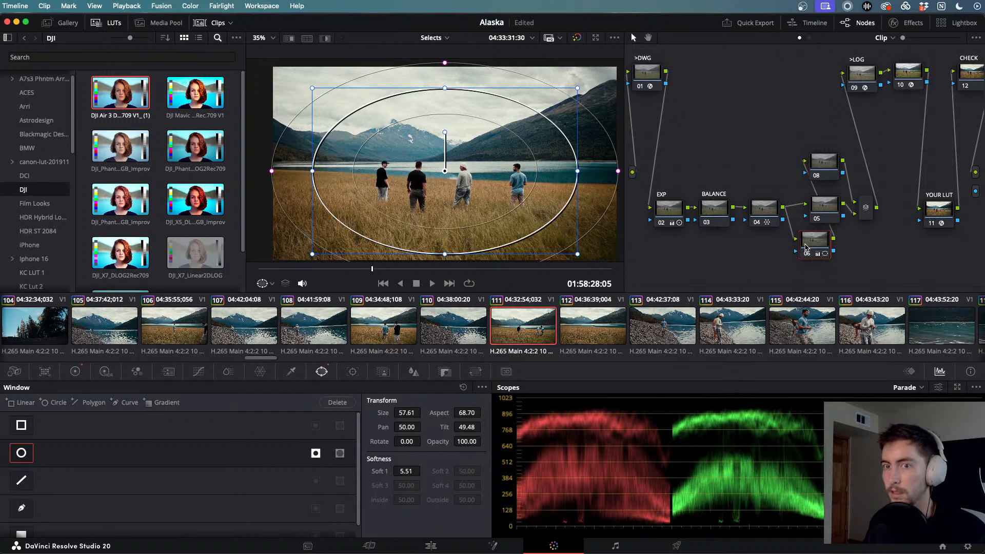
{"action": "key", "text": "super+d"}
{"action": "key", "text": "super+d"}
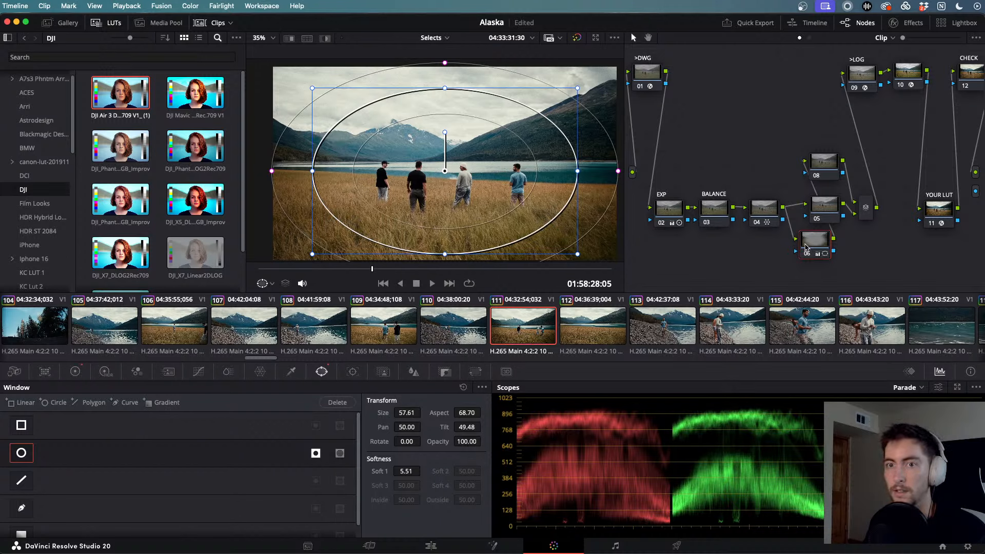
{"action": "key", "text": "super+d"}
{"action": "key", "text": "super+d"}
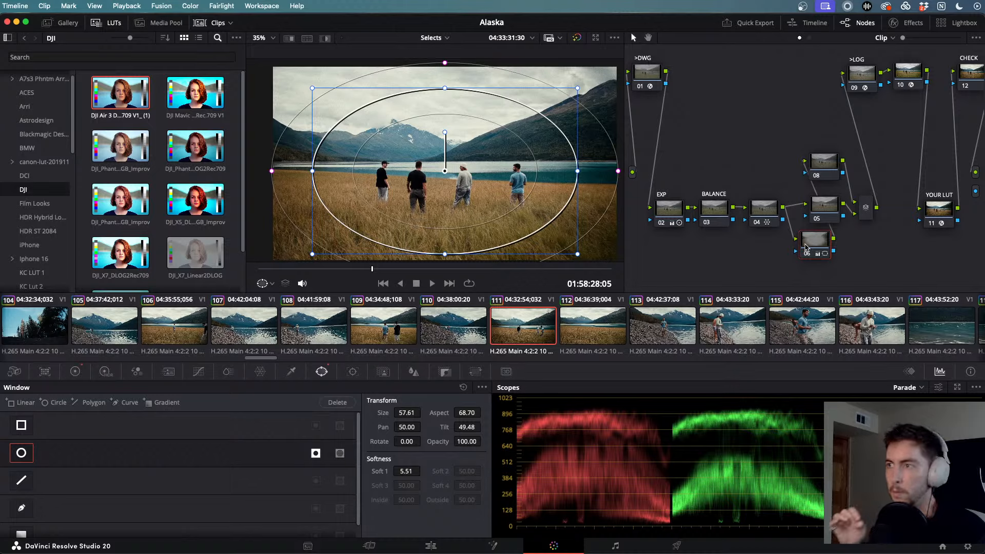
- Add serial node 08 after node 06 with a linear gradient window, rotated and moved down-left
{"action": "left_click_drag", "start_coordinate": [805, 247], "coordinate": [769, 259]}
{"action": "key", "text": "alt+s"}
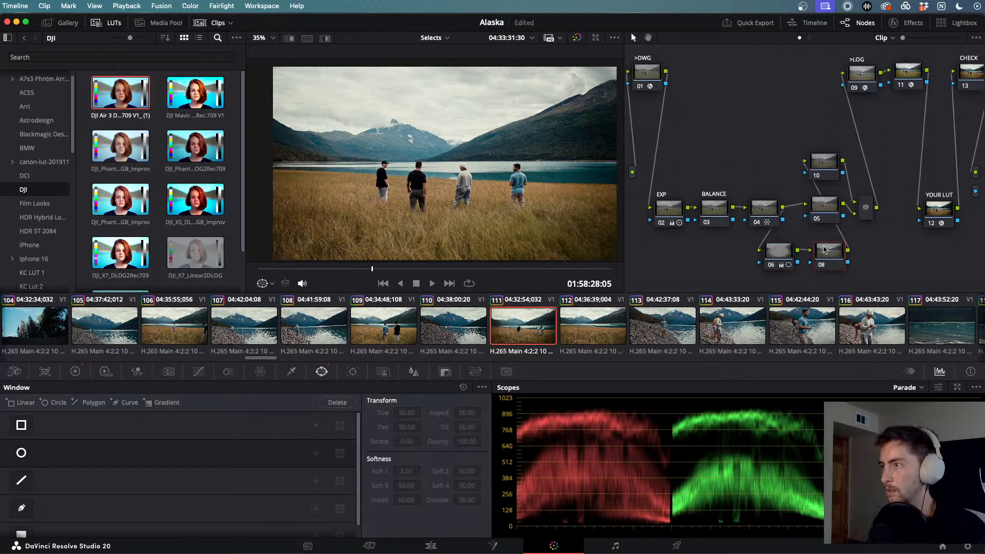
{"action": "scroll", "coordinate": [23, 505], "scroll_direction": "down", "scroll_amount": 1}
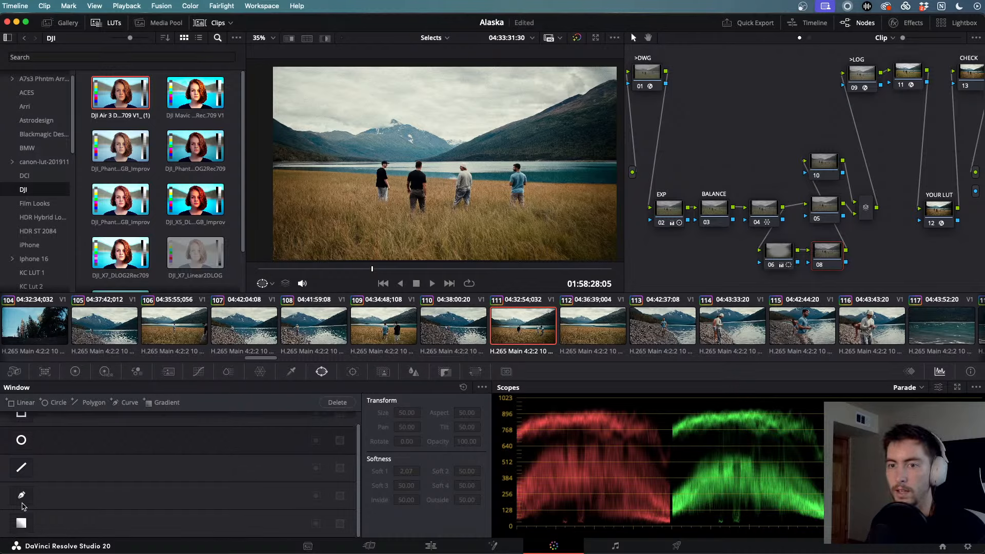
{"action": "left_click", "coordinate": [21, 522]}
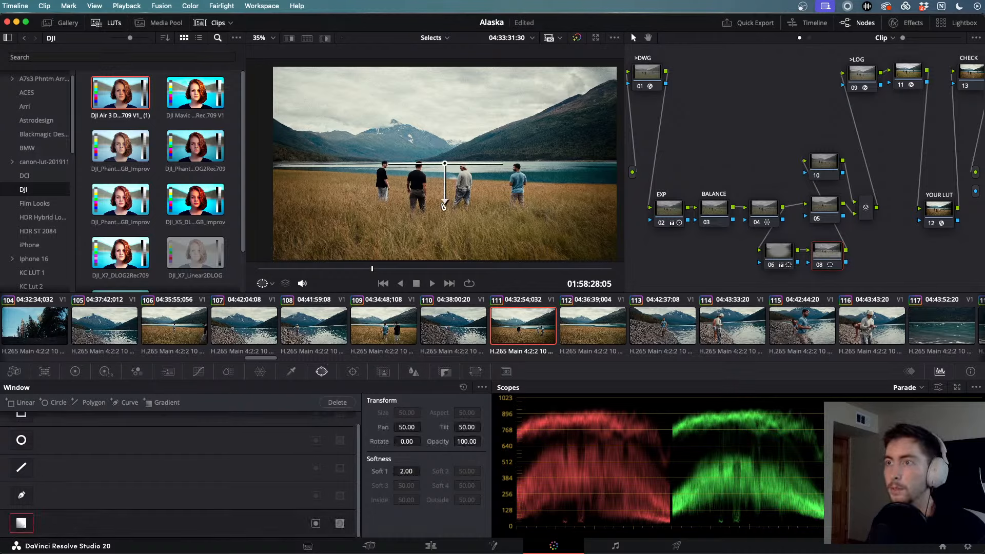
{"action": "left_click_drag", "start_coordinate": [444, 199], "coordinate": [490, 107]}
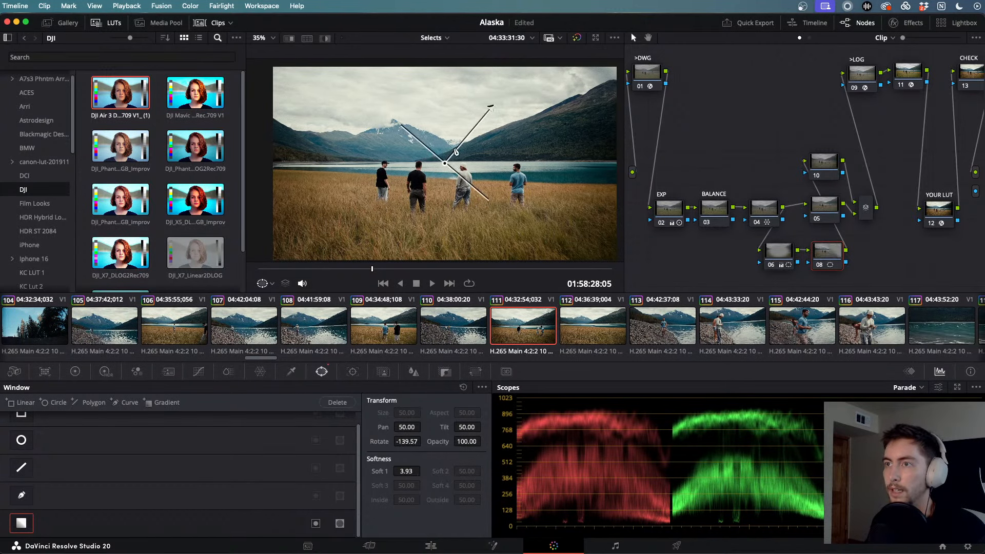
{"action": "left_click_drag", "start_coordinate": [445, 164], "coordinate": [318, 225]}
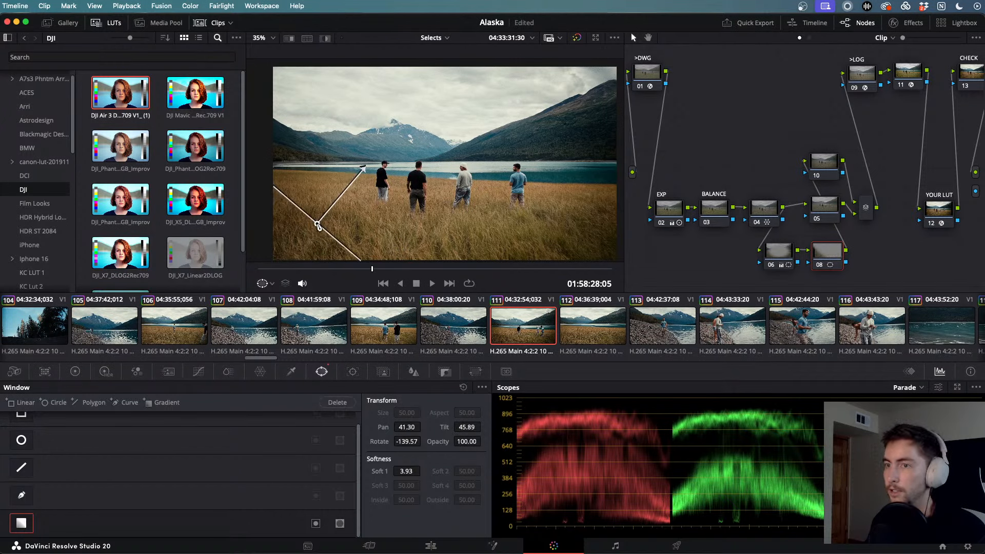
- Lower node 08's Offset to 19.75 and re-angle the gradient higher in the frame
{"action": "left_click", "coordinate": [77, 373]}
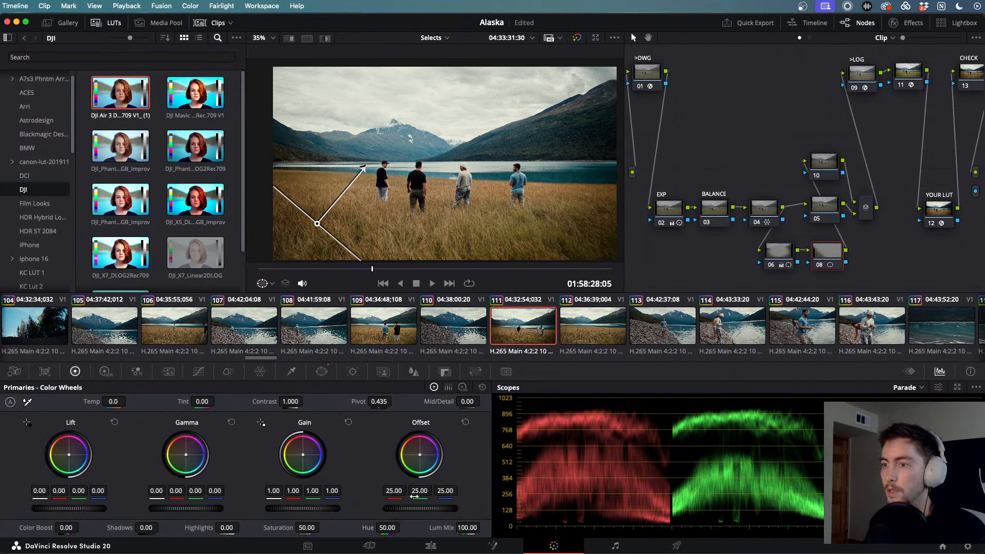
{"action": "left_click_drag", "start_coordinate": [422, 511], "coordinate": [401, 511]}
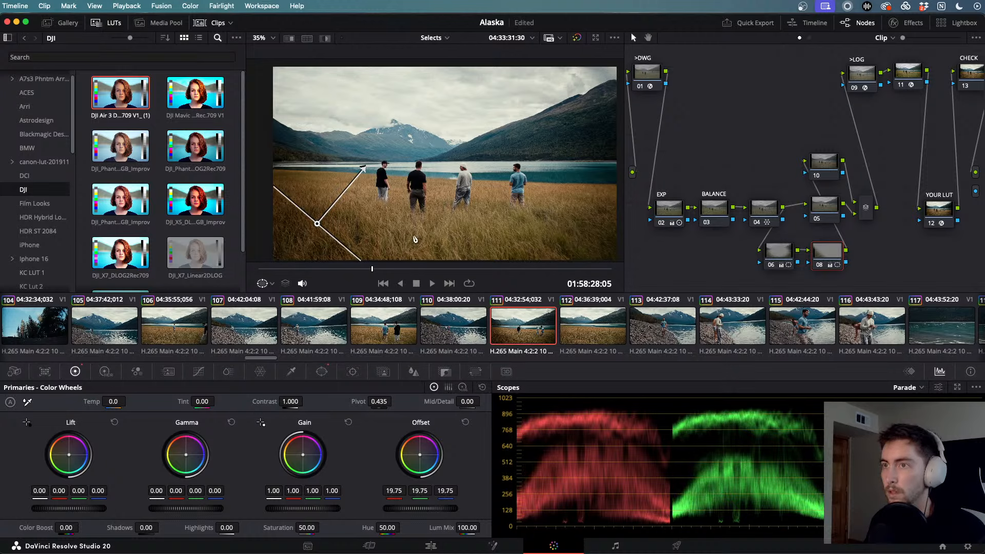
{"action": "left_click_drag", "start_coordinate": [361, 172], "coordinate": [423, 190]}
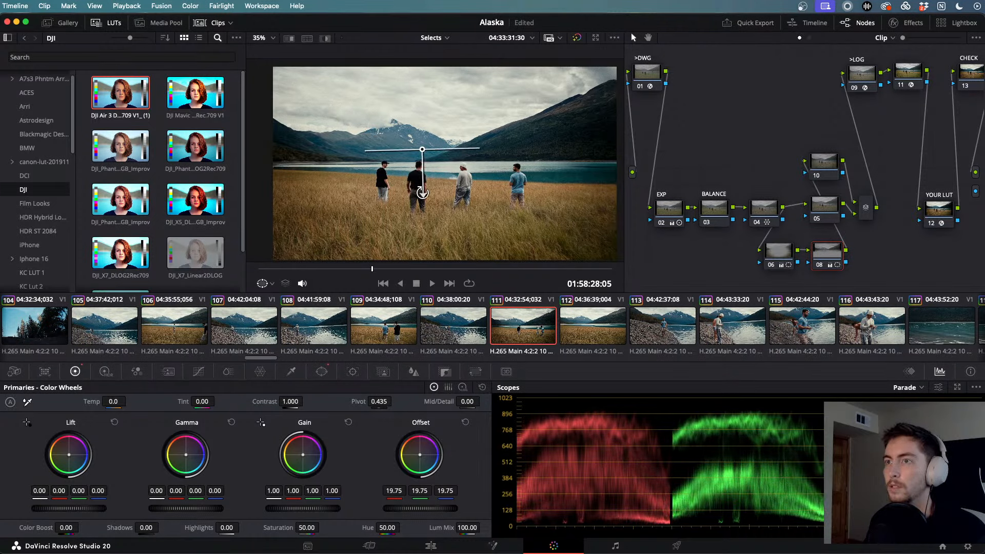
{"action": "mouse_move", "coordinate": [423, 155]}
{"action": "left_mouse_down"}
{"action": "mouse_move", "coordinate": [429, 45]}
{"action": "mouse_move", "coordinate": [429, 159]}
{"action": "left_mouse_up"}
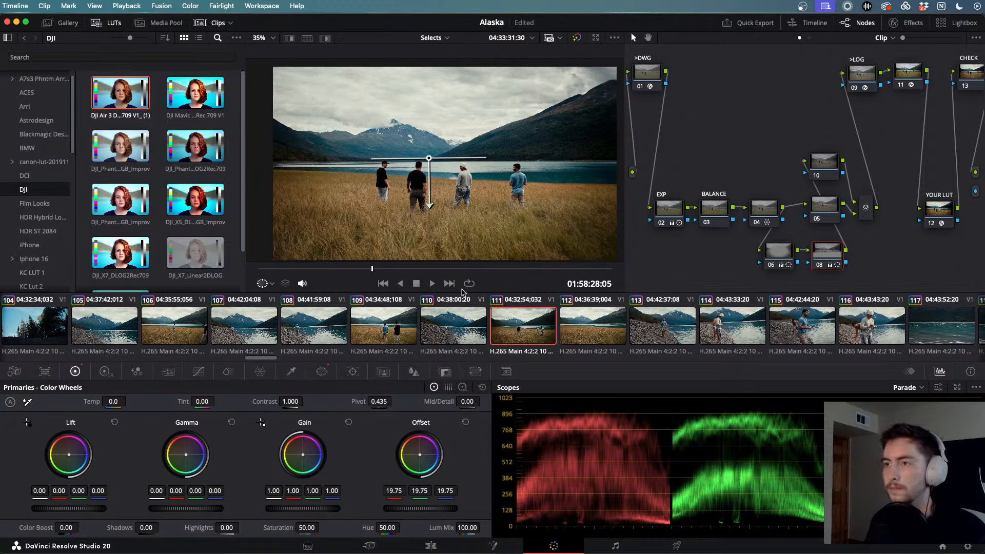
- Compare nodes 06 and 08, then move and rotate the gradient up into the sky
{"action": "left_click", "coordinate": [784, 253]}
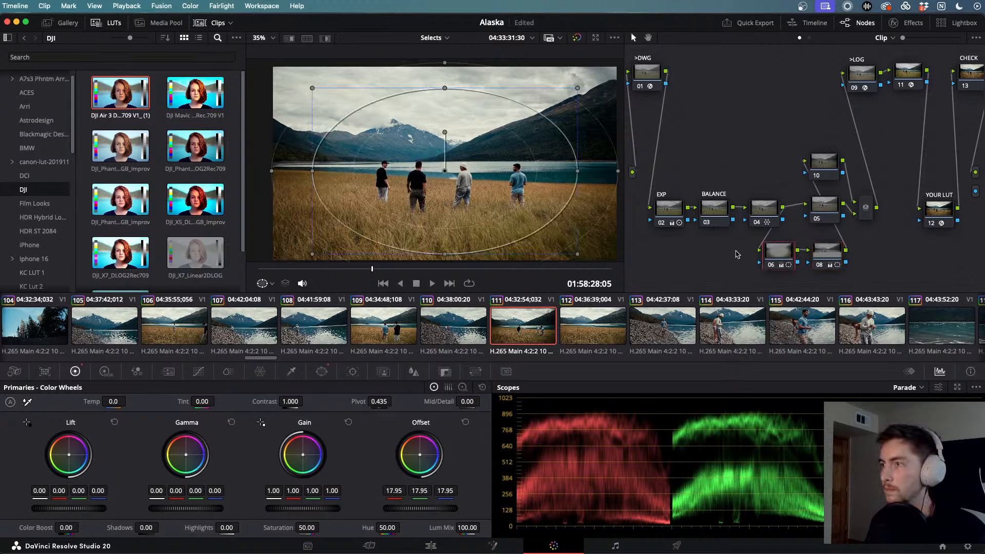
{"action": "left_click", "coordinate": [823, 253]}
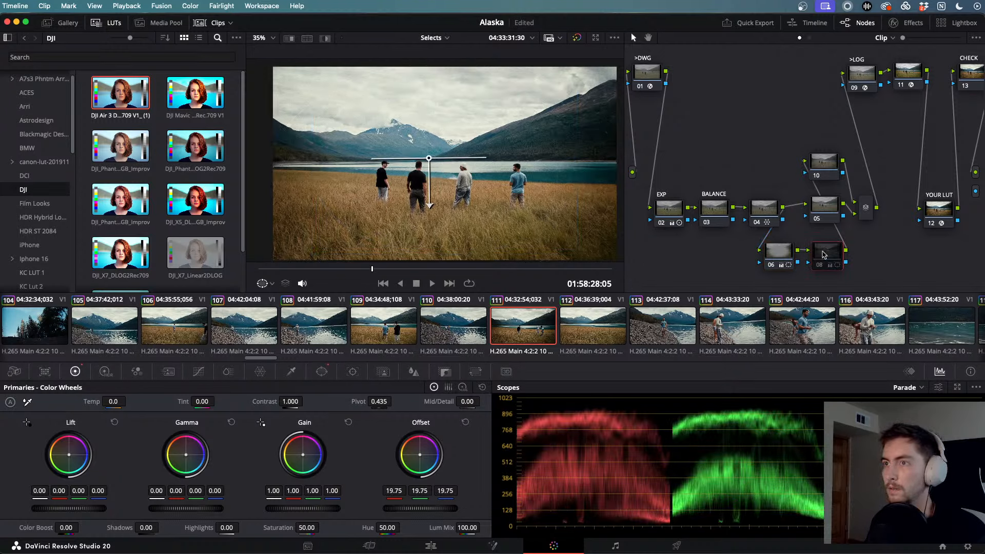
{"action": "key", "text": "super+d"}
{"action": "key", "text": "super+d"}
{"action": "key", "text": "super+d"}
{"action": "key", "text": "super+d"}
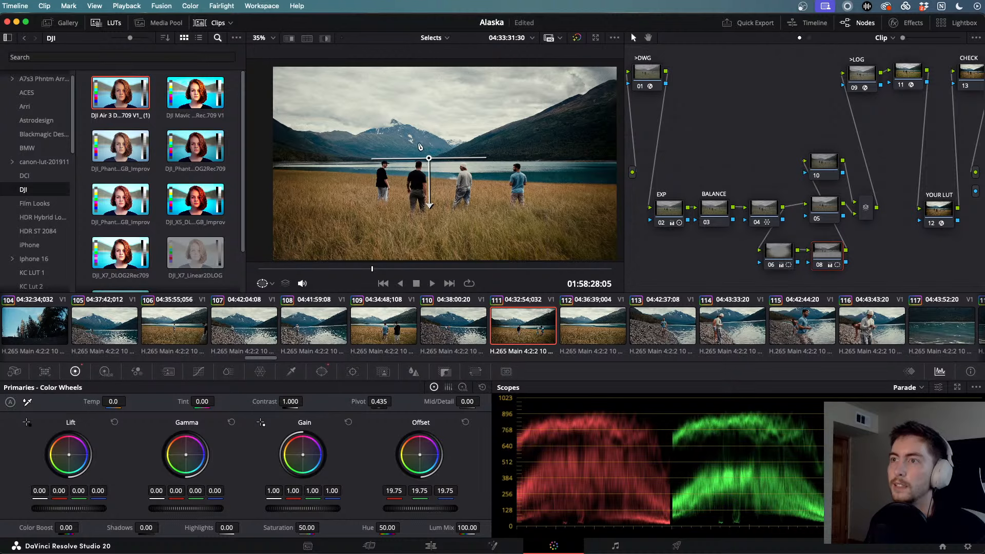
{"action": "left_click_drag", "start_coordinate": [429, 161], "coordinate": [355, 116]}
{"action": "mouse_move", "coordinate": [354, 159]}
{"action": "left_mouse_down"}
{"action": "mouse_move", "coordinate": [381, 150]}
{"action": "mouse_move", "coordinate": [371, 153]}
{"action": "left_mouse_up"}
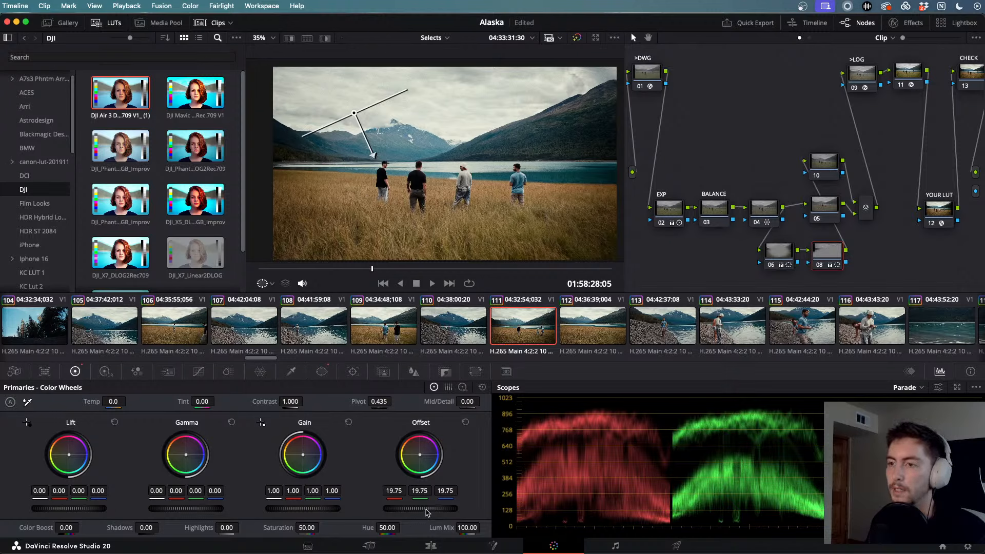
- Darken and level the sky gradient, then replace node 08 with a fresh serial node
{"action": "mouse_move", "coordinate": [426, 511]}
{"action": "left_mouse_down"}
{"action": "mouse_move", "coordinate": [400, 512]}
{"action": "mouse_move", "coordinate": [416, 512]}
{"action": "left_mouse_up"}
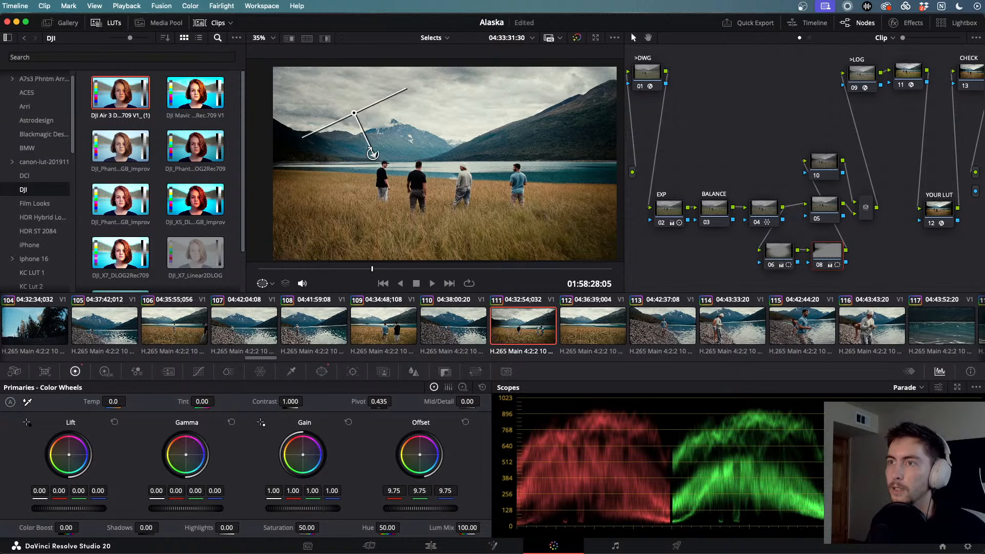
{"action": "mouse_move", "coordinate": [372, 154]}
{"action": "left_mouse_down"}
{"action": "mouse_move", "coordinate": [354, 170]}
{"action": "mouse_move", "coordinate": [367, 155]}
{"action": "mouse_move", "coordinate": [363, 167]}
{"action": "mouse_move", "coordinate": [349, 162]}
{"action": "mouse_move", "coordinate": [359, 164]}
{"action": "left_mouse_up"}
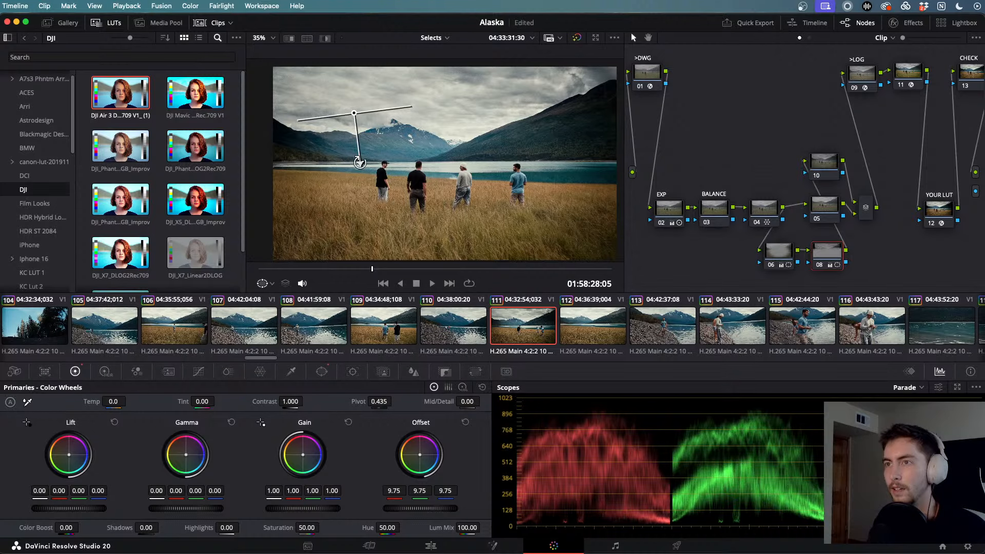
{"action": "left_click_drag", "start_coordinate": [363, 172], "coordinate": [384, 126]}
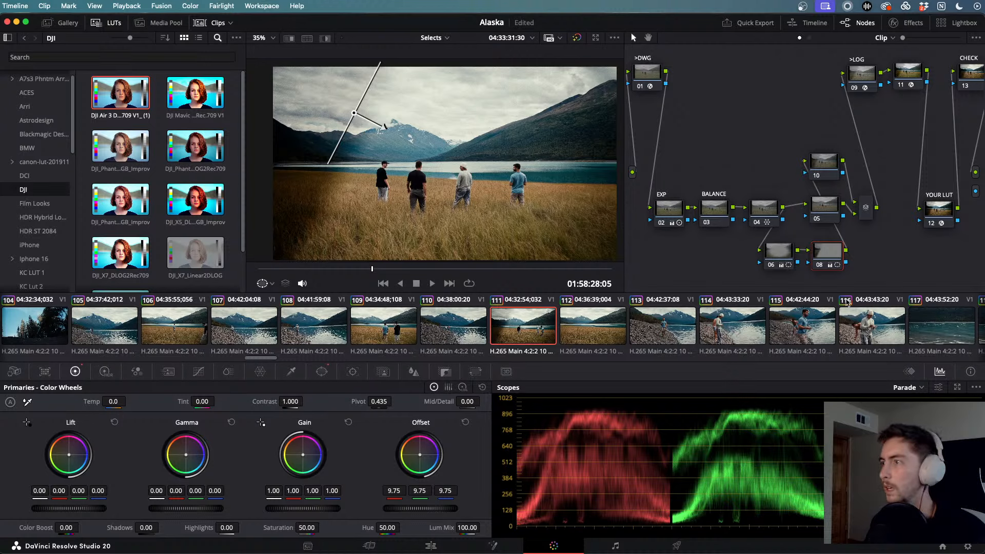
{"action": "key", "text": "Delete"}
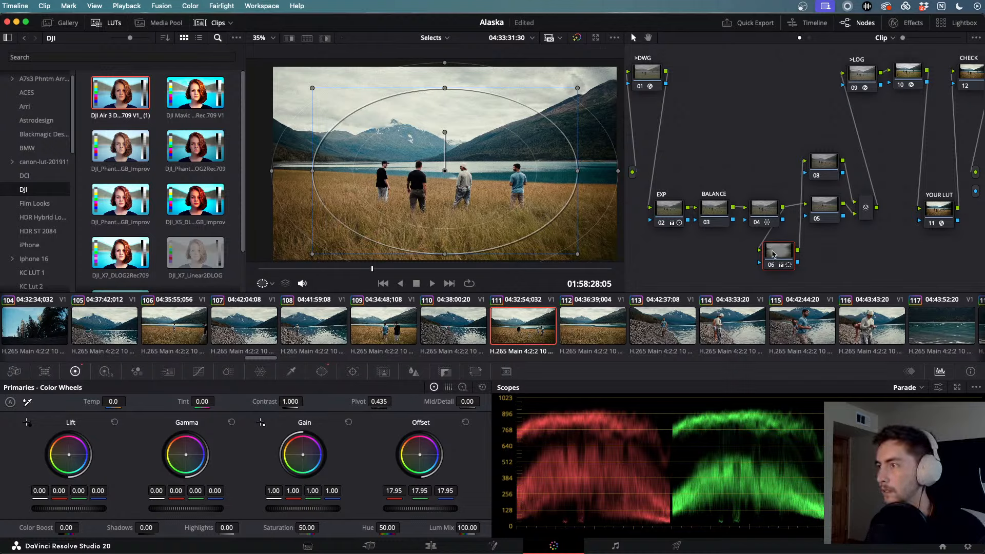
{"action": "key", "text": "alt+s"}
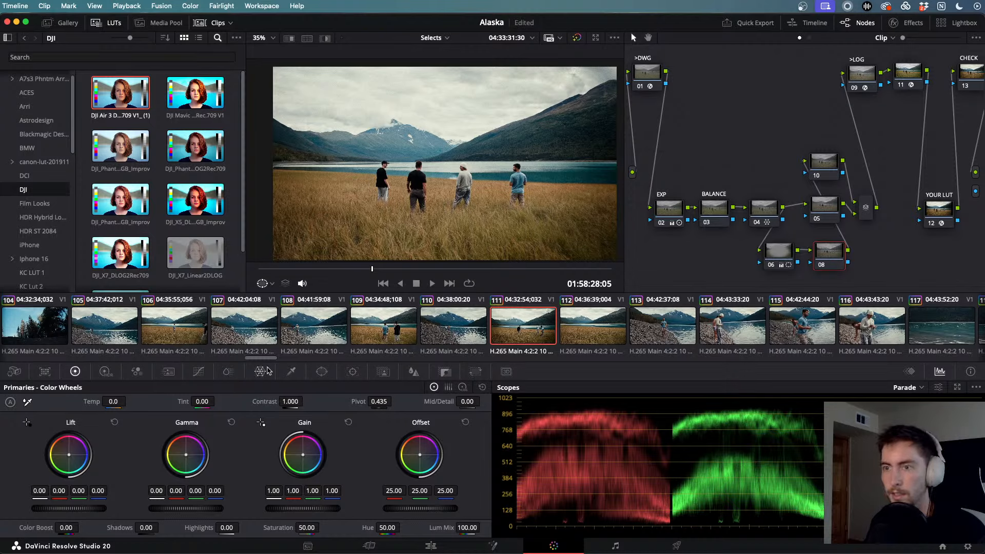
- Key the sky on node 08 with the HSL qualifier and show the matte highlight
{"action": "left_click", "coordinate": [322, 372]}
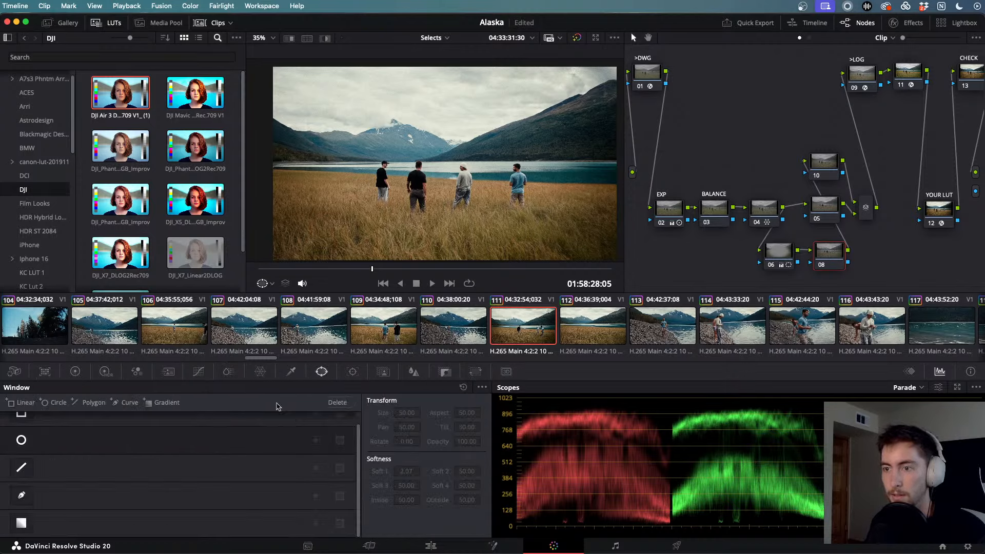
{"action": "scroll", "coordinate": [143, 471], "scroll_direction": "up", "scroll_amount": 1}
{"action": "scroll", "coordinate": [143, 471], "scroll_direction": "down", "scroll_amount": 1}
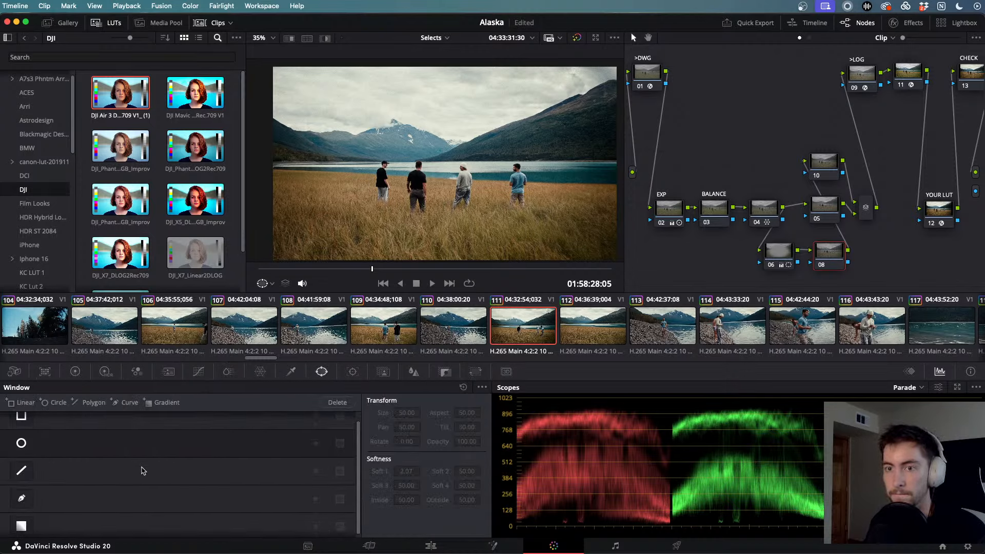
{"action": "scroll", "coordinate": [143, 471], "scroll_direction": "up", "scroll_amount": 1}
{"action": "scroll", "coordinate": [143, 471], "scroll_direction": "down", "scroll_amount": 1}
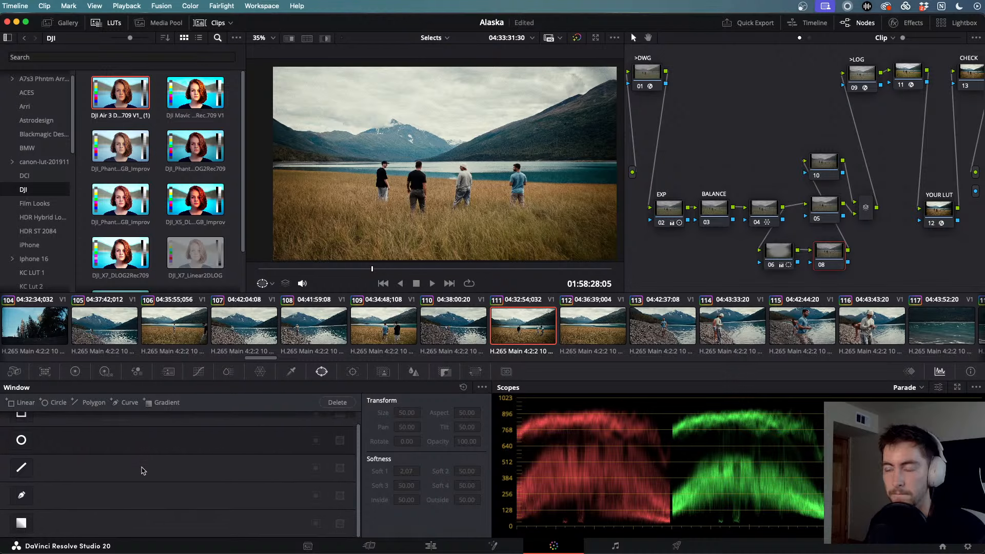
{"action": "left_click", "coordinate": [291, 371]}
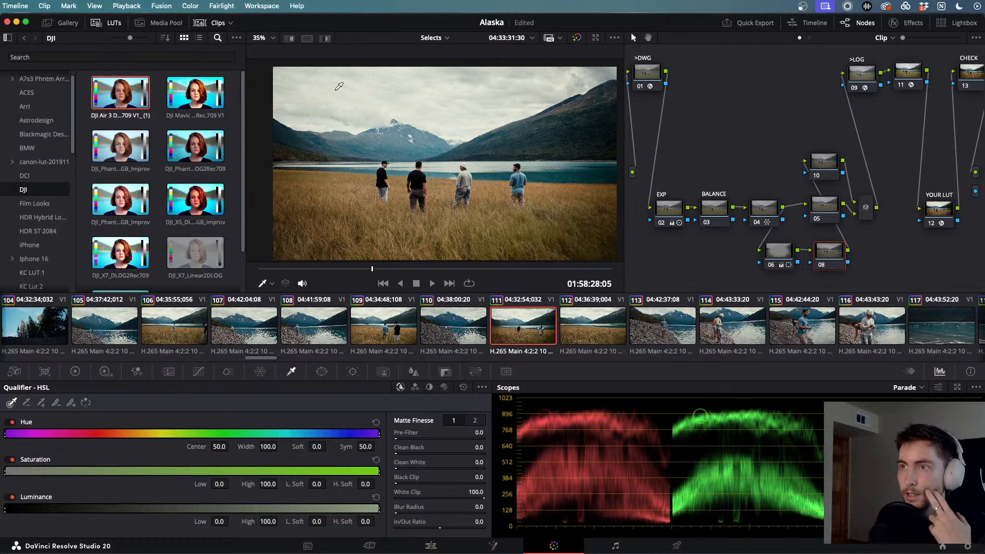
{"action": "left_click", "coordinate": [344, 88]}
{"action": "left_click_drag", "start_coordinate": [403, 97], "coordinate": [406, 95]}
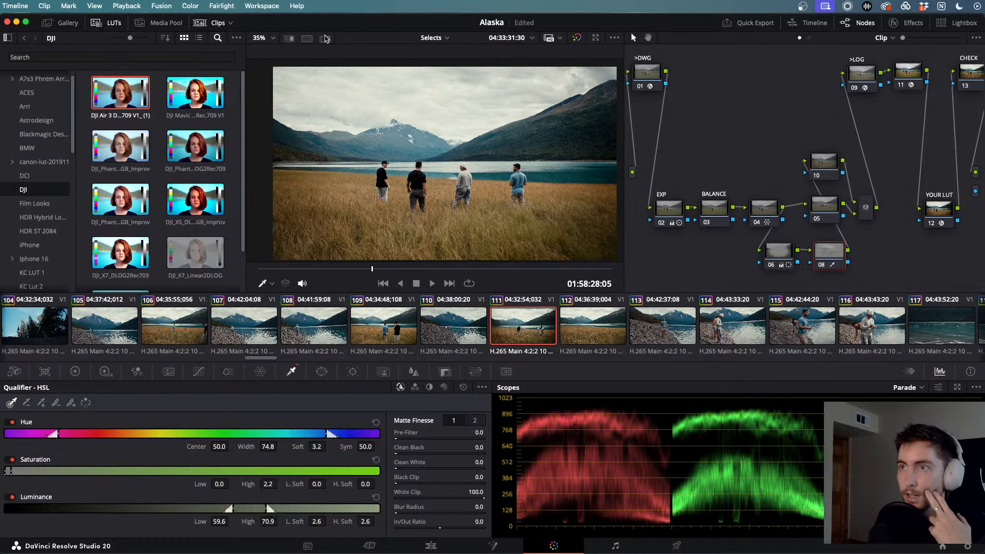
{"action": "left_click", "coordinate": [325, 39]}
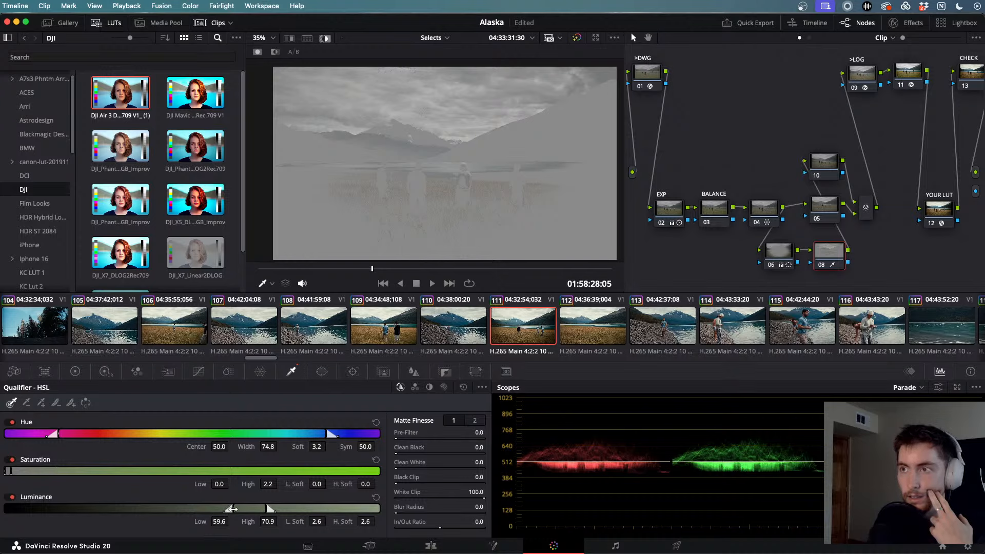
- Tighten the luminance range to 62.1–79.1 and set the matte Blur Radius to 39.2
{"action": "mouse_move", "coordinate": [232, 508]}
{"action": "left_mouse_down"}
{"action": "mouse_move", "coordinate": [194, 509]}
{"action": "mouse_move", "coordinate": [243, 508]}
{"action": "left_mouse_up"}
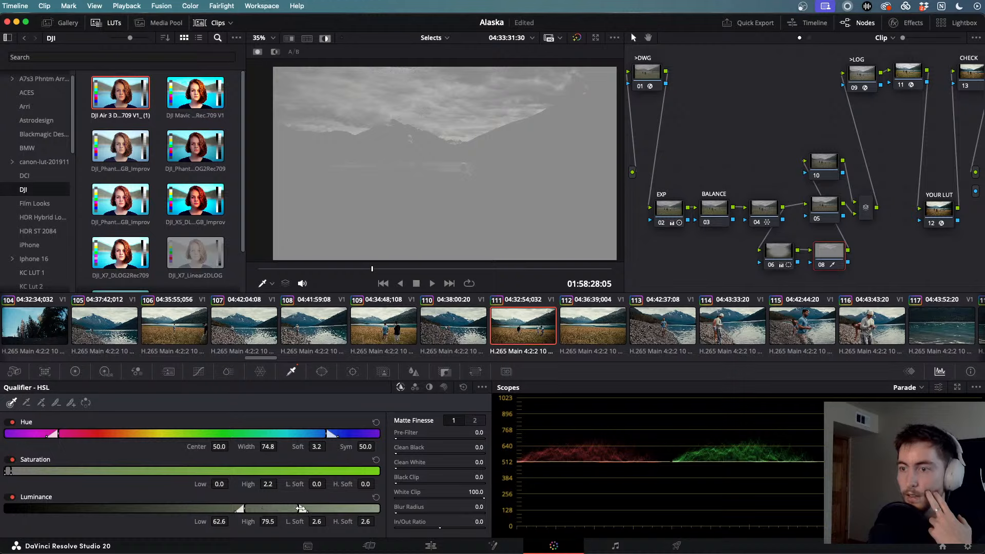
{"action": "mouse_move", "coordinate": [301, 508]}
{"action": "left_mouse_down"}
{"action": "mouse_move", "coordinate": [339, 508]}
{"action": "mouse_move", "coordinate": [246, 510]}
{"action": "mouse_move", "coordinate": [312, 508]}
{"action": "mouse_move", "coordinate": [297, 509]}
{"action": "left_mouse_up"}
{"action": "mouse_move", "coordinate": [252, 509]}
{"action": "left_mouse_down"}
{"action": "mouse_move", "coordinate": [214, 508]}
{"action": "mouse_move", "coordinate": [239, 508]}
{"action": "left_mouse_up"}
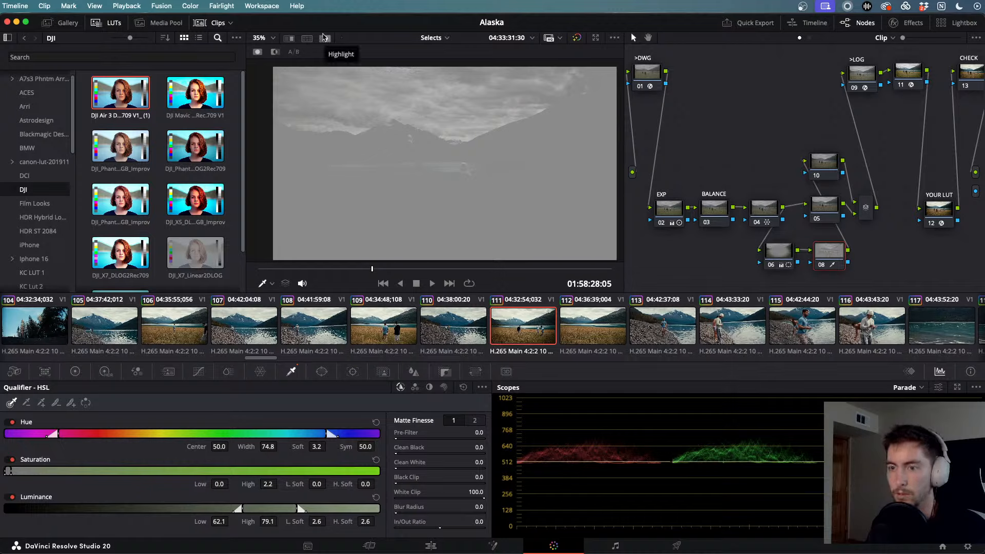
{"action": "left_click", "coordinate": [324, 38]}
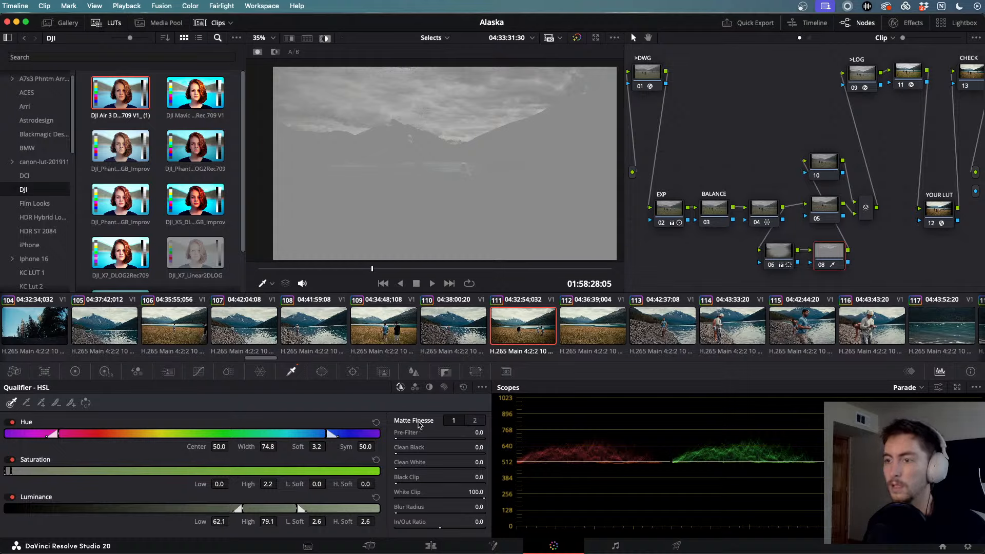
{"action": "mouse_move", "coordinate": [477, 507]}
{"action": "left_mouse_down"}
{"action": "mouse_move", "coordinate": [496, 507]}
{"action": "mouse_move", "coordinate": [477, 507]}
{"action": "left_mouse_up"}
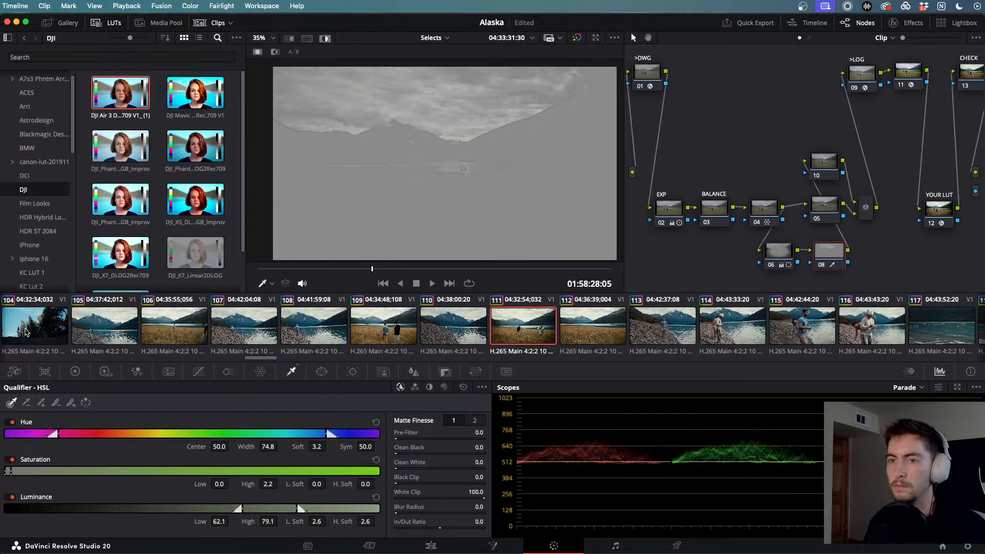
{"action": "left_click", "coordinate": [75, 371]}
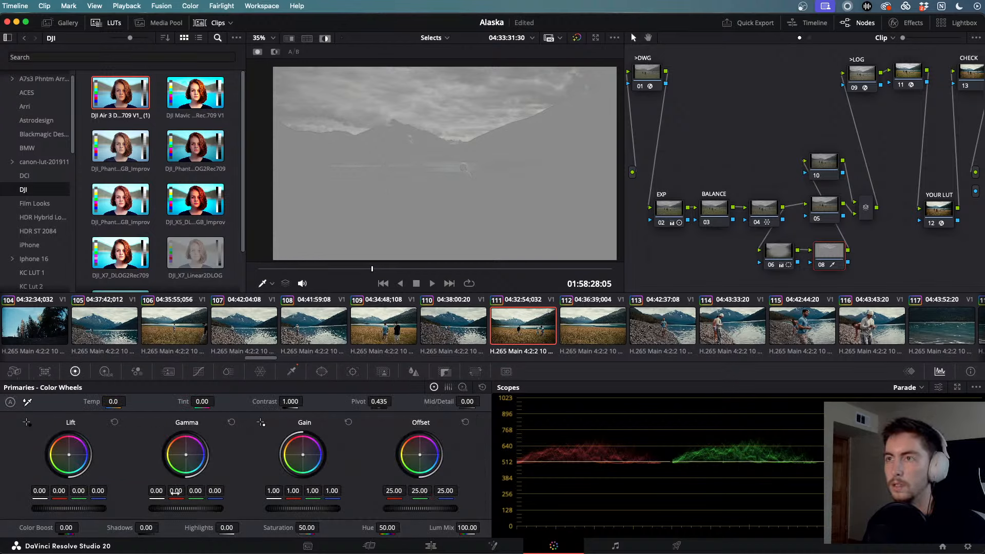
- Turn off the matte highlight, try darker Shadows, then delete sky-qualifier node 08
{"action": "left_click", "coordinate": [325, 39]}
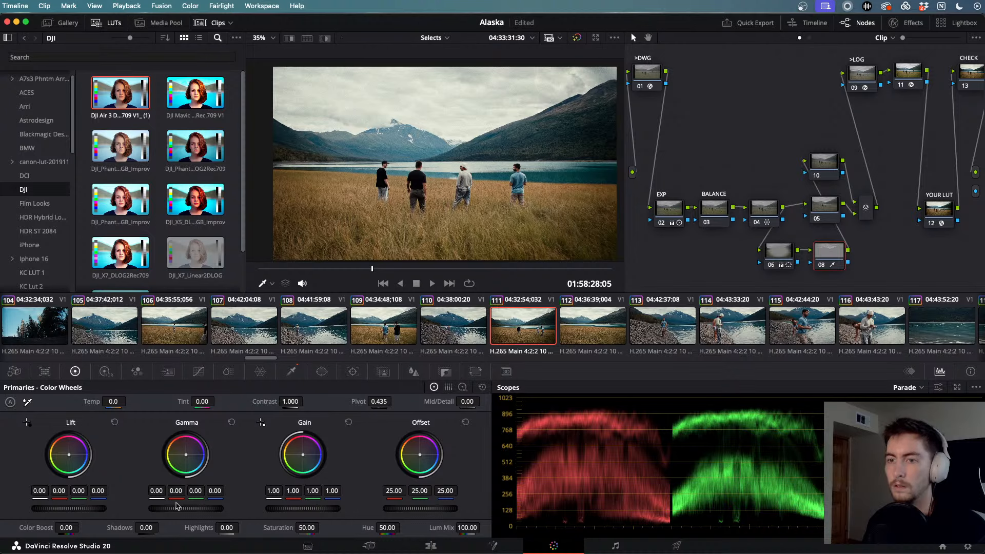
{"action": "mouse_move", "coordinate": [146, 528]}
{"action": "left_mouse_down"}
{"action": "mouse_move", "coordinate": [120, 529]}
{"action": "mouse_move", "coordinate": [161, 527]}
{"action": "left_mouse_up"}
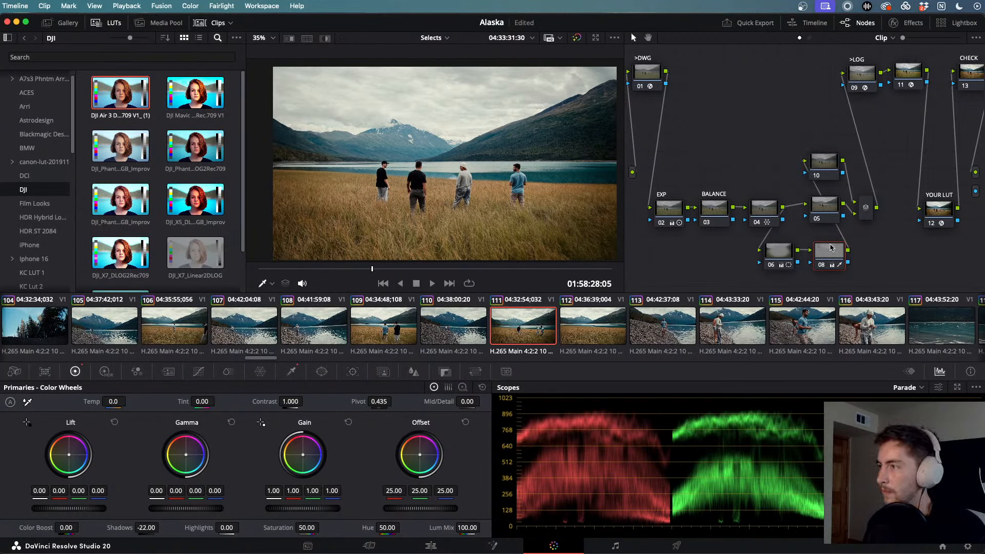
{"action": "key", "text": "Delete"}
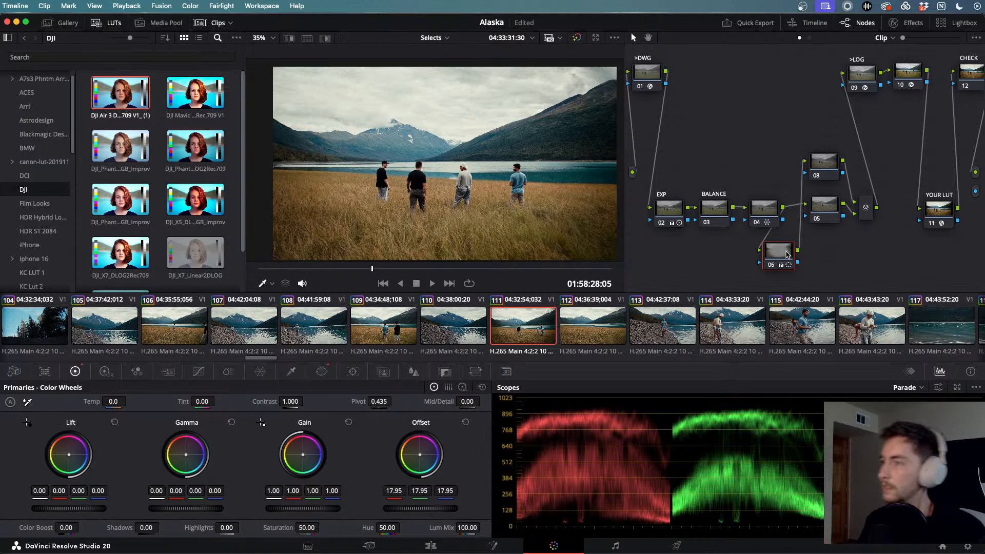
- Load glacier clip 166 from the clip strip and play and scrub through it
{"action": "scroll", "coordinate": [661, 351], "scroll_direction": "right", "scroll_amount": 10}
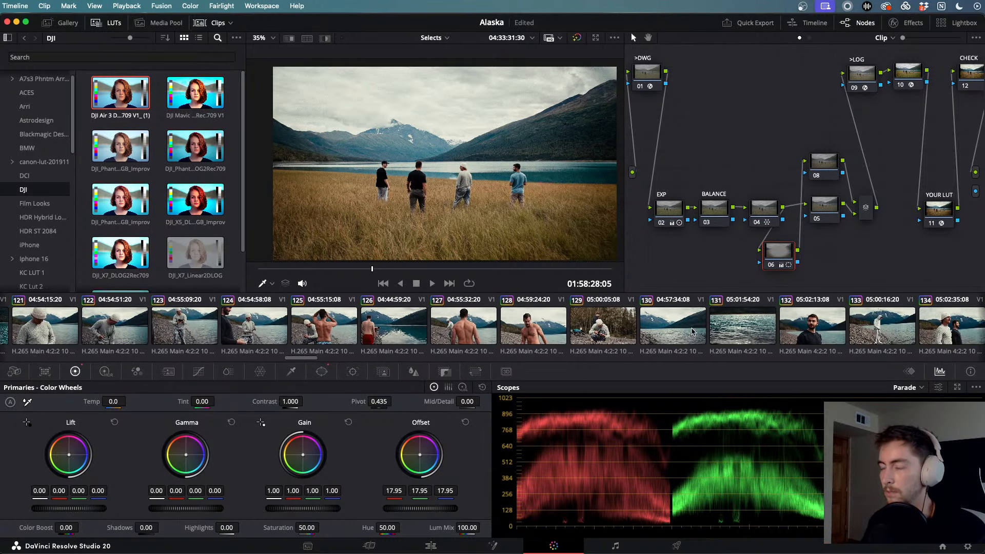
{"action": "scroll", "coordinate": [692, 331], "scroll_direction": "right", "scroll_amount": 8}
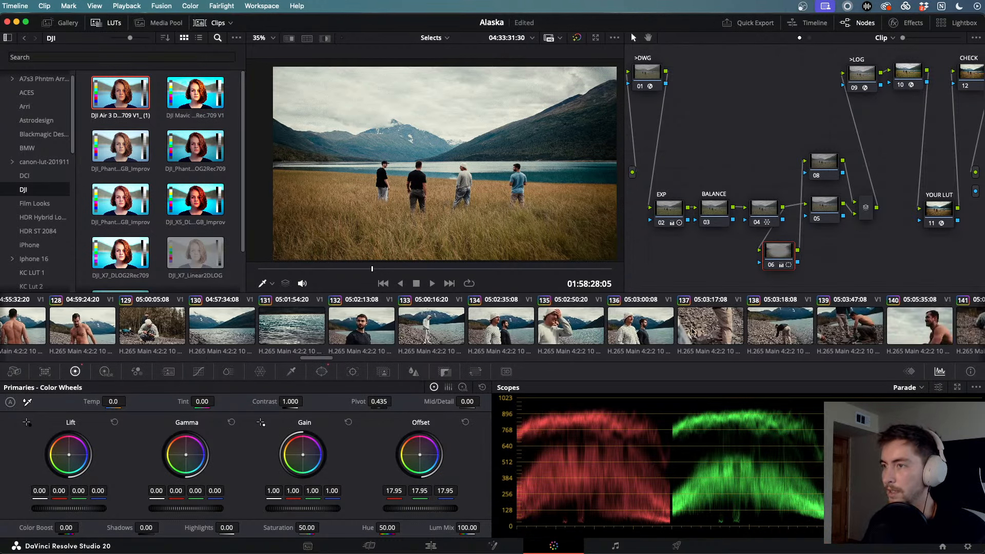
{"action": "scroll", "coordinate": [692, 330], "scroll_direction": "right", "scroll_amount": 5}
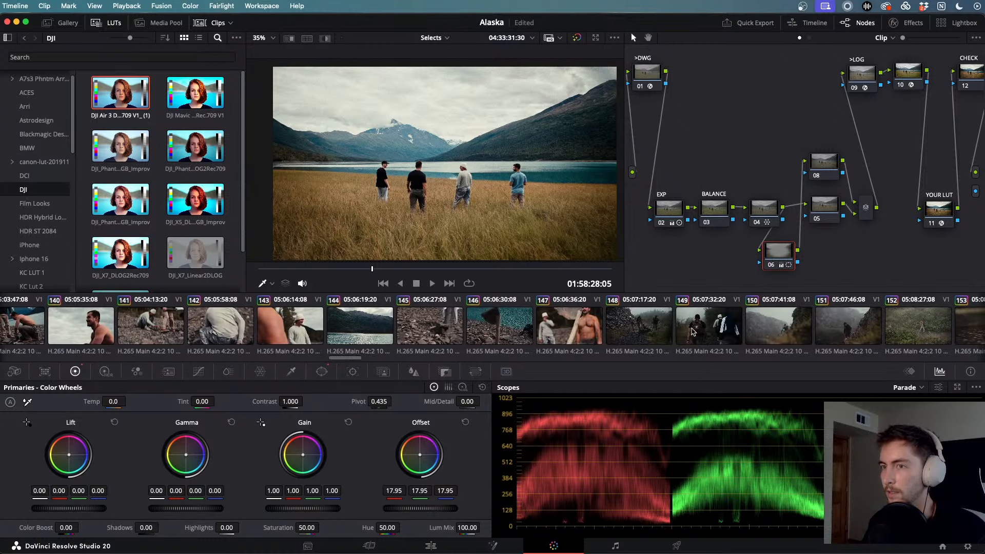
{"action": "scroll", "coordinate": [693, 331], "scroll_direction": "right", "scroll_amount": 2}
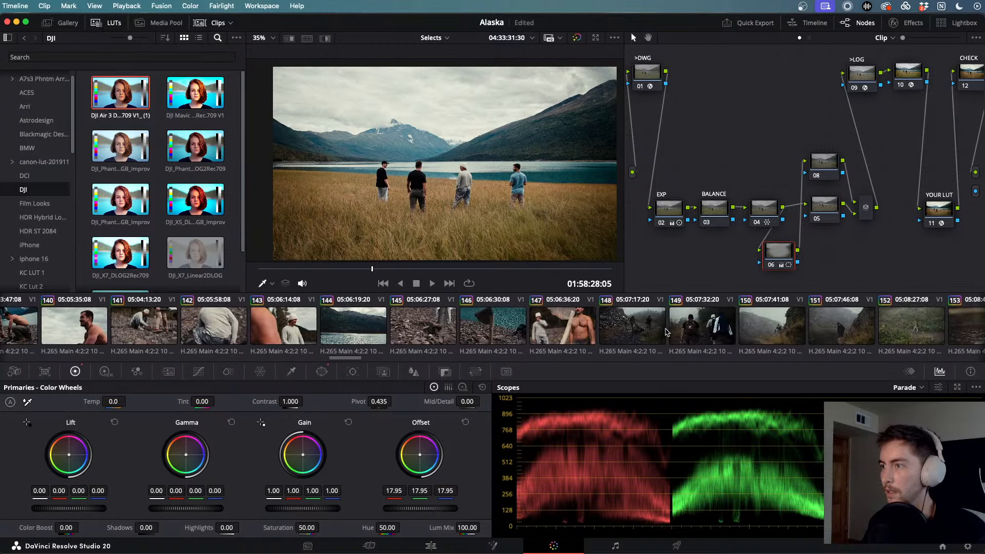
{"action": "scroll", "coordinate": [665, 332], "scroll_direction": "right", "scroll_amount": 10}
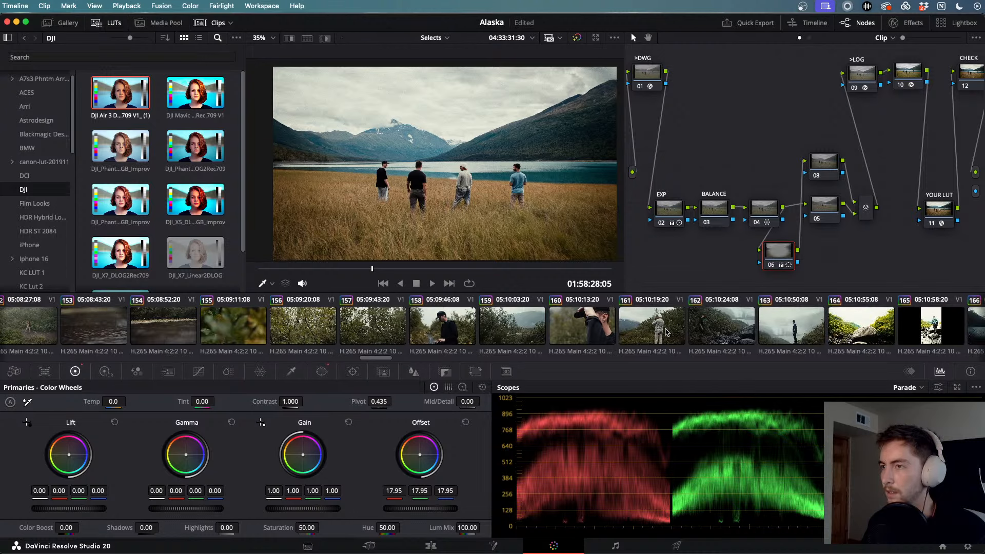
{"action": "scroll", "coordinate": [666, 332], "scroll_direction": "right", "scroll_amount": 3}
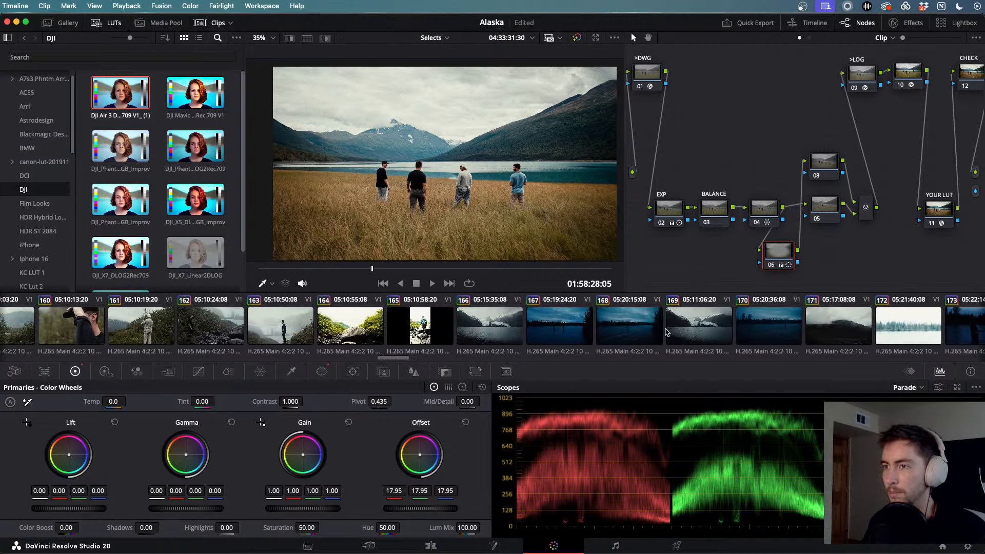
{"action": "scroll", "coordinate": [666, 332], "scroll_direction": "left", "scroll_amount": 1}
{"action": "left_click", "coordinate": [561, 325]}
{"action": "key", "text": "space"}
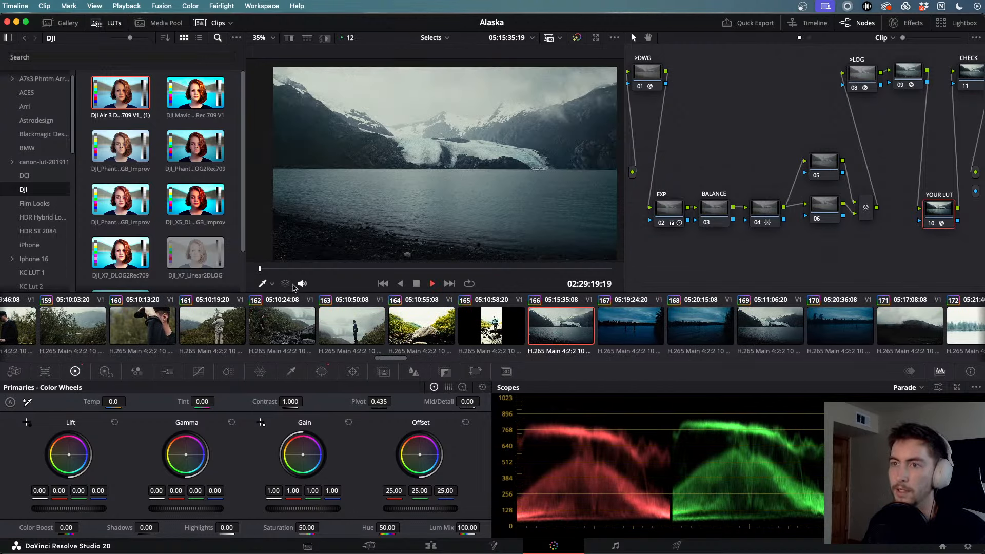
{"action": "left_click_drag", "start_coordinate": [278, 270], "coordinate": [345, 268]}
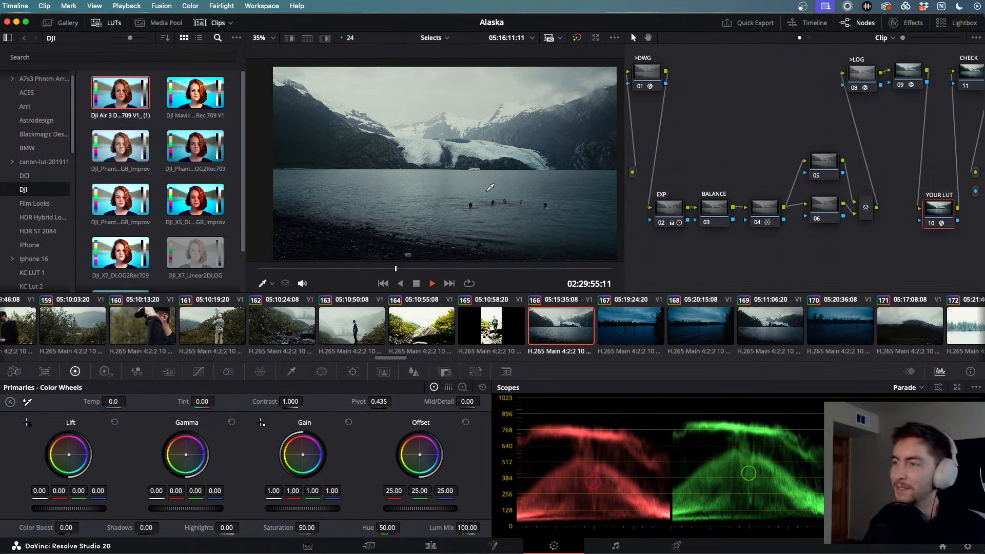
{"action": "left_click", "coordinate": [772, 338]}
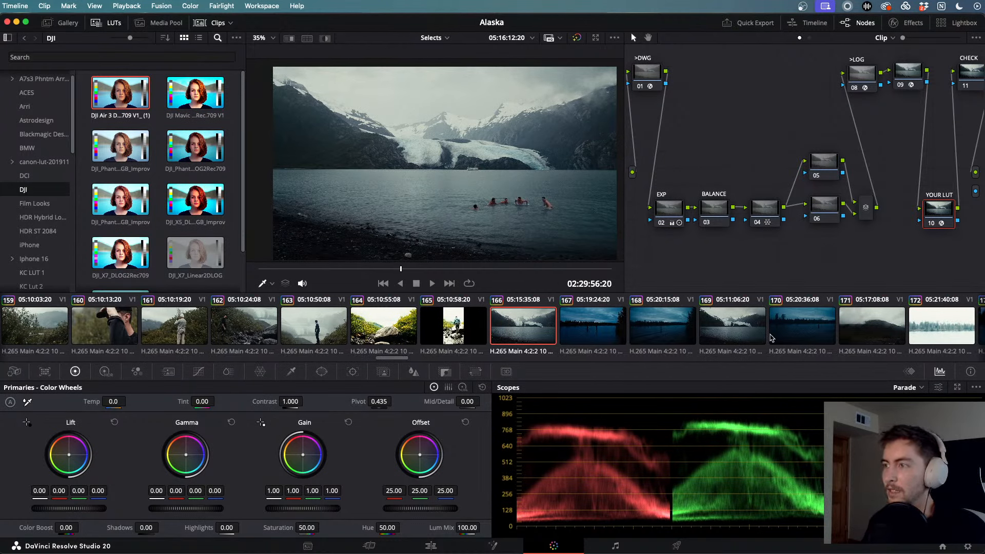
- Play and scrub clip 169, then watch the swimmers shot full screen in reverse
{"action": "left_click", "coordinate": [746, 328]}
{"action": "key", "text": "space"}
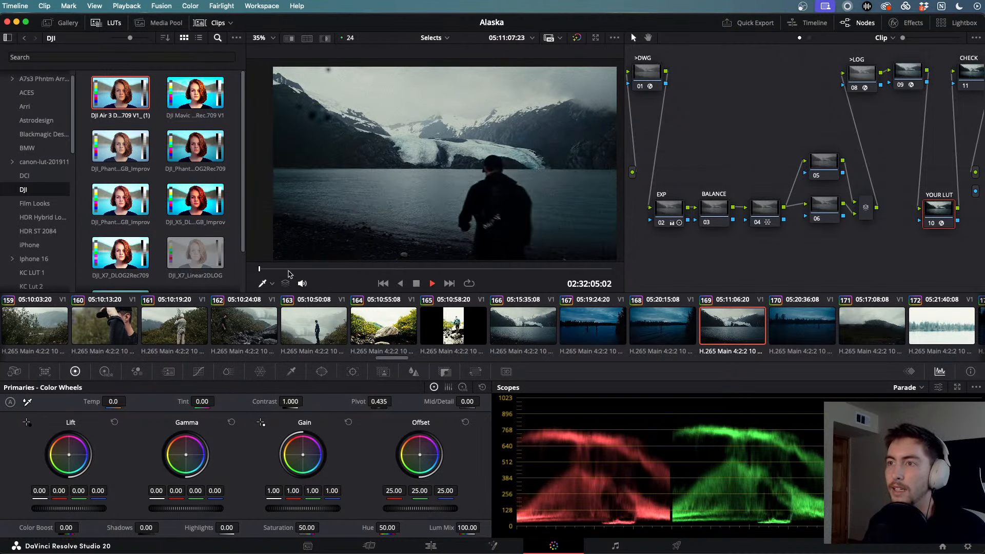
{"action": "left_click_drag", "start_coordinate": [288, 270], "coordinate": [535, 276]}
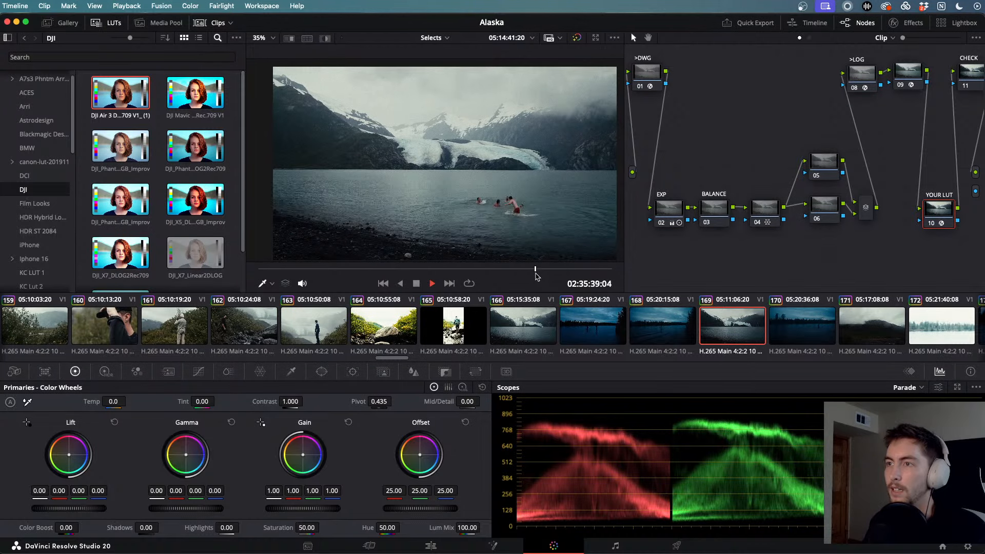
{"action": "key", "text": "super+f"}
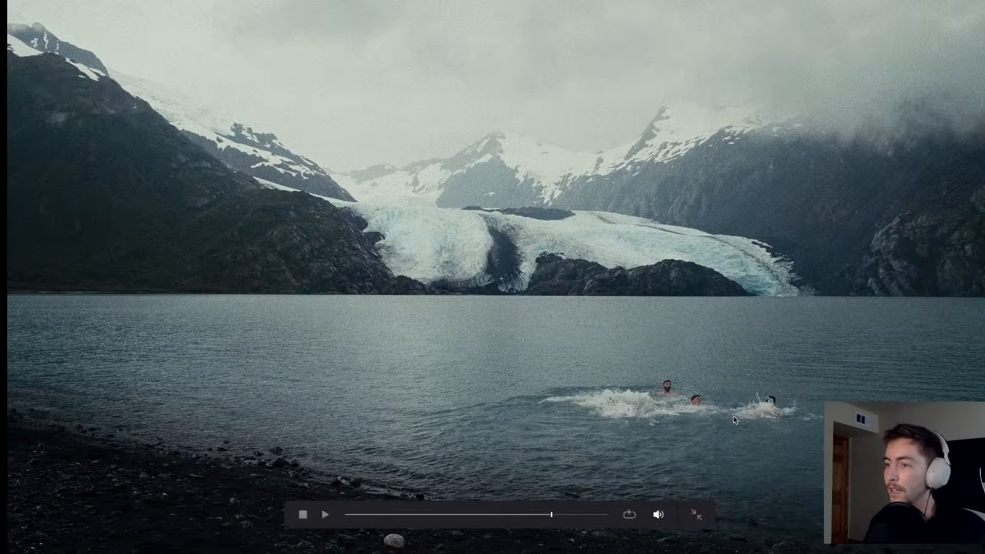
{"action": "key", "text": "j"}
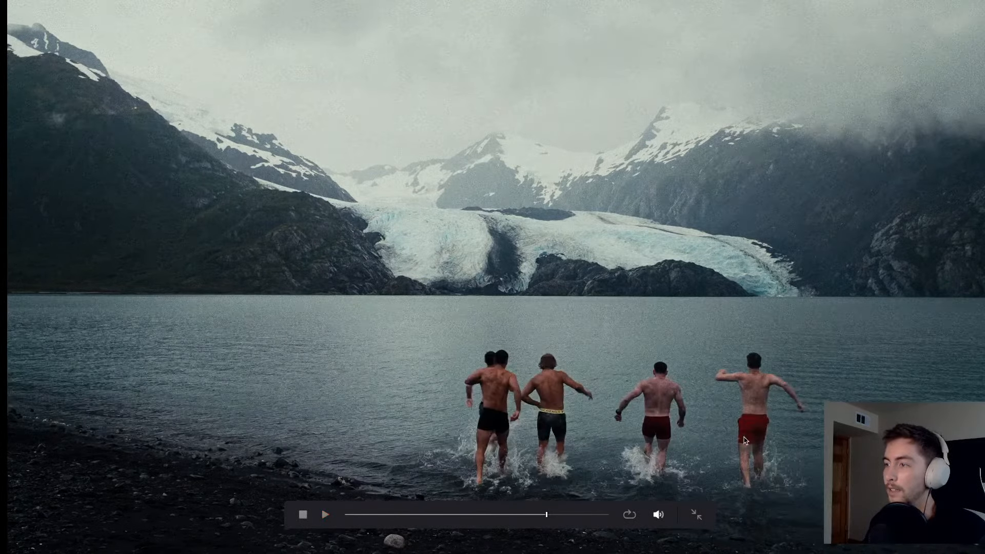
- Finish playing the glacier swim shot full screen, then load clip 166, the lake without swimmers
{"action": "key", "text": "l"}
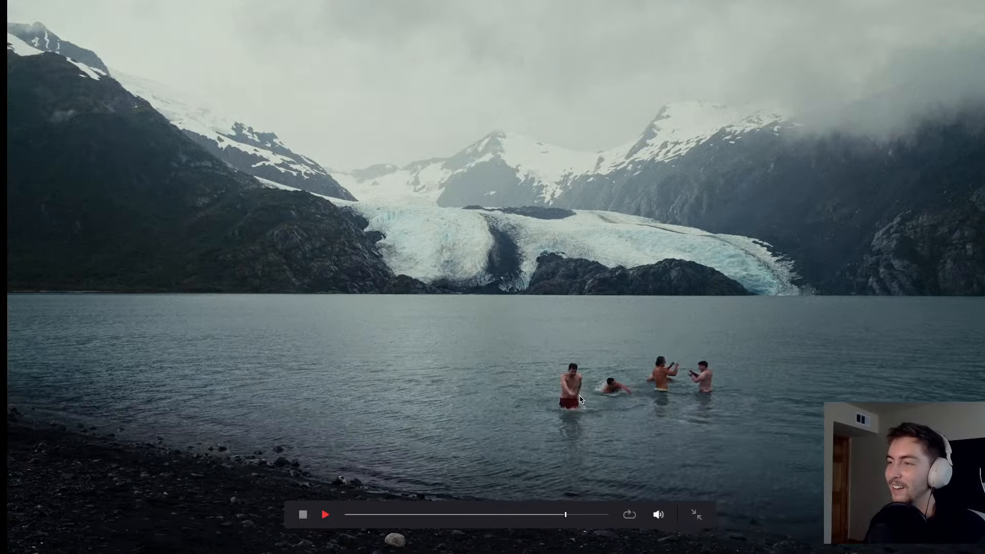
{"action": "key", "text": "Escape"}
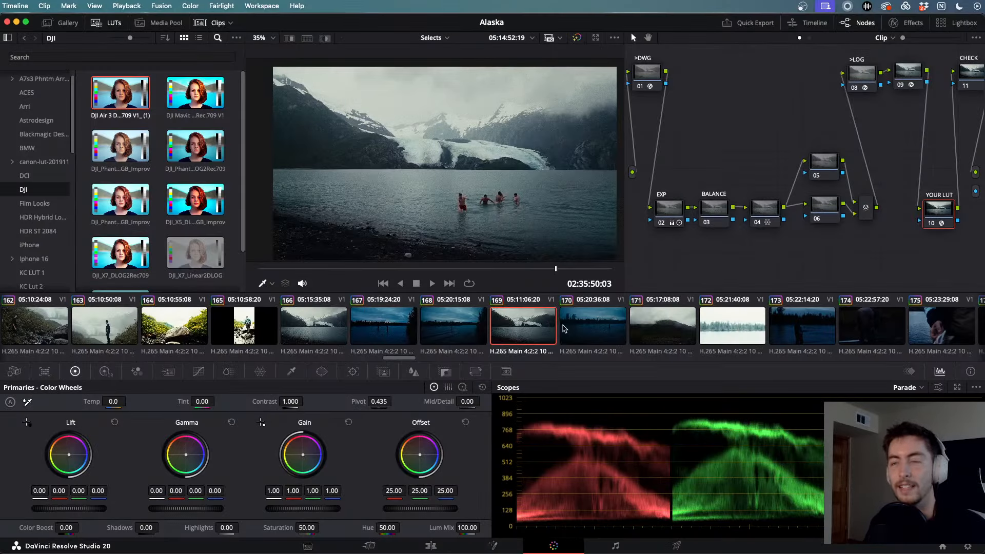
{"action": "left_click", "coordinate": [318, 327]}
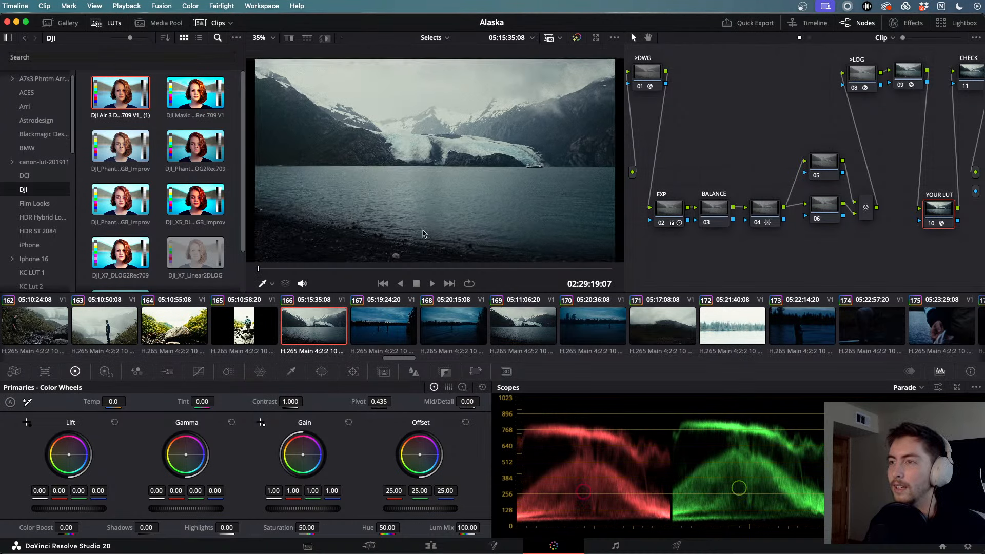
- Review the glacier swimming clip full screen several times, skipping ahead to the swimmers
{"action": "key", "text": "super+f"}
{"action": "left_click_drag", "start_coordinate": [382, 514], "coordinate": [419, 512]}
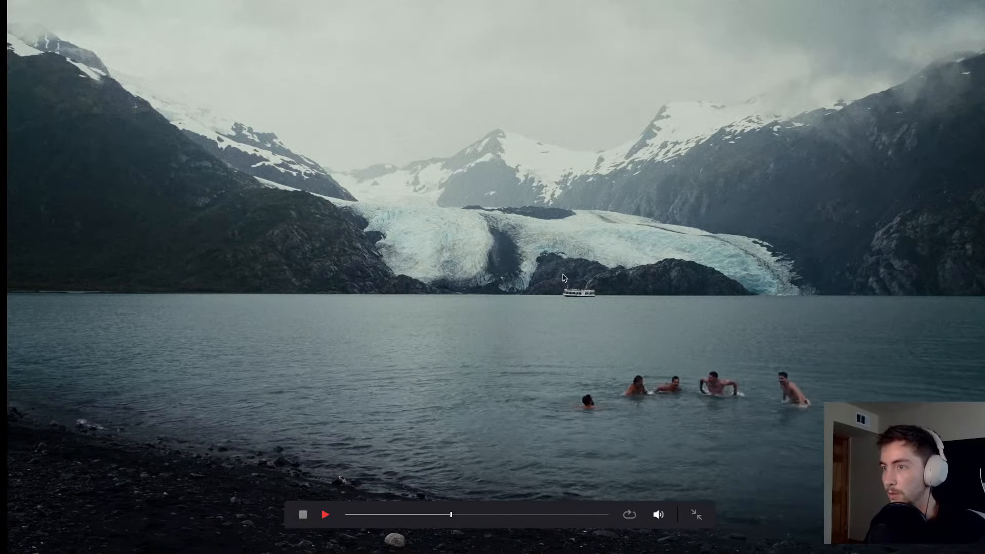
{"action": "key", "text": "Escape"}
{"action": "key", "text": "super+f"}
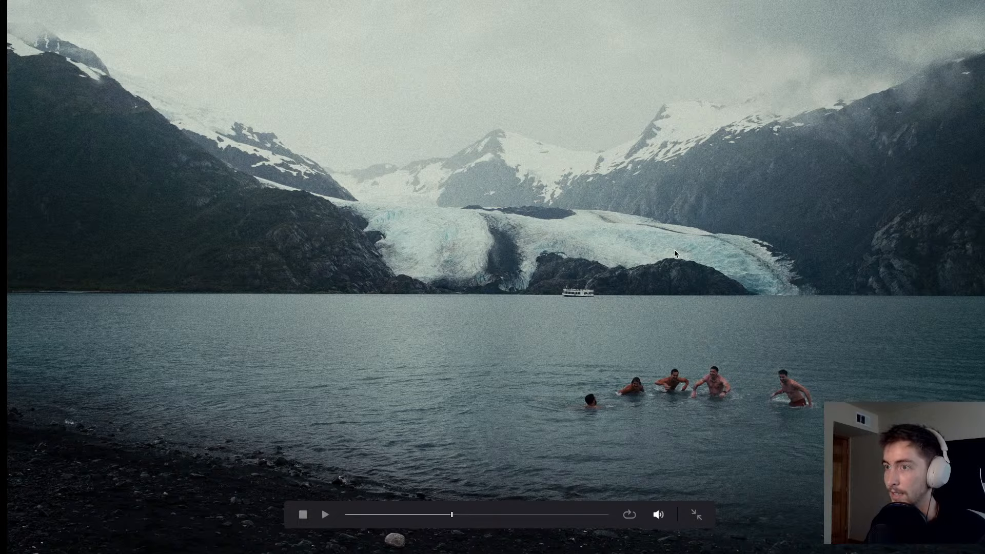
{"action": "key", "text": "Escape"}
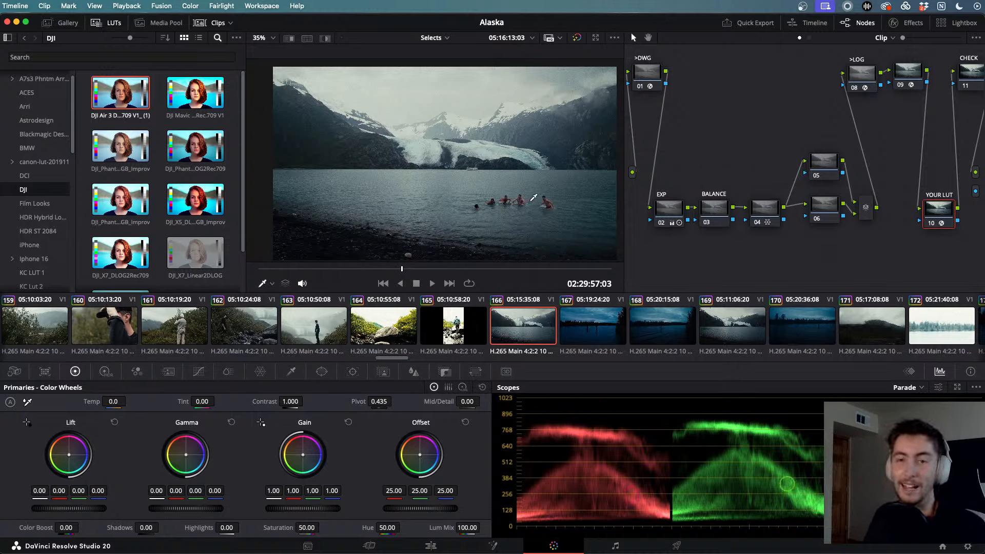
{"action": "key", "text": "super+f"}
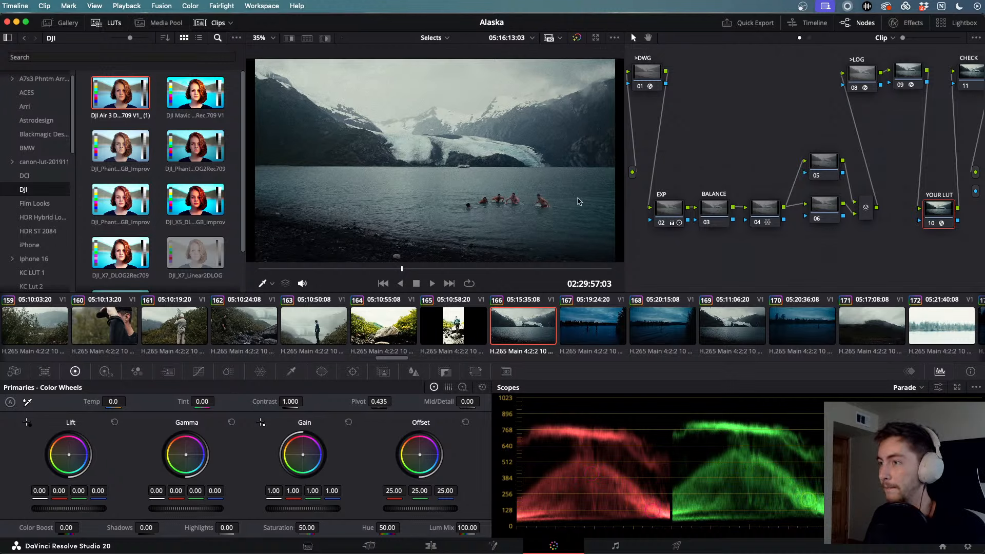
{"action": "key", "text": "space"}
{"action": "key", "text": "space"}
{"action": "key", "text": "Escape"}
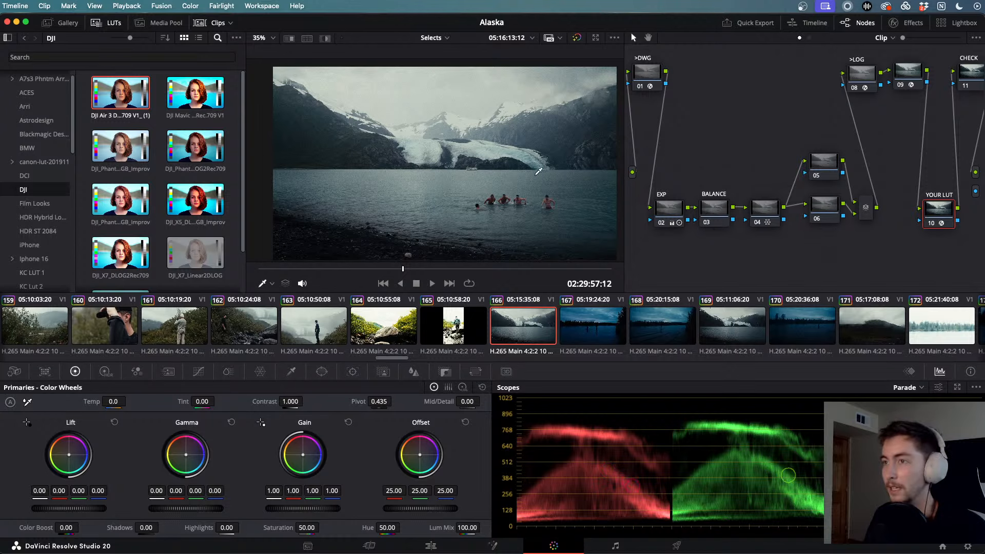
{"action": "key", "text": "super+f"}
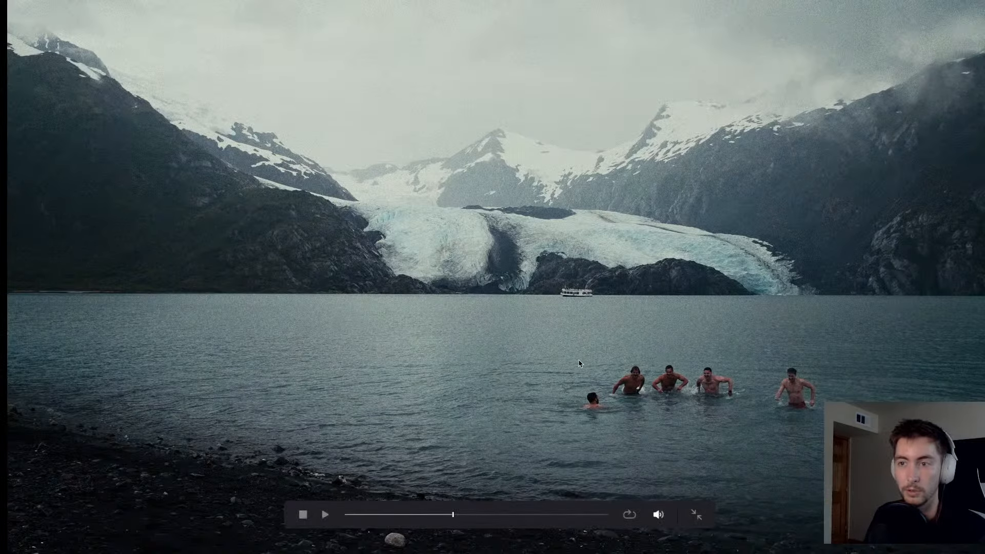
{"action": "key", "text": "Escape"}
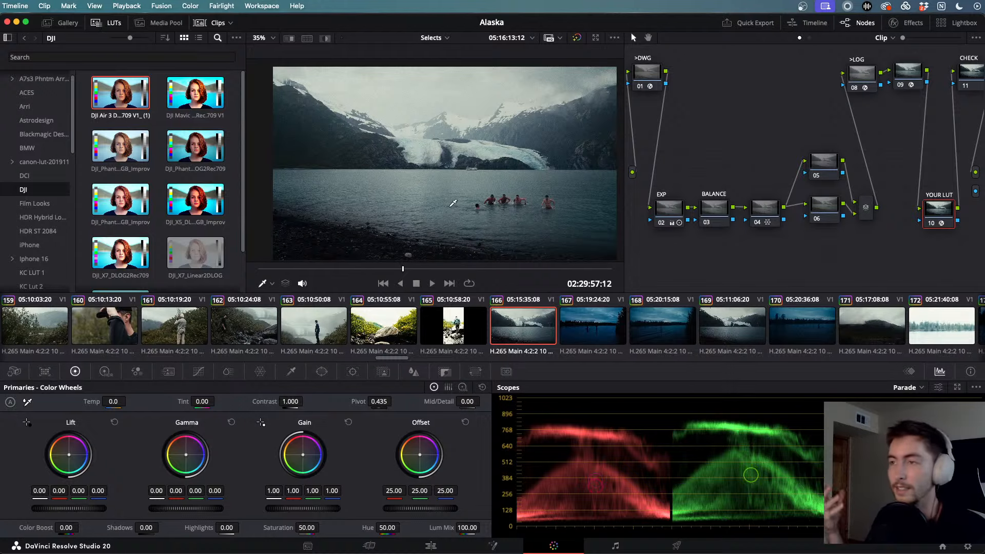
- Load the man-on-rock clip and watch it full screen
{"action": "left_click", "coordinate": [329, 320]}
{"action": "key", "text": "super+f"}
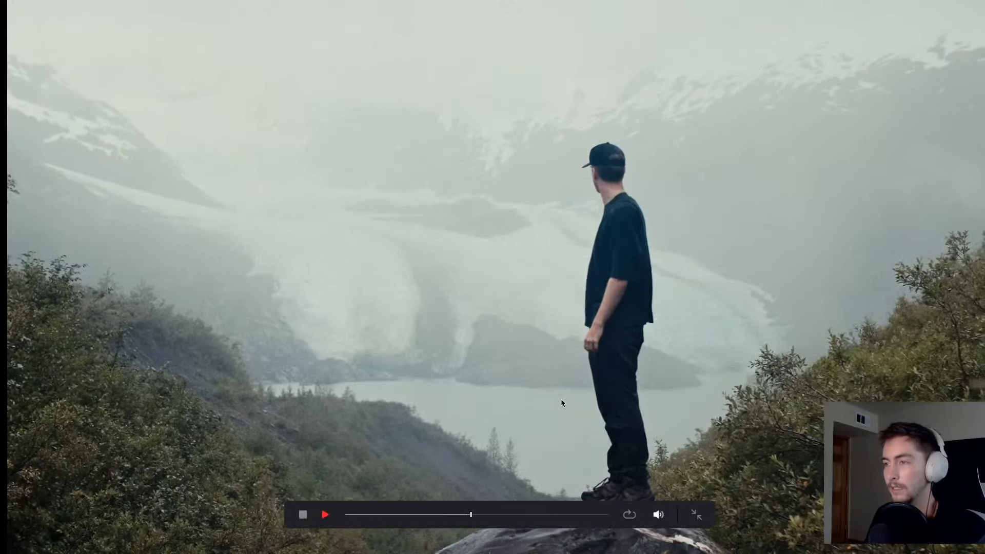
{"action": "key", "text": "Escape"}
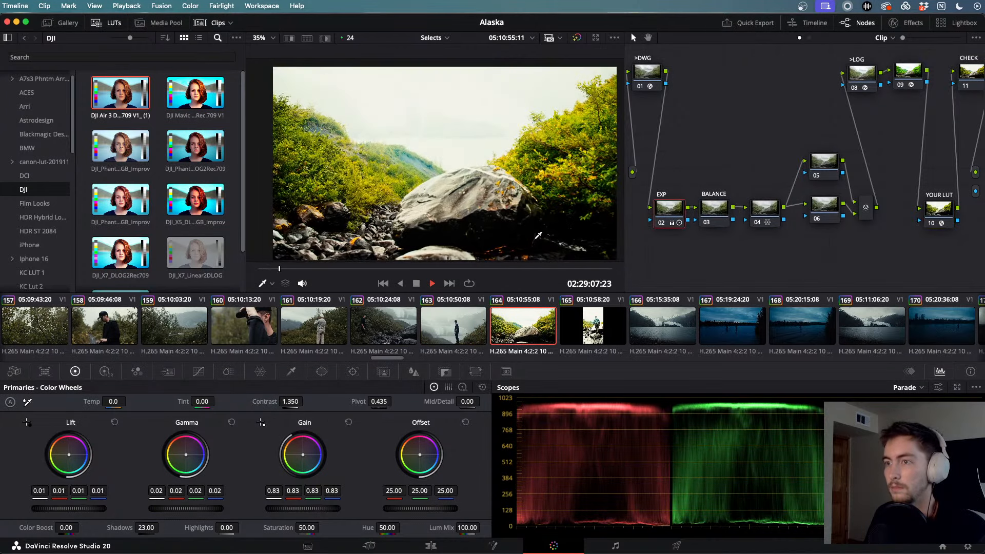
- Replace all of the boulder clip's nodes with two fresh serial nodes
{"action": "left_click", "coordinate": [448, 324]}
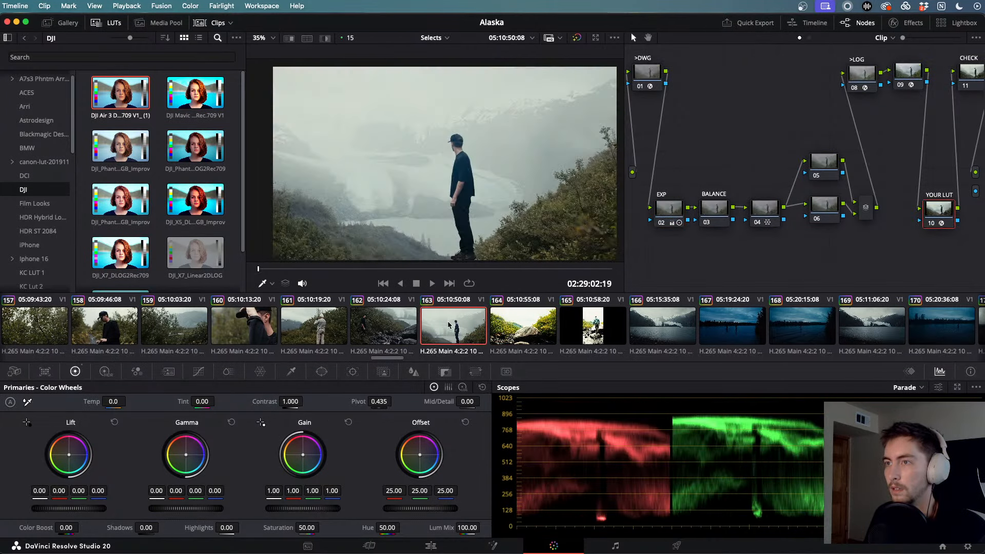
{"action": "left_click", "coordinate": [520, 328]}
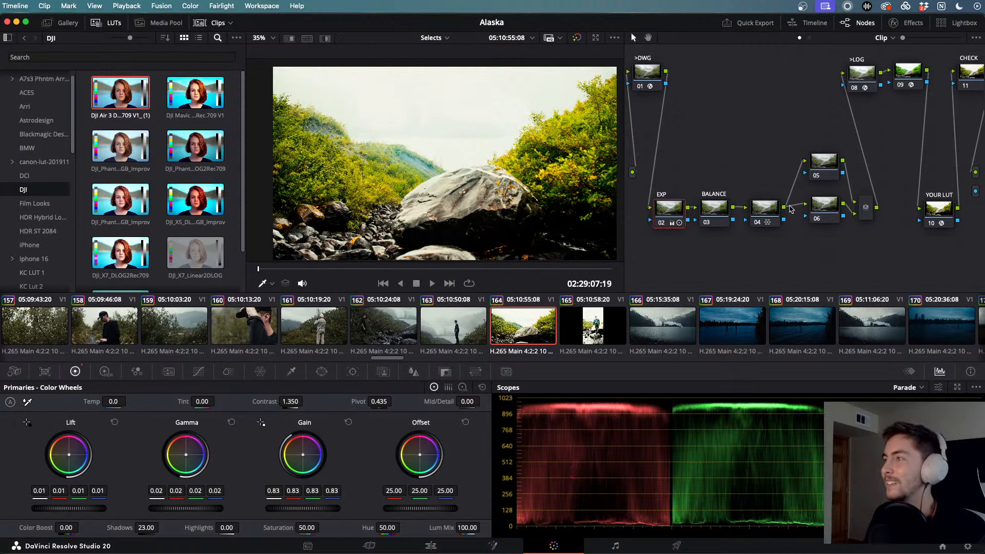
{"action": "scroll", "coordinate": [761, 149], "scroll_direction": "up", "scroll_amount": 2}
{"action": "left_click_drag", "start_coordinate": [642, 71], "coordinate": [983, 282]}
{"action": "key", "text": "Delete"}
{"action": "key", "text": "alt+s"}
{"action": "key", "text": "alt+s"}
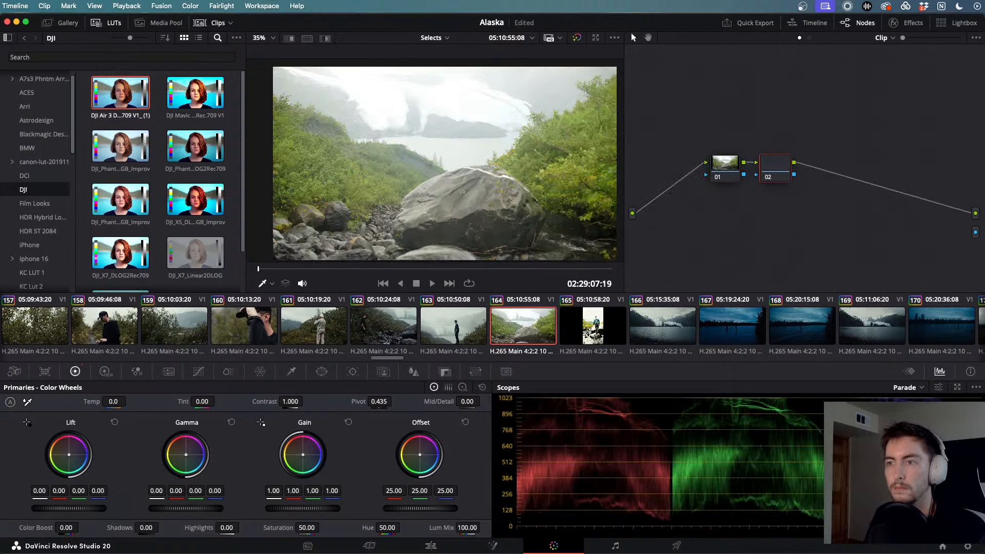
- Delete the hiker clip's entire grade, then browse the glacier, dusk river and man-on-rock clips
{"action": "key", "text": "Down"}
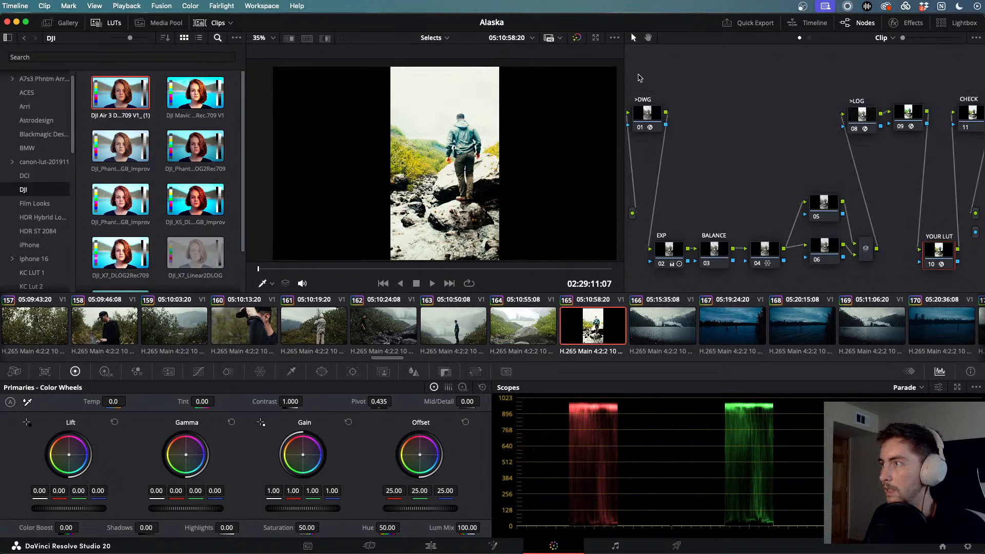
{"action": "left_click_drag", "start_coordinate": [638, 78], "coordinate": [982, 290]}
{"action": "key", "text": "Delete"}
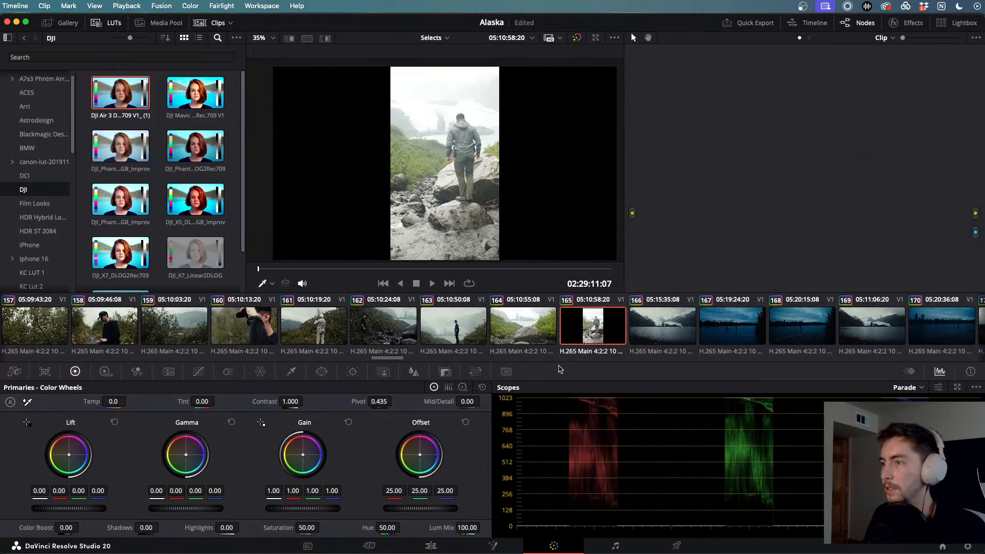
{"action": "left_click", "coordinate": [694, 330]}
{"action": "left_click", "coordinate": [724, 317]}
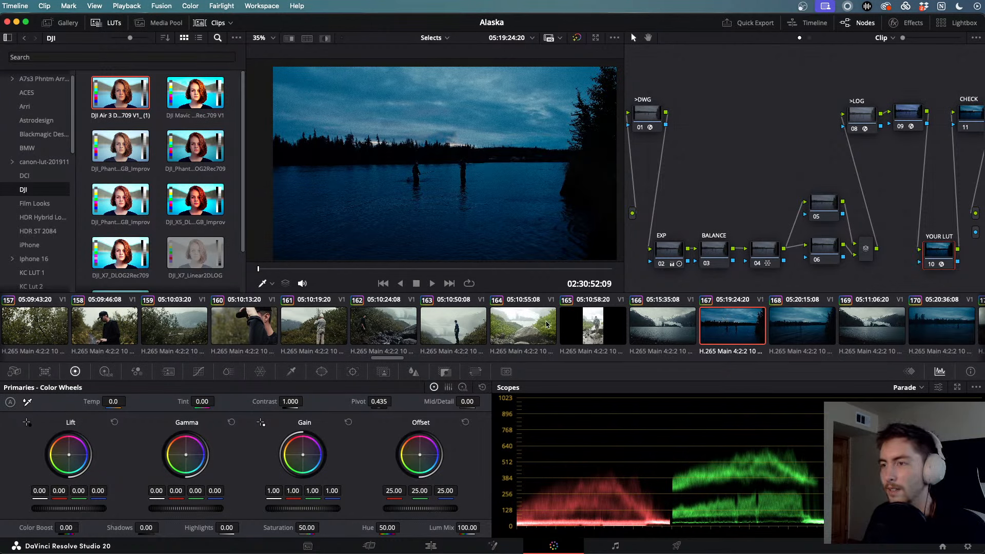
{"action": "left_click", "coordinate": [460, 342]}
- Play clip 160, the camera-lens close-up, in the viewer and full screen
{"action": "left_click", "coordinate": [245, 329]}
{"action": "key", "text": "space"}
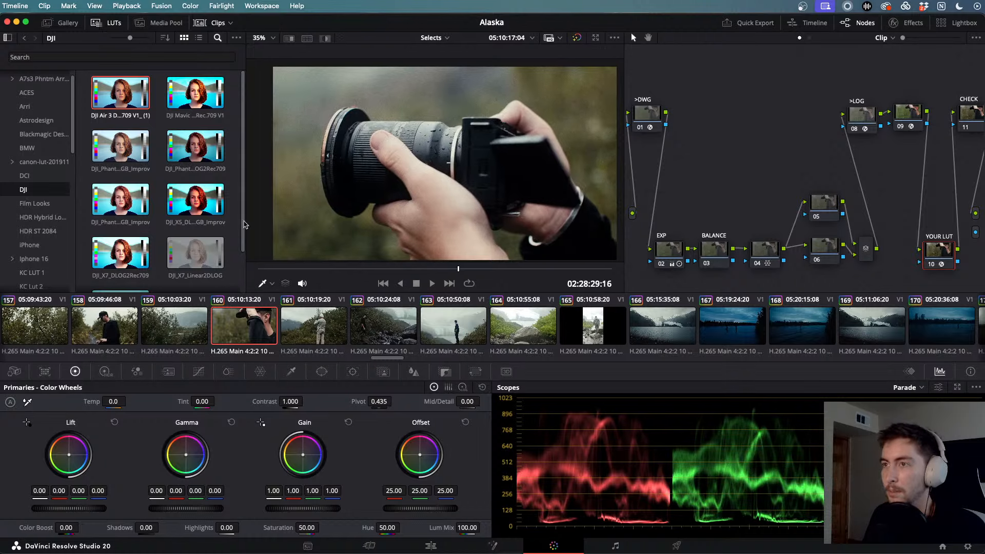
{"action": "key", "text": "super+f"}
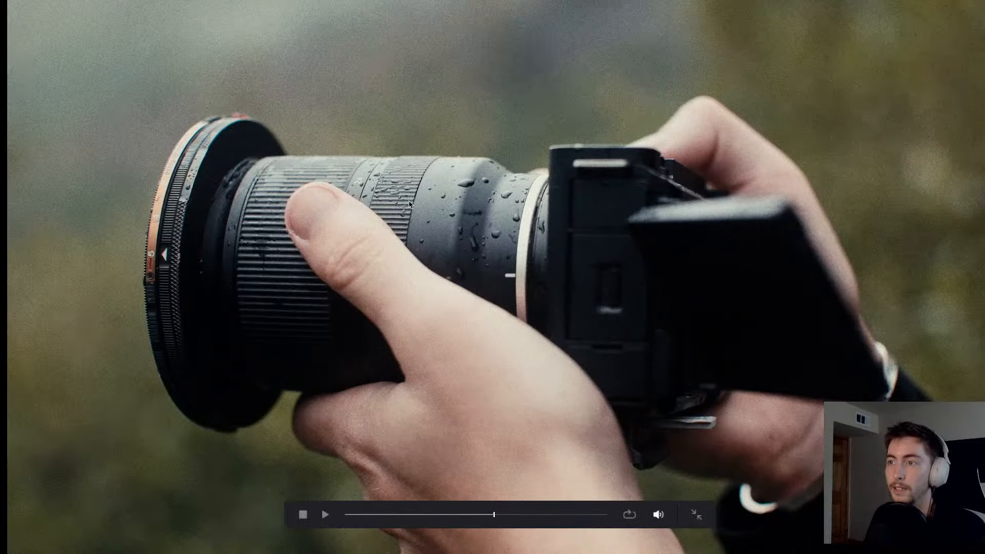
{"action": "key", "text": "Escape"}
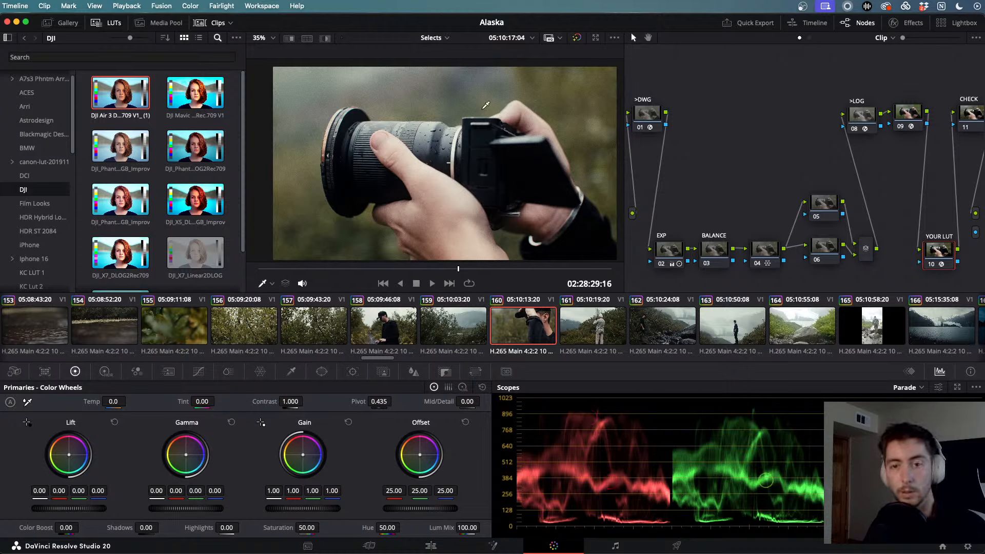
{"action": "key", "text": "super+f"}
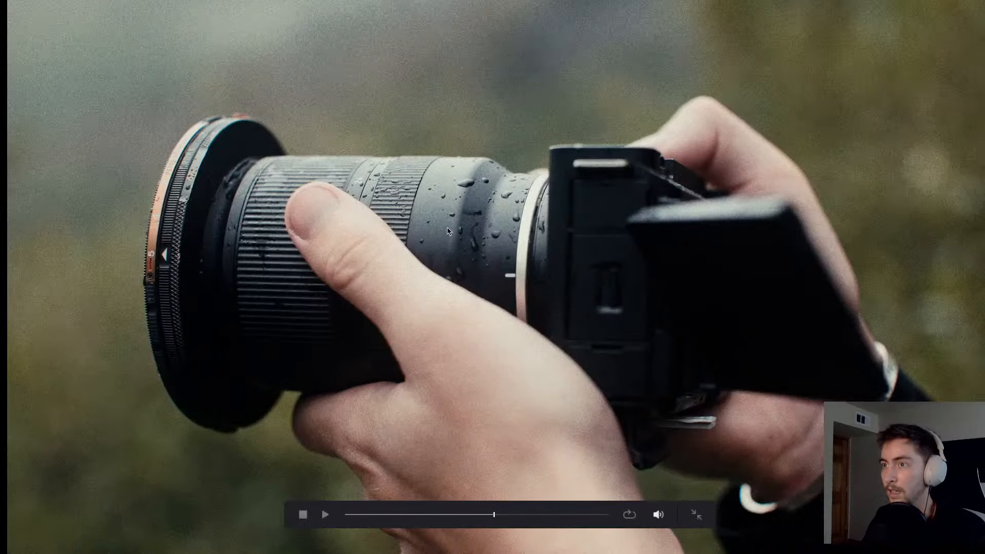
{"action": "key", "text": "space"}
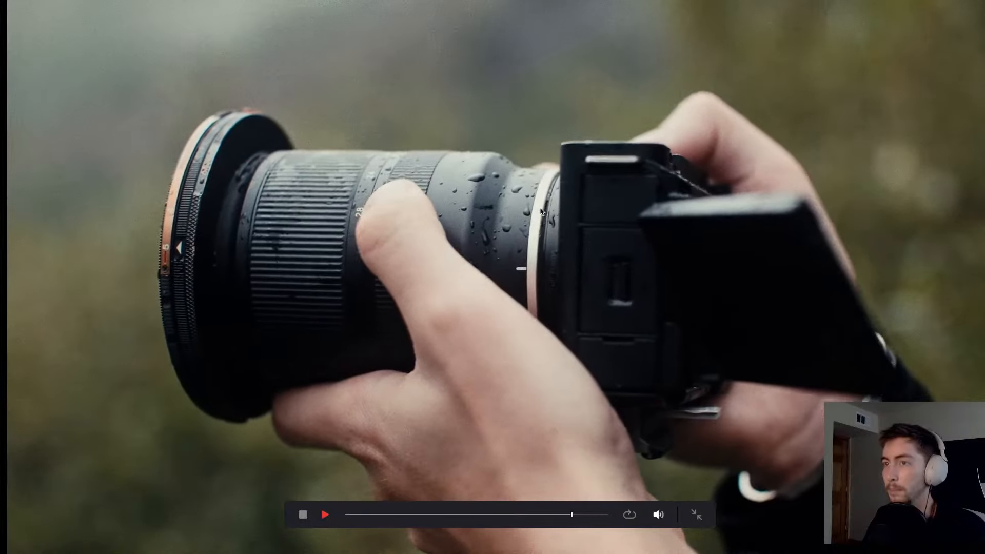
{"action": "key", "text": "super+f"}
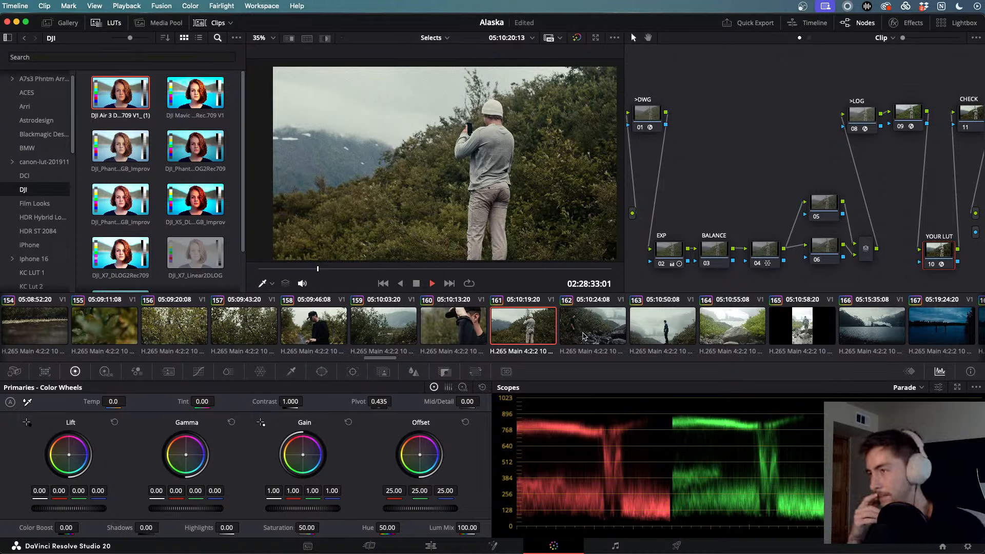
{"action": "key", "text": "space"}
- Scrub through clip 162 of the man among rocks, then load fishermen clip 184
{"action": "left_click", "coordinate": [583, 336]}
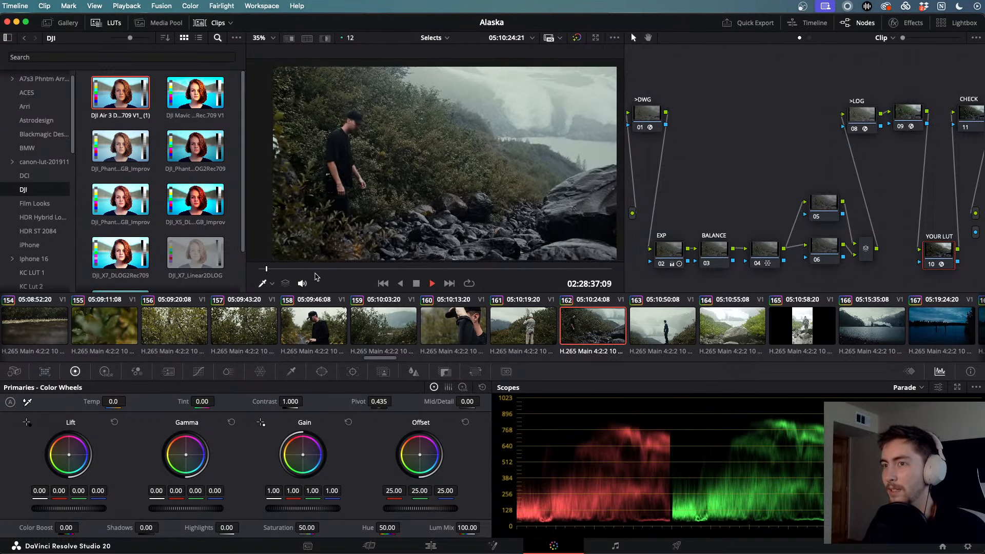
{"action": "left_click_drag", "start_coordinate": [388, 271], "coordinate": [571, 264]}
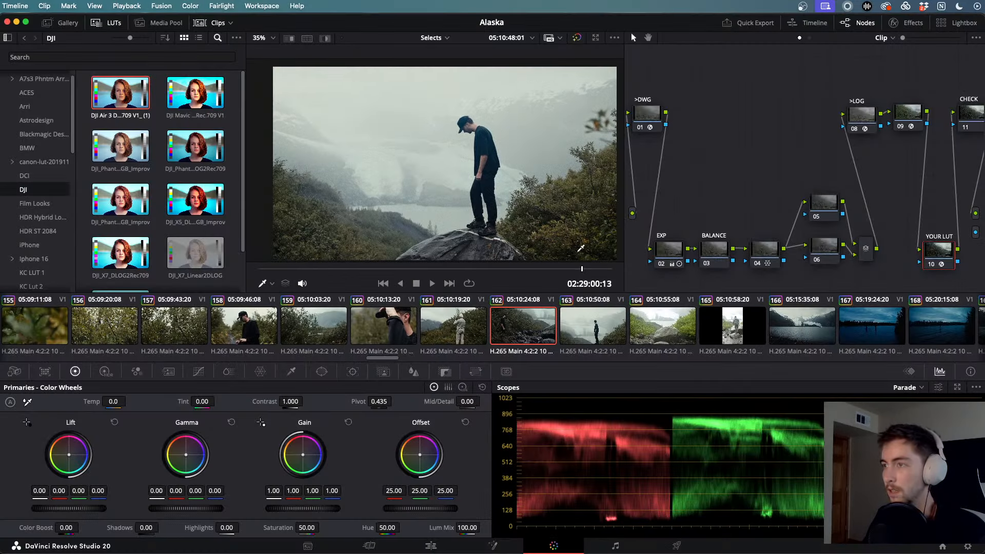
{"action": "scroll", "coordinate": [682, 333], "scroll_direction": "down", "scroll_amount": 10}
{"action": "scroll", "coordinate": [683, 333], "scroll_direction": "down", "scroll_amount": 10}
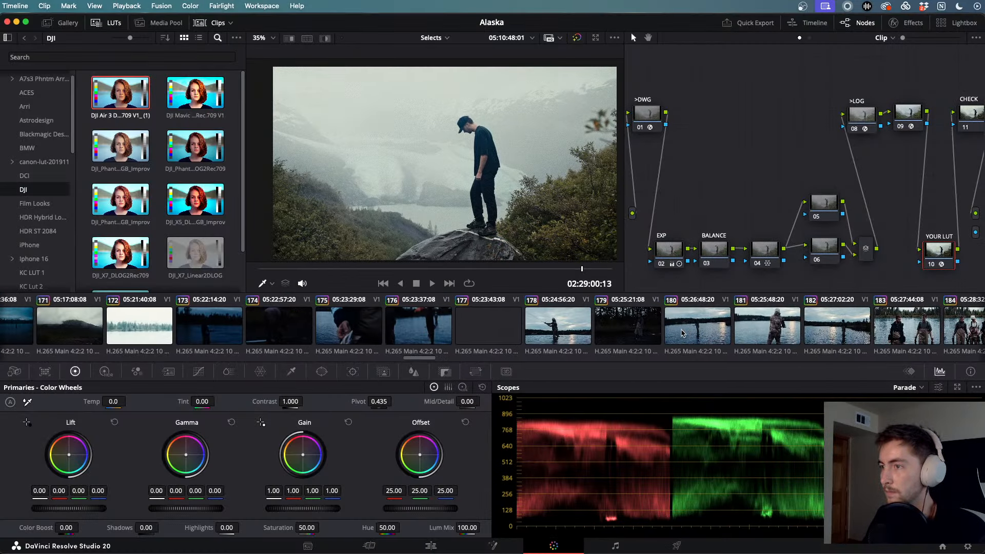
{"action": "scroll", "coordinate": [736, 334], "scroll_direction": "right", "scroll_amount": 1}
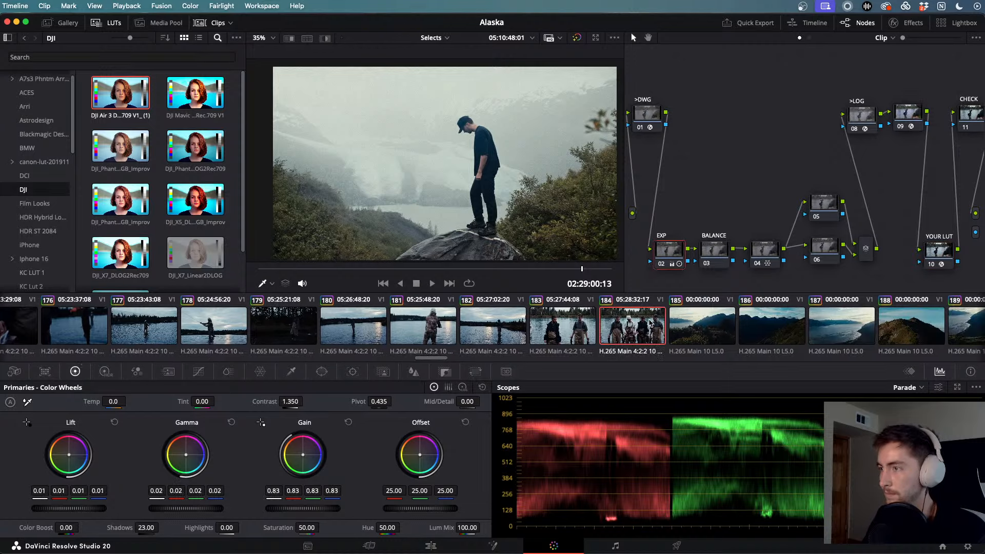
{"action": "left_click", "coordinate": [635, 329]}
- Play fishermen clip 184 full screen, then shuttle it back and forth and replay it in the viewer
{"action": "key", "text": "super+f"}
{"action": "key", "text": "space"}
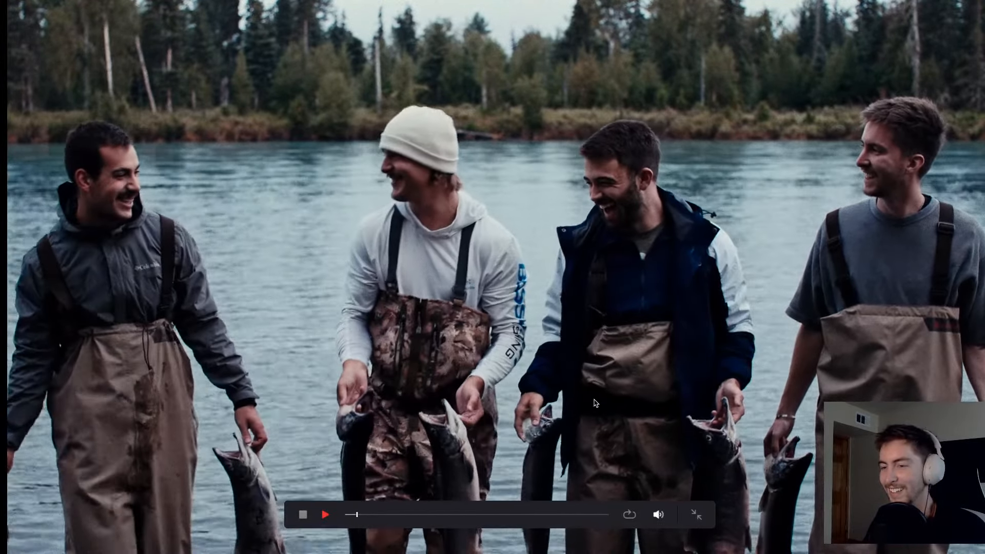
{"action": "key", "text": "Escape"}
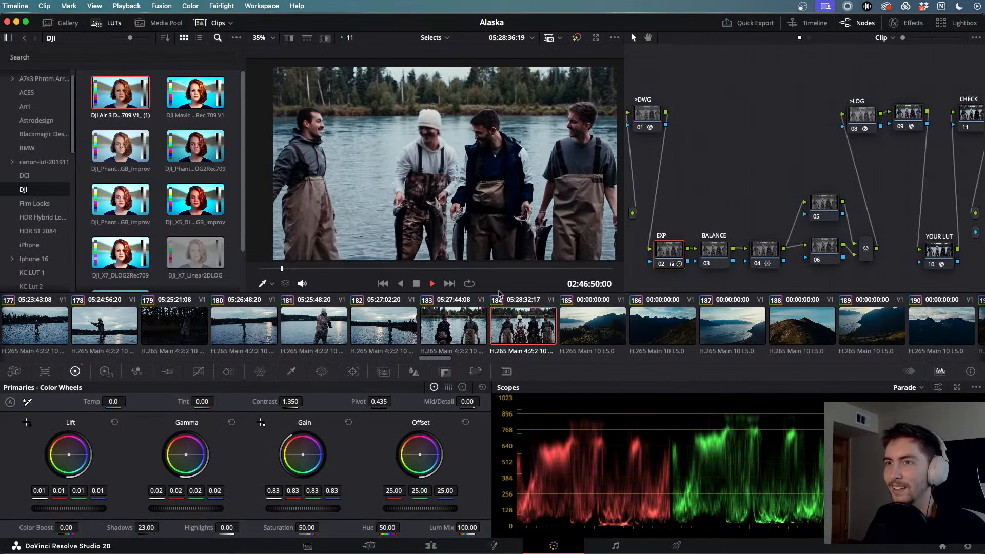
{"action": "key", "text": "j"}
{"action": "key", "text": "j"}
{"action": "key", "text": "j"}
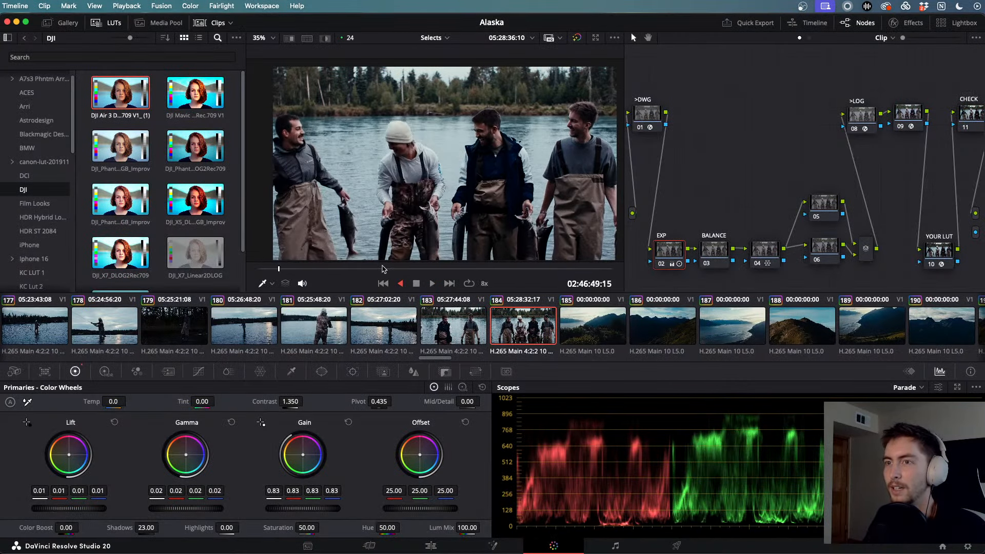
{"action": "key", "text": "l"}
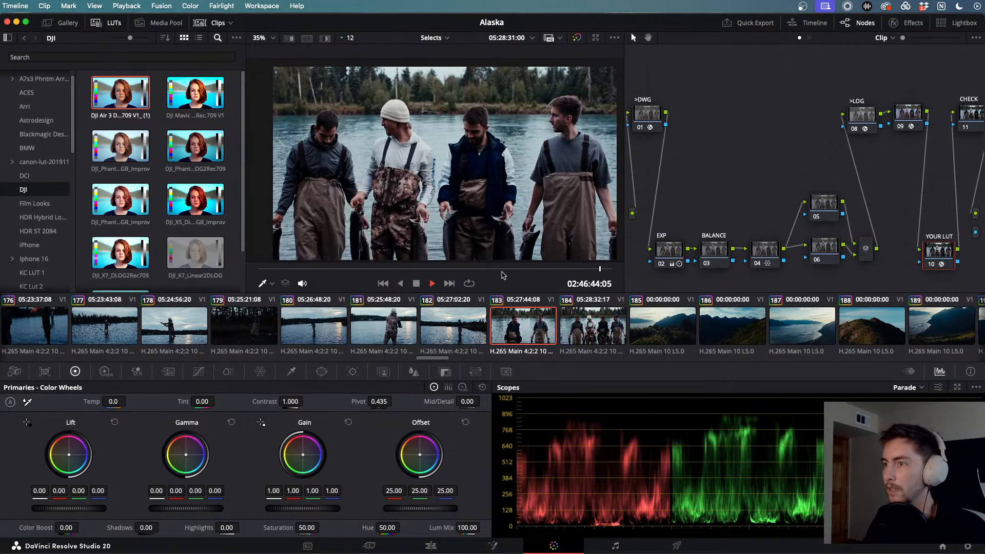
{"action": "key", "text": "space"}
{"action": "left_click", "coordinate": [584, 324]}
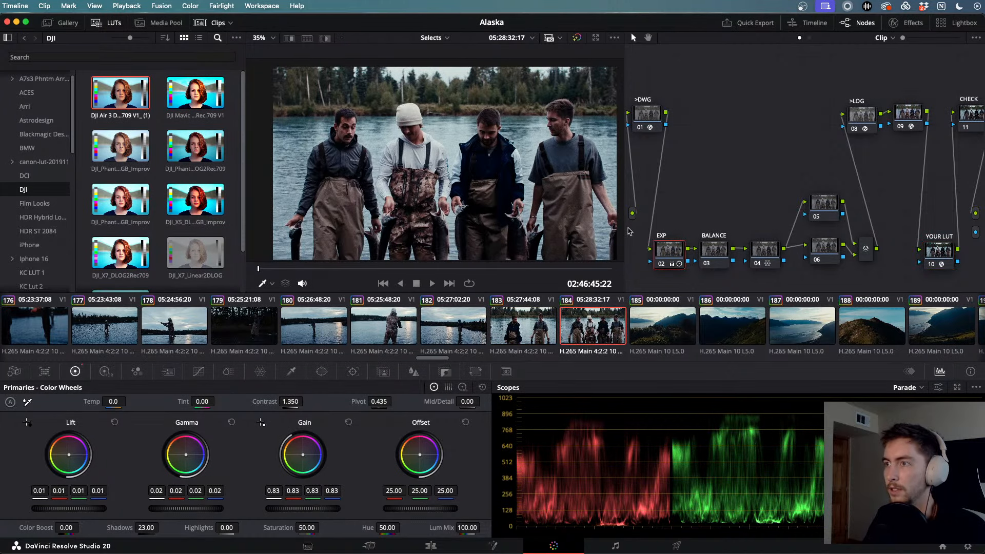
{"action": "key", "text": "space"}
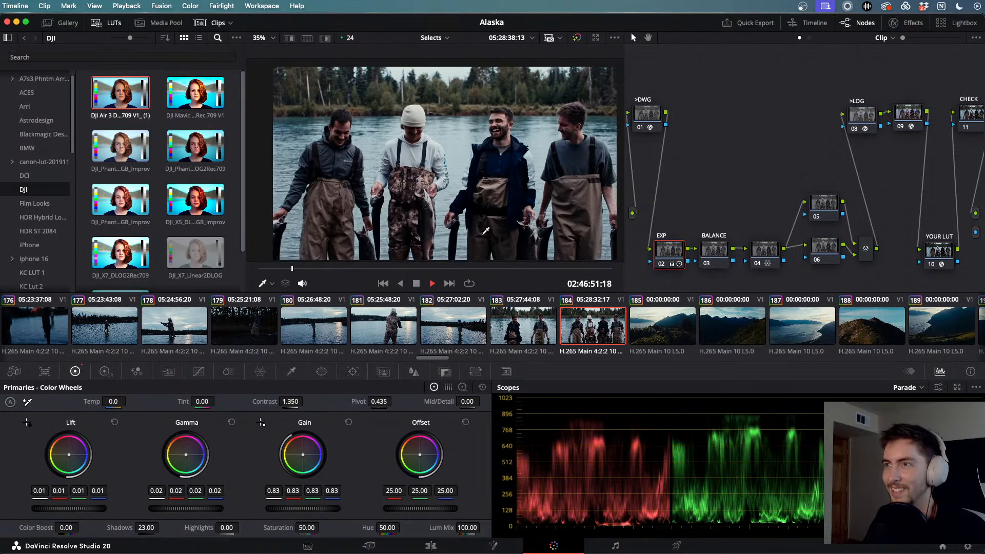
{"action": "key", "text": "space"}
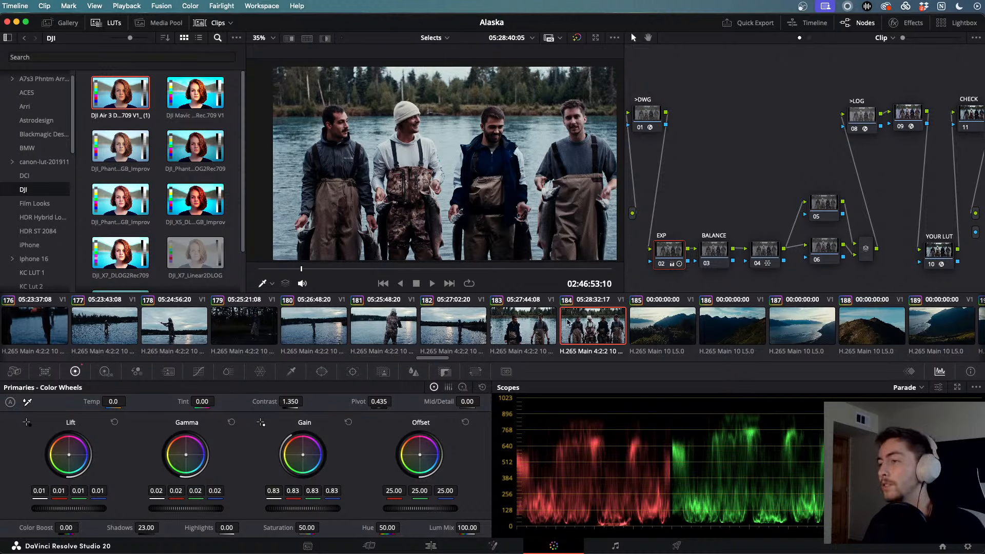
{"action": "scroll", "coordinate": [568, 322], "scroll_direction": "up", "scroll_amount": 15}
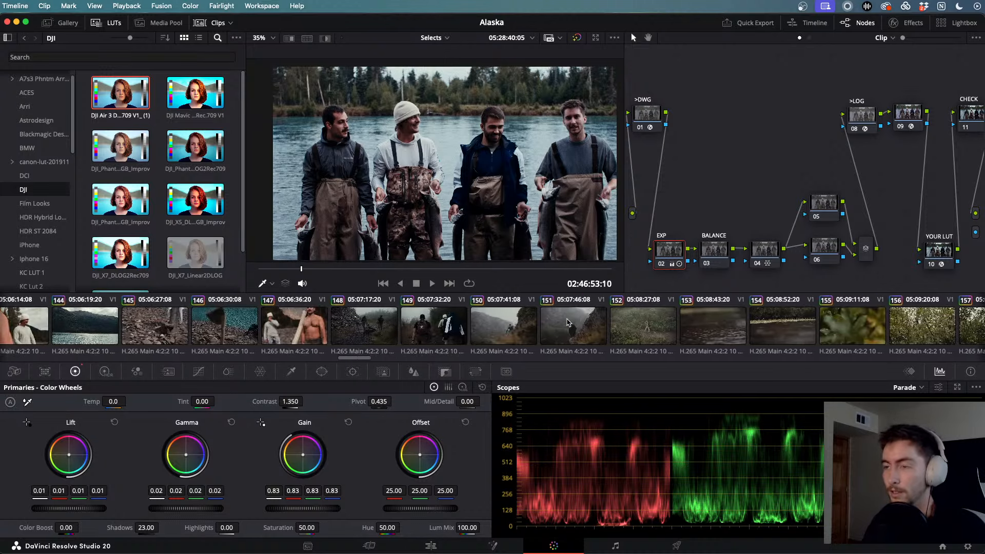
- Scroll the Color page clip strip back to the start and switch to the Edit page's Selects timeline
{"action": "scroll", "coordinate": [568, 322], "scroll_direction": "up", "scroll_amount": 1}
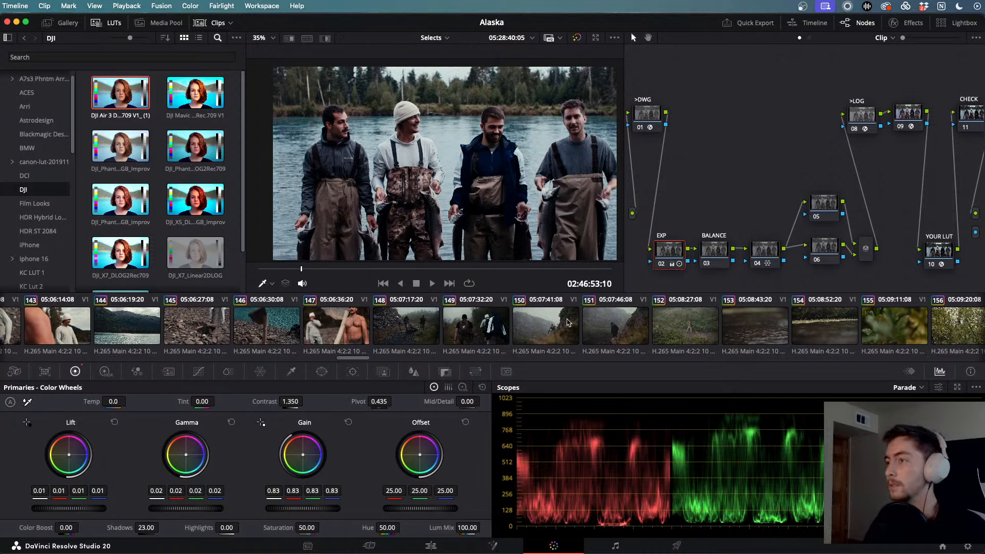
{"action": "scroll", "coordinate": [568, 322], "scroll_direction": "up", "scroll_amount": 5}
{"action": "scroll", "coordinate": [568, 322], "scroll_direction": "up", "scroll_amount": 20}
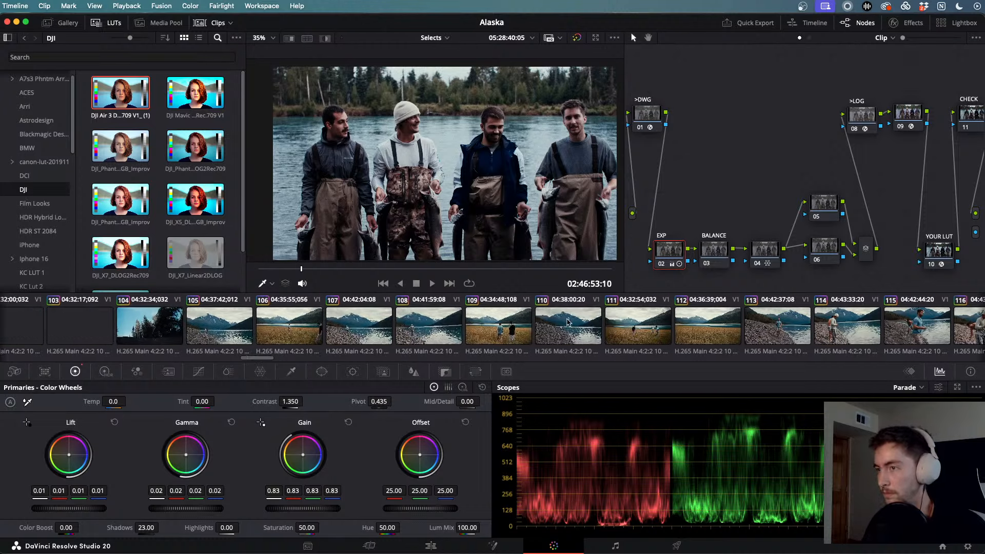
{"action": "scroll", "coordinate": [568, 322], "scroll_direction": "up", "scroll_amount": 20}
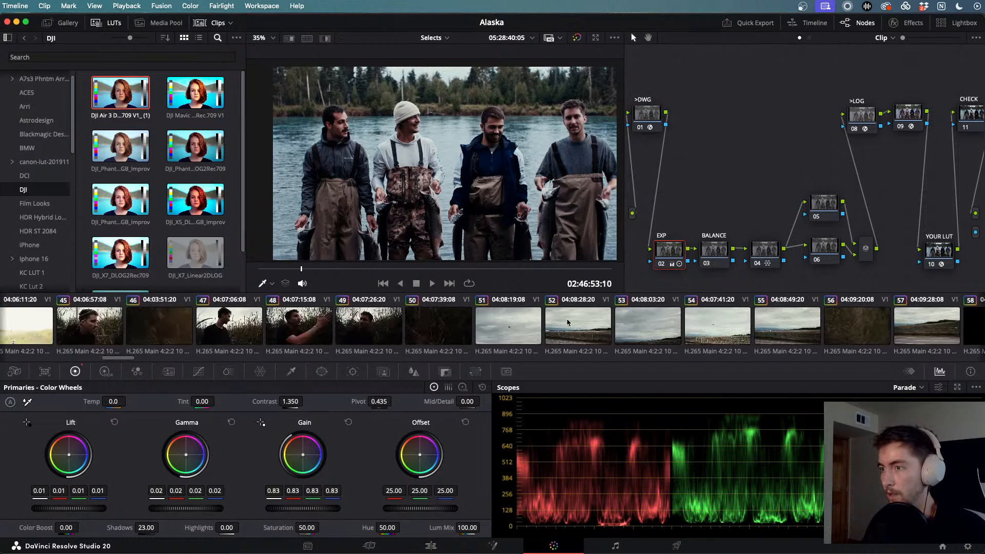
{"action": "scroll", "coordinate": [567, 322], "scroll_direction": "up", "scroll_amount": 16}
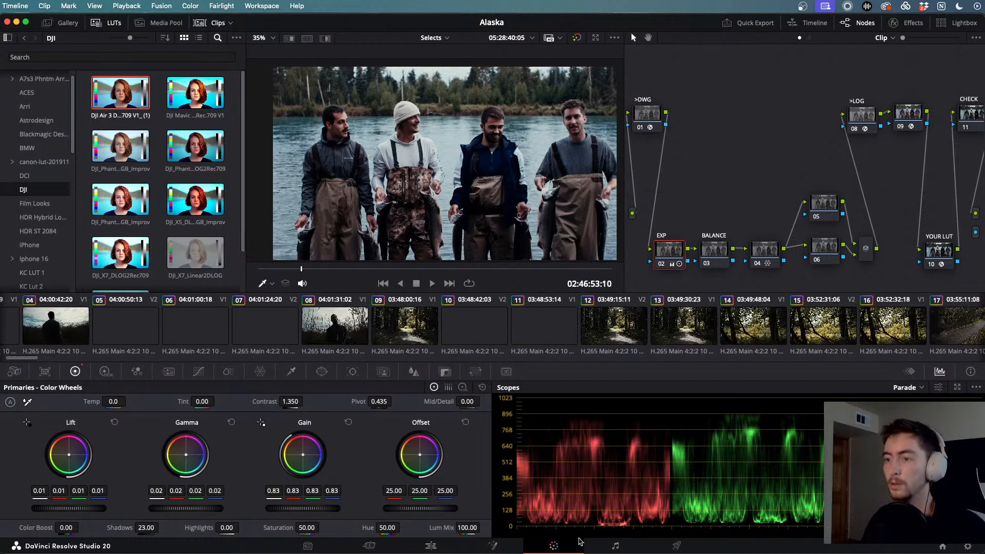
{"action": "left_click", "coordinate": [455, 550]}
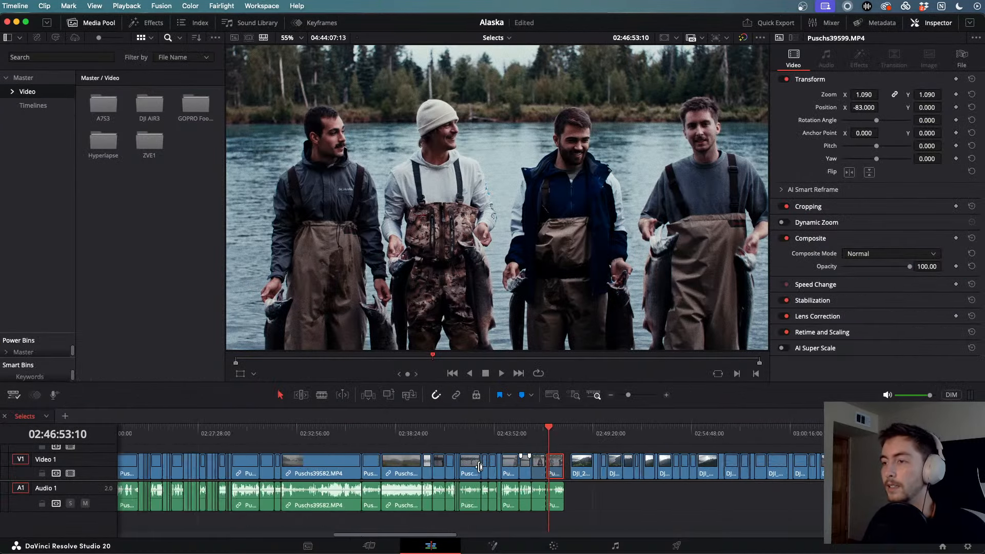
- Zoom the timeline in on field clip Puschs39454.MP4 and play it in reverse, at 4x and at normal speed
{"action": "left_click_drag", "start_coordinate": [162, 437], "coordinate": [143, 434]}
{"action": "key", "text": "shift+z"}
{"action": "left_click_drag", "start_coordinate": [577, 440], "coordinate": [600, 439]}
{"action": "key", "text": "j"}
{"action": "key", "text": "j"}
{"action": "key", "text": "j"}
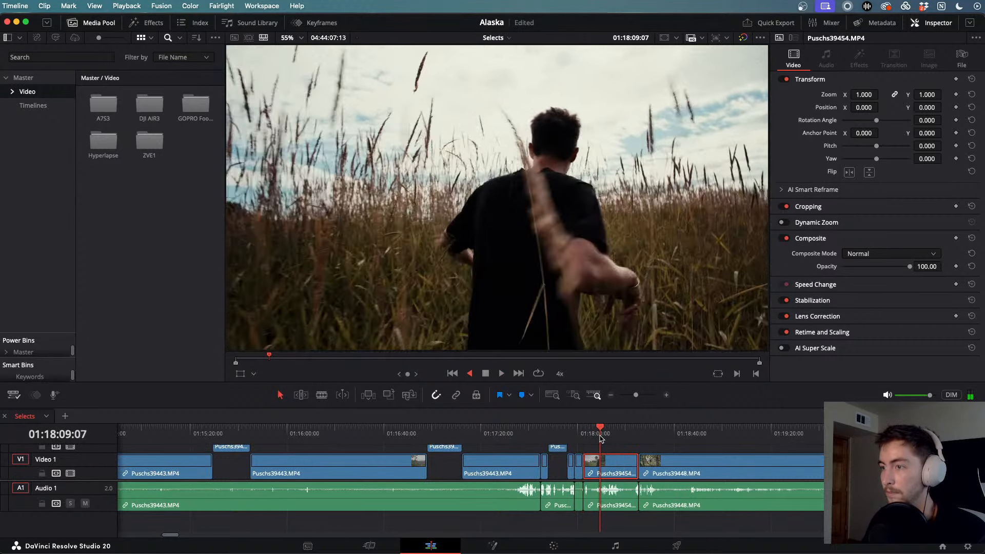
{"action": "key", "text": "k"}
{"action": "scroll", "coordinate": [610, 460], "scroll_direction": "up", "scroll_amount": 5}
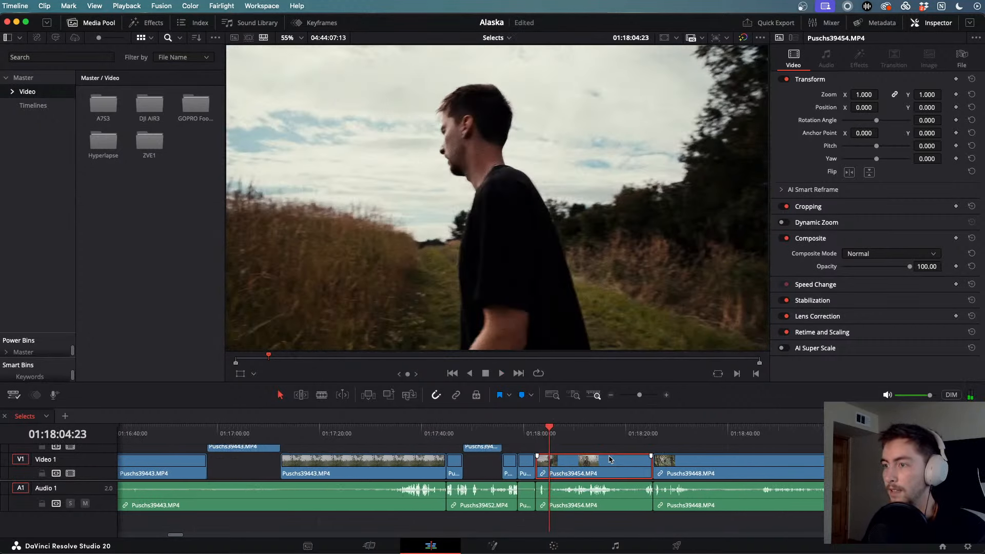
{"action": "key", "text": "l"}
{"action": "key", "text": "l"}
{"action": "key", "text": "l"}
{"action": "key", "text": "k"}
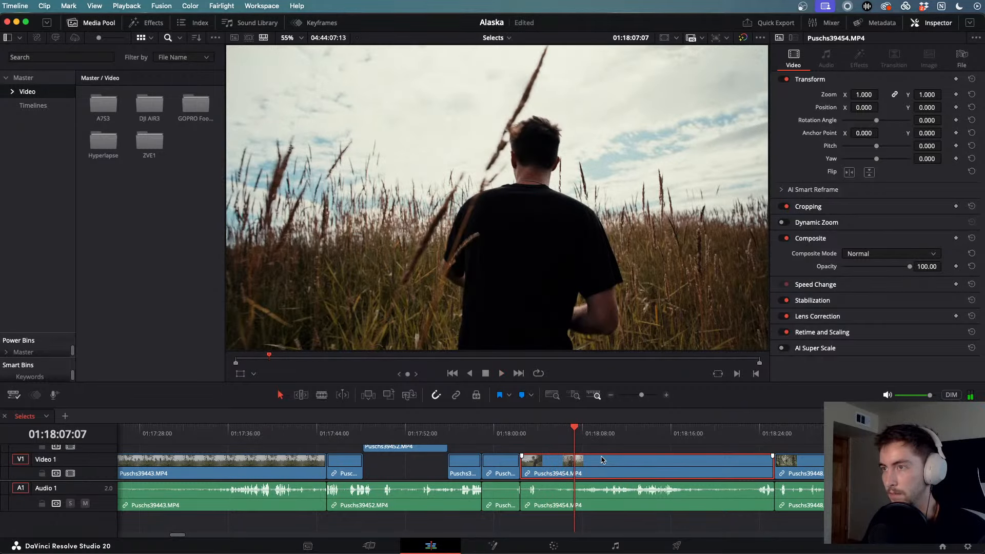
{"action": "key", "text": "l"}
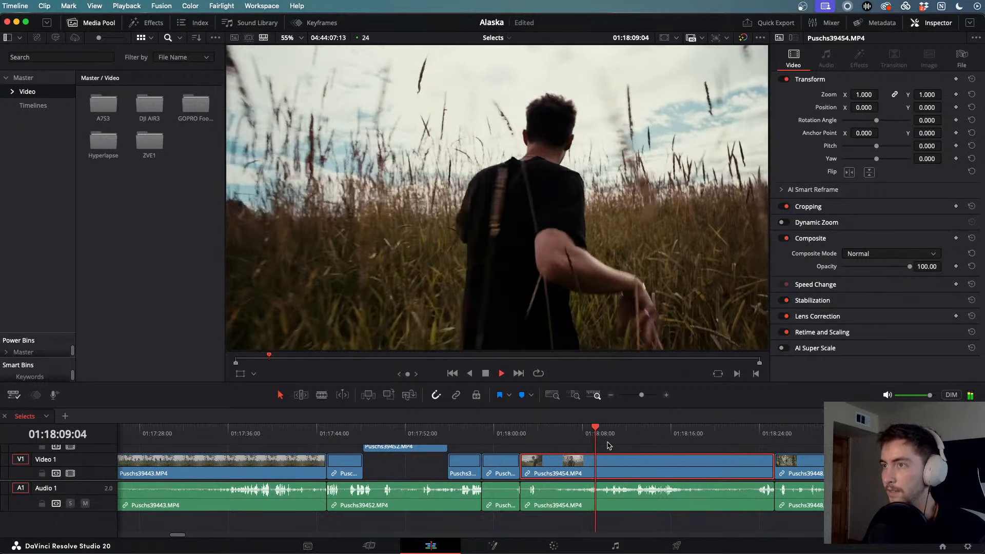
{"action": "key", "text": "k"}
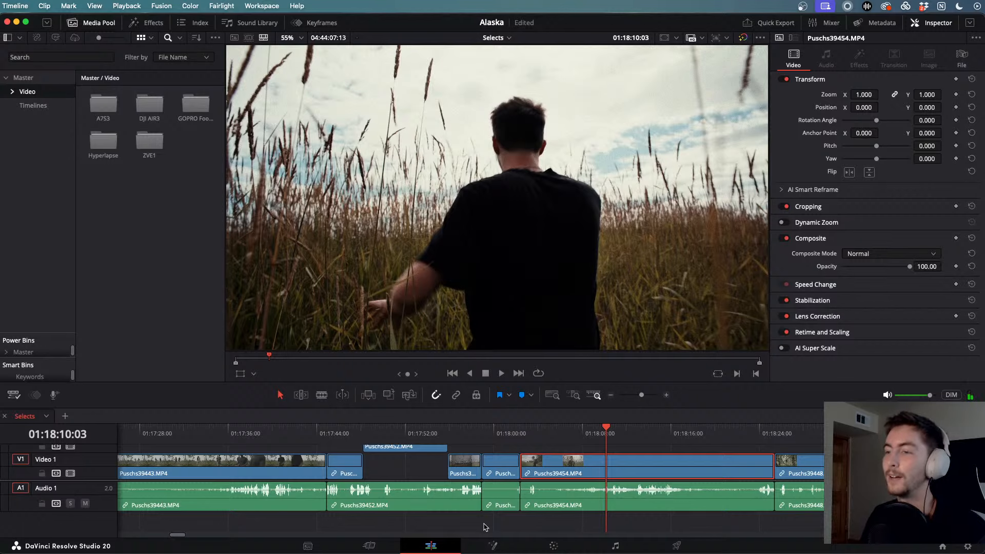
{"action": "scroll", "coordinate": [530, 487], "scroll_direction": "down", "scroll_amount": 8}
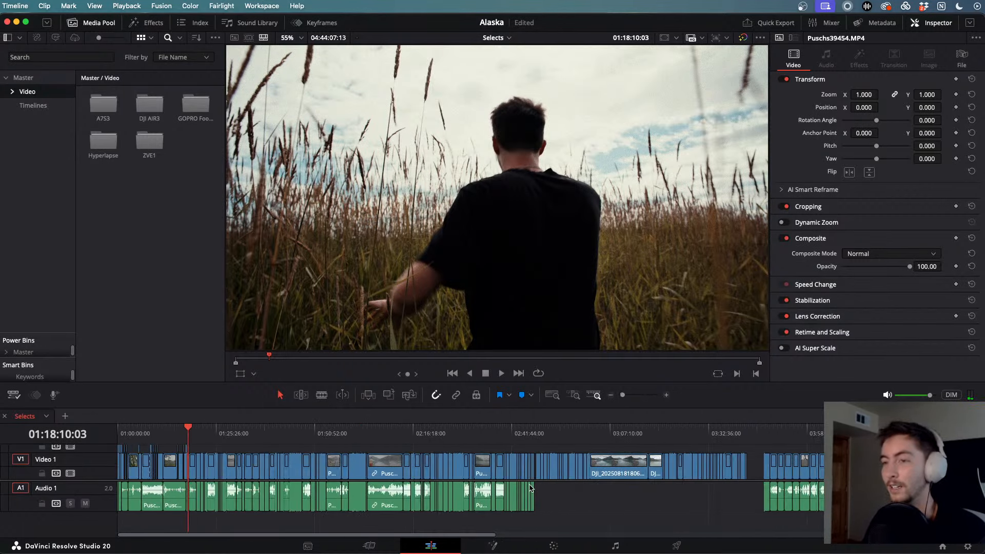
- Jump to the mountain drone clip, play it briefly and check it full screen
{"action": "left_click_drag", "start_coordinate": [560, 430], "coordinate": [547, 429]}
{"action": "scroll", "coordinate": [548, 429], "scroll_direction": "up", "scroll_amount": 4}
{"action": "key", "text": "space"}
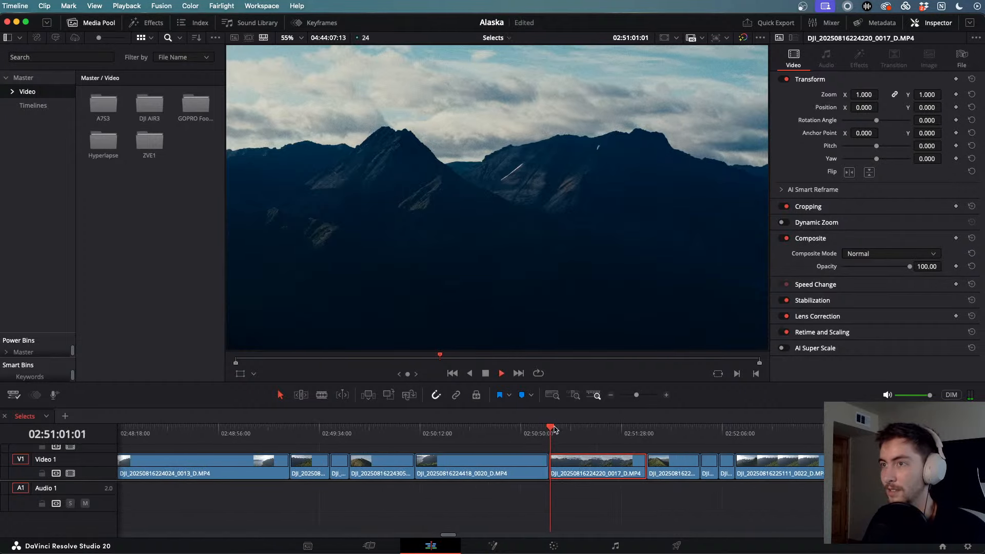
{"action": "key", "text": "space"}
{"action": "key", "text": "super+f"}
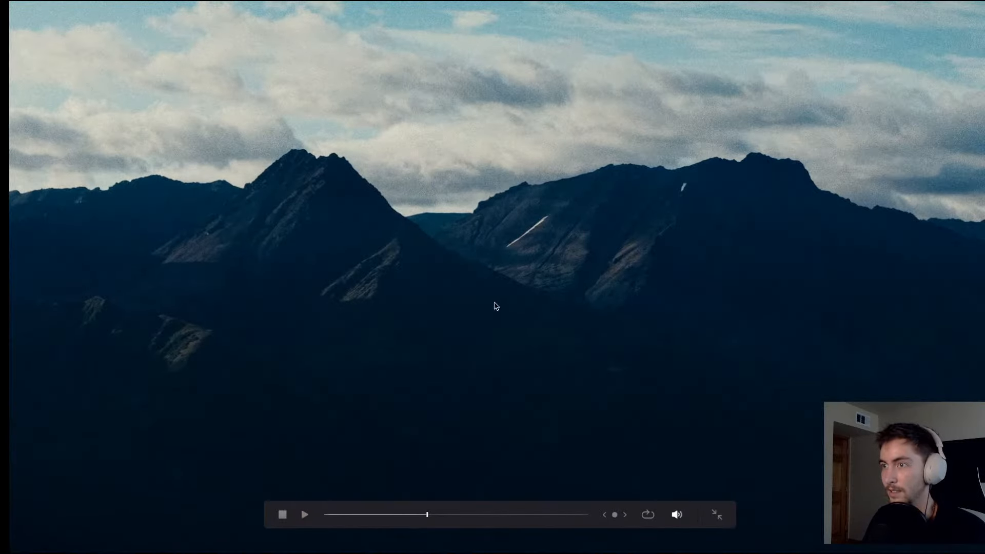
{"action": "key", "text": "super+f"}
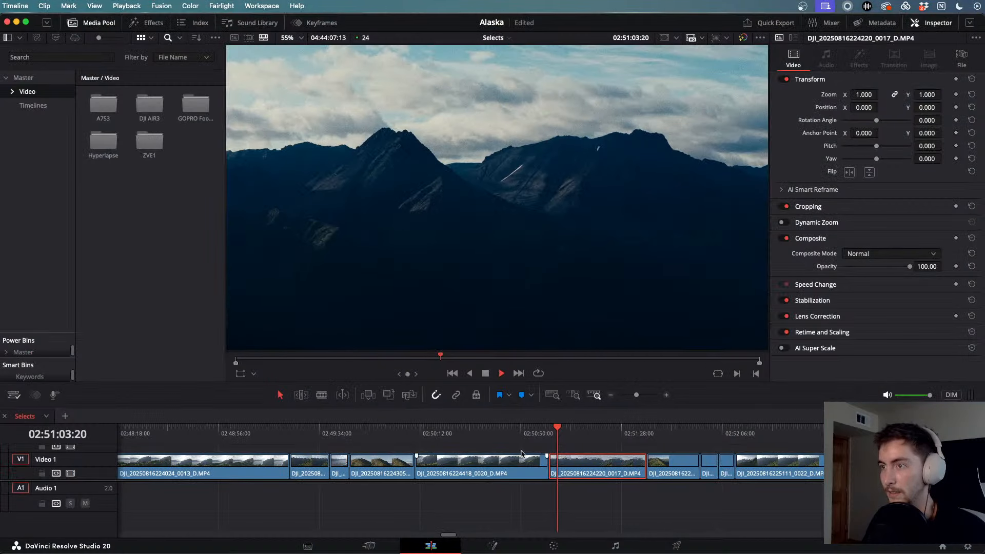
- Scrub back through the mountain ridge, 0018 and lake drone clips, then forward to later drone clips
{"action": "left_click_drag", "start_coordinate": [556, 427], "coordinate": [453, 458]}
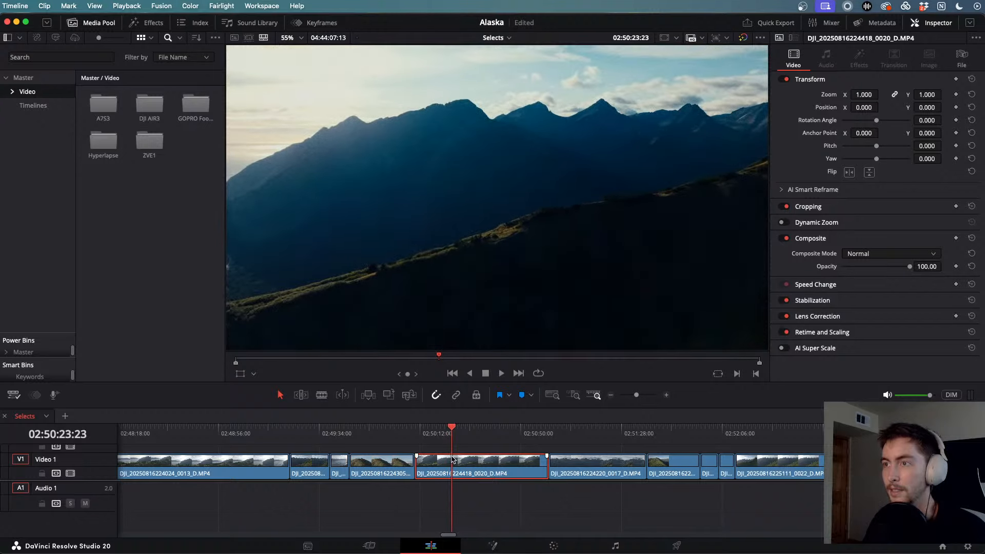
{"action": "key", "text": "space"}
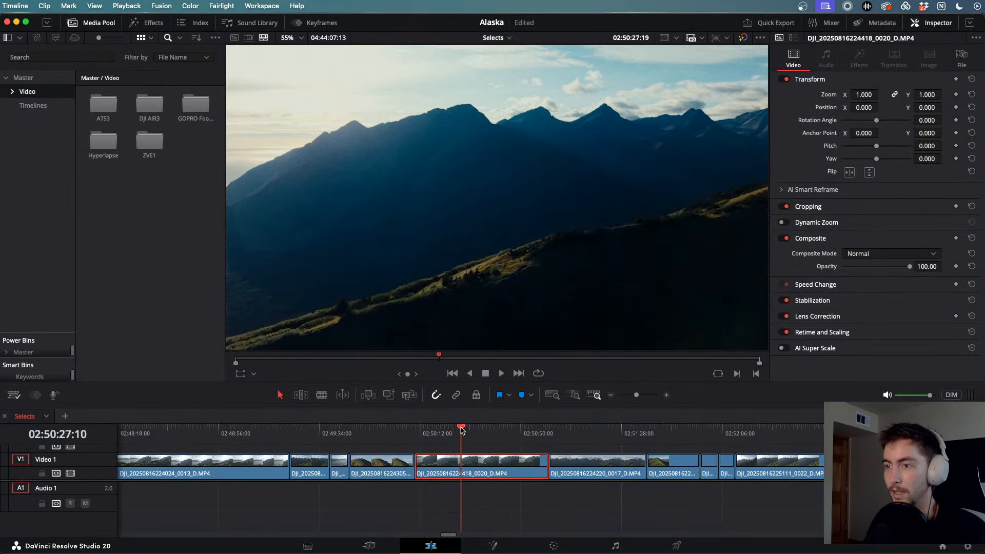
{"action": "left_click", "coordinate": [407, 433]}
{"action": "left_click_drag", "start_coordinate": [407, 434], "coordinate": [335, 443]}
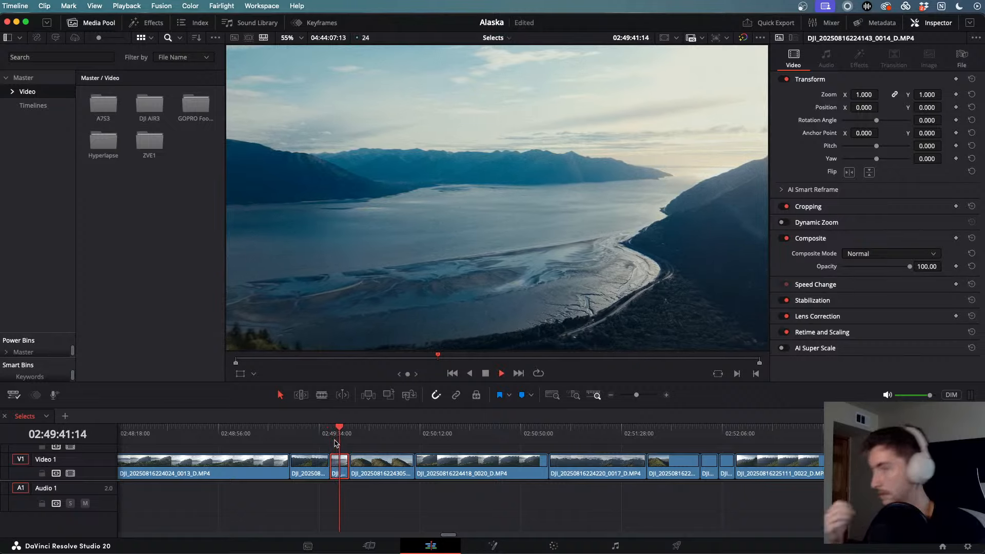
{"action": "left_click", "coordinate": [377, 428]}
{"action": "left_click_drag", "start_coordinate": [376, 429], "coordinate": [337, 439]}
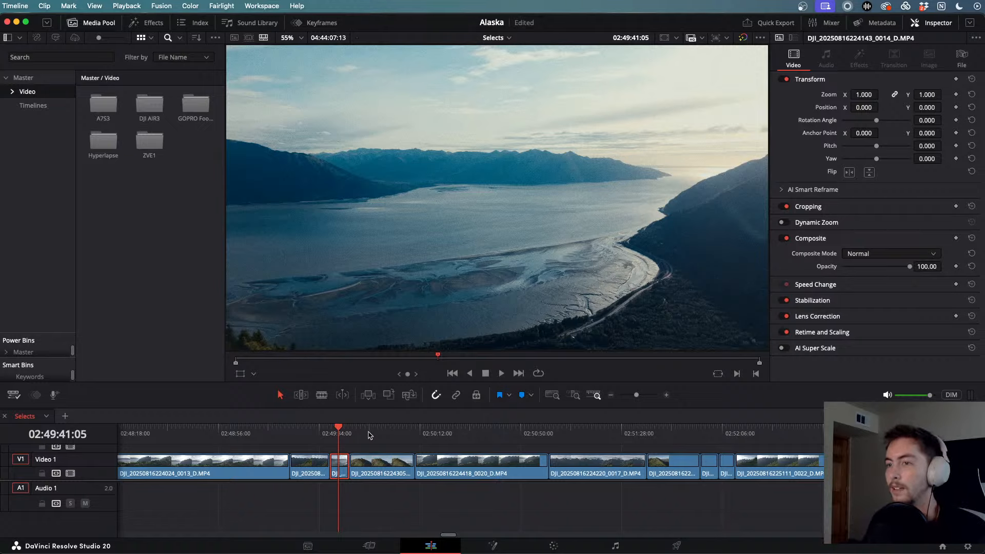
{"action": "left_click_drag", "start_coordinate": [369, 435], "coordinate": [723, 474]}
- Scrub through drone clips 0021 to 0027, from the hillside hikers to the backlit silhouettes
{"action": "scroll", "coordinate": [713, 476], "scroll_direction": "right", "scroll_amount": 5}
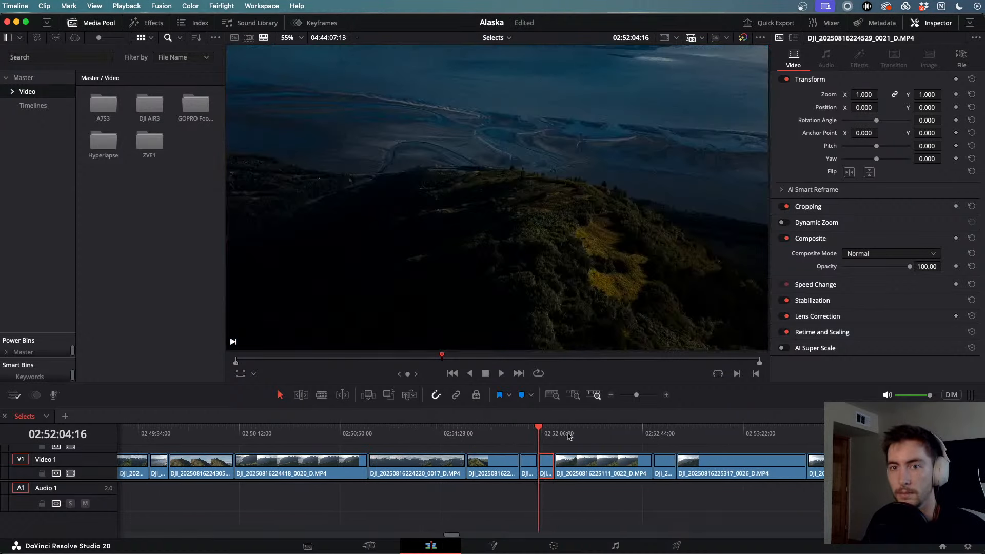
{"action": "left_click_drag", "start_coordinate": [557, 433], "coordinate": [579, 436]}
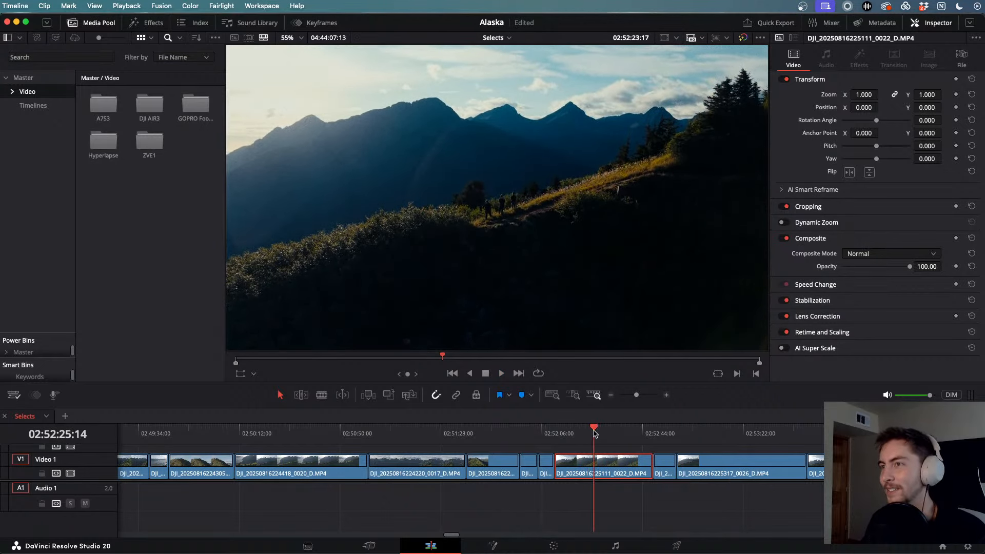
{"action": "left_click_drag", "start_coordinate": [594, 435], "coordinate": [575, 433]}
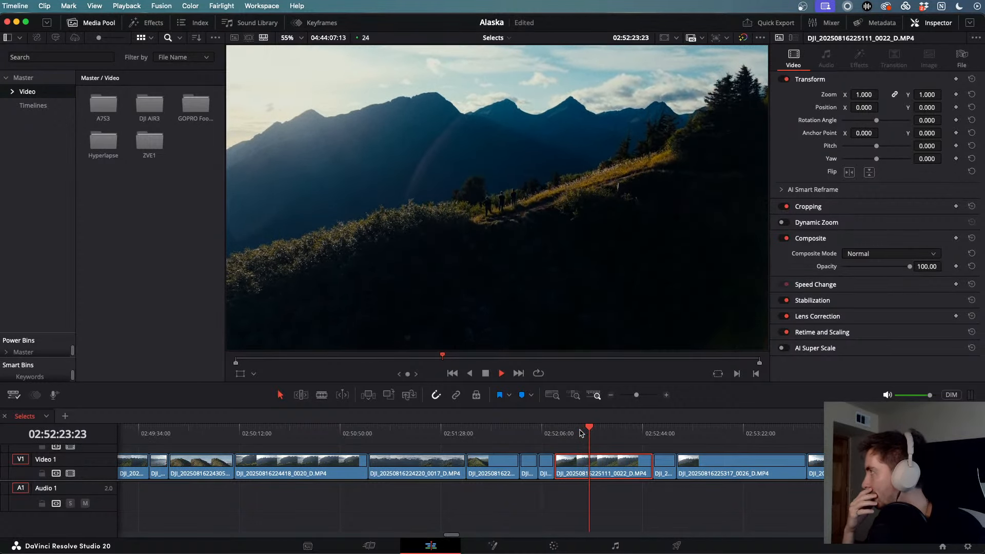
{"action": "key", "text": "space"}
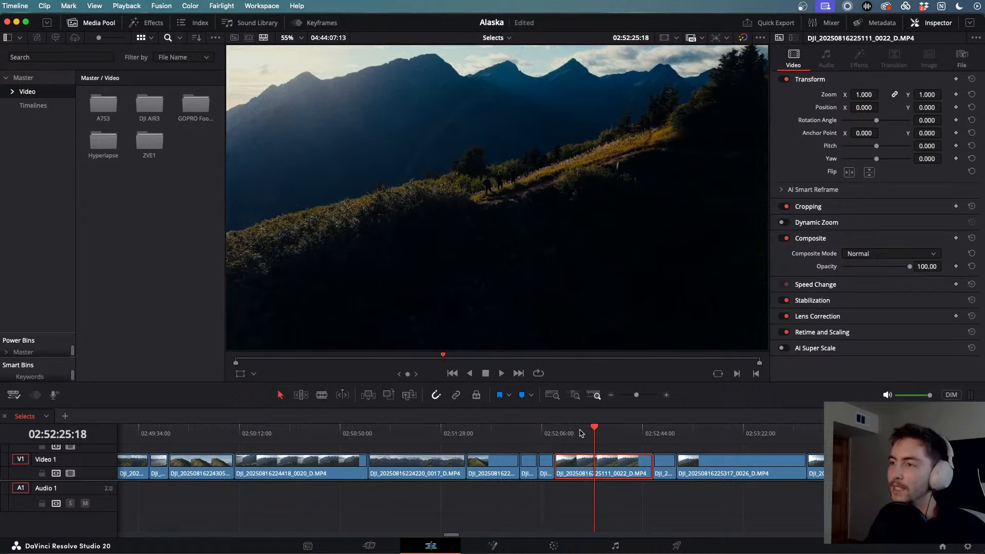
{"action": "left_click_drag", "start_coordinate": [596, 428], "coordinate": [706, 442]}
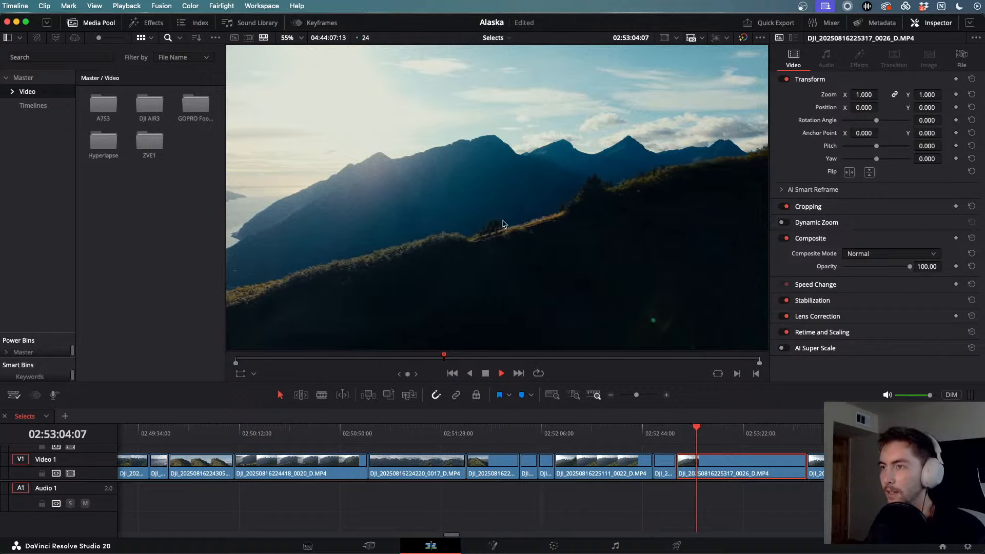
{"action": "scroll", "coordinate": [726, 472], "scroll_direction": "right", "scroll_amount": 5}
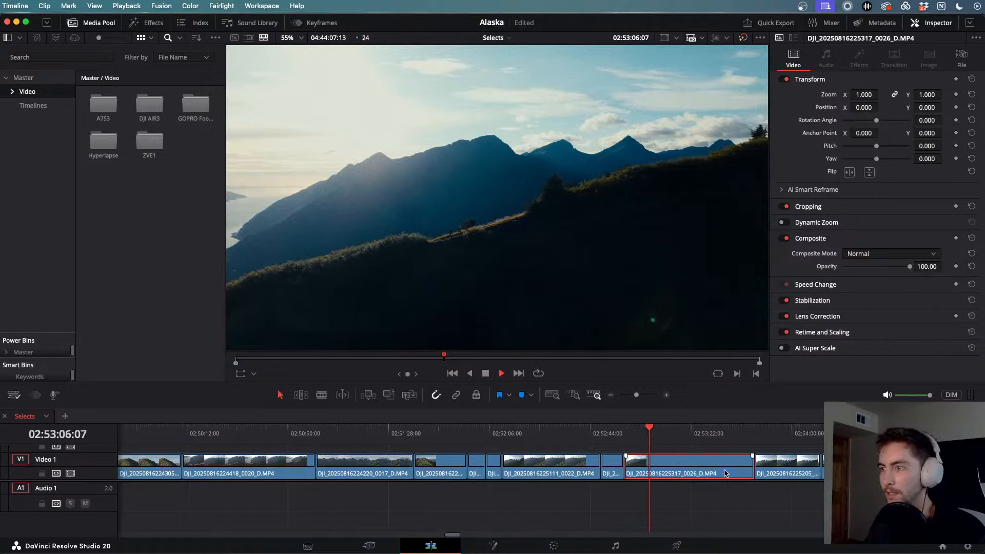
{"action": "left_click_drag", "start_coordinate": [521, 430], "coordinate": [705, 448]}
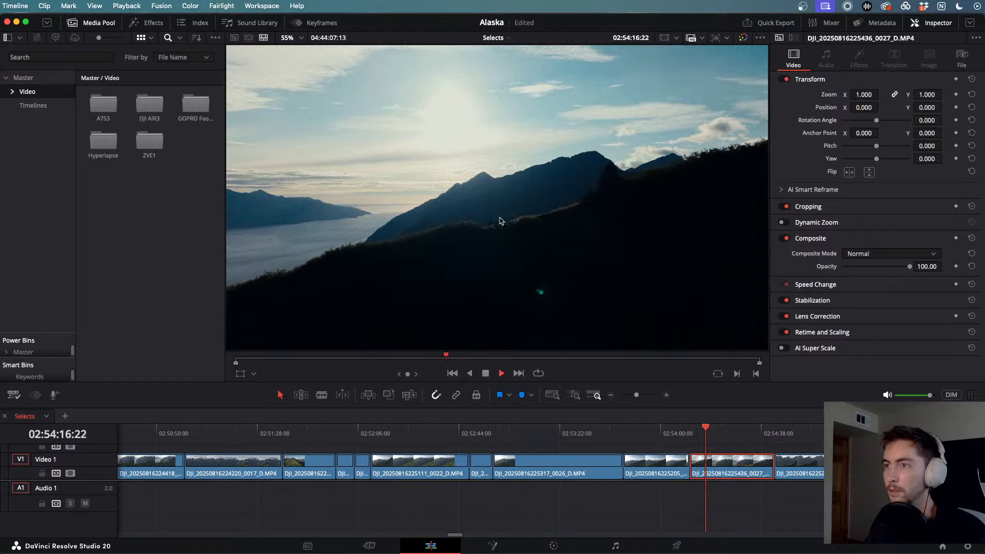
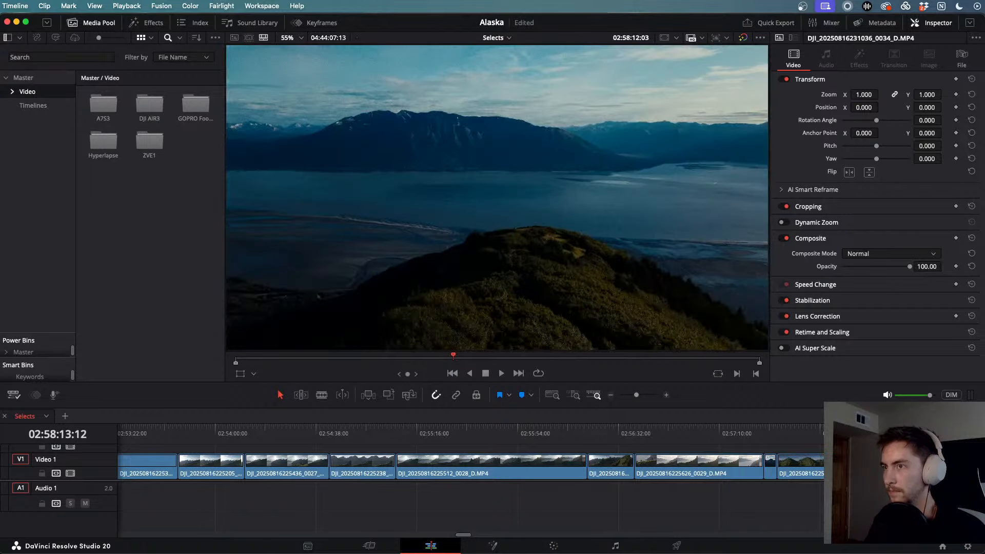
- Play the Selects timeline through the sunlit grass and mountains shot to the silhouetted man
{"action": "scroll", "coordinate": [887, 428], "scroll_direction": "right", "scroll_amount": 5}
{"action": "key", "text": "space"}
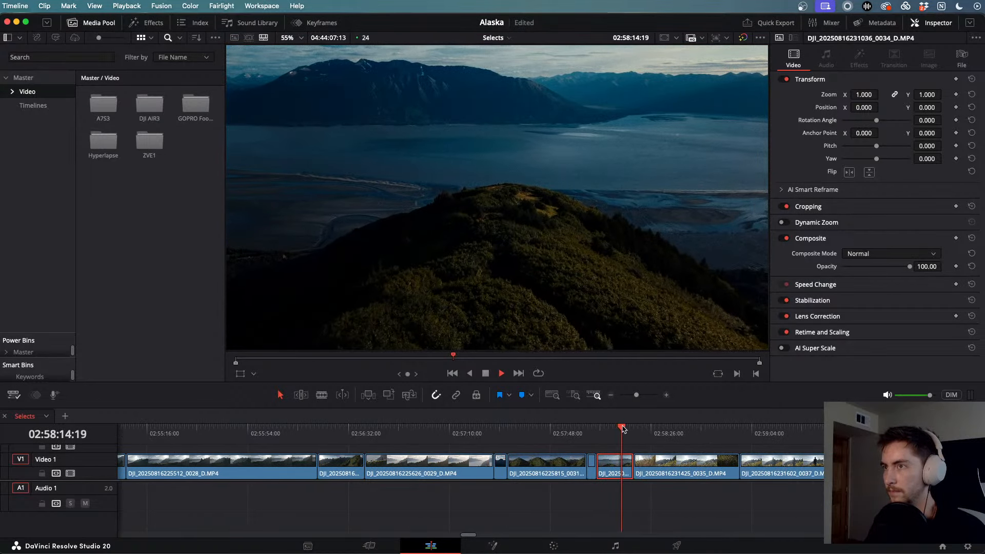
{"action": "left_click_drag", "start_coordinate": [626, 428], "coordinate": [698, 450]}
{"action": "key", "text": "space"}
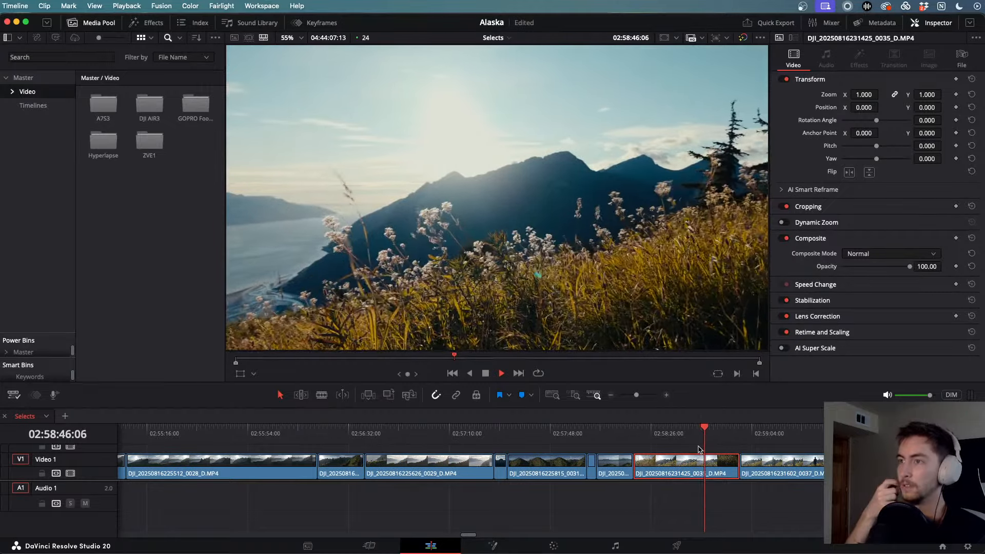
{"action": "key", "text": "j"}
{"action": "key", "text": "j"}
{"action": "key", "text": "j"}
{"action": "key", "text": "j"}
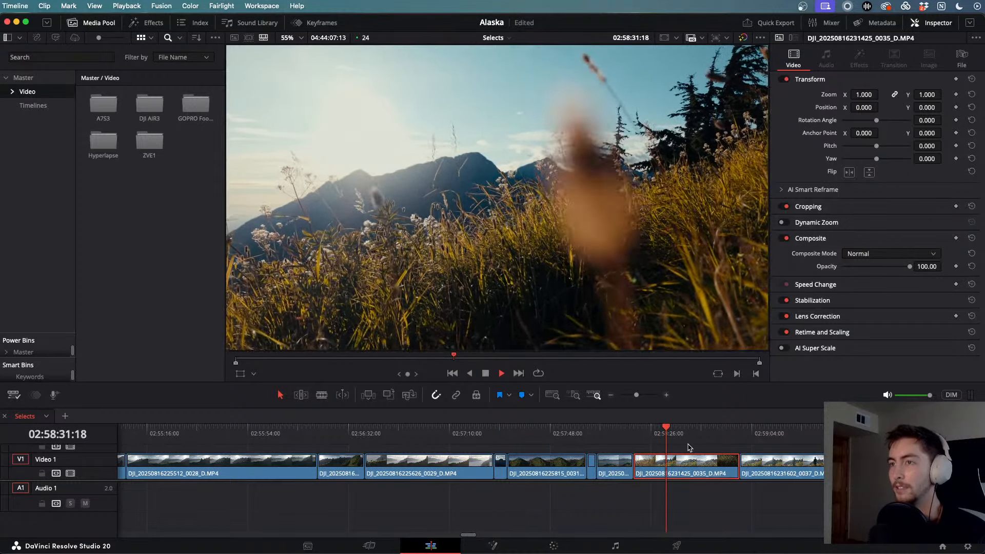
{"action": "left_click_drag", "start_coordinate": [678, 441], "coordinate": [767, 448]}
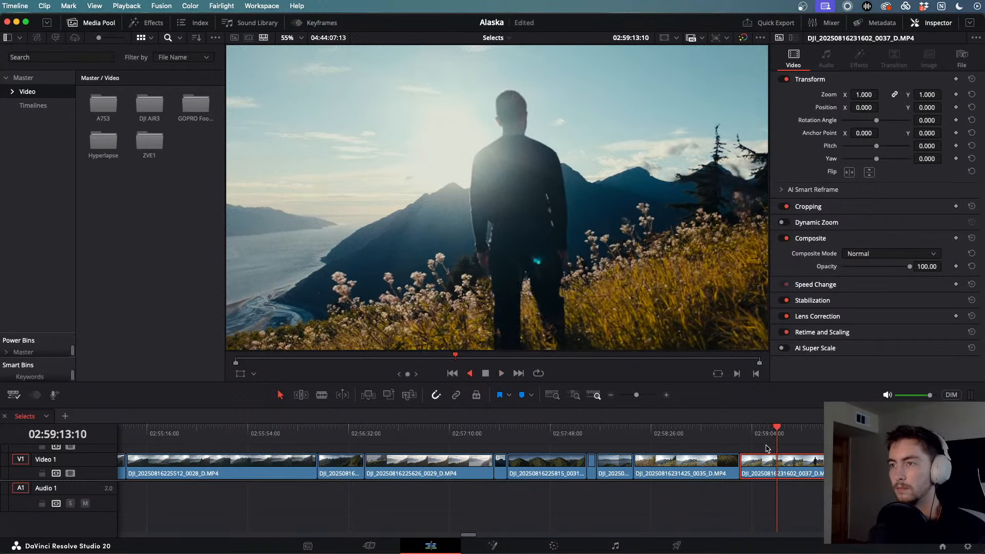
{"action": "left_click", "coordinate": [766, 449]}
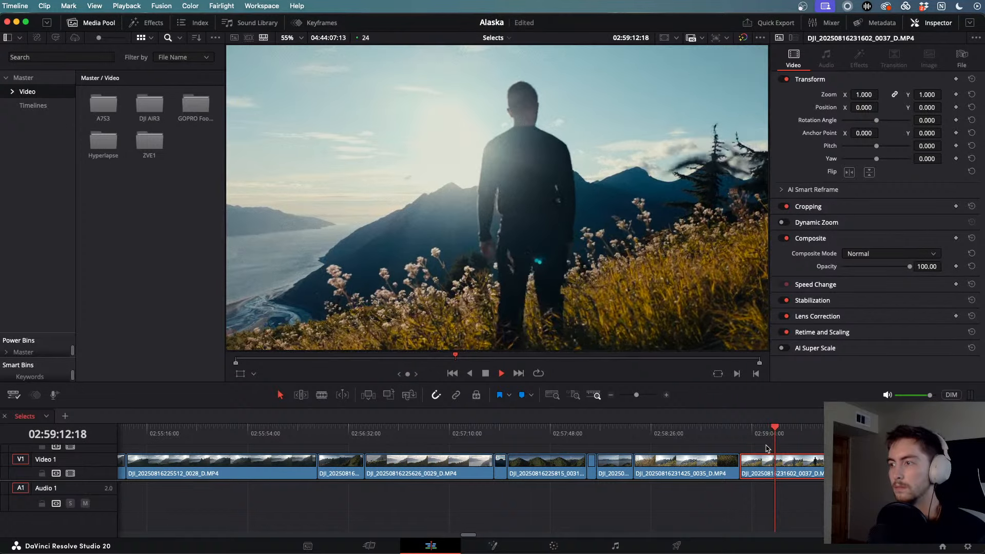
- Fast-forward through the silhouette shot and play on toward the turquoise water shot near 03:01
{"action": "key", "text": "k"}
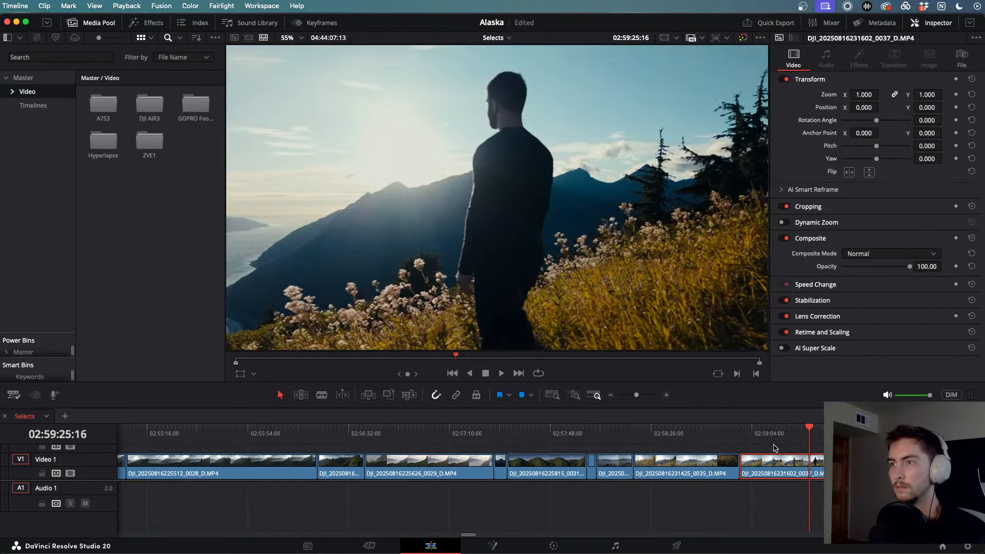
{"action": "key", "text": "k"}
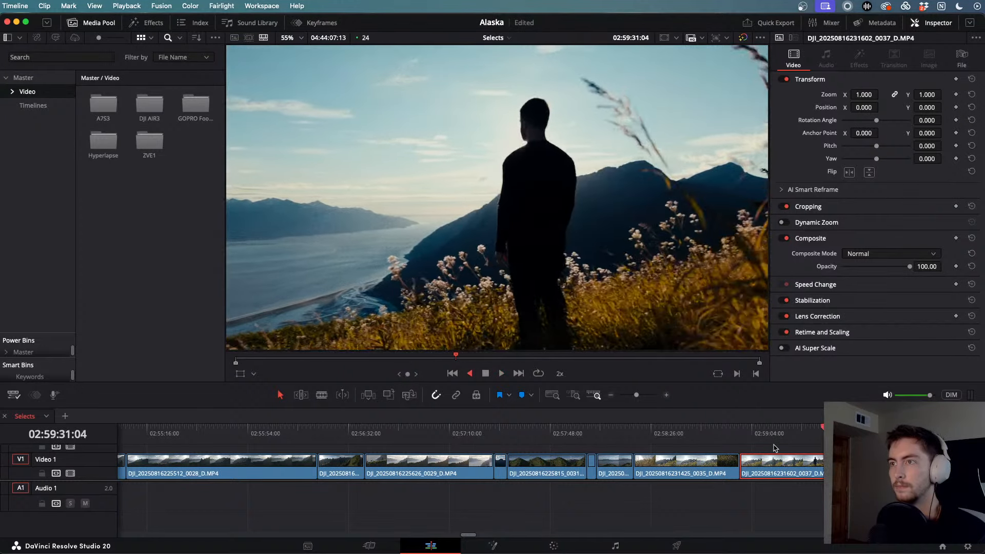
{"action": "key", "text": "l"}
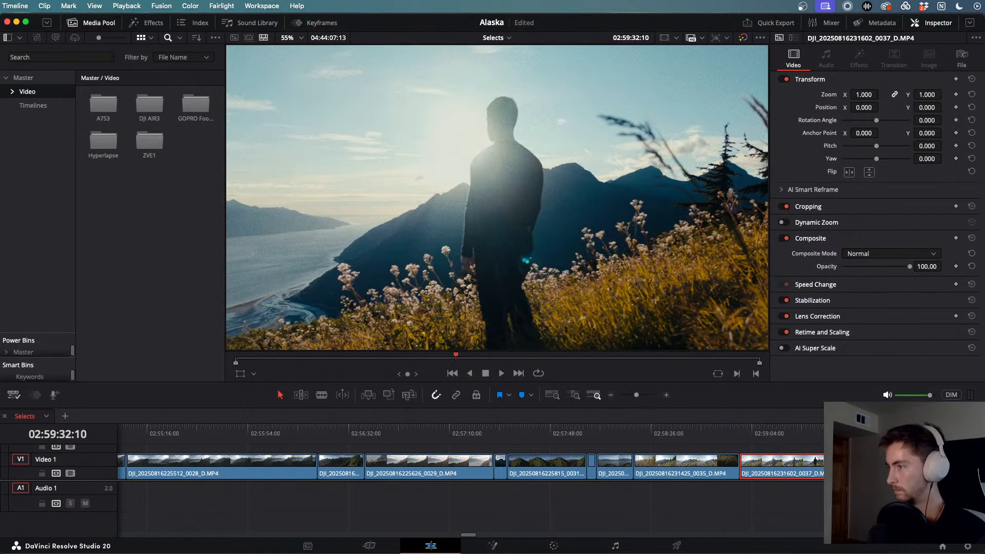
{"action": "left_click_drag", "start_coordinate": [827, 433], "coordinate": [941, 433]}
{"action": "scroll", "coordinate": [941, 432], "scroll_direction": "right", "scroll_amount": 5}
{"action": "left_click_drag", "start_coordinate": [738, 431], "coordinate": [853, 434]}
{"action": "key", "text": "super+minus"}
{"action": "key", "text": "l"}
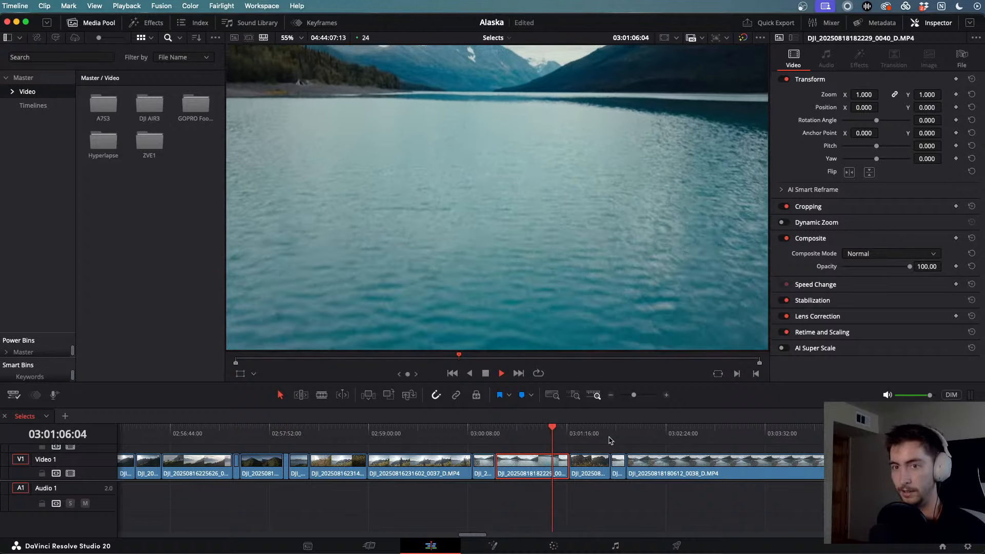
- Zoom in and skip ahead through the next lake shot into the shoreline clip
{"action": "key", "text": "super+equal"}
{"action": "key", "text": "super+equal"}
{"action": "key", "text": "super+equal"}
{"action": "key", "text": "super+equal"}
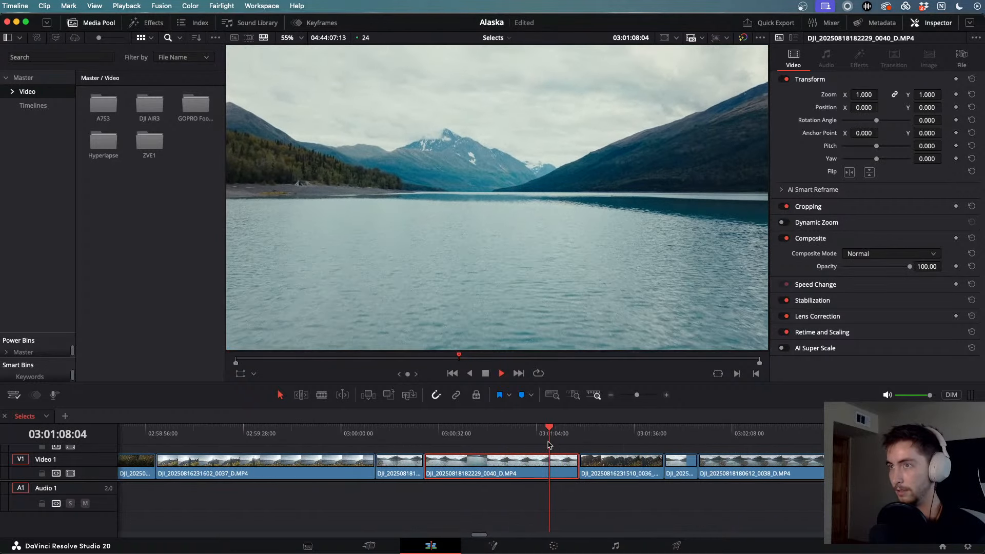
{"action": "left_click_drag", "start_coordinate": [549, 444], "coordinate": [710, 446]}
{"action": "scroll", "coordinate": [711, 445], "scroll_direction": "right", "scroll_amount": 3}
{"action": "left_click_drag", "start_coordinate": [588, 441], "coordinate": [651, 439]}
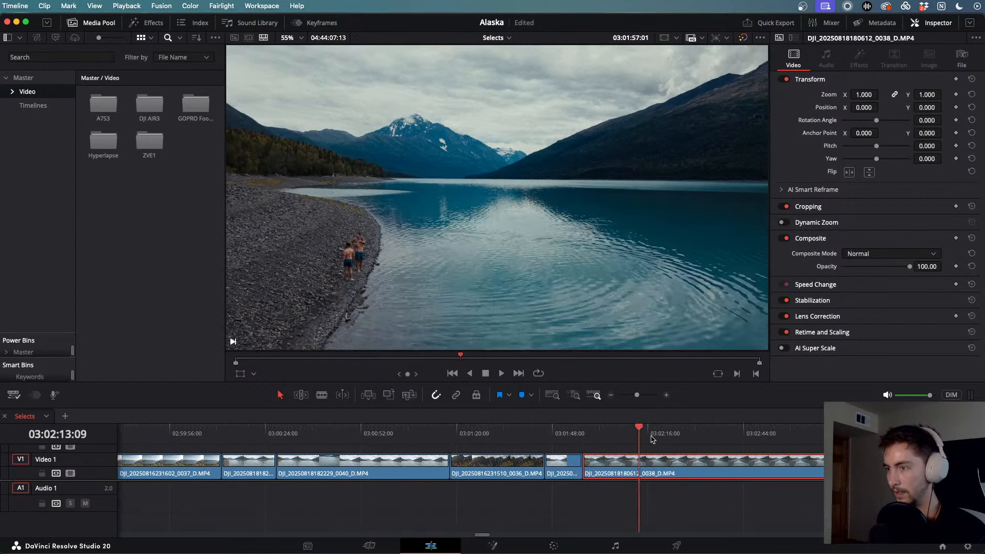
{"action": "left_click", "coordinate": [803, 438]}
{"action": "key", "text": "space"}
{"action": "key", "text": "super+minus"}
{"action": "key", "text": "super+minus"}
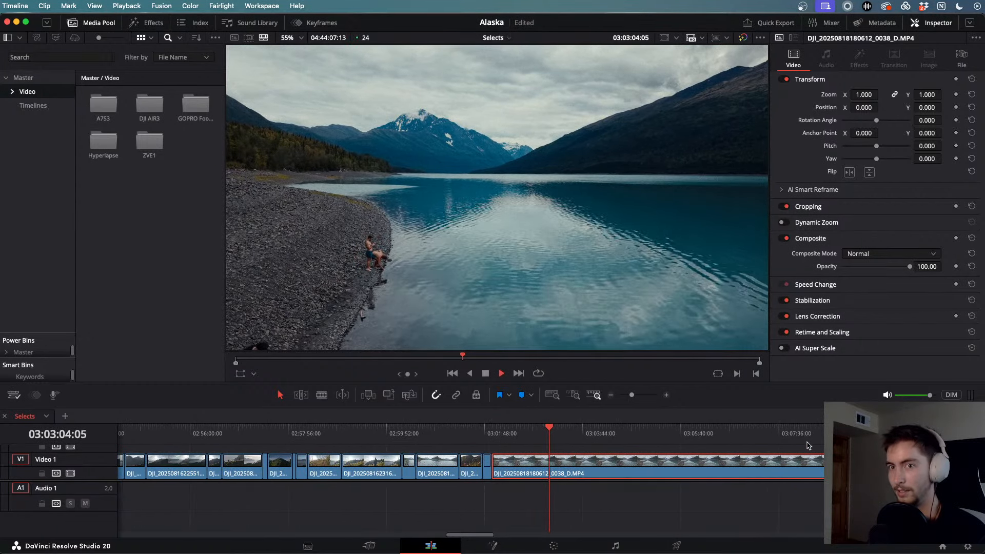
{"action": "key", "text": "super+minus"}
{"action": "key", "text": "super+minus"}
{"action": "key", "text": "super+minus"}
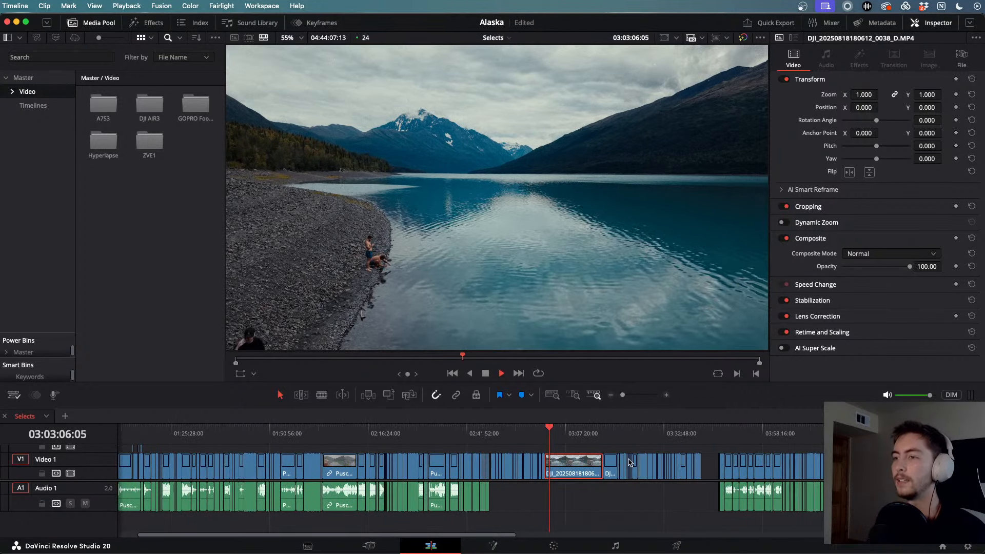
- Review the aerial lake and forest shot, rewinding and replaying it at varying speeds
{"action": "left_click_drag", "start_coordinate": [601, 436], "coordinate": [610, 436]}
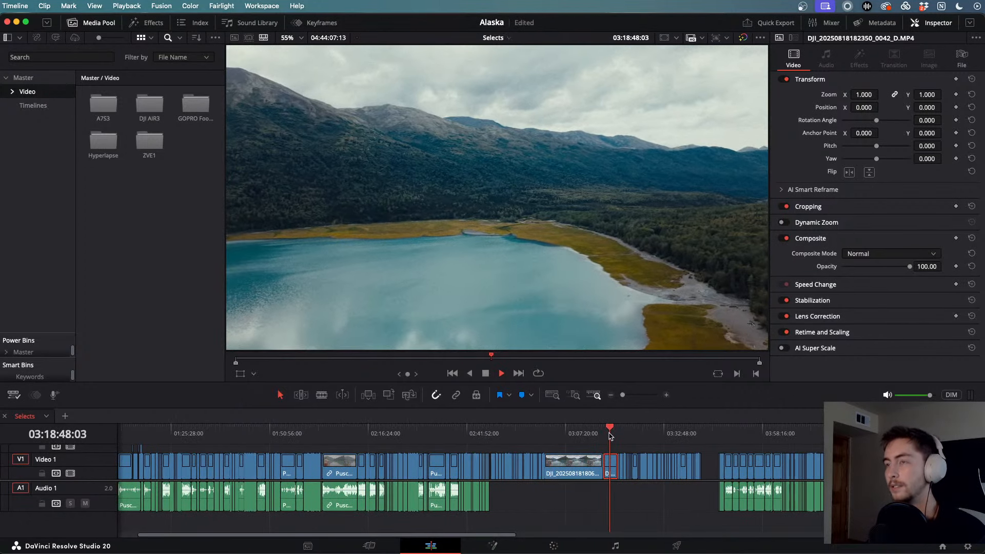
{"action": "key", "text": "super+equal"}
{"action": "key", "text": "super+equal"}
{"action": "key", "text": "super+equal"}
{"action": "key", "text": "super+equal"}
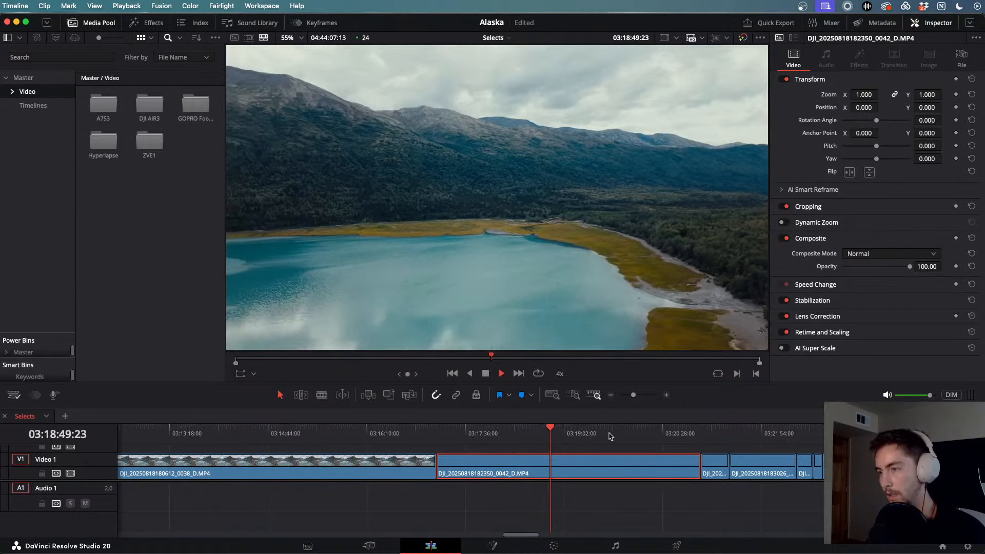
{"action": "key", "text": "l"}
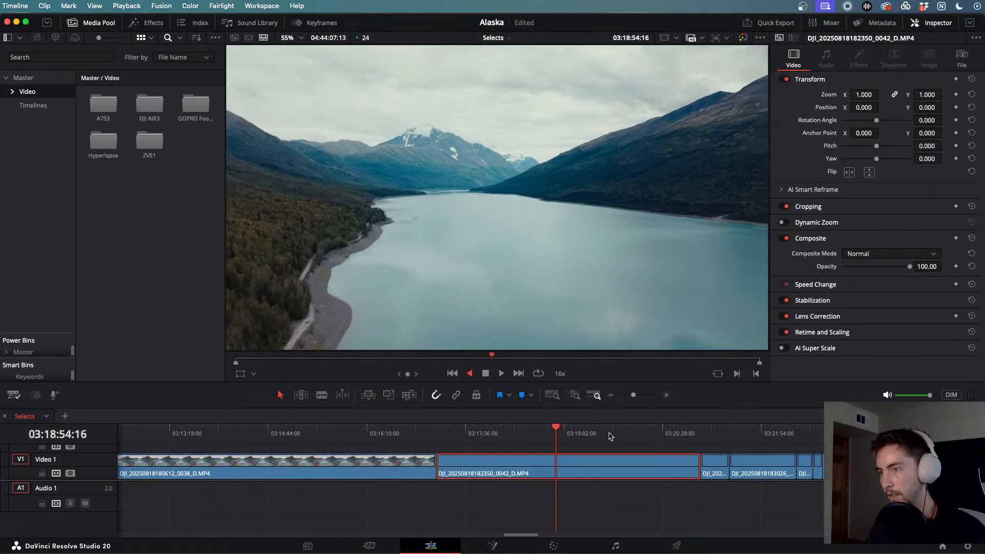
{"action": "key", "text": "j"}
{"action": "key", "text": "l"}
{"action": "key", "text": "k"}
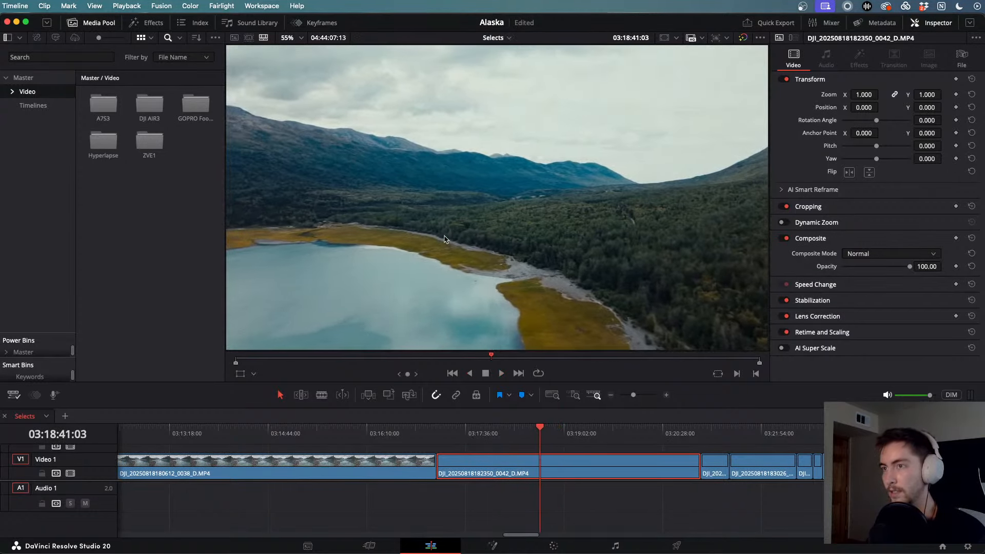
{"action": "key", "text": "l"}
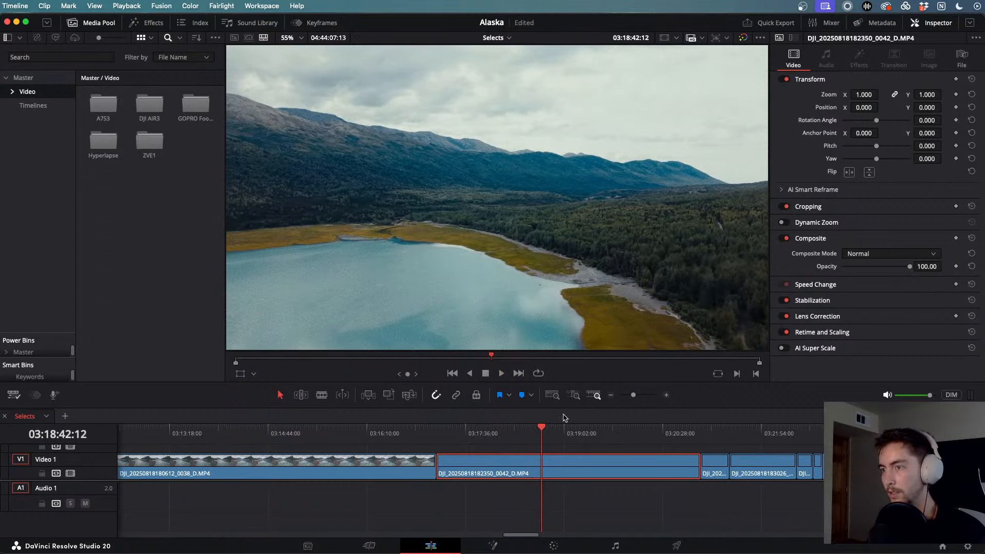
- Skip through the later lake, forested hillside and glacier hiker clips to the sunset at 03:38
{"action": "left_click_drag", "start_coordinate": [551, 429], "coordinate": [669, 436]}
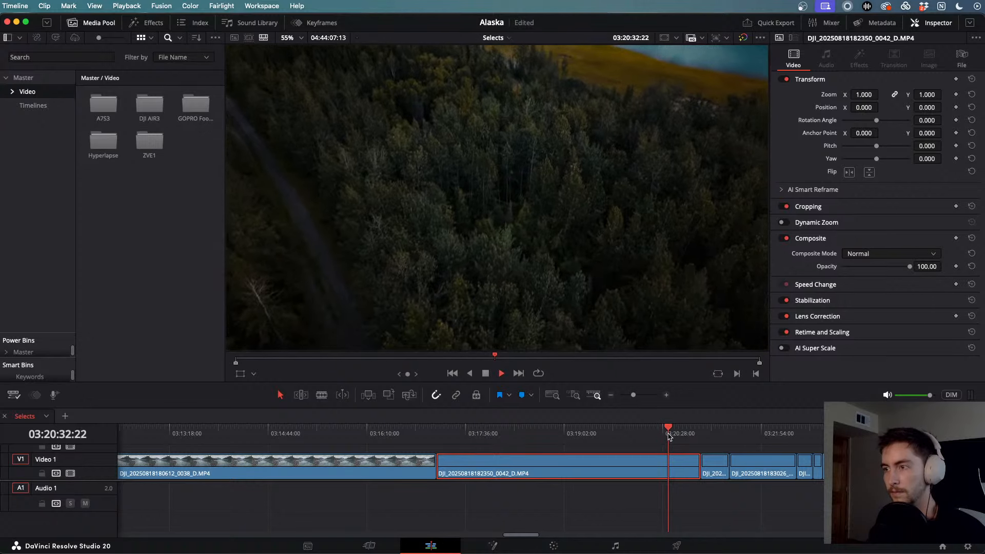
{"action": "key", "text": "l"}
{"action": "key", "text": "l"}
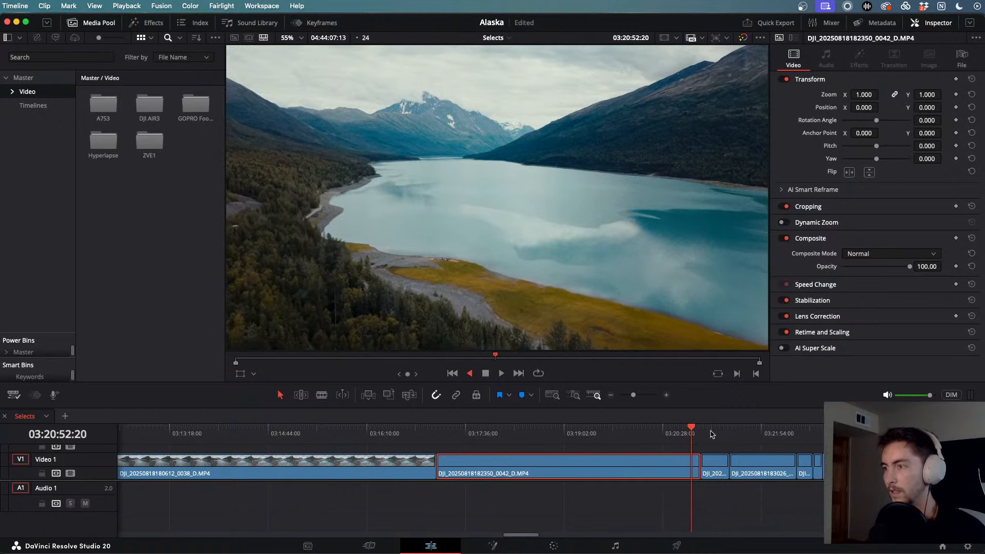
{"action": "left_click_drag", "start_coordinate": [712, 434], "coordinate": [850, 439]}
{"action": "scroll", "coordinate": [850, 438], "scroll_direction": "down", "scroll_amount": 5}
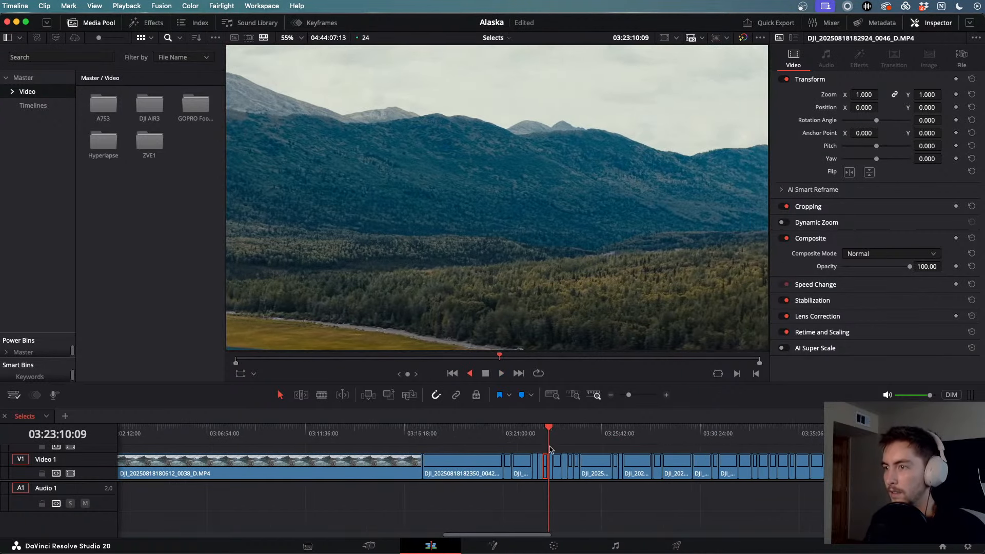
{"action": "left_click_drag", "start_coordinate": [549, 449], "coordinate": [625, 441]}
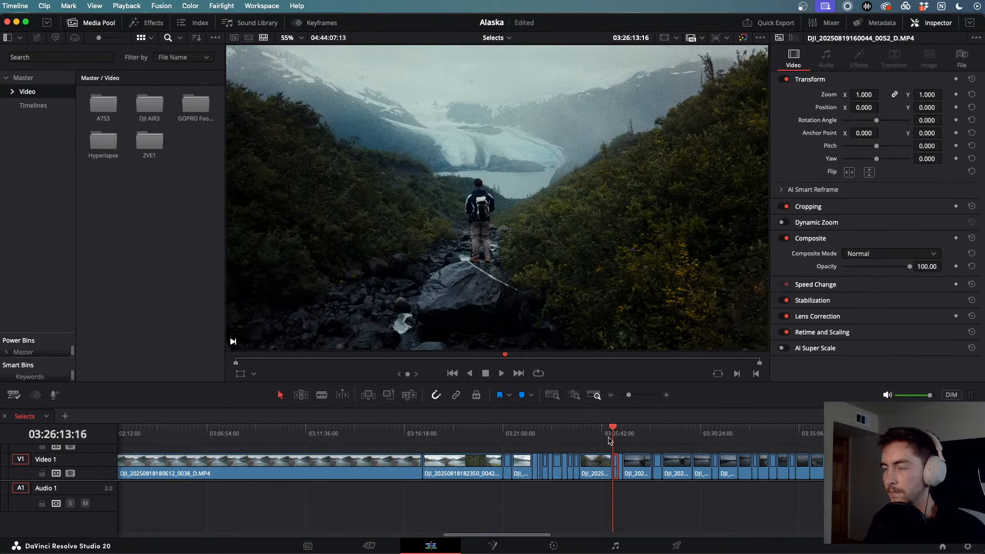
{"action": "left_click_drag", "start_coordinate": [617, 437], "coordinate": [866, 442]}
{"action": "scroll", "coordinate": [866, 442], "scroll_direction": "down", "scroll_amount": 10}
{"action": "scroll", "coordinate": [697, 453], "scroll_direction": "up", "scroll_amount": 5}
{"action": "scroll", "coordinate": [697, 453], "scroll_direction": "up", "scroll_amount": 3}
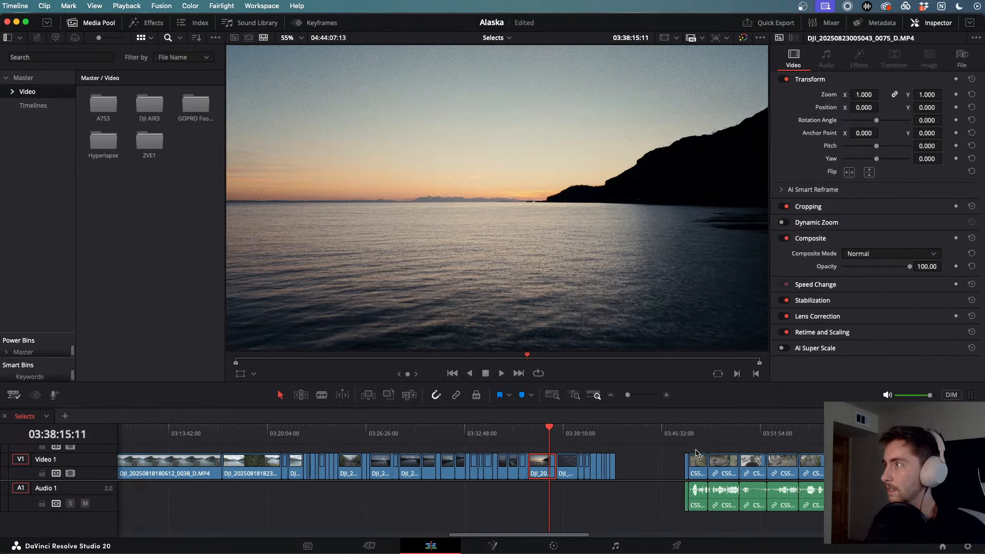
- Watch the dark rippling water clip after the sunset full screen, then return to the Edit page
{"action": "mouse_move", "coordinate": [553, 435]}
{"action": "left_mouse_down"}
{"action": "mouse_move", "coordinate": [577, 435]}
{"action": "mouse_move", "coordinate": [563, 437]}
{"action": "left_mouse_up"}
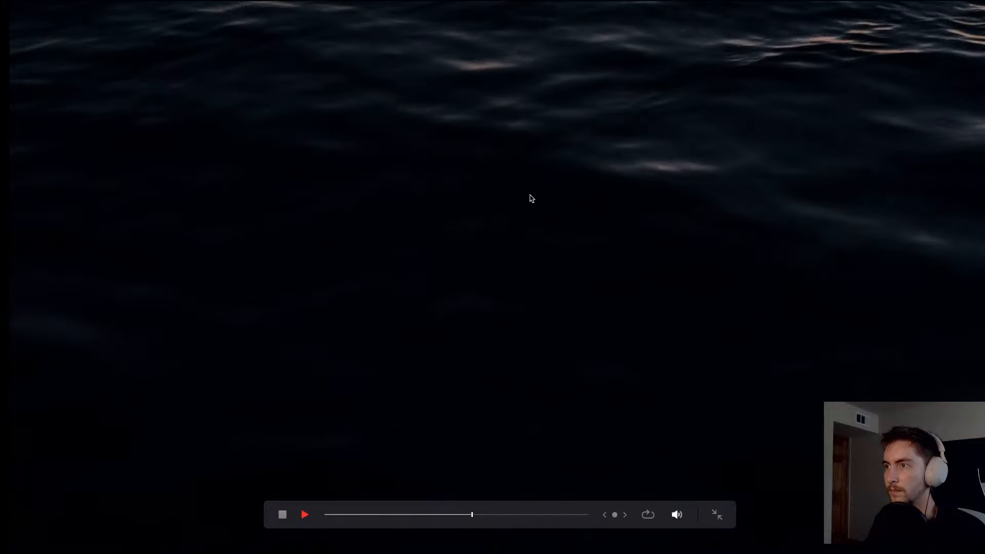
{"action": "key", "text": "Escape"}
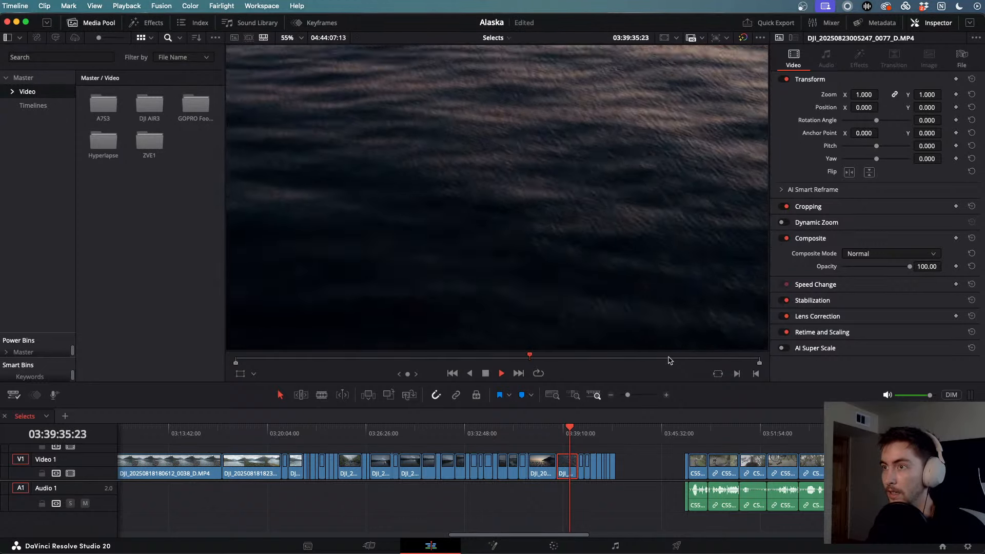
- Review the dusk coastline shots, rewinding once, then replay the drone lake clip
{"action": "left_click_drag", "start_coordinate": [578, 429], "coordinate": [598, 433]}
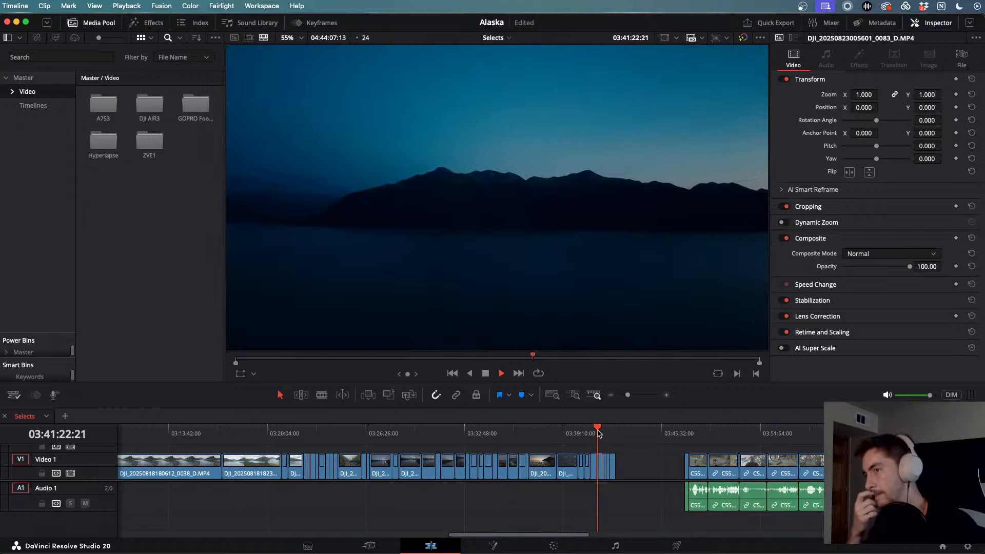
{"action": "scroll", "coordinate": [599, 433], "scroll_direction": "up", "scroll_amount": 6}
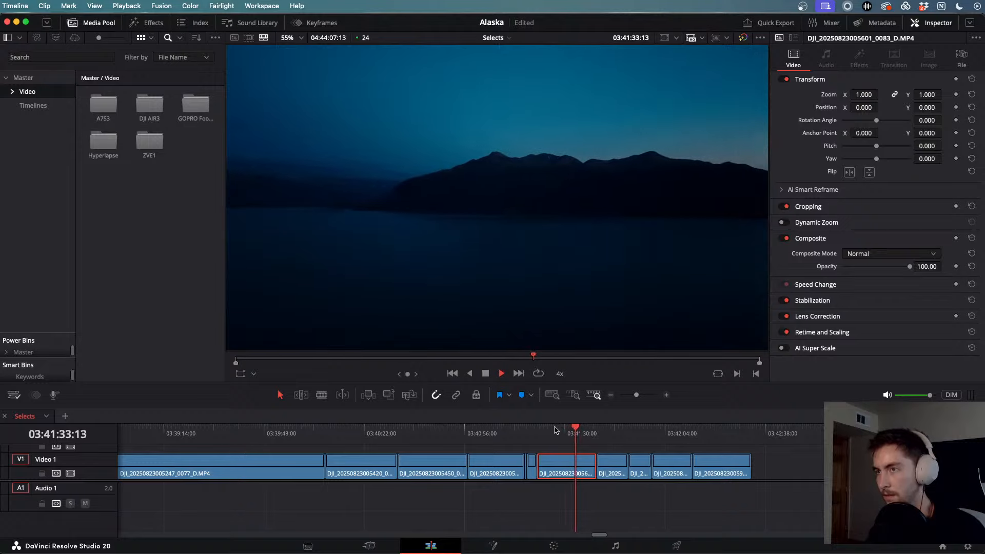
{"action": "key", "text": "j"}
{"action": "key", "text": "j"}
{"action": "key", "text": "j"}
{"action": "key", "text": "j"}
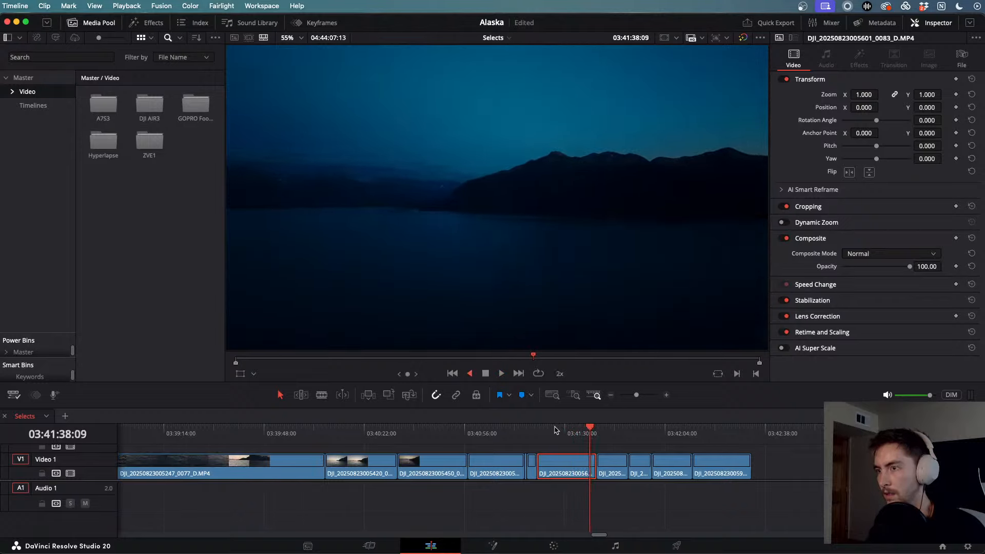
{"action": "key", "text": "l"}
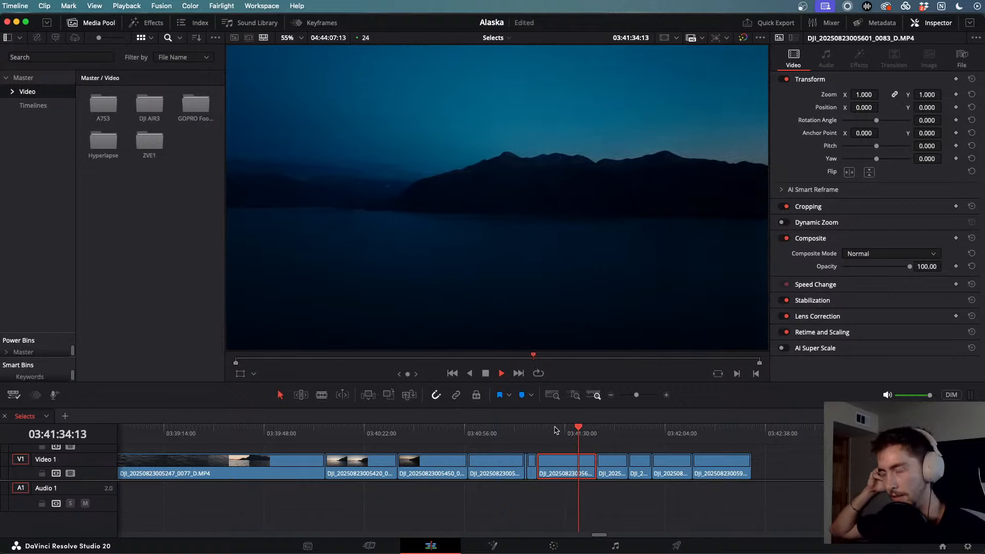
{"action": "left_click_drag", "start_coordinate": [600, 432], "coordinate": [619, 434]}
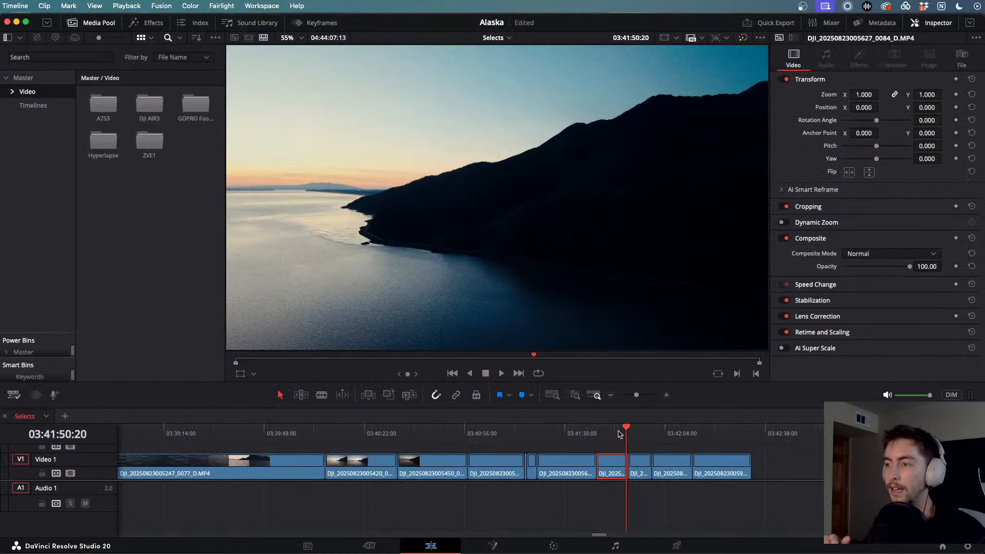
{"action": "left_click_drag", "start_coordinate": [618, 434], "coordinate": [613, 435]}
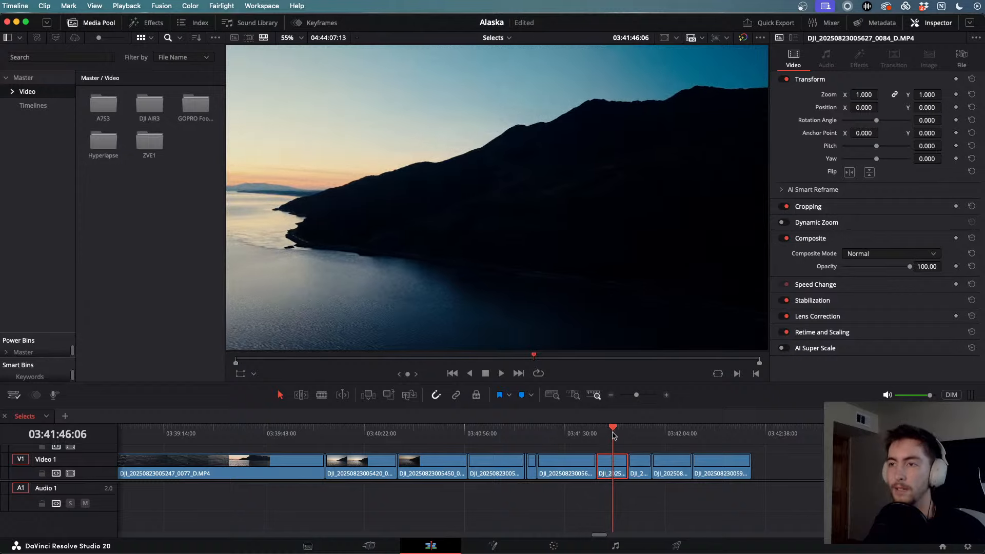
{"action": "key", "text": "space"}
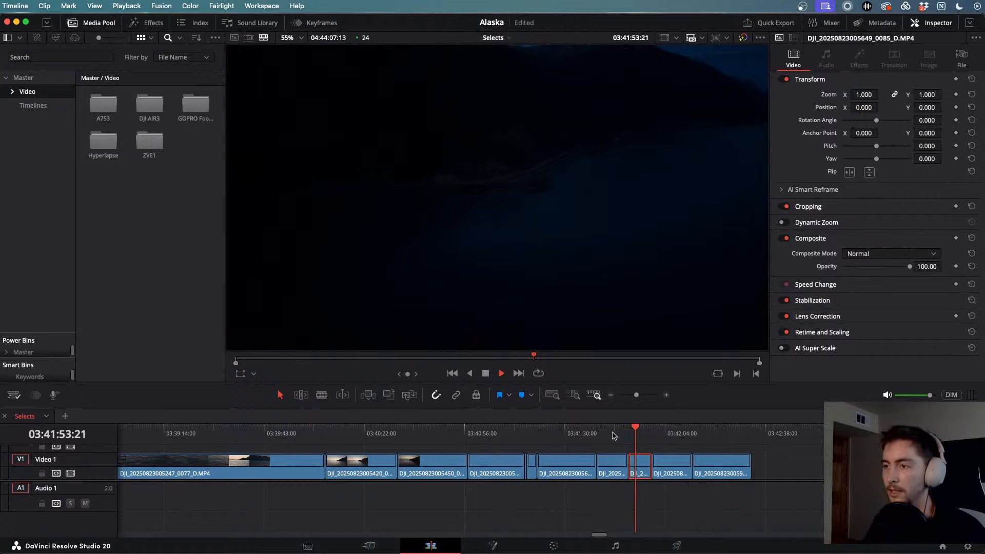
- Skim to the sunset silhouette clips and scroll the later bike clips with audio into view
{"action": "left_click_drag", "start_coordinate": [645, 431], "coordinate": [652, 431]}
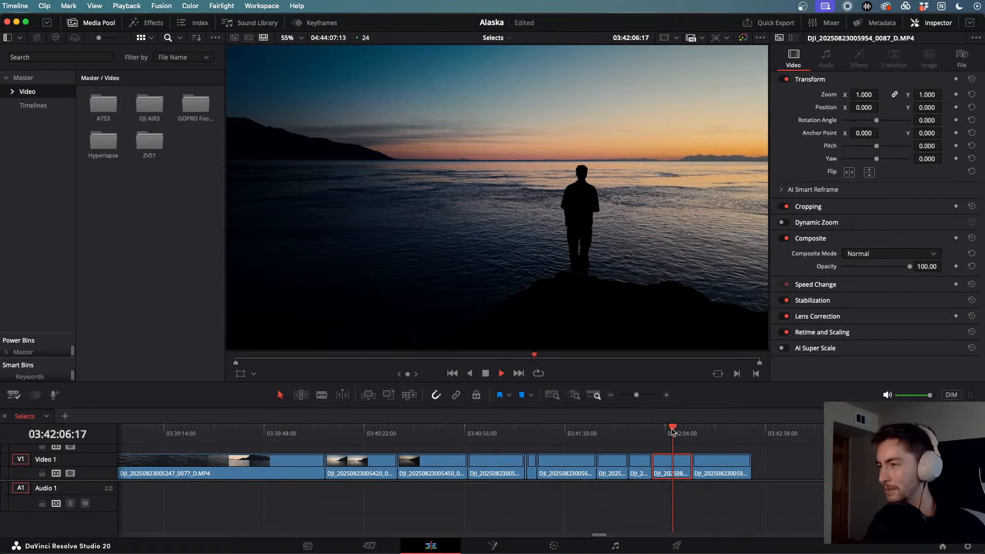
{"action": "left_click", "coordinate": [693, 434]}
{"action": "scroll", "coordinate": [715, 441], "scroll_direction": "down", "scroll_amount": 10}
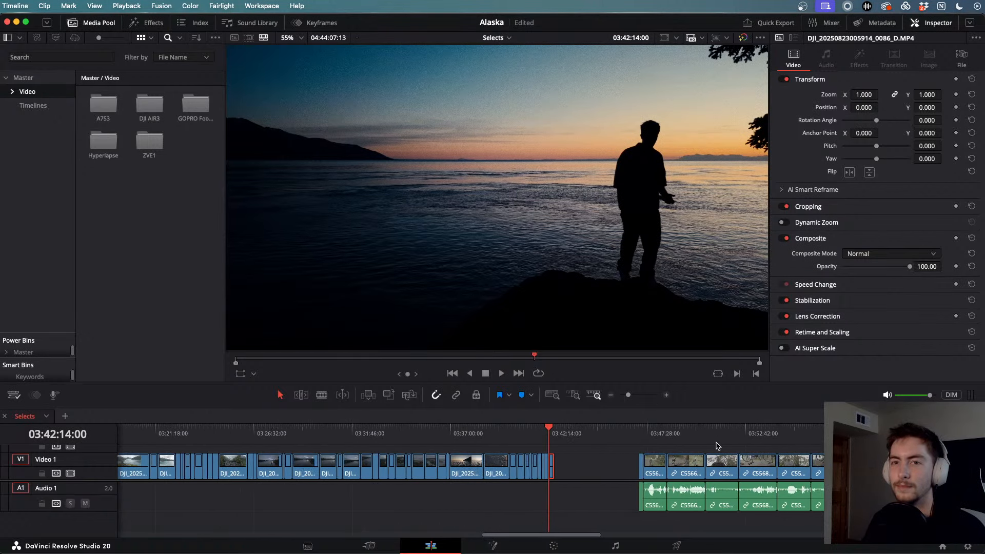
{"action": "scroll", "coordinate": [716, 443], "scroll_direction": "right", "scroll_amount": 3}
- Play the C5566 bike handlebar clip, then the low-angle face shot and C5568 wheel shot
{"action": "left_click_drag", "start_coordinate": [564, 431], "coordinate": [610, 437]}
{"action": "key", "text": "space"}
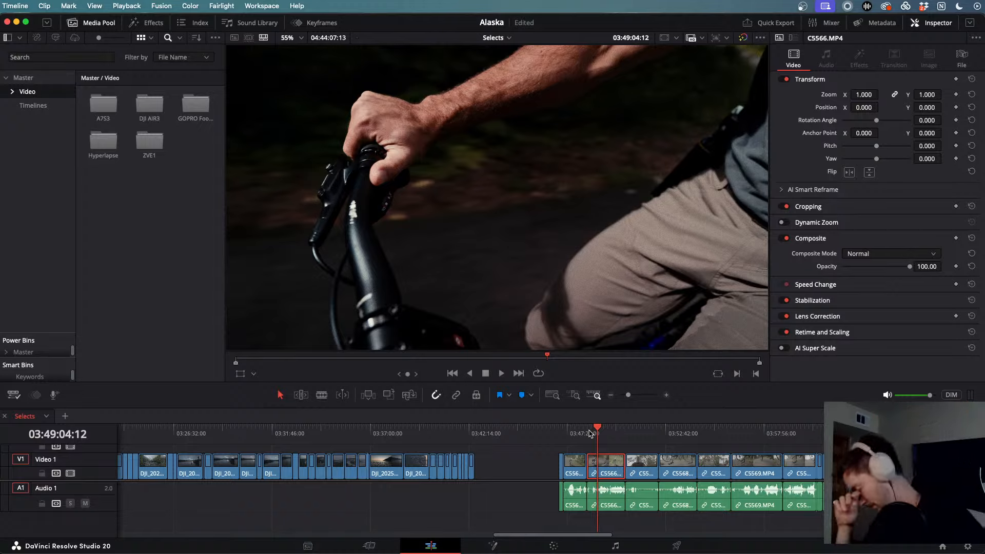
{"action": "key", "text": "space"}
{"action": "left_click_drag", "start_coordinate": [595, 434], "coordinate": [636, 433]}
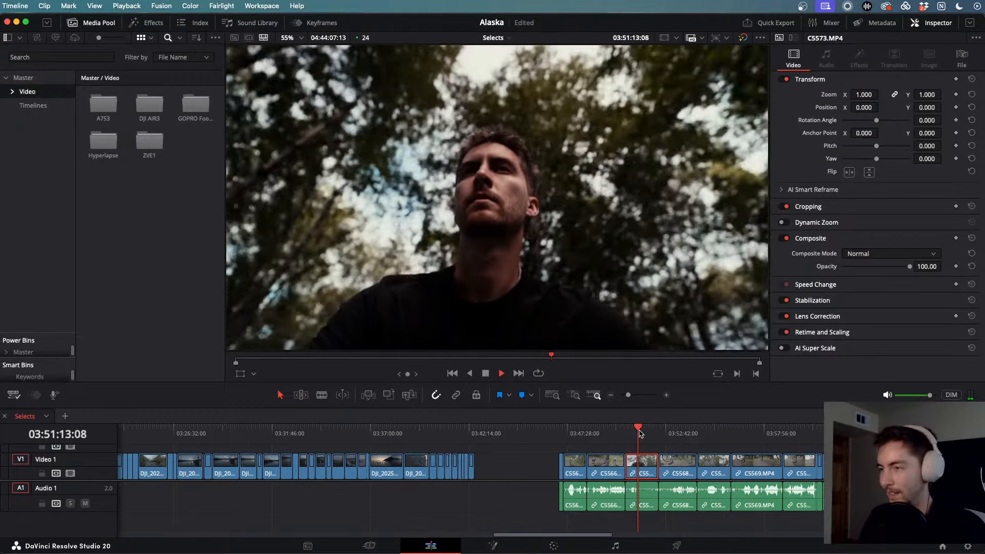
{"action": "left_click", "coordinate": [648, 432]}
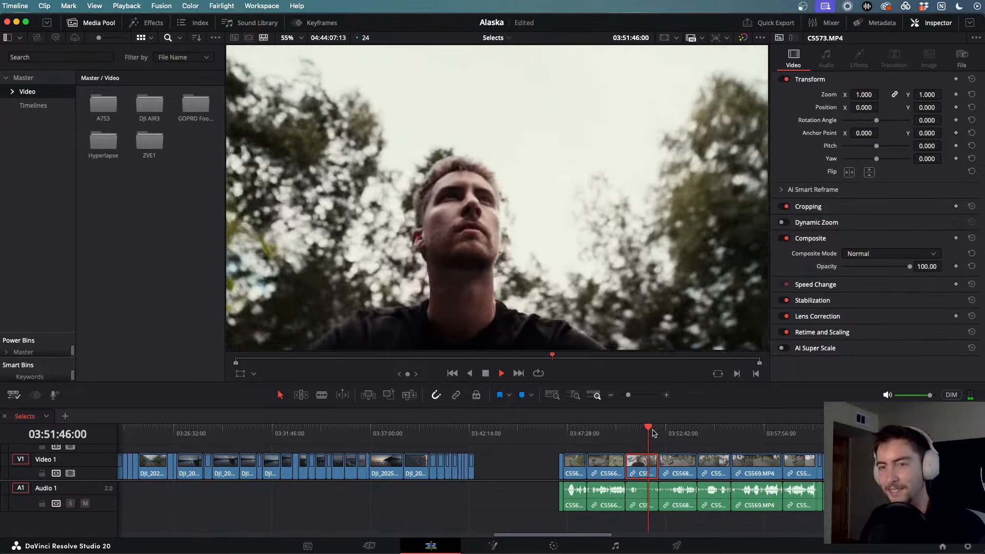
{"action": "left_click", "coordinate": [676, 434]}
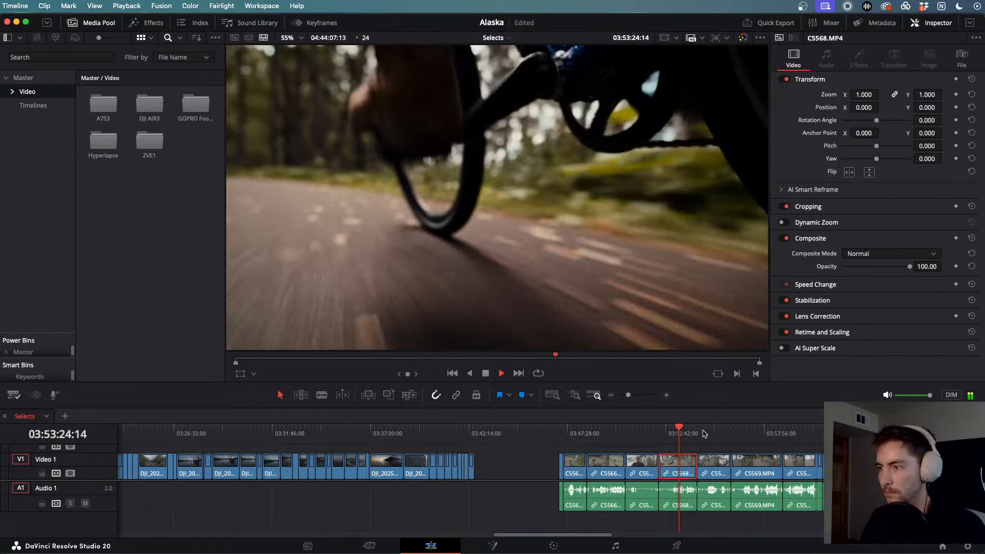
{"action": "key", "text": "Down"}
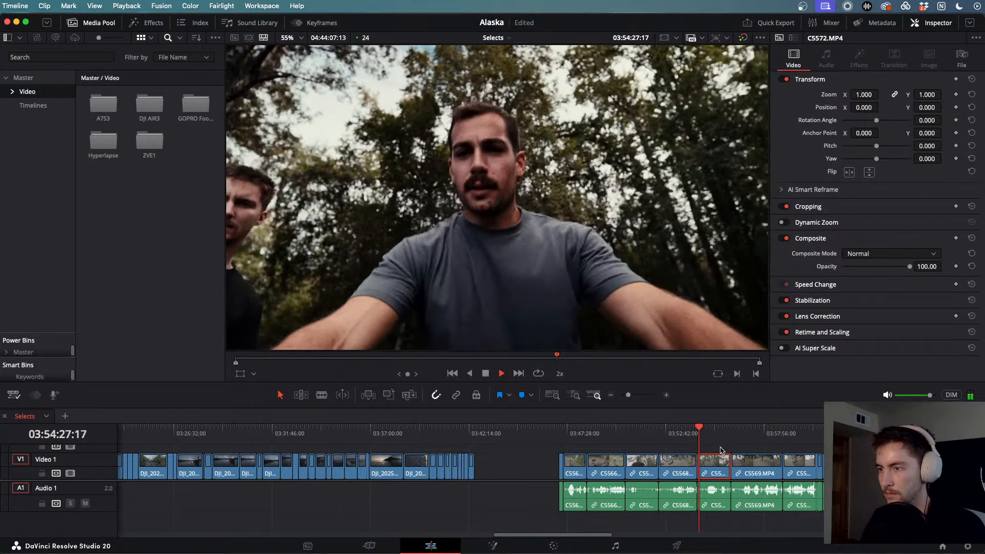
- Skim through C5569 to the C5580 mountain overlook clip and play it forward and back
{"action": "scroll", "coordinate": [721, 458], "scroll_direction": "right", "scroll_amount": 3}
{"action": "scroll", "coordinate": [679, 452], "scroll_direction": "right", "scroll_amount": 2}
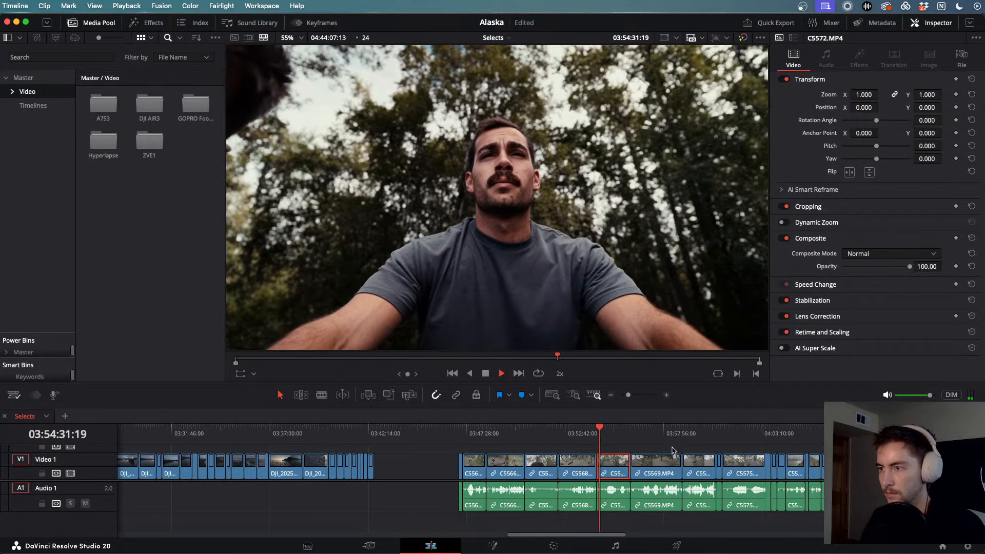
{"action": "left_click_drag", "start_coordinate": [597, 430], "coordinate": [738, 444]}
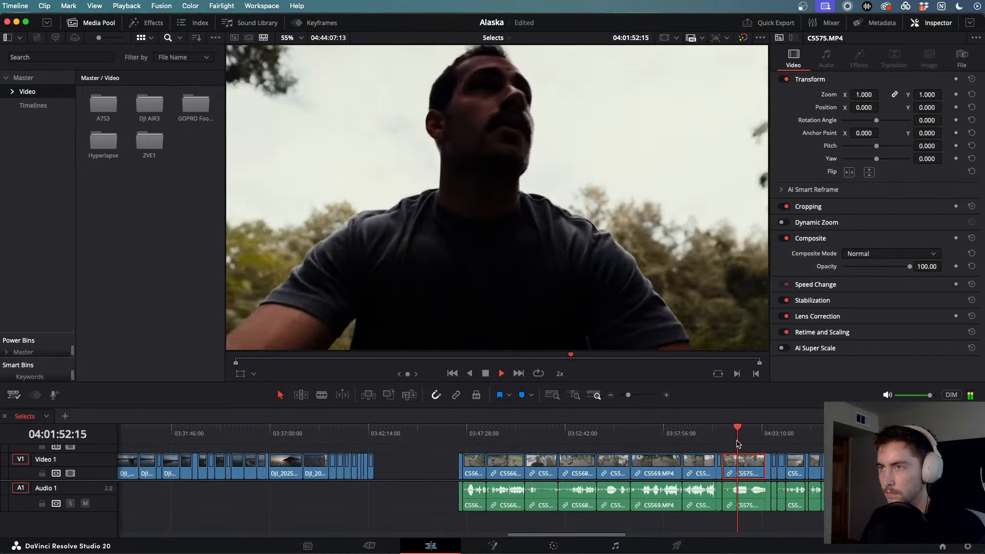
{"action": "scroll", "coordinate": [738, 444], "scroll_direction": "right", "scroll_amount": 5}
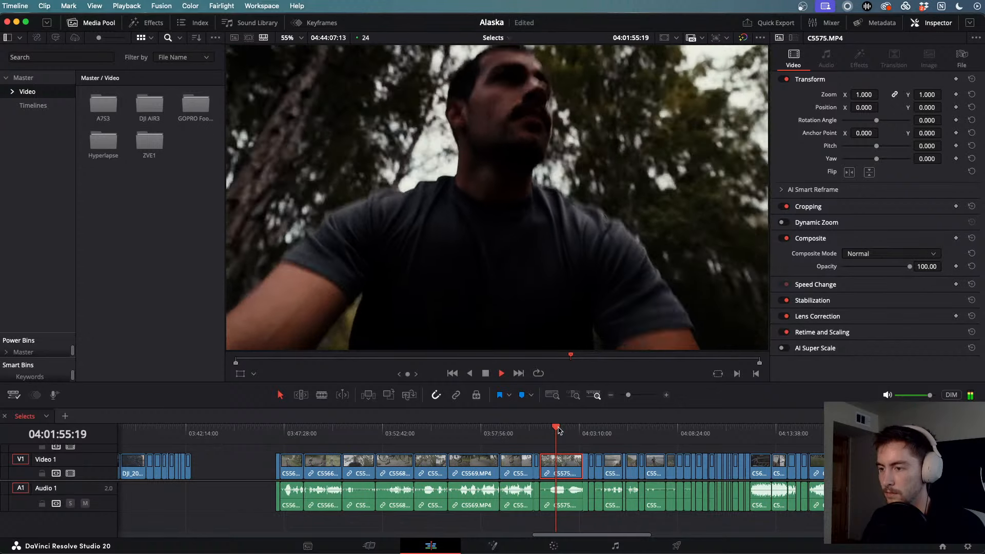
{"action": "left_click_drag", "start_coordinate": [559, 430], "coordinate": [597, 431]}
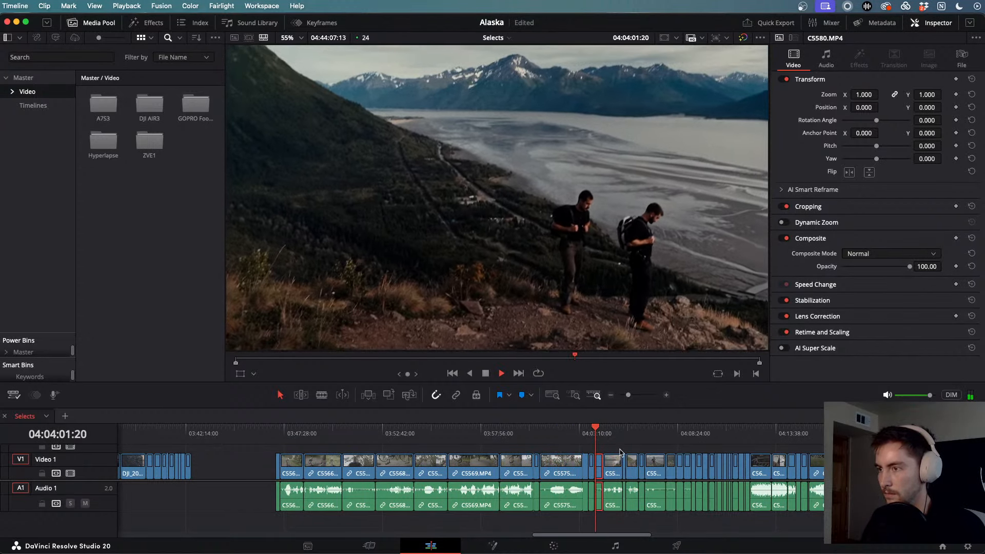
{"action": "scroll", "coordinate": [619, 451], "scroll_direction": "up", "scroll_amount": 4}
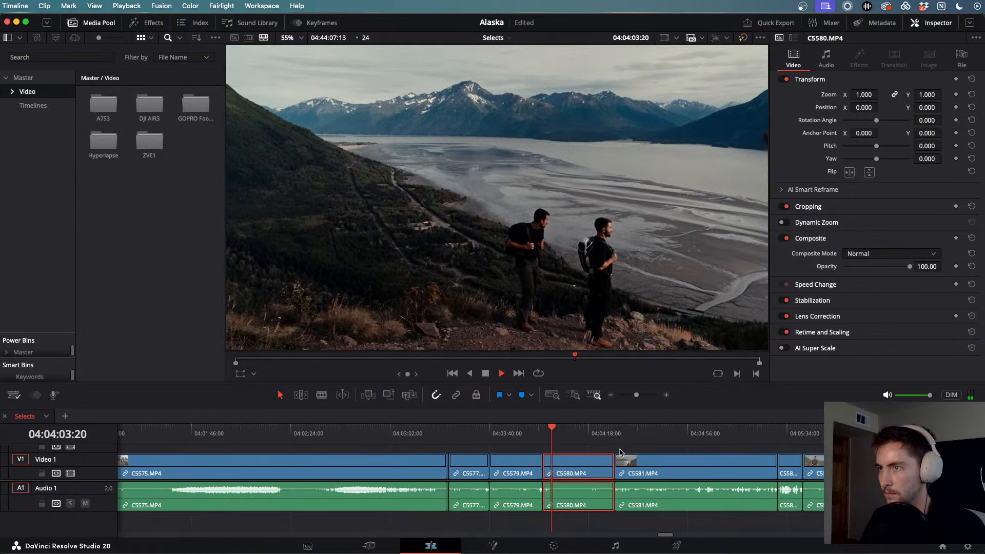
{"action": "key", "text": "space"}
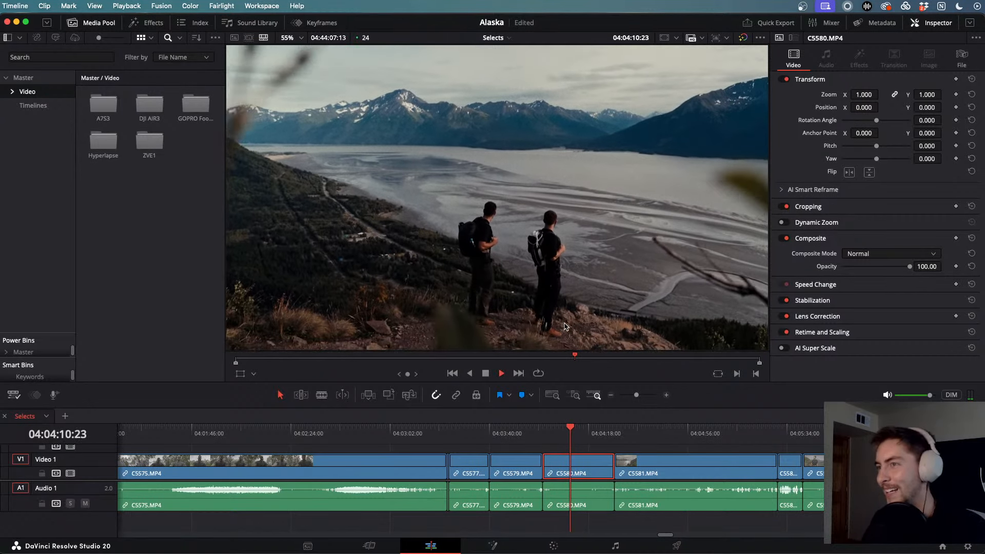
{"action": "key", "text": "j"}
{"action": "key", "text": "j"}
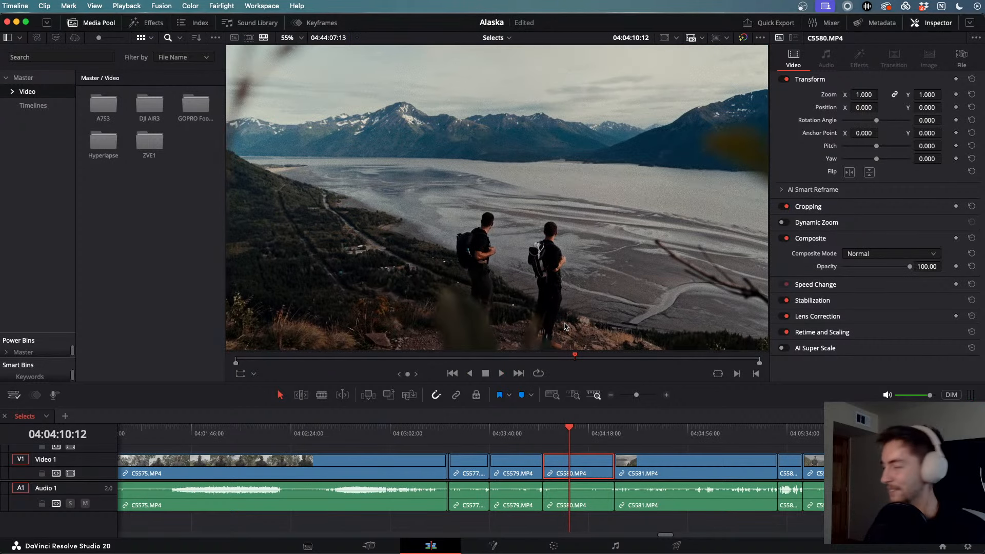
- Skim forward through clips C5581, C5585, C5586 and C5588 to C5589
{"action": "left_click_drag", "start_coordinate": [615, 439], "coordinate": [819, 448]}
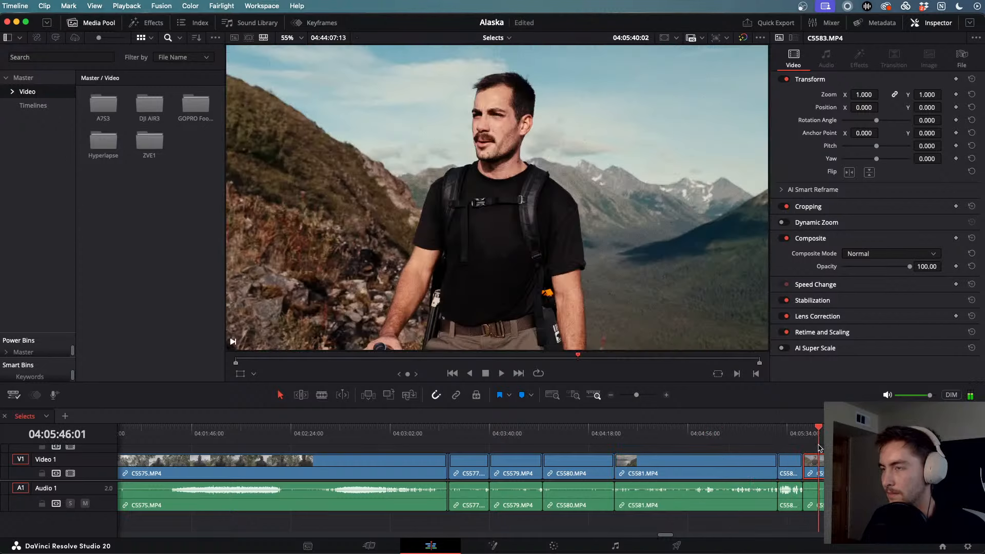
{"action": "scroll", "coordinate": [819, 448], "scroll_direction": "right", "scroll_amount": 5}
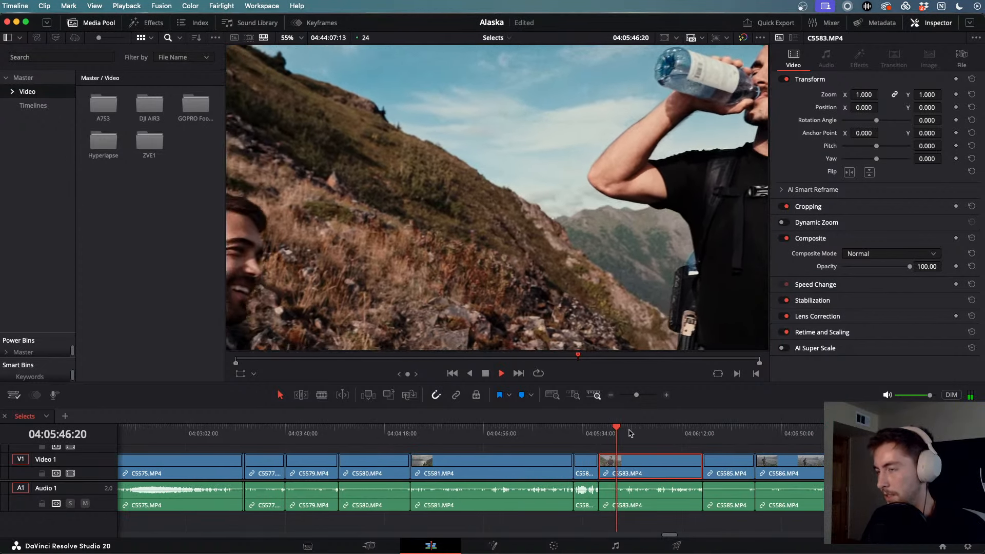
{"action": "left_click_drag", "start_coordinate": [638, 436], "coordinate": [729, 434]}
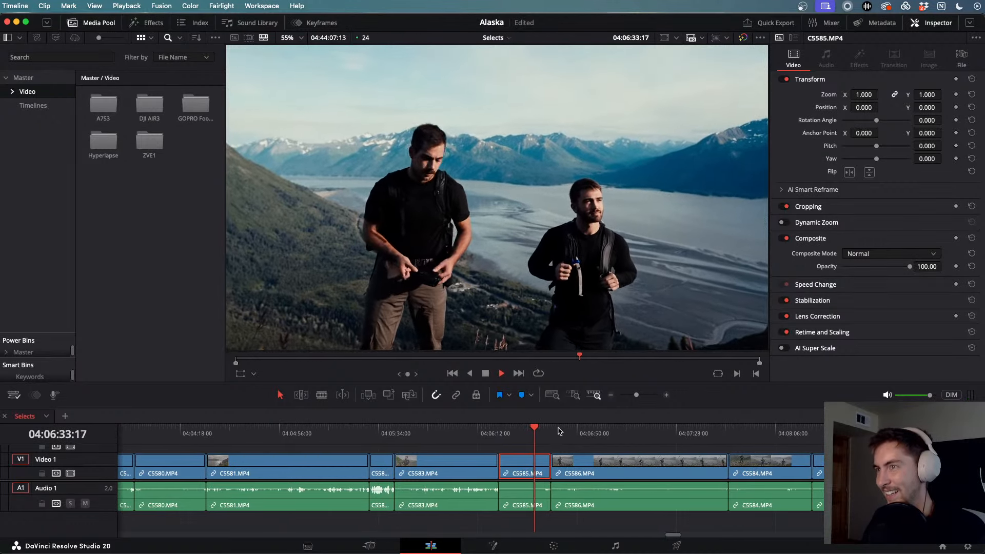
{"action": "left_click_drag", "start_coordinate": [559, 431], "coordinate": [648, 435]}
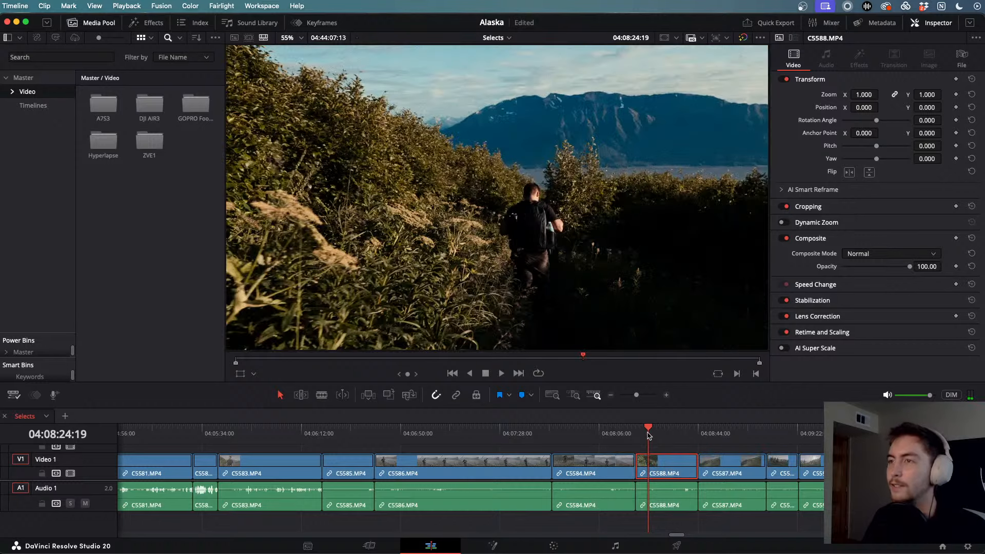
{"action": "scroll", "coordinate": [648, 436], "scroll_direction": "right", "scroll_amount": 5}
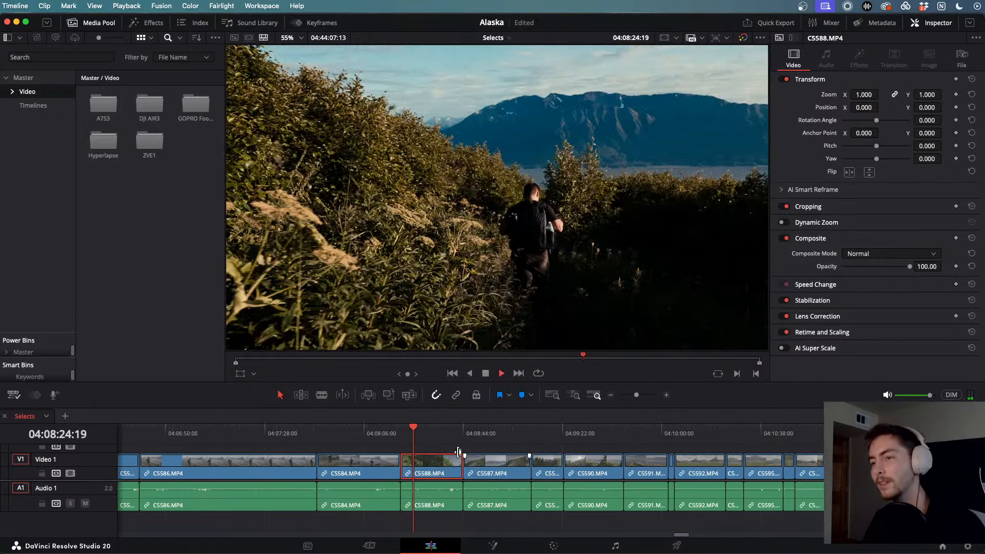
{"action": "key", "text": "space"}
{"action": "left_click", "coordinate": [431, 434]}
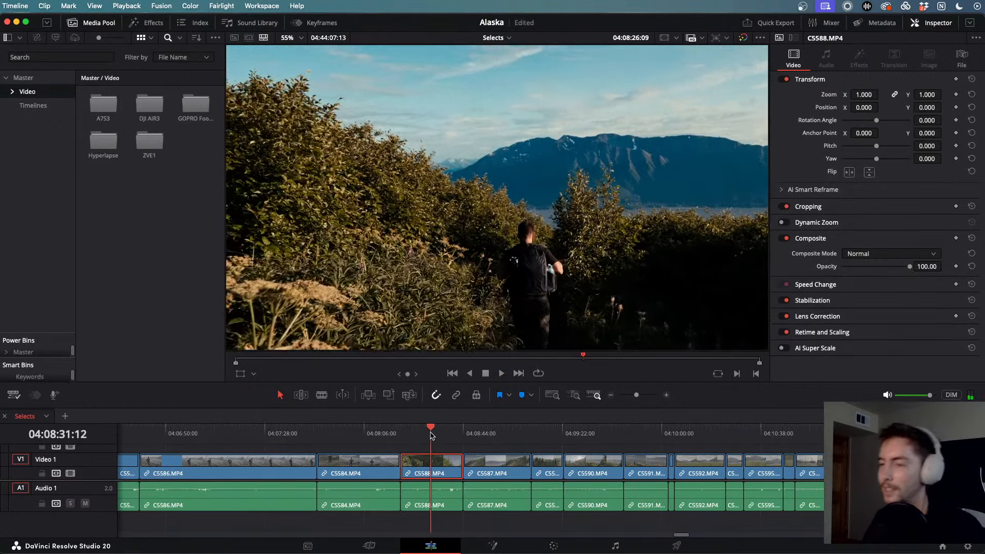
{"action": "left_click_drag", "start_coordinate": [431, 435], "coordinate": [576, 448]}
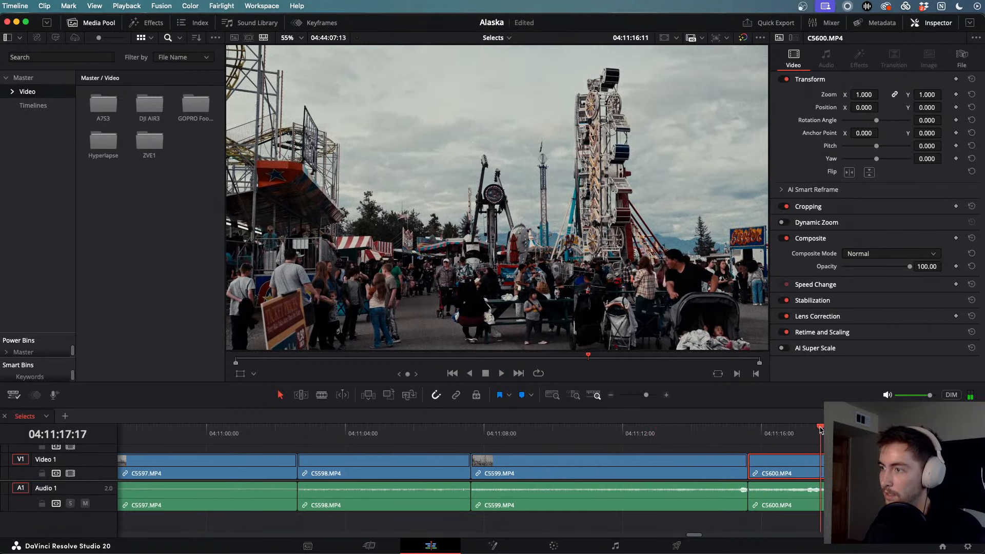
{"action": "key", "text": "space"}
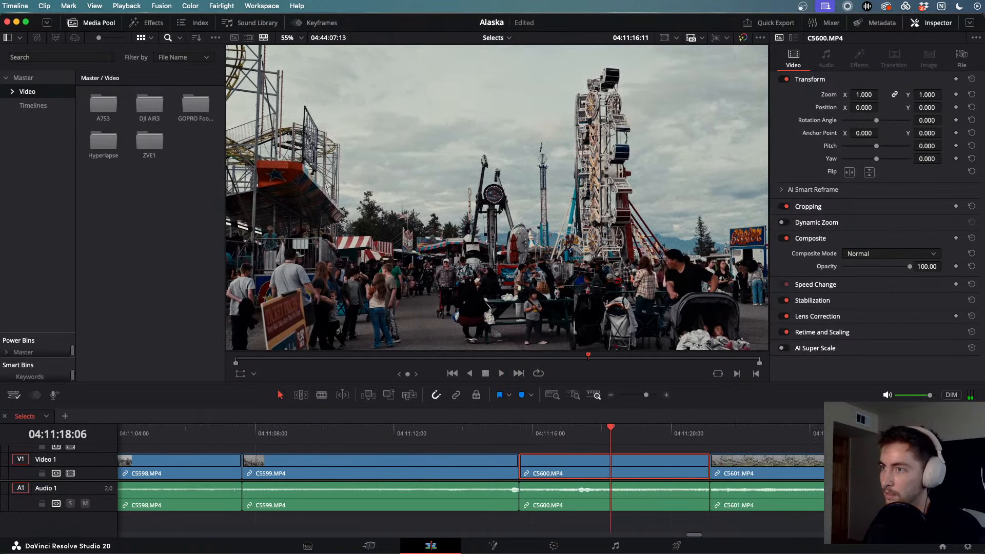
{"action": "left_click", "coordinate": [621, 428]}
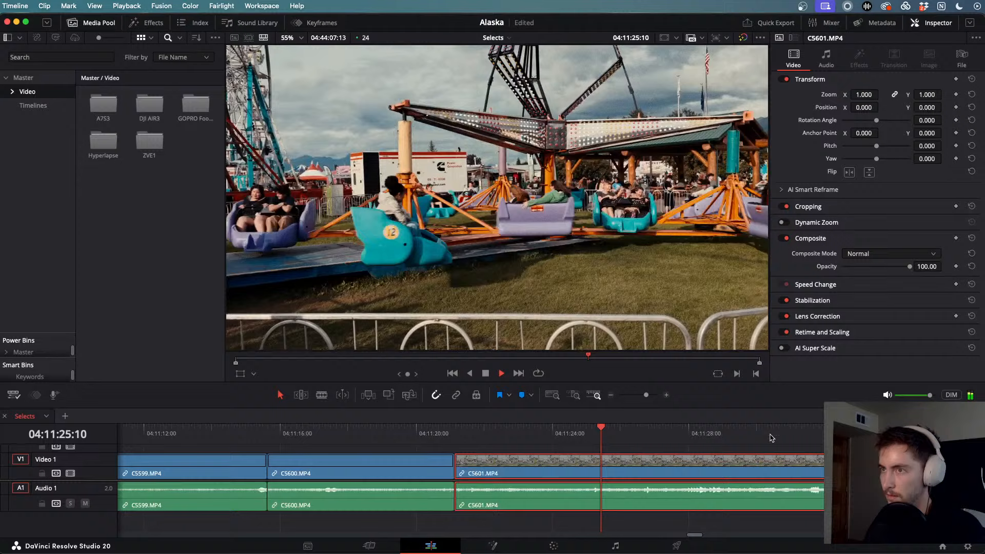
{"action": "scroll", "coordinate": [771, 437], "scroll_direction": "down", "scroll_amount": 5}
{"action": "left_click_drag", "start_coordinate": [620, 432], "coordinate": [736, 436]}
{"action": "key", "text": "space"}
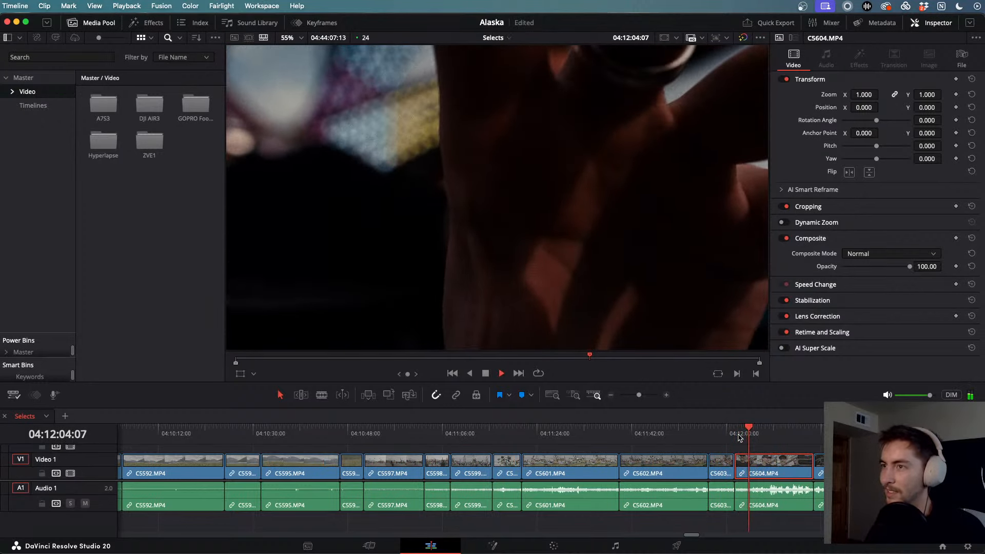
{"action": "key", "text": "l"}
{"action": "key", "text": "l"}
{"action": "key", "text": "l"}
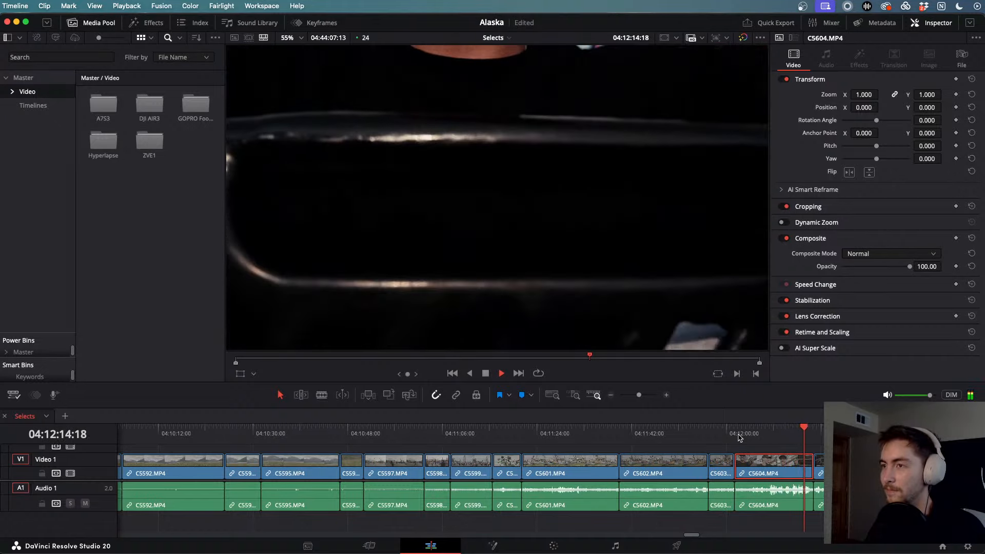
{"action": "key", "text": "l"}
{"action": "key", "text": "l"}
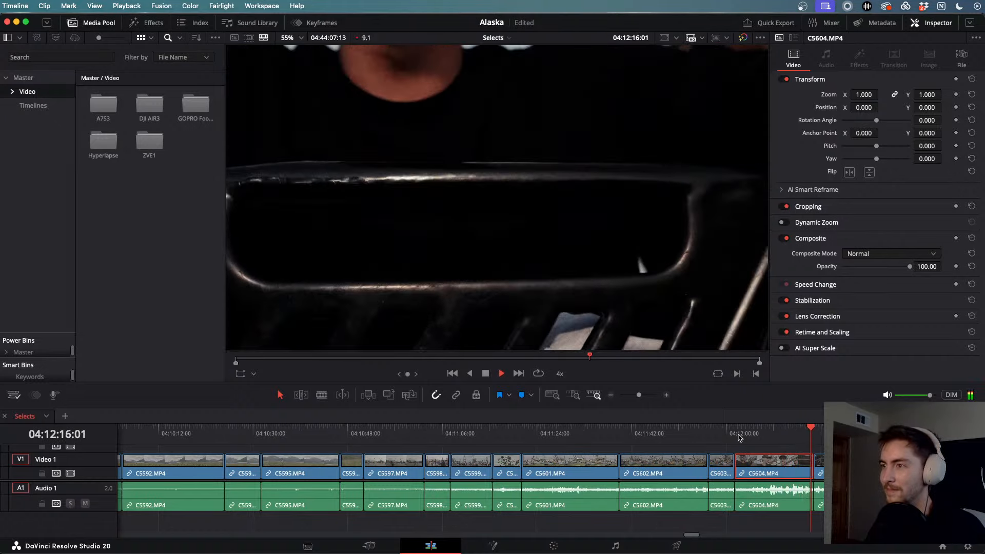
{"action": "key", "text": "k"}
{"action": "key", "text": "l"}
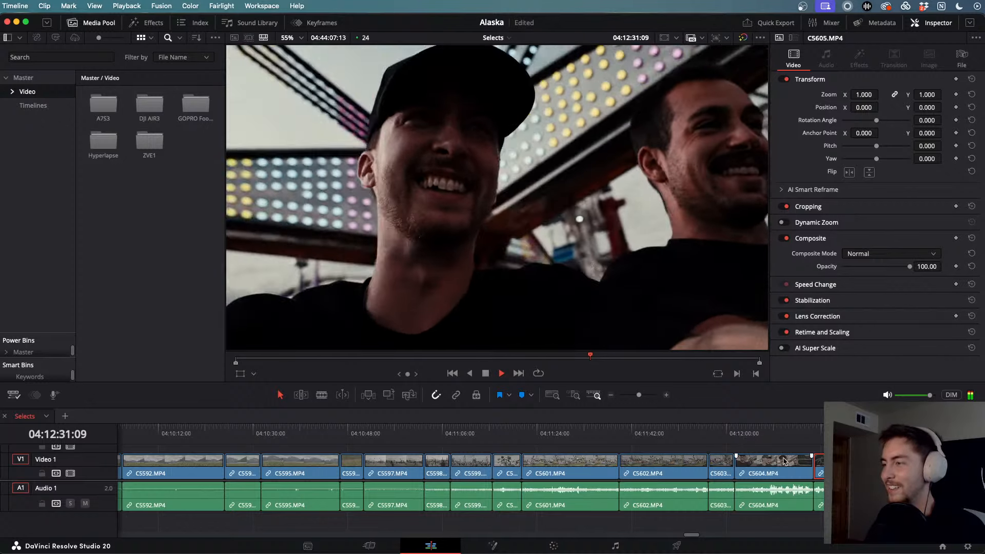
{"action": "scroll", "coordinate": [783, 462], "scroll_direction": "right", "scroll_amount": 5}
{"action": "left_click_drag", "start_coordinate": [684, 433], "coordinate": [750, 433]}
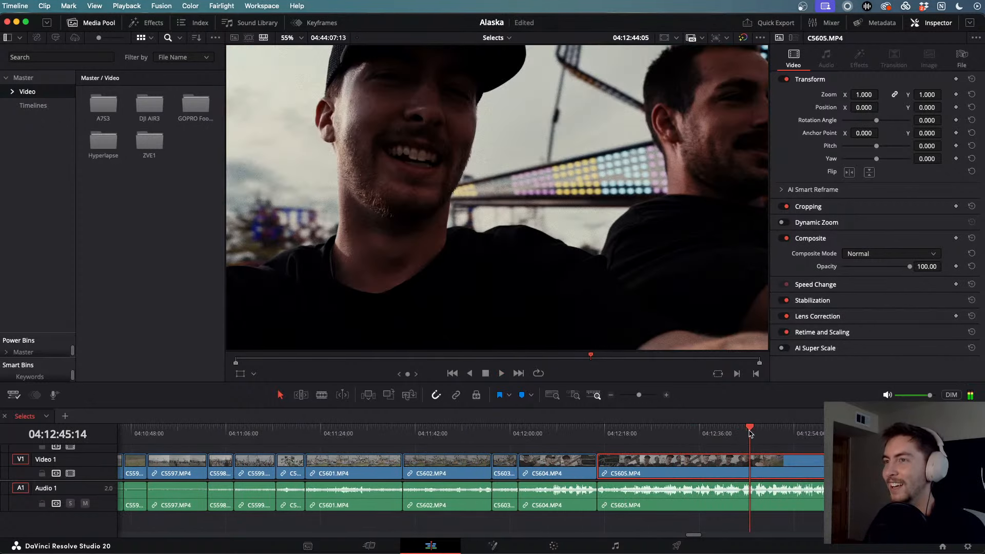
{"action": "key", "text": "space"}
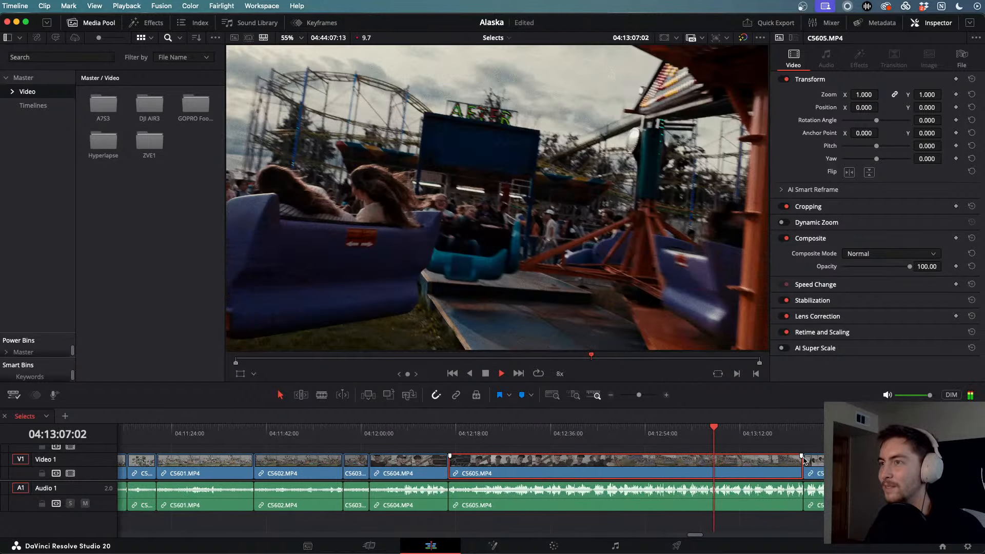
{"action": "key", "text": "space"}
{"action": "left_click_drag", "start_coordinate": [705, 440], "coordinate": [825, 439]}
{"action": "key", "text": "super+minus"}
{"action": "left_click_drag", "start_coordinate": [549, 430], "coordinate": [645, 430]}
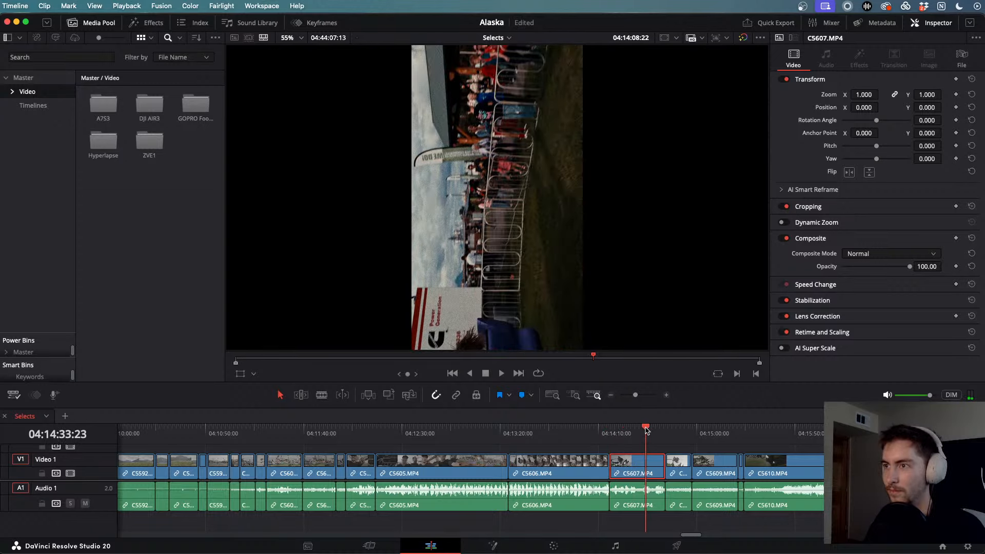
{"action": "key", "text": "space"}
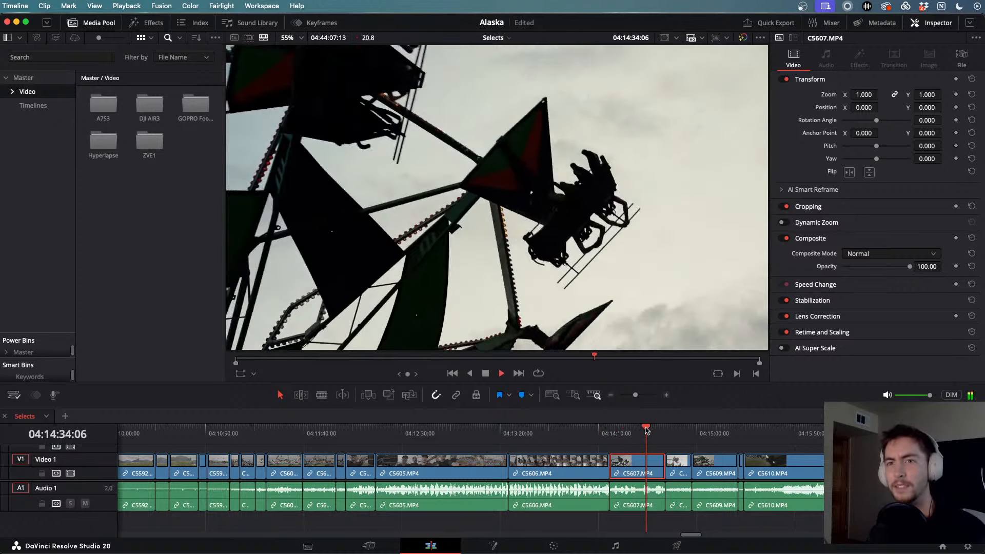
{"action": "key", "text": "space"}
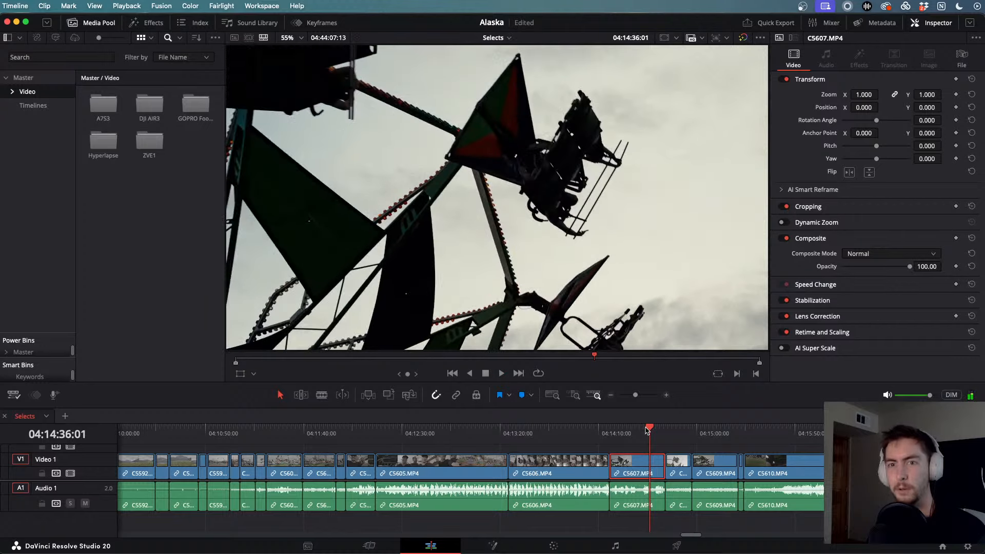
{"action": "left_click_drag", "start_coordinate": [647, 430], "coordinate": [701, 430]}
{"action": "key", "text": "space"}
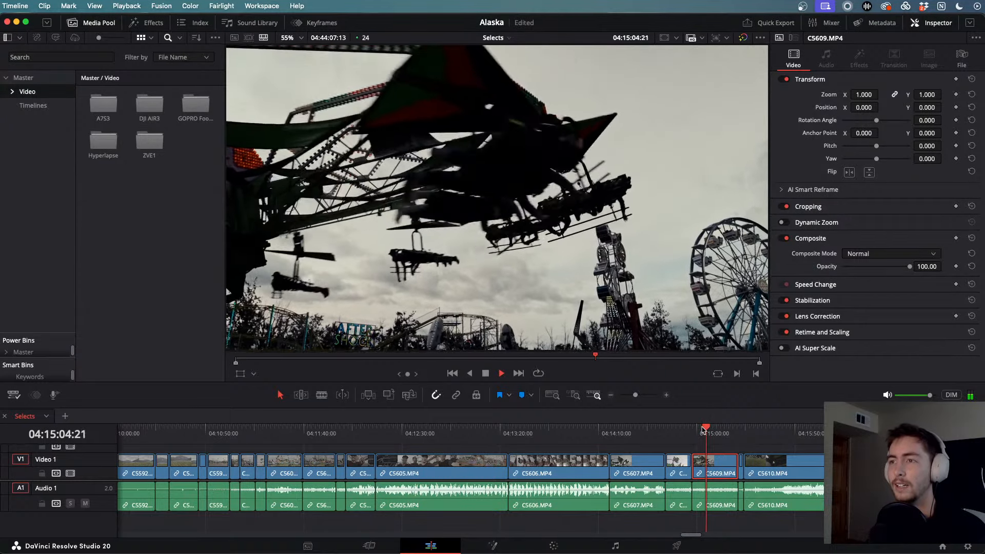
{"action": "scroll", "coordinate": [703, 429], "scroll_direction": "right", "scroll_amount": 4}
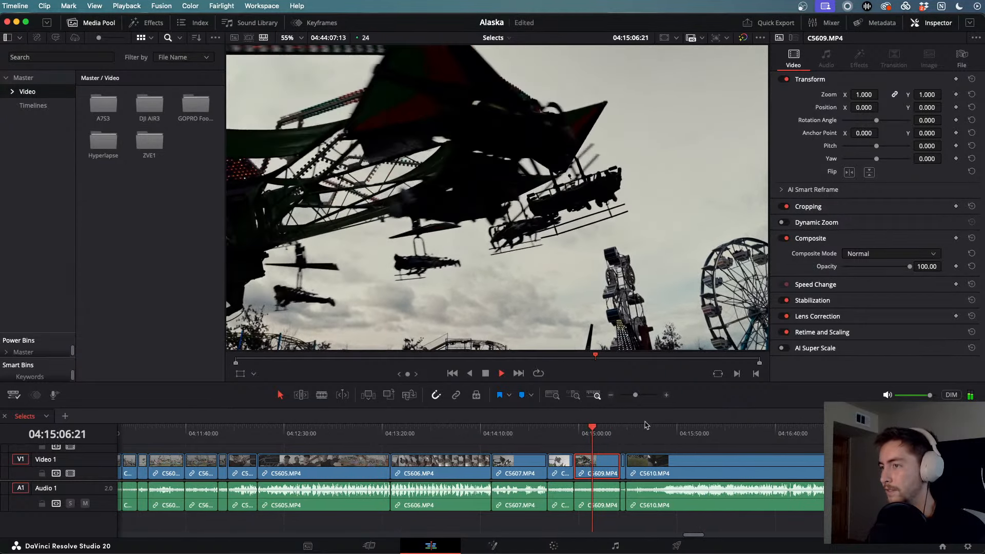
{"action": "left_click_drag", "start_coordinate": [703, 430], "coordinate": [767, 439]}
{"action": "scroll", "coordinate": [767, 440], "scroll_direction": "right", "scroll_amount": 7}
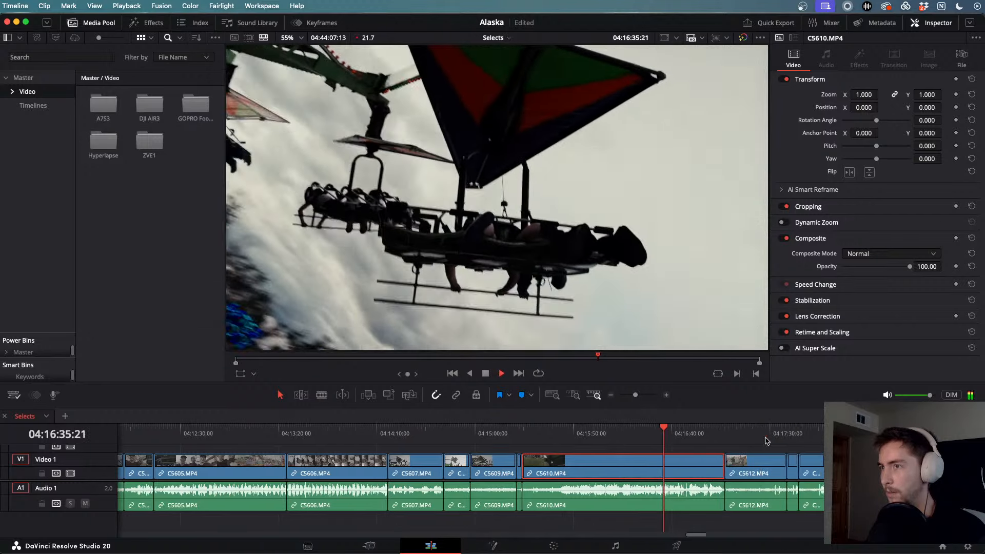
{"action": "key", "text": "space"}
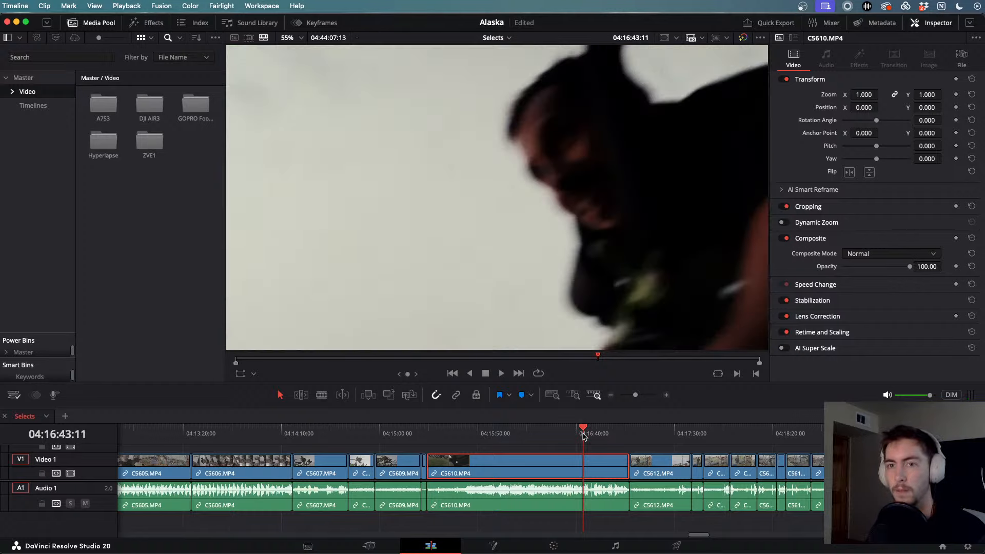
{"action": "left_click_drag", "start_coordinate": [583, 436], "coordinate": [554, 433]}
{"action": "scroll", "coordinate": [588, 441], "scroll_direction": "right", "scroll_amount": 5}
{"action": "left_click_drag", "start_coordinate": [768, 432], "coordinate": [754, 430]}
{"action": "key", "text": "l"}
{"action": "key", "text": "l"}
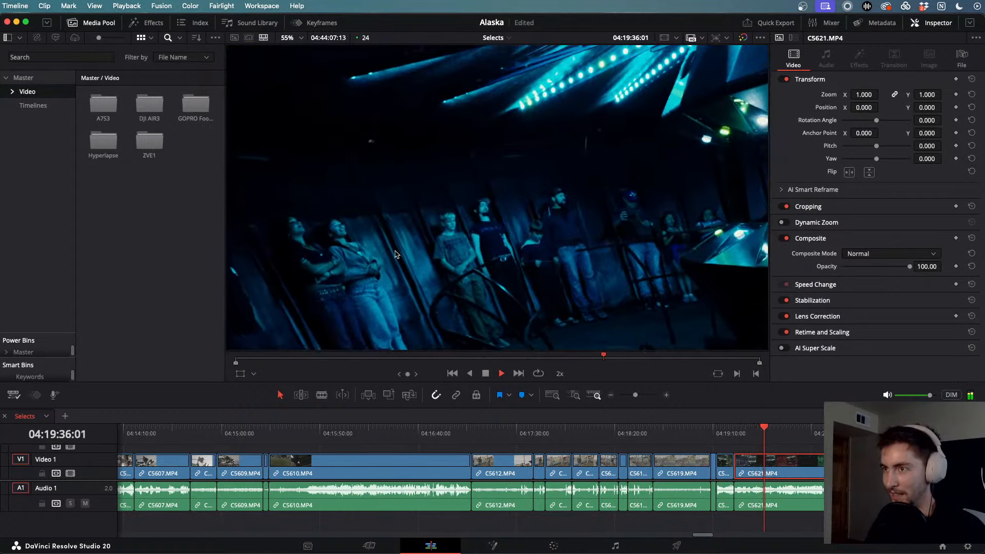
{"action": "key", "text": "k"}
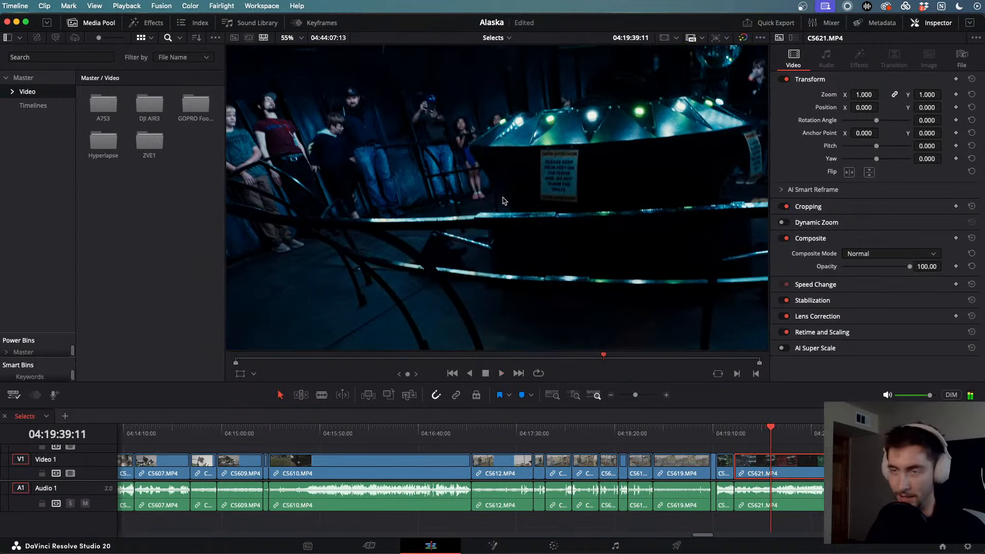
{"action": "key", "text": "l"}
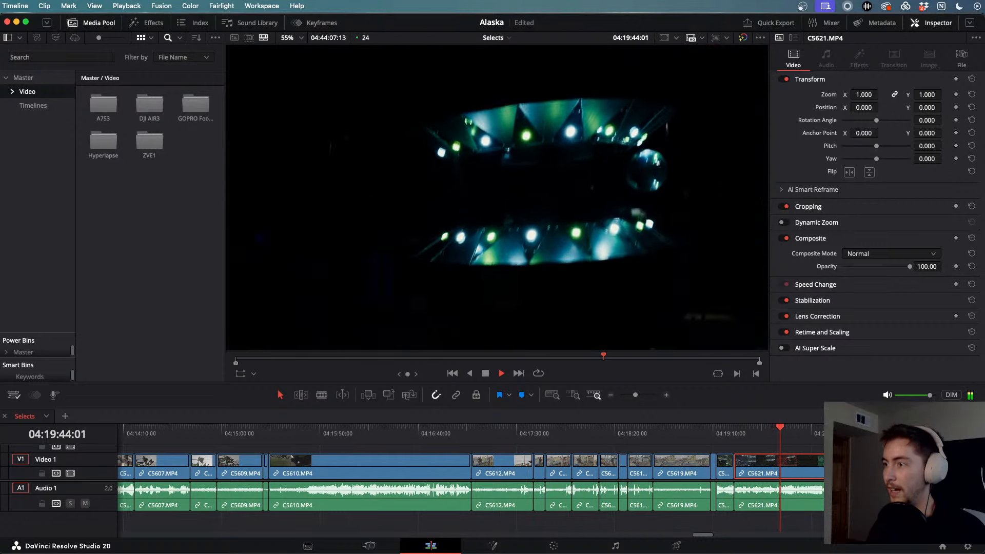
- Review clip C5621, playing it forward, in reverse and at 4x speed
{"action": "left_click", "coordinate": [784, 429]}
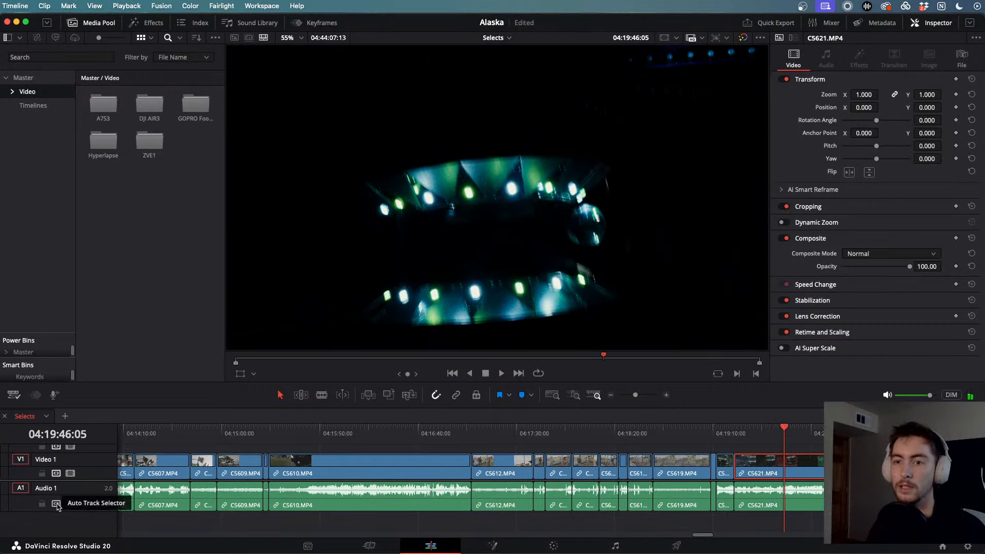
{"action": "left_click_drag", "start_coordinate": [793, 432], "coordinate": [802, 431]}
{"action": "key", "text": "space"}
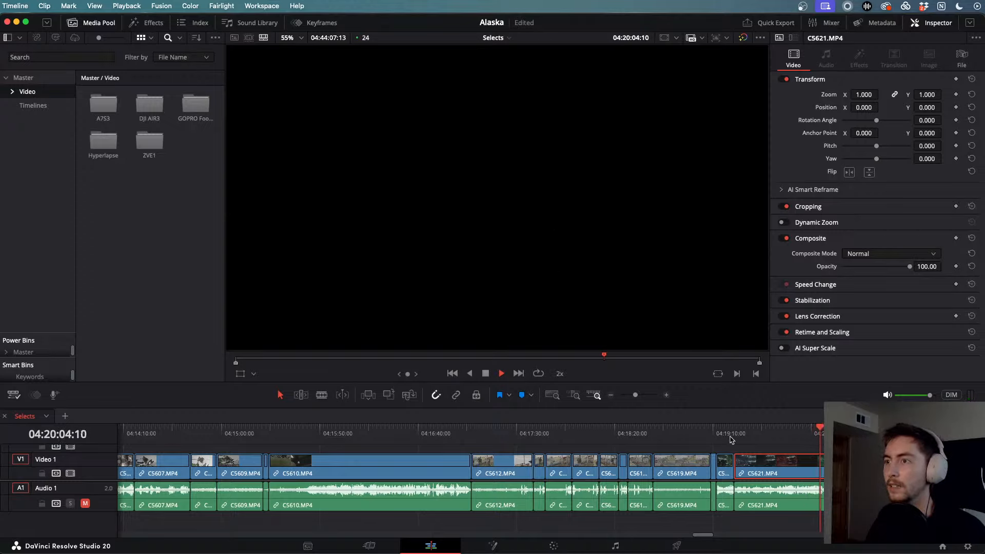
{"action": "key", "text": "j"}
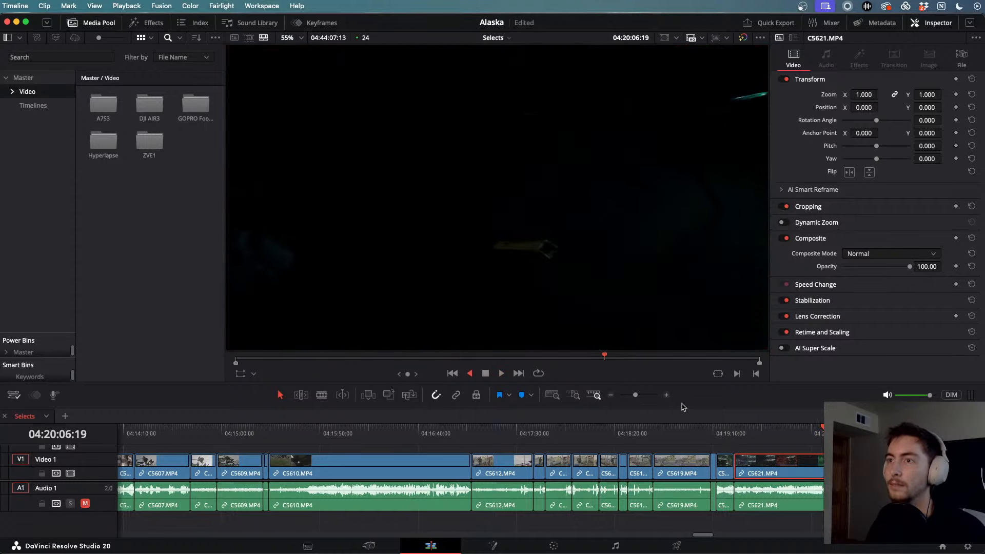
{"action": "key", "text": "l"}
{"action": "key", "text": "l"}
{"action": "key", "text": "l"}
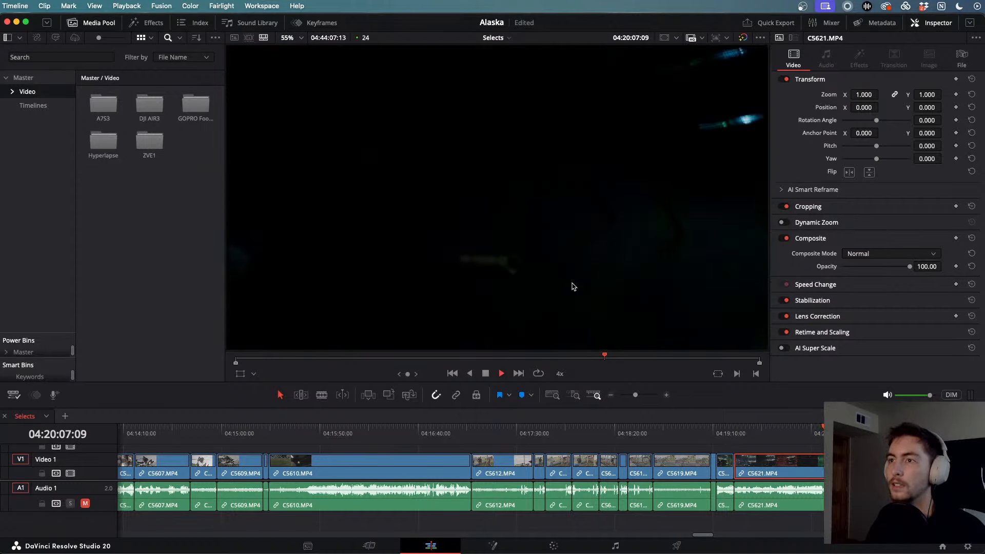
{"action": "key", "text": "space"}
{"action": "key", "text": "space"}
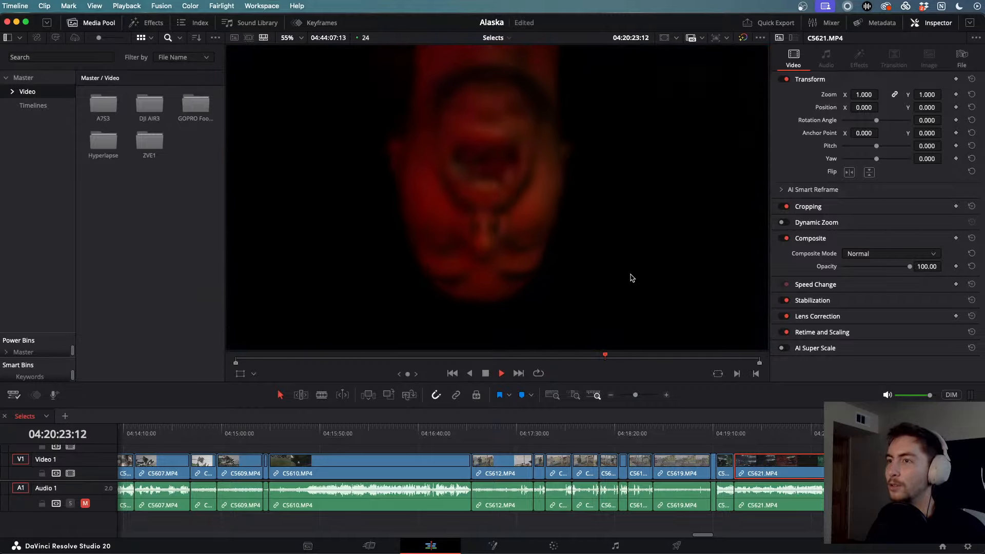
- Reset the viewer zoom to Fit and keep playing on to the C5623 red-lit crowd shot
{"action": "scroll", "coordinate": [717, 330], "scroll_direction": "down", "scroll_amount": 3}
{"action": "scroll", "coordinate": [717, 330], "scroll_direction": "down", "scroll_amount": 4}
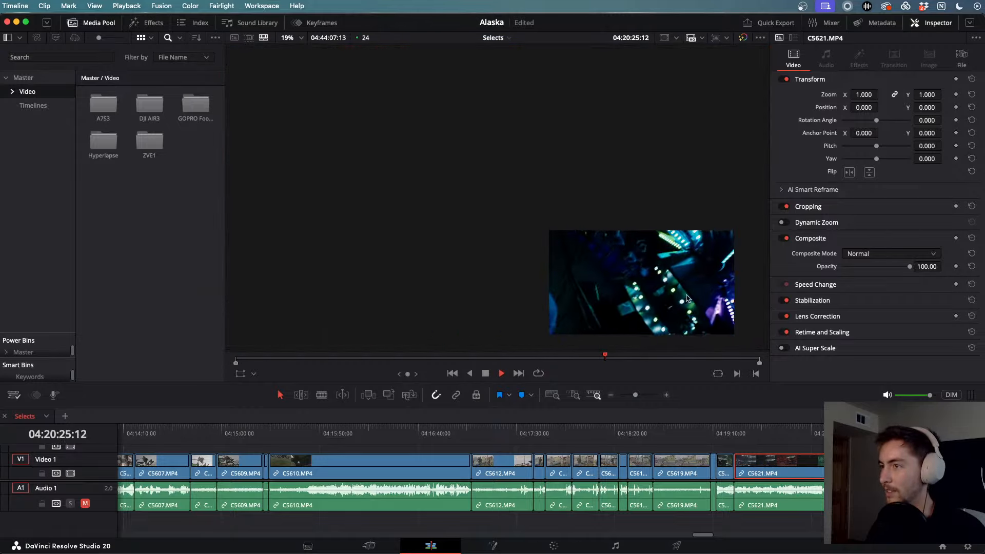
{"action": "left_click", "coordinate": [300, 39]}
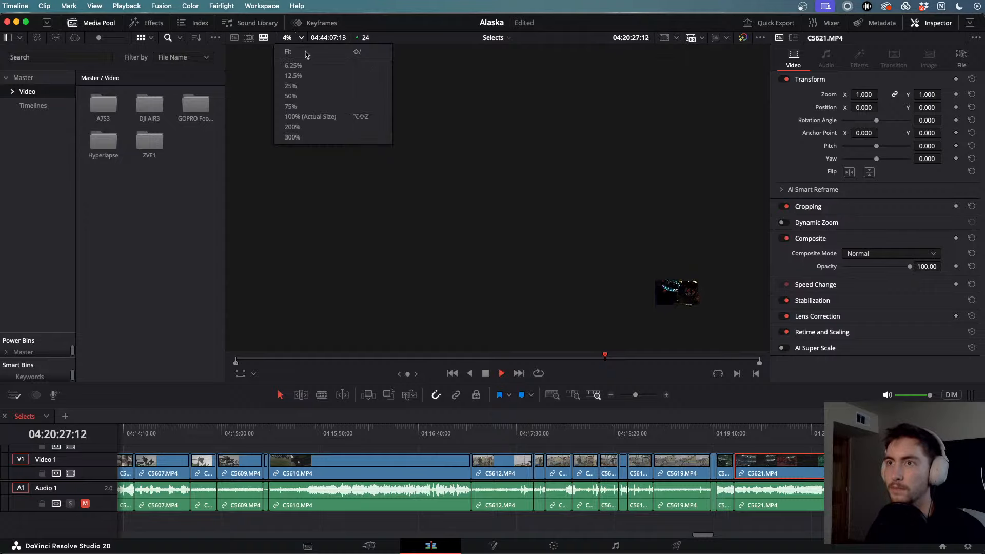
{"action": "left_click", "coordinate": [308, 113]}
{"action": "key", "text": "l"}
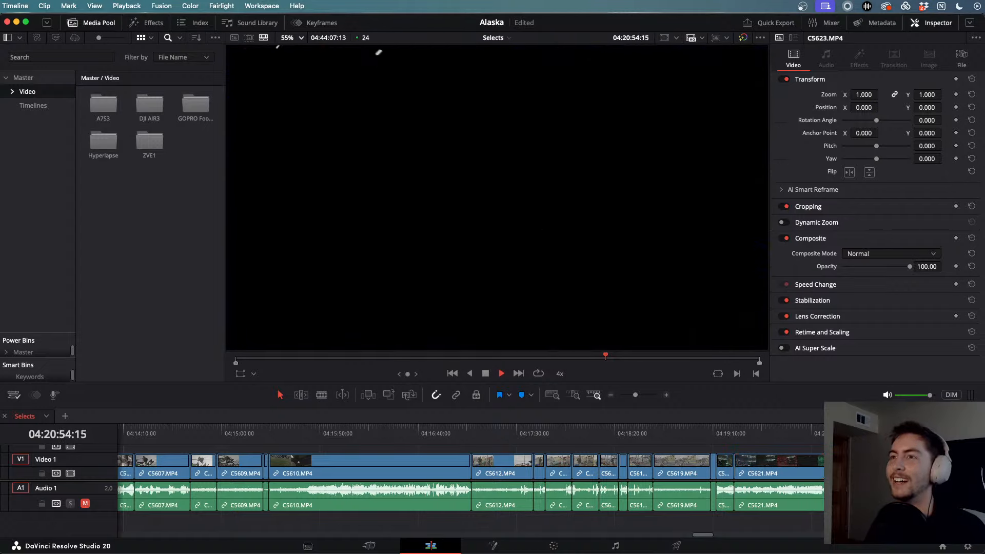
{"action": "key", "text": "space"}
{"action": "key", "text": "space"}
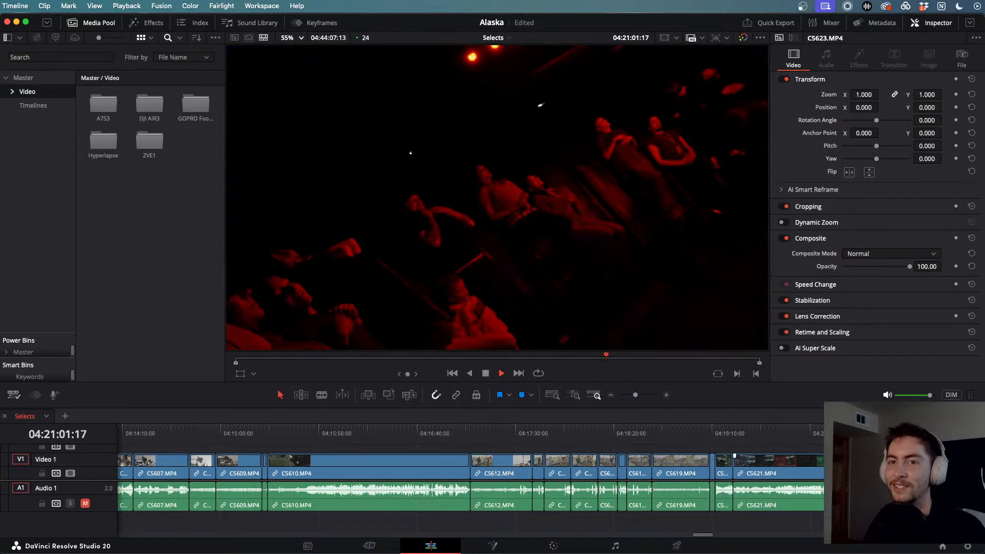
{"action": "scroll", "coordinate": [706, 444], "scroll_direction": "right", "scroll_amount": 5}
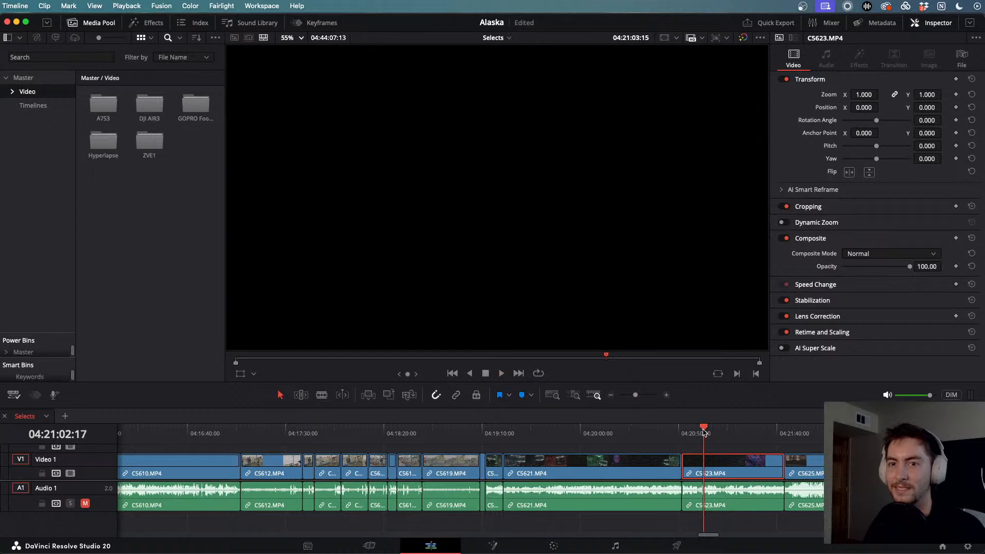
{"action": "left_click_drag", "start_coordinate": [725, 432], "coordinate": [832, 432]}
{"action": "key", "text": "space"}
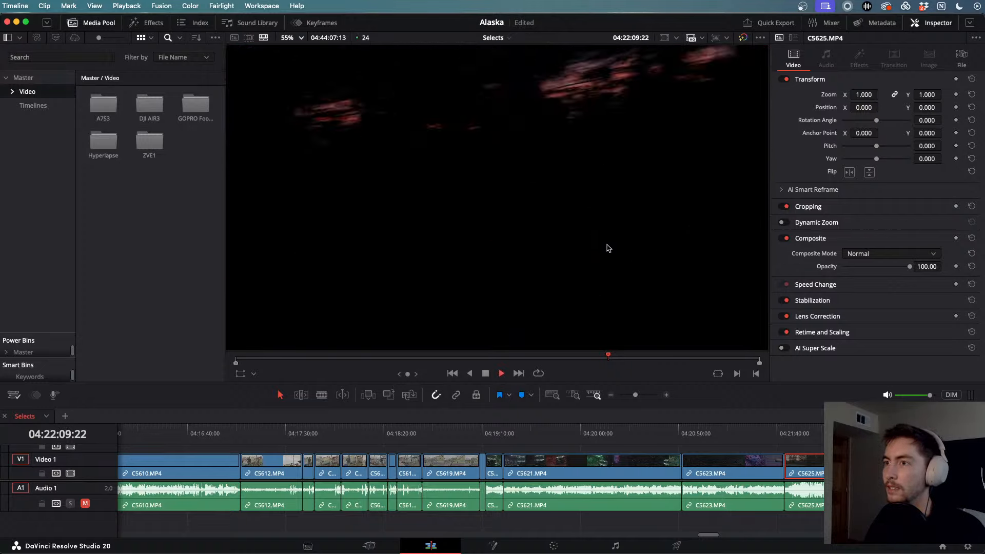
{"action": "key", "text": "l"}
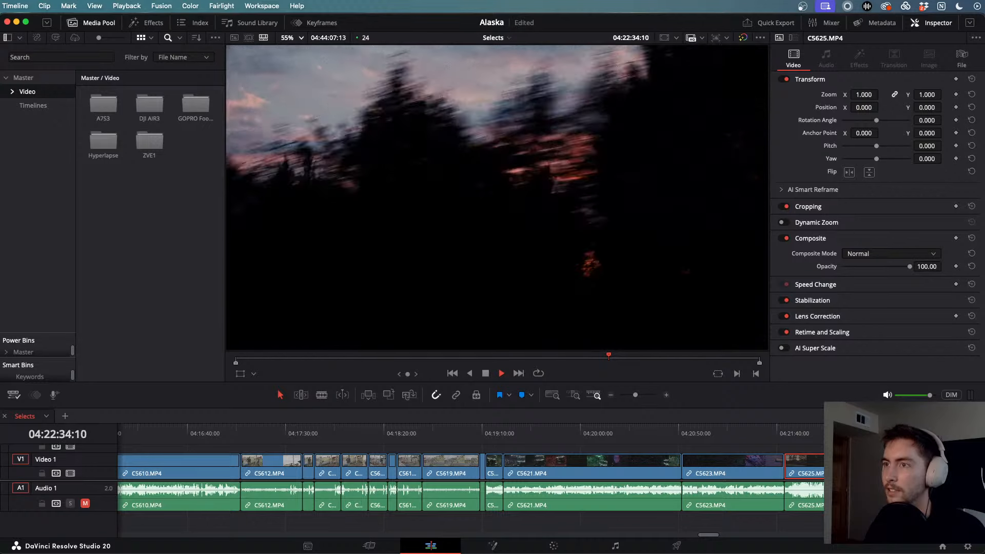
{"action": "key", "text": "space"}
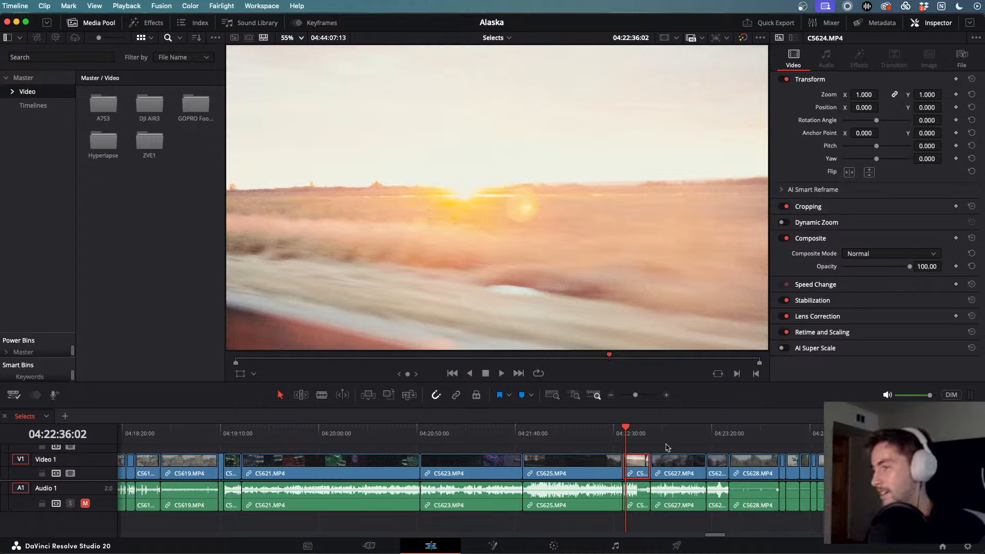
{"action": "left_click_drag", "start_coordinate": [662, 440], "coordinate": [674, 440]}
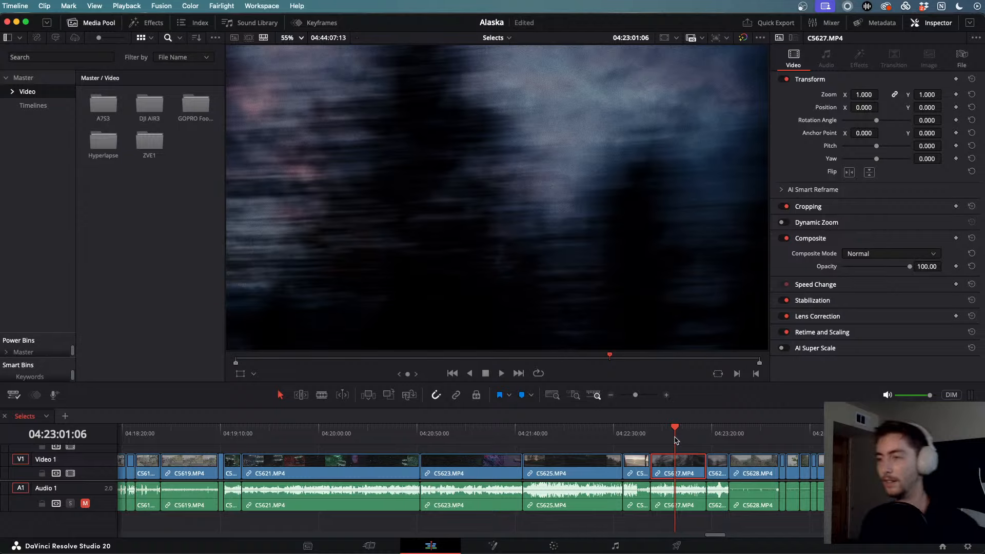
{"action": "key", "text": "space"}
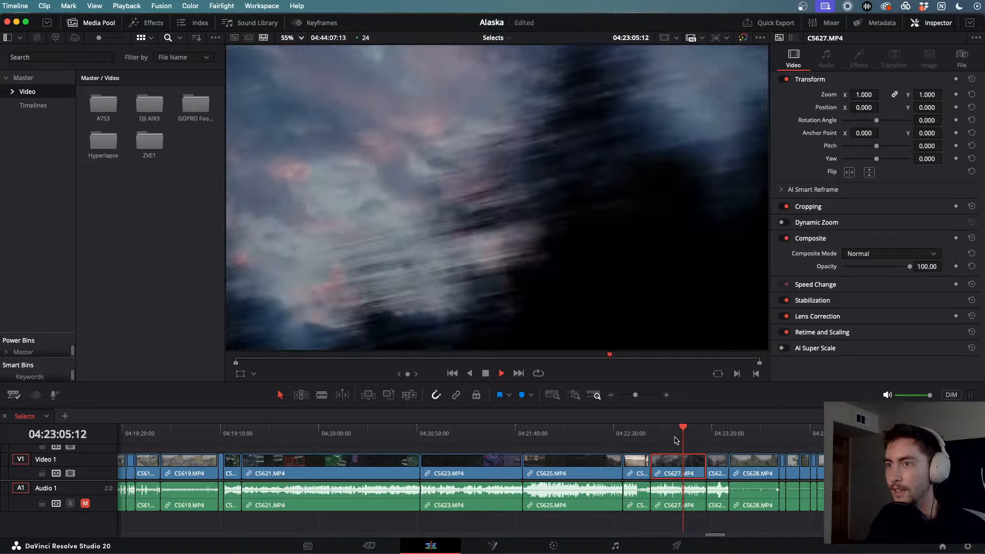
{"action": "key", "text": "space"}
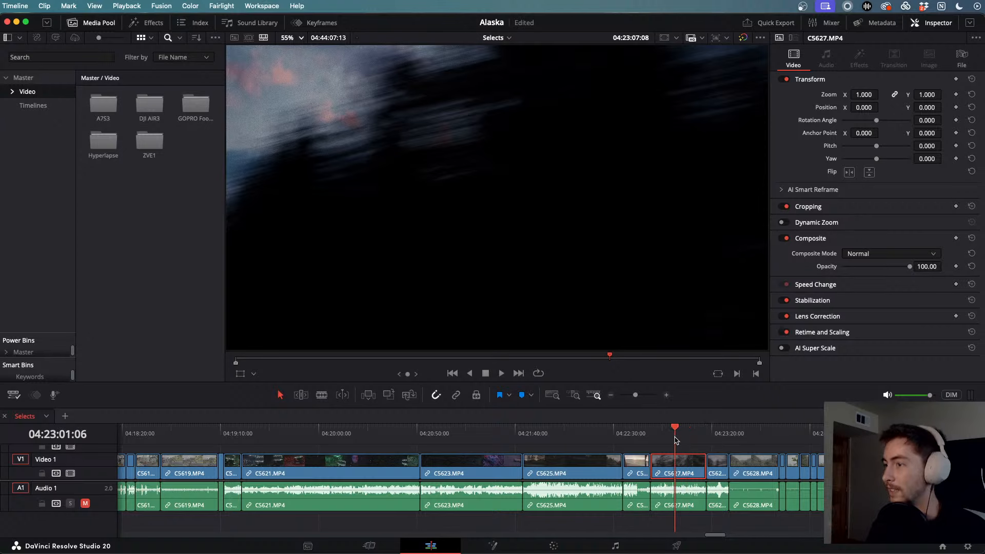
{"action": "left_click_drag", "start_coordinate": [675, 440], "coordinate": [819, 444]}
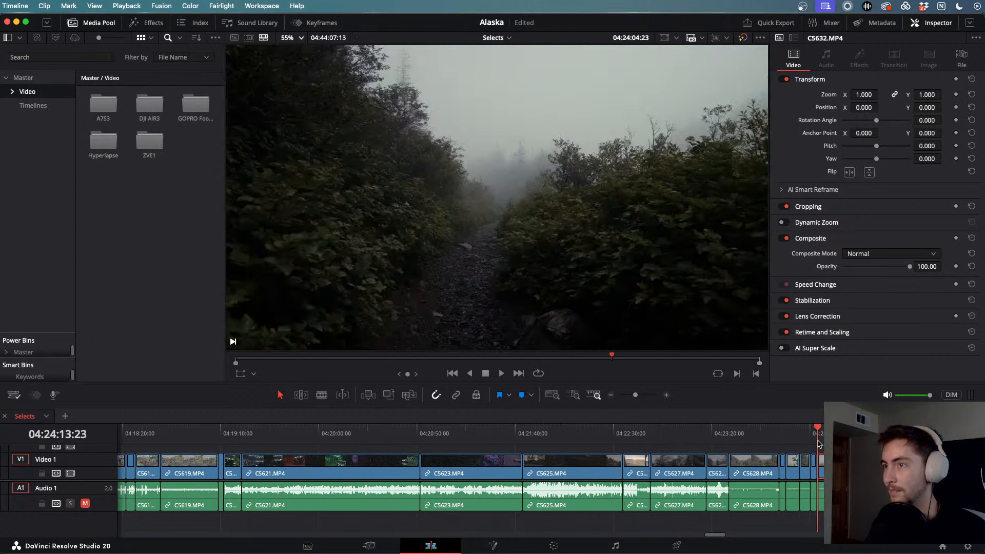
{"action": "scroll", "coordinate": [819, 444], "scroll_direction": "right", "scroll_amount": 4}
{"action": "scroll", "coordinate": [663, 444], "scroll_direction": "down", "scroll_amount": 3}
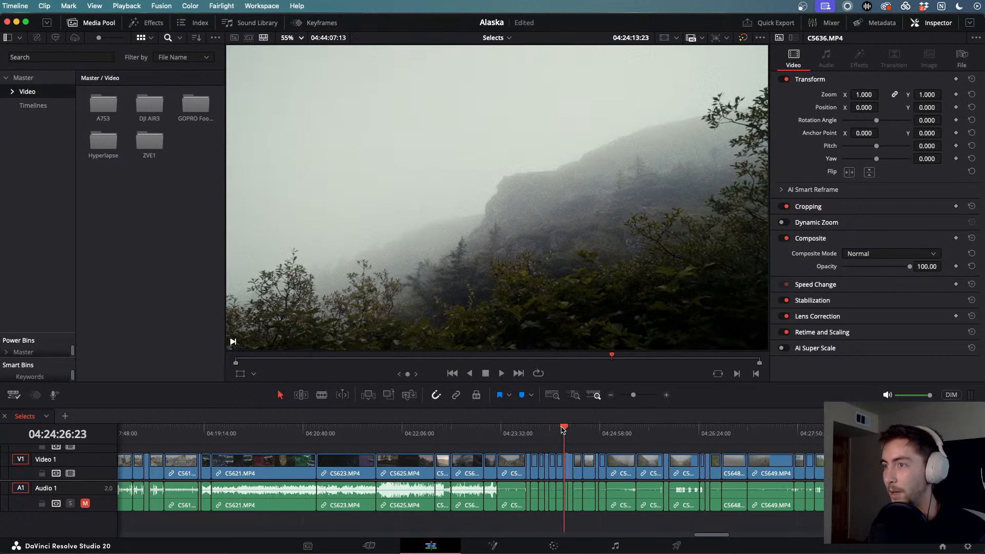
{"action": "left_click_drag", "start_coordinate": [563, 430], "coordinate": [601, 435]}
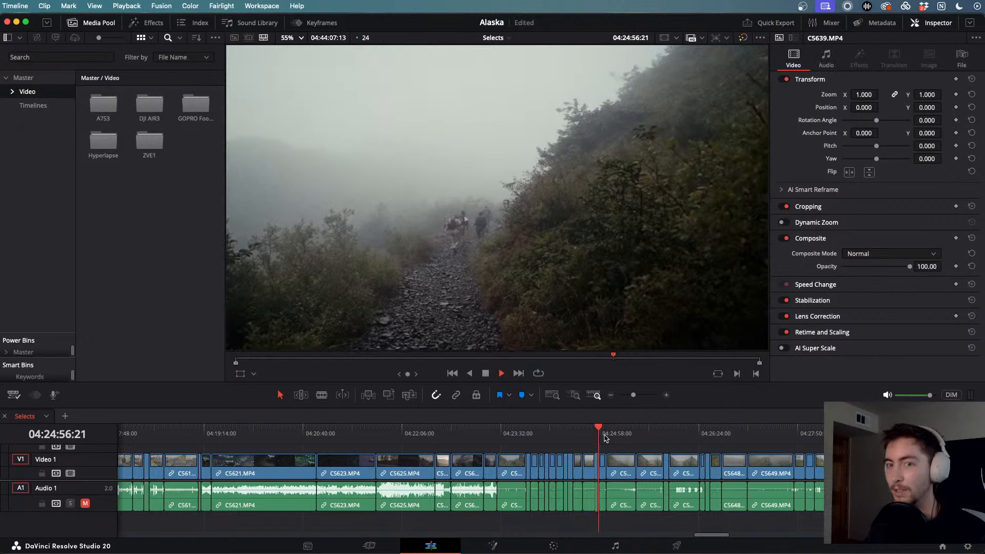
{"action": "scroll", "coordinate": [605, 437], "scroll_direction": "up", "scroll_amount": 4}
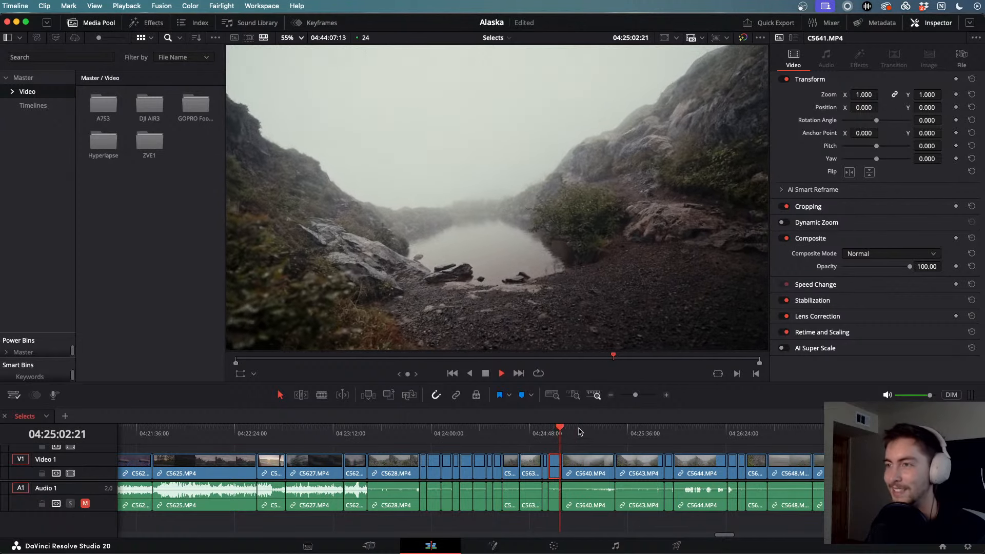
{"action": "left_click", "coordinate": [580, 433]}
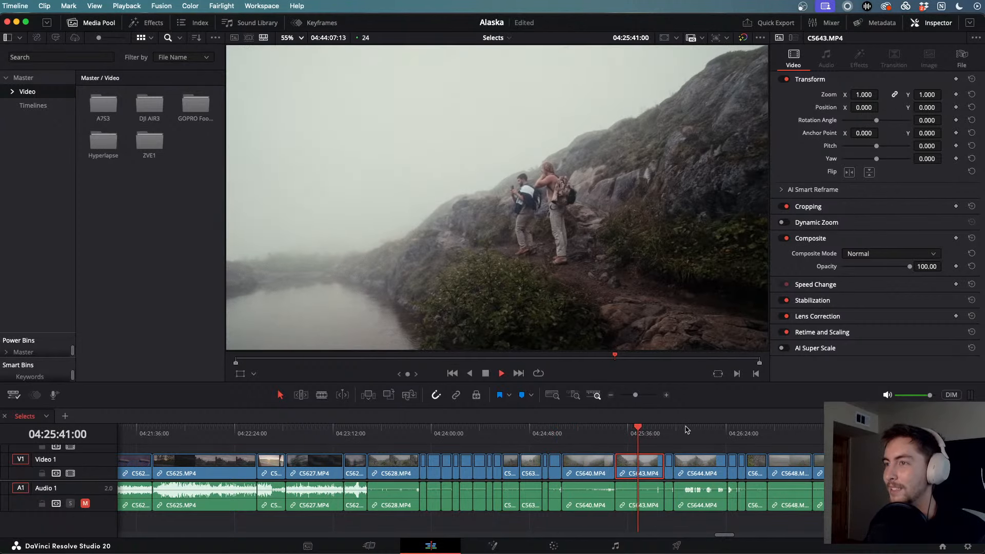
{"action": "left_click", "coordinate": [687, 433]}
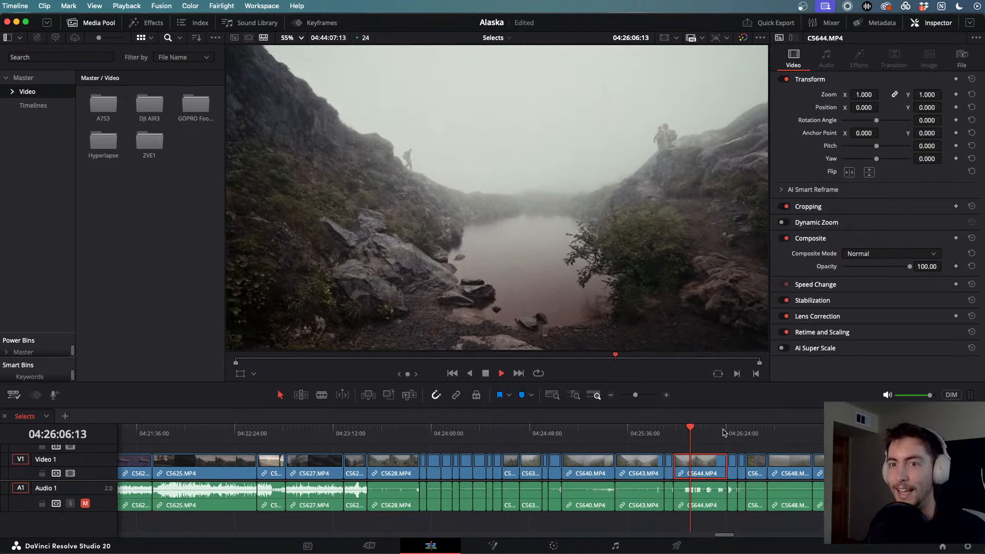
{"action": "left_click", "coordinate": [727, 432]}
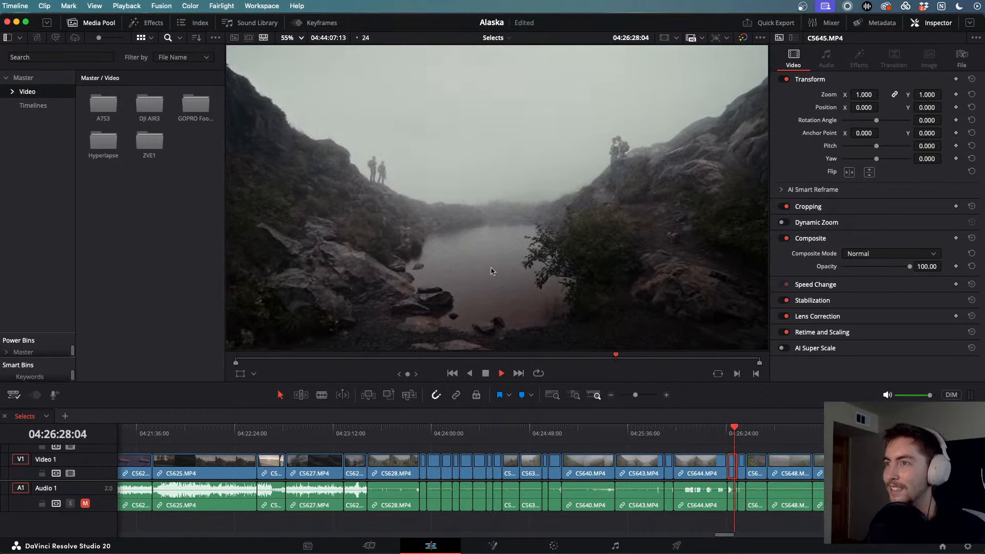
{"action": "key", "text": "j"}
{"action": "key", "text": "j"}
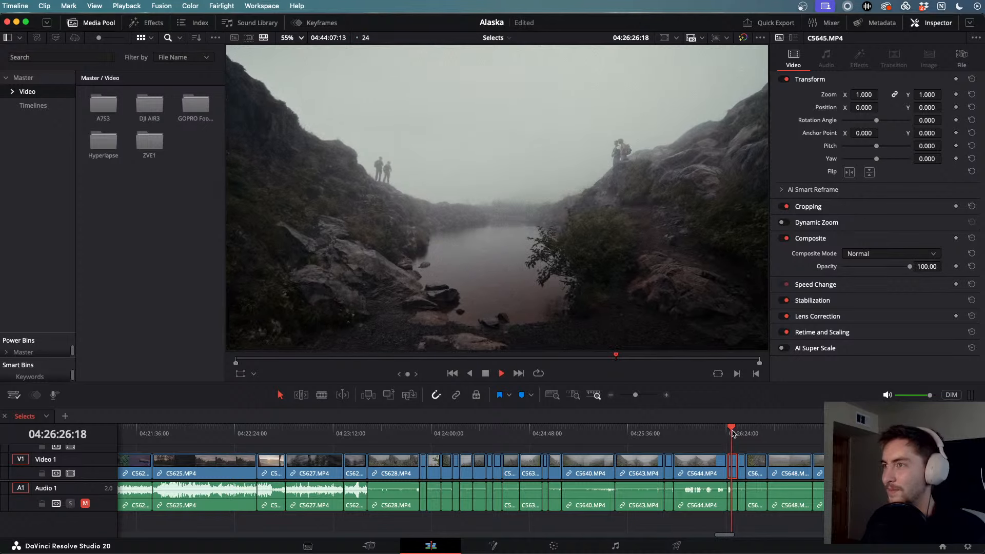
{"action": "left_click_drag", "start_coordinate": [740, 437], "coordinate": [831, 440]}
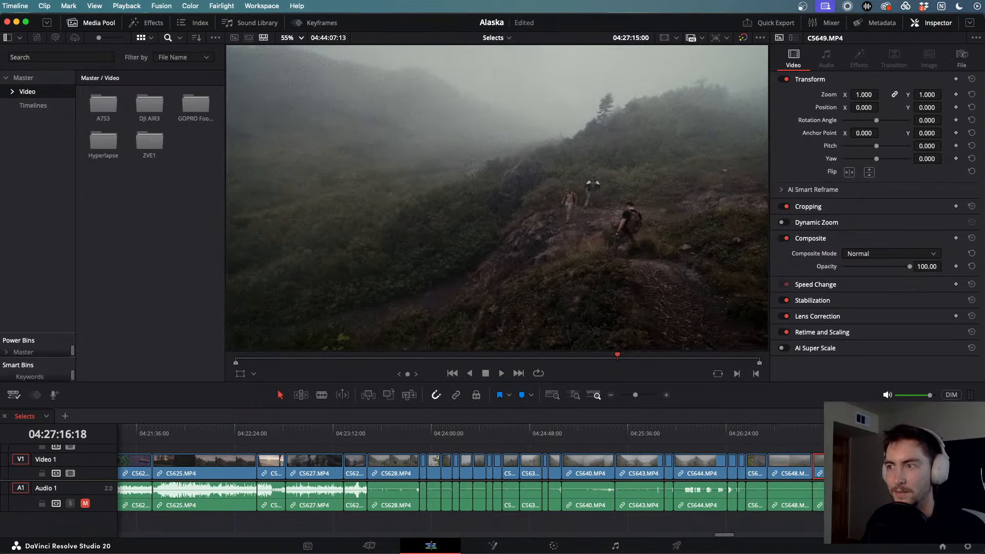
{"action": "key", "text": "space"}
{"action": "scroll", "coordinate": [832, 440], "scroll_direction": "down", "scroll_amount": 1}
- Zoom the timeline out and scrub back to the Puschs39599 salmon clip around 02:46:49
{"action": "scroll", "coordinate": [606, 433], "scroll_direction": "down", "scroll_amount": 3}
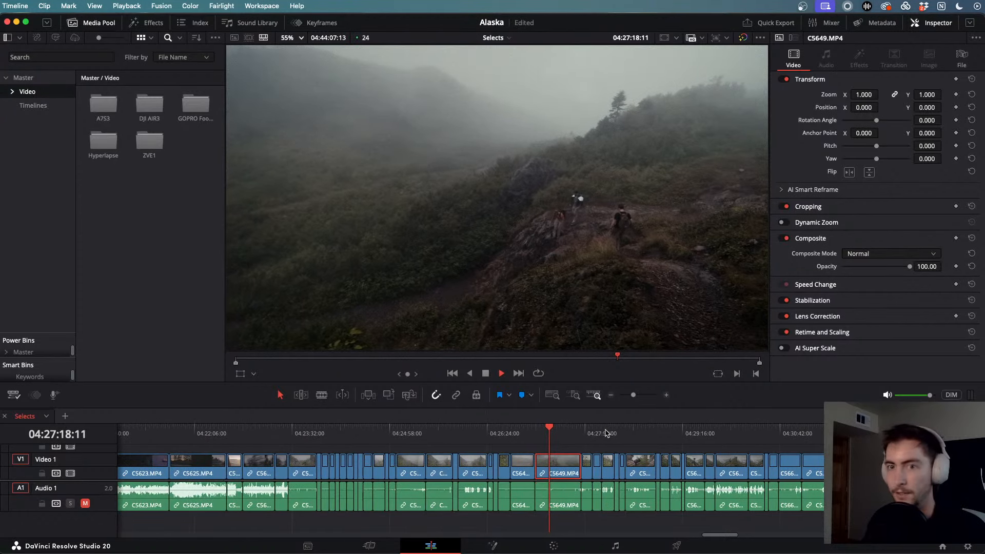
{"action": "left_click_drag", "start_coordinate": [551, 433], "coordinate": [667, 447]}
{"action": "key", "text": "space"}
{"action": "scroll", "coordinate": [666, 447], "scroll_direction": "down", "scroll_amount": 10}
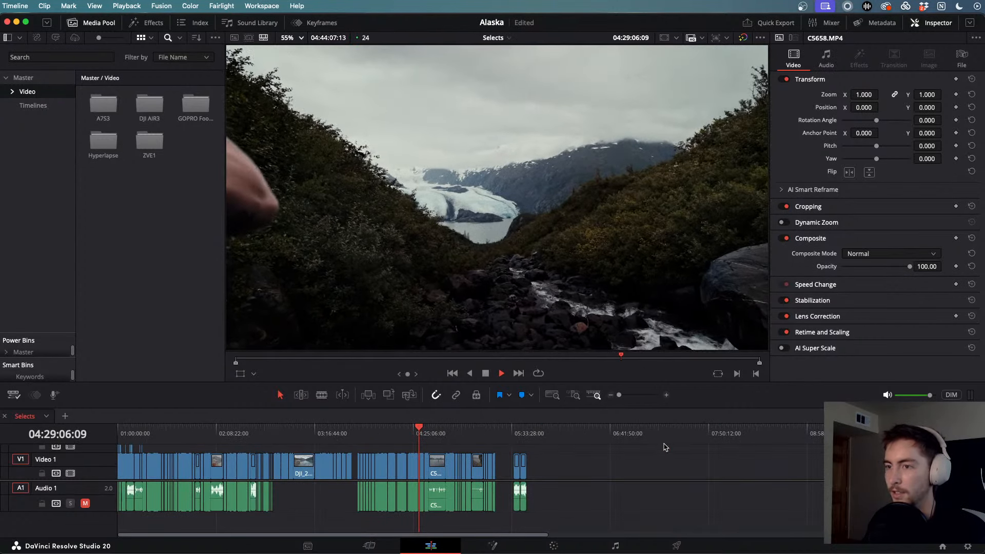
{"action": "left_click_drag", "start_coordinate": [378, 436], "coordinate": [272, 432]}
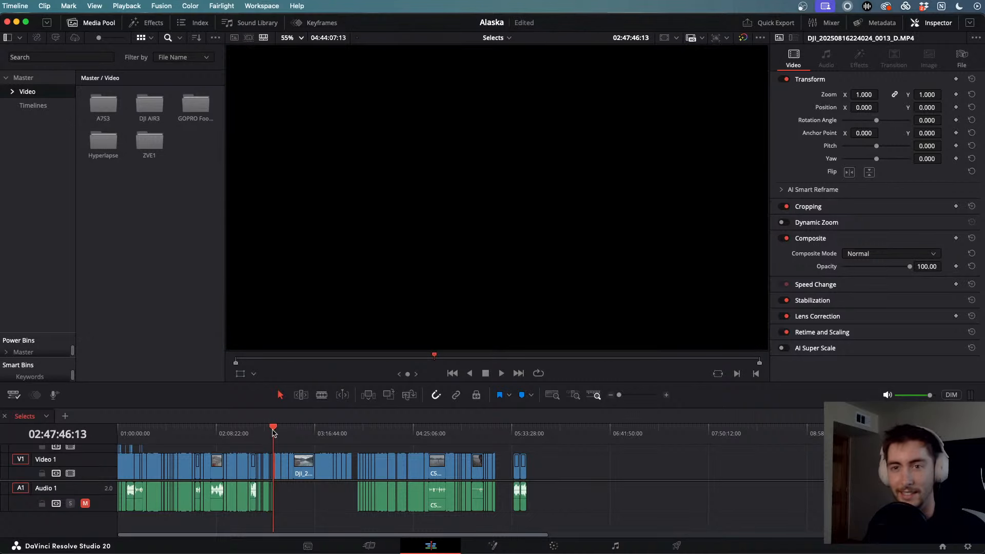
{"action": "scroll", "coordinate": [273, 433], "scroll_direction": "up", "scroll_amount": 10}
{"action": "left_click_drag", "start_coordinate": [499, 435], "coordinate": [378, 435]}
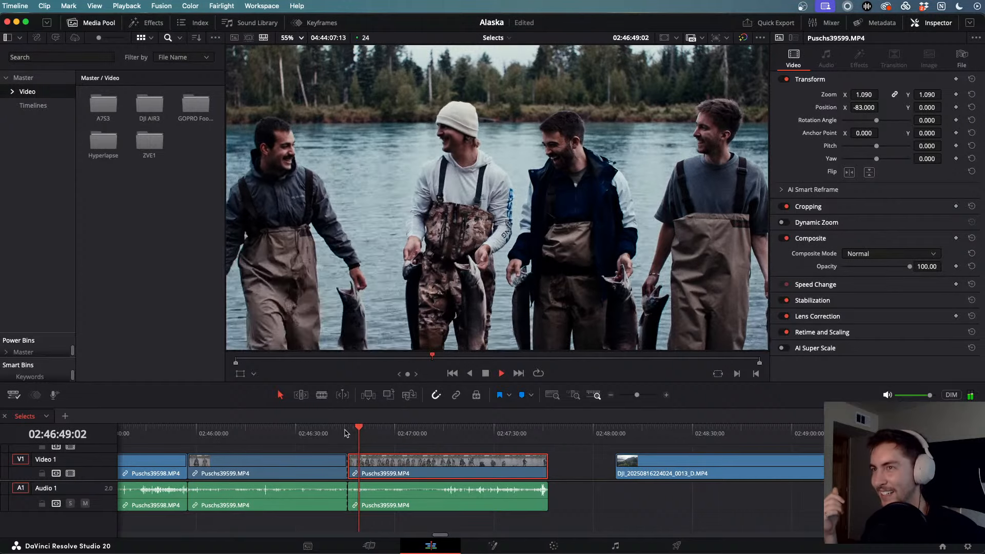
- Play the Puschs39599 salmon clip backwards and forwards, then select it
{"action": "key", "text": "j"}
{"action": "key", "text": "j"}
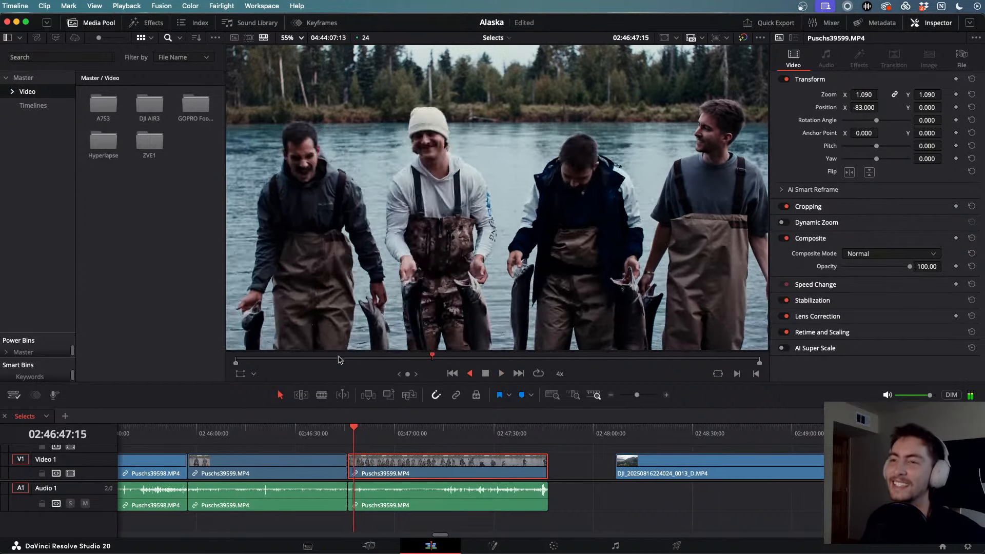
{"action": "key", "text": "k"}
{"action": "key", "text": "l"}
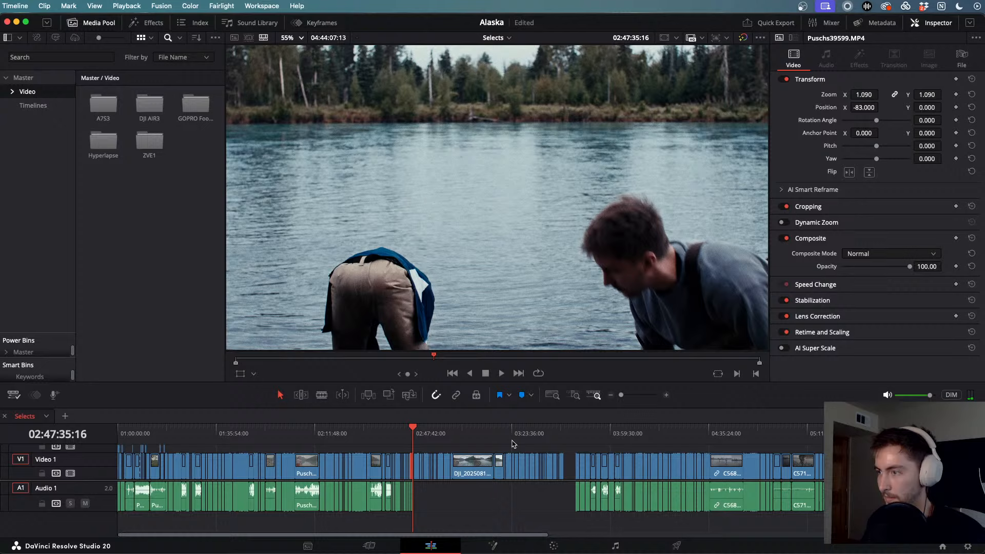
{"action": "scroll", "coordinate": [512, 444], "scroll_direction": "right", "scroll_amount": 1}
{"action": "left_click_drag", "start_coordinate": [640, 440], "coordinate": [403, 453]}
{"action": "scroll", "coordinate": [403, 453], "scroll_direction": "up", "scroll_amount": 10}
{"action": "left_click", "coordinate": [636, 457]}
- Replay the salmon clip, rewinding at 4x twice to rewatch a moment, then stop
{"action": "key", "text": "space"}
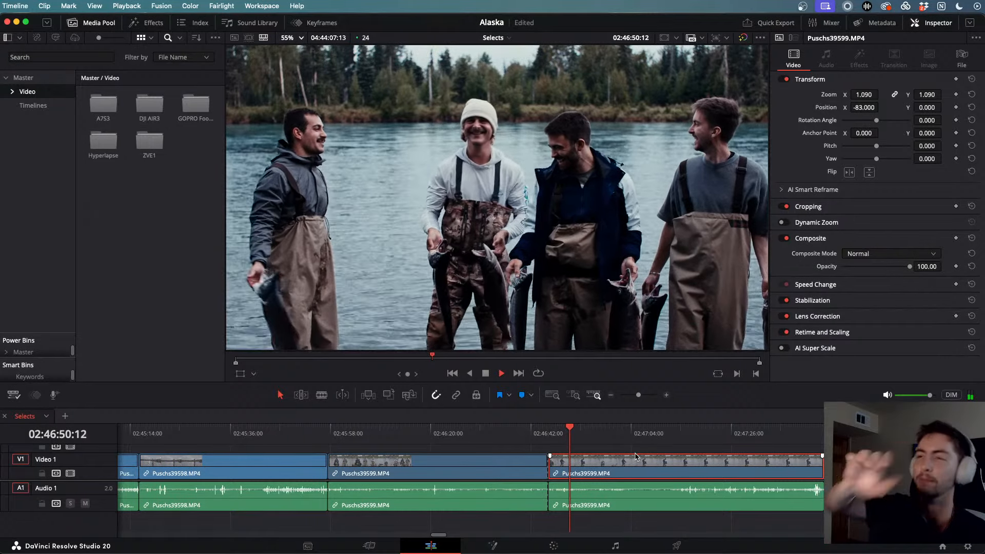
{"action": "key", "text": "j"}
{"action": "key", "text": "j"}
{"action": "key", "text": "j"}
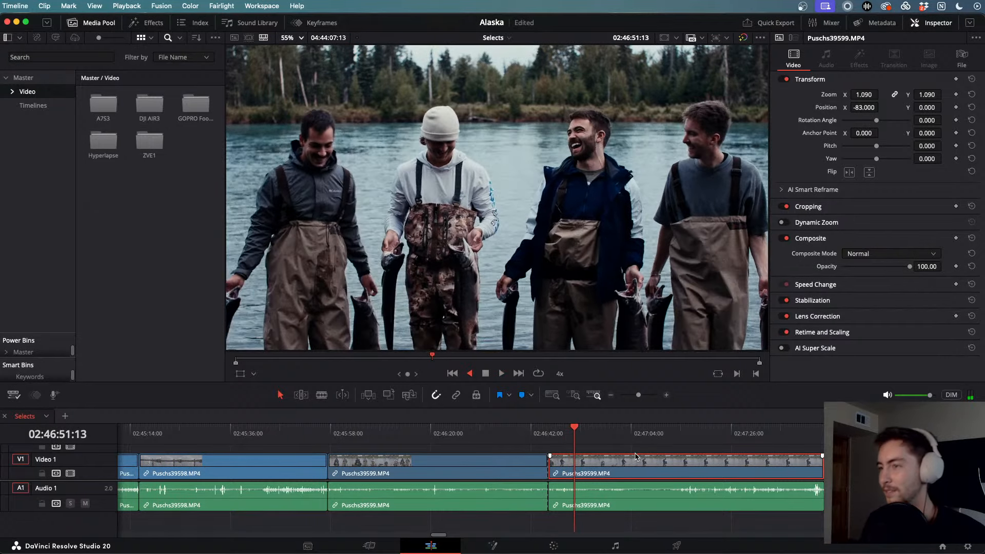
{"action": "key", "text": "l"}
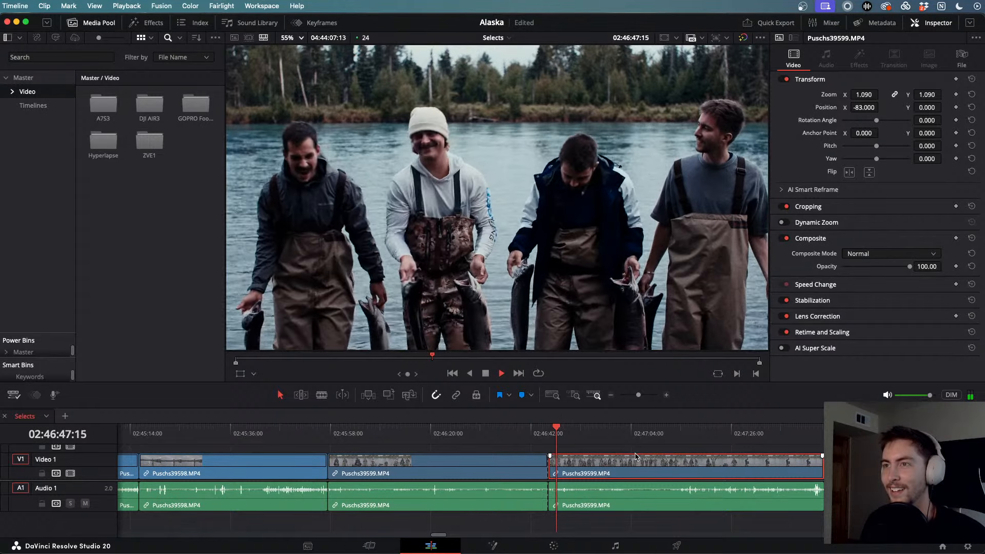
{"action": "key", "text": "j"}
{"action": "key", "text": "j"}
{"action": "key", "text": "j"}
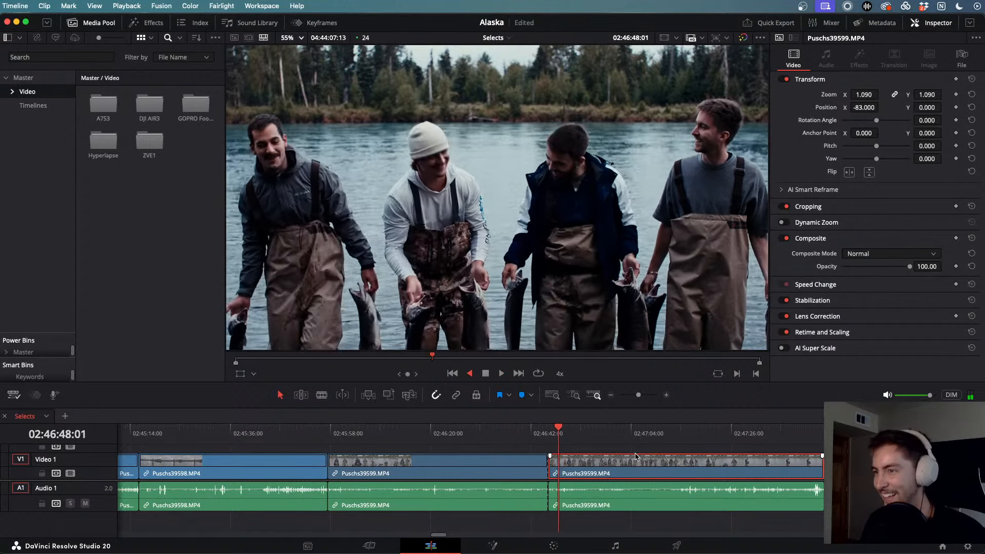
{"action": "key", "text": "l"}
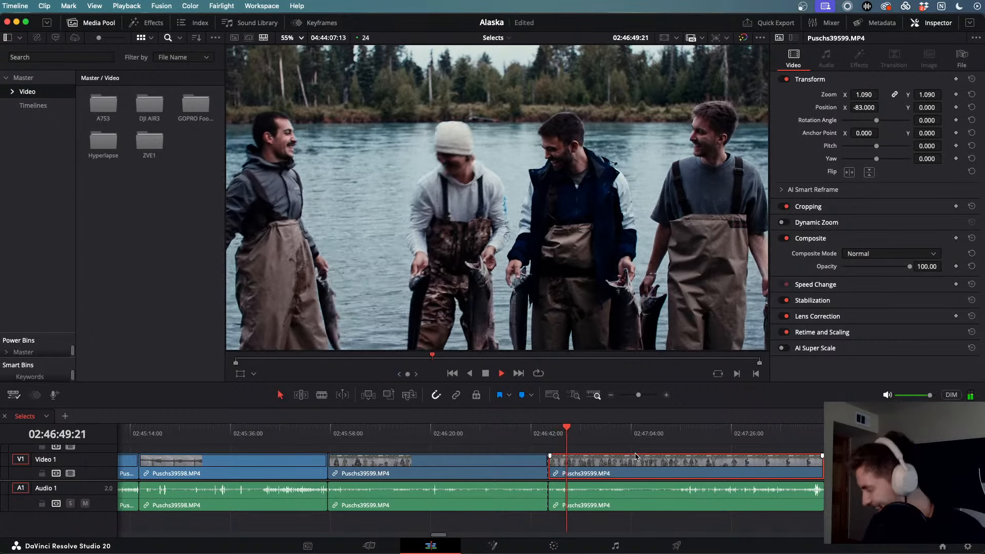
{"action": "key", "text": "space"}
- Zoom the timeline out and scrub back to the Puschs39521 meadow shot at 01:57:51
{"action": "key", "text": "super+minus"}
{"action": "key", "text": "super+minus"}
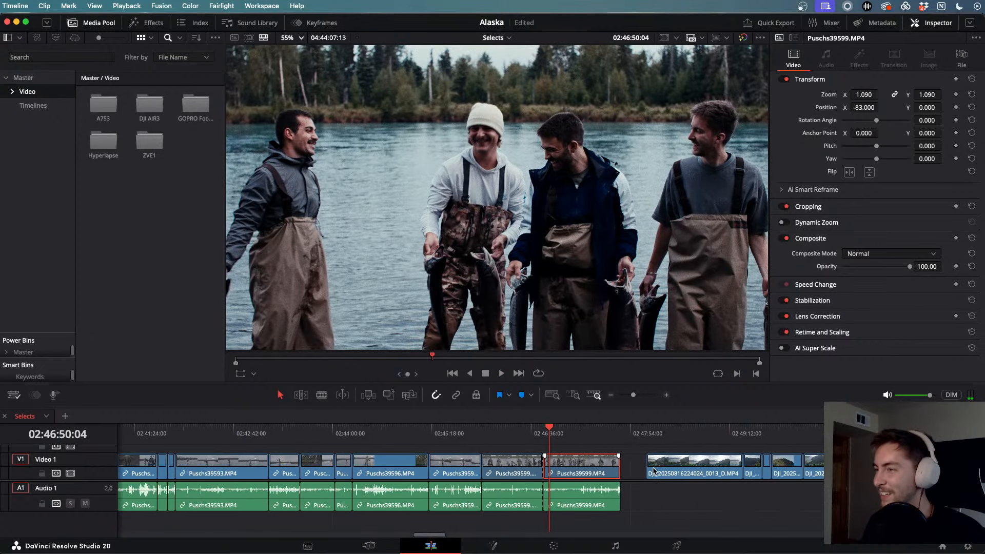
{"action": "key", "text": "super+minus"}
{"action": "key", "text": "super+minus"}
{"action": "key", "text": "super+minus"}
{"action": "key", "text": "super+minus"}
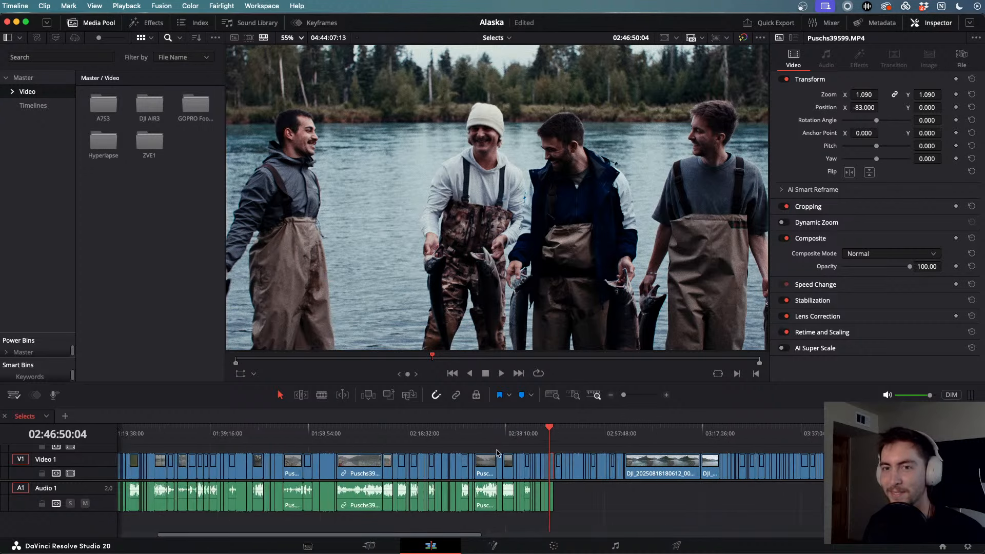
{"action": "left_click_drag", "start_coordinate": [374, 432], "coordinate": [202, 430]}
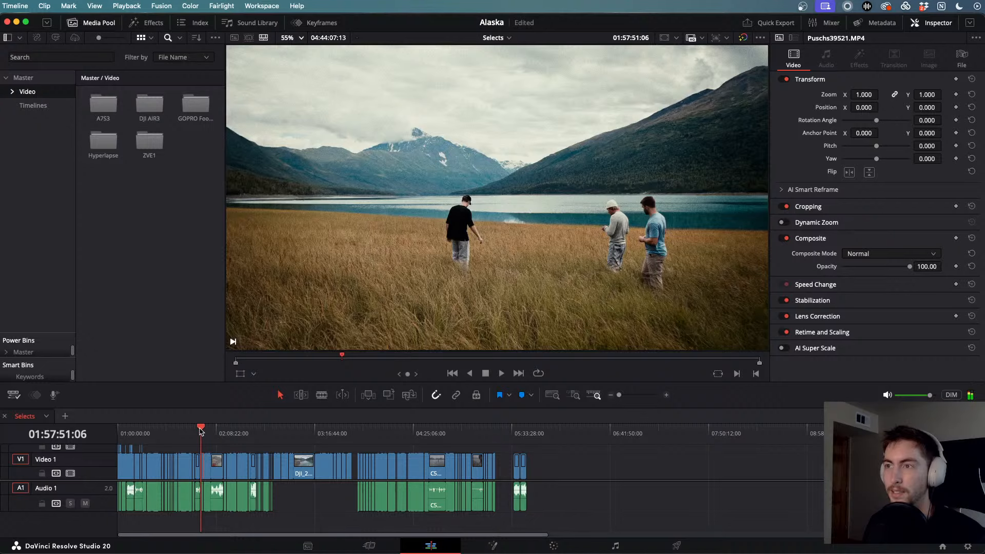
{"action": "scroll", "coordinate": [201, 431], "scroll_direction": "up", "scroll_amount": 10}
- Scrub through the earlier clips to the Puschs39563 shirtless-man-with-axe shot around 02:25
{"action": "scroll", "coordinate": [451, 445], "scroll_direction": "down", "scroll_amount": 1}
{"action": "scroll", "coordinate": [451, 445], "scroll_direction": "down", "scroll_amount": 5}
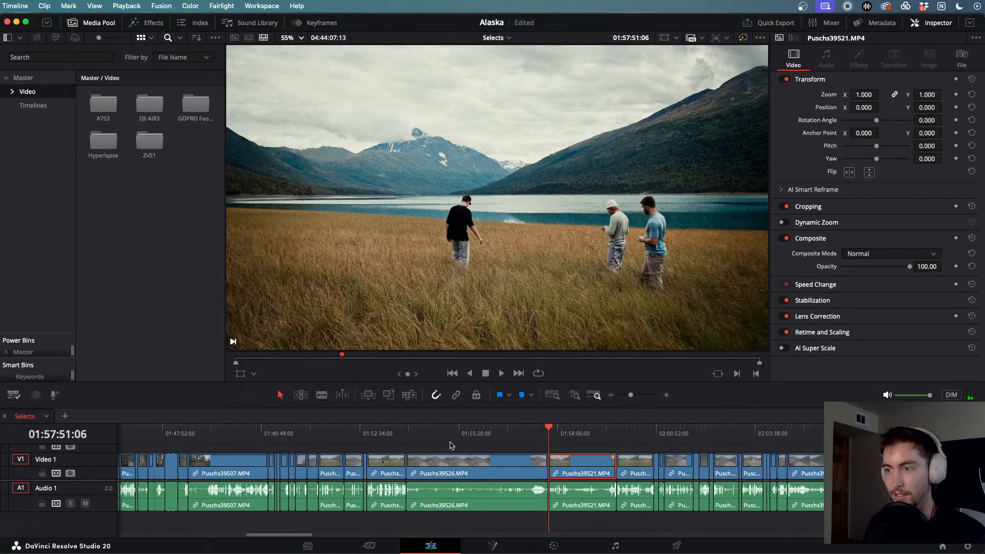
{"action": "left_click_drag", "start_coordinate": [542, 436], "coordinate": [762, 448]}
{"action": "key", "text": "space"}
{"action": "scroll", "coordinate": [761, 448], "scroll_direction": "up", "scroll_amount": 5}
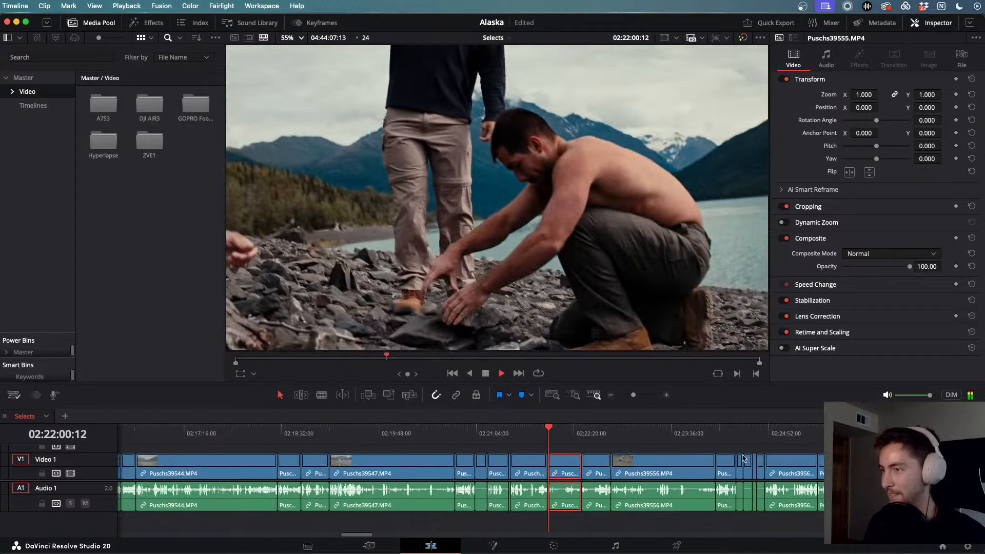
{"action": "left_click_drag", "start_coordinate": [561, 439], "coordinate": [636, 430]}
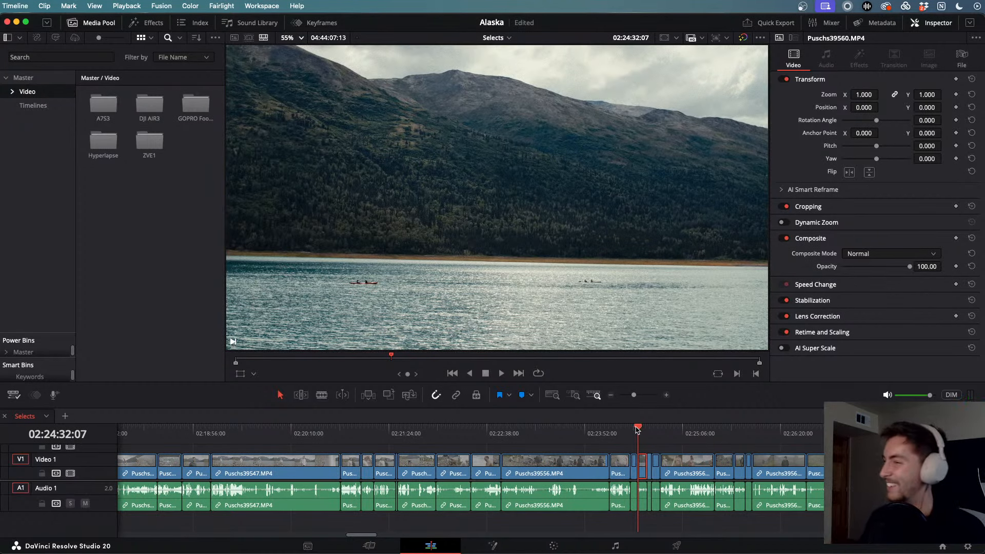
{"action": "left_click_drag", "start_coordinate": [636, 429], "coordinate": [706, 432]}
- Play the axe clip, rewind to rewatch it, stop, and switch to the Color page
{"action": "key", "text": "space"}
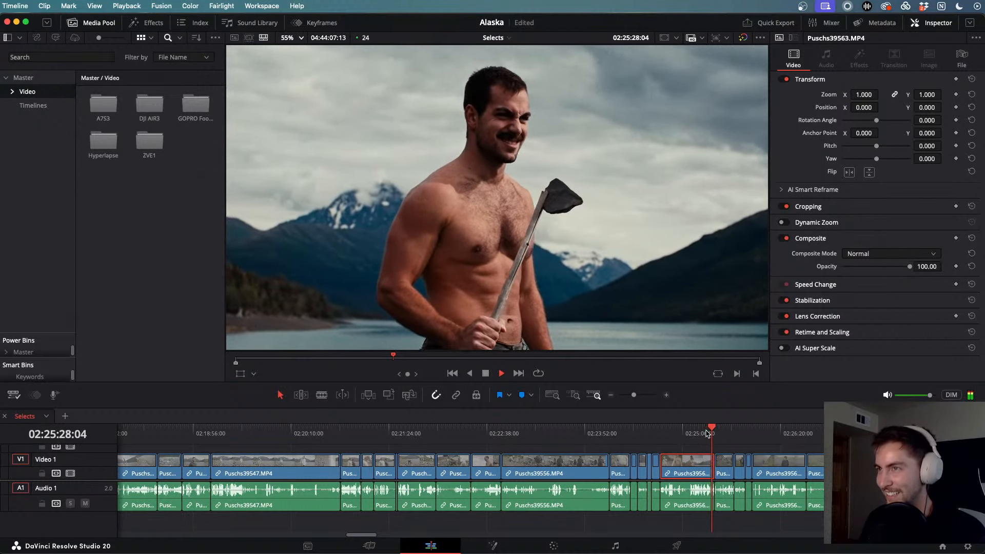
{"action": "key", "text": "j"}
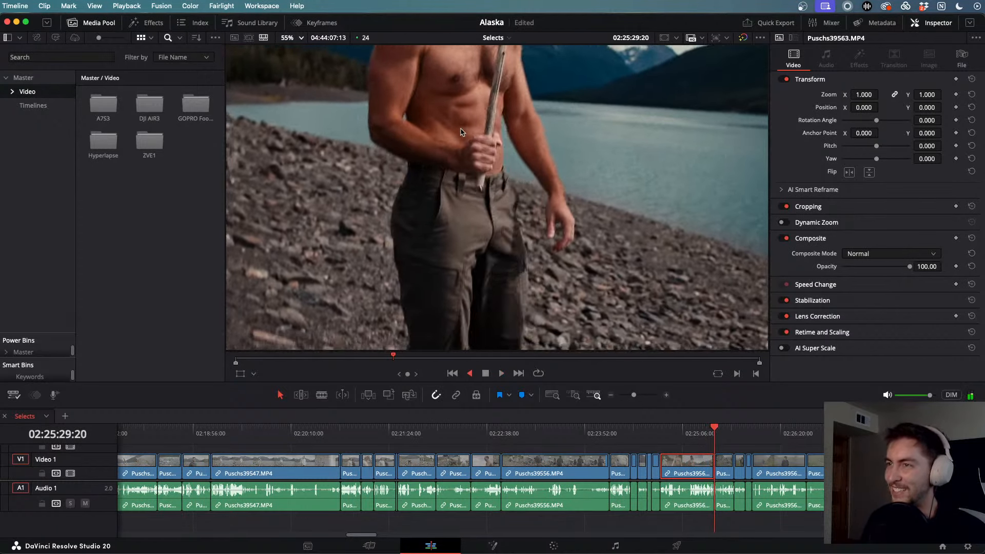
{"action": "key", "text": "j"}
{"action": "key", "text": "l"}
{"action": "key", "text": "k"}
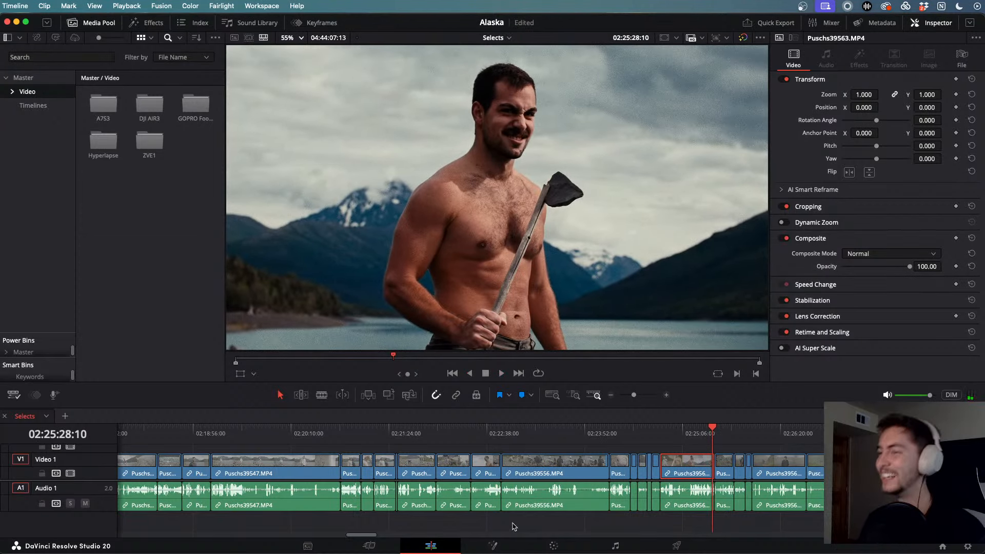
{"action": "left_click", "coordinate": [554, 546]}
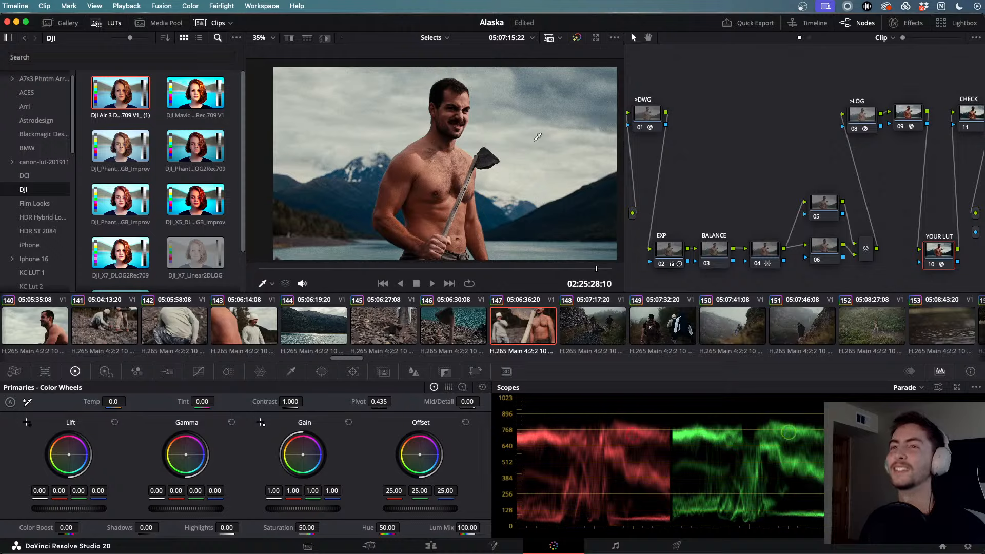
- Turn off the viewer overlay and show the saved Gallery stills
{"action": "scroll", "coordinate": [35, 124], "scroll_direction": "up", "scroll_amount": 1}
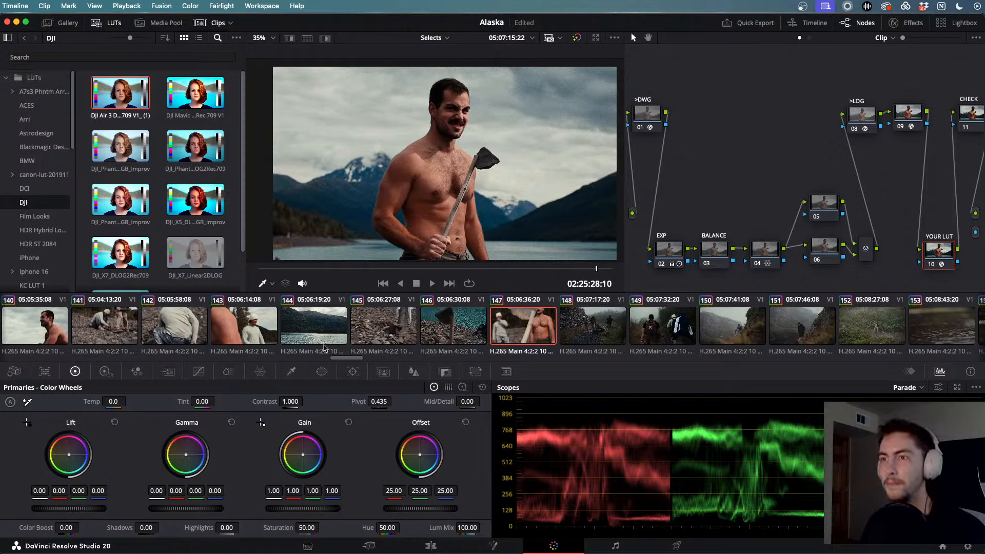
{"action": "left_click", "coordinate": [272, 284]}
{"action": "left_click", "coordinate": [277, 299]}
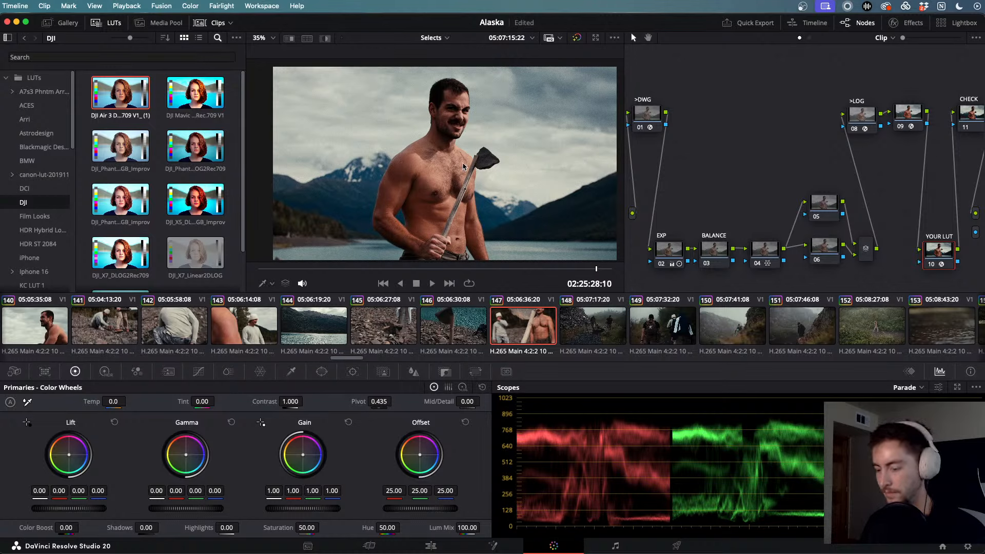
{"action": "left_click", "coordinate": [48, 23]}
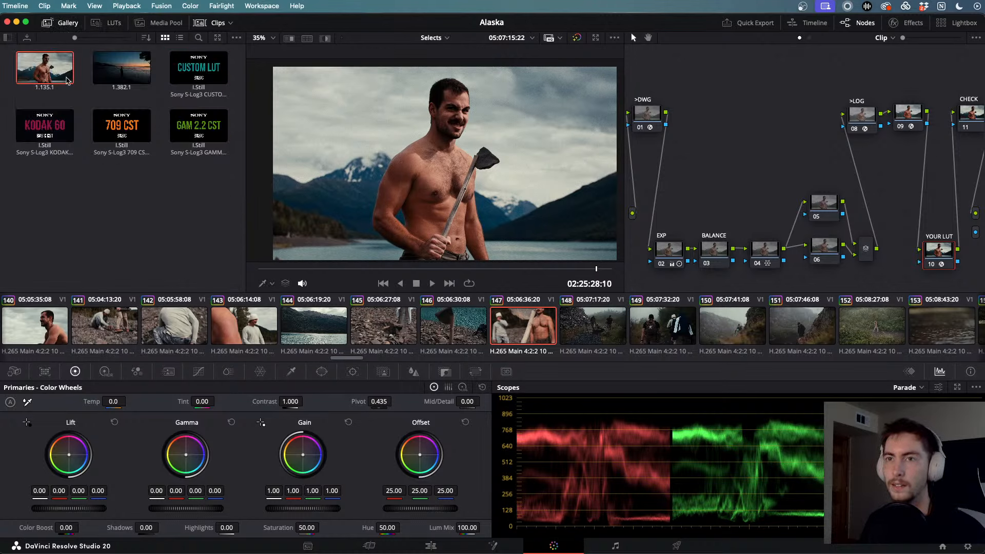
- Export the first gallery still to the Desktop as a JPEG with a custom 'caveman' file name
{"action": "right_click", "coordinate": [50, 82]}
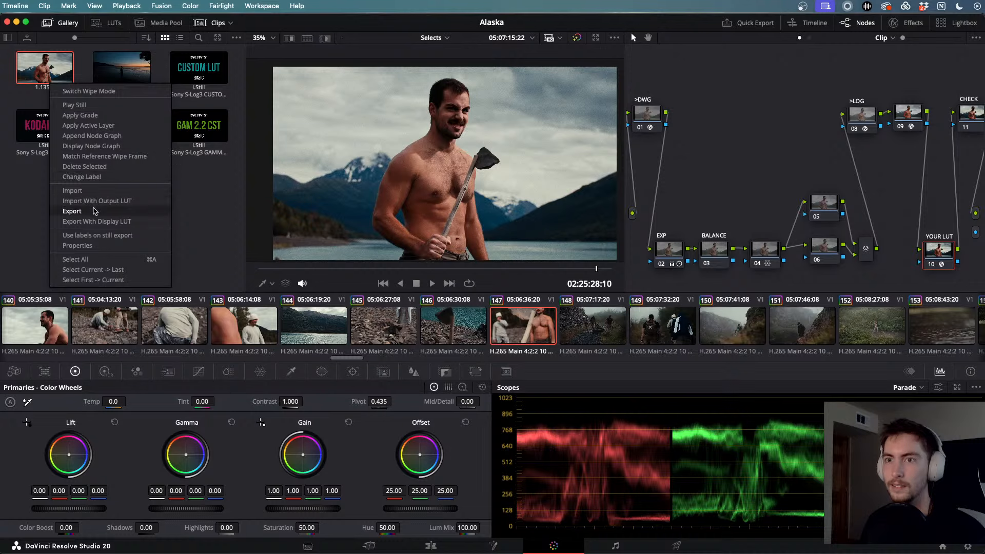
{"action": "left_click", "coordinate": [94, 211]}
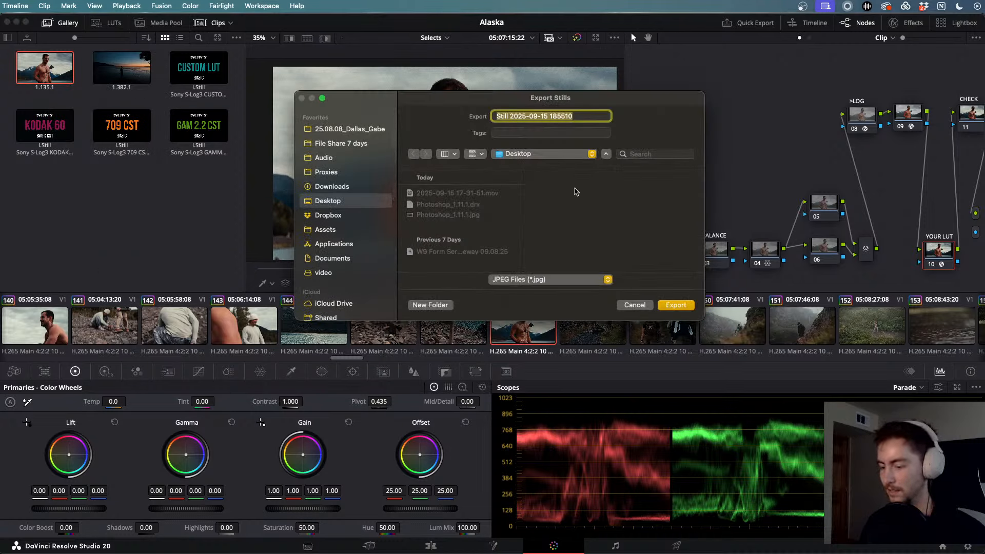
{"action": "type", "text": "Gabe cavemn"}
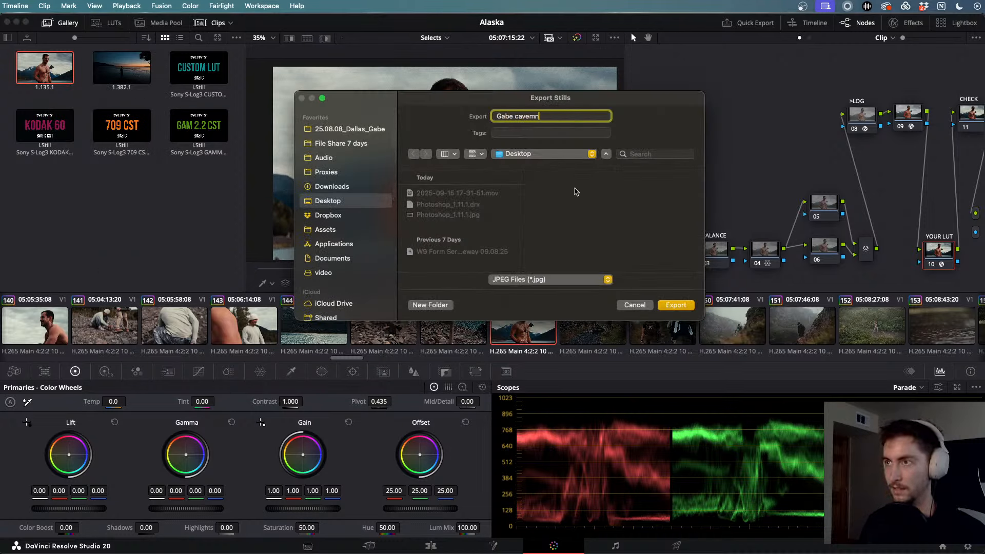
{"action": "key", "text": "BackSpace"}
{"action": "key", "text": "BackSpace"}
{"action": "type", "text": "man"}
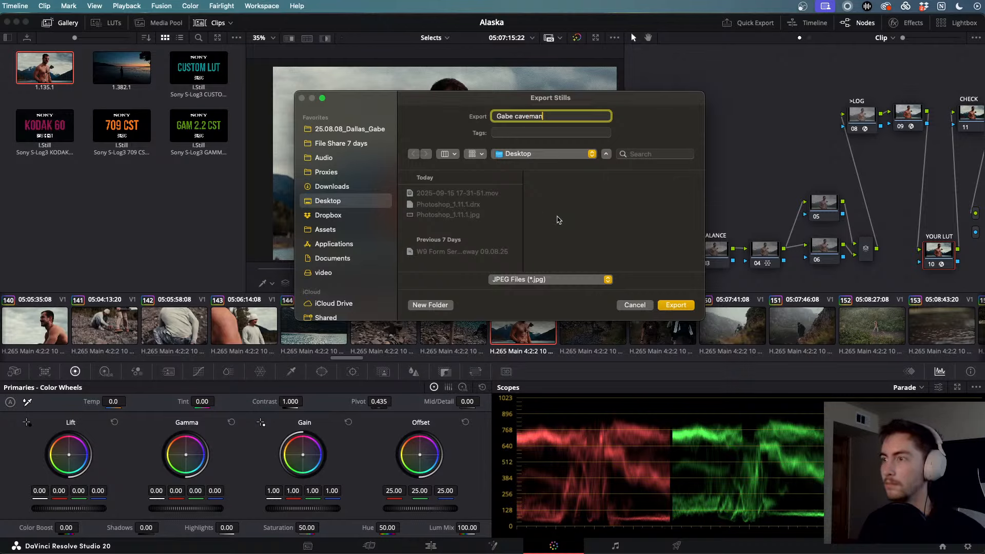
{"action": "key", "text": "Return"}
{"action": "left_click", "coordinate": [1, 365]}
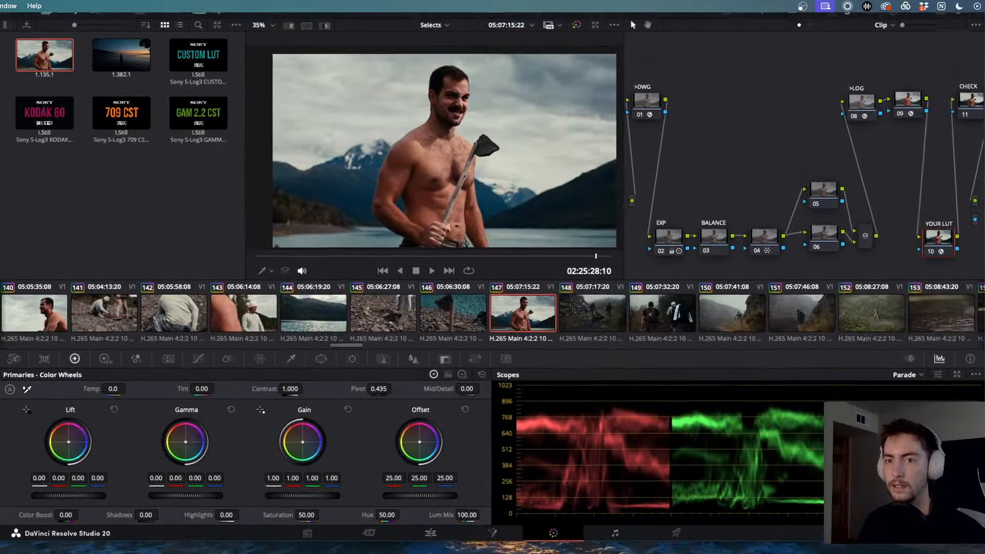
{"action": "key", "text": "super+Tab"}
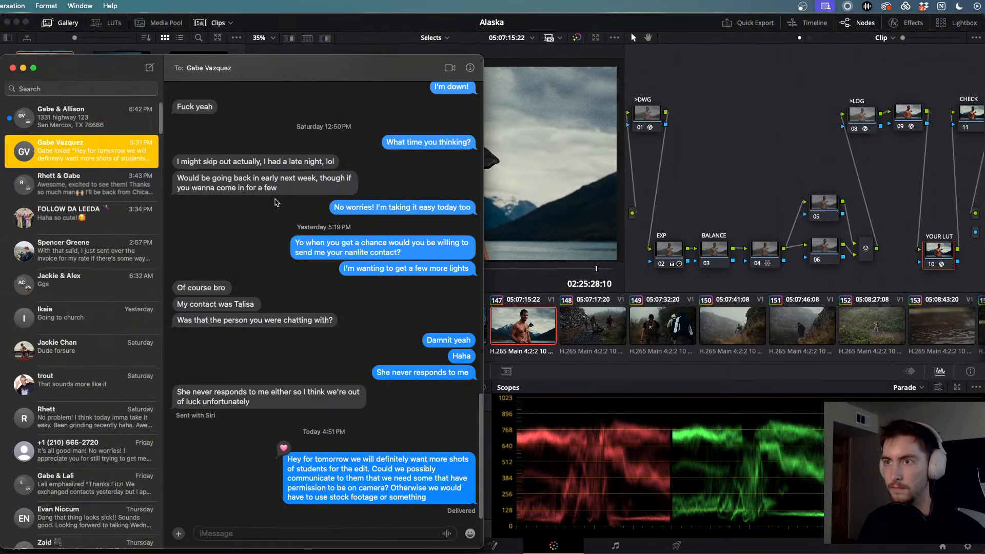
- Drag the Messages window aside so Resolve's Color page with clip 147 shows again
{"action": "left_click_drag", "start_coordinate": [252, 60], "coordinate": [1, 60]}
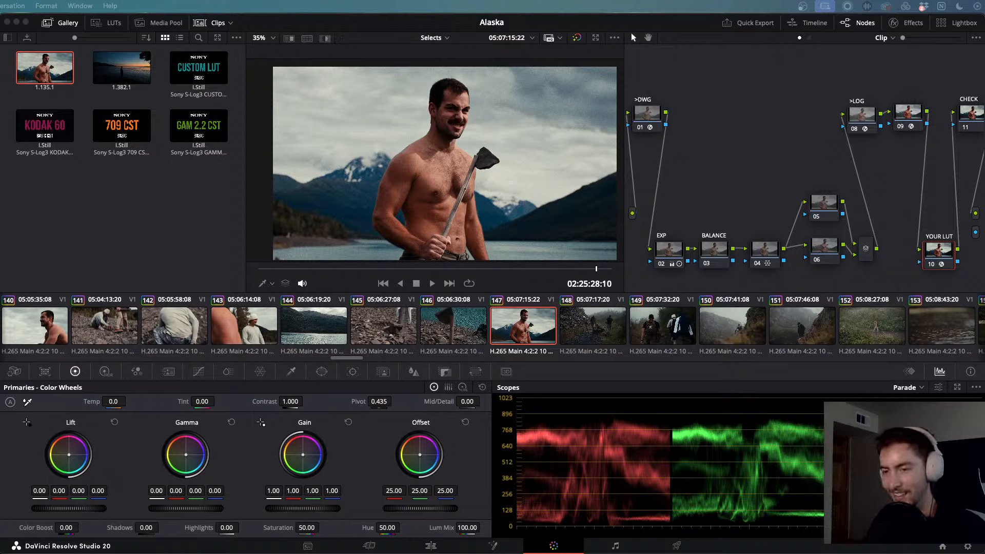
- Load clips 309 and 310 in the Color page viewer and briefly play clip 310
{"action": "scroll", "coordinate": [622, 334], "scroll_direction": "right", "scroll_amount": 20}
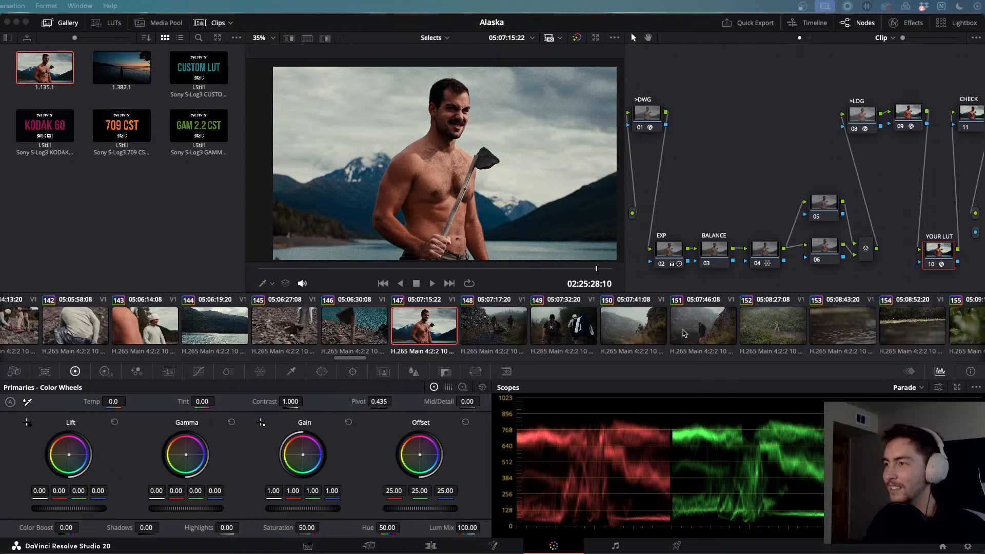
{"action": "scroll", "coordinate": [682, 333], "scroll_direction": "right", "scroll_amount": 17}
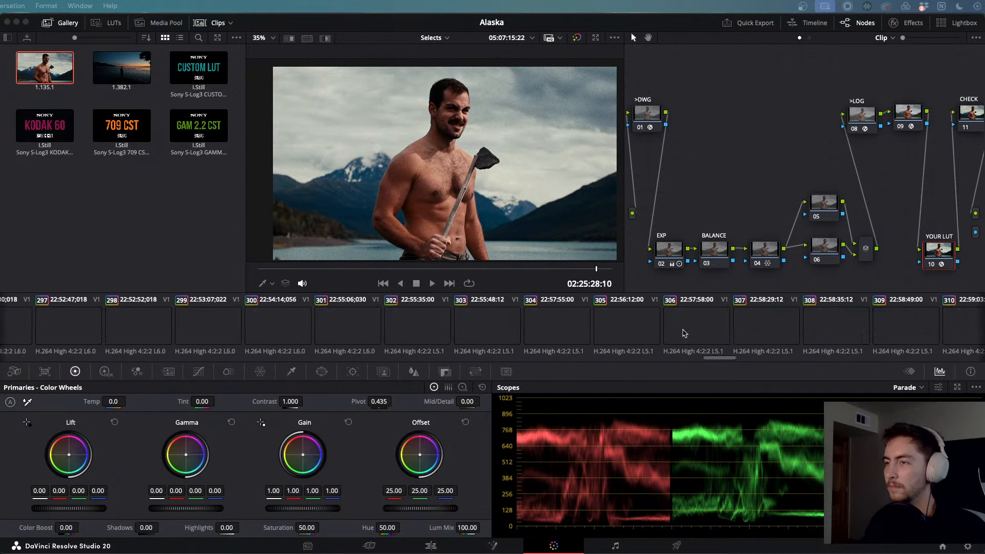
{"action": "left_click", "coordinate": [484, 320]}
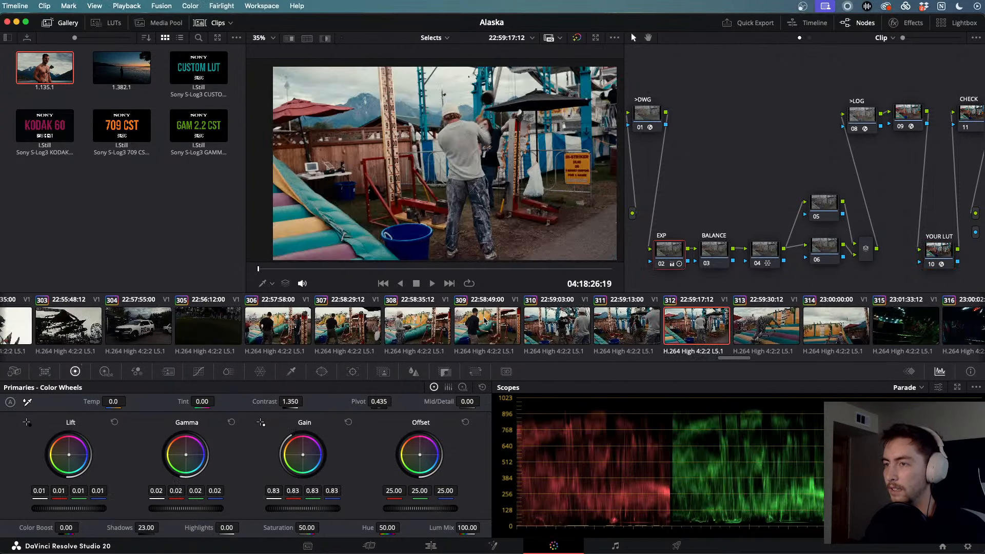
{"action": "left_click", "coordinate": [573, 327]}
{"action": "key", "text": "space"}
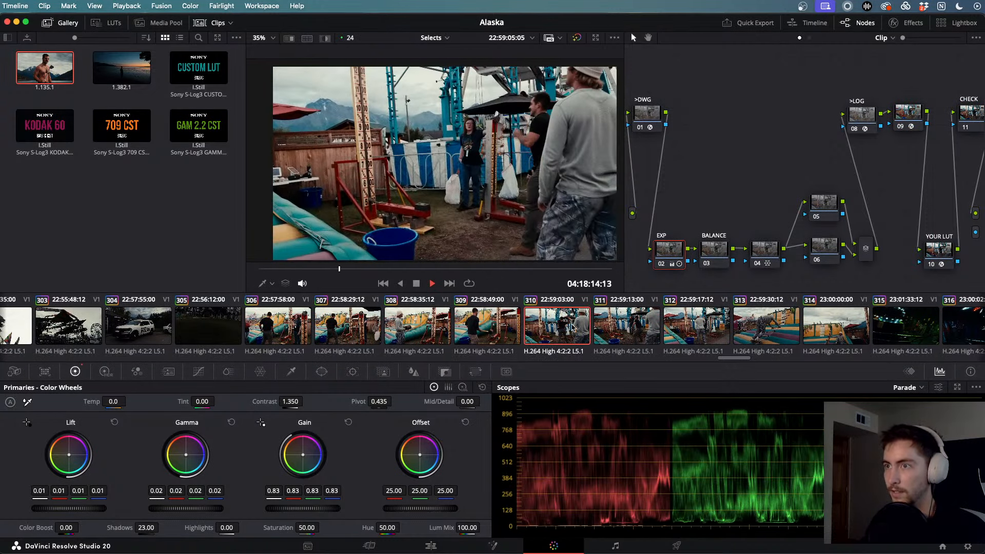
{"action": "key", "text": "space"}
- Watch clip 311 and the following fairground clip full-screen
{"action": "scroll", "coordinate": [632, 328], "scroll_direction": "right", "scroll_amount": 1}
{"action": "left_click", "coordinate": [581, 327]}
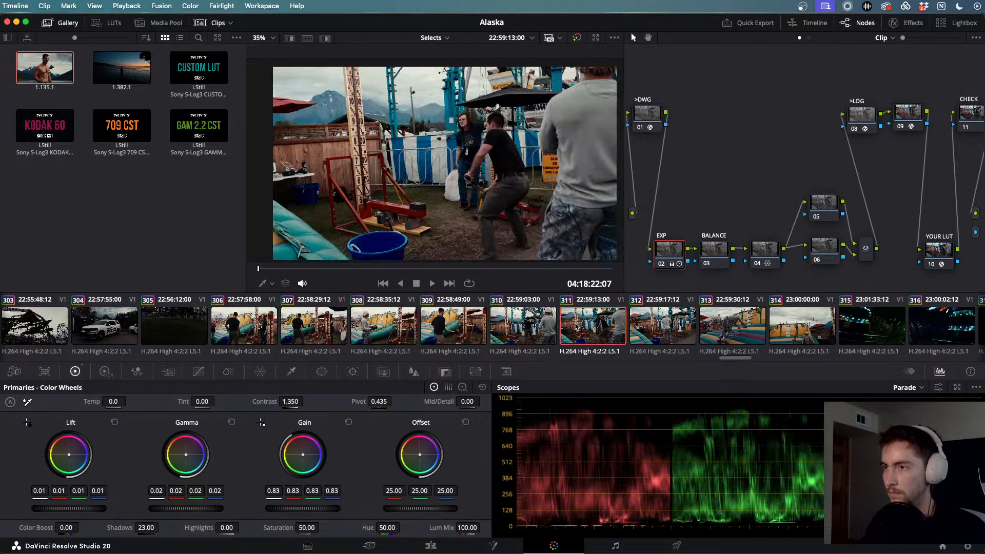
{"action": "key", "text": "super+f"}
{"action": "key", "text": "space"}
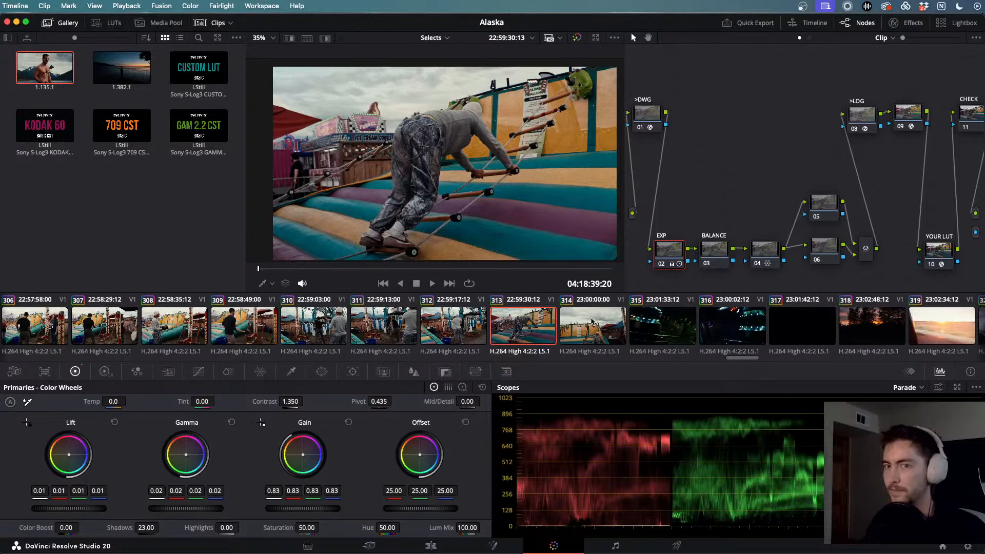
{"action": "key", "text": "super+f"}
{"action": "key", "text": "space"}
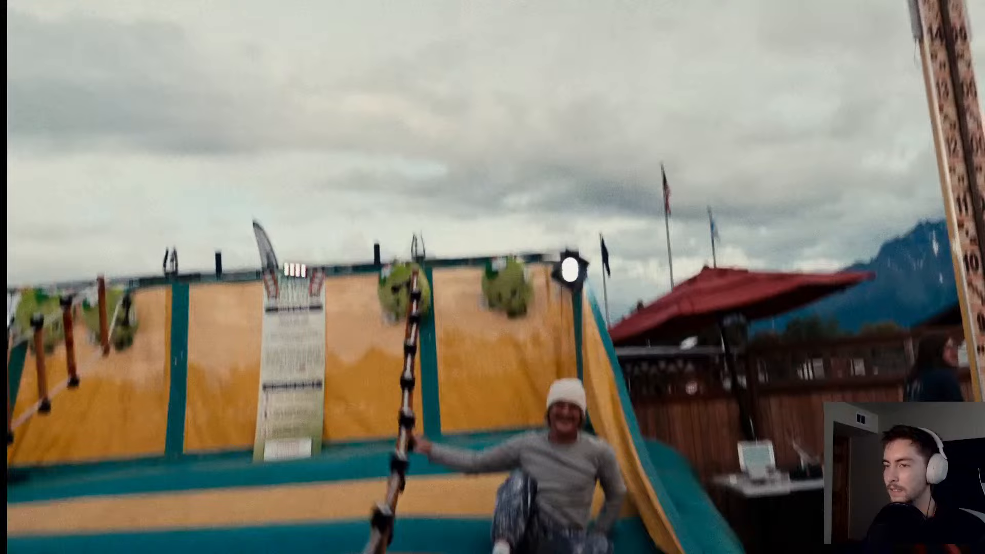
{"action": "key", "text": "super+f"}
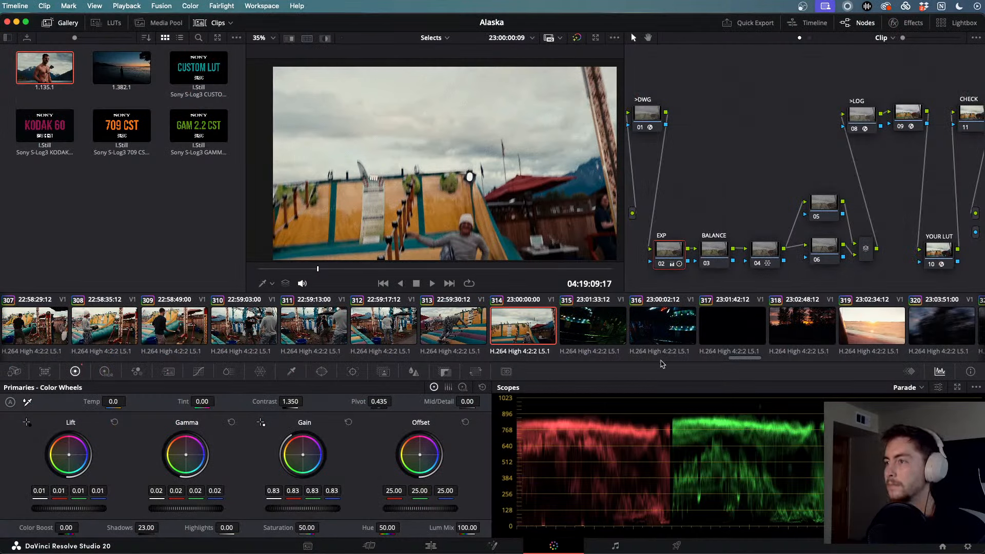
{"action": "key", "text": "super+f"}
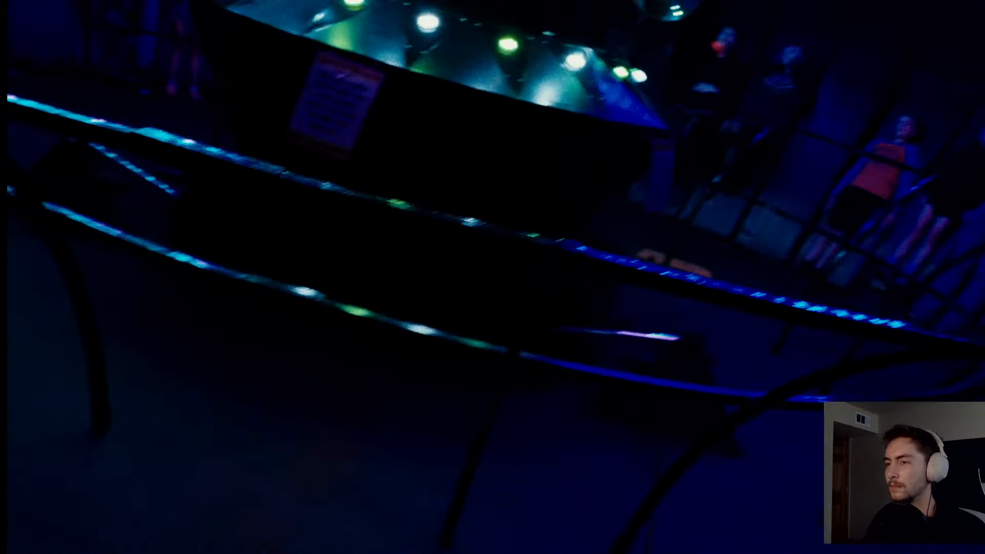
{"action": "key", "text": "space"}
{"action": "key", "text": "super+f"}
{"action": "scroll", "coordinate": [634, 327], "scroll_direction": "right", "scroll_amount": 10}
- Play the salmon close-up clip 385 full-screen, then exit and stop playback
{"action": "left_click", "coordinate": [634, 327]}
{"action": "key", "text": "super+f"}
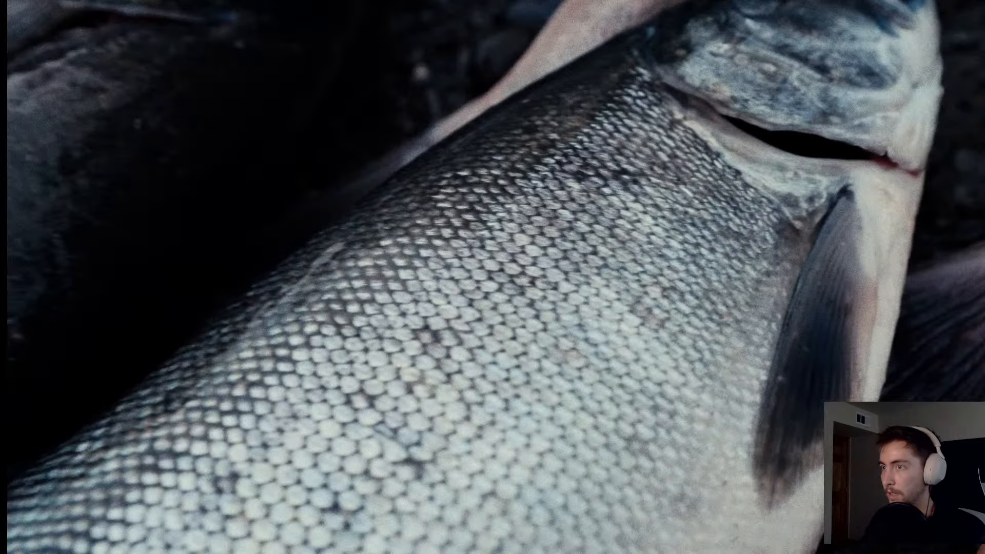
{"action": "key", "text": "space"}
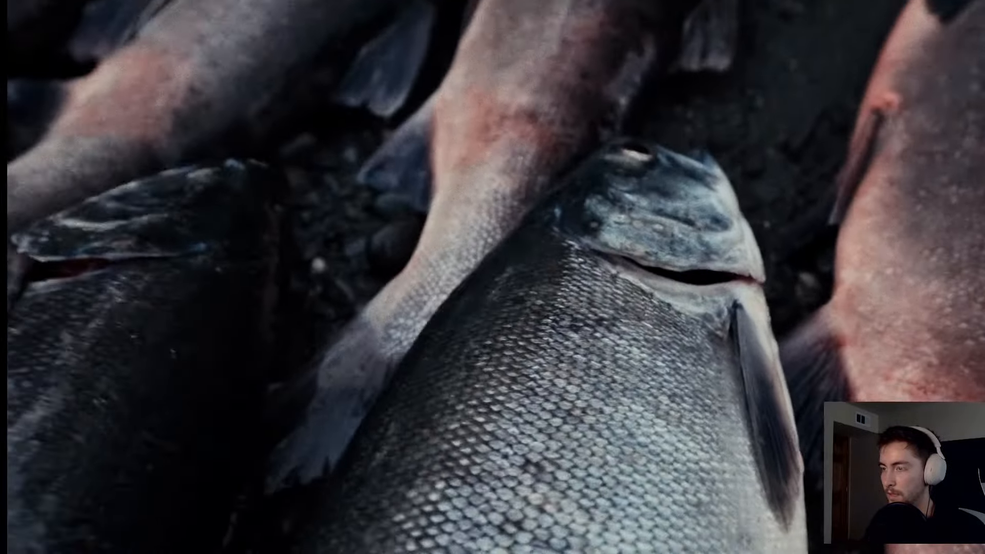
{"action": "key", "text": "Escape"}
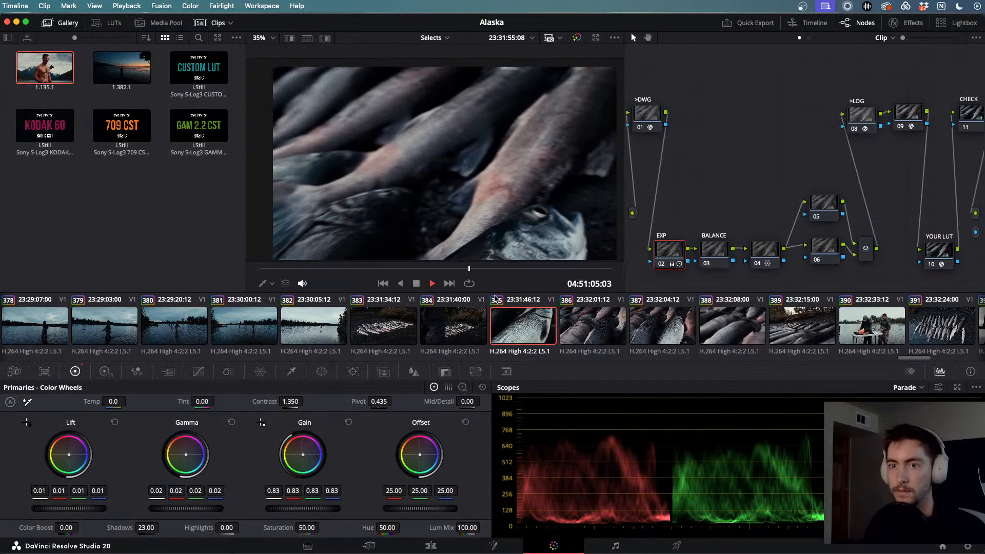
{"action": "key", "text": "space"}
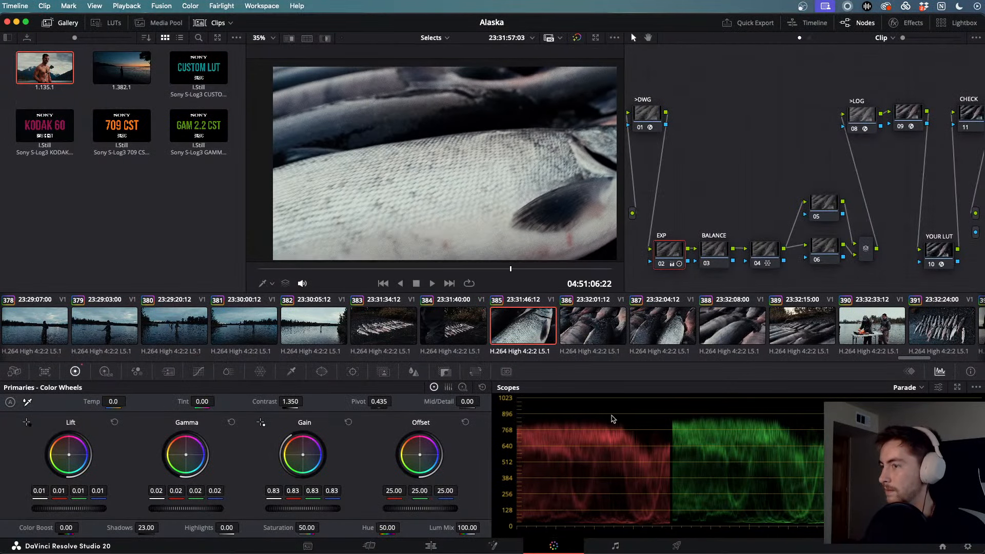
- On the Edit page, zoom the timeline and jump to the man-in-a-field shot
{"action": "left_click", "coordinate": [430, 545]}
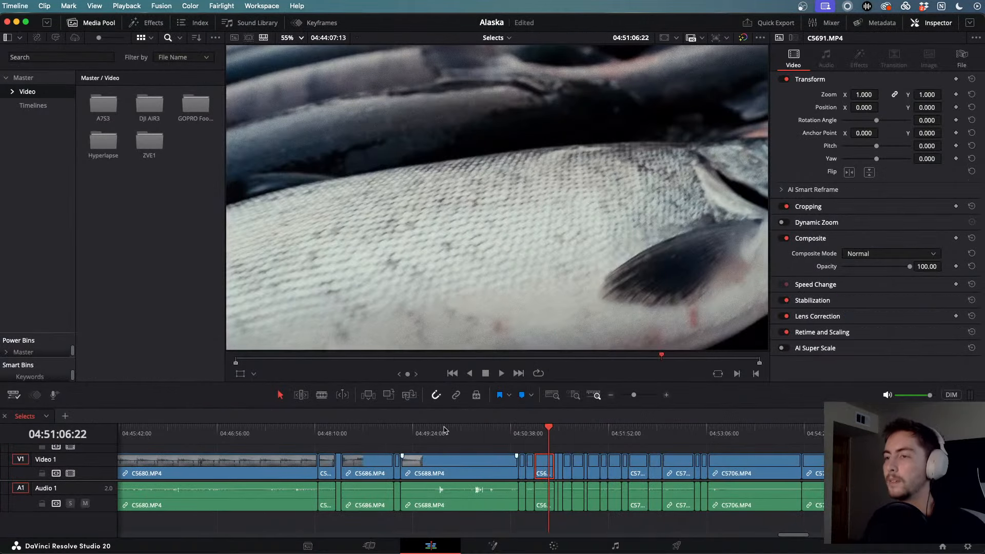
{"action": "key", "text": "shift+z"}
{"action": "left_click", "coordinate": [143, 443]}
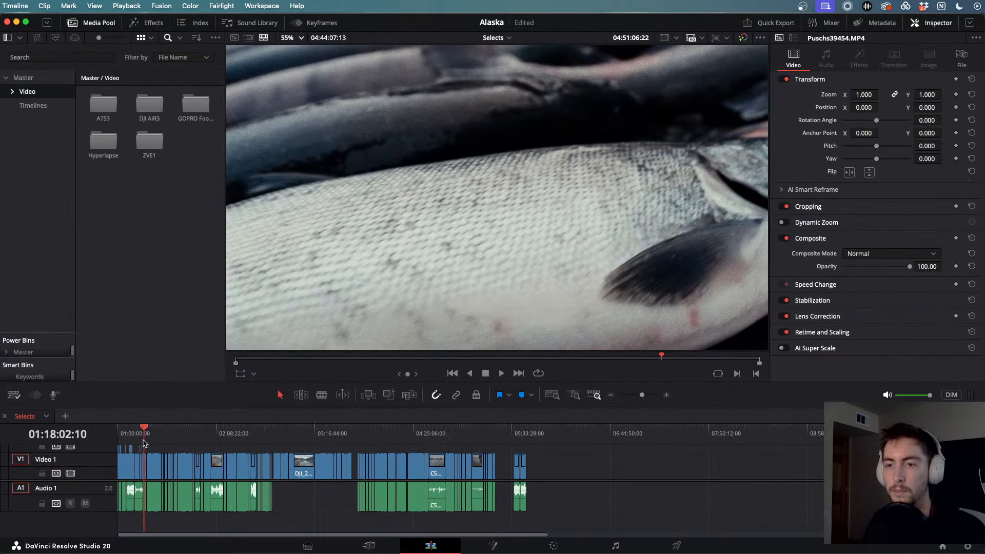
{"action": "key", "text": "shift+z"}
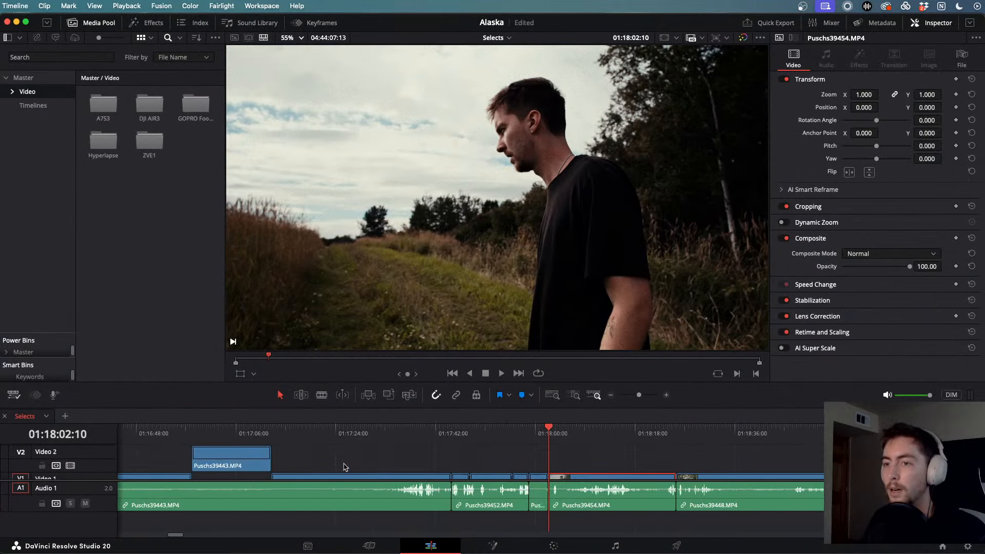
{"action": "scroll", "coordinate": [345, 466], "scroll_direction": "down", "scroll_amount": 8}
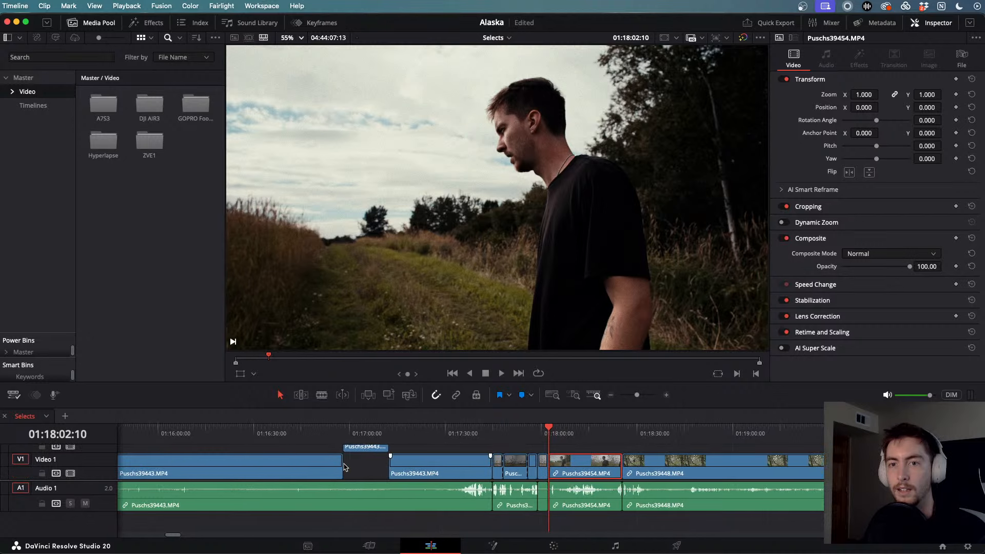
{"action": "scroll", "coordinate": [345, 467], "scroll_direction": "down", "scroll_amount": 1}
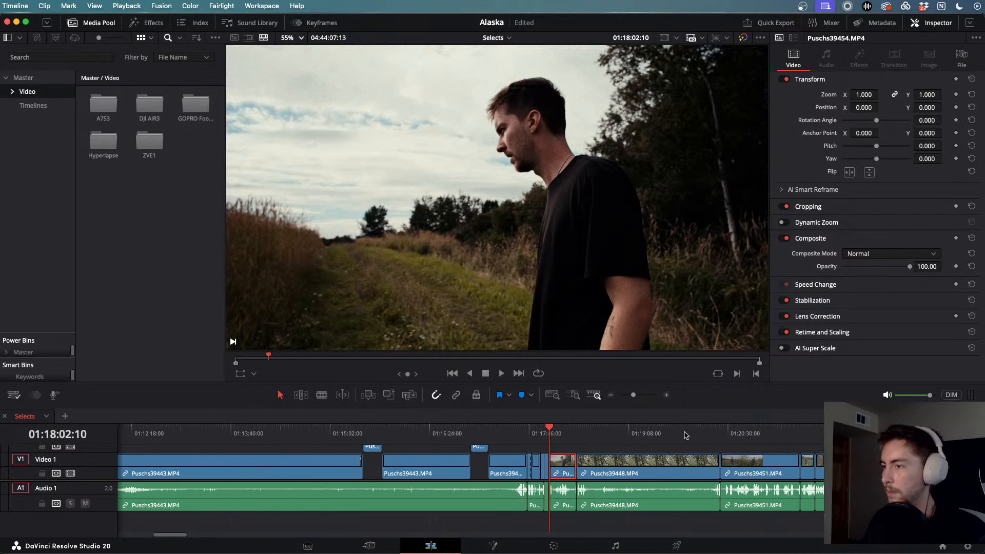
- Scrub past 01:22 and 01:26 to the dirt trail shot at 01:42:18 and play it
{"action": "left_click_drag", "start_coordinate": [803, 435], "coordinate": [845, 436]}
{"action": "scroll", "coordinate": [845, 435], "scroll_direction": "down", "scroll_amount": 2}
{"action": "key", "text": "shift+z"}
{"action": "scroll", "coordinate": [545, 436], "scroll_direction": "up", "scroll_amount": 10}
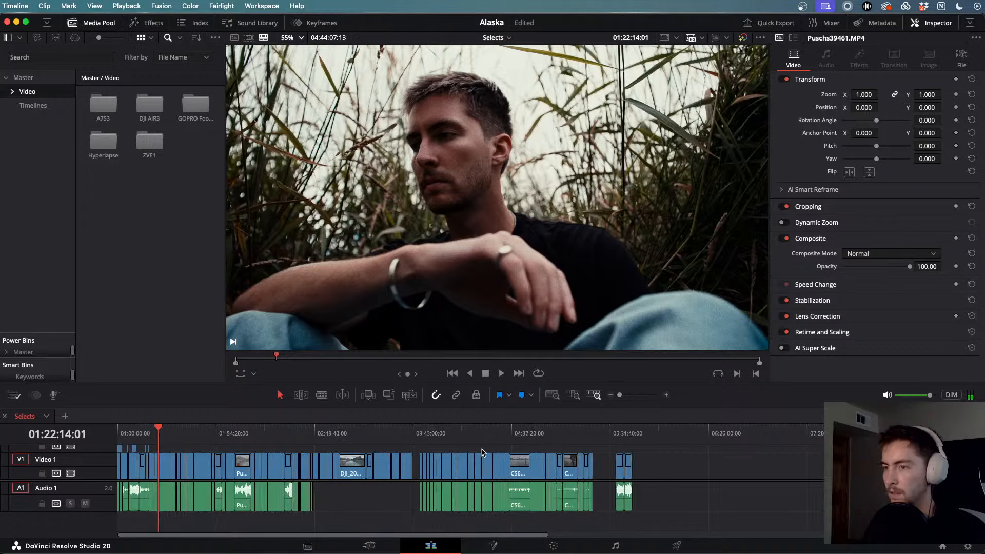
{"action": "left_click_drag", "start_coordinate": [384, 436], "coordinate": [604, 434]}
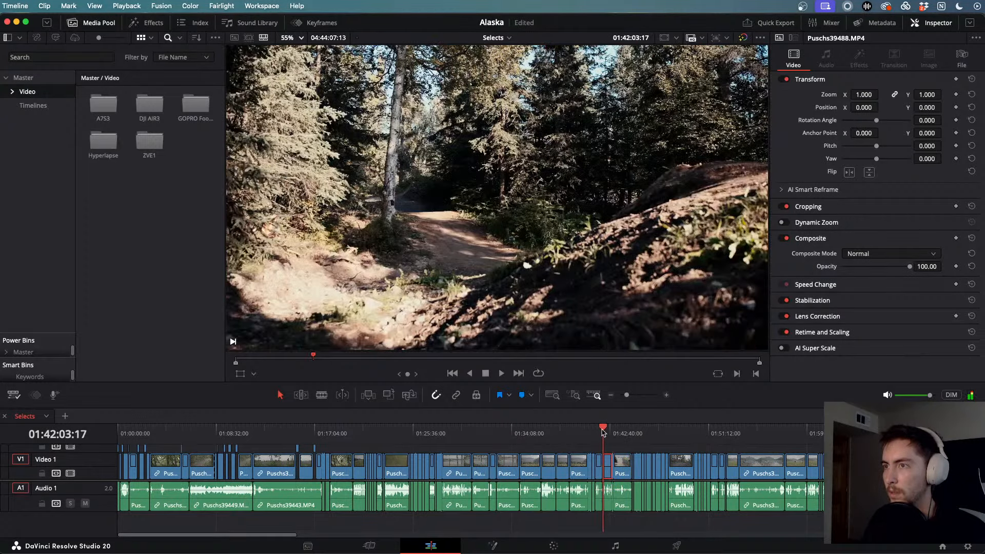
{"action": "scroll", "coordinate": [618, 443], "scroll_direction": "up", "scroll_amount": 10}
{"action": "left_click", "coordinate": [571, 430]}
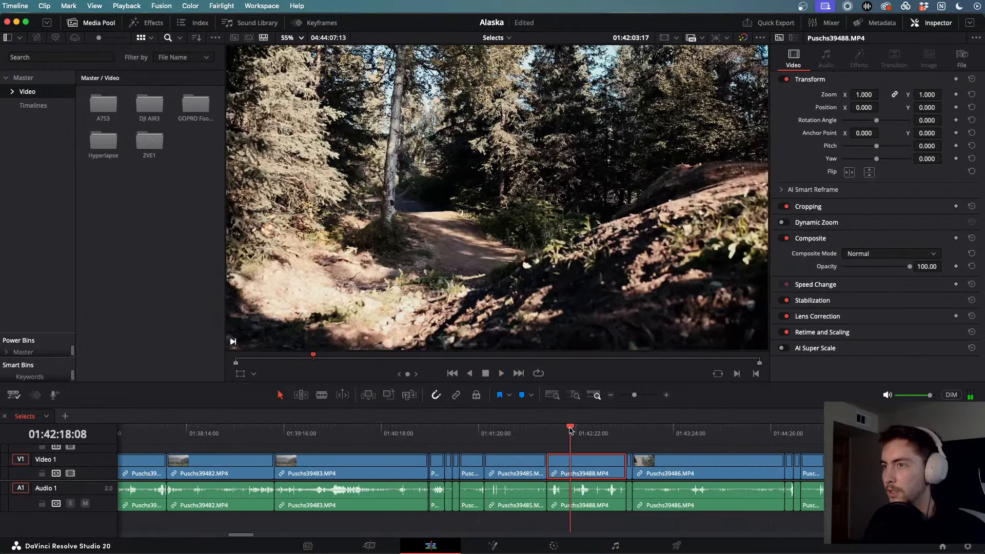
{"action": "left_click_drag", "start_coordinate": [570, 431], "coordinate": [803, 444]}
{"action": "key", "text": "space"}
- Review the Puschs39494 bike jump forward and in reverse, then show the Timelines bin
{"action": "scroll", "coordinate": [803, 444], "scroll_direction": "right", "scroll_amount": 5}
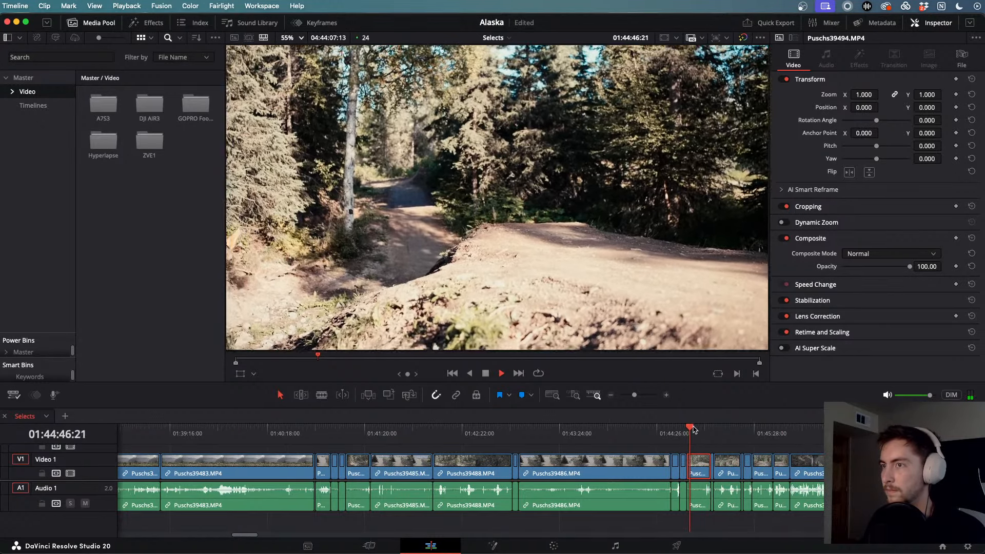
{"action": "left_click", "coordinate": [691, 457]}
{"action": "key", "text": "super+equal"}
{"action": "key", "text": "super+equal"}
{"action": "left_click_drag", "start_coordinate": [551, 436], "coordinate": [588, 437]}
{"action": "key", "text": "space"}
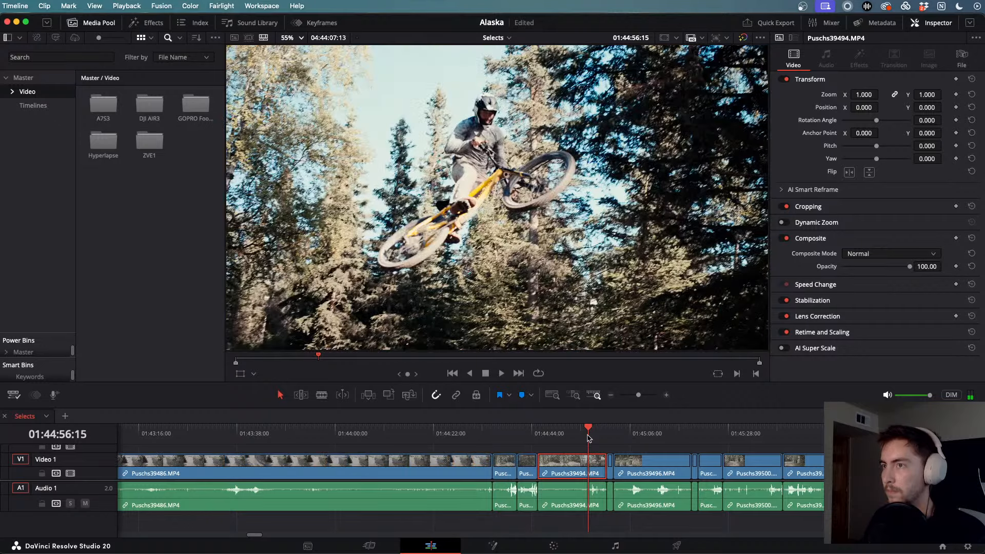
{"action": "key", "text": "j"}
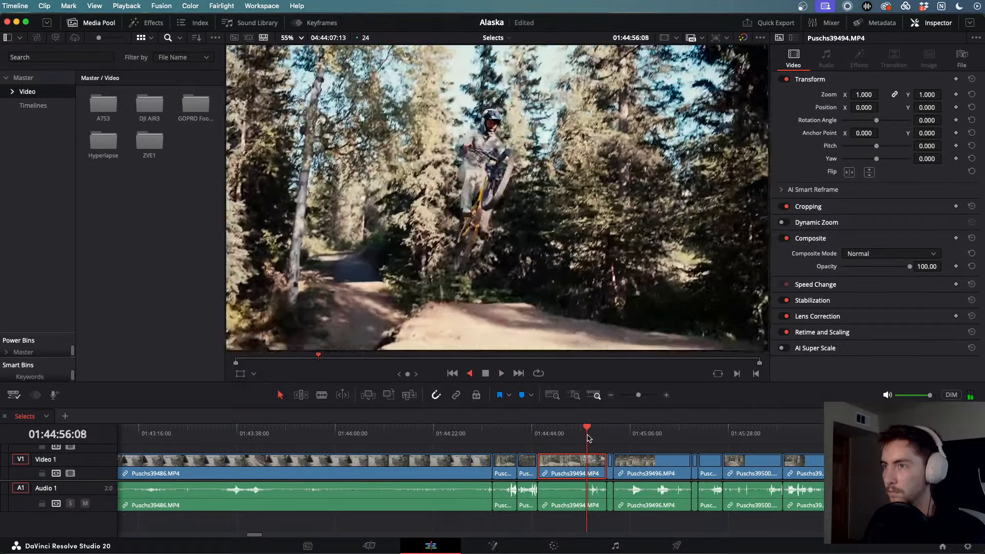
{"action": "key", "text": "k"}
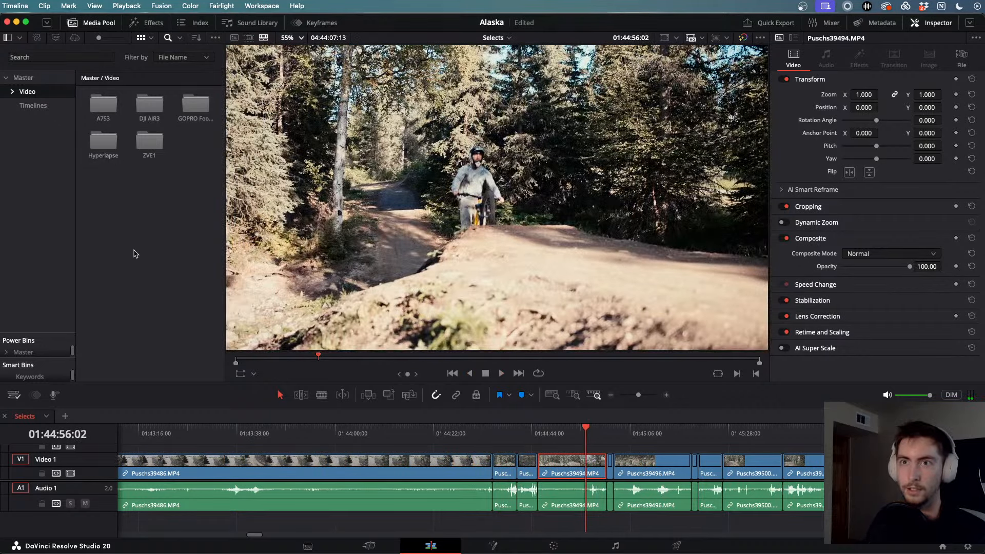
{"action": "left_click", "coordinate": [34, 105]}
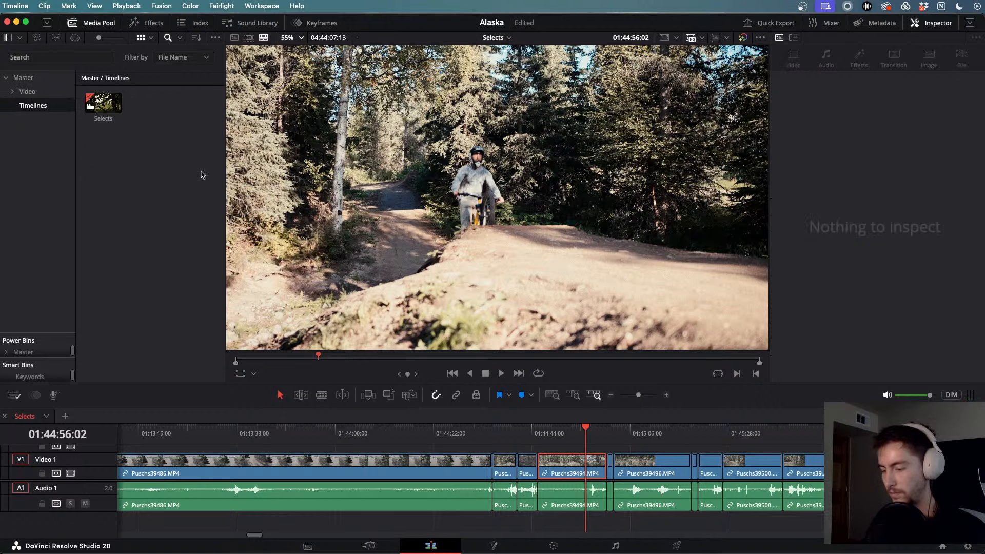
{"action": "key", "text": "super+n"}
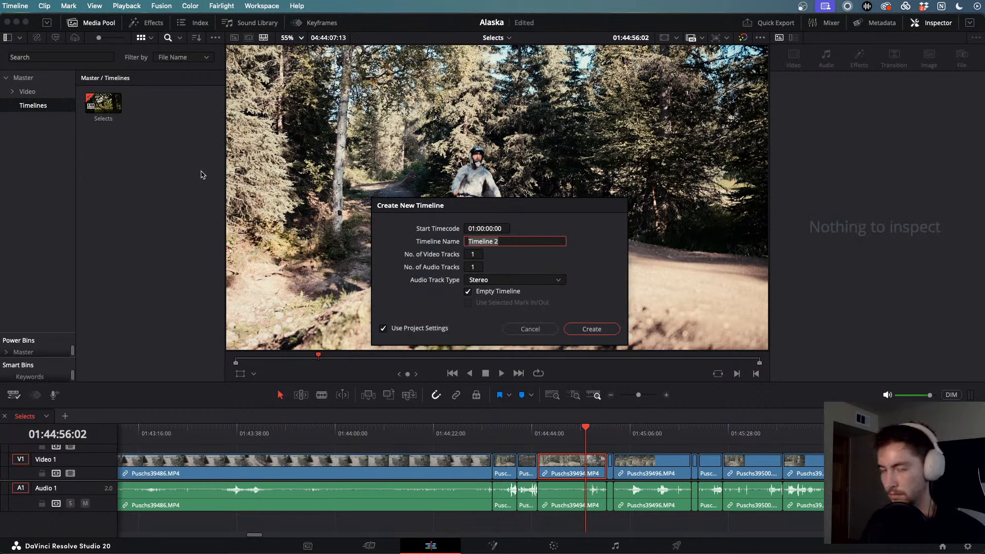
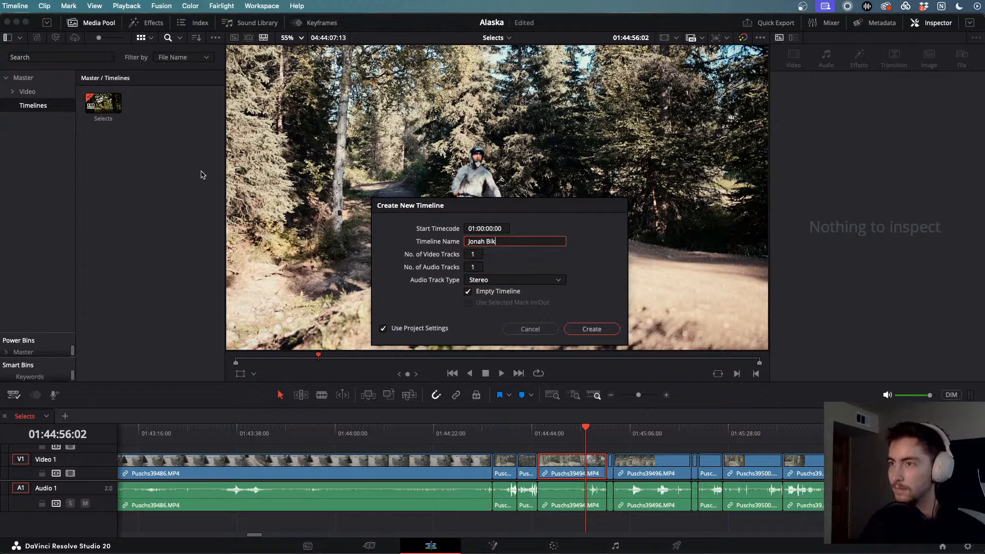
{"action": "key", "text": "Return"}
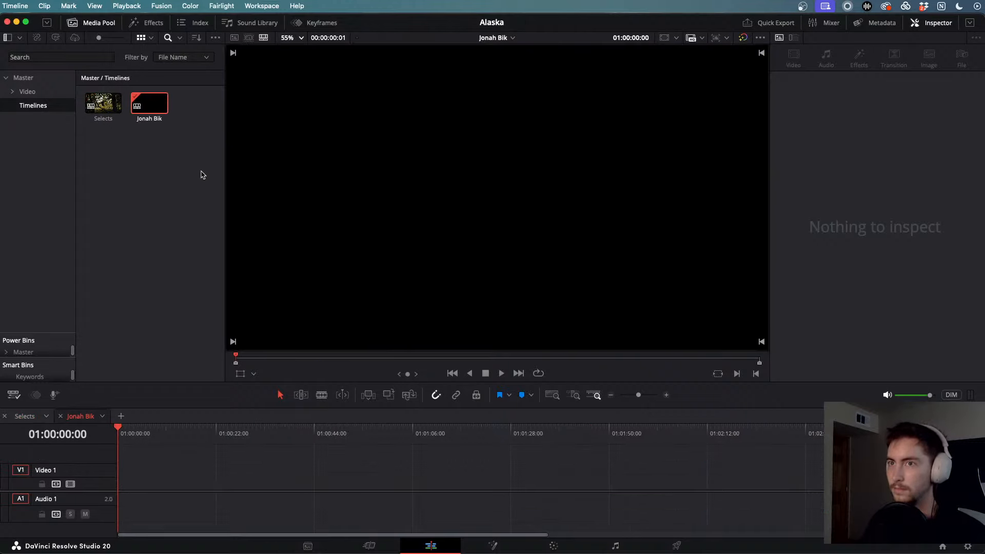
{"action": "left_click", "coordinate": [23, 78]}
{"action": "left_click", "coordinate": [27, 91]}
{"action": "left_click", "coordinate": [34, 106]}
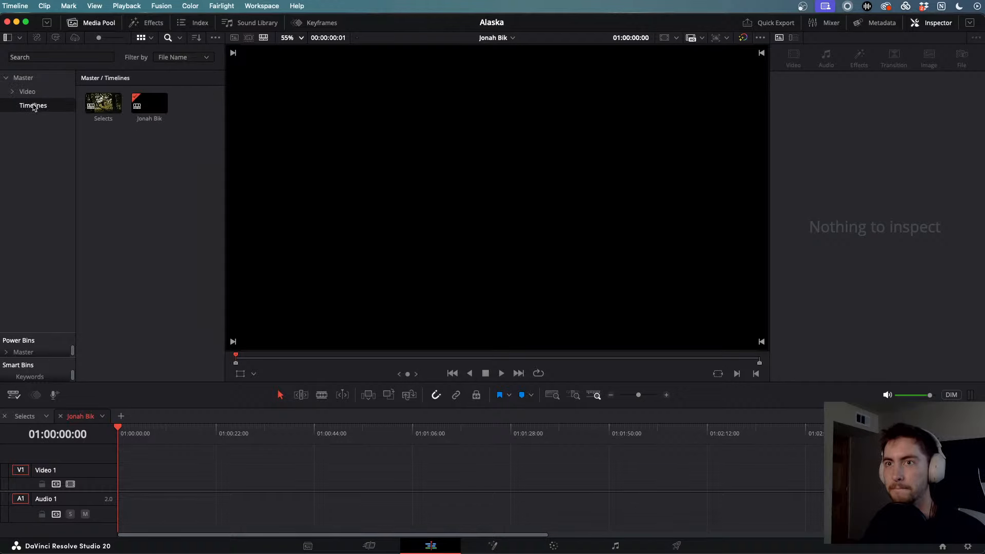
{"action": "double_click", "coordinate": [103, 103]}
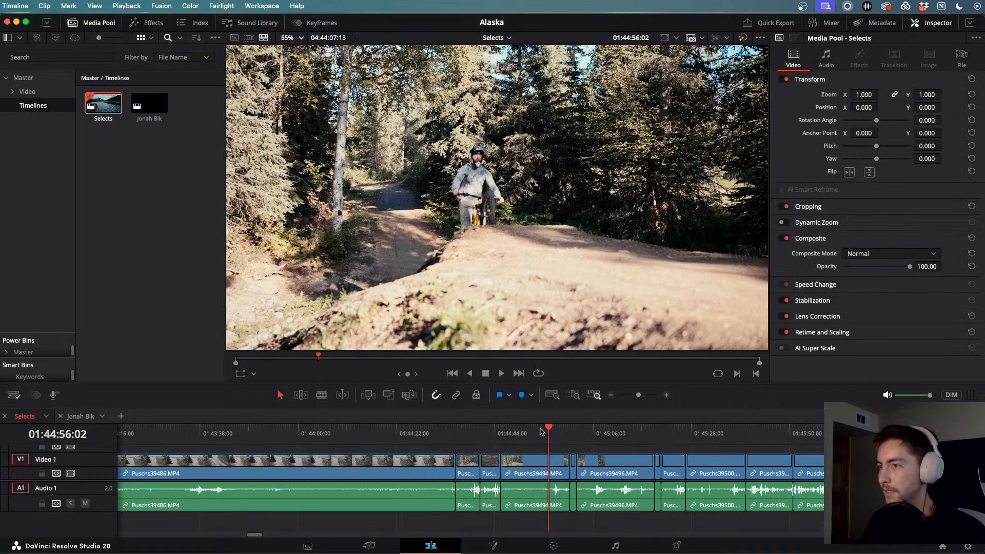
{"action": "left_click_drag", "start_coordinate": [544, 432], "coordinate": [535, 432]}
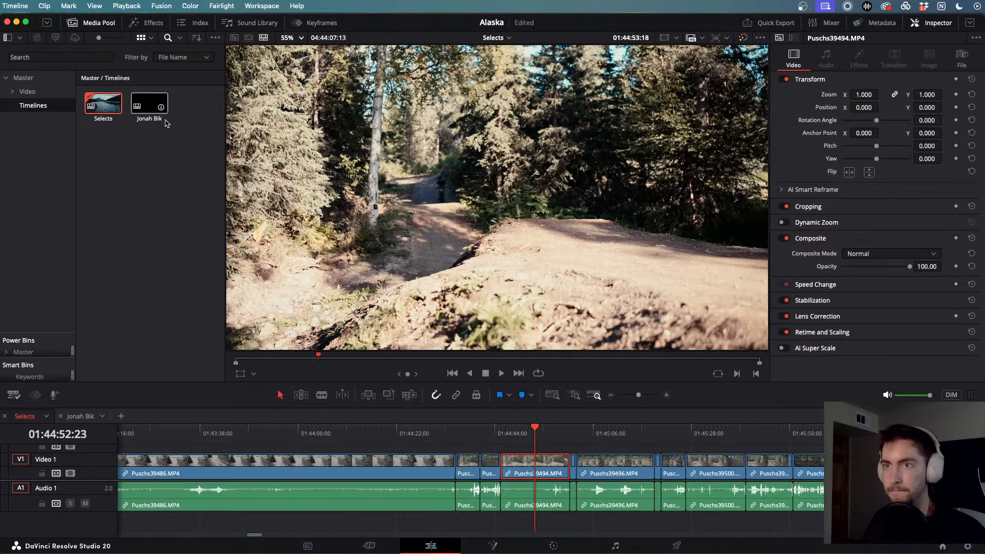
{"action": "double_click", "coordinate": [150, 103]}
{"action": "left_click_drag", "start_coordinate": [180, 434], "coordinate": [145, 440]}
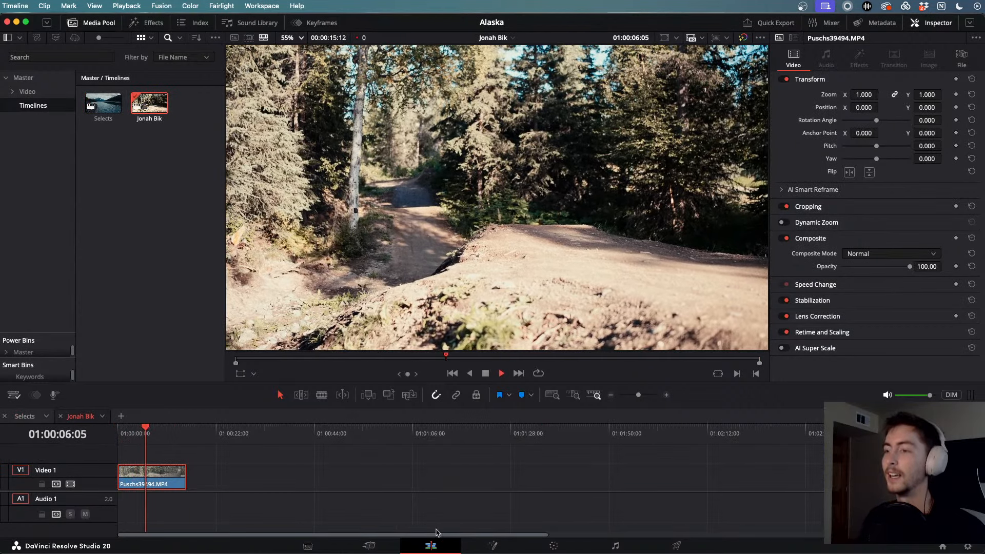
{"action": "left_click", "coordinate": [554, 545]}
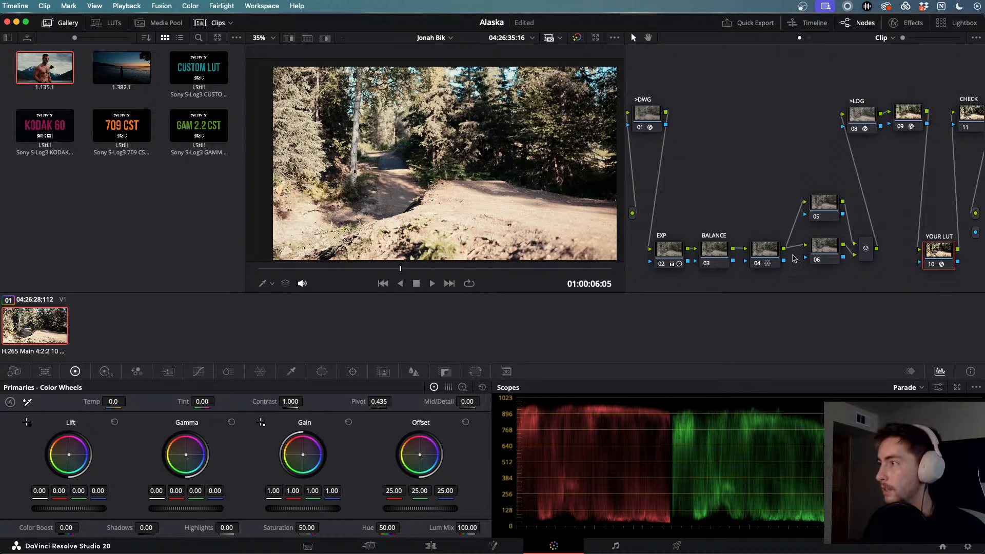
- On the EXP node, pull Highlights down to -63.50 and fine-tune the shadows
{"action": "left_click", "coordinate": [910, 25]}
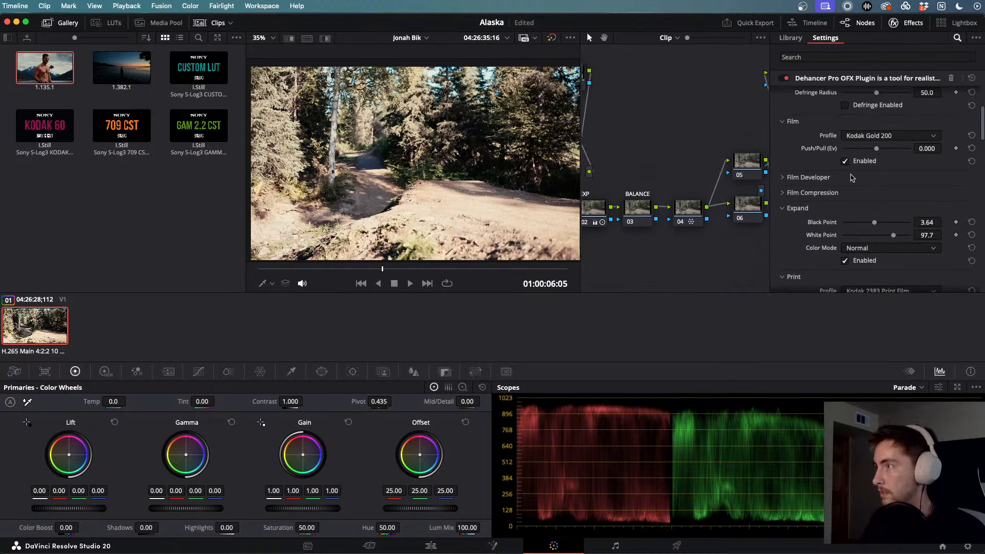
{"action": "scroll", "coordinate": [851, 177], "scroll_direction": "down", "scroll_amount": 5}
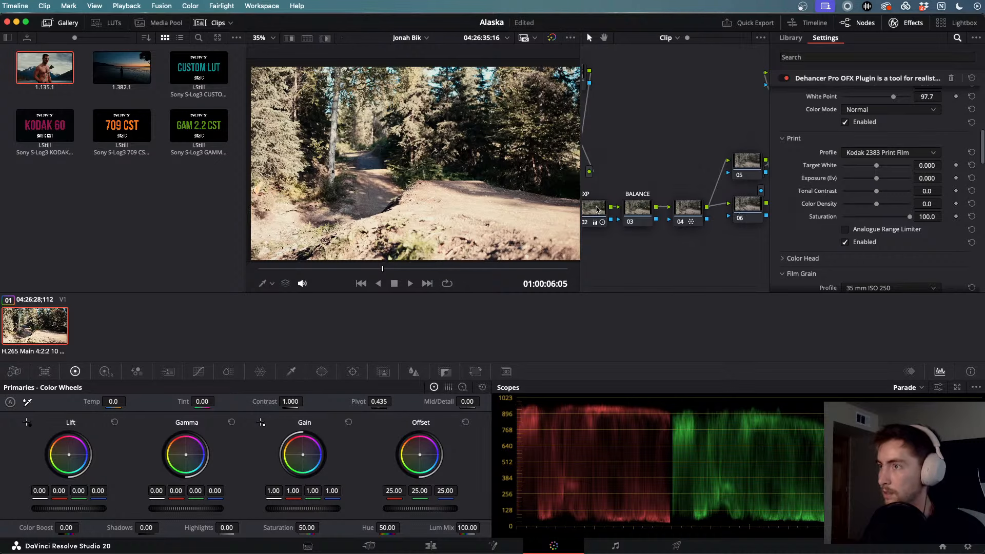
{"action": "left_click", "coordinate": [597, 209]}
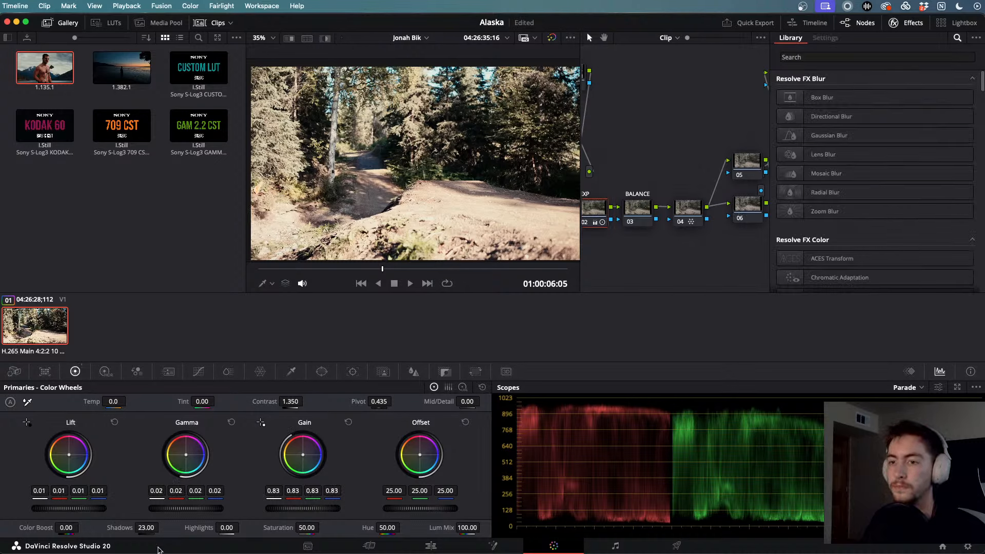
{"action": "mouse_move", "coordinate": [148, 526]}
{"action": "left_mouse_down"}
{"action": "mouse_move", "coordinate": [126, 526]}
{"action": "mouse_move", "coordinate": [148, 526]}
{"action": "left_mouse_up"}
{"action": "left_click_drag", "start_coordinate": [226, 526], "coordinate": [208, 527]}
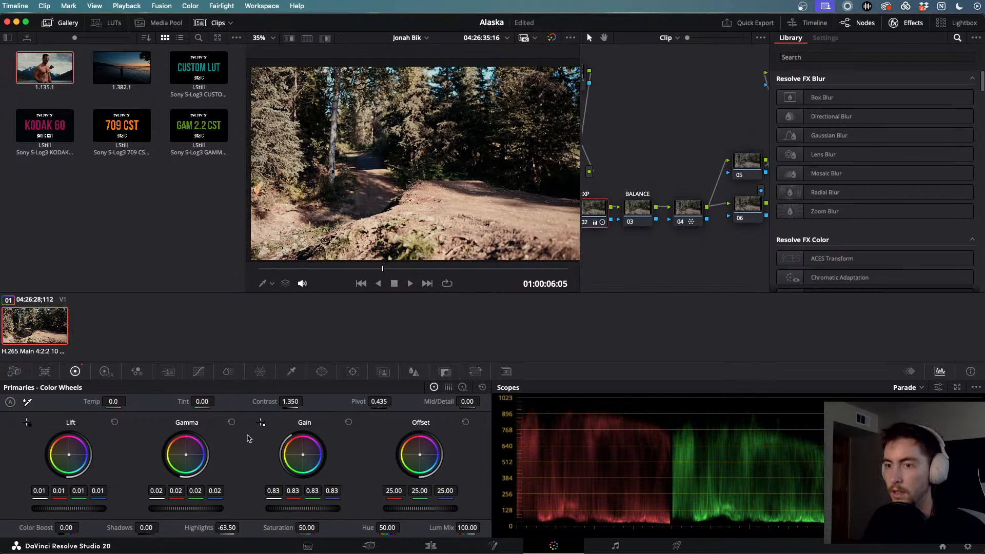
{"action": "left_click_drag", "start_coordinate": [145, 527], "coordinate": [161, 526]}
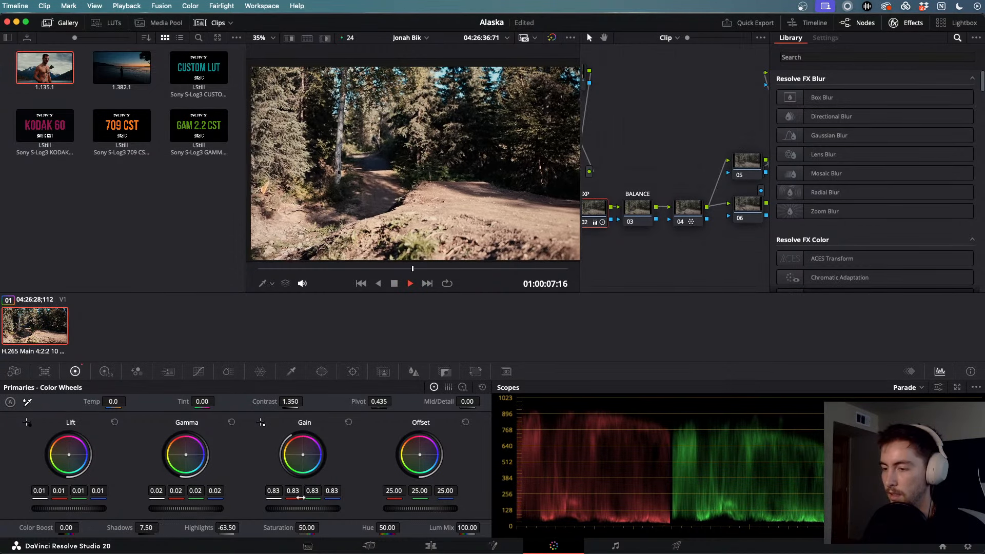
{"action": "key", "text": "space"}
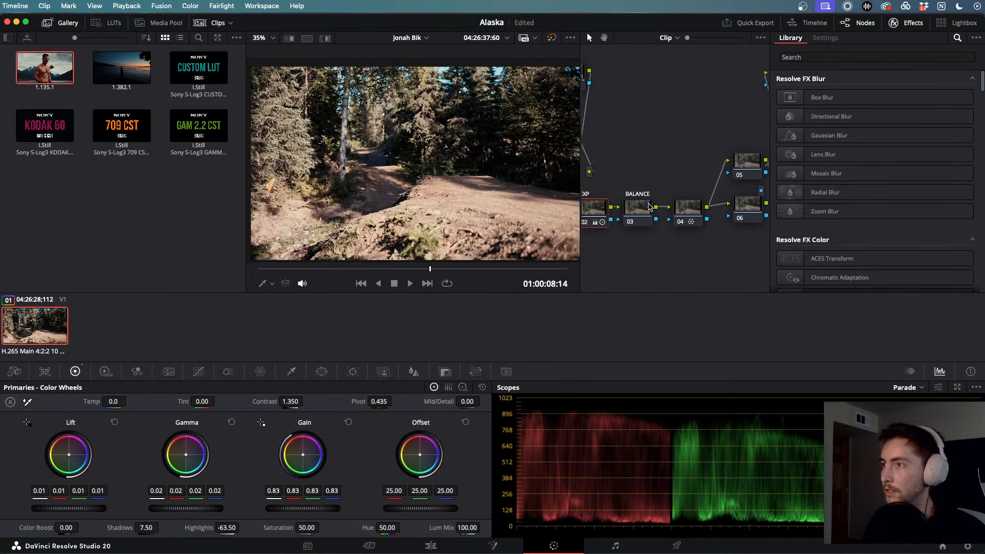
- On the BALANCE node, set Color Boost to 4.00 and Saturation to 59.40
{"action": "left_click", "coordinate": [649, 207]}
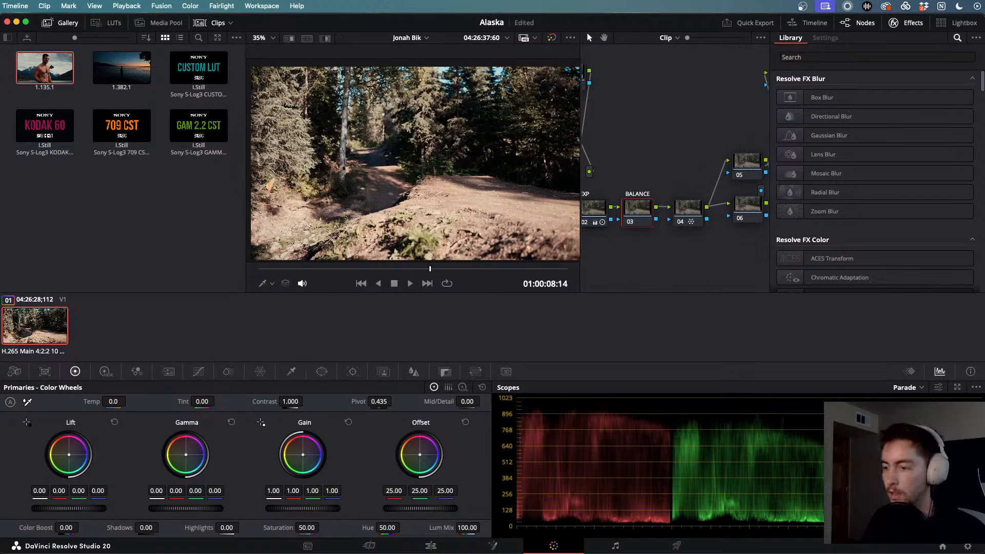
{"action": "left_click_drag", "start_coordinate": [306, 527], "coordinate": [322, 527]}
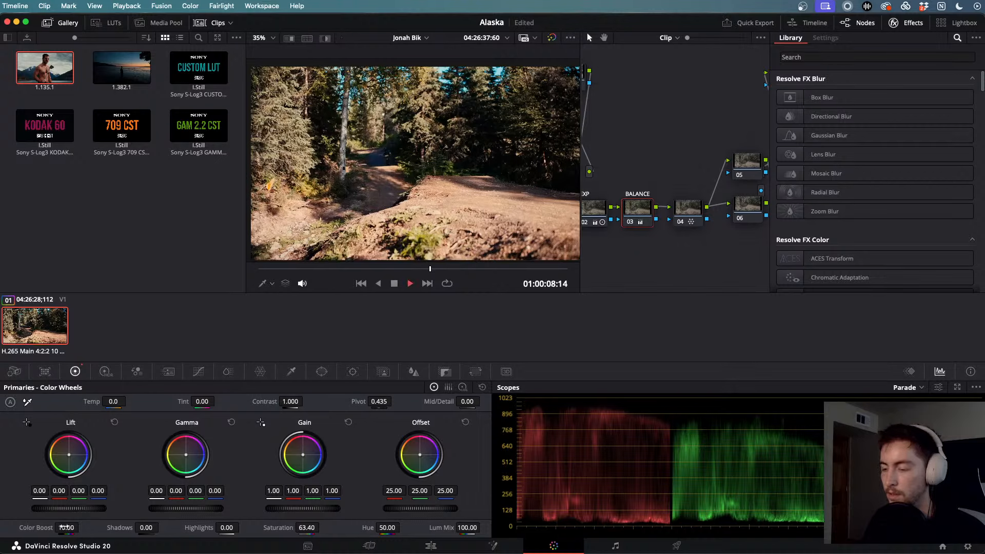
{"action": "key", "text": "space"}
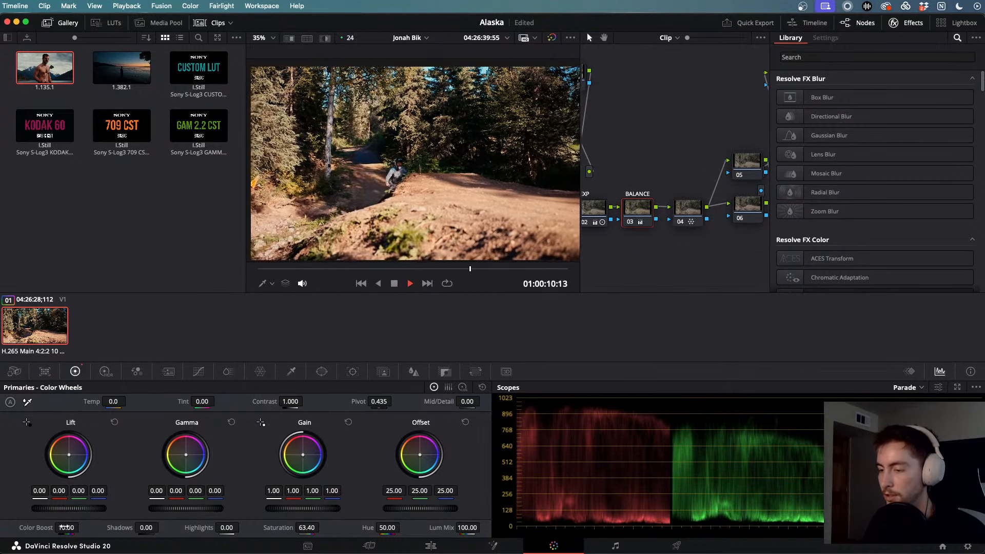
{"action": "key", "text": "j"}
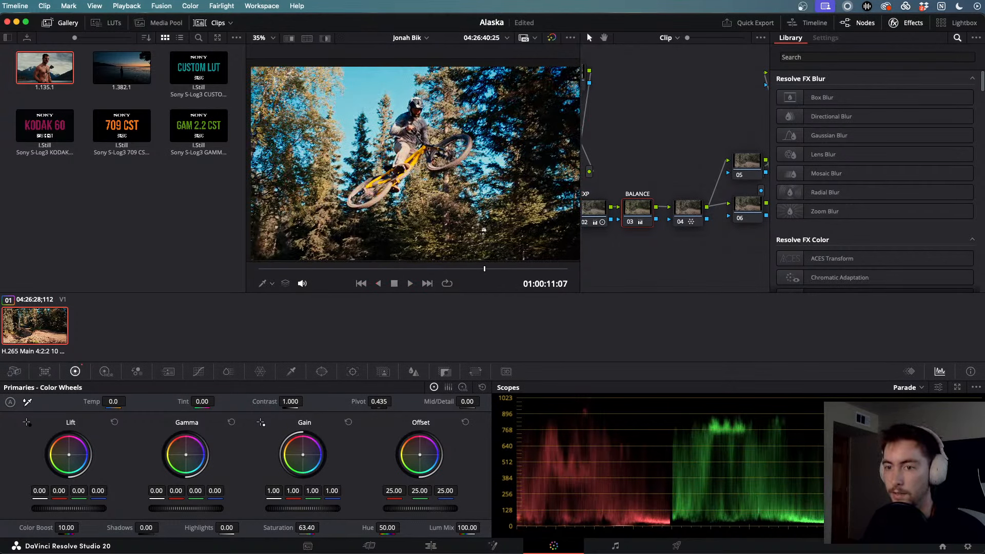
{"action": "mouse_move", "coordinate": [66, 528]}
{"action": "left_mouse_down"}
{"action": "mouse_move", "coordinate": [82, 527]}
{"action": "mouse_move", "coordinate": [64, 528]}
{"action": "left_mouse_up"}
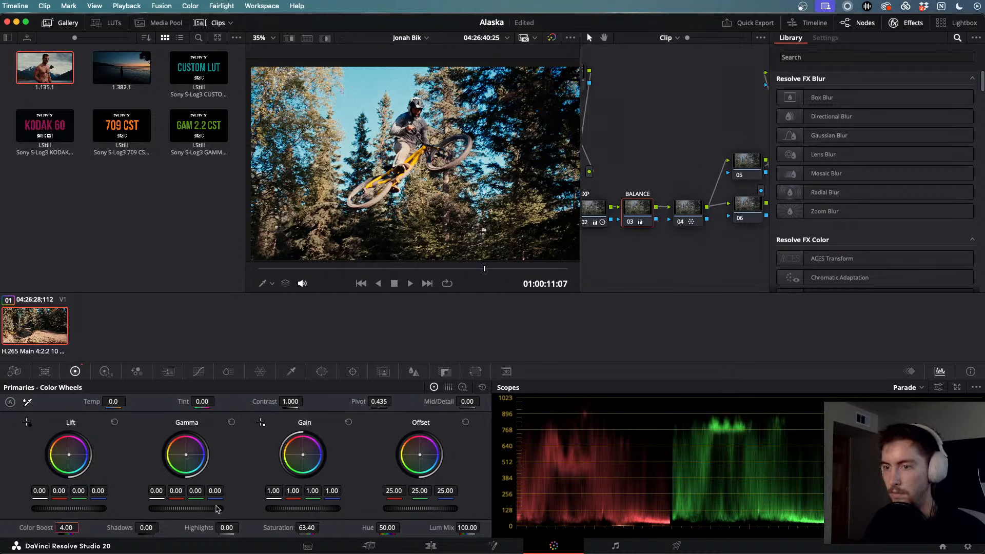
{"action": "left_click_drag", "start_coordinate": [303, 526], "coordinate": [301, 527]}
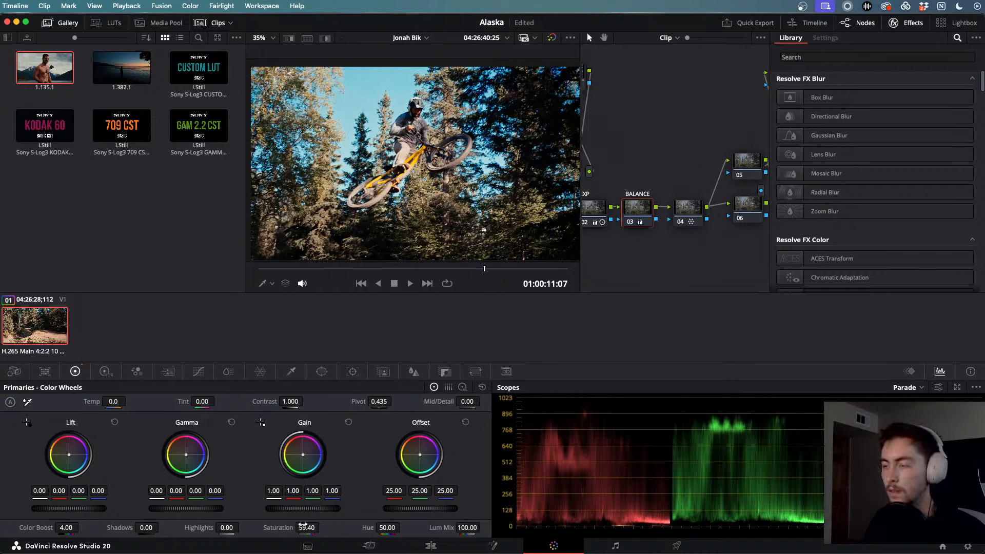
{"action": "left_click", "coordinate": [437, 545]}
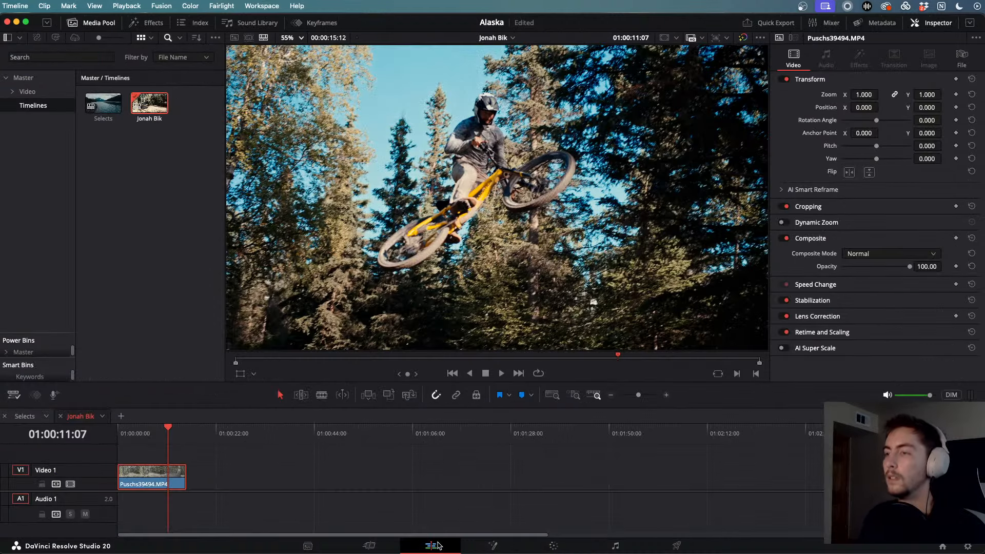
{"action": "scroll", "coordinate": [334, 445], "scroll_direction": "up", "scroll_amount": 6}
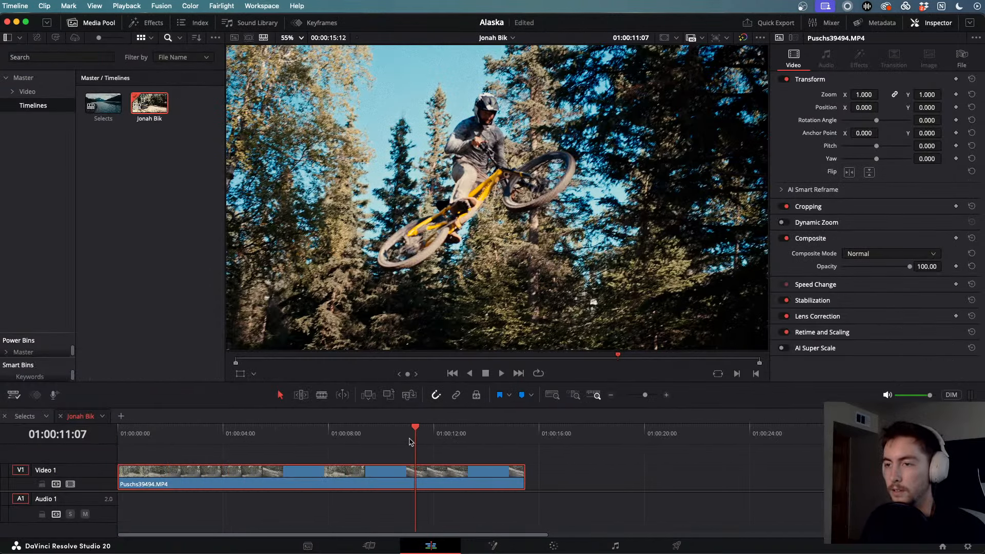
{"action": "left_click_drag", "start_coordinate": [410, 442], "coordinate": [193, 436]}
{"action": "key", "text": "shift+g"}
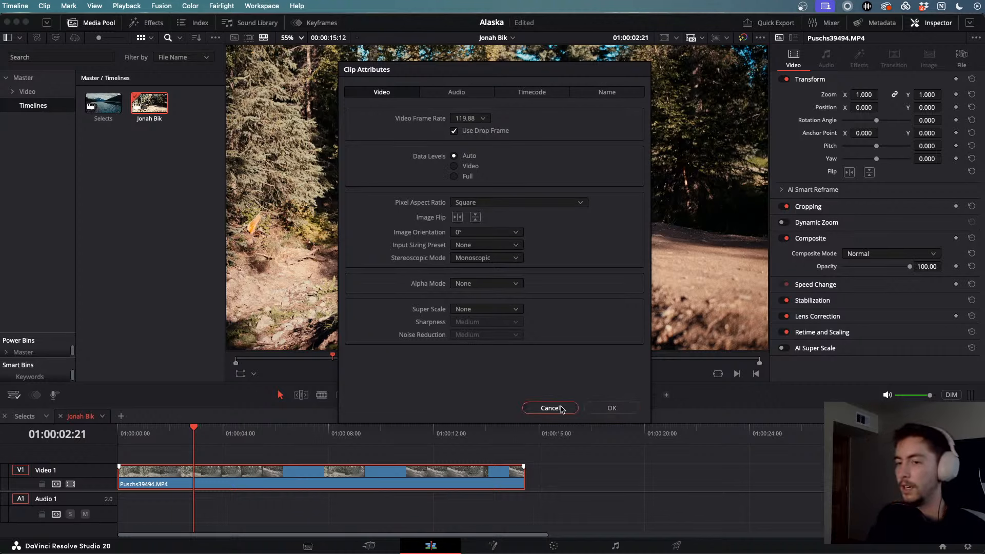
{"action": "left_click", "coordinate": [550, 408]}
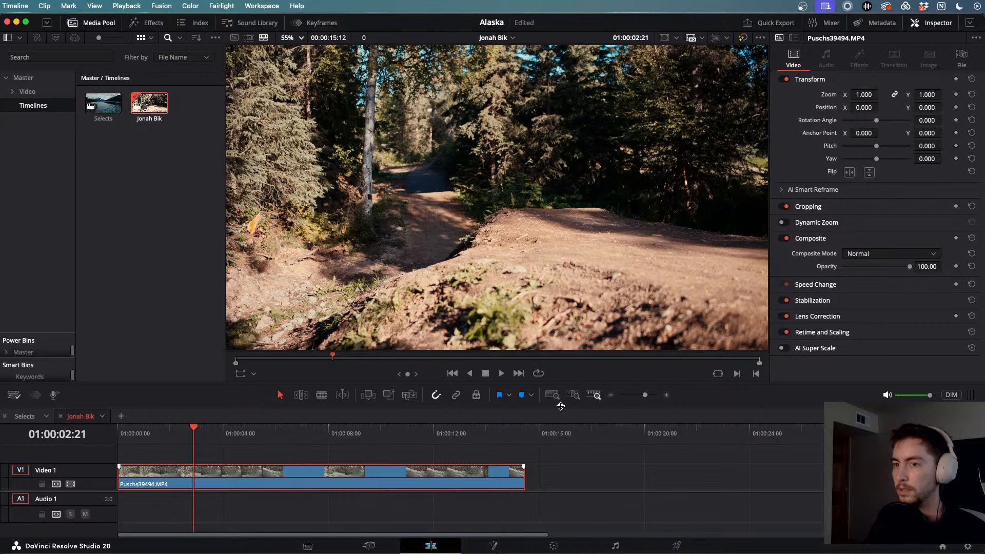
{"action": "key", "text": "space"}
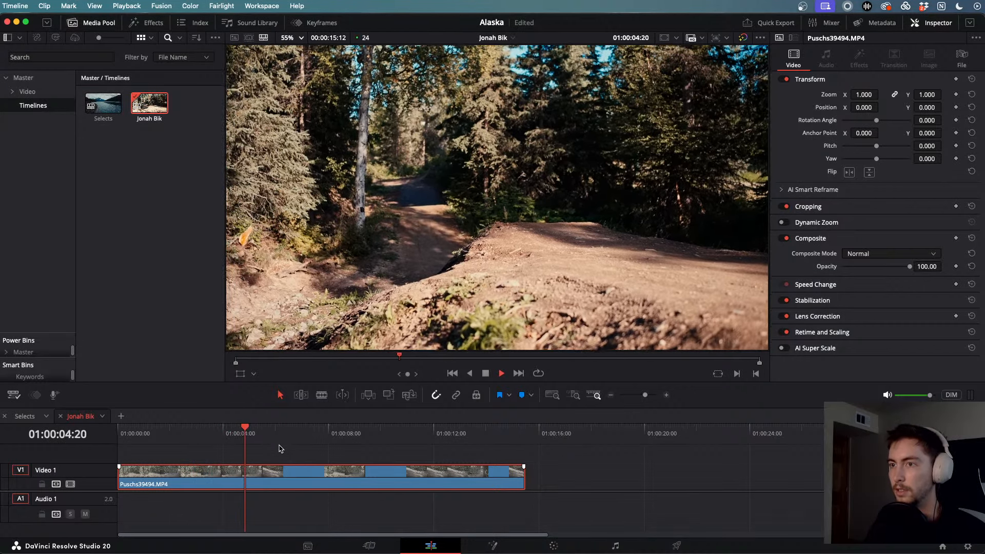
{"action": "left_click", "coordinate": [342, 445]}
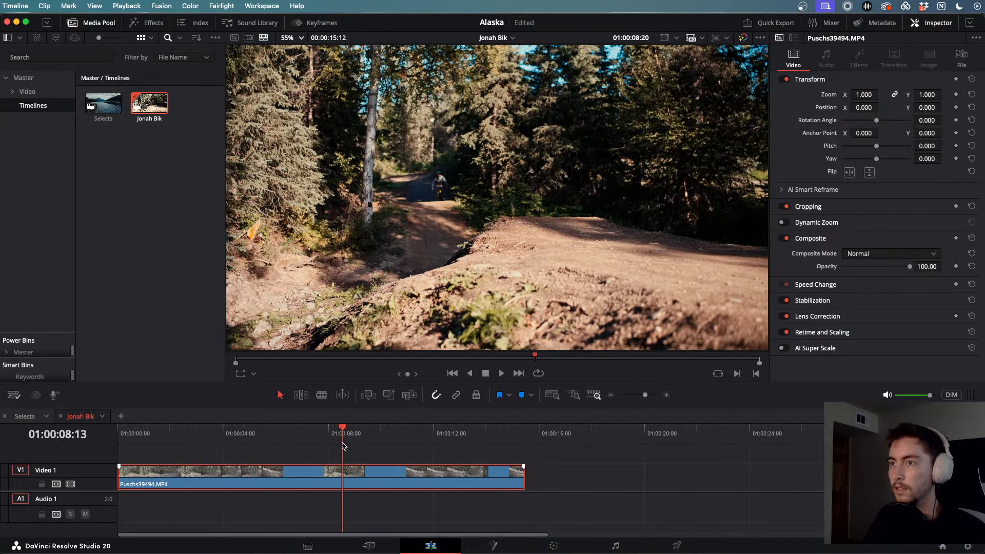
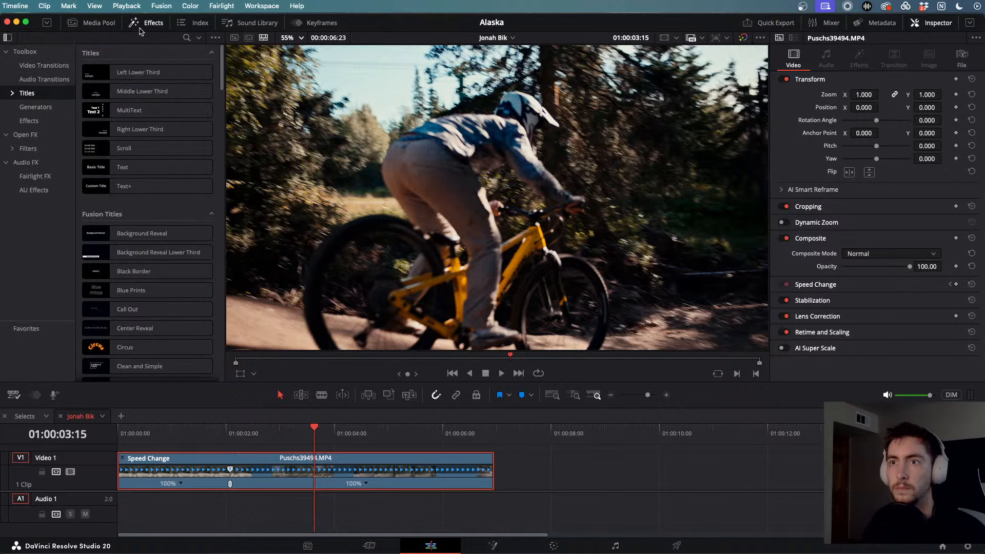
- Open the Keyframes panel and add a Retime Speed keyframe at the playhead
{"action": "left_click", "coordinate": [109, 26]}
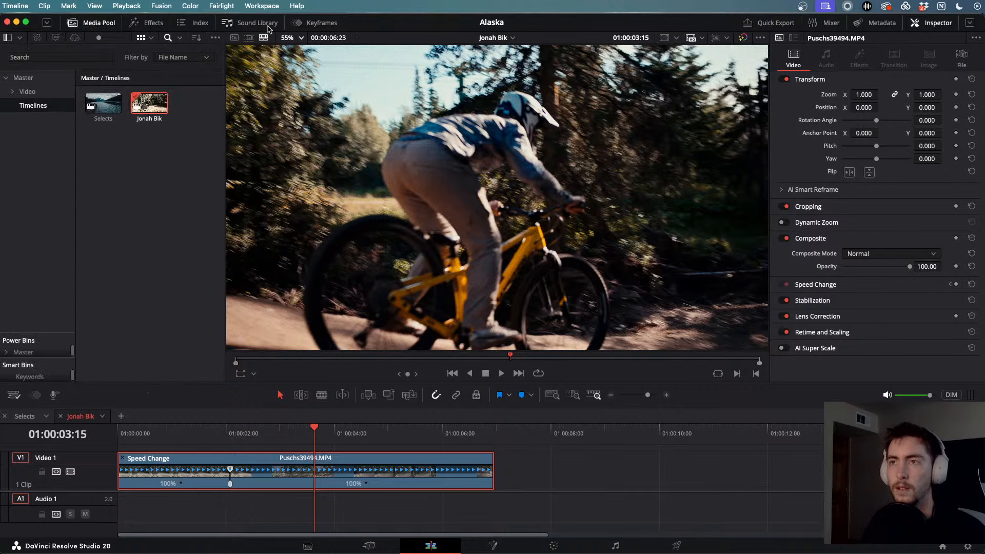
{"action": "left_click", "coordinate": [312, 24]}
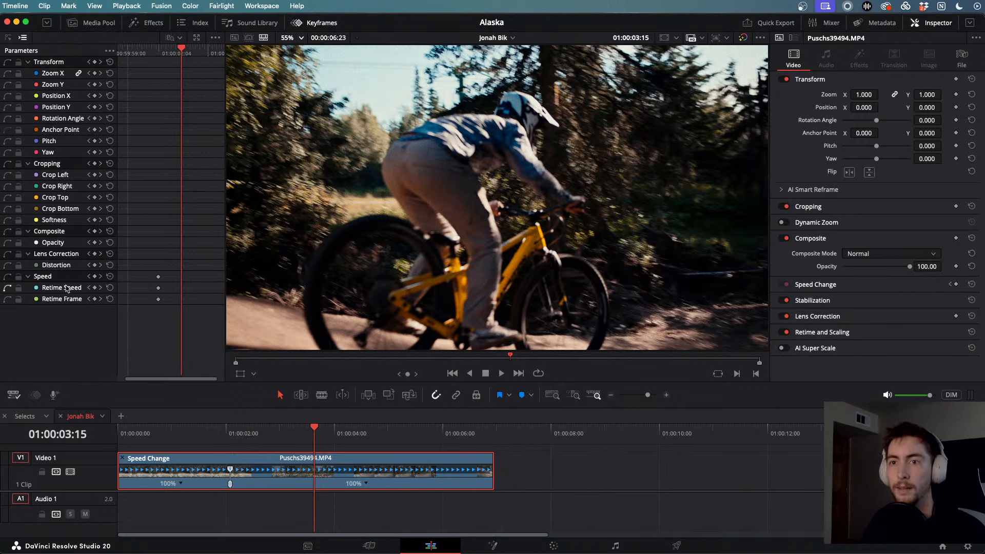
{"action": "left_click", "coordinate": [94, 288]}
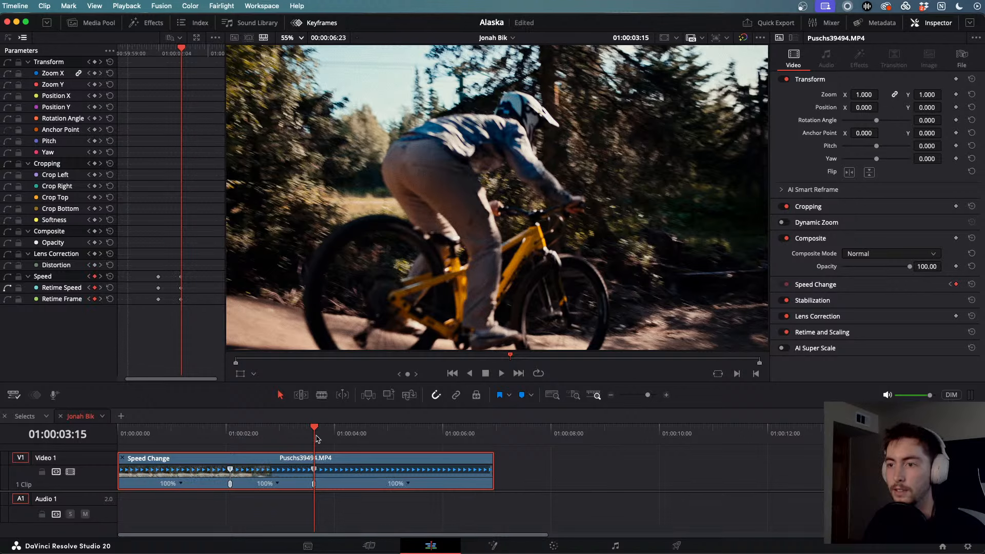
{"action": "left_click_drag", "start_coordinate": [316, 439], "coordinate": [266, 434]}
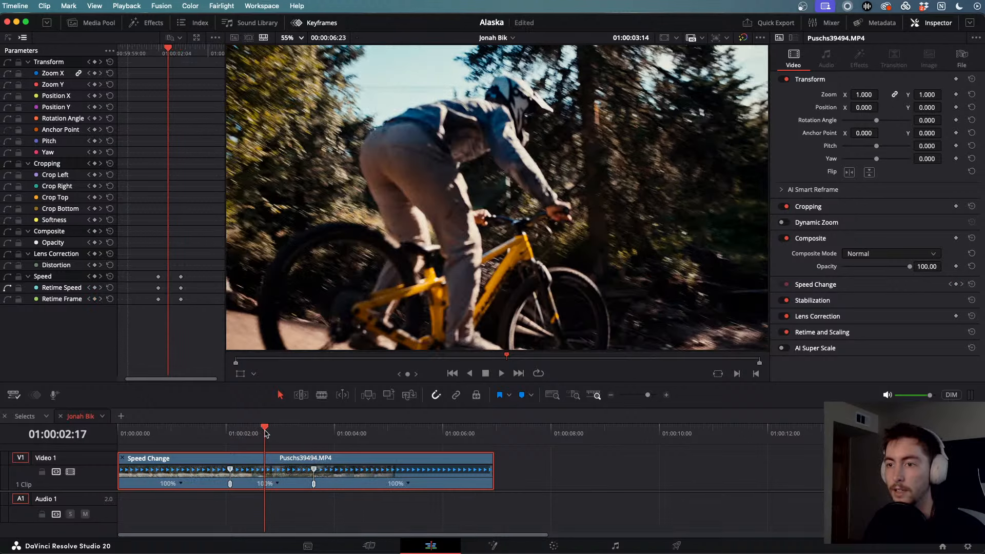
- Change the speed of the middle section between the two speed points to 25%
{"action": "left_click", "coordinate": [276, 485]}
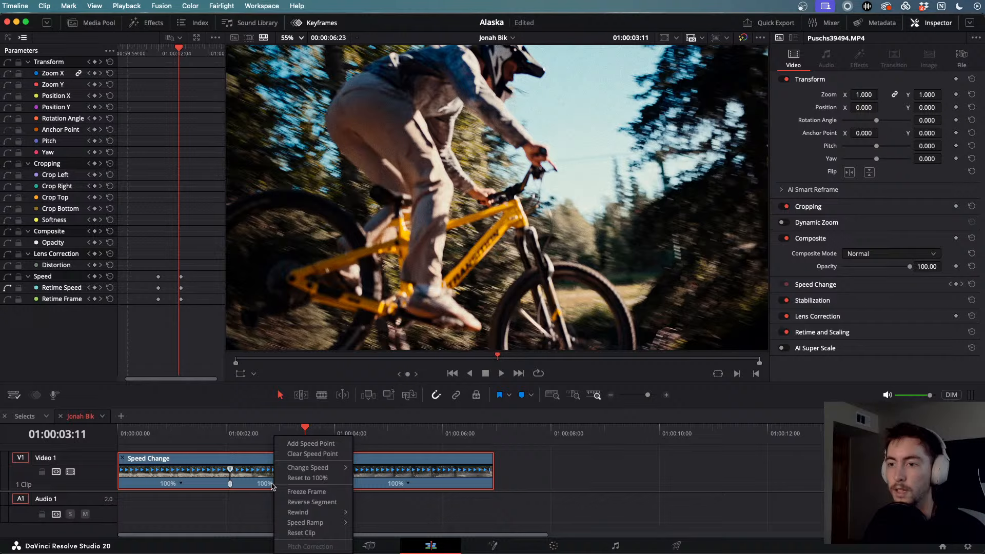
{"action": "left_click", "coordinate": [275, 484]}
{"action": "left_click", "coordinate": [279, 484]}
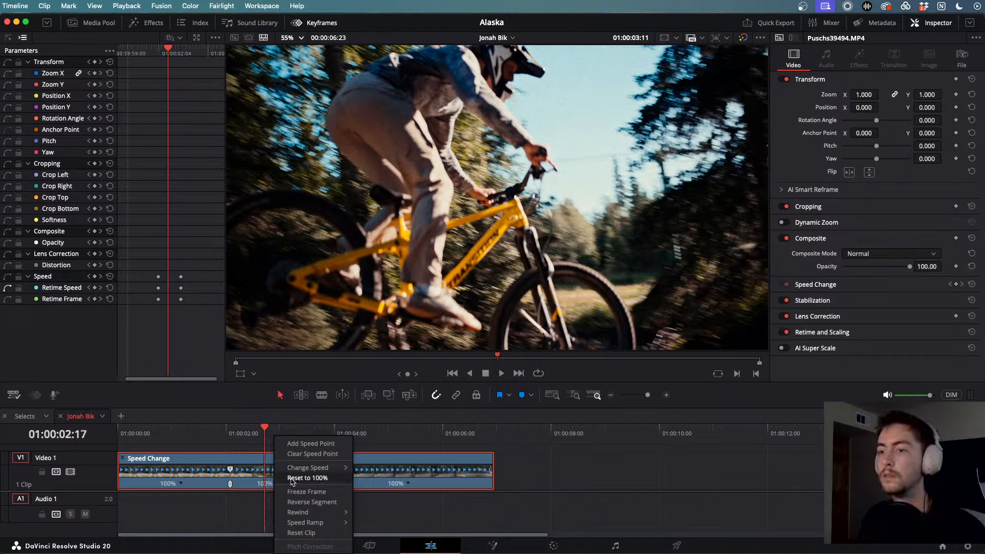
{"action": "mouse_move", "coordinate": [303, 471]}
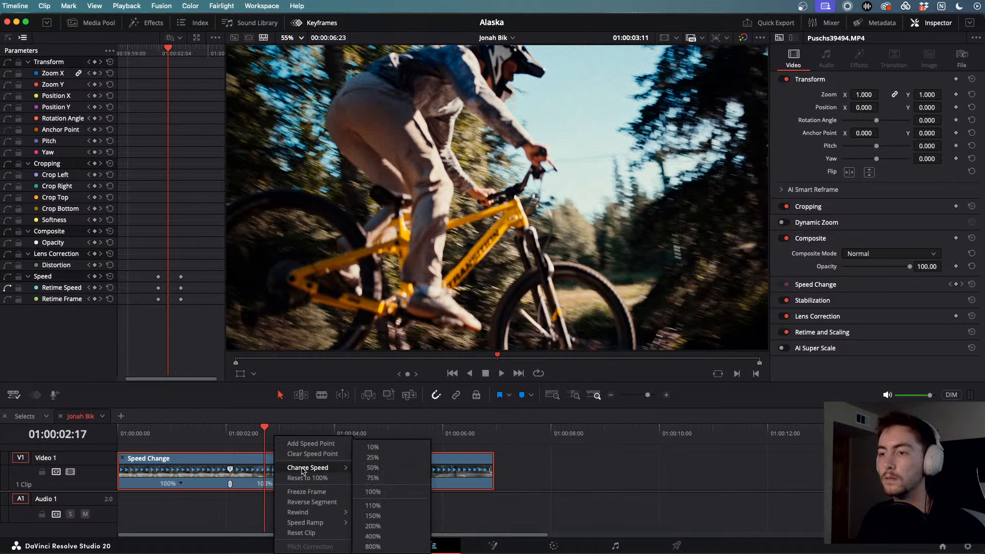
{"action": "left_click", "coordinate": [372, 457]}
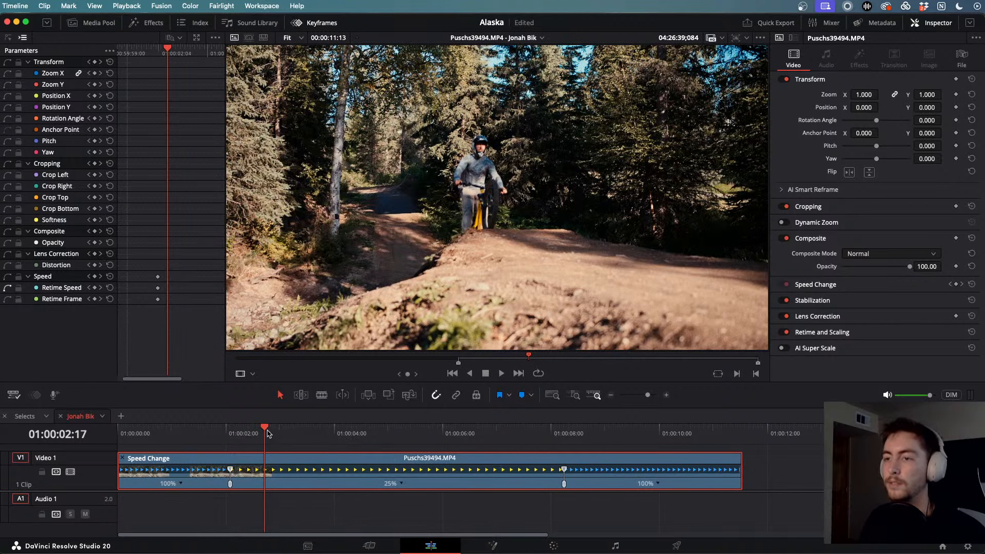
{"action": "left_click", "coordinate": [224, 429]}
- Review the 25% slow-motion ramp with J/K/L playback from near the clip start
{"action": "left_click_drag", "start_coordinate": [225, 430], "coordinate": [210, 428]}
{"action": "key", "text": "space"}
{"action": "key", "text": "j"}
{"action": "key", "text": "j"}
{"action": "key", "text": "j"}
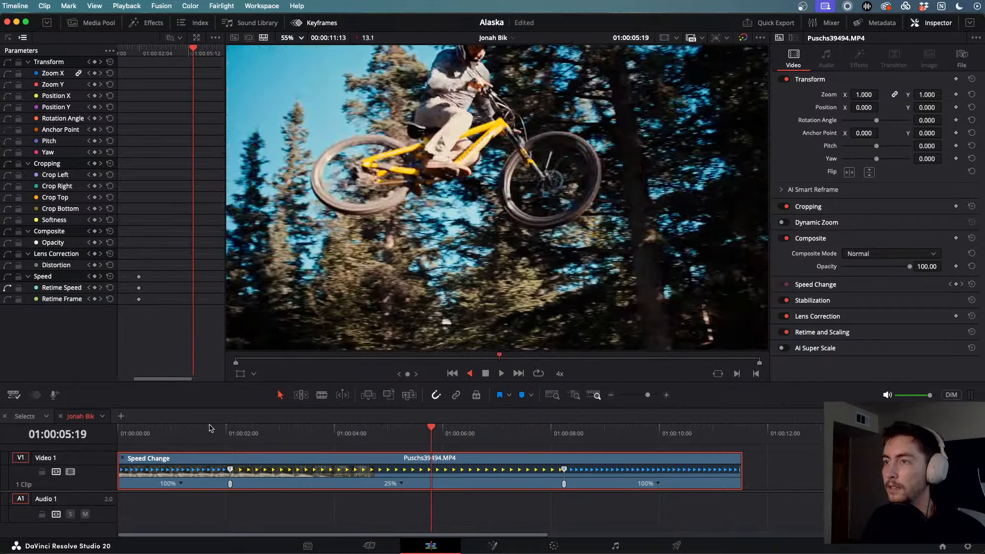
{"action": "key", "text": "l"}
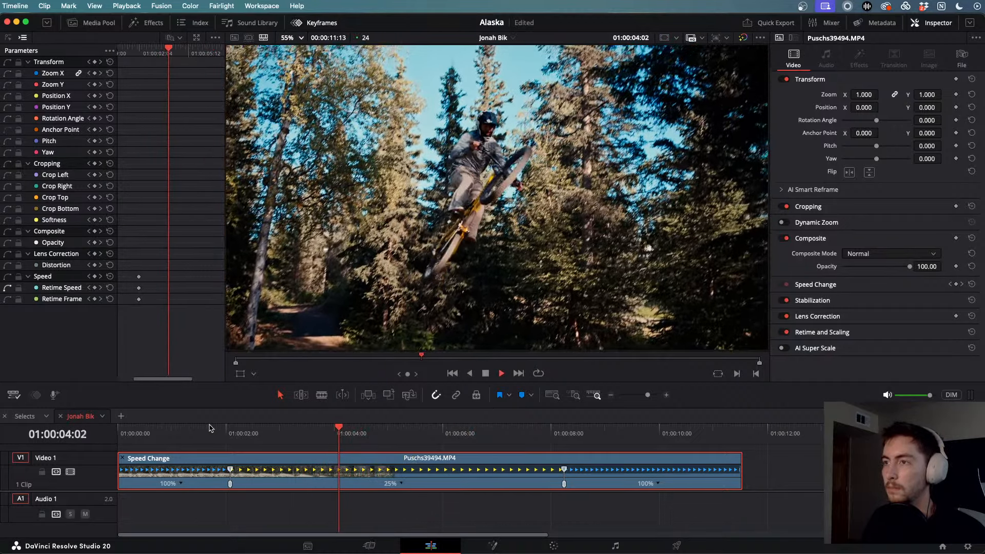
{"action": "key", "text": "space"}
{"action": "left_click", "coordinate": [143, 429]}
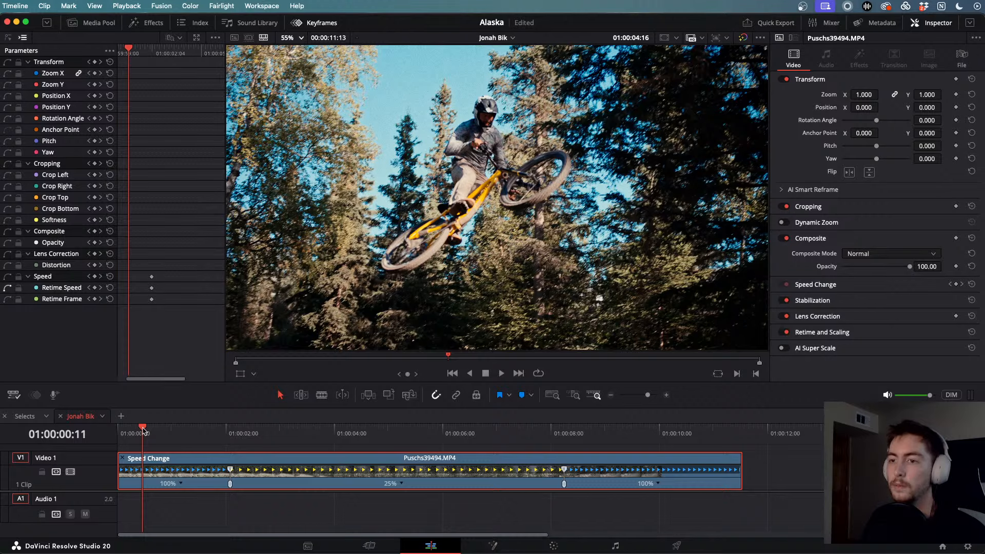
{"action": "key", "text": "space"}
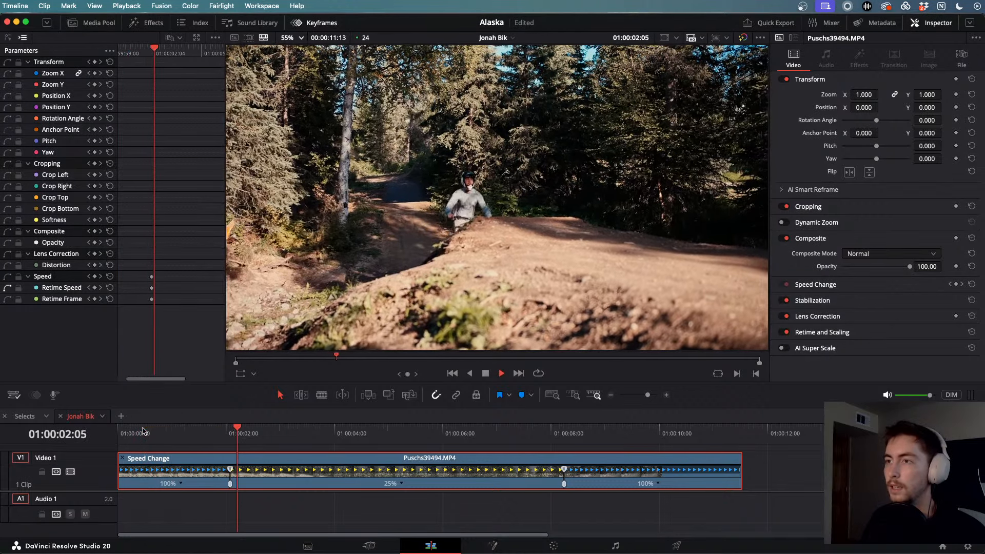
{"action": "key", "text": "space"}
{"action": "key", "text": "j"}
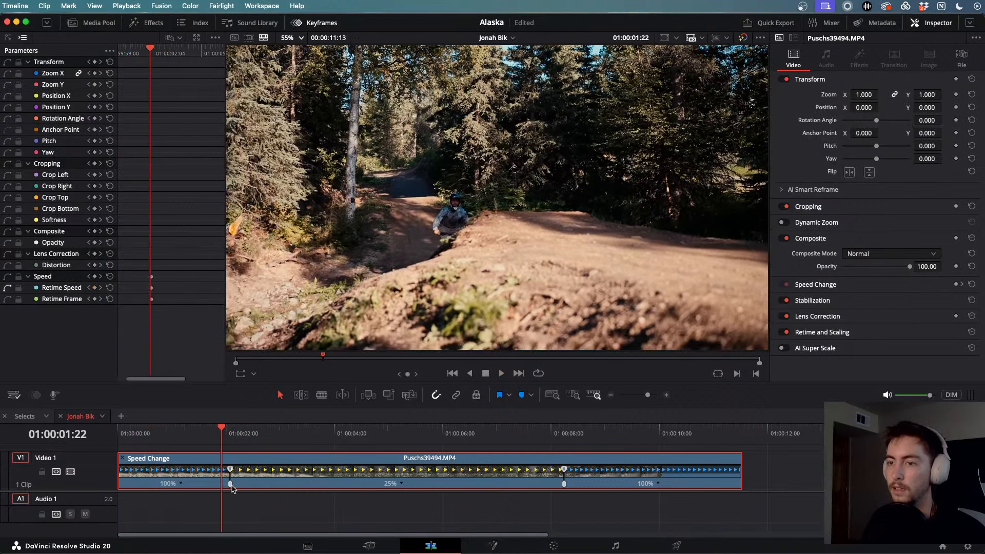
- Drag the first speed point right so the 25% section starts later, then replay it
{"action": "left_click_drag", "start_coordinate": [232, 487], "coordinate": [249, 486]}
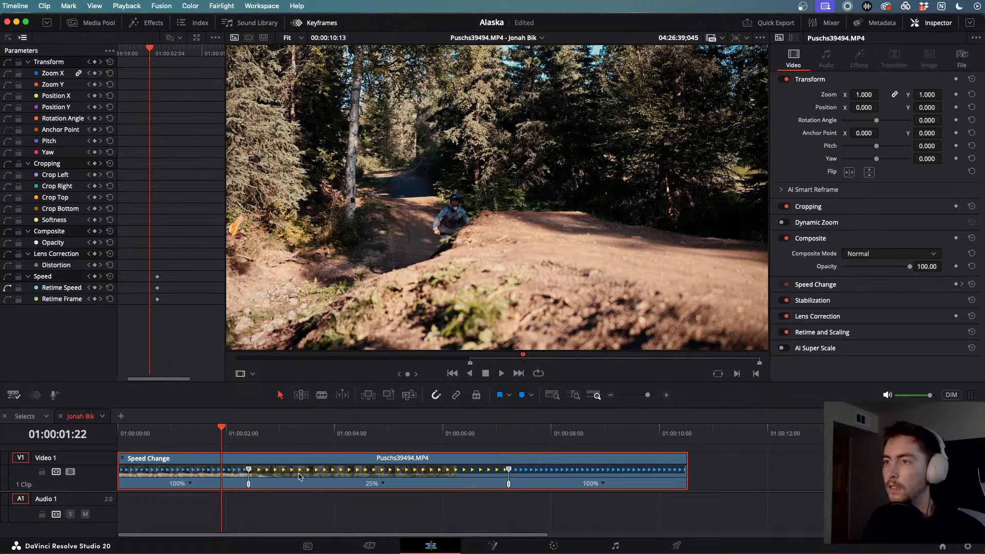
{"action": "key", "text": "j"}
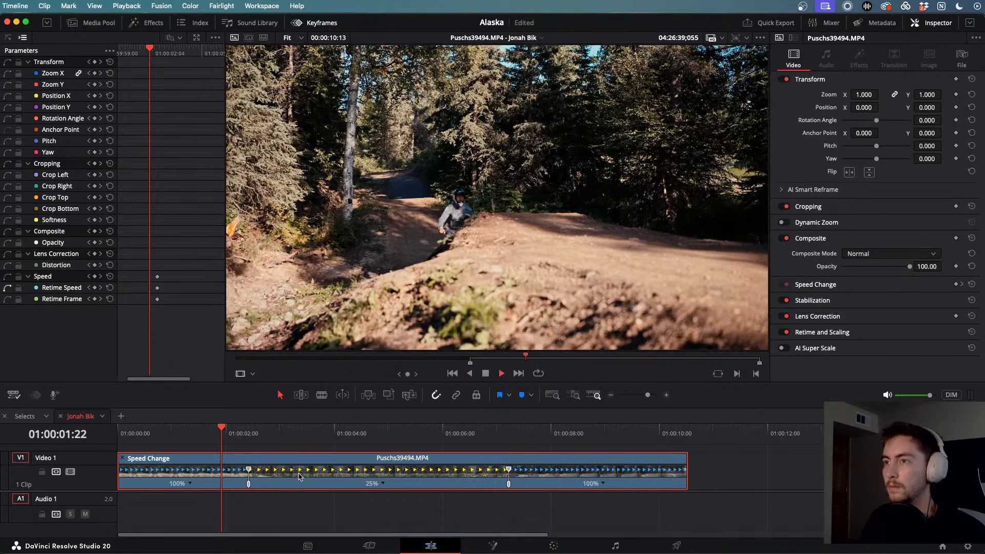
{"action": "key", "text": "l"}
{"action": "key", "text": "k"}
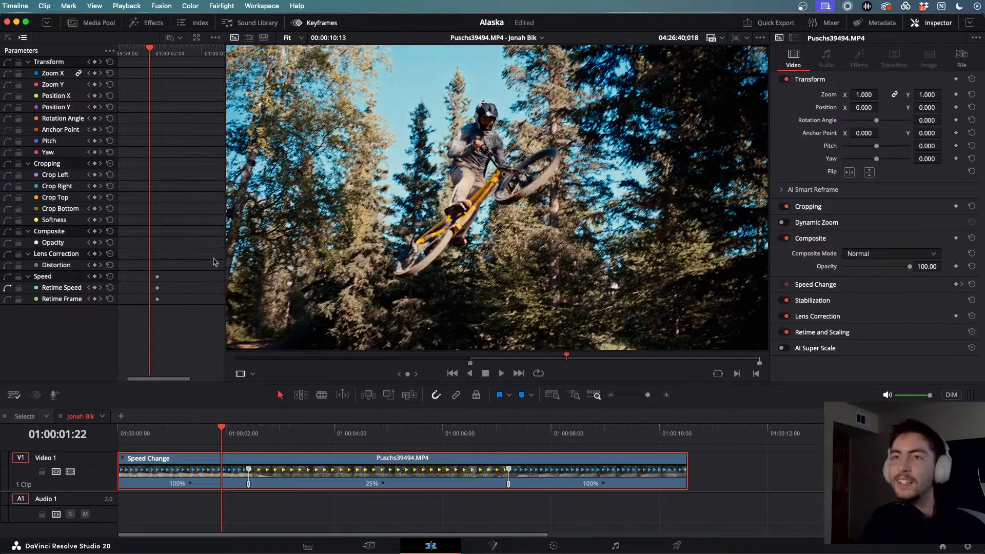
{"action": "scroll", "coordinate": [172, 280], "scroll_direction": "right", "scroll_amount": 3}
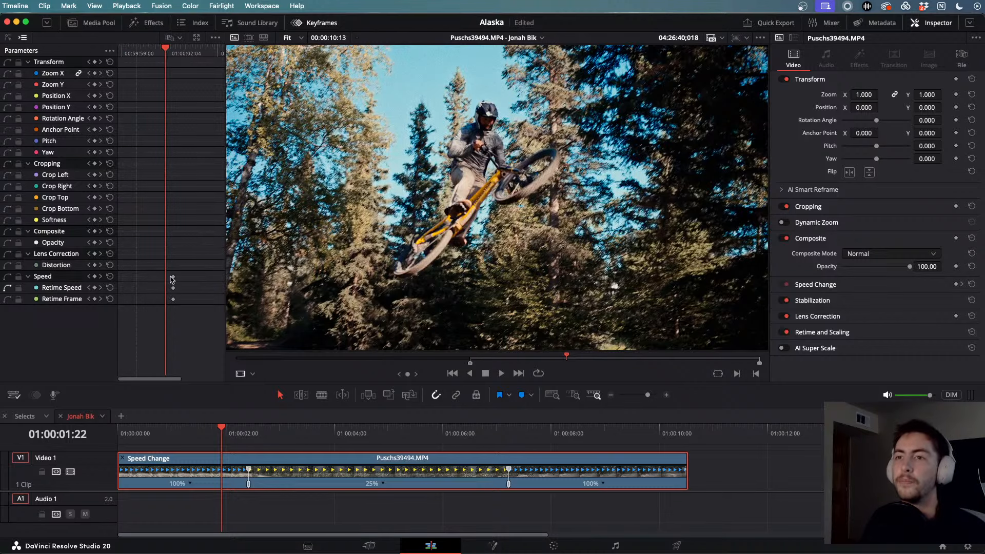
{"action": "left_click", "coordinate": [371, 487]}
- Drag the end speed point right to slow the middle section to 20%
{"action": "right_click", "coordinate": [381, 486]}
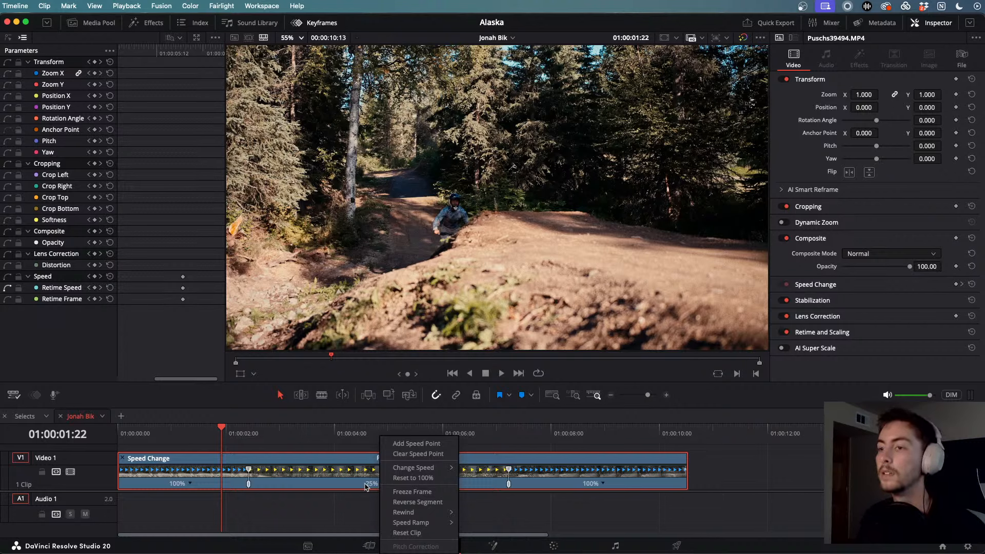
{"action": "left_click", "coordinate": [358, 485]}
{"action": "left_click_drag", "start_coordinate": [508, 470], "coordinate": [568, 478]}
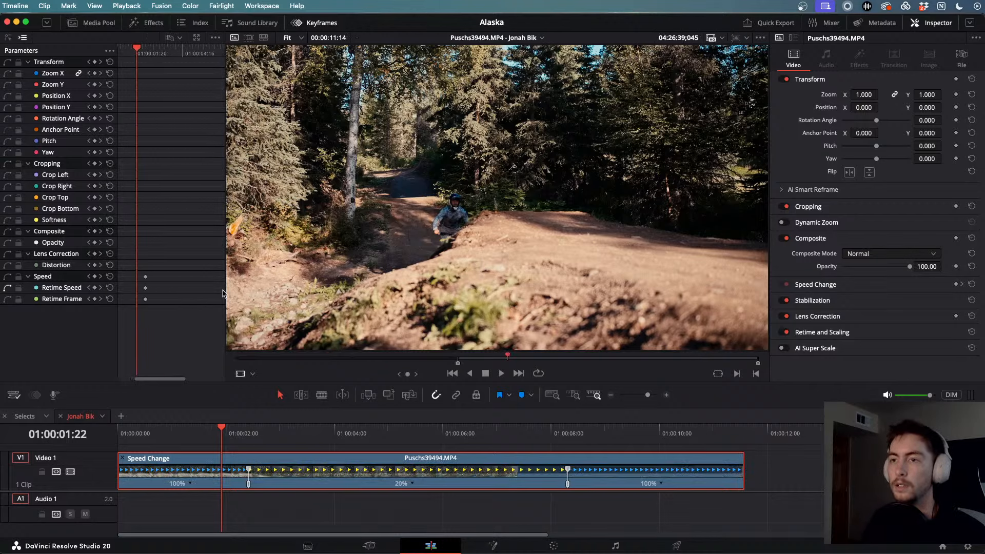
- Widen the Keyframes panel, zoom out, select the Speed keyframes and show the curve view
{"action": "left_click_drag", "start_coordinate": [224, 293], "coordinate": [358, 290]}
{"action": "scroll", "coordinate": [251, 283], "scroll_direction": "right", "scroll_amount": 3}
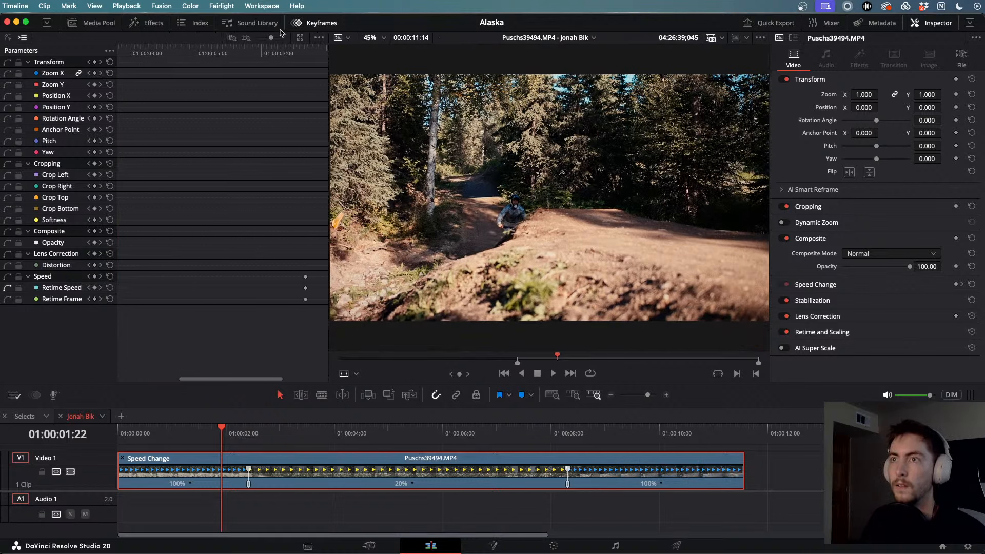
{"action": "left_click_drag", "start_coordinate": [269, 40], "coordinate": [257, 41]}
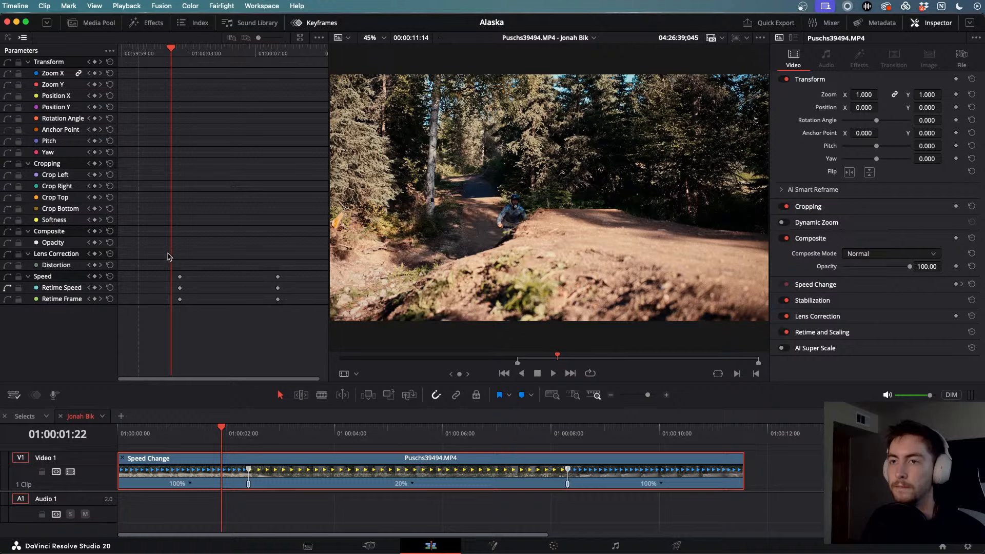
{"action": "left_click_drag", "start_coordinate": [156, 256], "coordinate": [321, 339]}
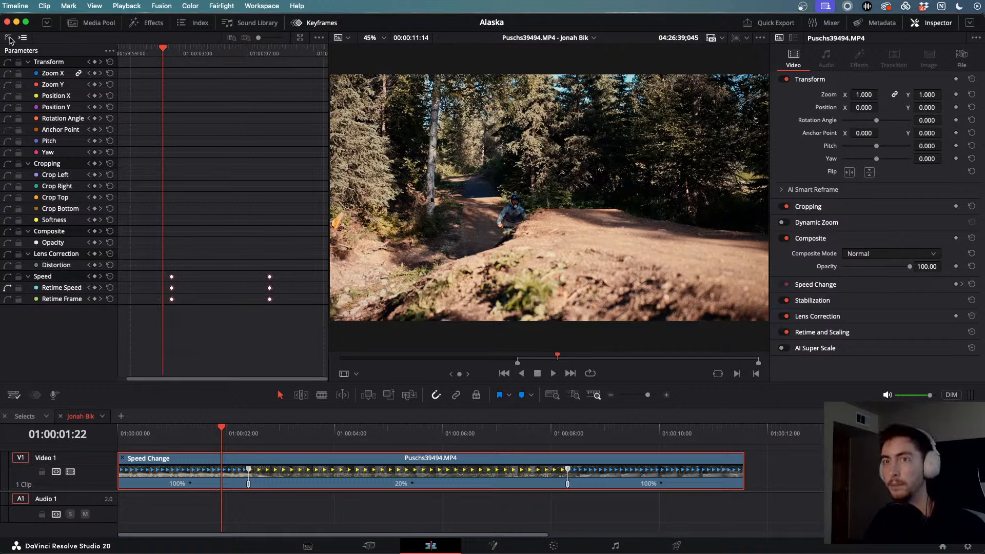
{"action": "left_click", "coordinate": [9, 38]}
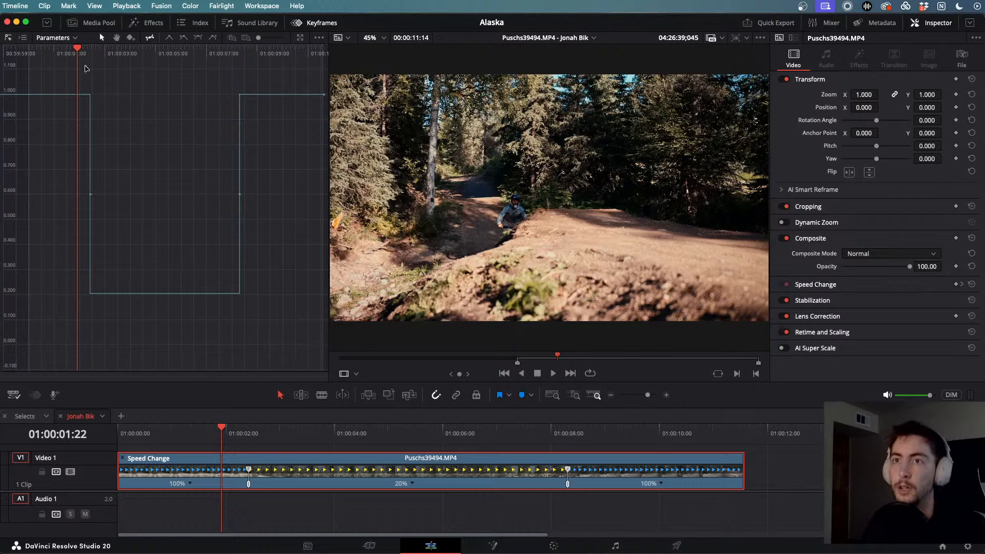
- Ease the speed keyframes into smooth curves and lengthen both the slowdown and speed-up eases
{"action": "left_click_drag", "start_coordinate": [85, 67], "coordinate": [294, 273]}
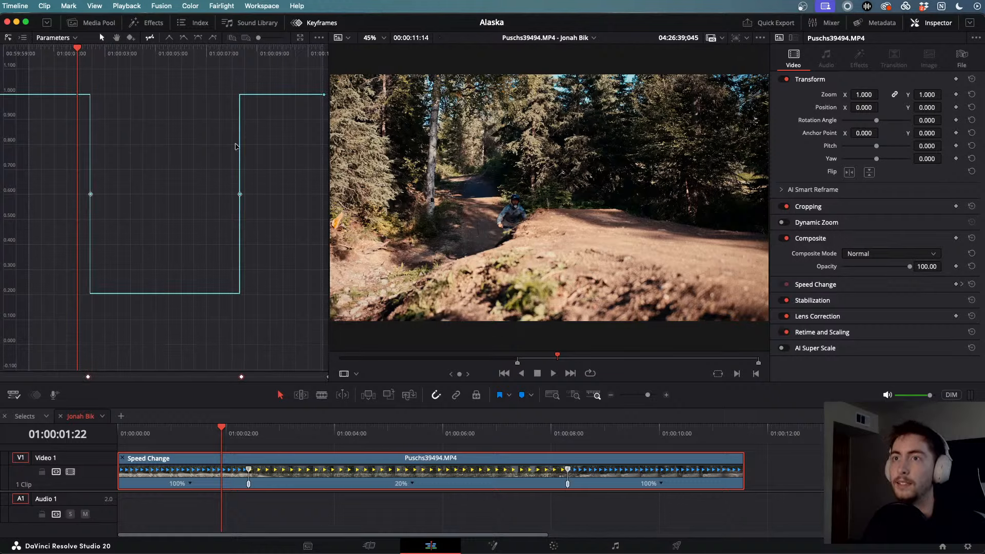
{"action": "left_click", "coordinate": [198, 38]}
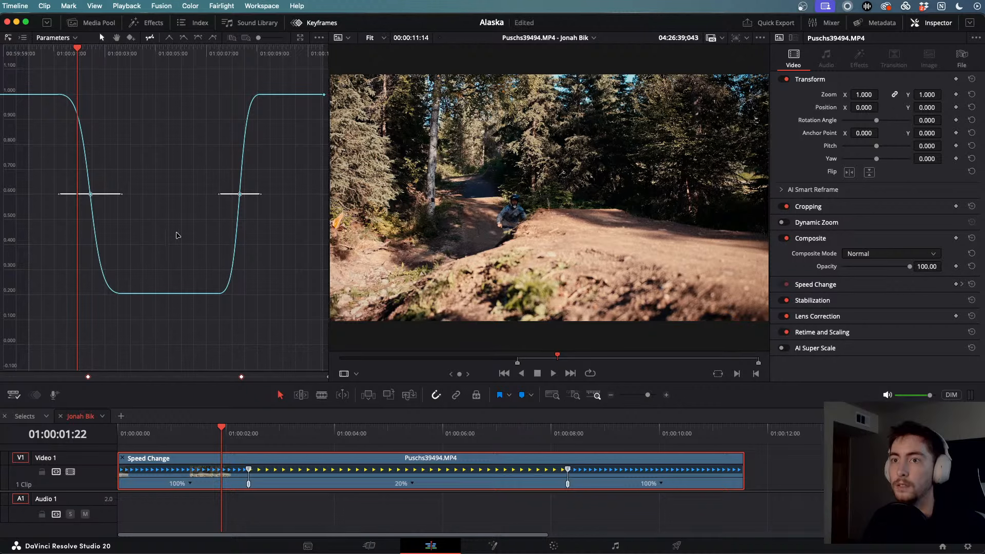
{"action": "left_click_drag", "start_coordinate": [121, 193], "coordinate": [156, 193]}
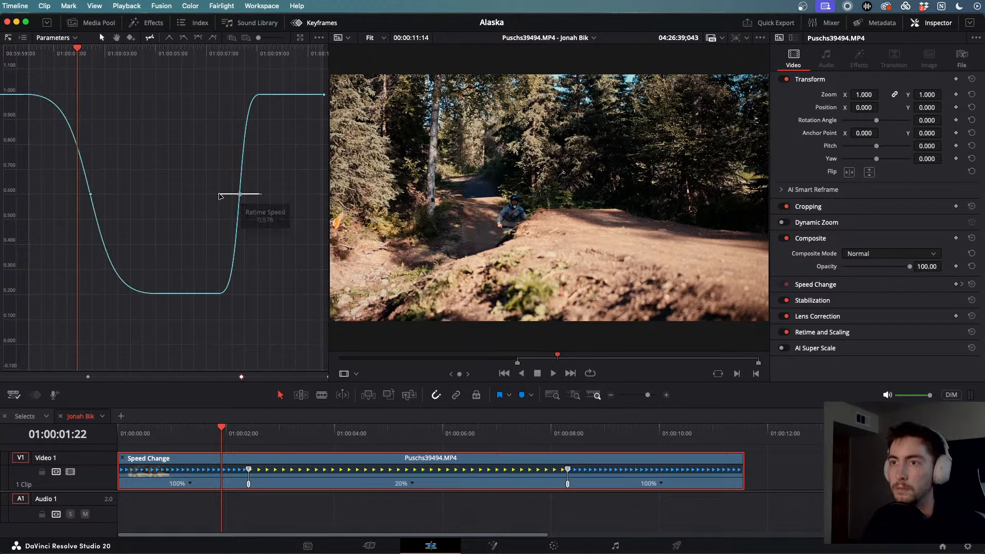
{"action": "left_click_drag", "start_coordinate": [226, 194], "coordinate": [166, 195]}
{"action": "left_click", "coordinate": [147, 194]}
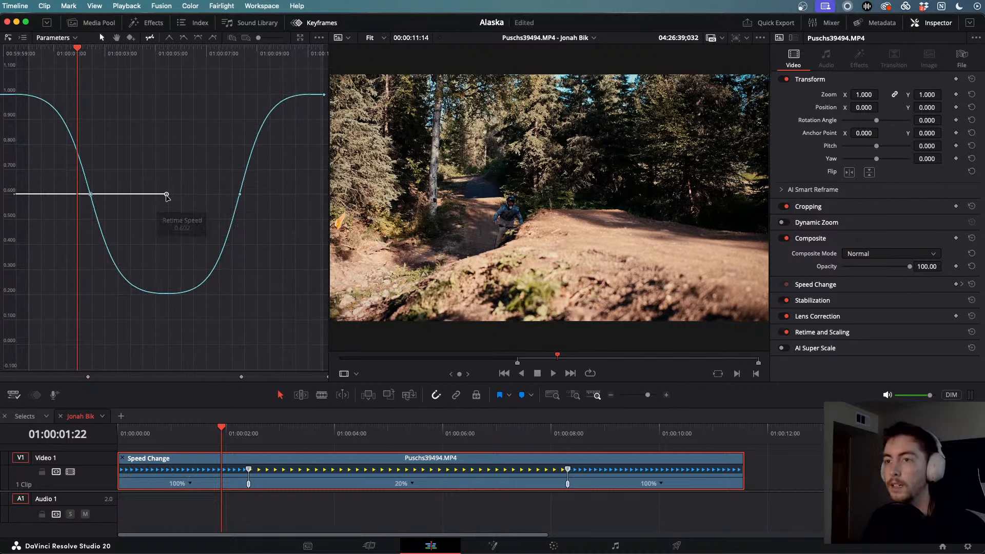
- Play back the eased ramp, including the end of the slow-motion section
{"action": "left_click_drag", "start_coordinate": [220, 438], "coordinate": [181, 436]}
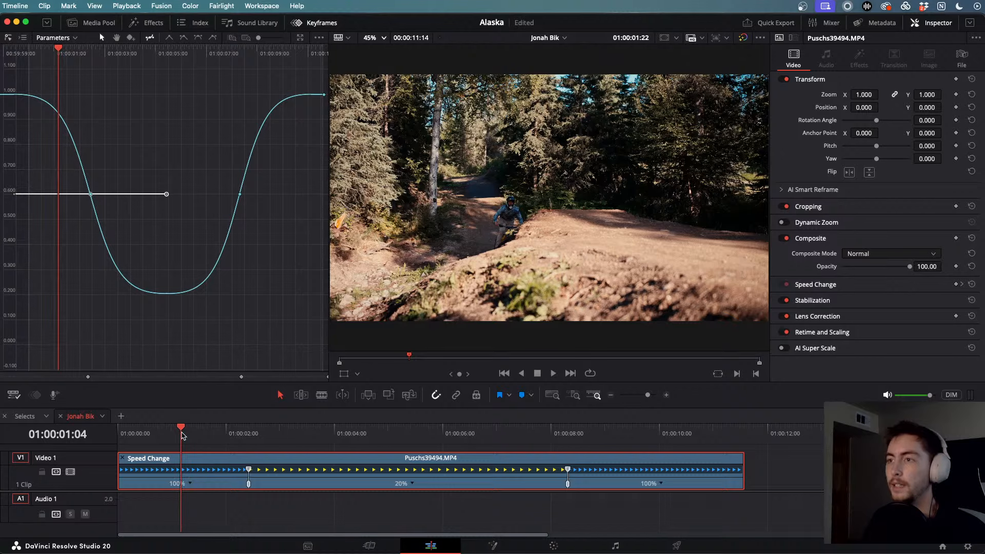
{"action": "key", "text": "space"}
{"action": "key", "text": "space"}
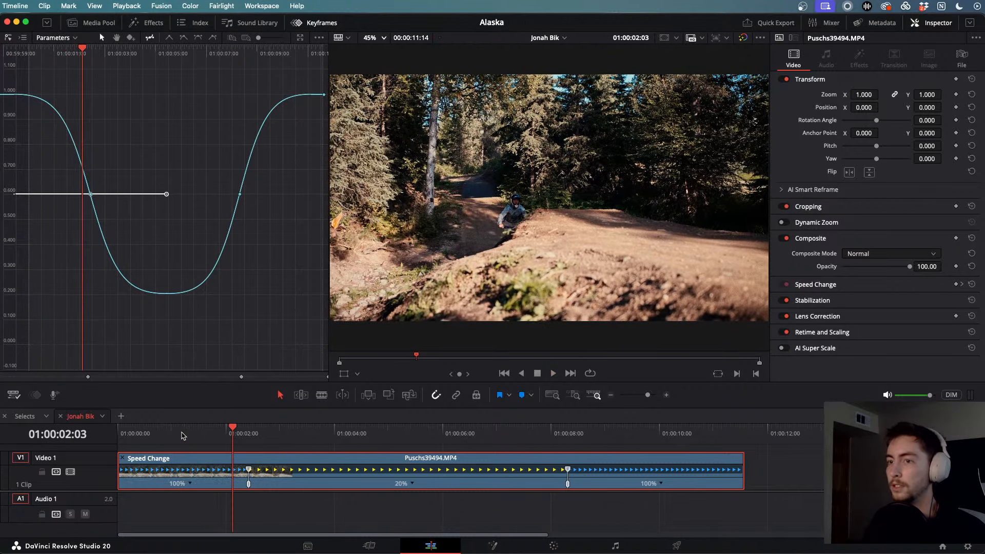
{"action": "key", "text": "space"}
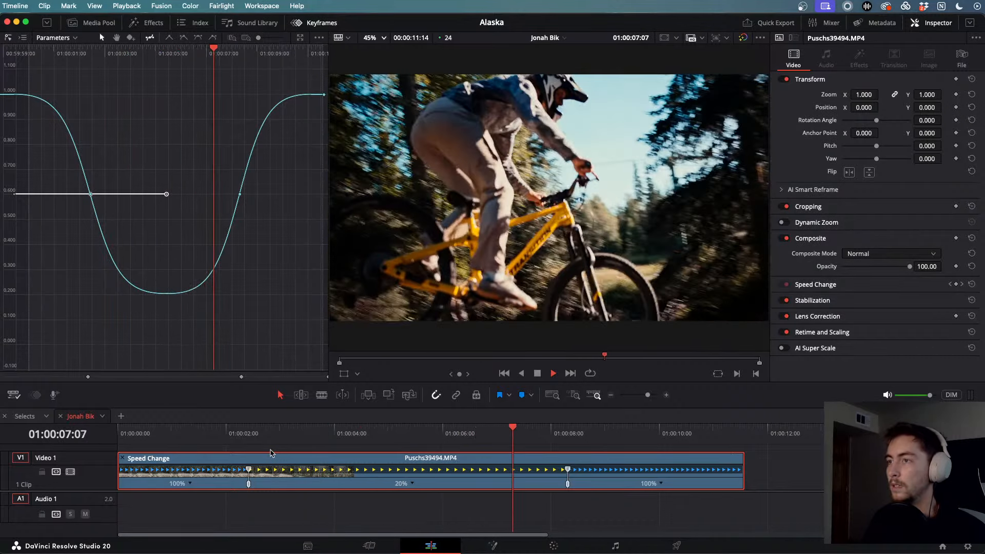
{"action": "key", "text": "space"}
{"action": "left_click_drag", "start_coordinate": [581, 432], "coordinate": [502, 426]}
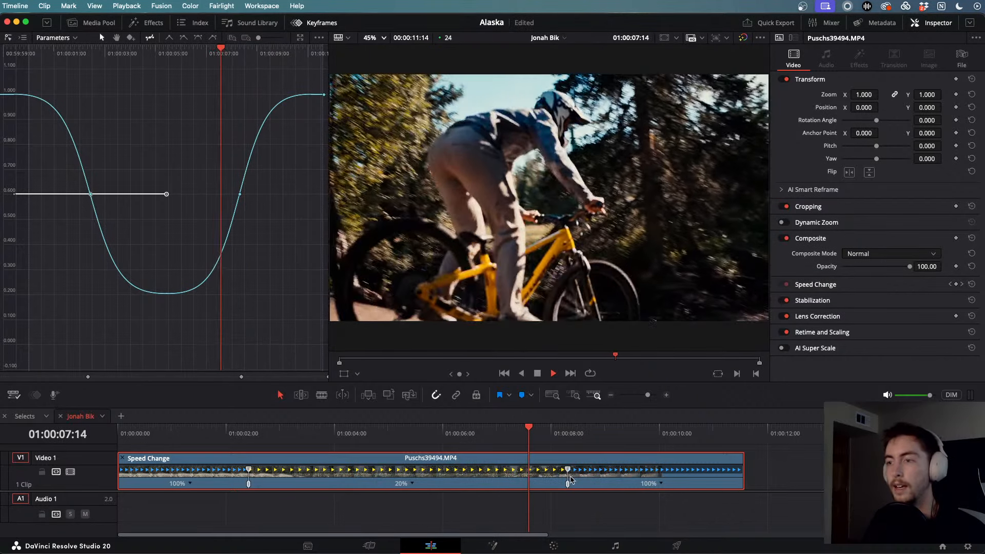
{"action": "key", "text": "space"}
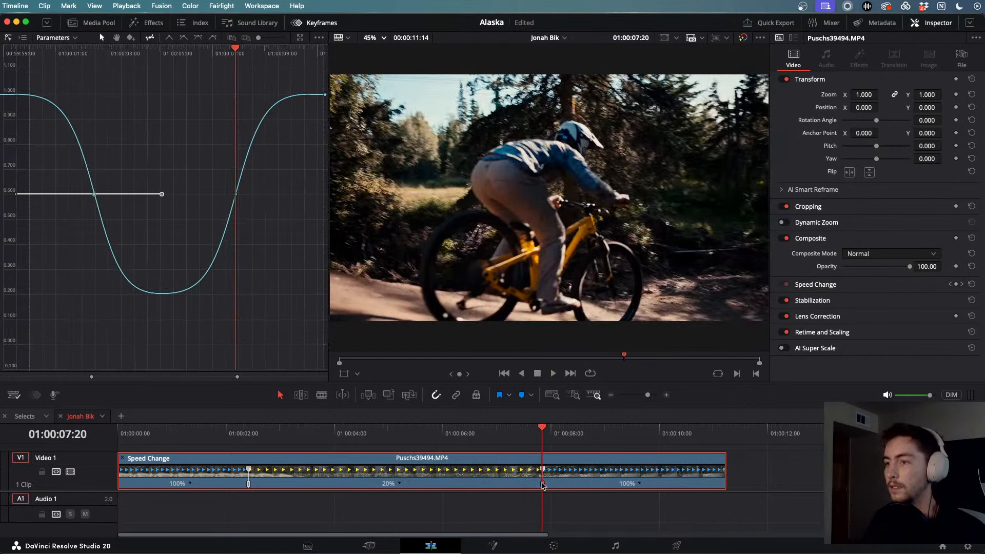
- Drag the end speed point left to shorten the 20% section, then replay the jump
{"action": "left_click_drag", "start_coordinate": [567, 482], "coordinate": [535, 482]}
{"action": "left_click", "coordinate": [182, 426]}
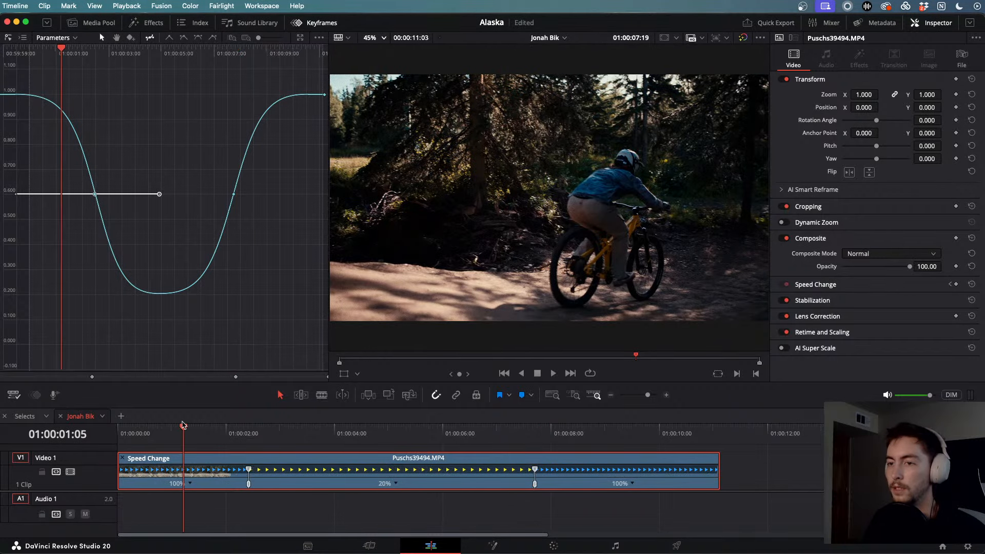
{"action": "key", "text": "space"}
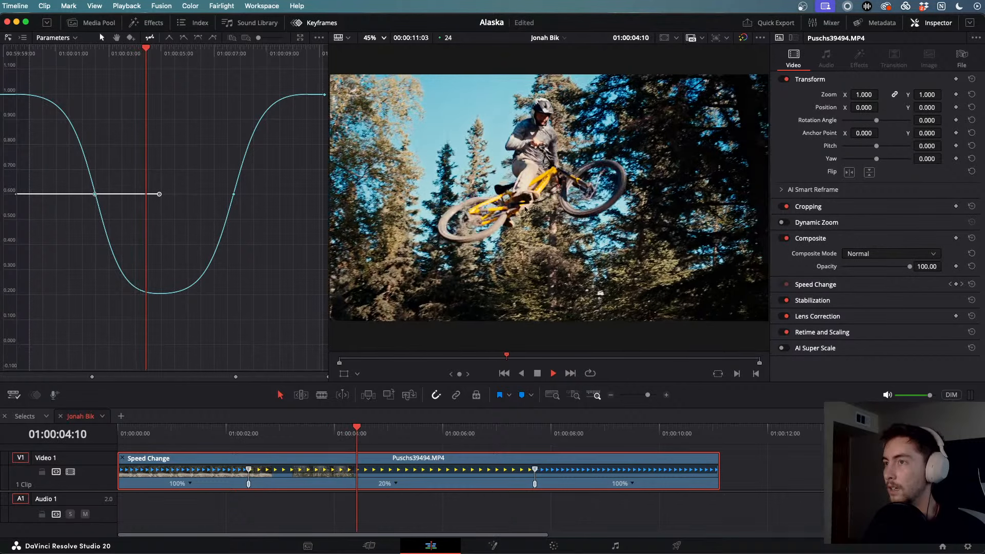
{"action": "key", "text": "space"}
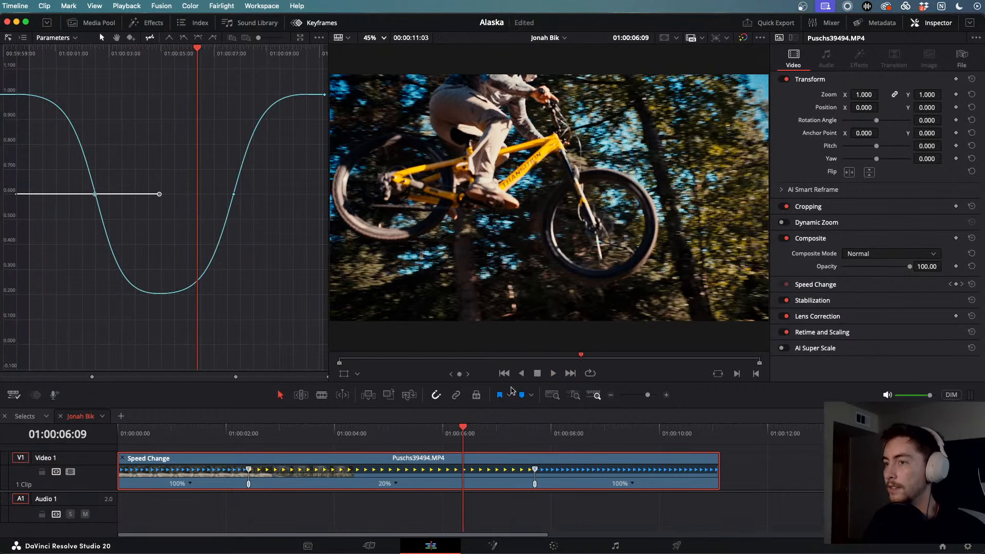
{"action": "left_click", "coordinate": [264, 431]}
{"action": "left_click", "coordinate": [202, 431]}
{"action": "key", "text": "space"}
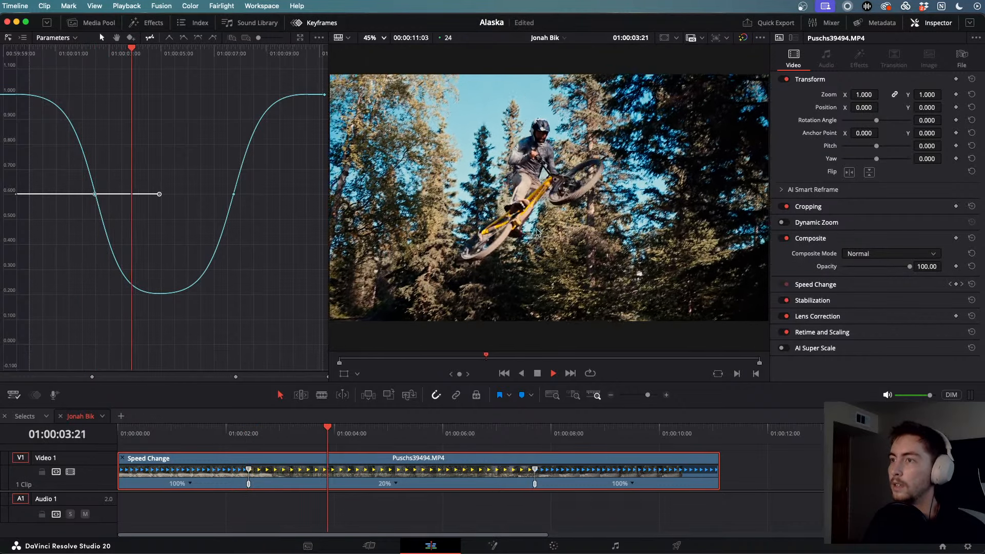
{"action": "key", "text": "space"}
- End the 20% slow-motion section much earlier and play the jump back
{"action": "left_click_drag", "start_coordinate": [536, 487], "coordinate": [359, 477]}
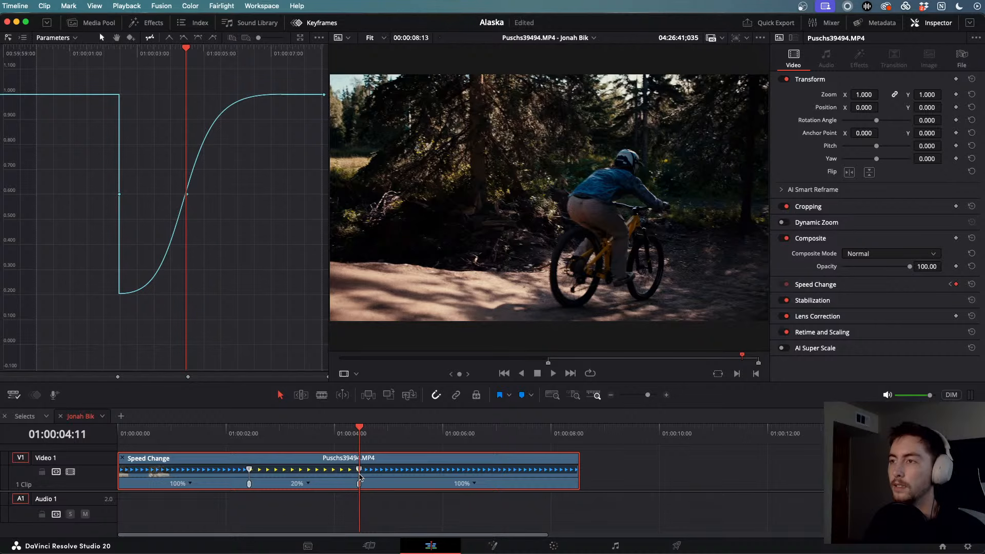
{"action": "left_click_drag", "start_coordinate": [359, 429], "coordinate": [209, 426]}
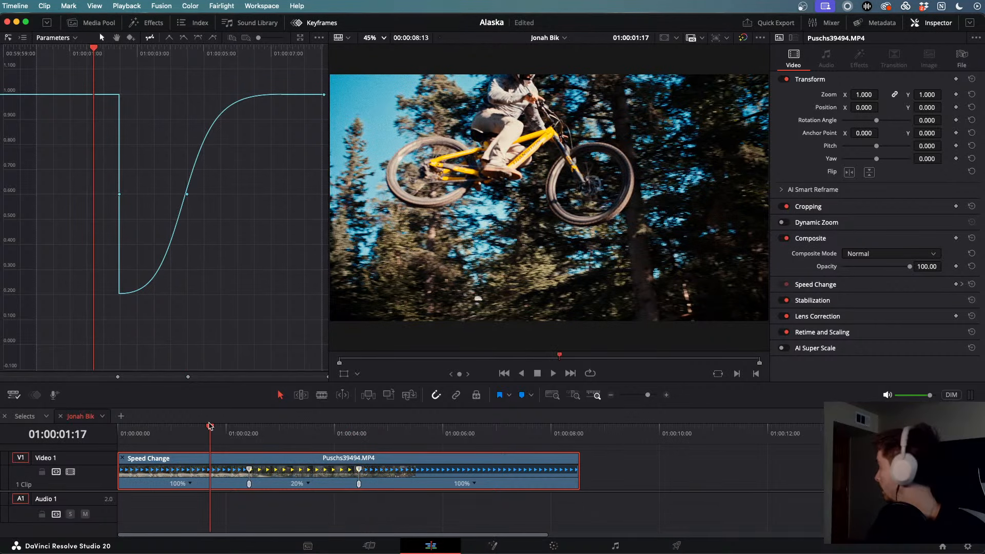
{"action": "key", "text": "space"}
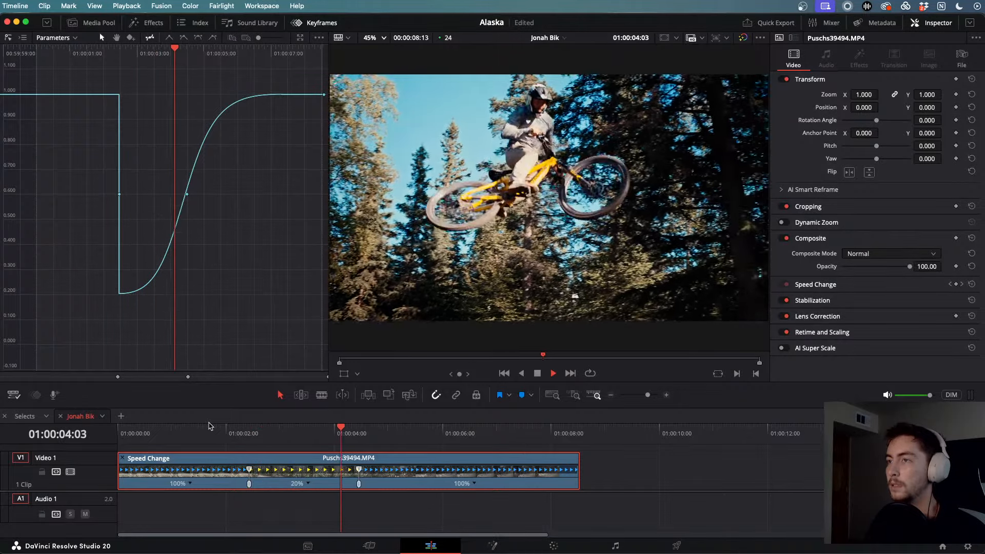
{"action": "key", "text": "space"}
{"action": "key", "text": "j"}
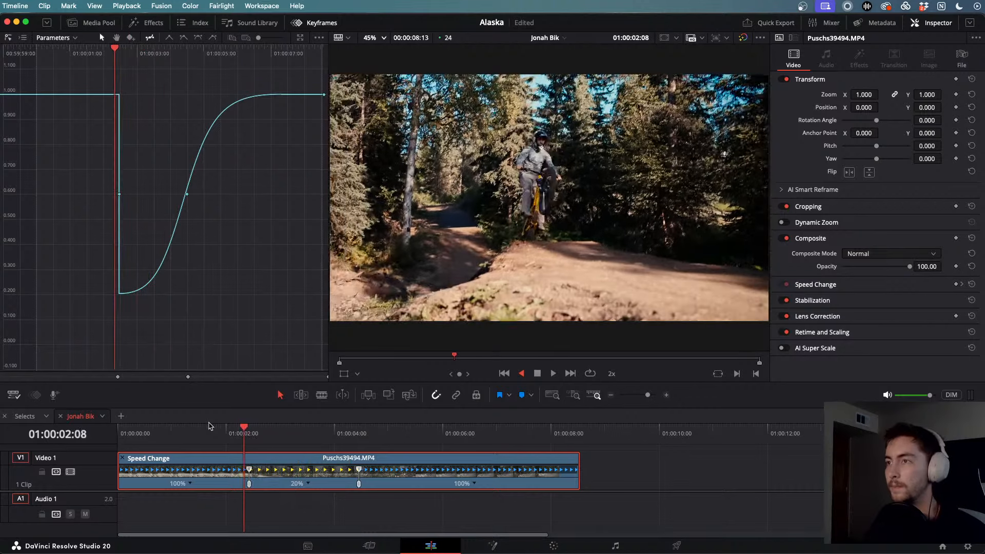
{"action": "key", "text": "l"}
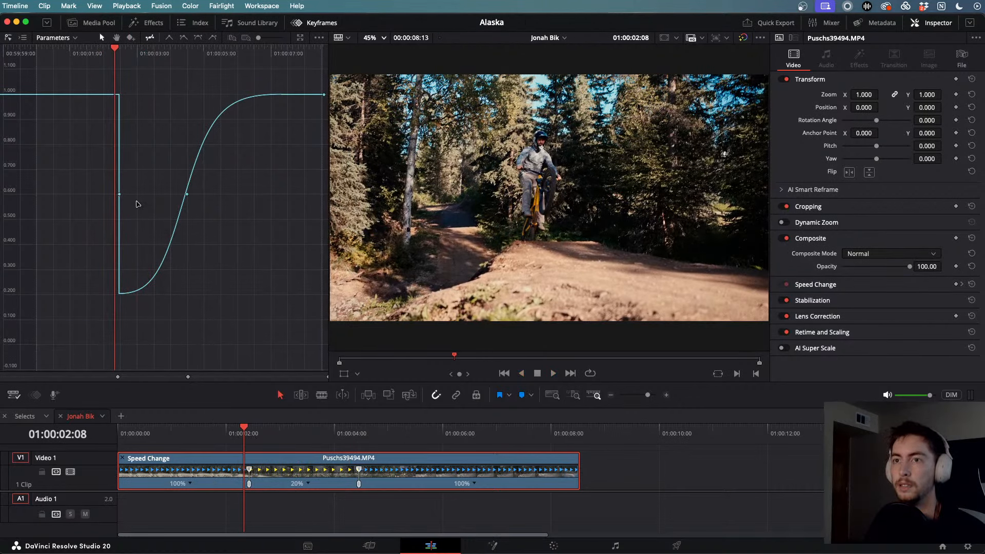
- Reshape the speed curve: steepen the ramp up, start the slowdown later and widen its ease
{"action": "mouse_move", "coordinate": [186, 194]}
{"action": "left_mouse_down"}
{"action": "mouse_move", "coordinate": [233, 193]}
{"action": "mouse_move", "coordinate": [165, 194]}
{"action": "mouse_move", "coordinate": [213, 194]}
{"action": "mouse_move", "coordinate": [191, 194]}
{"action": "left_mouse_up"}
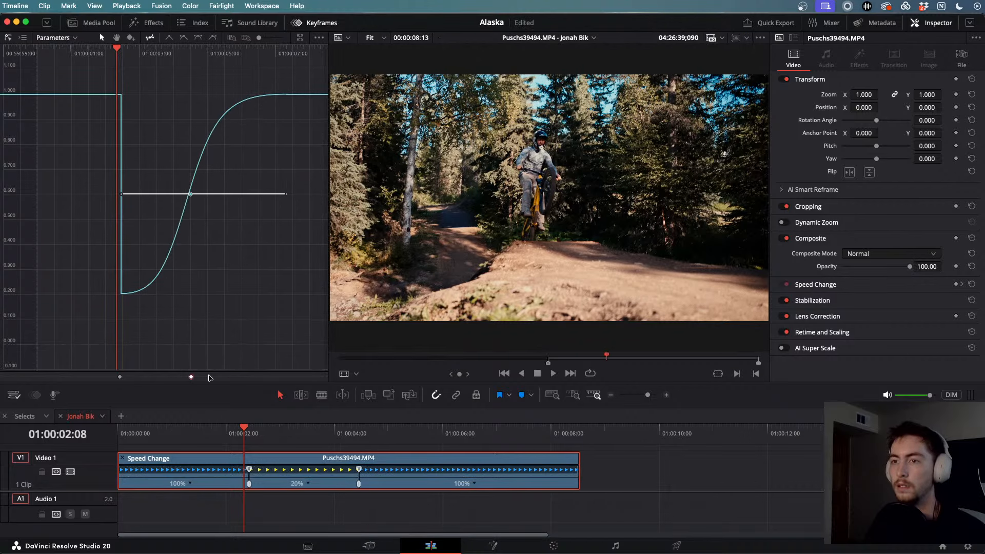
{"action": "key", "text": "super+z"}
{"action": "key", "text": "super+z"}
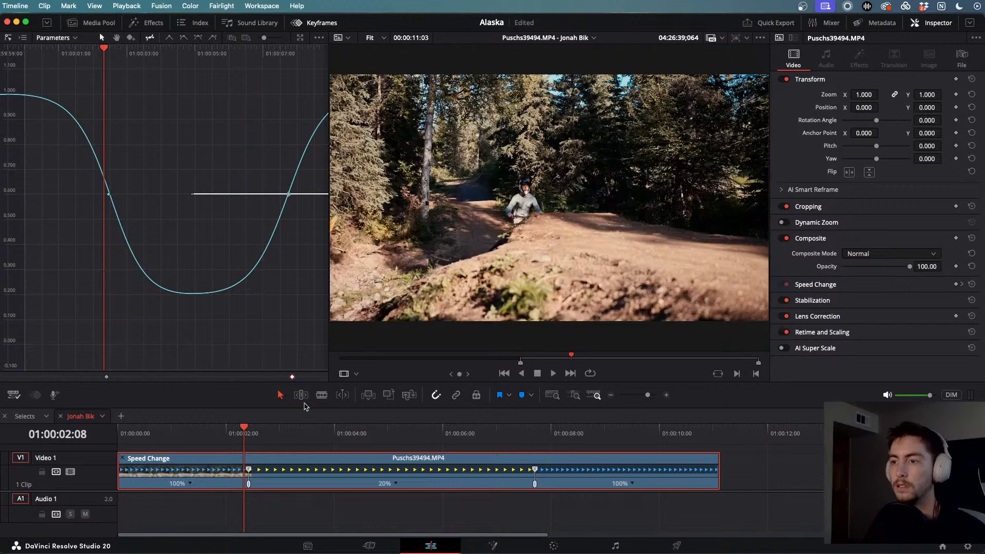
{"action": "key", "text": "super+shift+z"}
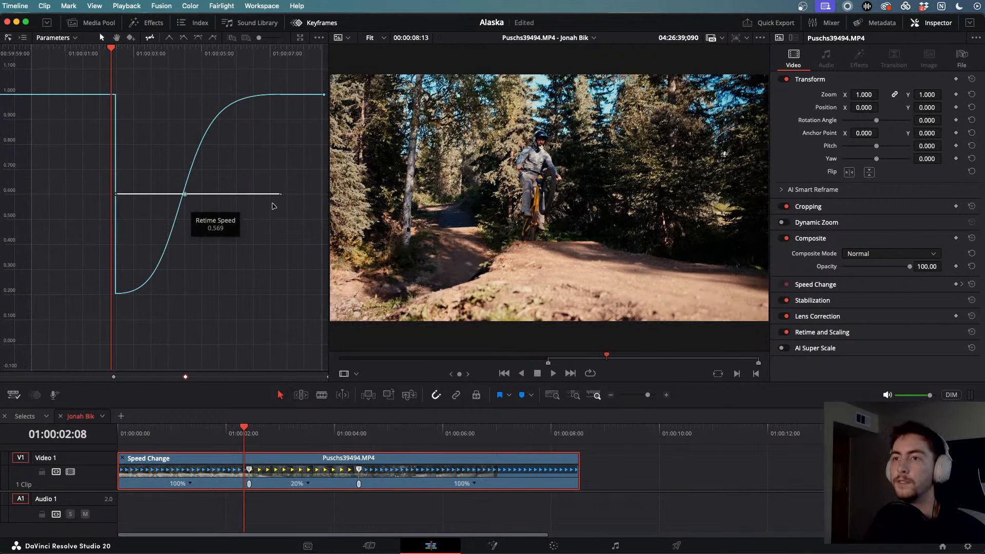
{"action": "left_click_drag", "start_coordinate": [281, 194], "coordinate": [242, 195]}
{"action": "left_click", "coordinate": [117, 195]}
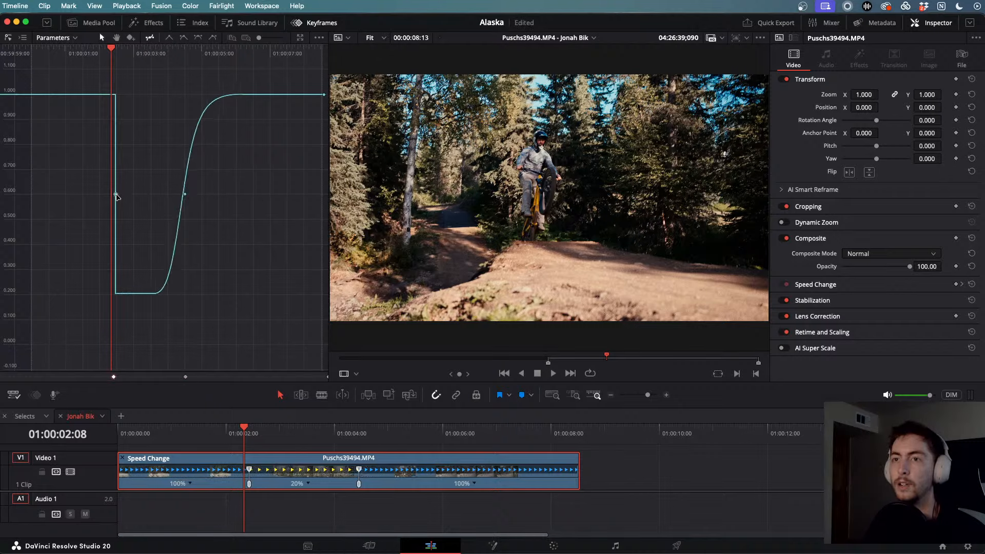
{"action": "left_click_drag", "start_coordinate": [116, 194], "coordinate": [121, 195]}
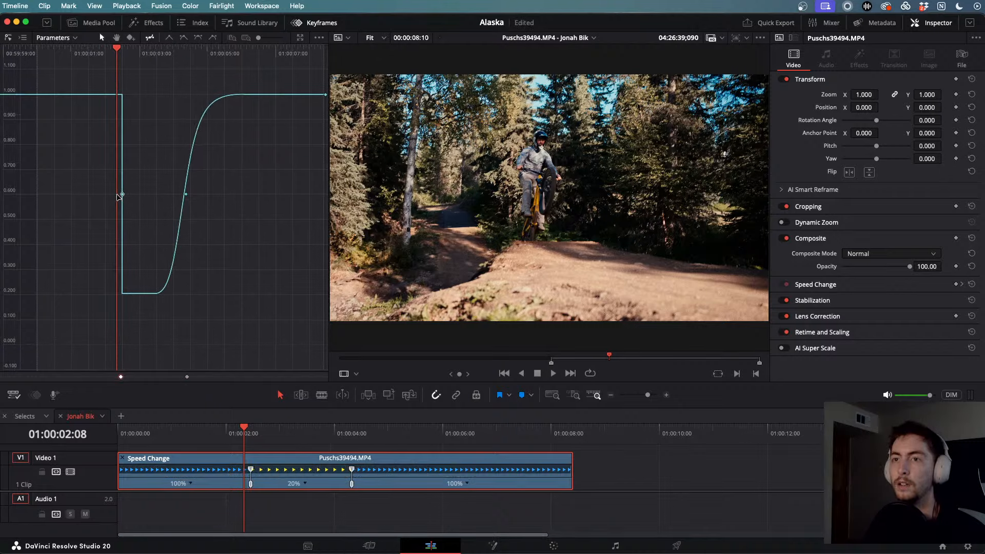
{"action": "left_click", "coordinate": [197, 38]}
{"action": "left_click_drag", "start_coordinate": [137, 195], "coordinate": [160, 195]}
{"action": "left_click", "coordinate": [185, 194]}
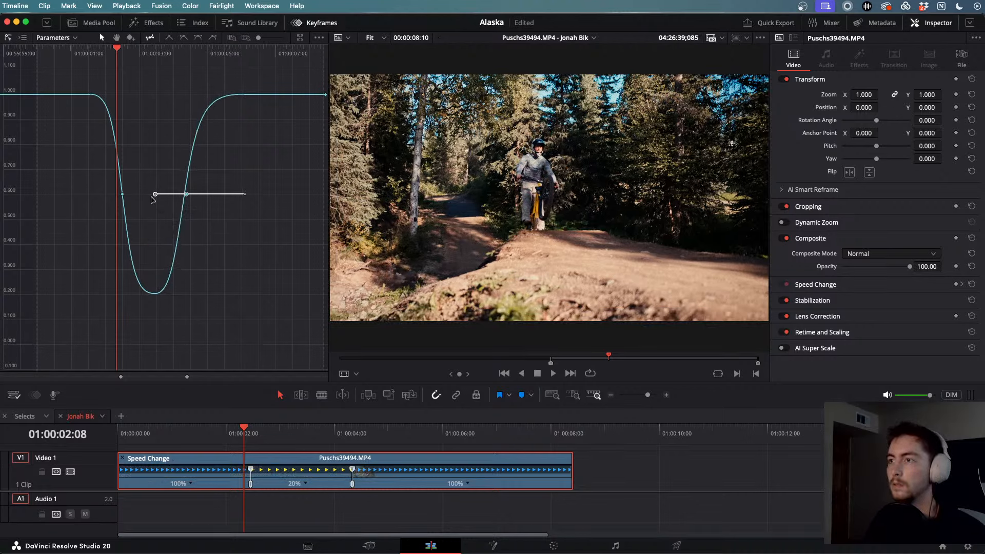
- Replay the reshaped speed ramp several times from the timeline start
{"action": "left_click_drag", "start_coordinate": [244, 427], "coordinate": [187, 428]}
{"action": "key", "text": "space"}
{"action": "key", "text": "space"}
{"action": "left_click_drag", "start_coordinate": [321, 438], "coordinate": [153, 438]}
{"action": "key", "text": "space"}
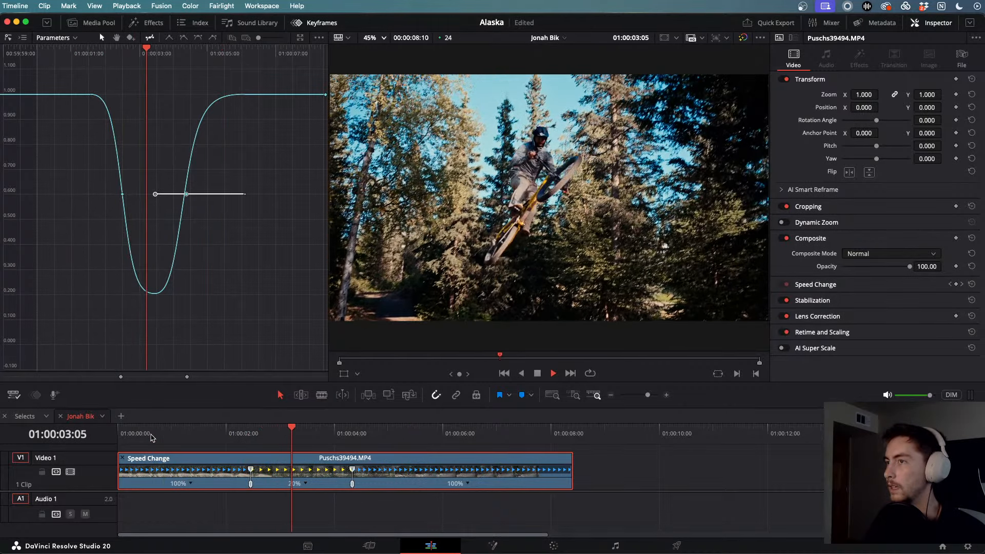
{"action": "key", "text": "space"}
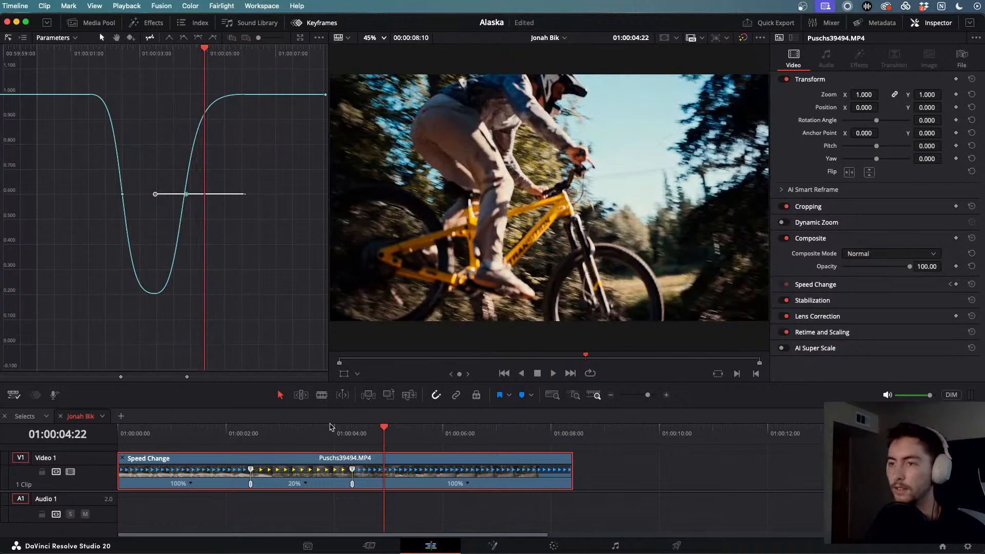
{"action": "left_click_drag", "start_coordinate": [374, 429], "coordinate": [101, 432]}
{"action": "key", "text": "space"}
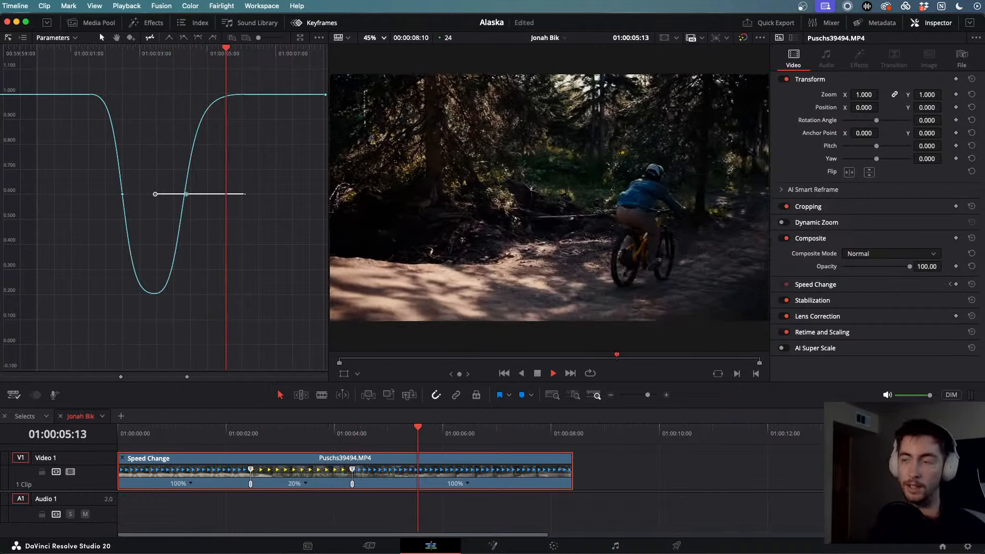
{"action": "key", "text": "space"}
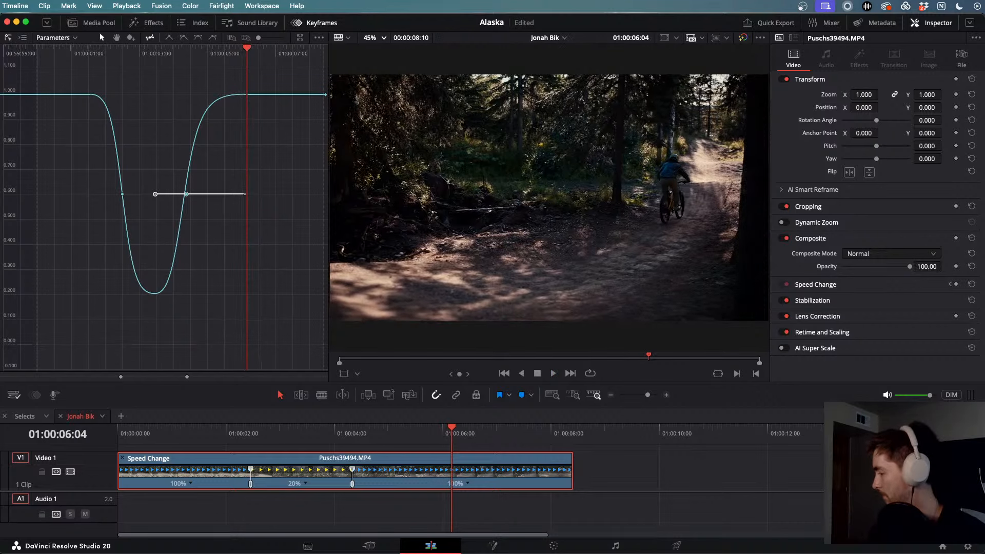
{"action": "key", "text": "Home"}
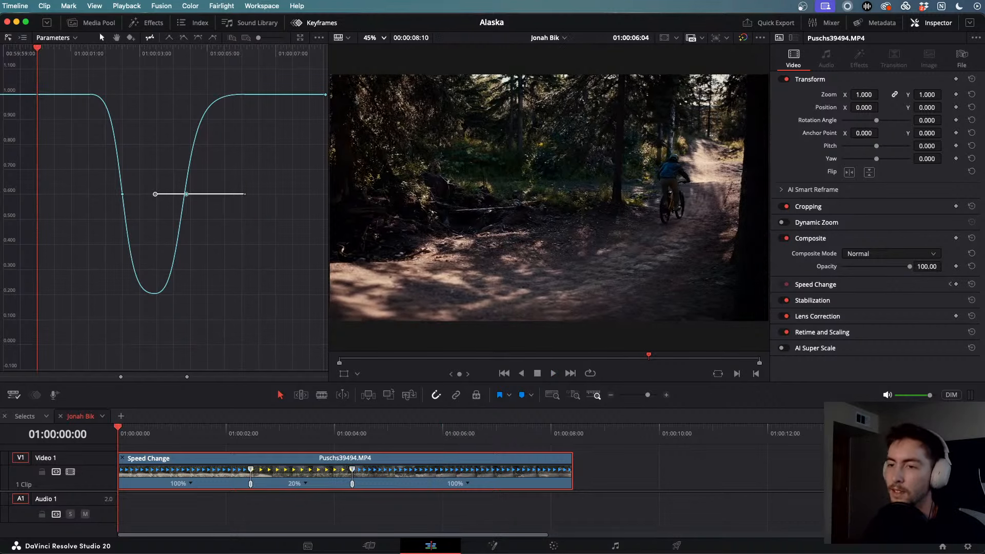
{"action": "key", "text": "space"}
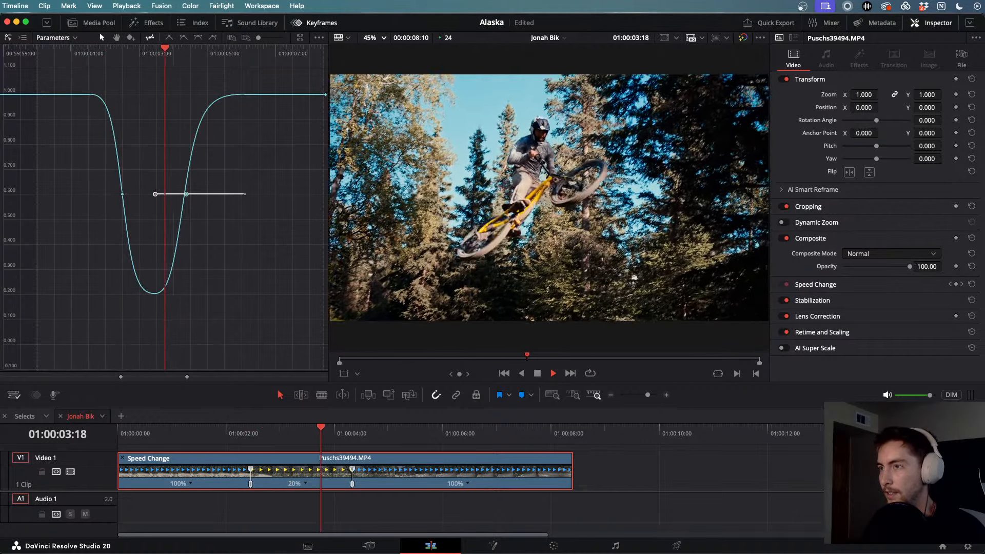
{"action": "key", "text": "space"}
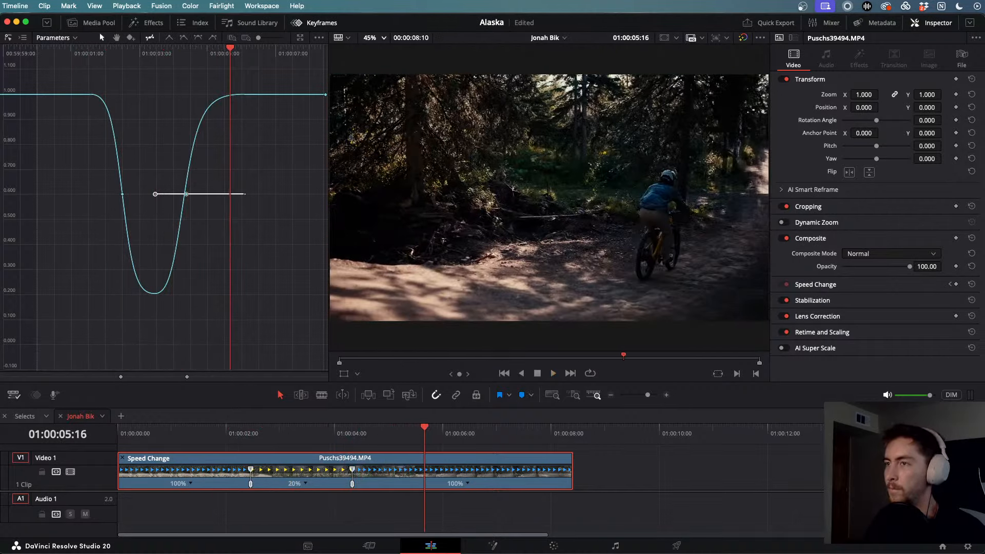
- Check the web browser, replay the jump once more, then move to the Color page
{"action": "key", "text": "super+Tab"}
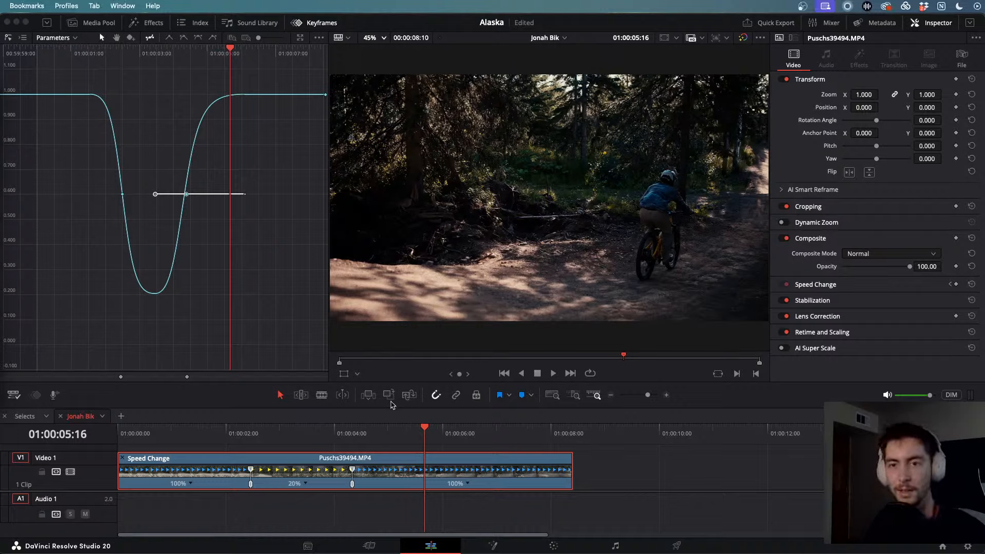
{"action": "left_click_drag", "start_coordinate": [426, 428], "coordinate": [104, 431]}
{"action": "key", "text": "space"}
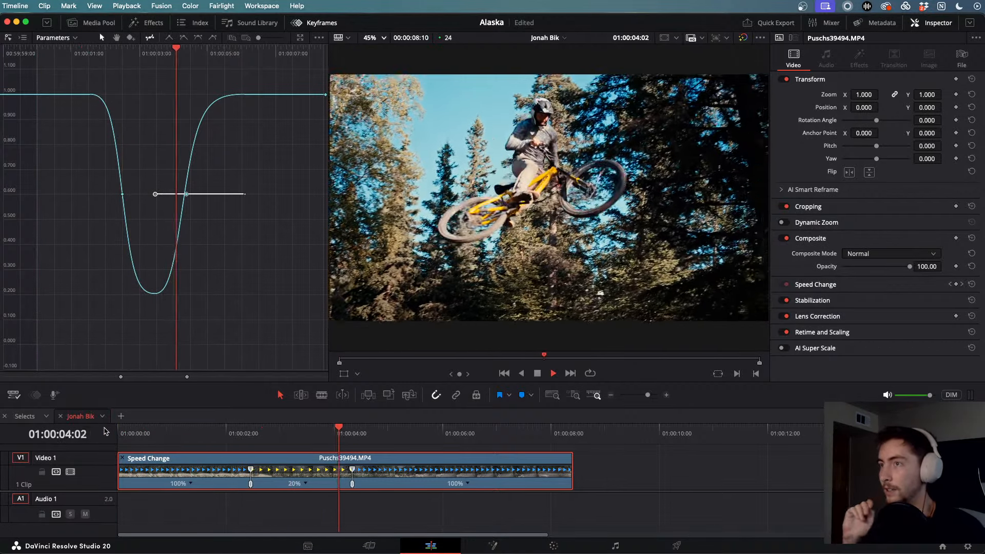
{"action": "key", "text": "j"}
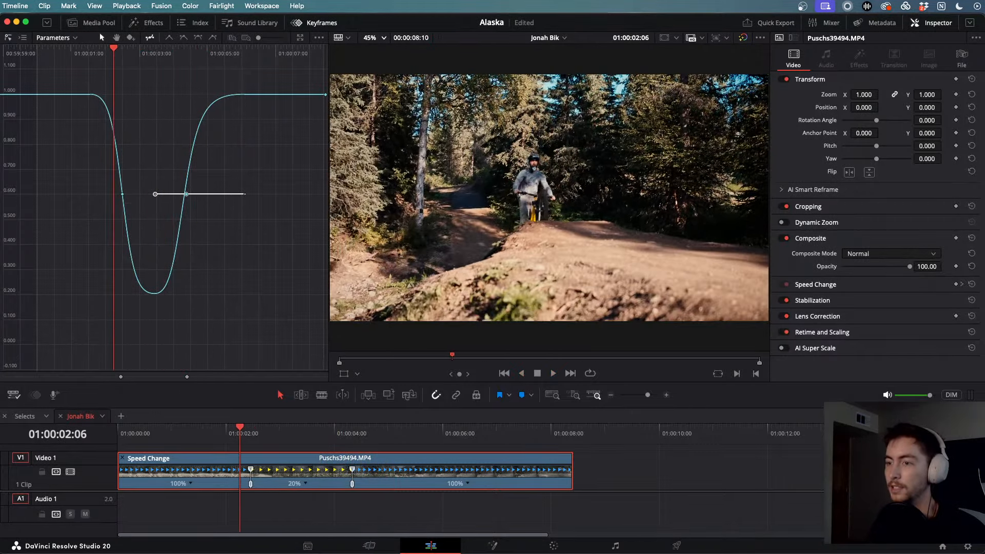
{"action": "key", "text": "l"}
{"action": "key", "text": "k"}
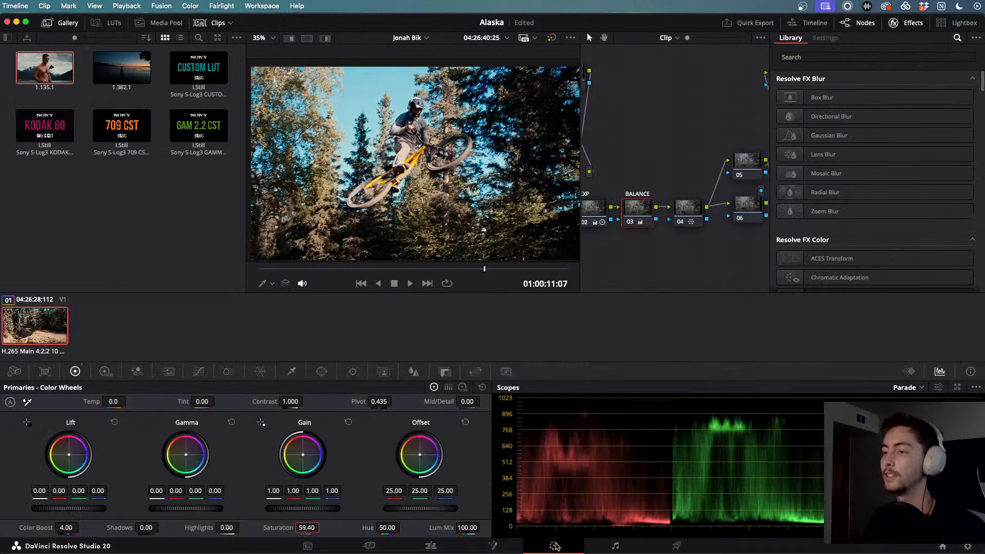
{"action": "left_click", "coordinate": [553, 546]}
- Open the Color Warper on node 04 and pull the saturated colour point inward to desaturate
{"action": "scroll", "coordinate": [648, 193], "scroll_direction": "left", "scroll_amount": 3}
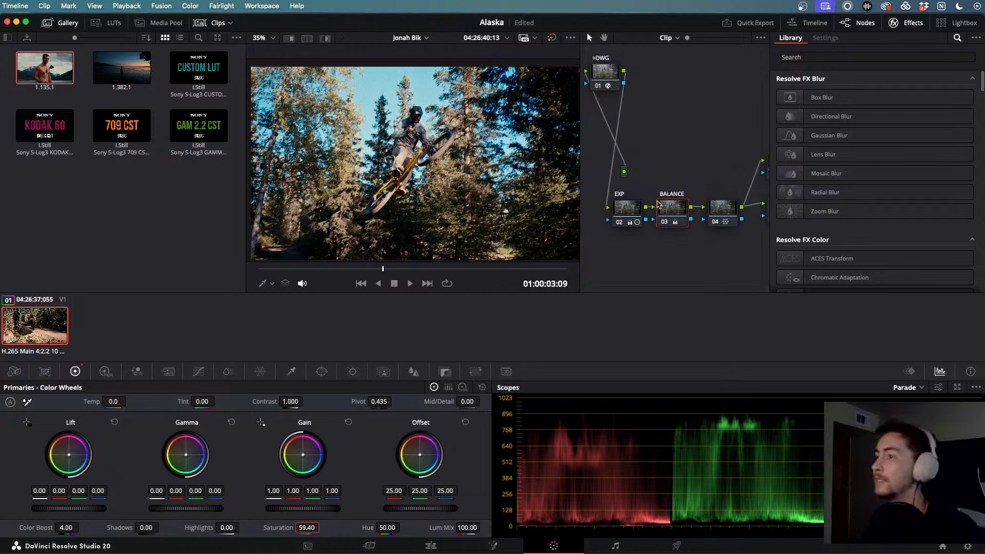
{"action": "left_click", "coordinate": [620, 206]}
{"action": "left_click", "coordinate": [671, 206]}
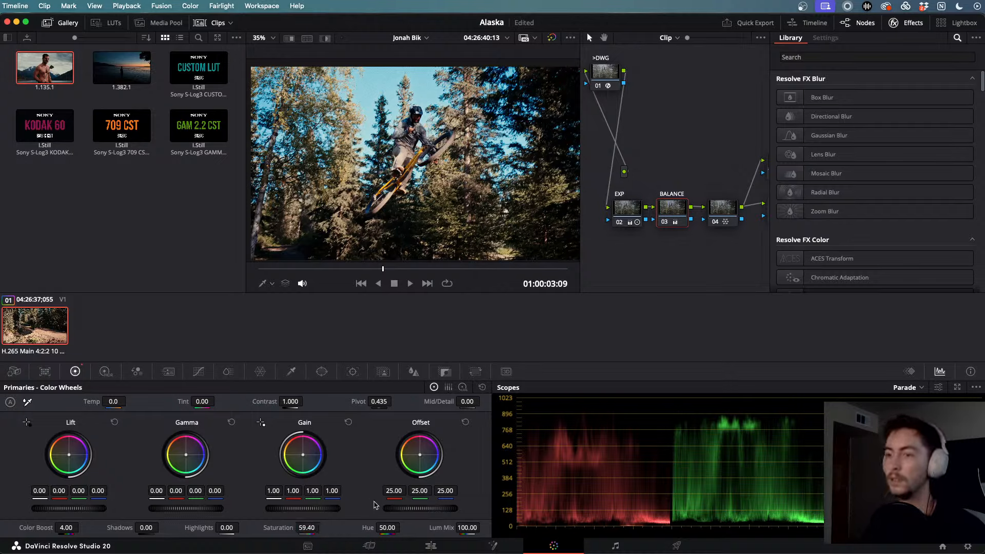
{"action": "scroll", "coordinate": [647, 88], "scroll_direction": "up", "scroll_amount": 2}
{"action": "scroll", "coordinate": [648, 89], "scroll_direction": "right", "scroll_amount": 5}
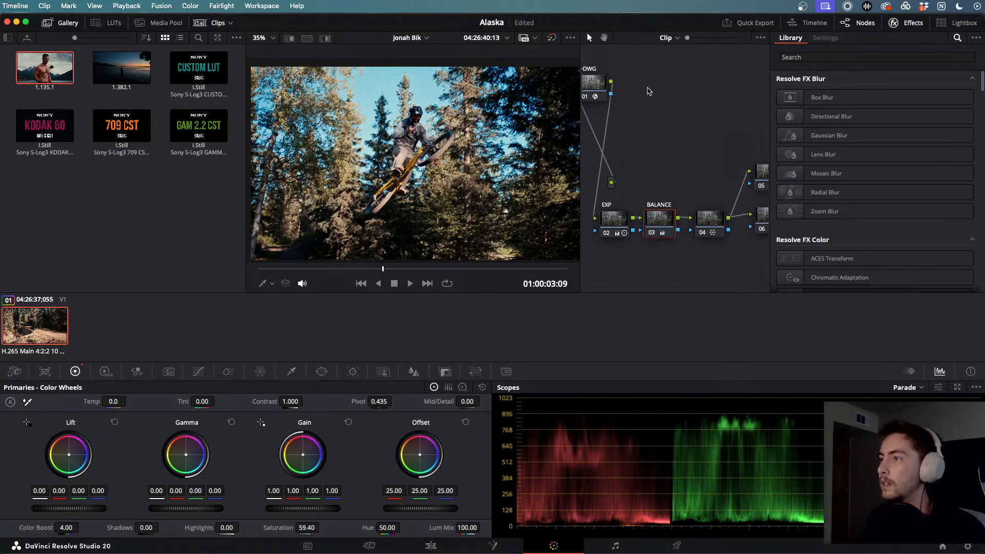
{"action": "left_click", "coordinate": [688, 219]}
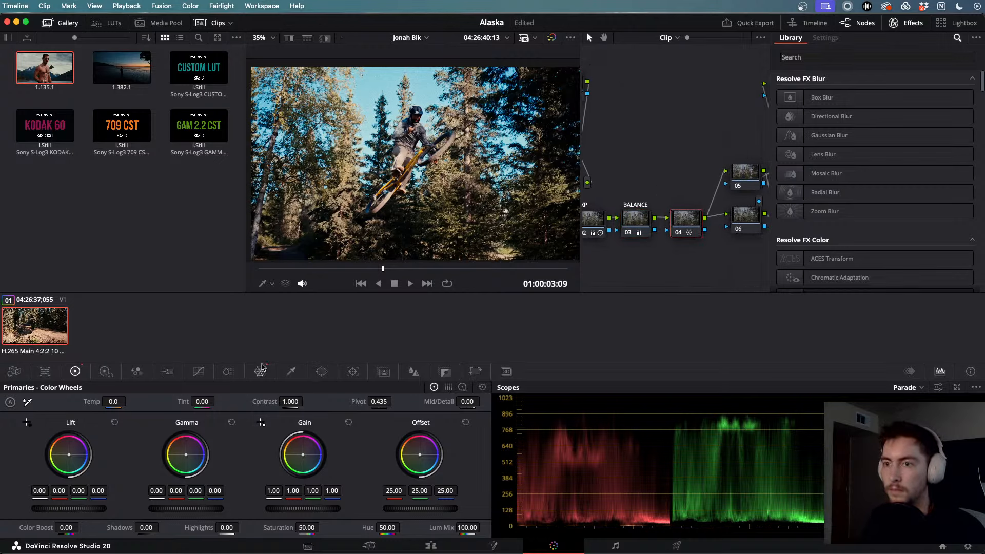
{"action": "left_click", "coordinate": [261, 368]}
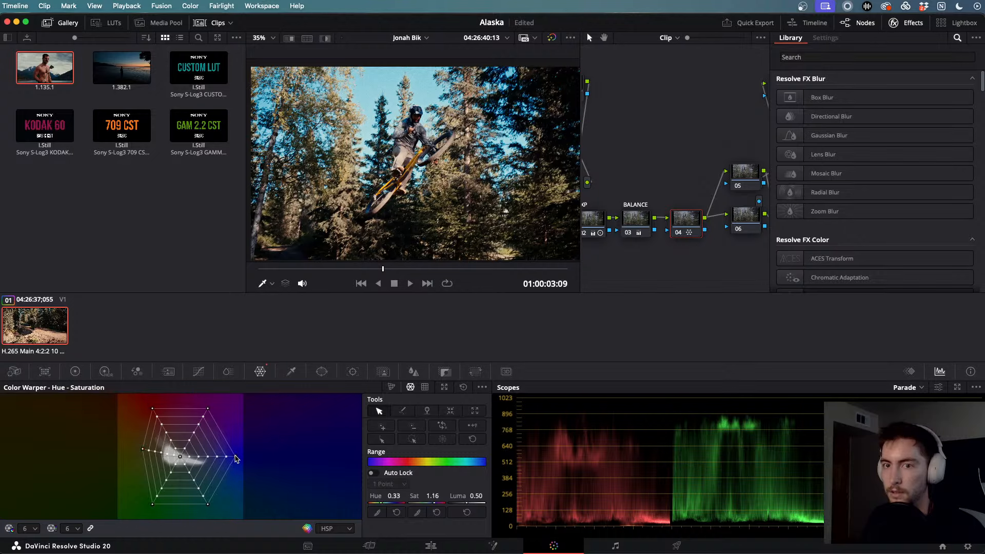
{"action": "left_click_drag", "start_coordinate": [236, 458], "coordinate": [212, 440]}
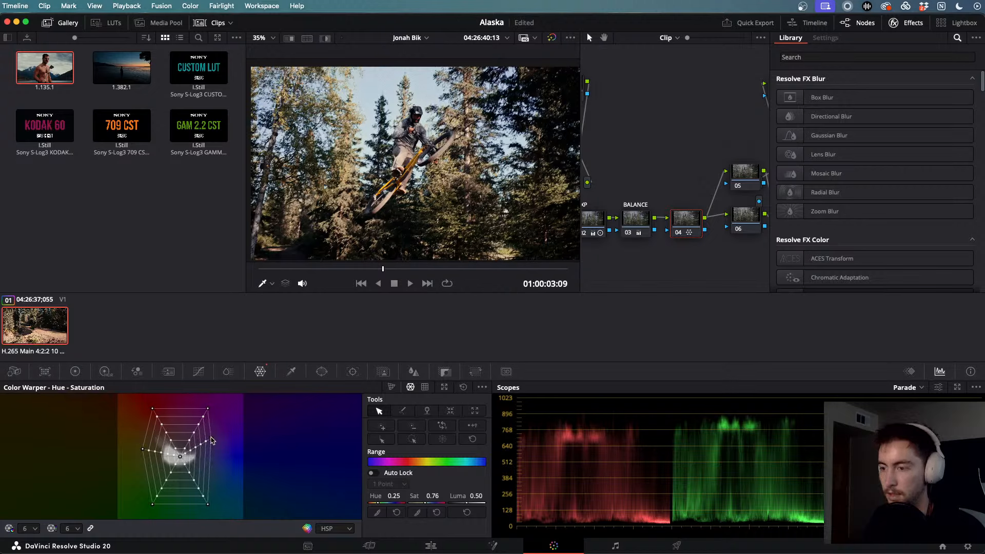
- Review the desaturated jump with repeated J/K/L playback, then go back to the Edit page
{"action": "key", "text": "j"}
{"action": "key", "text": "j"}
{"action": "key", "text": "j"}
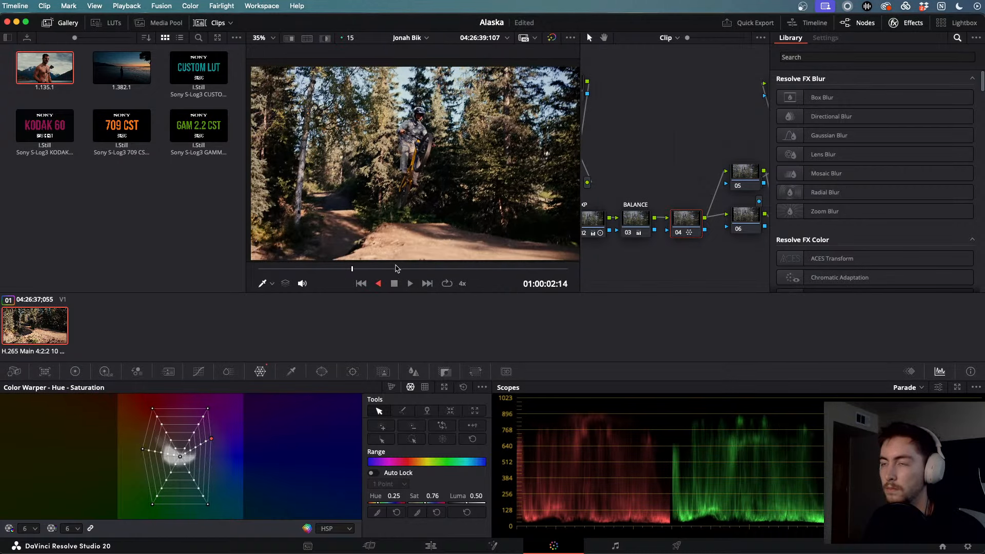
{"action": "key", "text": "l"}
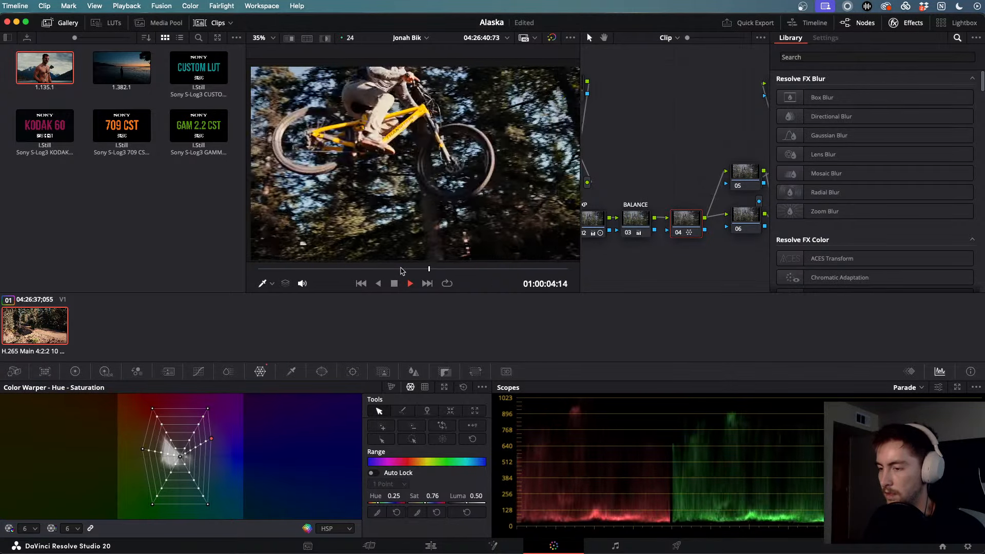
{"action": "key", "text": "j"}
{"action": "key", "text": "j"}
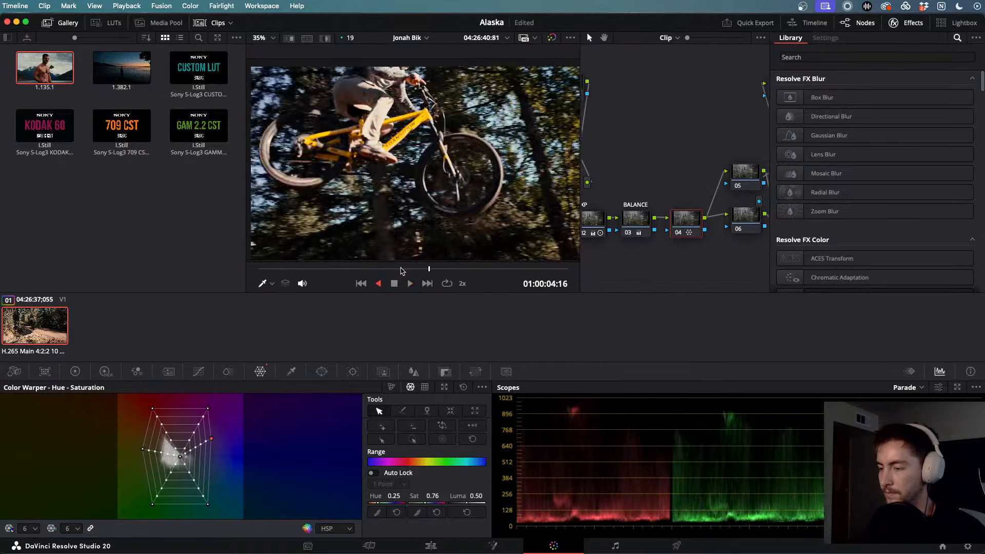
{"action": "key", "text": "l"}
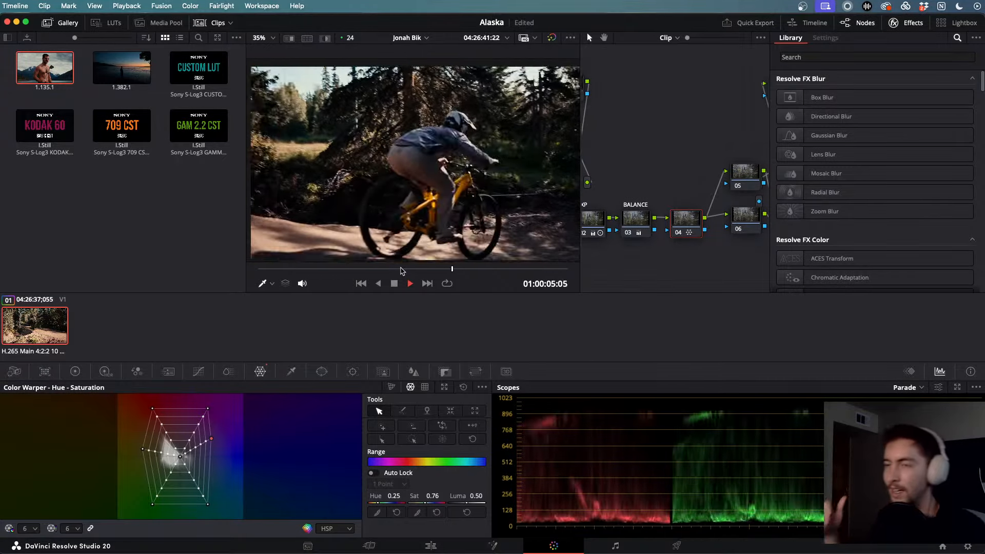
{"action": "key", "text": "j"}
{"action": "key", "text": "j"}
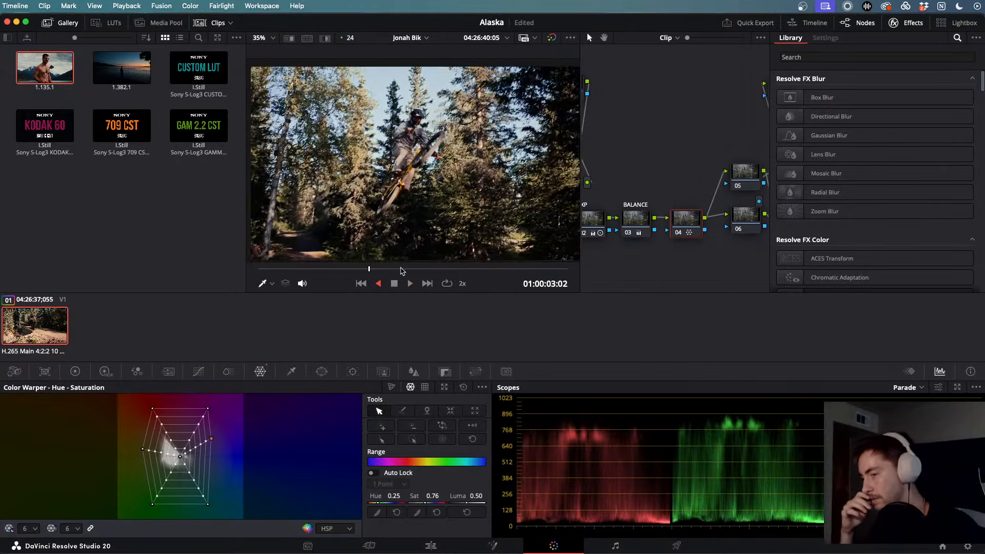
{"action": "key", "text": "l"}
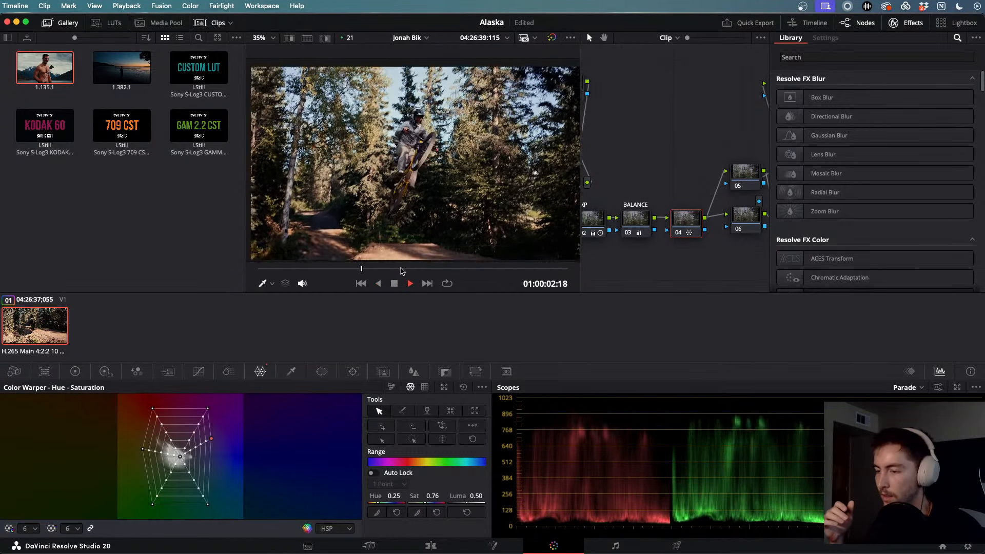
{"action": "key", "text": "k"}
{"action": "key", "text": "j"}
{"action": "key", "text": "l"}
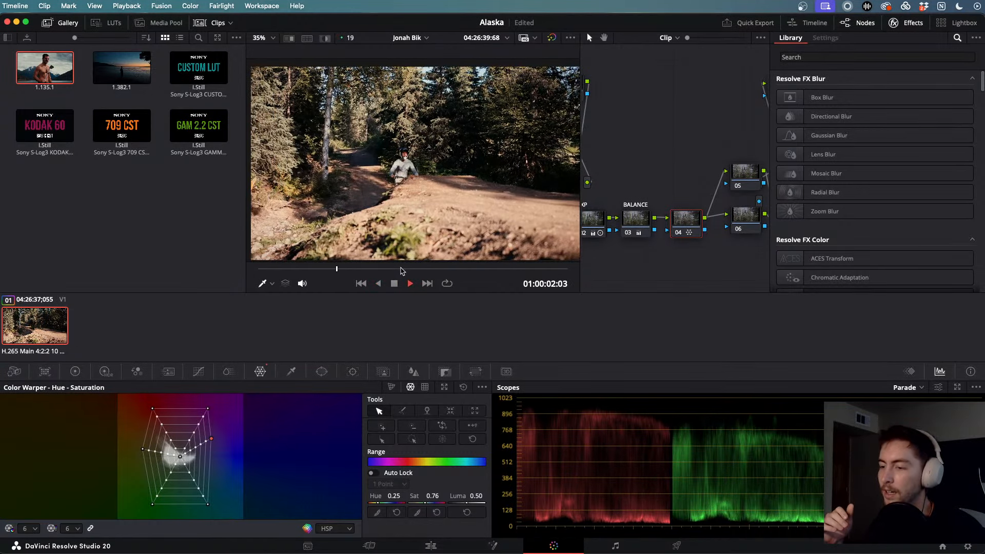
{"action": "key", "text": "k"}
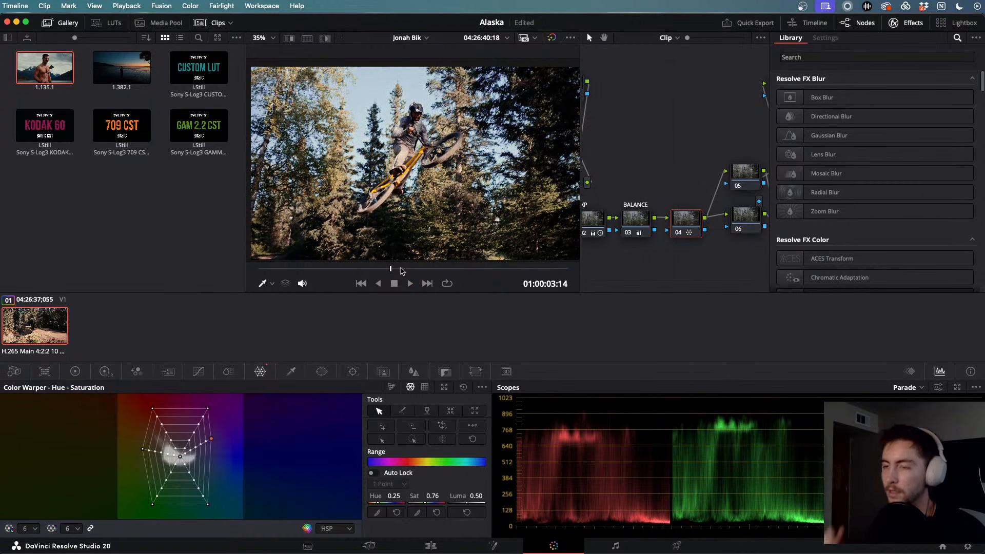
{"action": "left_click", "coordinate": [431, 546]}
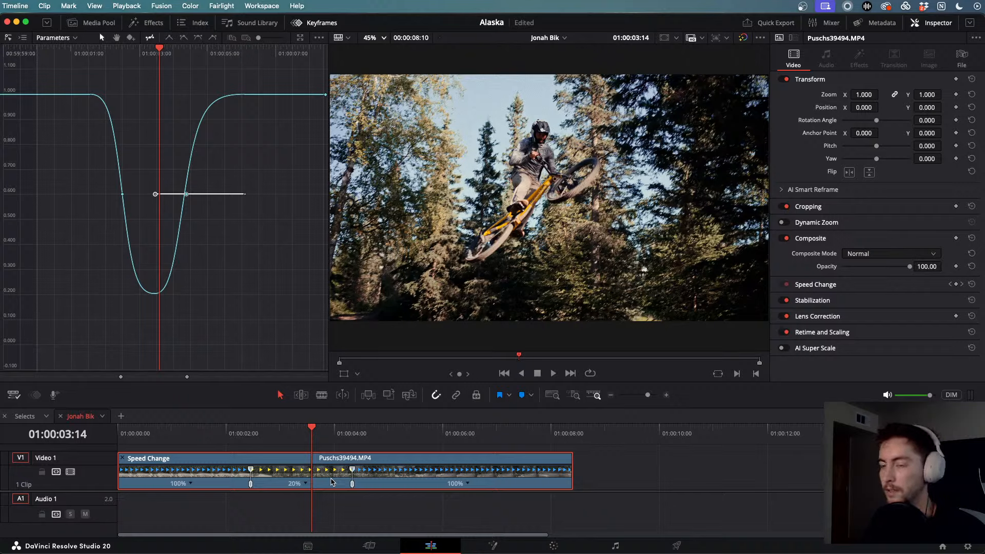
- Change the slowed middle section's speed to 10% and play the retimed clip back
{"action": "right_click", "coordinate": [302, 485]}
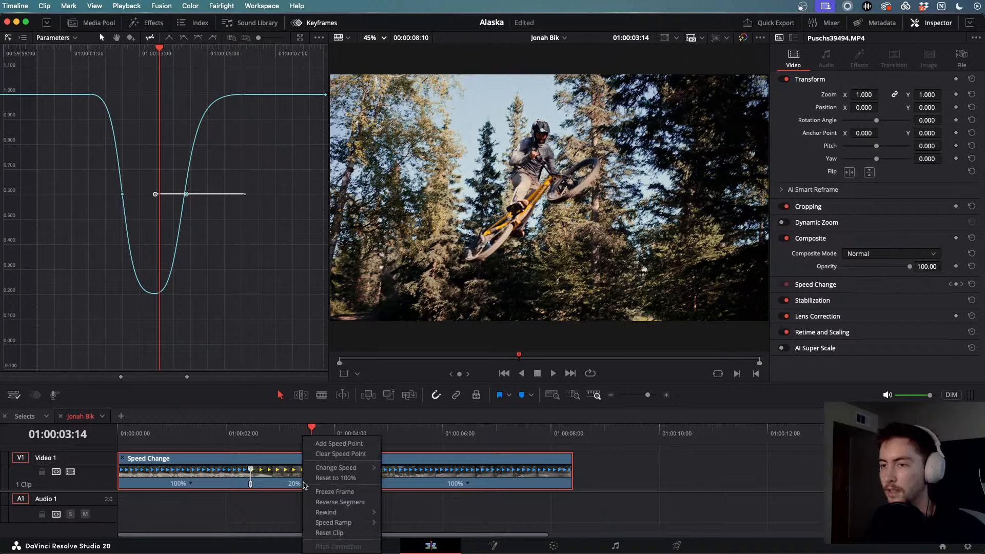
{"action": "mouse_move", "coordinate": [359, 467]}
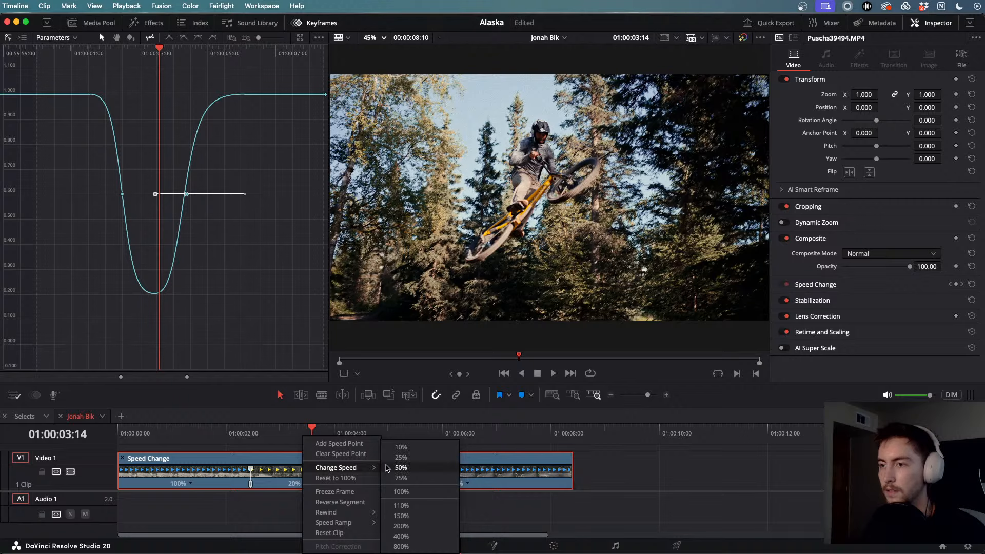
{"action": "left_click", "coordinate": [398, 446]}
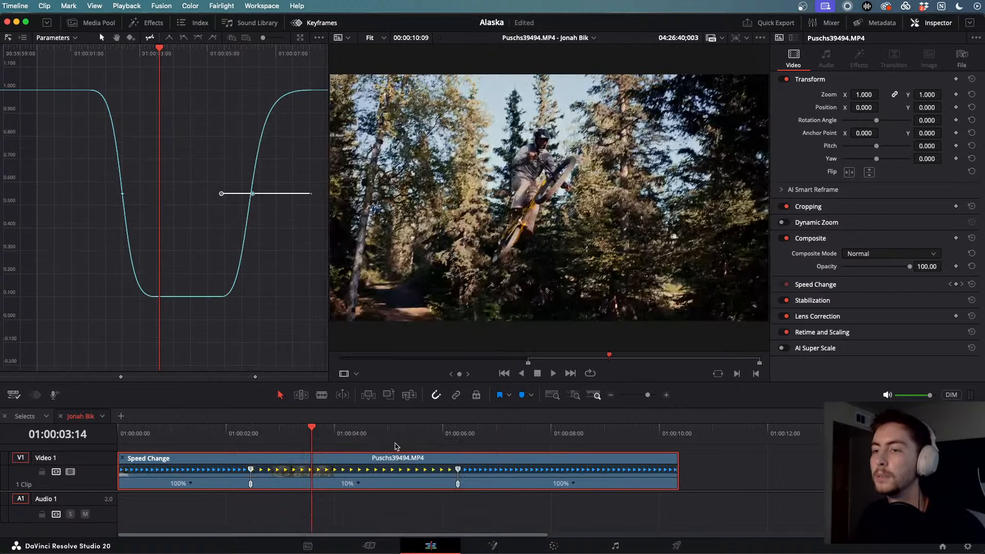
{"action": "left_click", "coordinate": [231, 429]}
{"action": "key", "text": "space"}
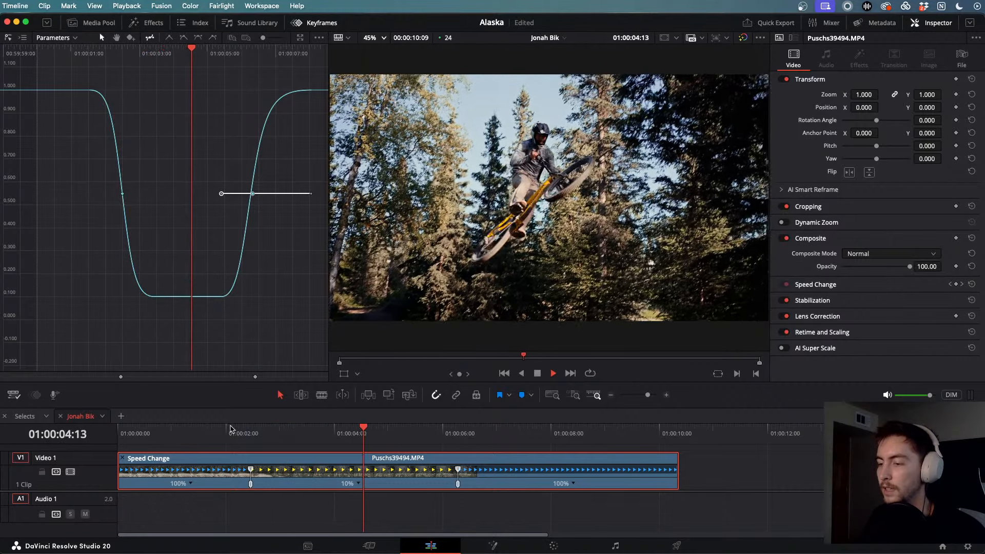
{"action": "key", "text": "j"}
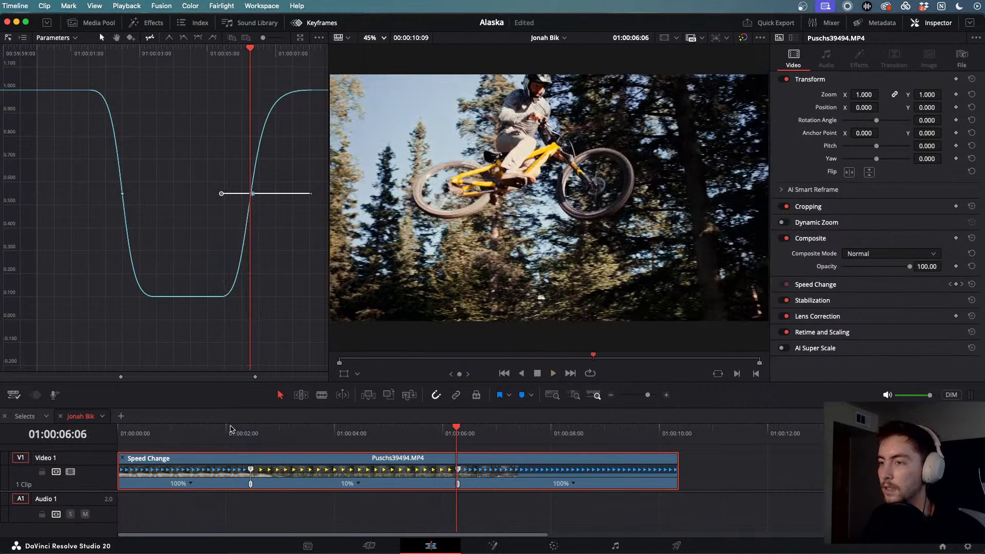
{"action": "key", "text": "k"}
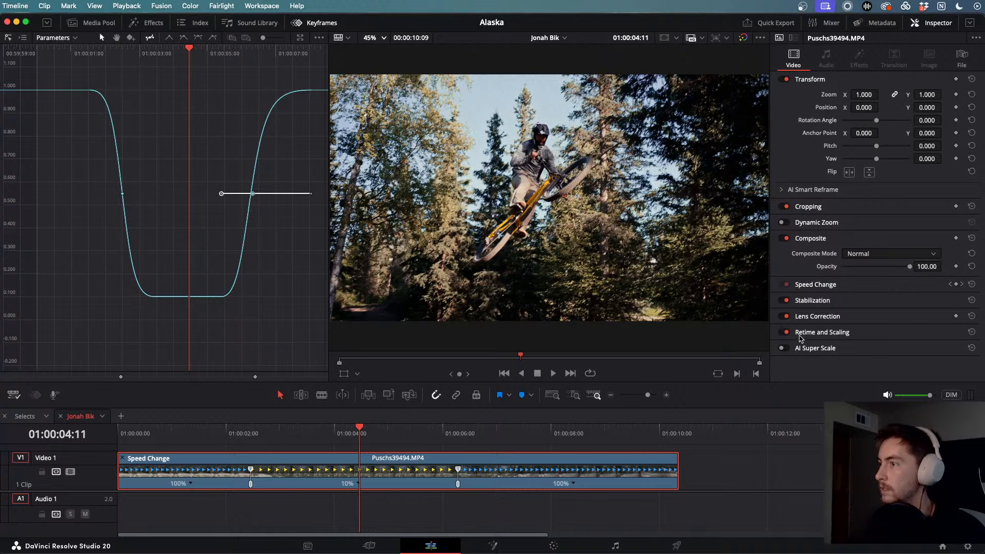
- Reselect the jump clip, toggle the clip properties panel, and open the clip's options list
{"action": "left_click", "coordinate": [701, 492]}
{"action": "left_click", "coordinate": [624, 484]}
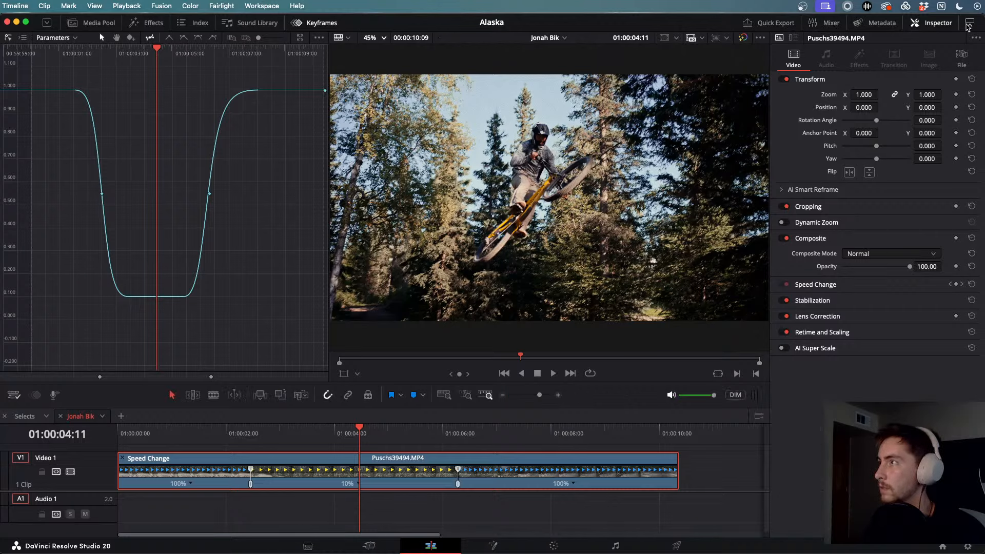
{"action": "left_click", "coordinate": [933, 25]}
{"action": "left_click", "coordinate": [932, 27]}
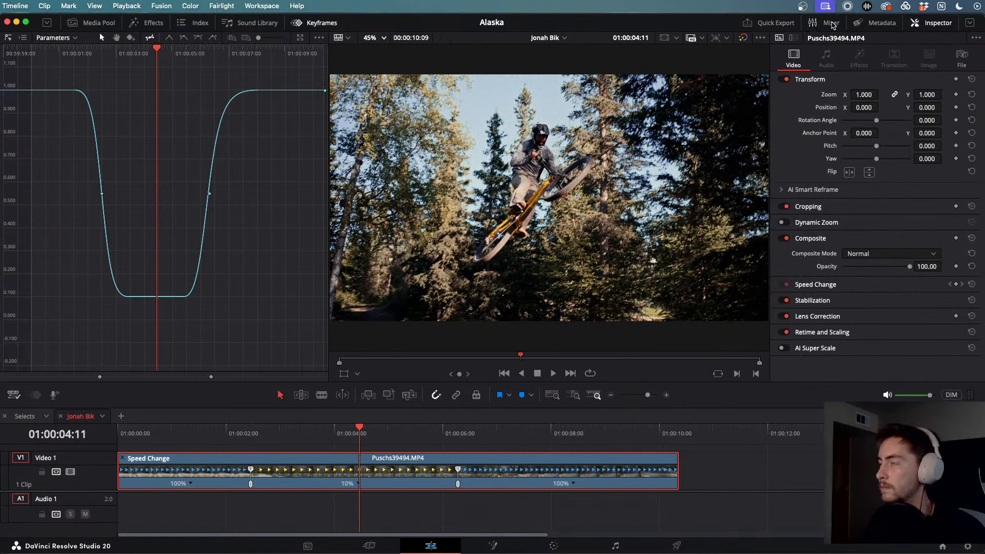
{"action": "left_click", "coordinate": [757, 445]}
{"action": "left_click", "coordinate": [659, 458]}
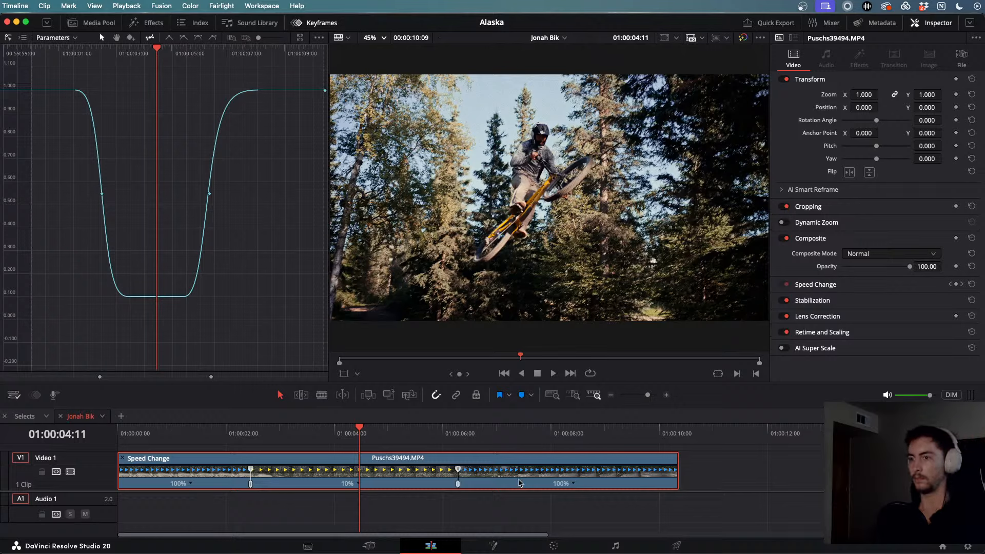
{"action": "right_click", "coordinate": [434, 487]}
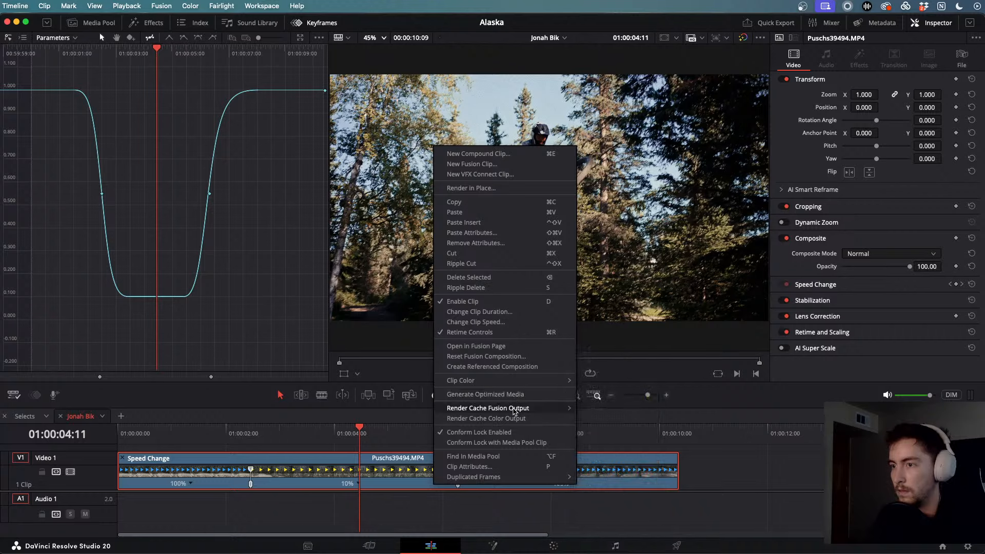
- Dismiss the options list and expand Stabilization, Lens Correction and Retime and Scaling in the Inspector
{"action": "key", "text": "Escape"}
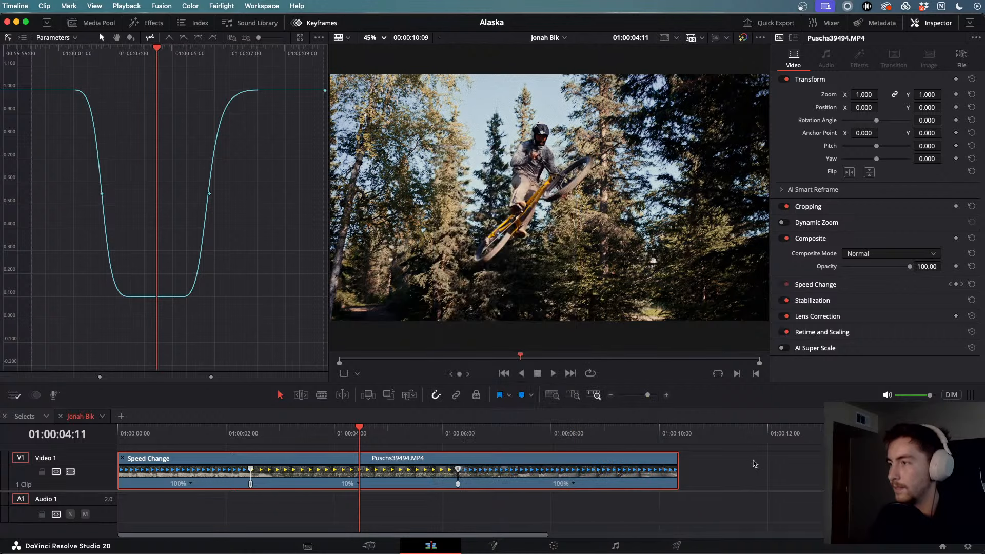
{"action": "left_click", "coordinate": [848, 299]}
{"action": "scroll", "coordinate": [790, 344], "scroll_direction": "down", "scroll_amount": 3}
{"action": "left_click", "coordinate": [790, 343]}
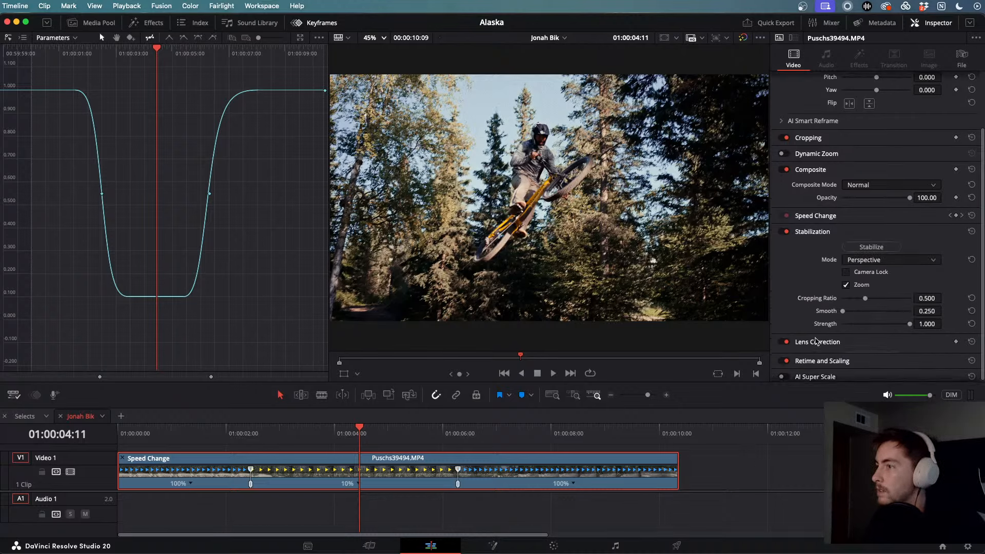
{"action": "scroll", "coordinate": [815, 341], "scroll_direction": "down", "scroll_amount": 2}
{"action": "left_click", "coordinate": [817, 356]}
{"action": "scroll", "coordinate": [814, 353], "scroll_direction": "down", "scroll_amount": 3}
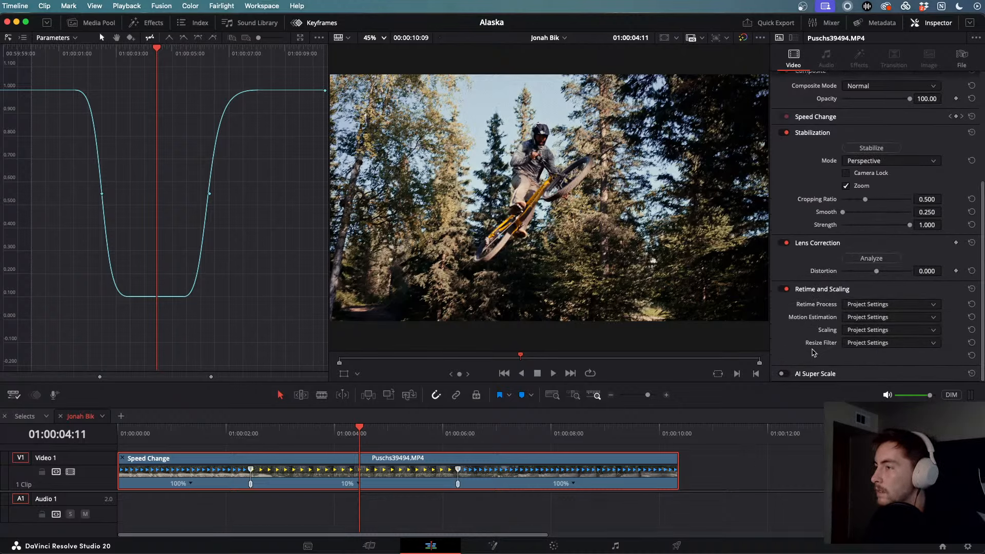
{"action": "key", "text": "F11"}
{"action": "key", "text": "F11"}
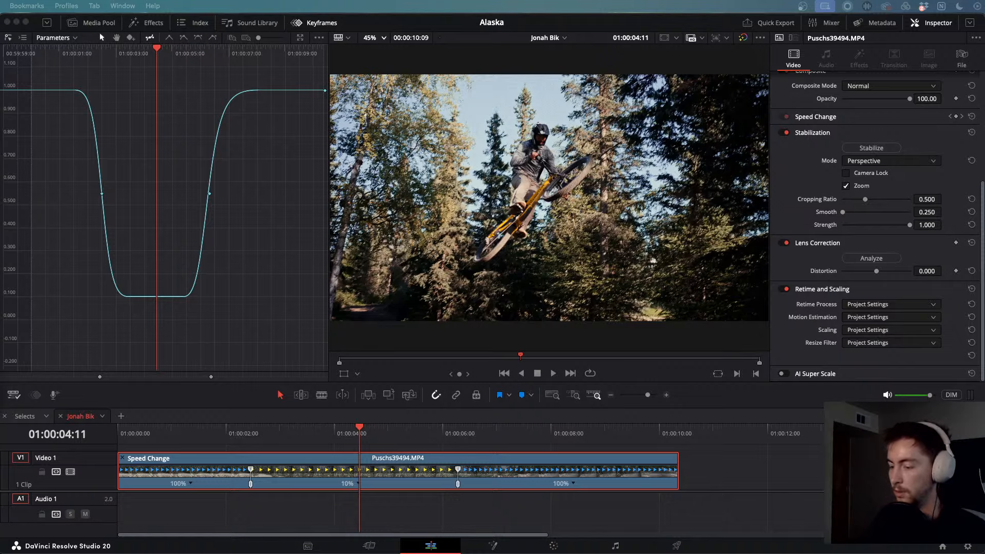
{"action": "left_click_drag", "start_coordinate": [310, 553], "coordinate": [451, 45]}
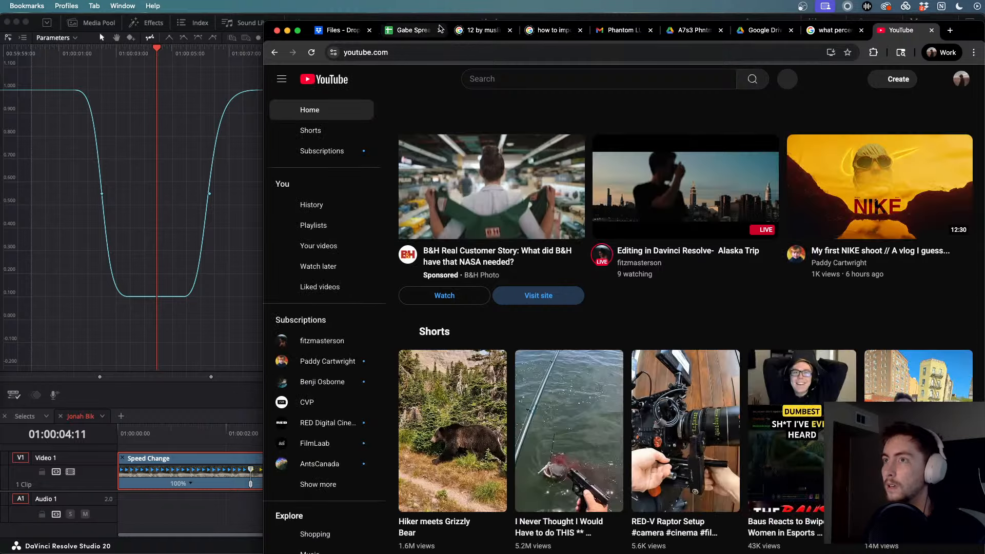
{"action": "left_click", "coordinate": [439, 30]}
{"action": "left_click", "coordinate": [440, 30]}
{"action": "left_click", "coordinate": [439, 30]}
{"action": "left_click", "coordinate": [440, 30]}
{"action": "left_click", "coordinate": [439, 30]}
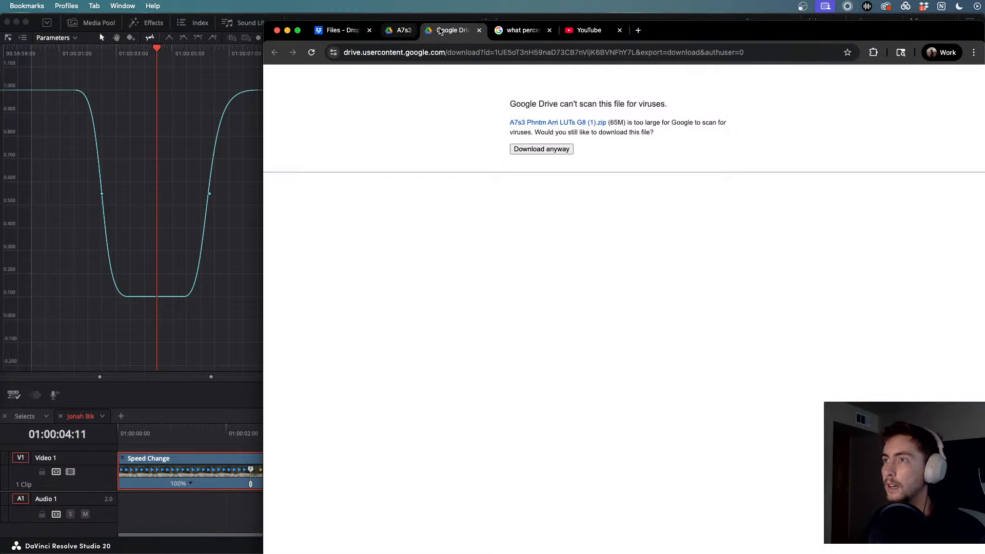
{"action": "left_click", "coordinate": [440, 30]}
{"action": "left_click", "coordinate": [439, 30]}
{"action": "left_click", "coordinate": [440, 30]}
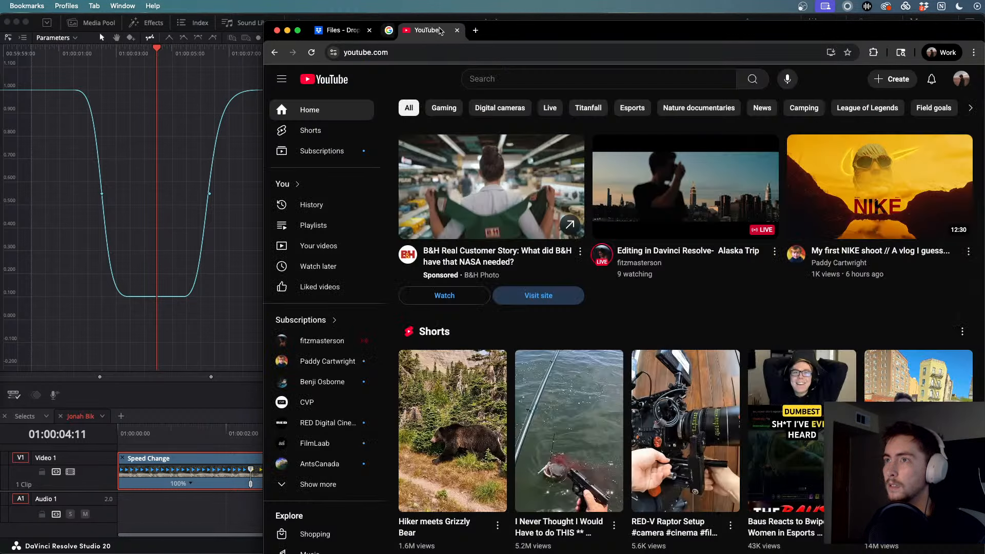
{"action": "left_click", "coordinate": [519, 78]}
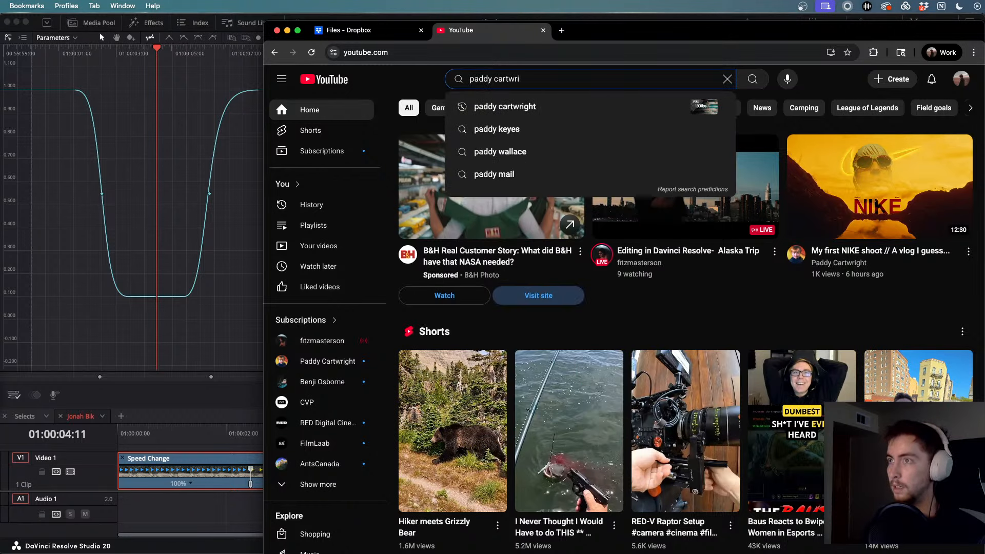
{"action": "key", "text": "Return"}
{"action": "scroll", "coordinate": [587, 302], "scroll_direction": "down", "scroll_amount": 1}
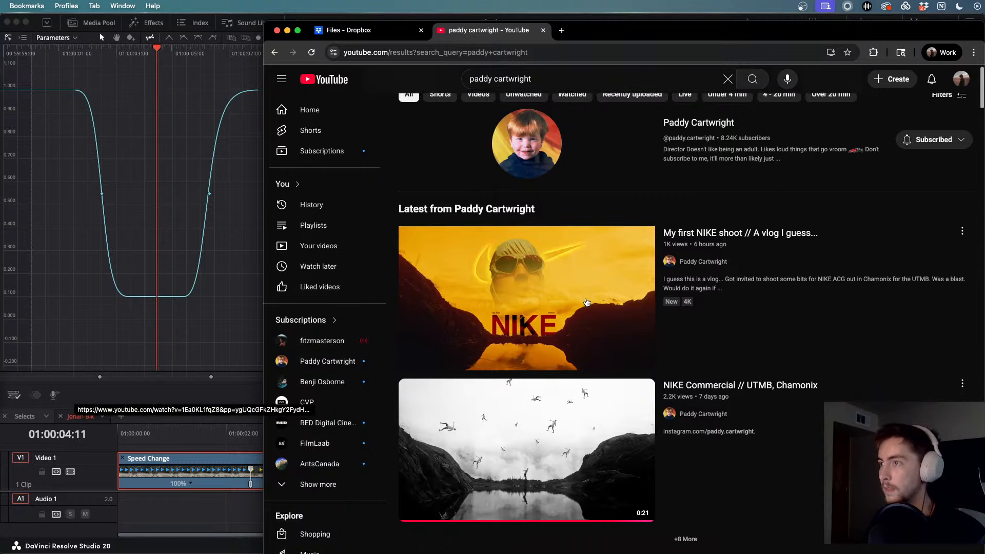
{"action": "scroll", "coordinate": [590, 292], "scroll_direction": "up", "scroll_amount": 1}
{"action": "left_click", "coordinate": [696, 136]}
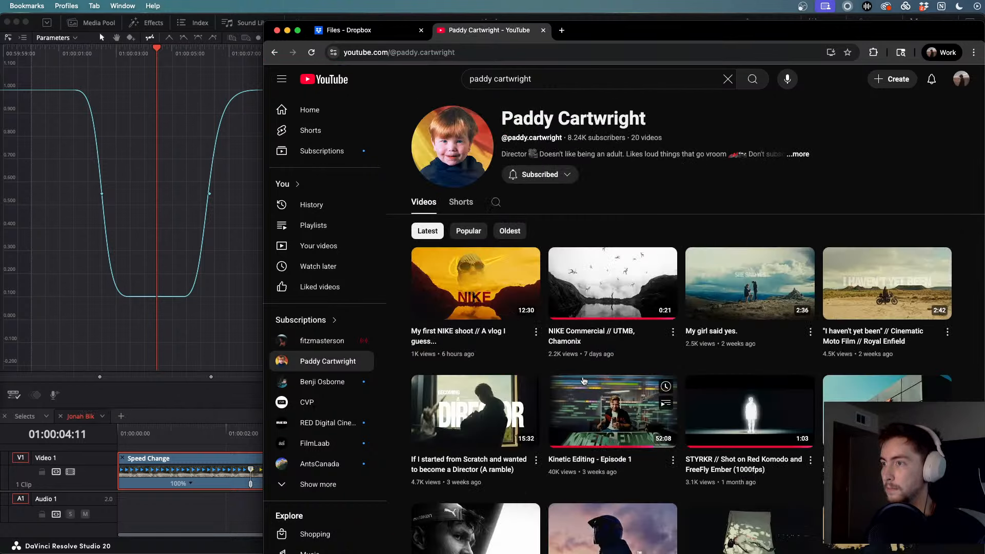
{"action": "scroll", "coordinate": [584, 381], "scroll_direction": "down", "scroll_amount": 4}
{"action": "scroll", "coordinate": [561, 382], "scroll_direction": "up", "scroll_amount": 1}
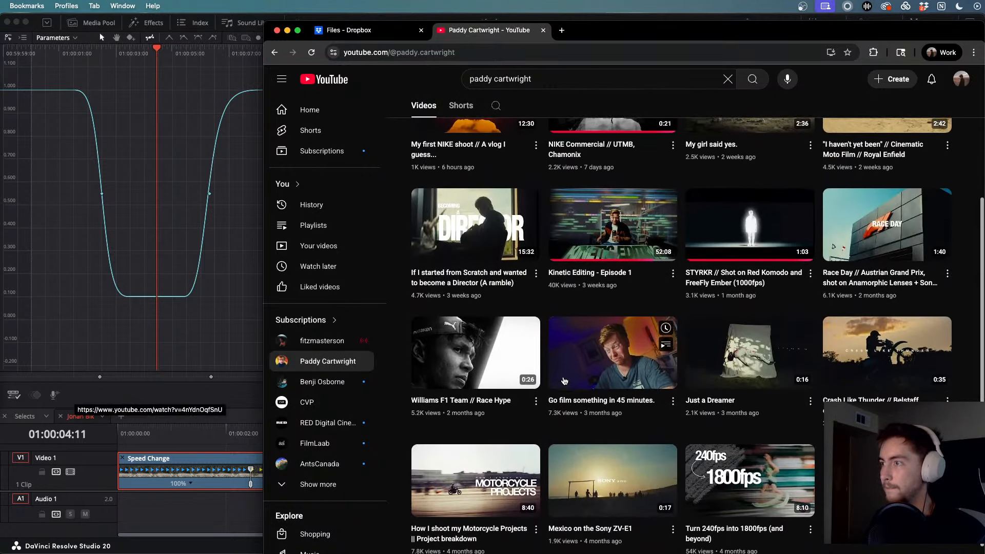
{"action": "scroll", "coordinate": [564, 381], "scroll_direction": "down", "scroll_amount": 1}
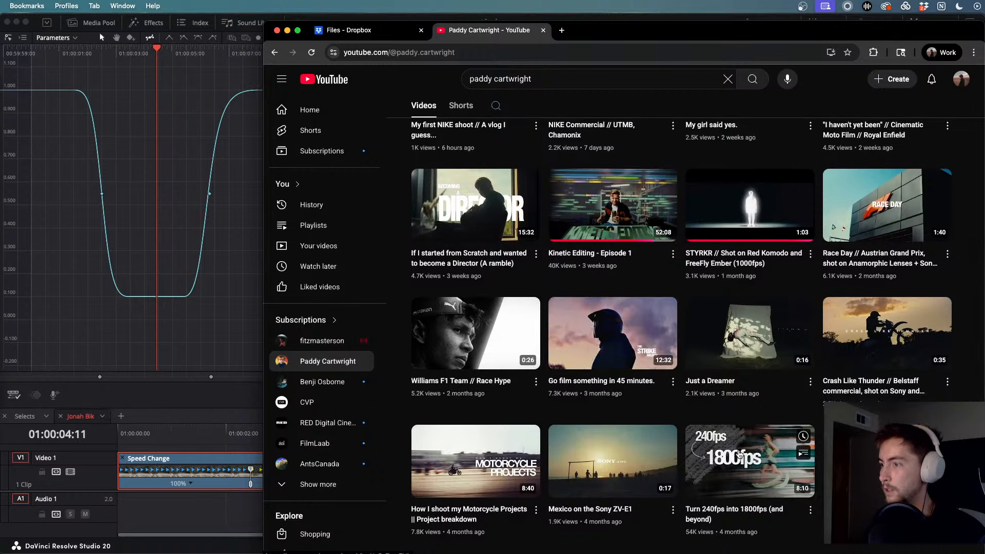
{"action": "left_click", "coordinate": [739, 454]}
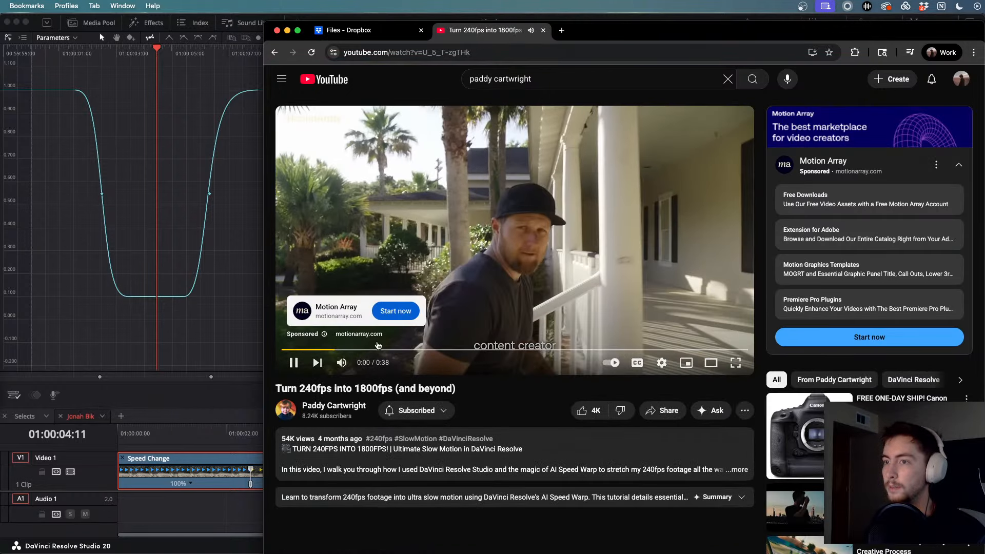
{"action": "left_click", "coordinate": [341, 362]}
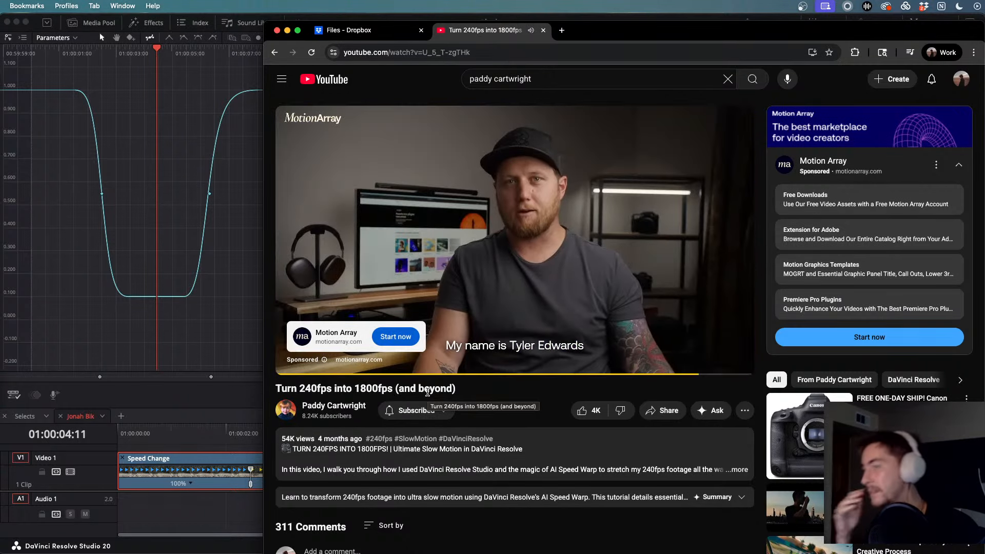
{"action": "left_click", "coordinate": [723, 322]}
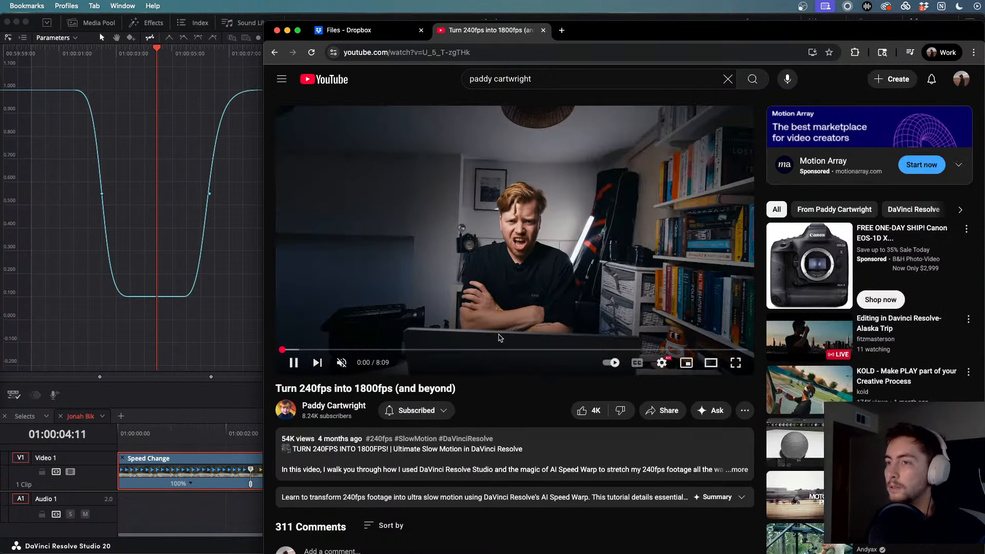
{"action": "left_click_drag", "start_coordinate": [369, 349], "coordinate": [510, 351]}
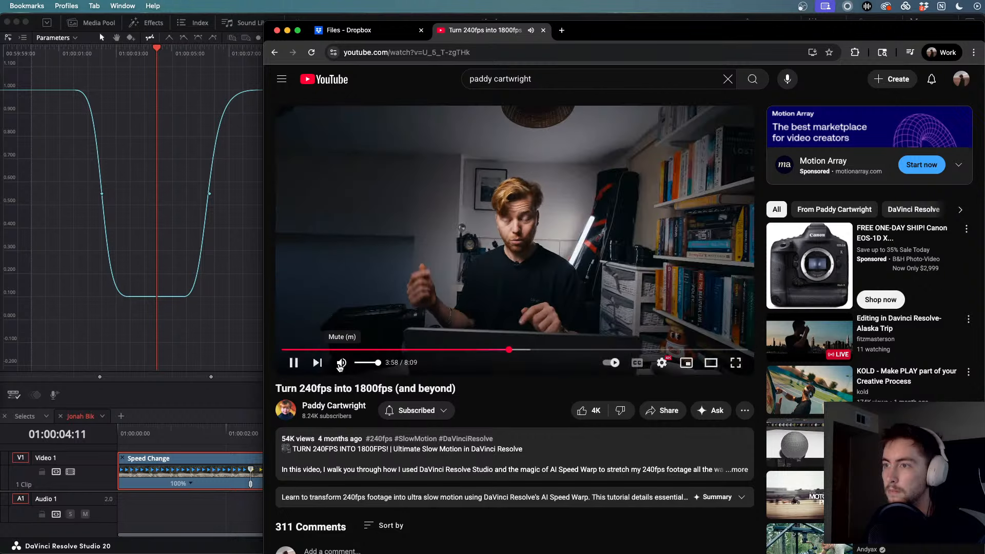
{"action": "key", "text": "Down"}
{"action": "key", "text": "Left"}
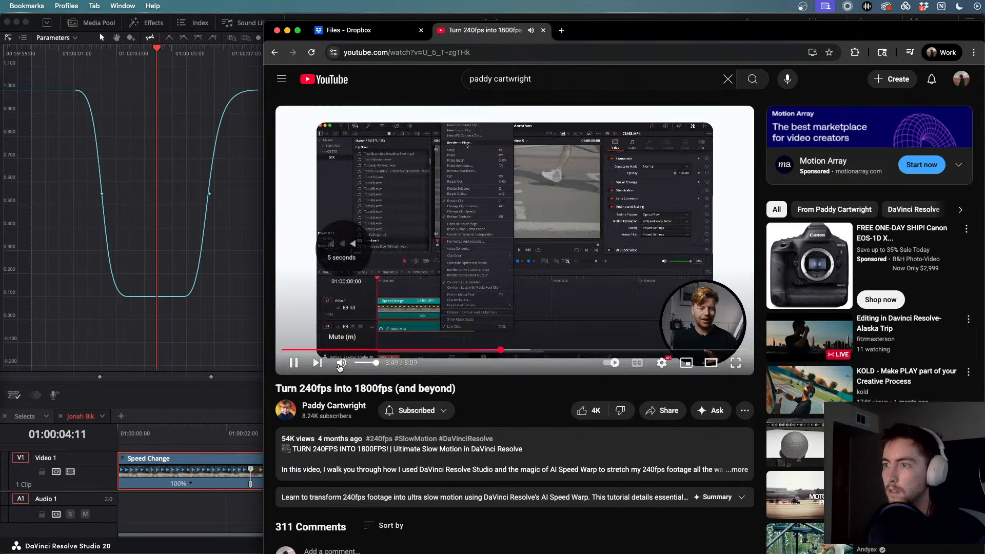
{"action": "key", "text": "Left"}
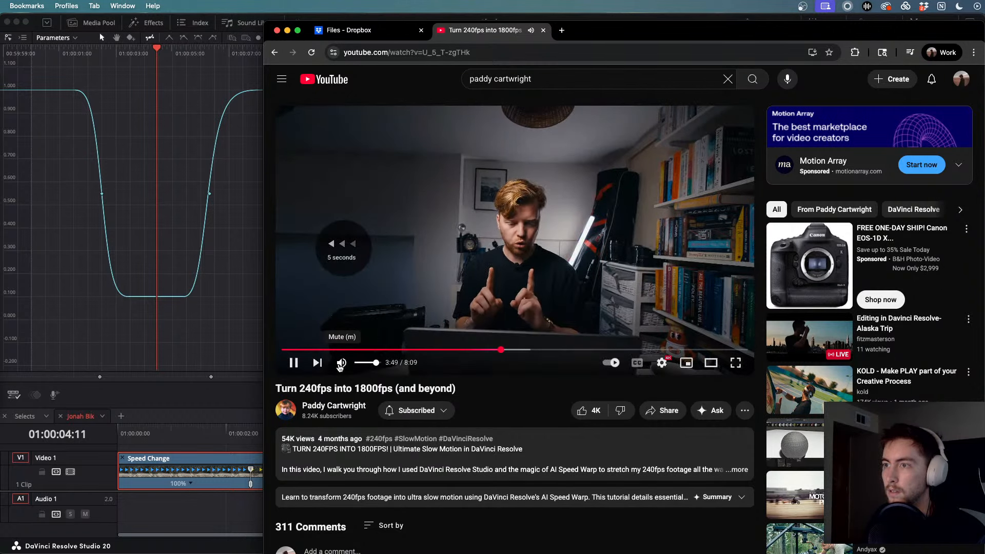
{"action": "key", "text": "Left"}
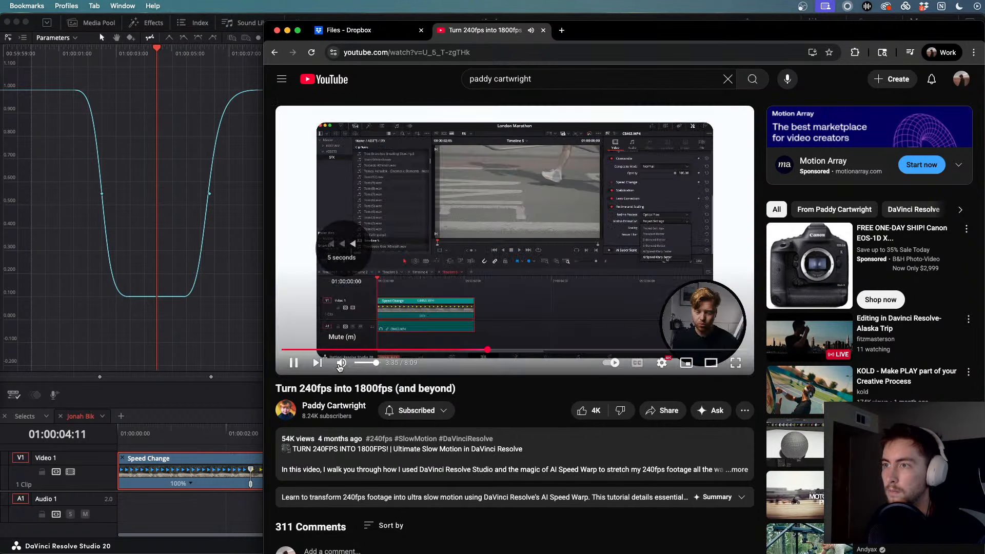
{"action": "key", "text": "Left"}
{"action": "key", "text": "Left"}
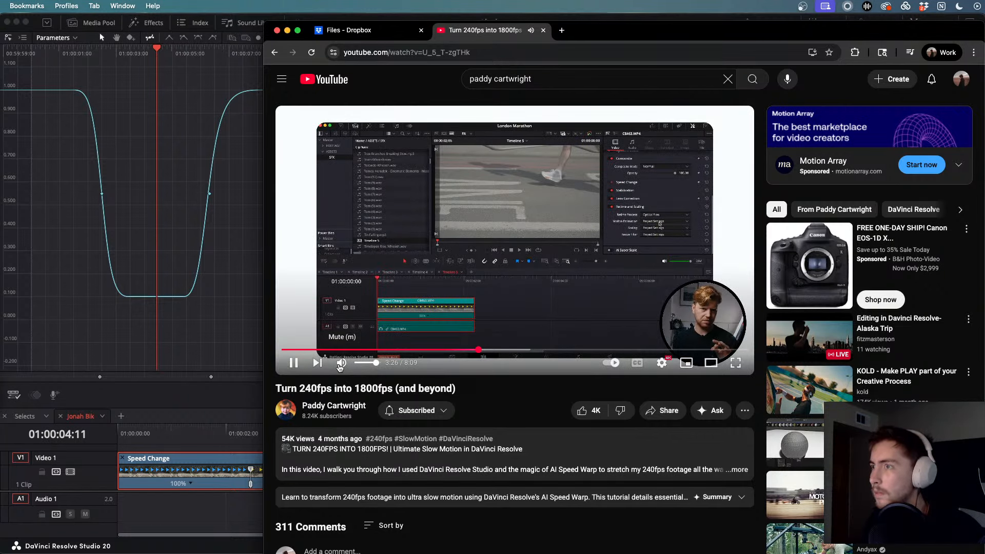
{"action": "key", "text": "Left"}
{"action": "key", "text": "Left"}
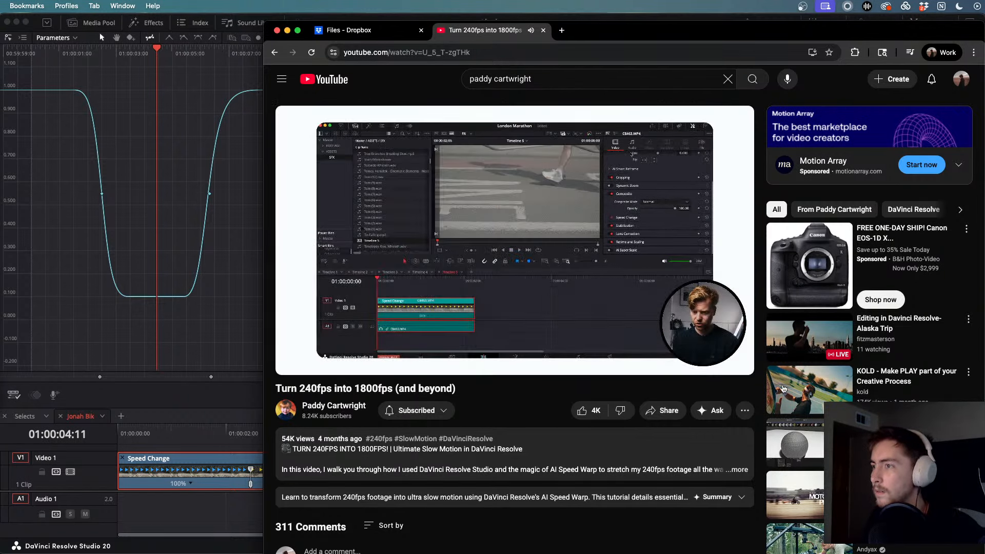
{"action": "key", "text": "f"}
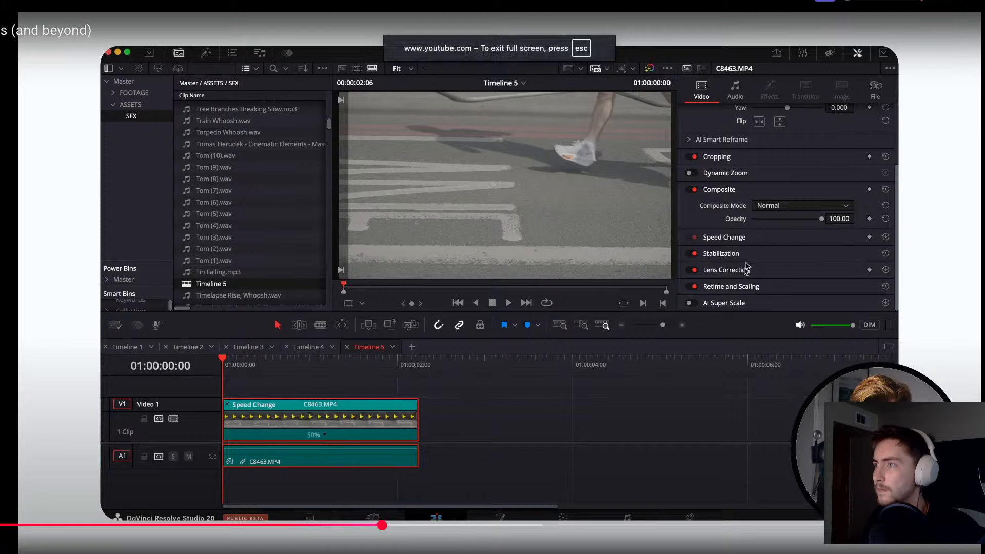
{"action": "key", "text": "space"}
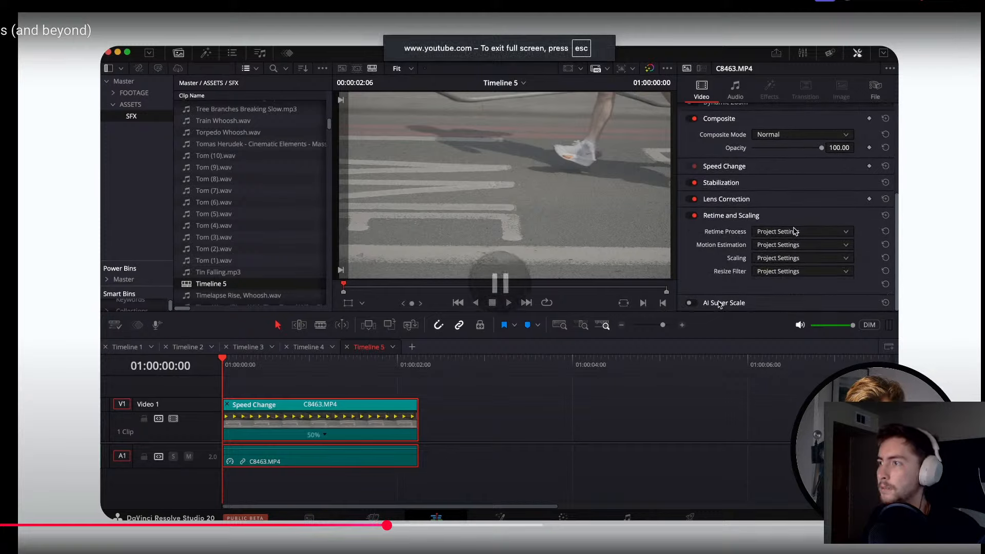
{"action": "key", "text": "space"}
{"action": "key", "text": "Right"}
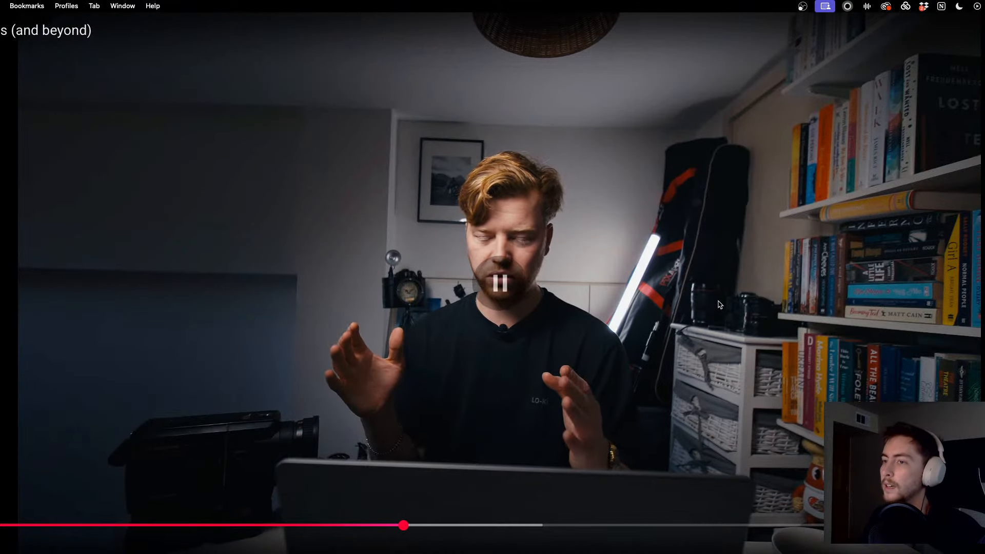
{"action": "key", "text": "space"}
{"action": "key", "text": "f"}
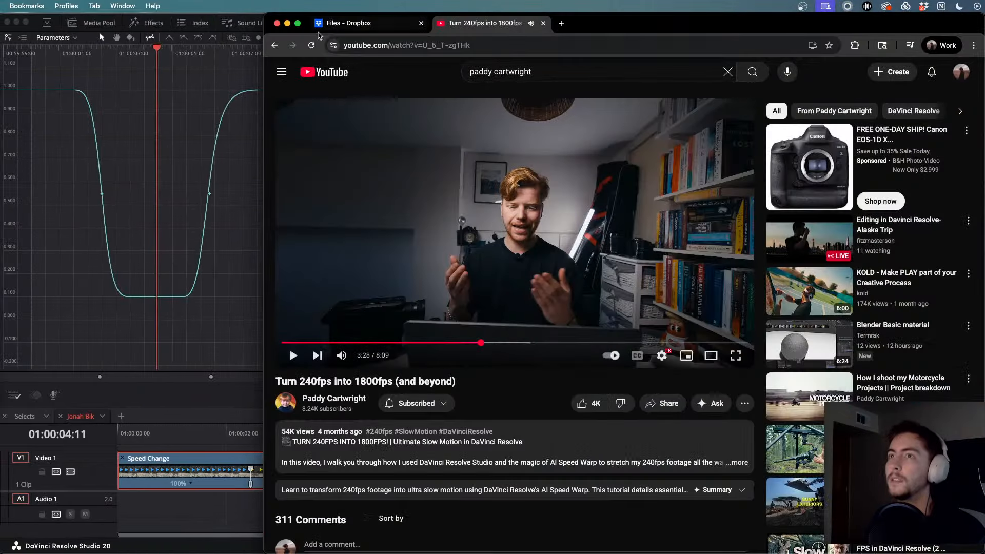
{"action": "key", "text": "super+Tab"}
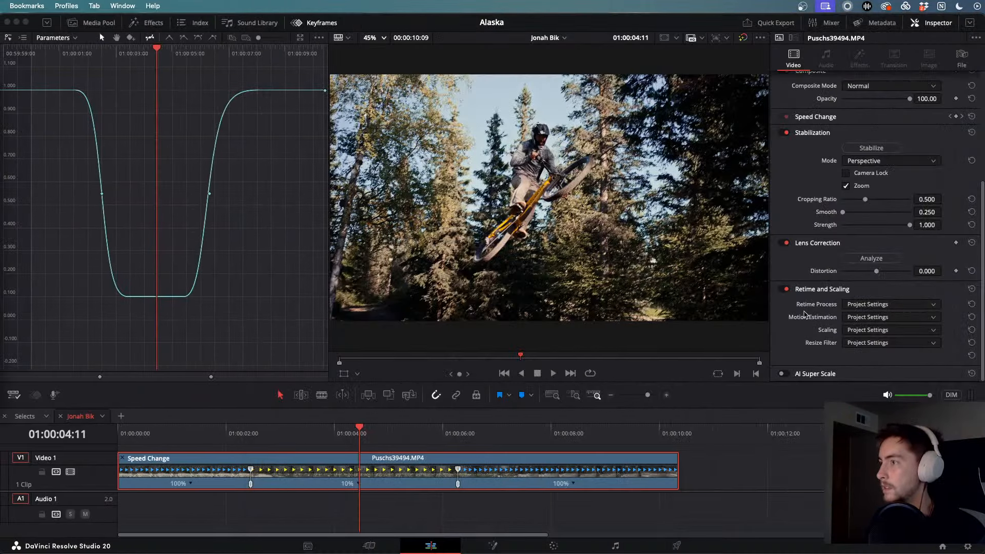
- Set Retime Process to Optical Flow and Motion Estimation to AI Speed Warp Better
{"action": "left_click", "coordinate": [875, 306]}
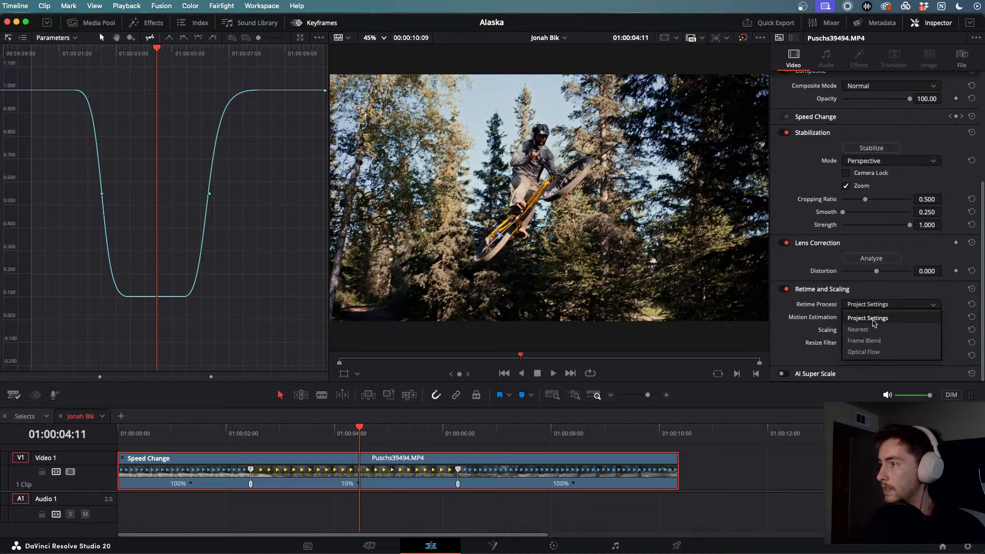
{"action": "left_click", "coordinate": [866, 352]}
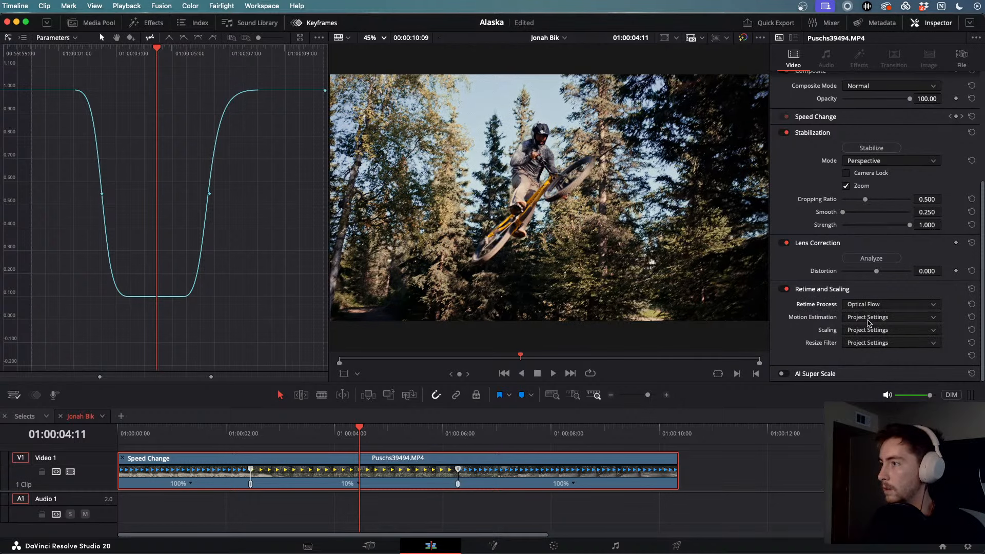
{"action": "left_click", "coordinate": [869, 318]}
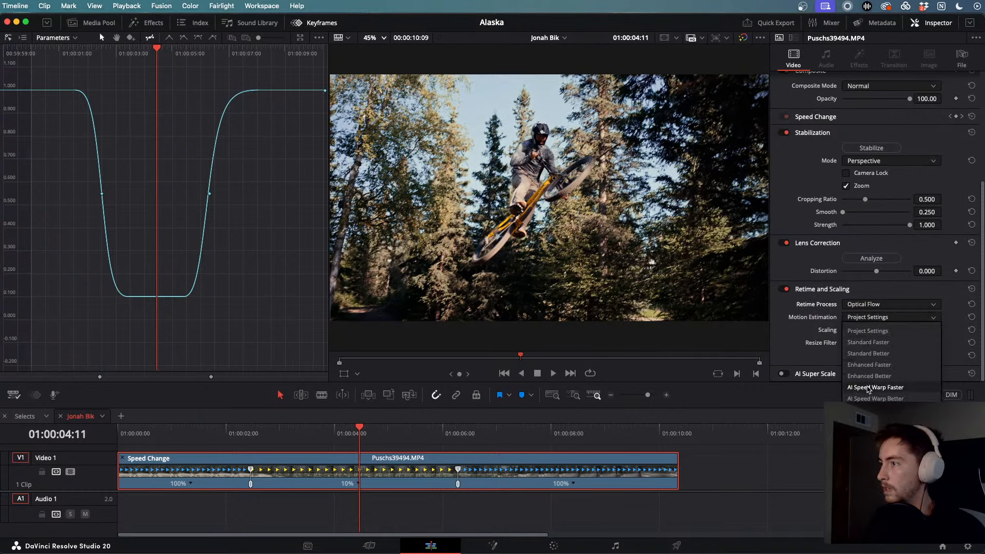
{"action": "left_click", "coordinate": [874, 398]}
{"action": "left_click", "coordinate": [868, 331]}
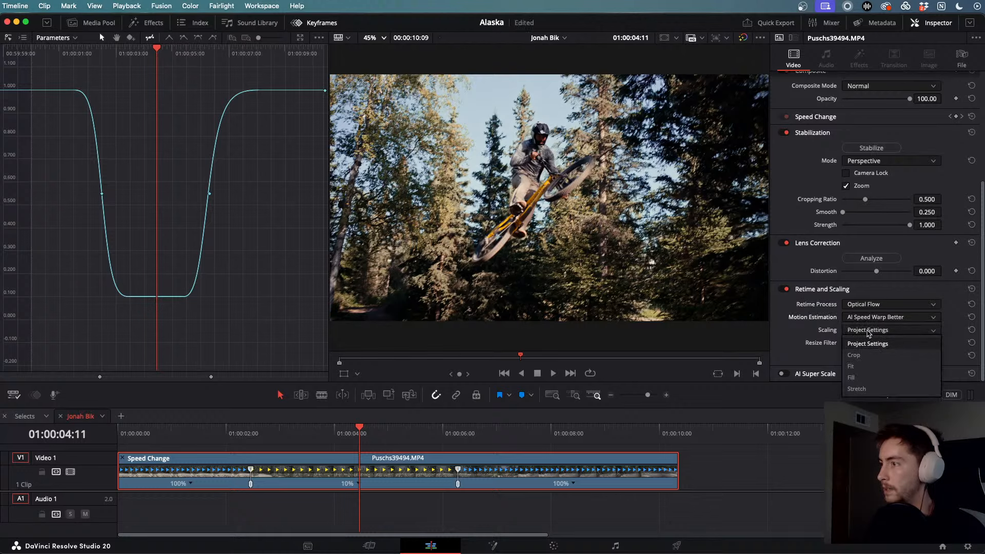
{"action": "left_click", "coordinate": [796, 326]}
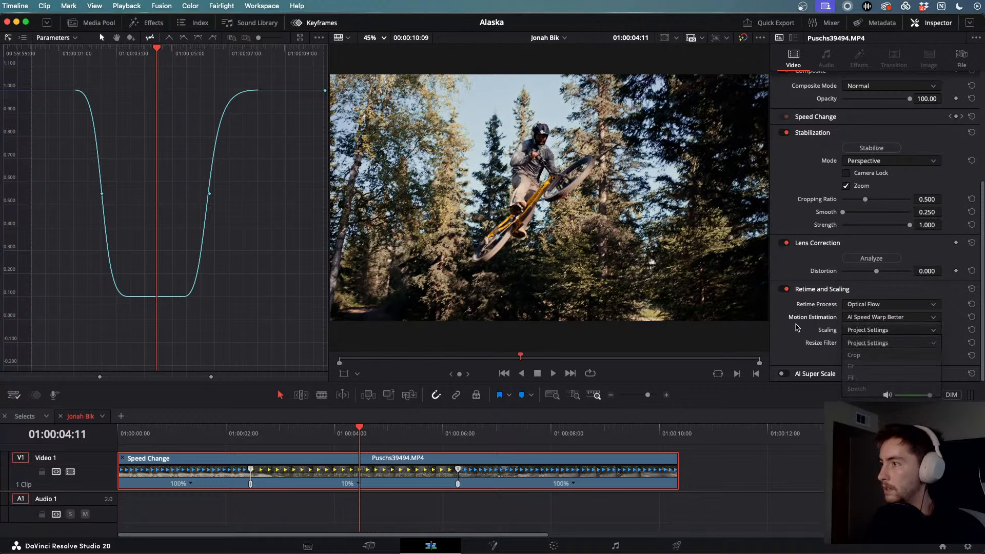
- Bring the tutorial browser window back and resume playing the tutorial
{"action": "key", "text": "F11"}
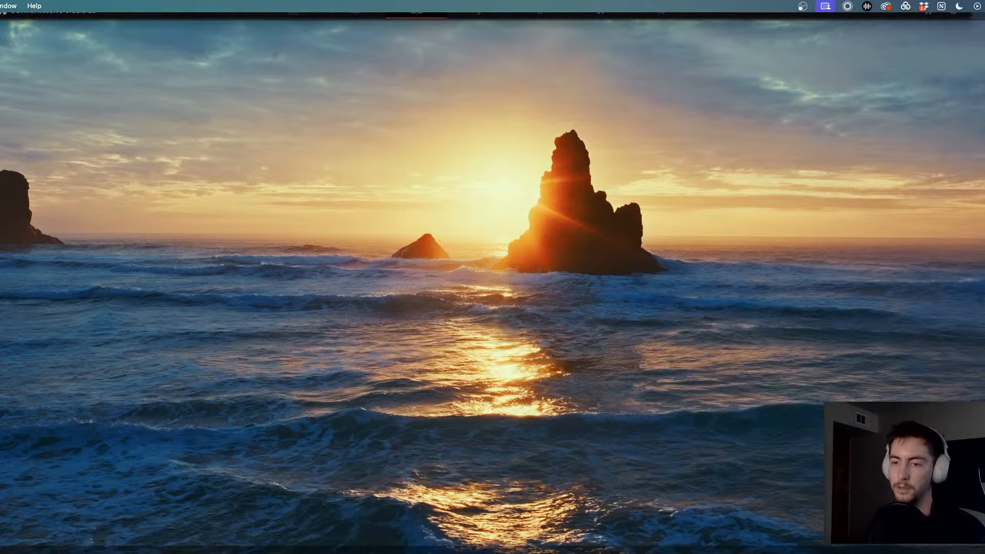
{"action": "key", "text": "F11"}
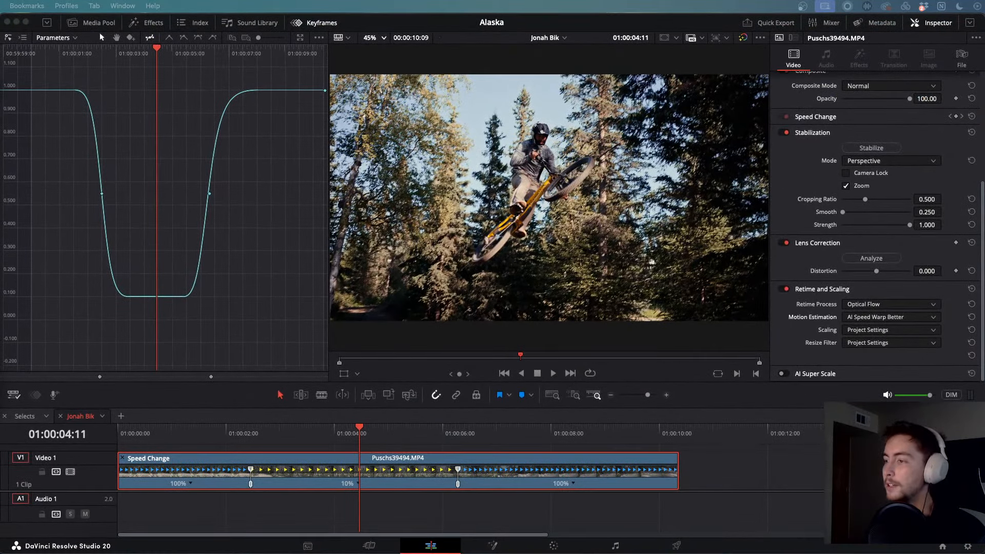
{"action": "key", "text": "super+Tab"}
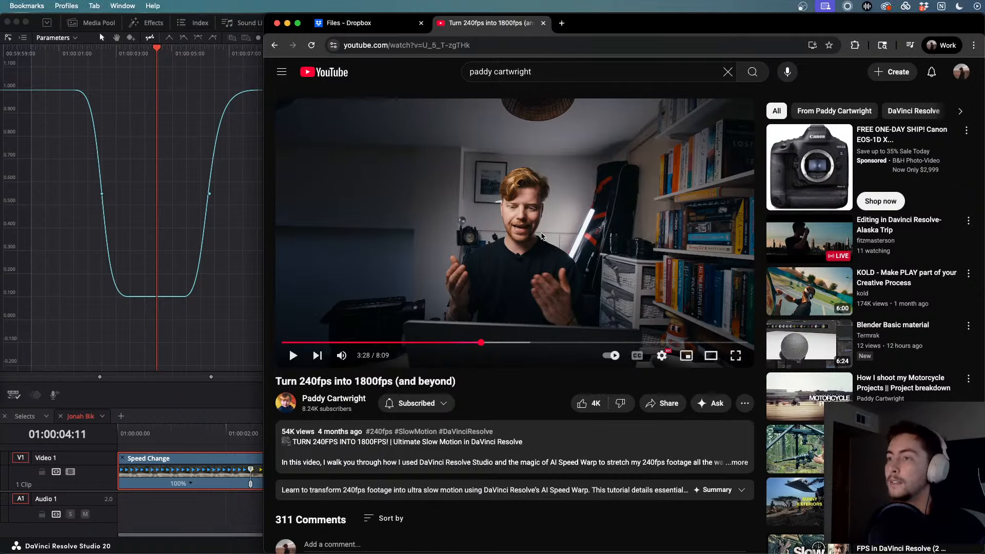
{"action": "key", "text": "space"}
- Skip the tutorial to its Render in Place settings at 3:55, pause, and view full screen
{"action": "key", "text": "Right"}
{"action": "key", "text": "Right"}
{"action": "key", "text": "Right"}
{"action": "key", "text": "Right"}
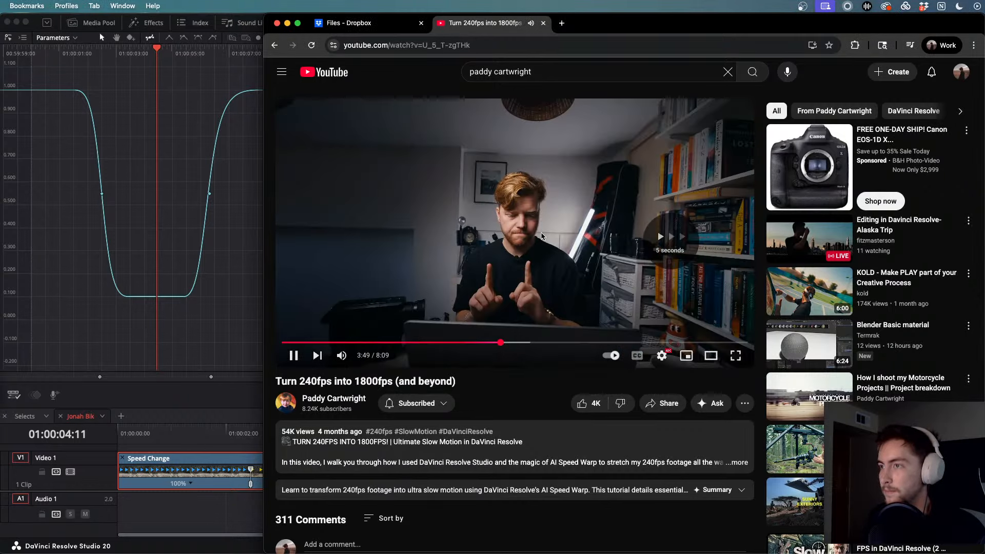
{"action": "key", "text": "Right"}
{"action": "key", "text": "Right"}
{"action": "key", "text": "Left"}
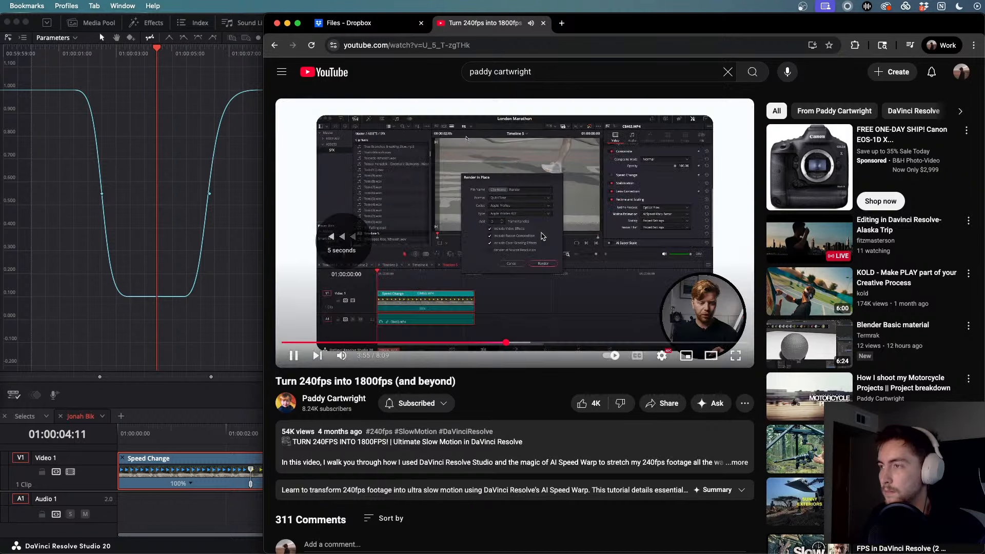
{"action": "key", "text": "space"}
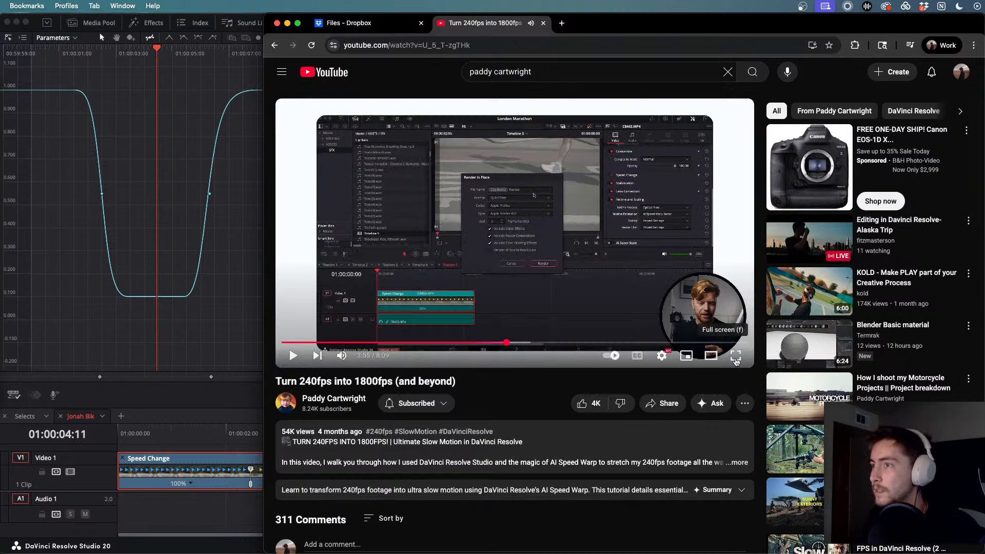
{"action": "key", "text": "f"}
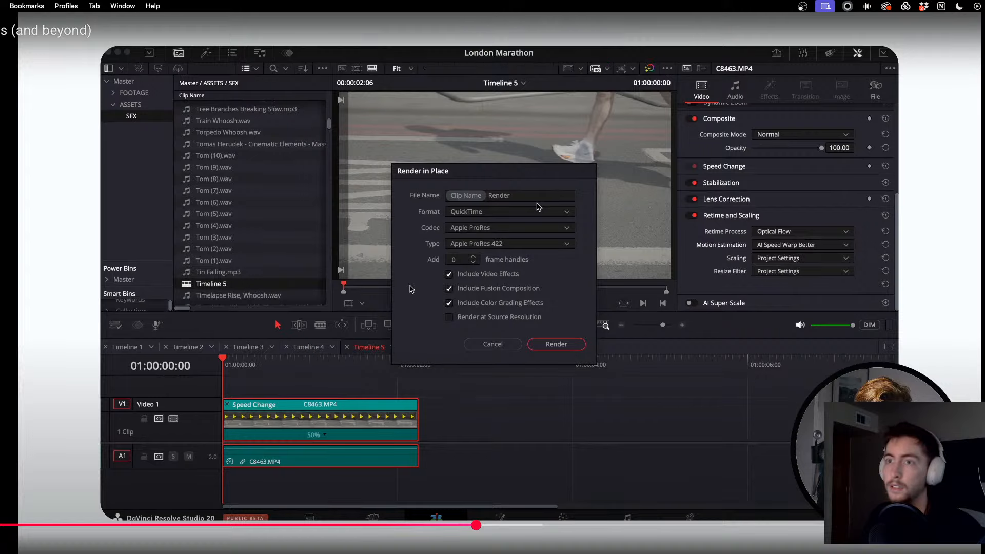
- Leave full screen and return to Resolve to review the clip's scaling choices
{"action": "key", "text": "Escape"}
{"action": "key", "text": "super+Tab"}
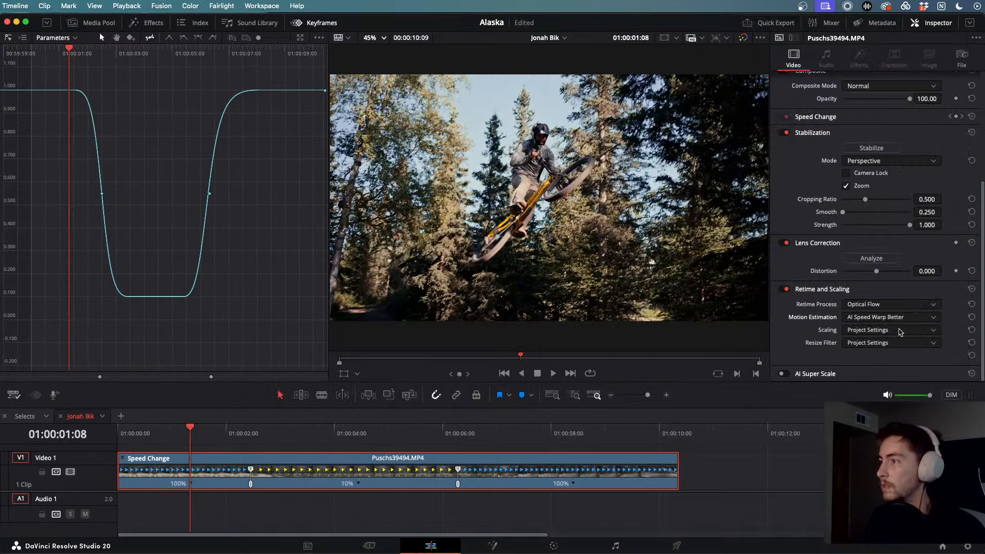
{"action": "left_click", "coordinate": [898, 331]}
- Keep Project Settings scaling, preview the slowed jump from 01:00:02:10, then return to the tutorial
{"action": "left_click", "coordinate": [887, 343]}
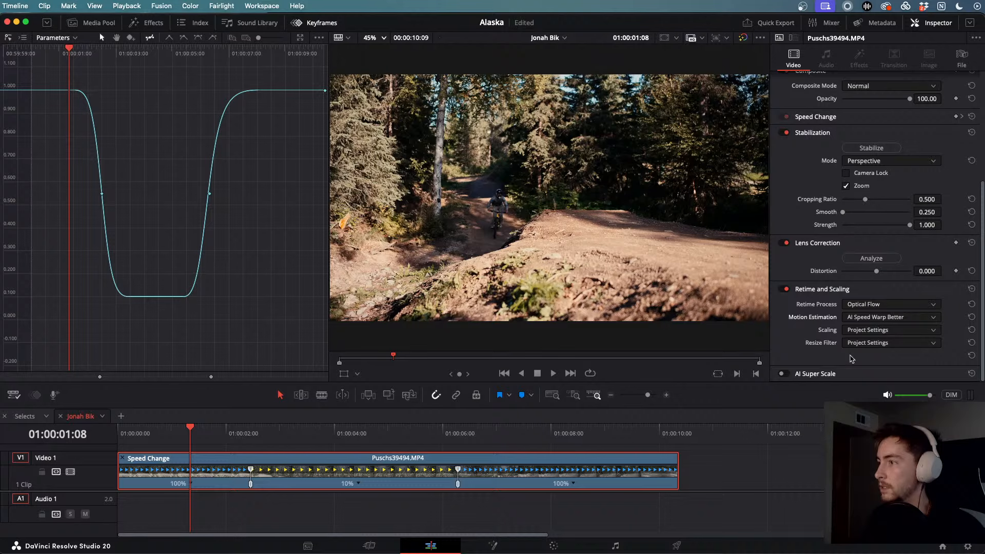
{"action": "left_click", "coordinate": [249, 434]}
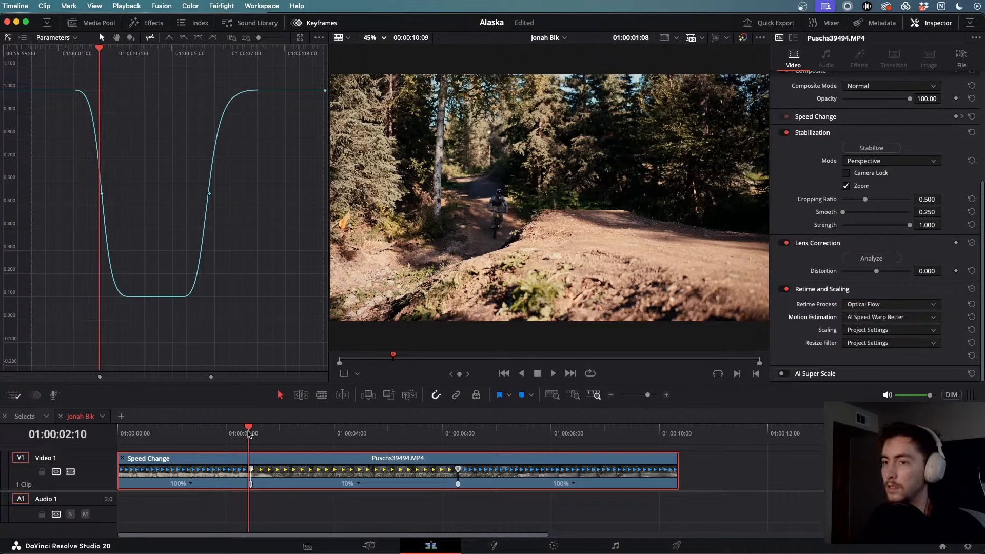
{"action": "key", "text": "space"}
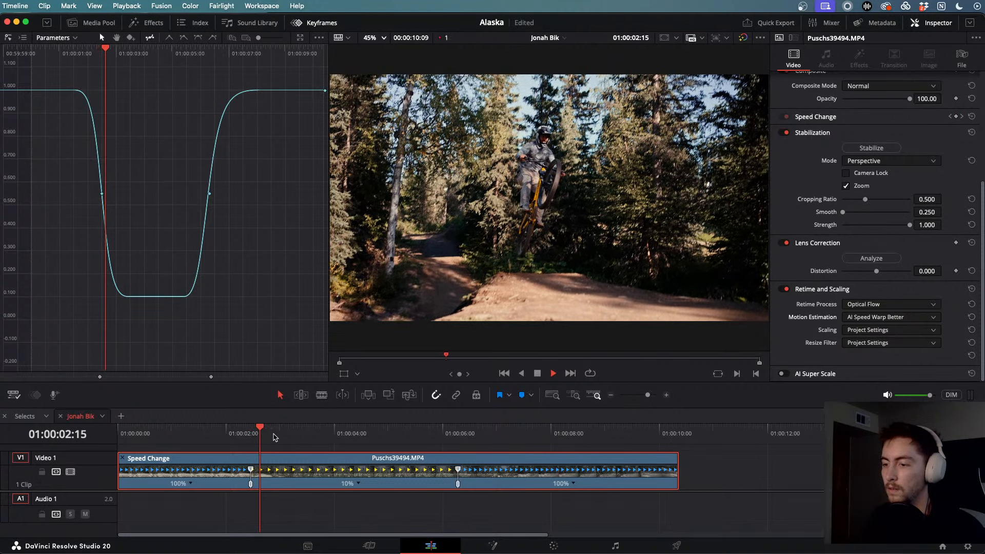
{"action": "key", "text": "space"}
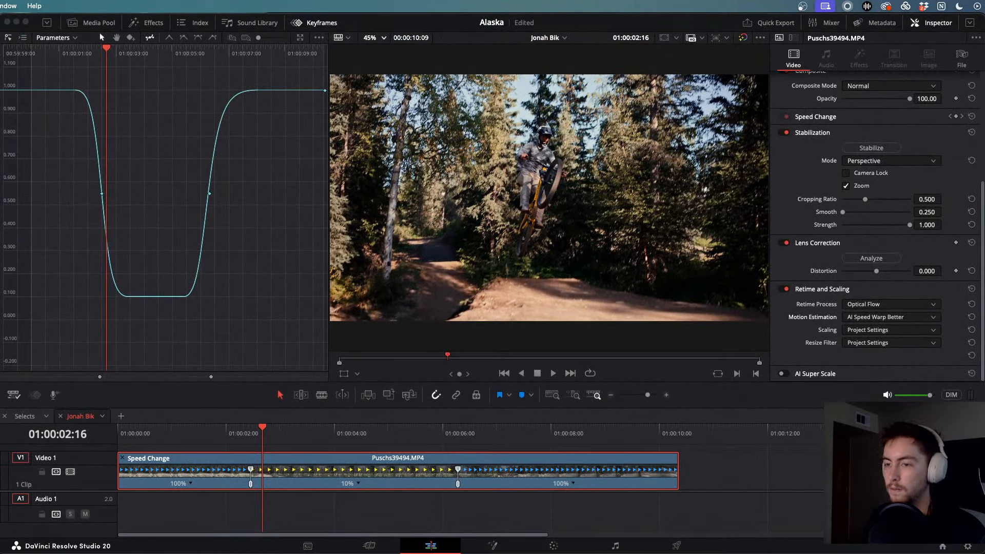
{"action": "key", "text": "super+Tab"}
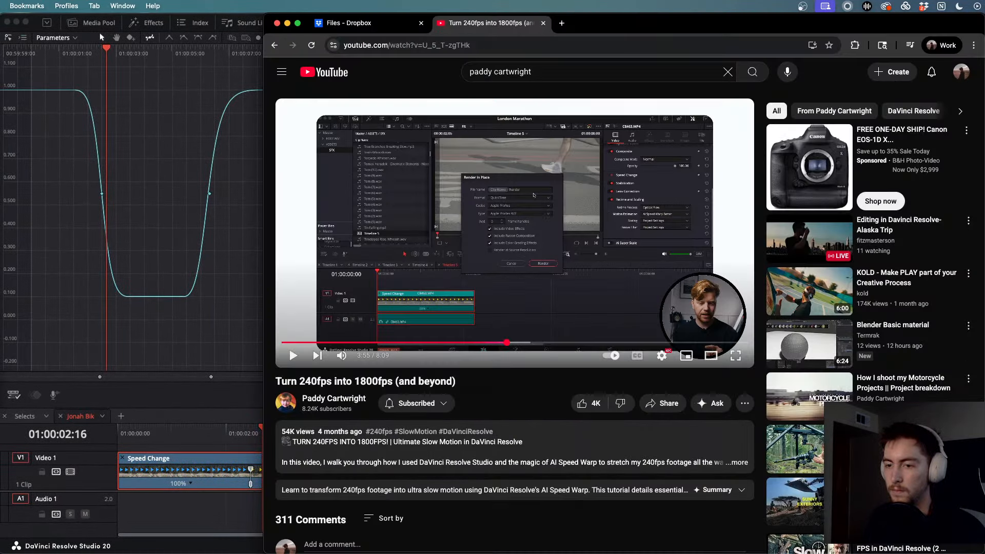
- Replay the tutorial's Render in Place explanation from about 3:53, then open the jump clip's context menu in Resolve
{"action": "left_click", "coordinate": [513, 277]}
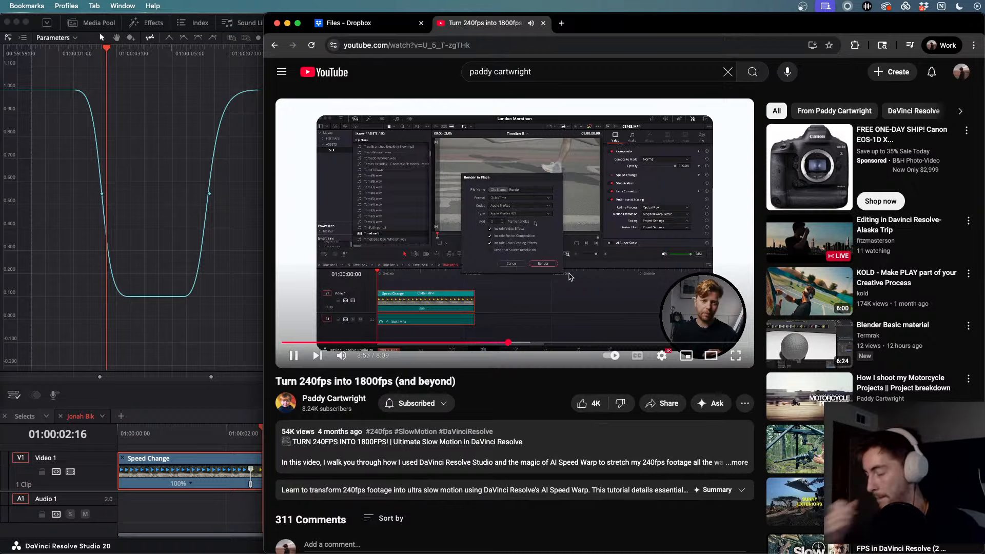
{"action": "key", "text": "Left"}
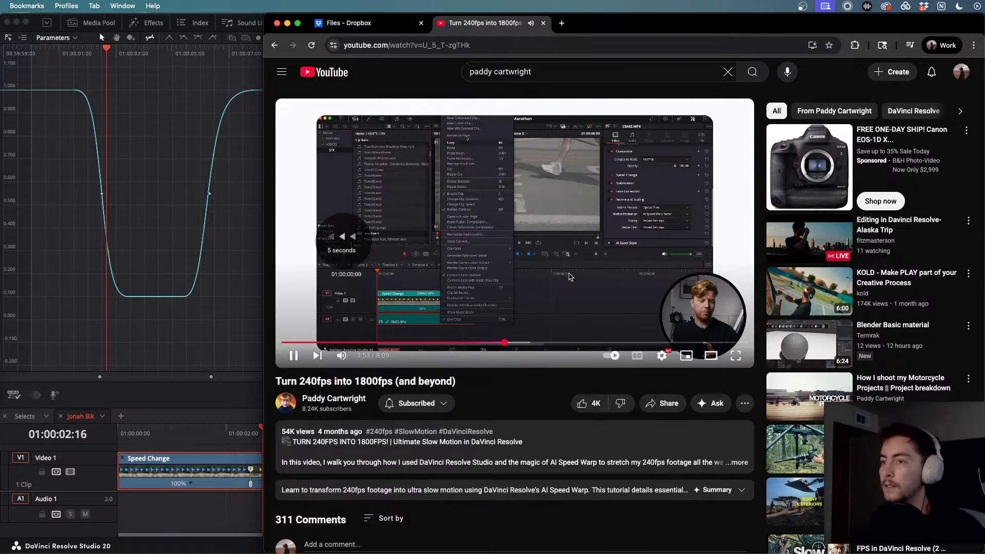
{"action": "key", "text": "Left"}
{"action": "key", "text": "Left"}
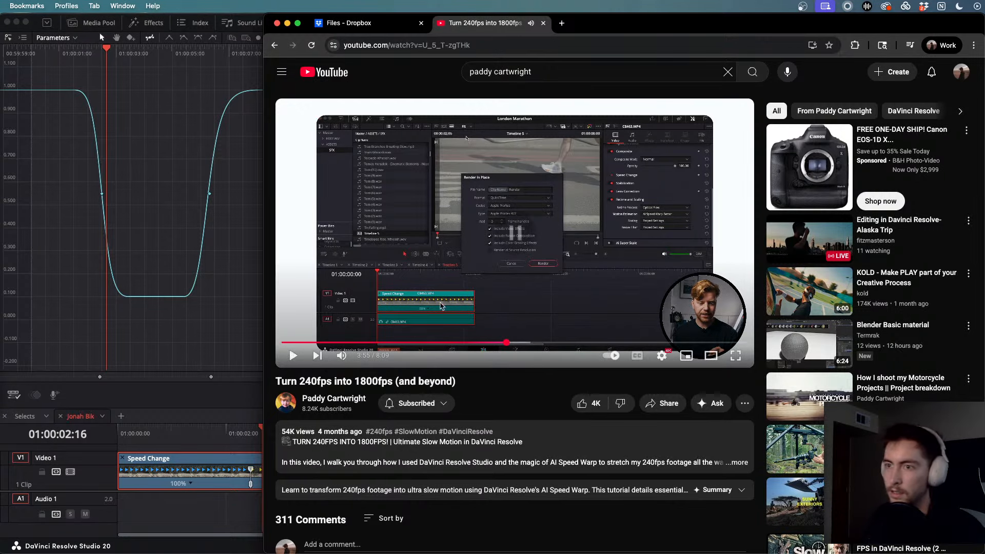
{"action": "left_click", "coordinate": [222, 449]}
{"action": "right_click", "coordinate": [308, 471]}
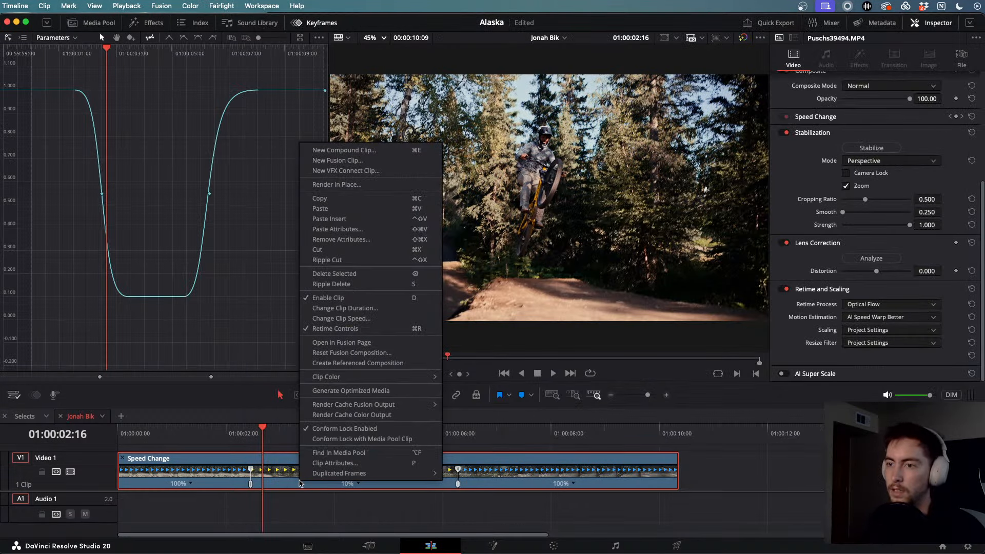
- Choose Render in Place for the jump clip, then resume the tutorial in Chrome
{"action": "left_click", "coordinate": [352, 186]}
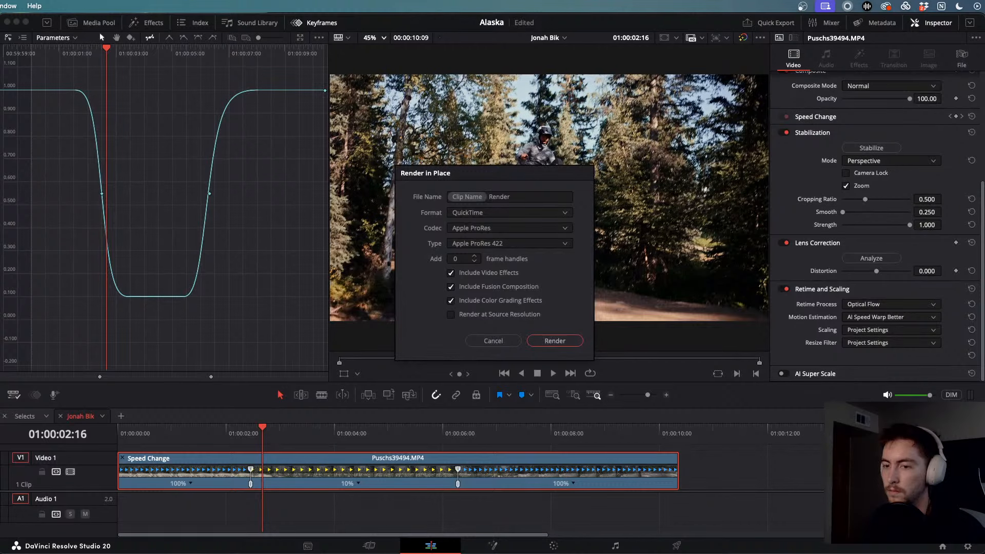
{"action": "key", "text": "super+Tab"}
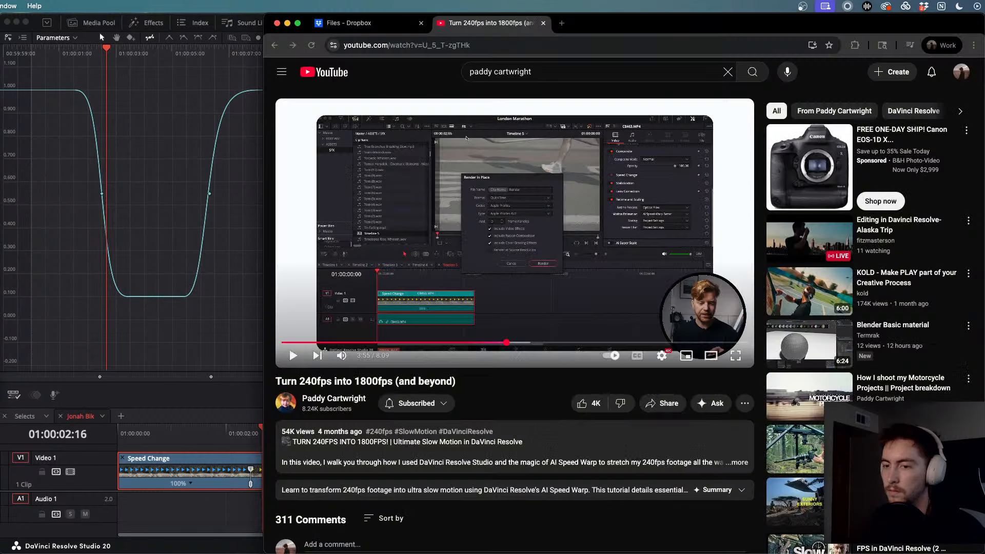
{"action": "left_click", "coordinate": [601, 261]}
- Skip the tutorial to 4:16 where the save folder is chosen, pause, and minimise the browser
{"action": "key", "text": "Right"}
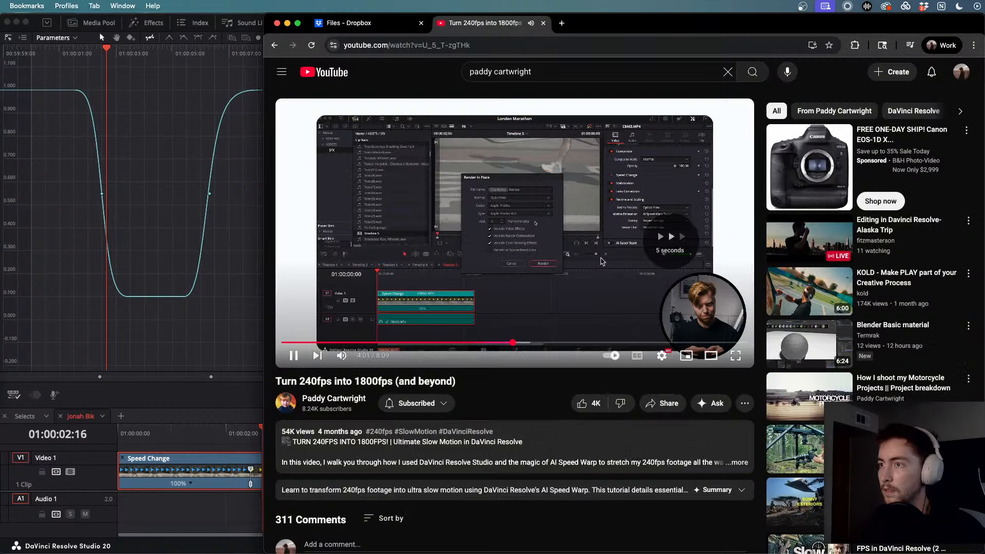
{"action": "key", "text": "Left"}
{"action": "key", "text": "Right"}
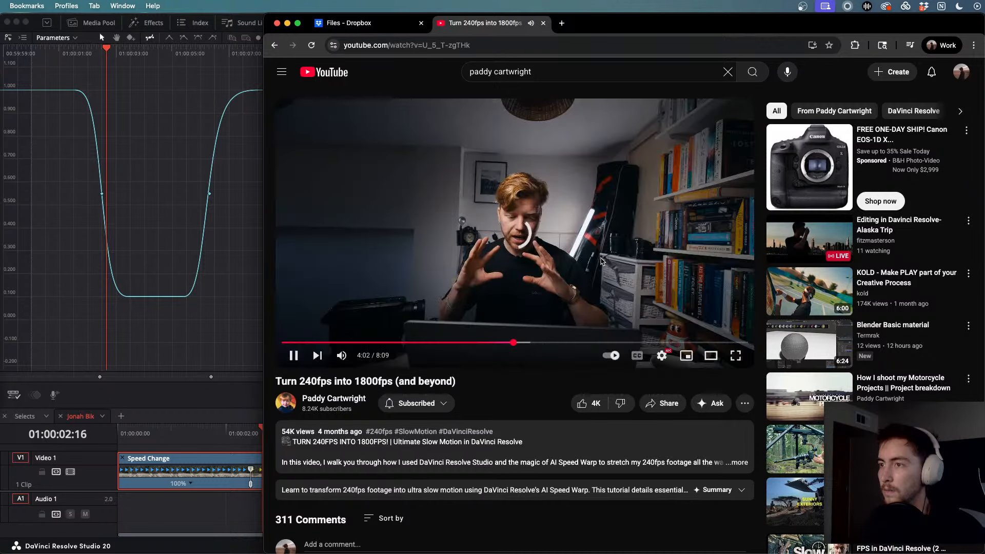
{"action": "key", "text": "Right"}
{"action": "key", "text": "Right"}
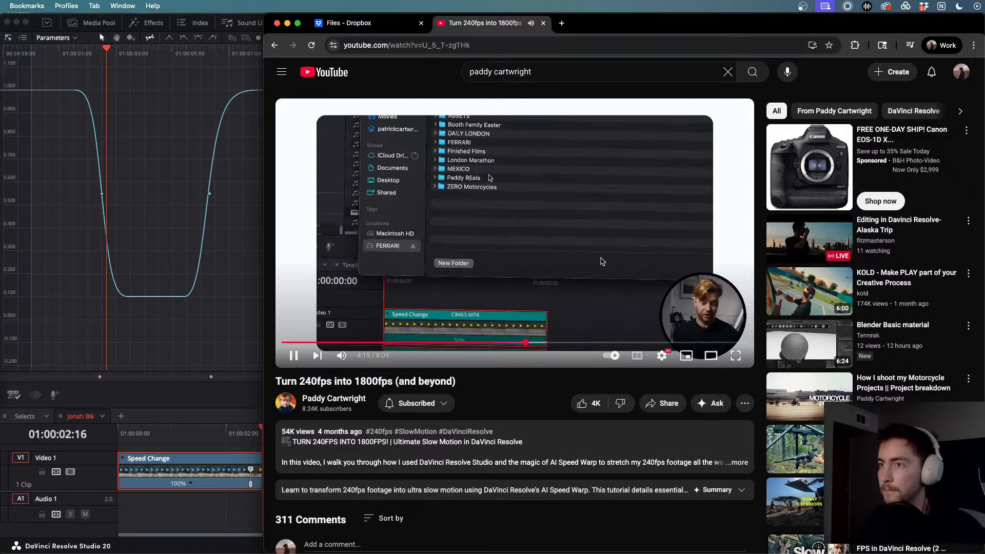
{"action": "key", "text": "space"}
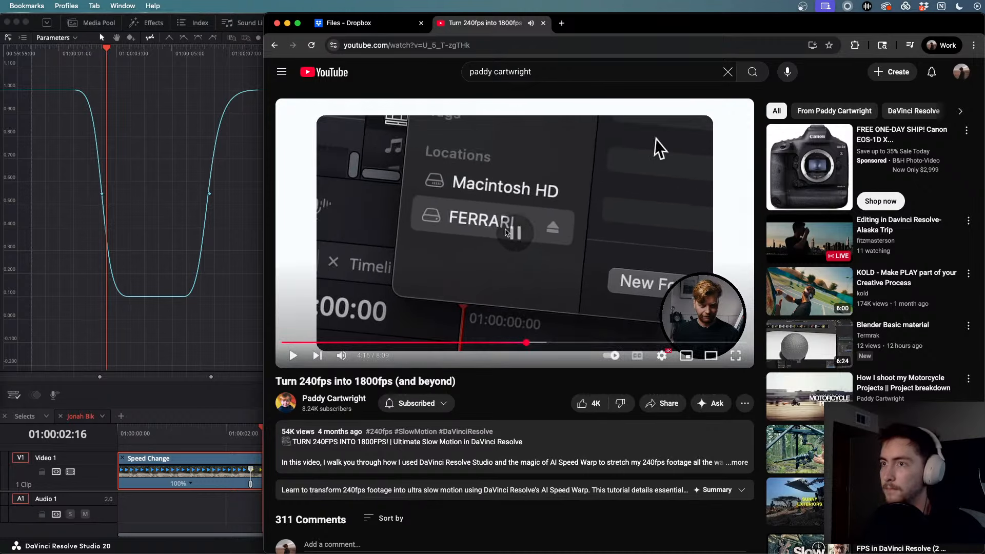
{"action": "left_click", "coordinate": [287, 24]}
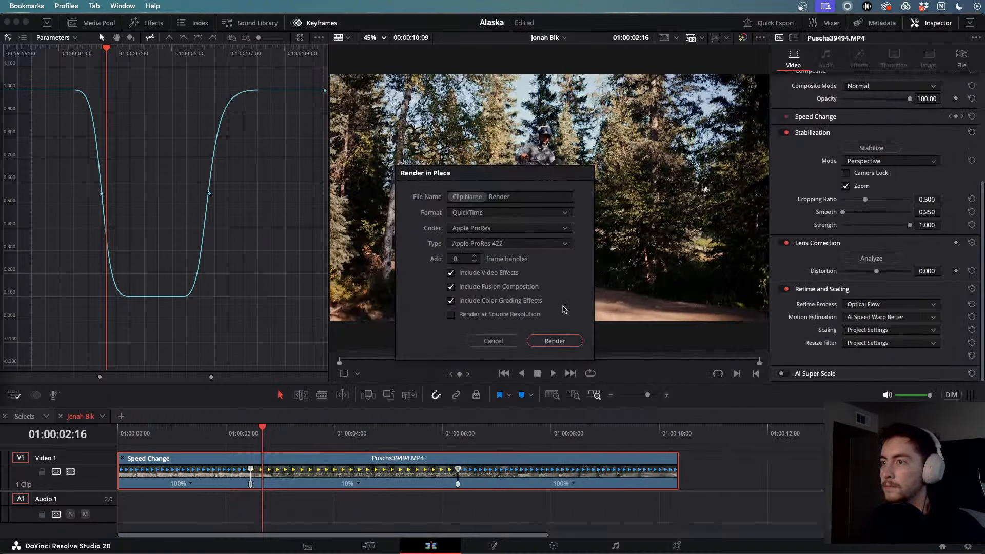
- Render the jump clip in place into Samsung_T5 > ALASKA > Exports
{"action": "left_click", "coordinate": [555, 340]}
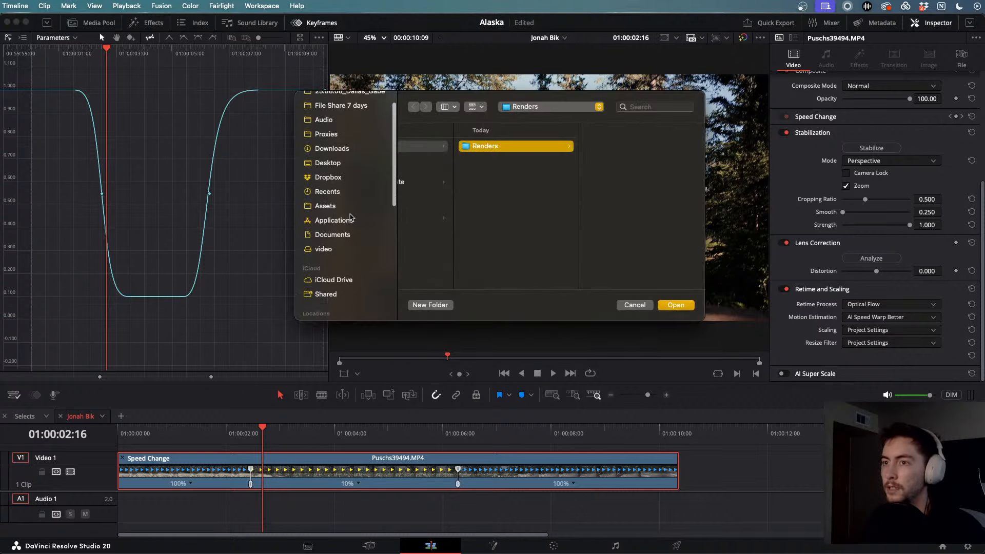
{"action": "scroll", "coordinate": [351, 218], "scroll_direction": "down", "scroll_amount": 8}
{"action": "left_click", "coordinate": [338, 164]}
{"action": "left_click", "coordinate": [334, 149]}
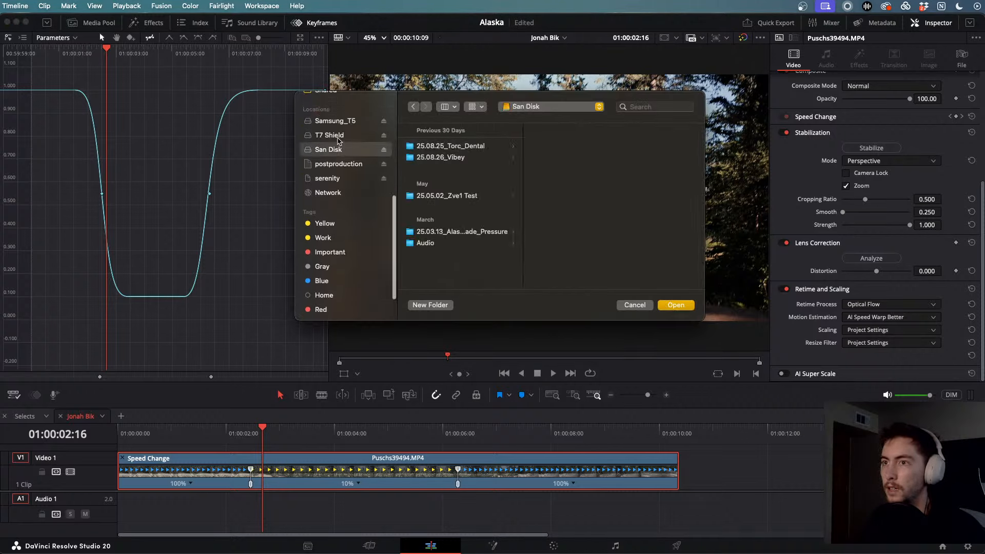
{"action": "left_click", "coordinate": [338, 137]}
{"action": "left_click", "coordinate": [337, 122]}
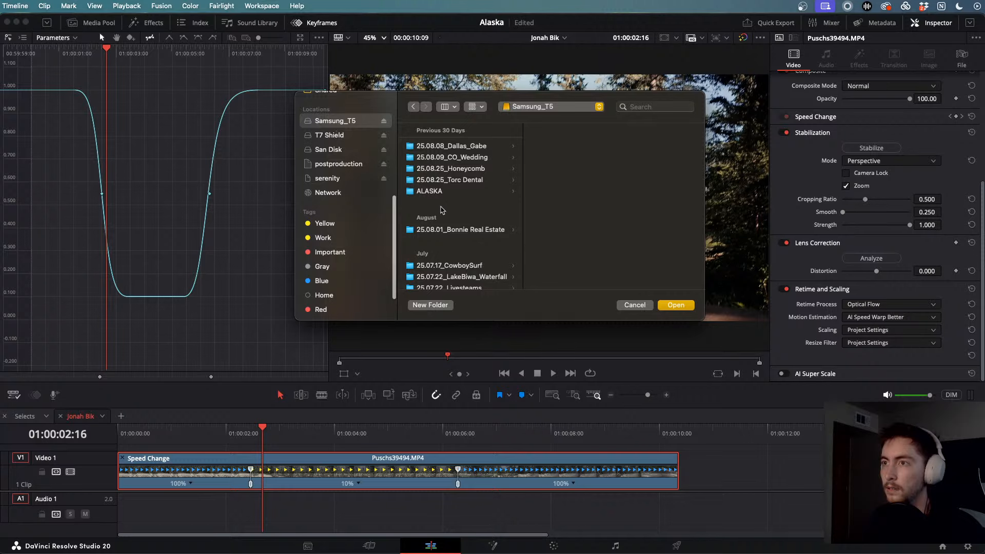
{"action": "left_click", "coordinate": [441, 191]}
{"action": "left_click", "coordinate": [578, 145]}
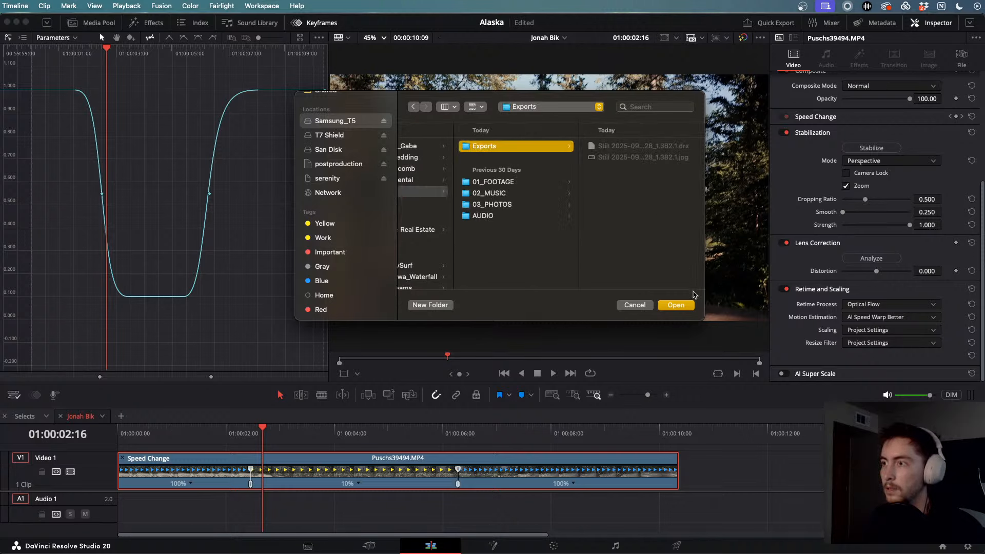
{"action": "left_click", "coordinate": [676, 305]}
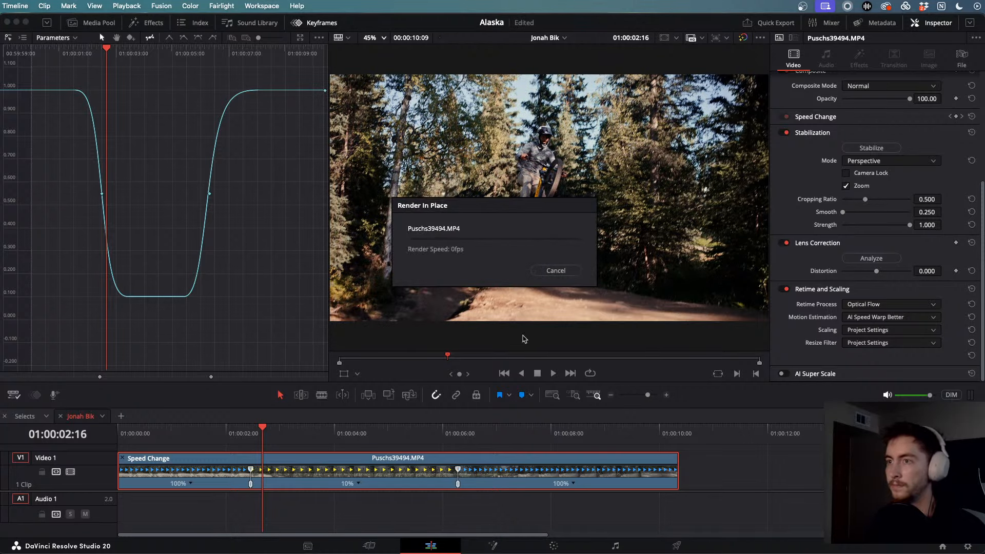
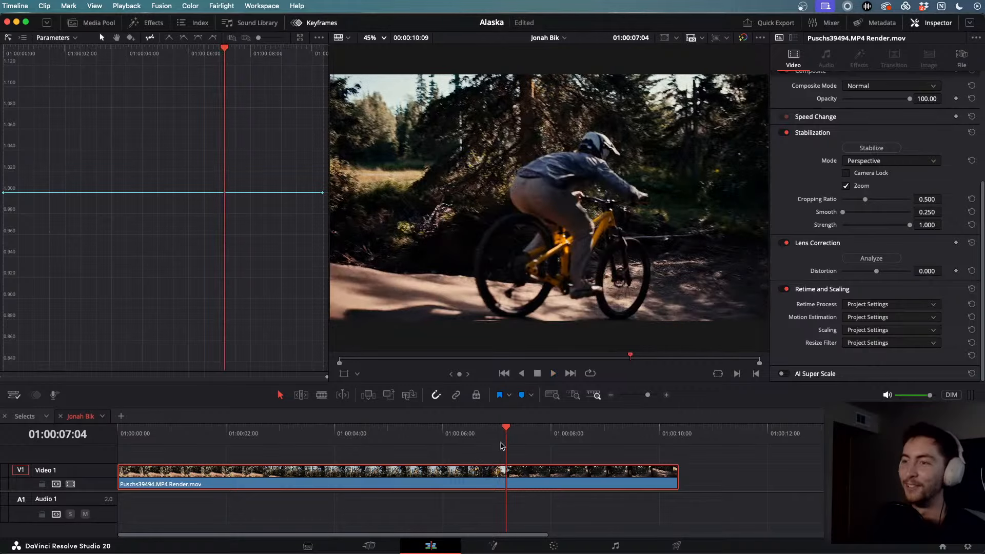
- Scrub the timeline back to an earlier point in the jump
{"action": "left_click_drag", "start_coordinate": [501, 427], "coordinate": [311, 428]}
{"action": "key", "text": "space"}
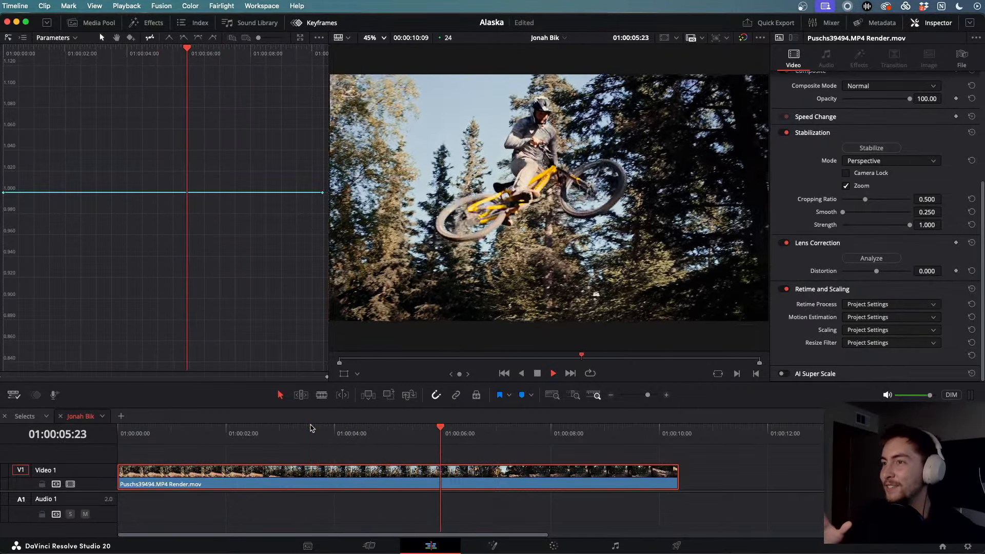
{"action": "left_click", "coordinate": [311, 427]}
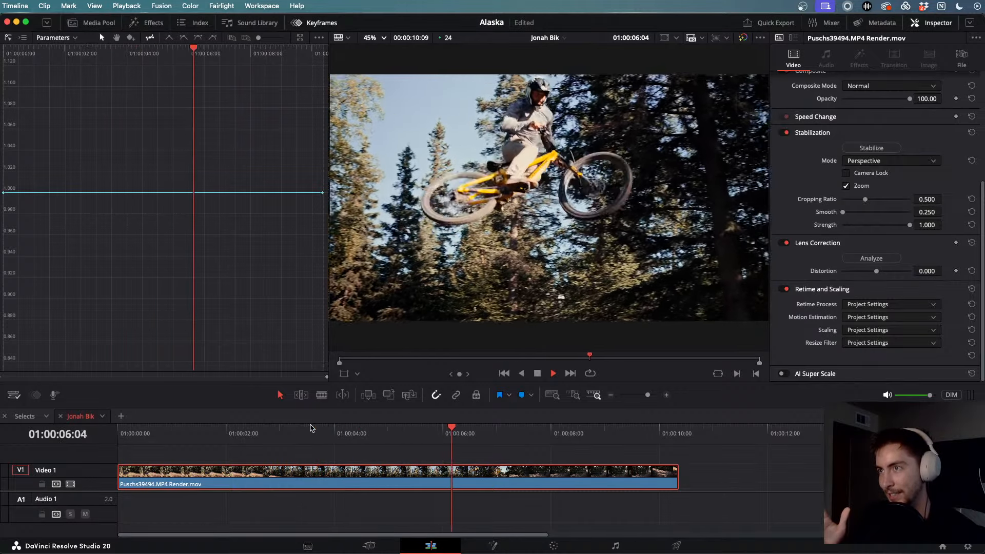
{"action": "key", "text": "space"}
{"action": "key", "text": "j"}
{"action": "key", "text": "j"}
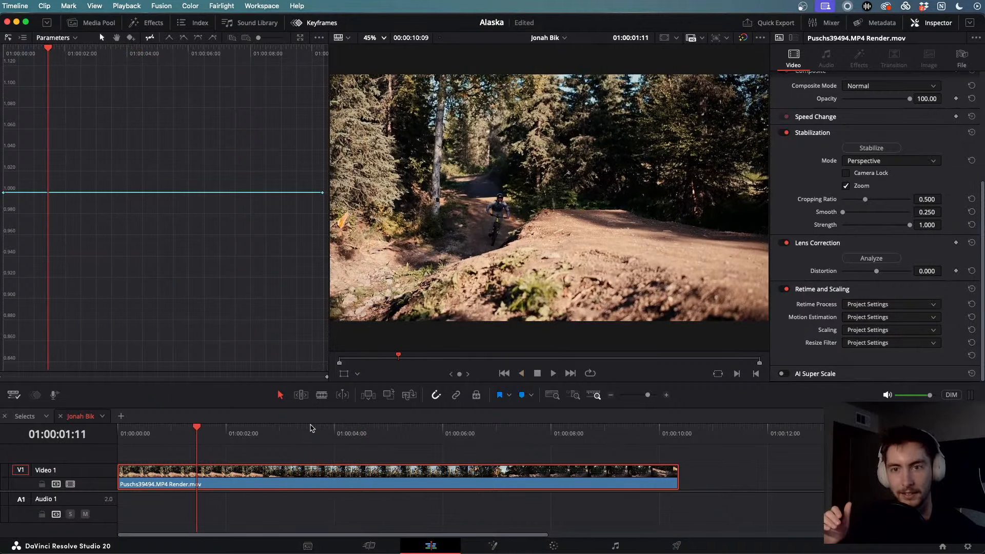
{"action": "key", "text": "l"}
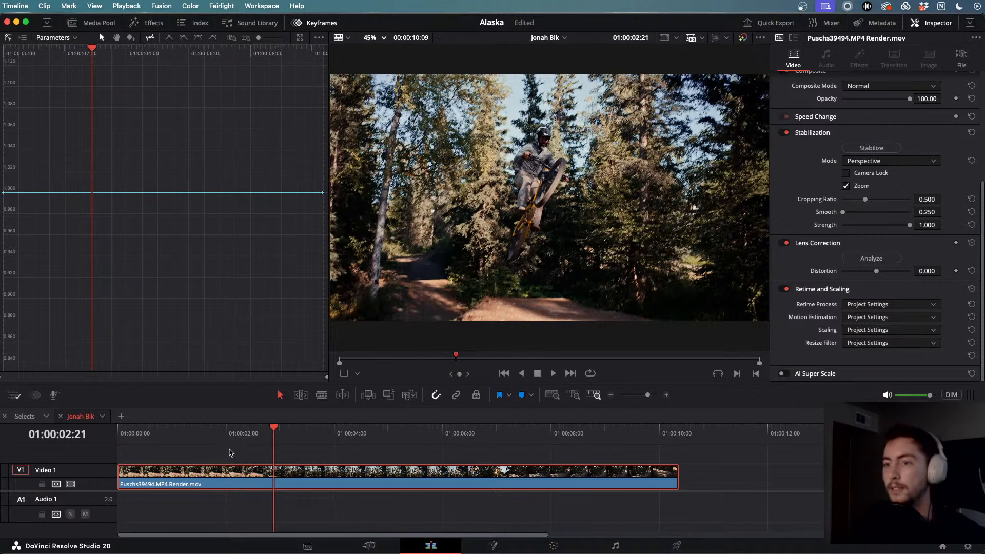
{"action": "left_click_drag", "start_coordinate": [276, 428], "coordinate": [184, 431]}
{"action": "key", "text": "space"}
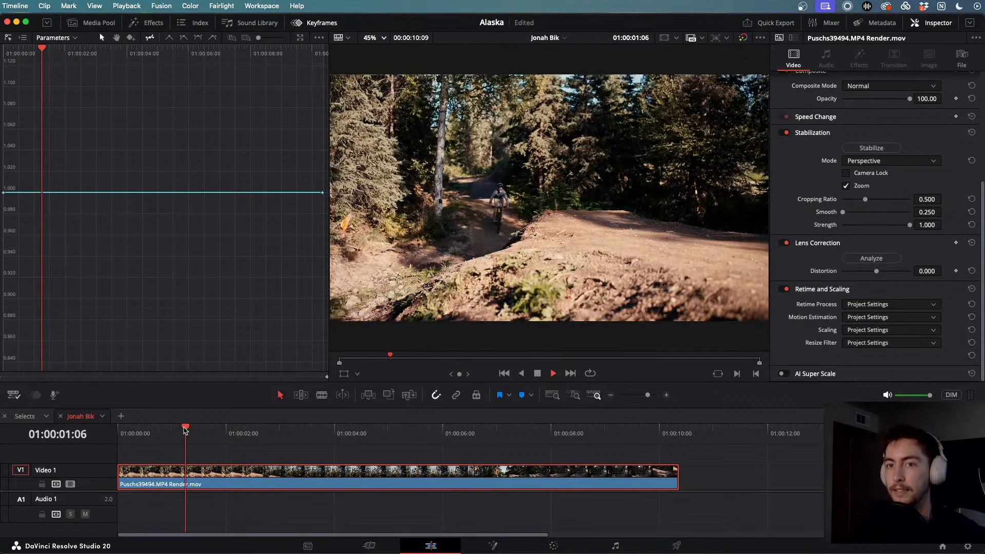
{"action": "key", "text": "space"}
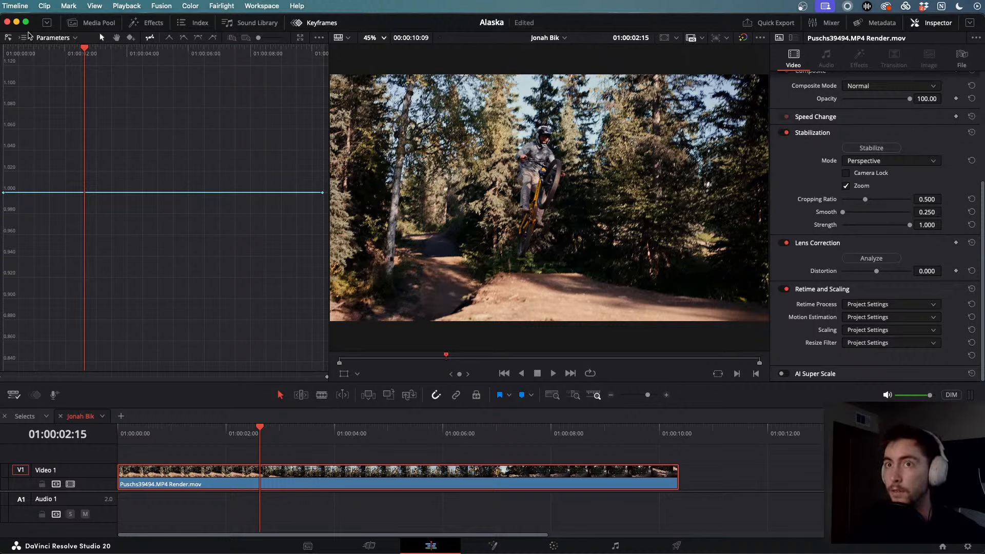
{"action": "left_click", "coordinate": [24, 38]}
- Undo the Retime Speed keyframes and the render to restore the original Puschs39494.MP4 clip
{"action": "left_click", "coordinate": [94, 287]}
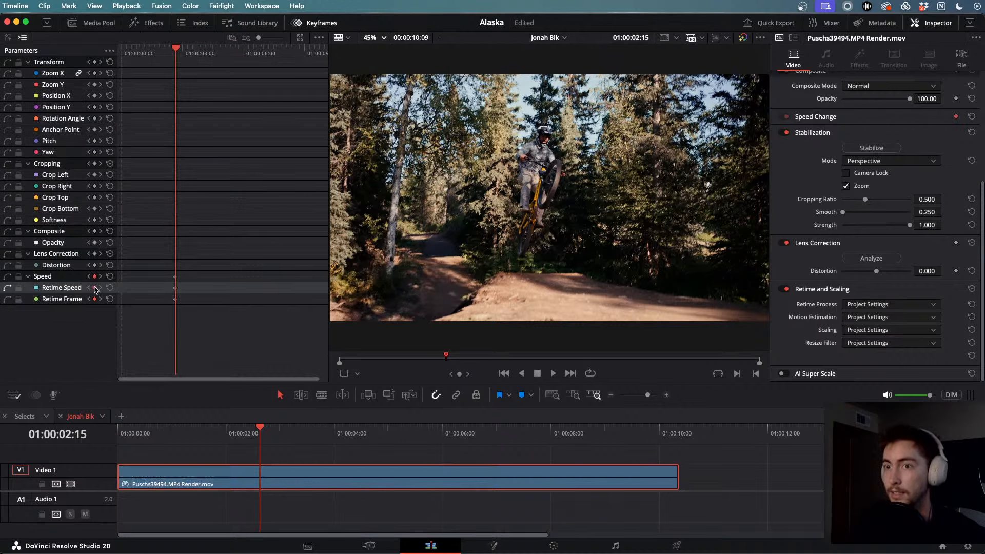
{"action": "left_click_drag", "start_coordinate": [261, 428], "coordinate": [433, 452]}
{"action": "key", "text": "ctrl+z"}
{"action": "left_click", "coordinate": [96, 288]}
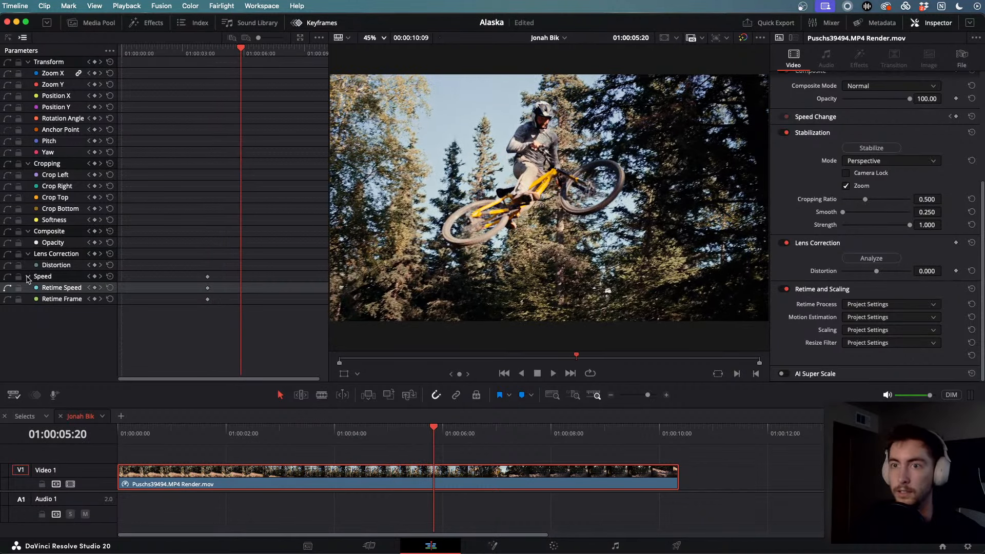
{"action": "double_click", "coordinate": [423, 475]}
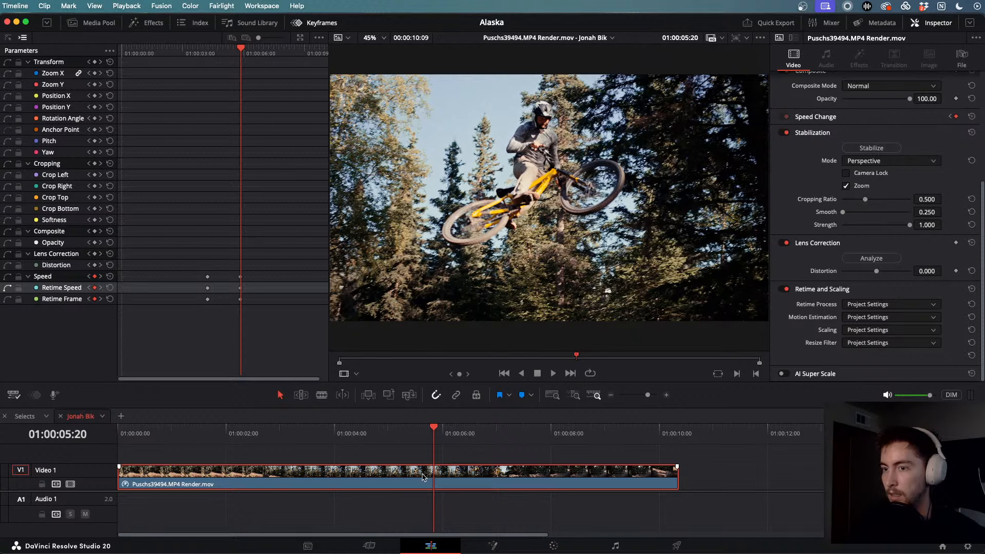
{"action": "key", "text": "super+z"}
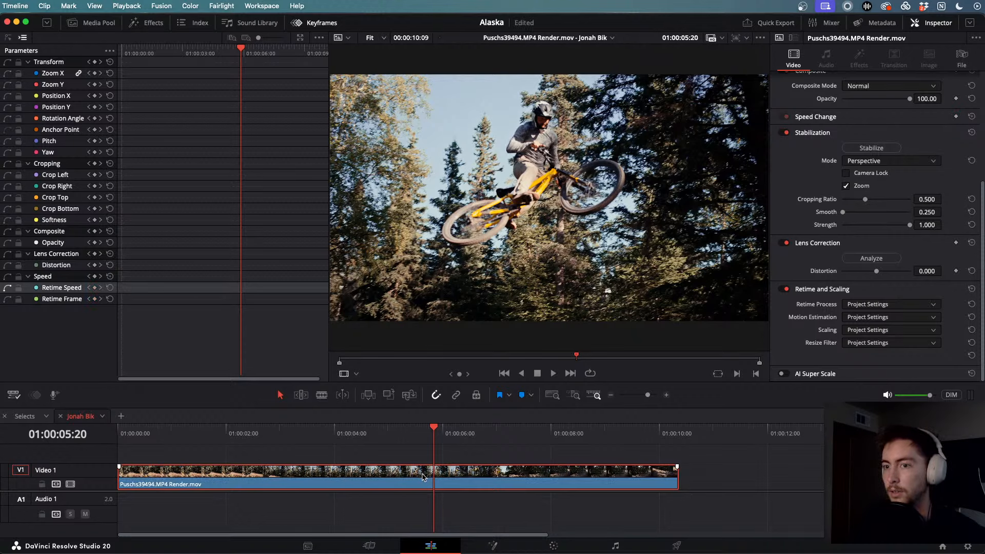
{"action": "key", "text": "super+z"}
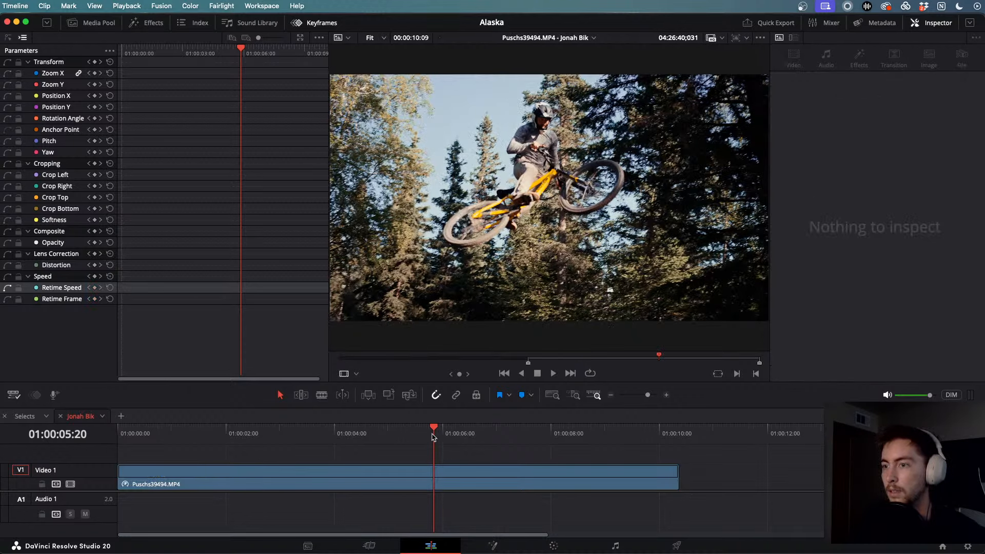
{"action": "left_click_drag", "start_coordinate": [432, 435], "coordinate": [340, 430]}
- Show the 100%–10%–100% speed ramp and play the slowed jump from 01:00:02:07
{"action": "key", "text": "super+z"}
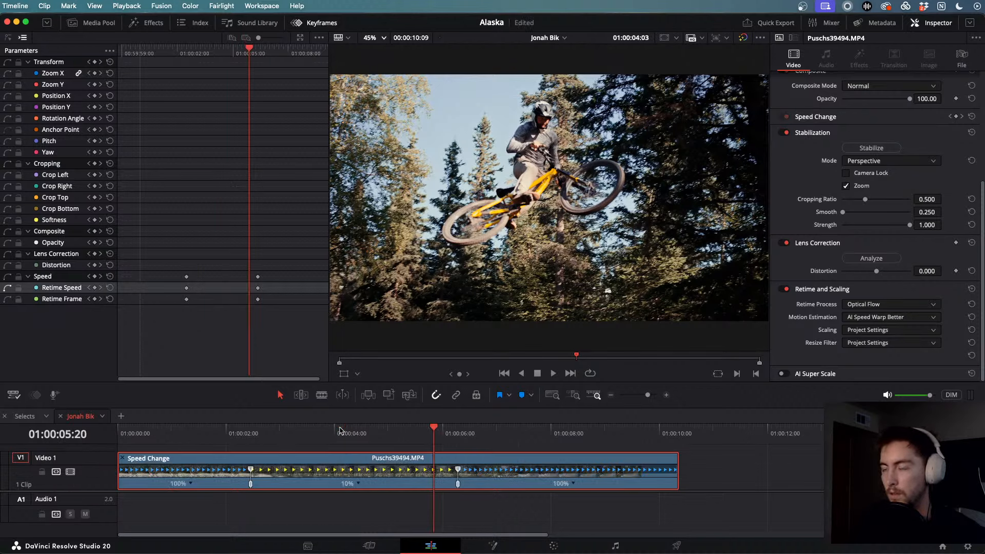
{"action": "left_click_drag", "start_coordinate": [417, 435], "coordinate": [242, 433]}
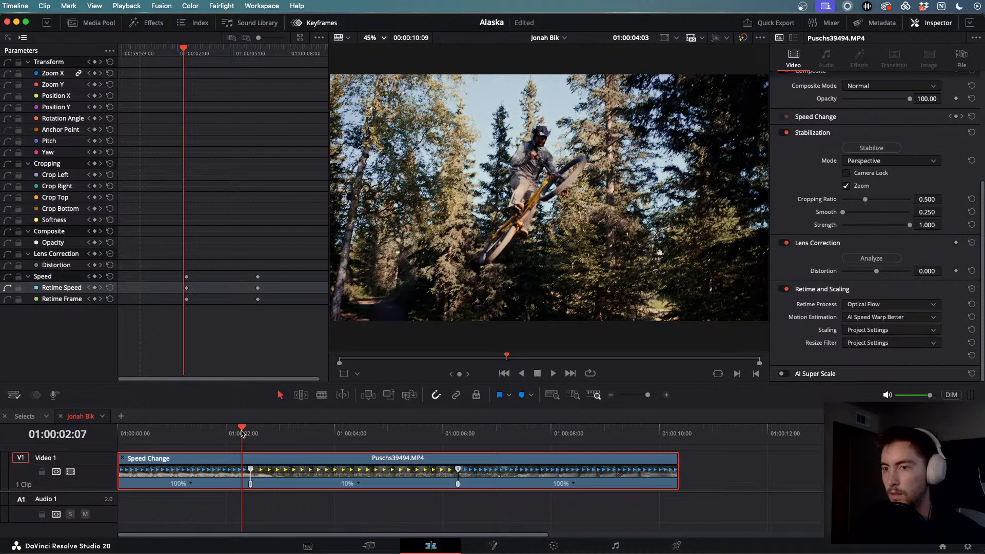
{"action": "key", "text": "space"}
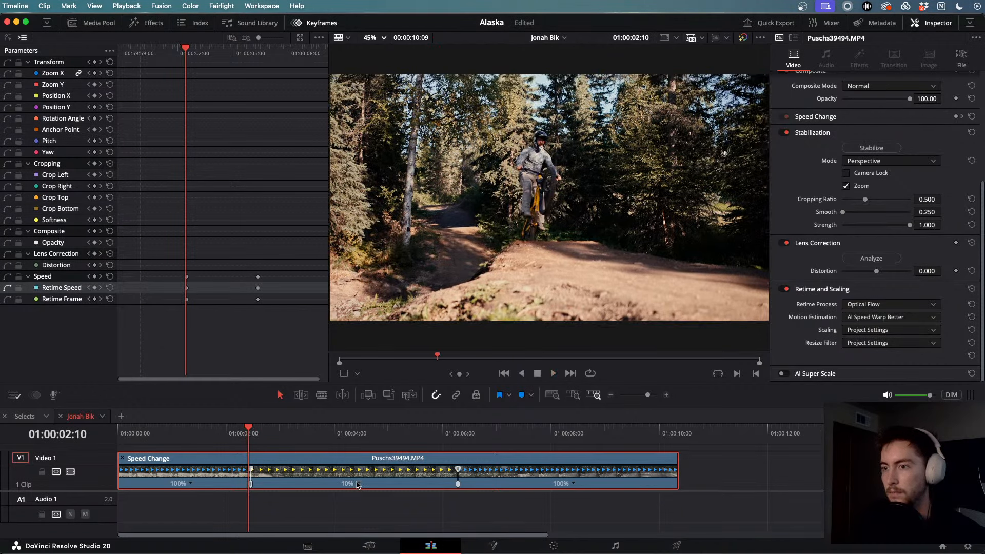
{"action": "left_click", "coordinate": [358, 484]}
{"action": "left_click", "coordinate": [350, 485]}
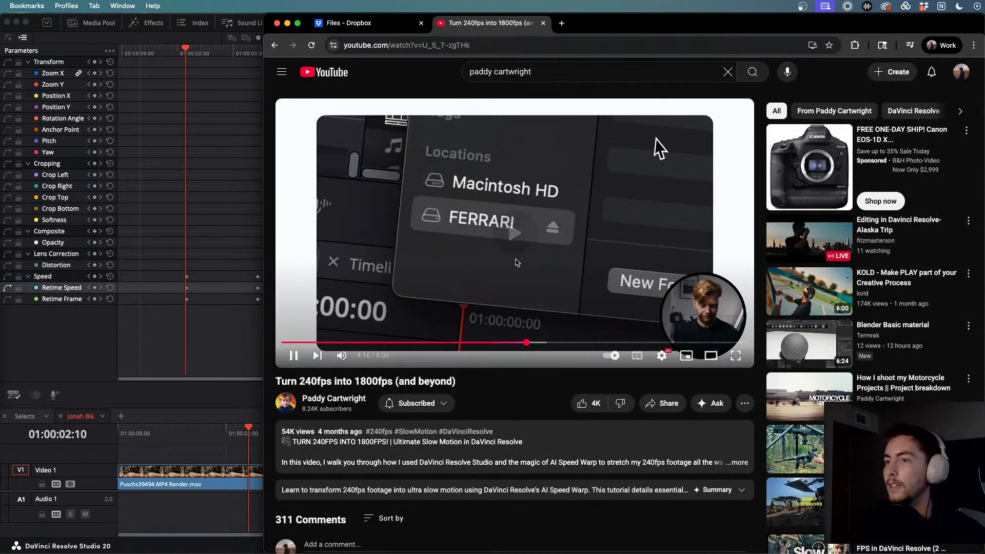
- Mute and enlarge the tutorial video, then skip ahead to its Resolve screen recording
{"action": "left_click", "coordinate": [341, 355]}
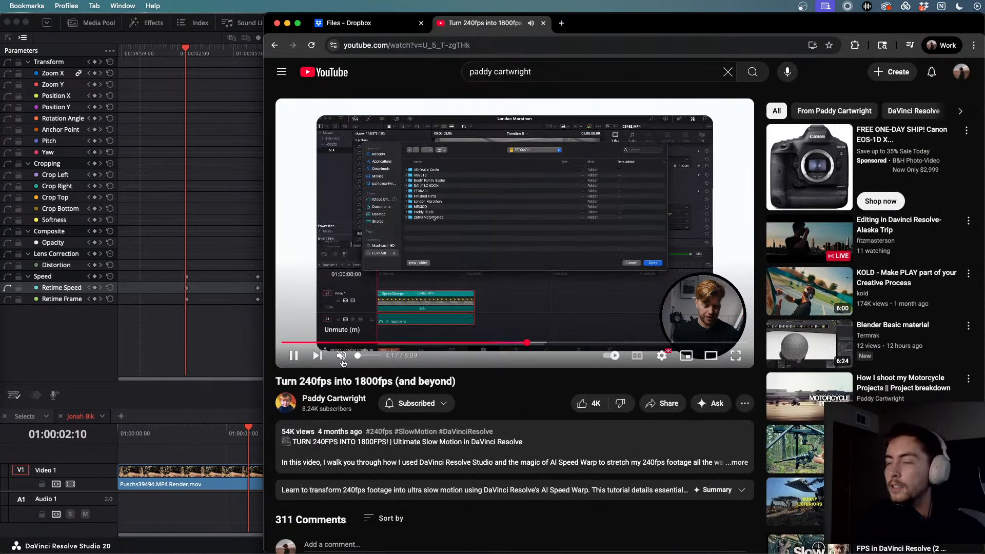
{"action": "left_click", "coordinate": [711, 355]}
{"action": "key", "text": "Right"}
{"action": "key", "text": "Right"}
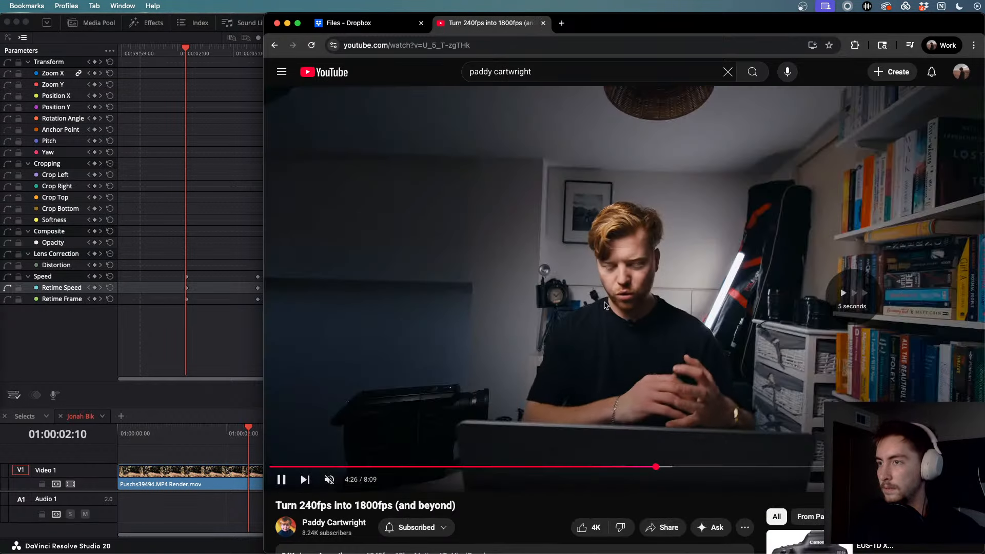
{"action": "key", "text": "Right"}
{"action": "key", "text": "Right"}
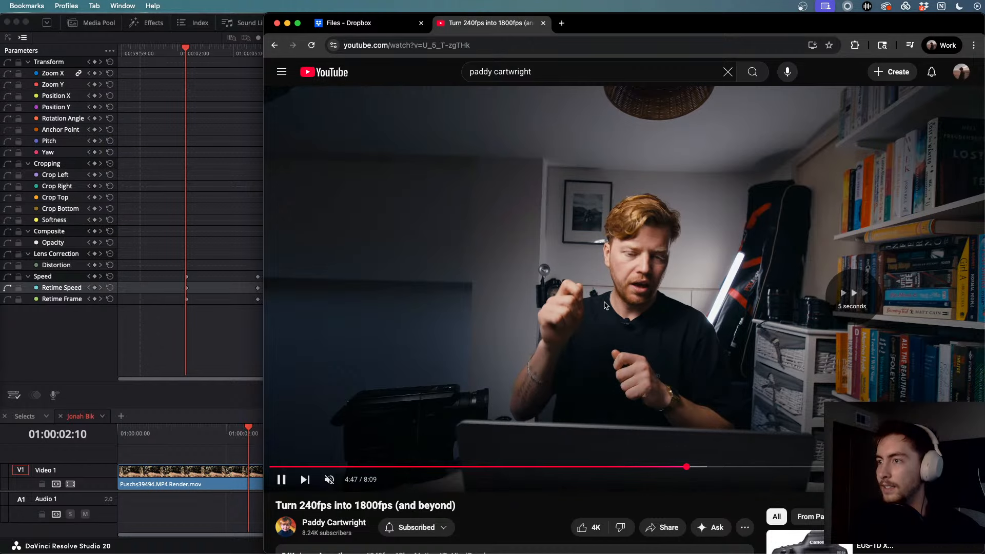
{"action": "key", "text": "Right"}
{"action": "key", "text": "Right"}
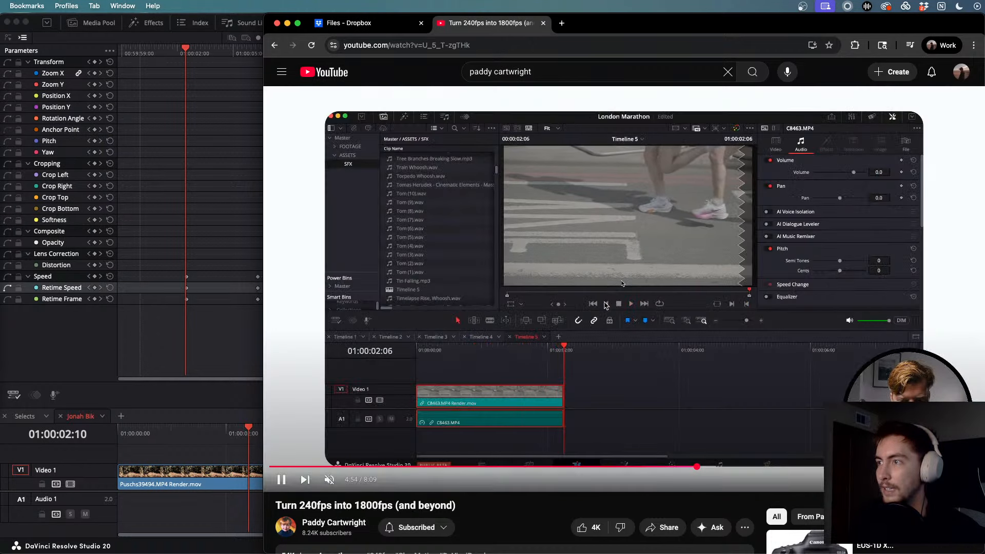
{"action": "key", "text": "Right"}
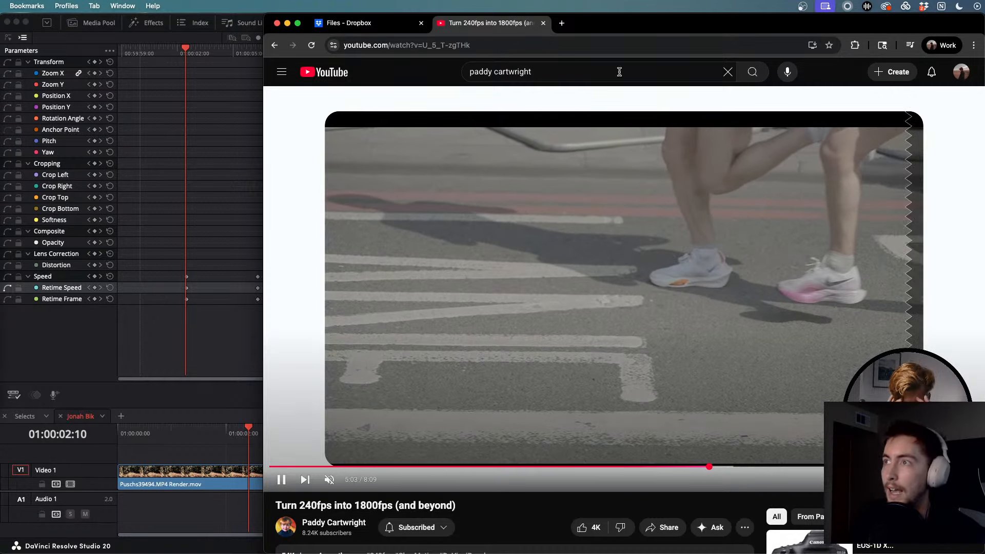
- Move Chrome aside, rewatch the retime settings, pause, and return to DaVinci Resolve
{"action": "left_click_drag", "start_coordinate": [642, 26], "coordinate": [521, 27]}
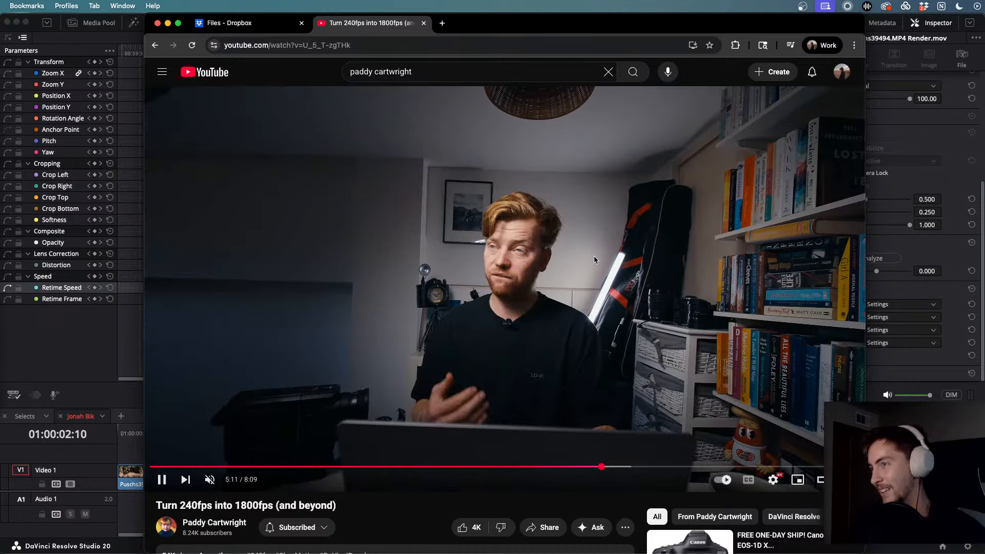
{"action": "key", "text": "Right"}
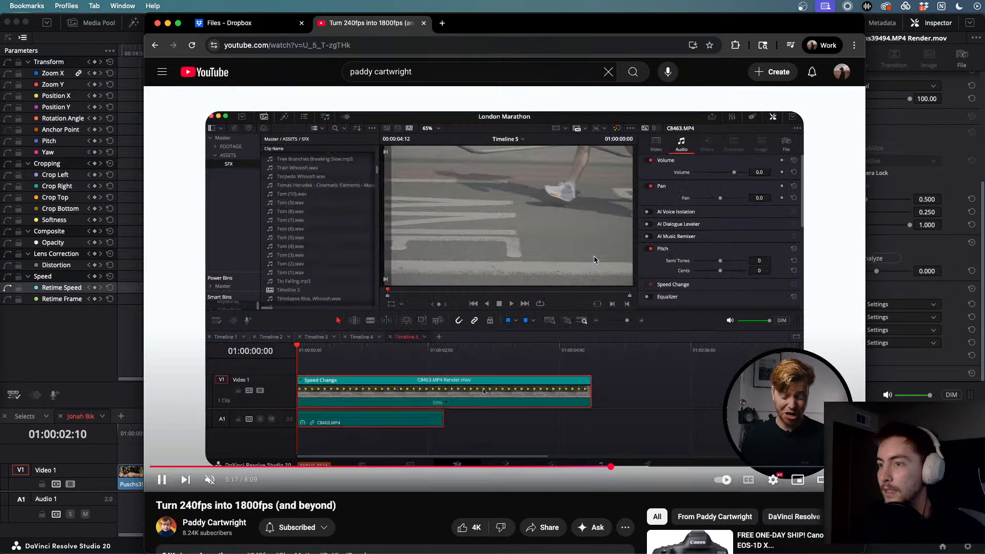
{"action": "key", "text": "Left"}
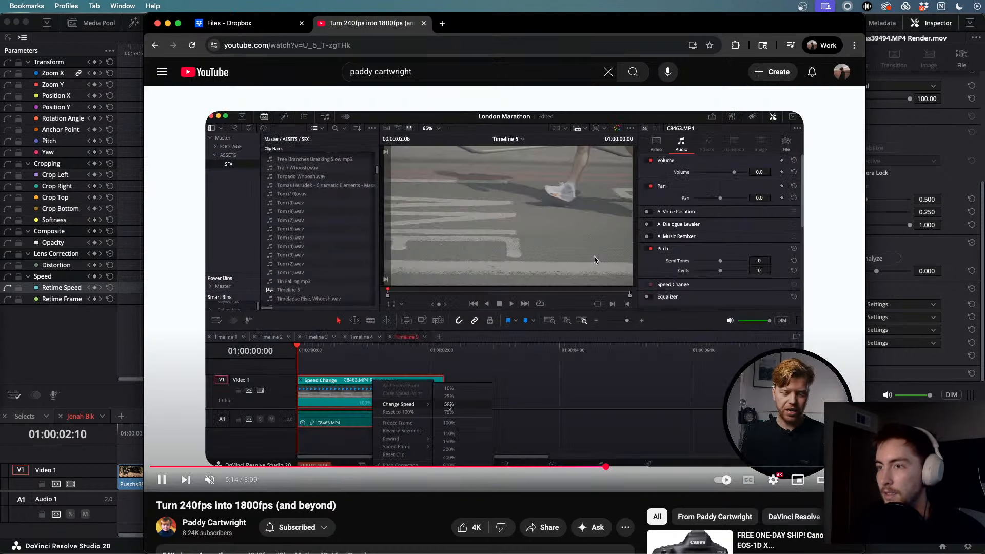
{"action": "key", "text": "Left"}
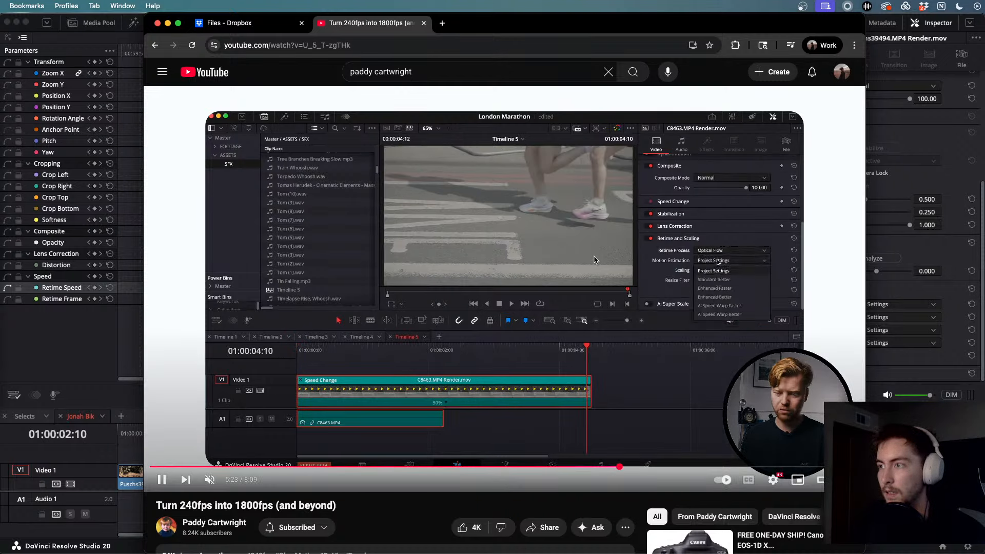
{"action": "left_click", "coordinate": [595, 260]}
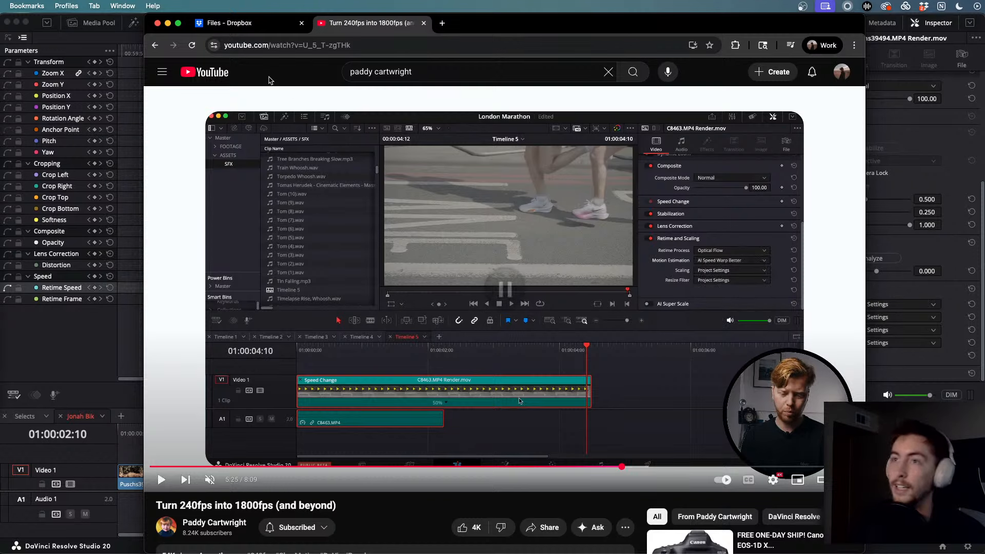
{"action": "left_click", "coordinate": [168, 24]}
{"action": "left_click", "coordinate": [337, 483]}
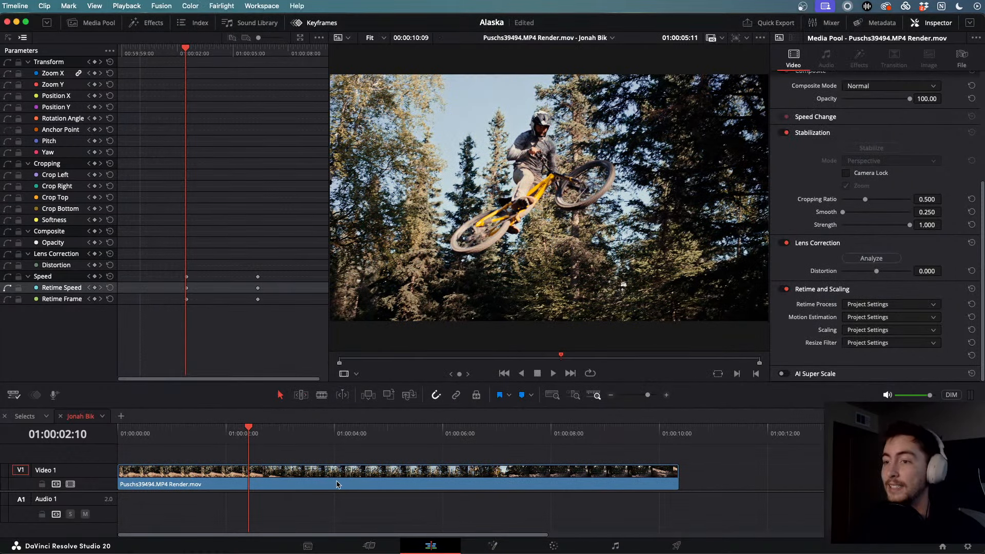
- Set the rendered jump clip's speed to 5% and play it back
{"action": "right_click", "coordinate": [337, 484]}
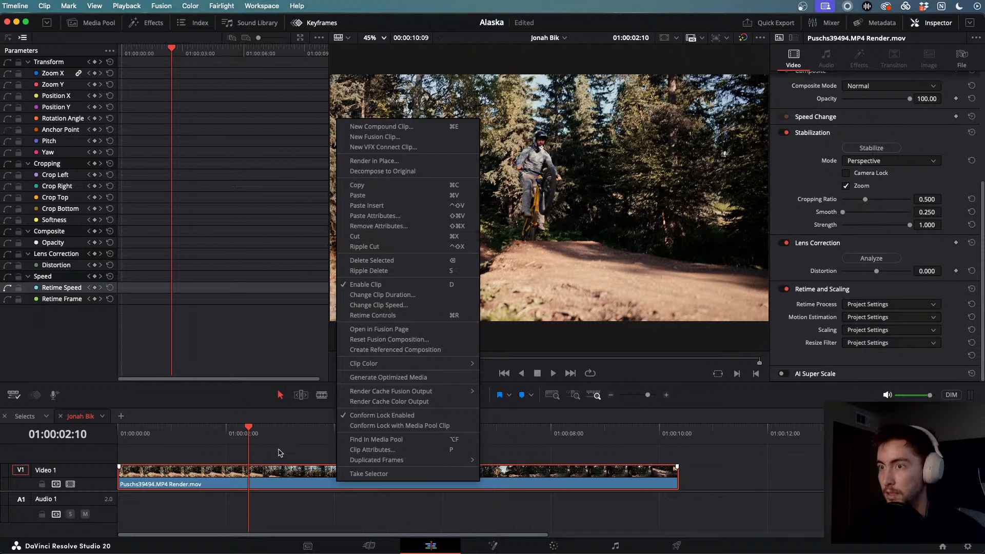
{"action": "left_click", "coordinate": [277, 471]}
{"action": "key", "text": "r"}
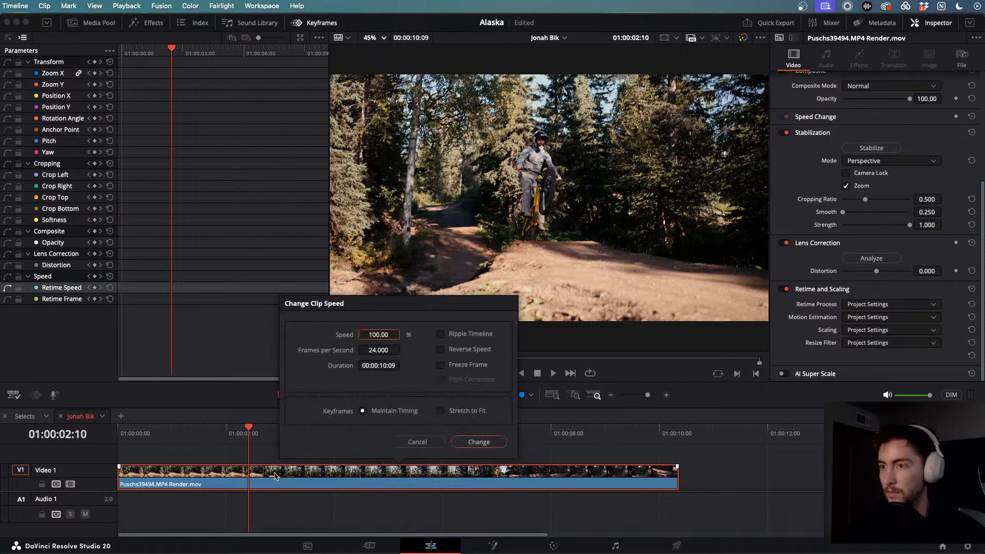
{"action": "double_click", "coordinate": [376, 333]}
{"action": "type", "text": "50"}
{"action": "key", "text": "Return"}
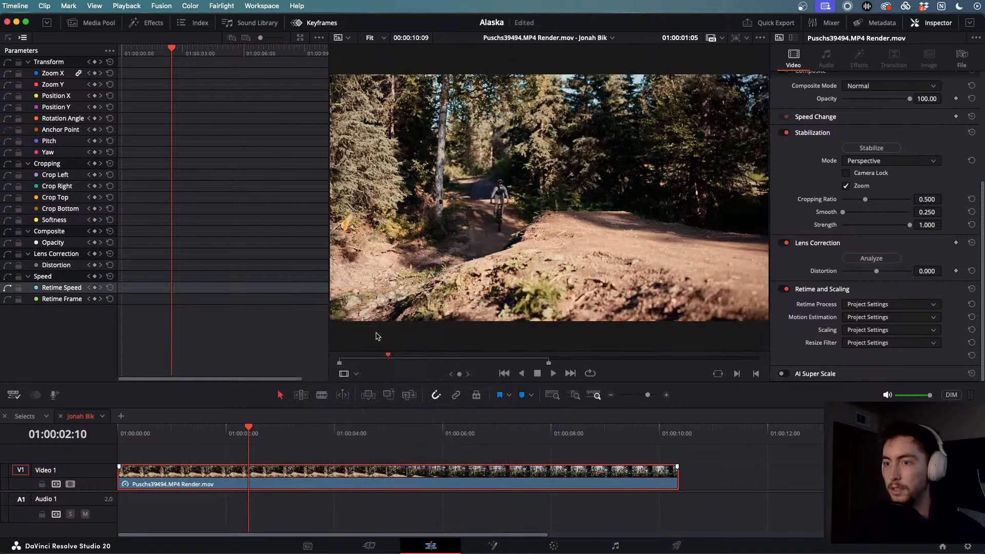
{"action": "key", "text": "space"}
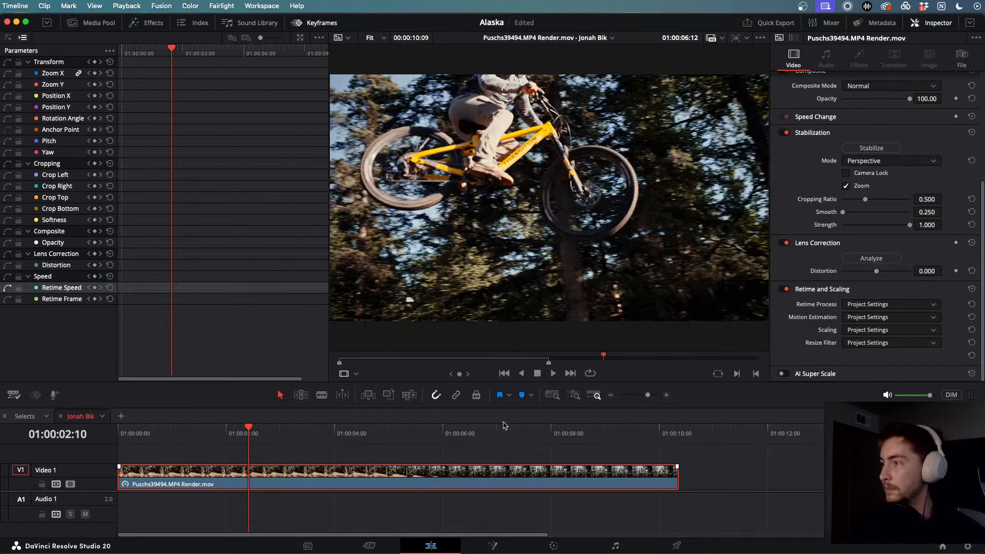
- Set Retime Process to Optical Flow and Motion Estimation to AI Speed Warp Better, then choose Render in Place
{"action": "left_click", "coordinate": [563, 475]}
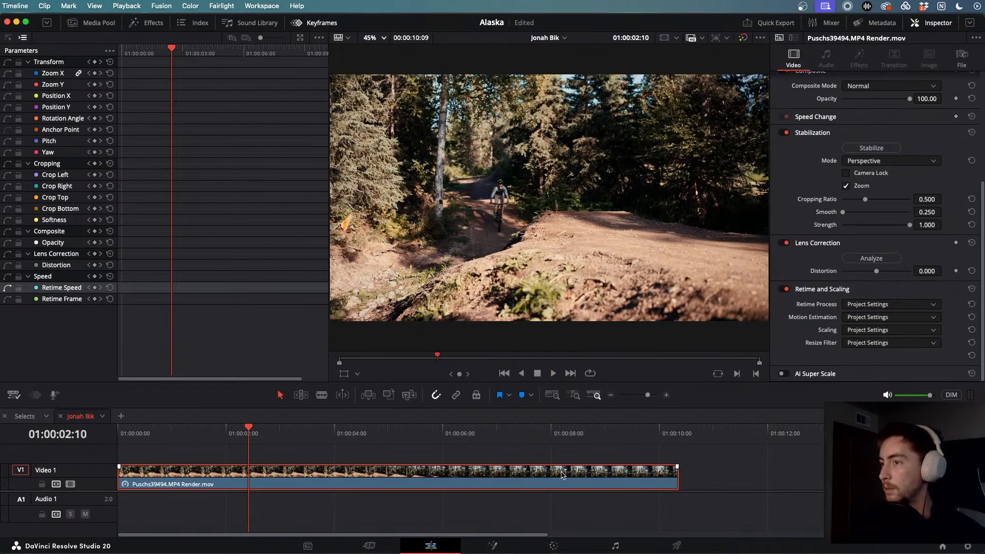
{"action": "left_click", "coordinate": [881, 305]}
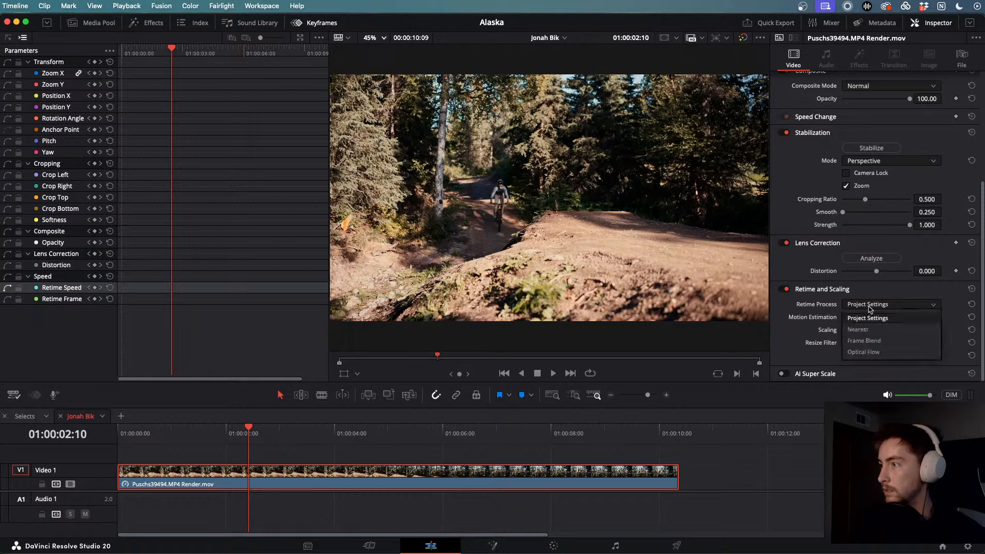
{"action": "left_click", "coordinate": [871, 344]}
{"action": "left_click", "coordinate": [868, 318]}
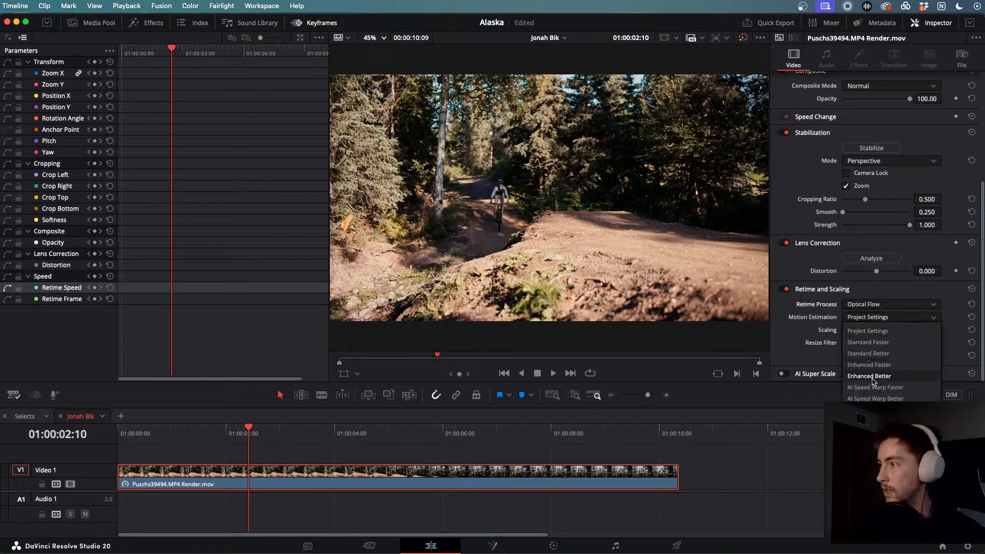
{"action": "left_click", "coordinate": [874, 399]}
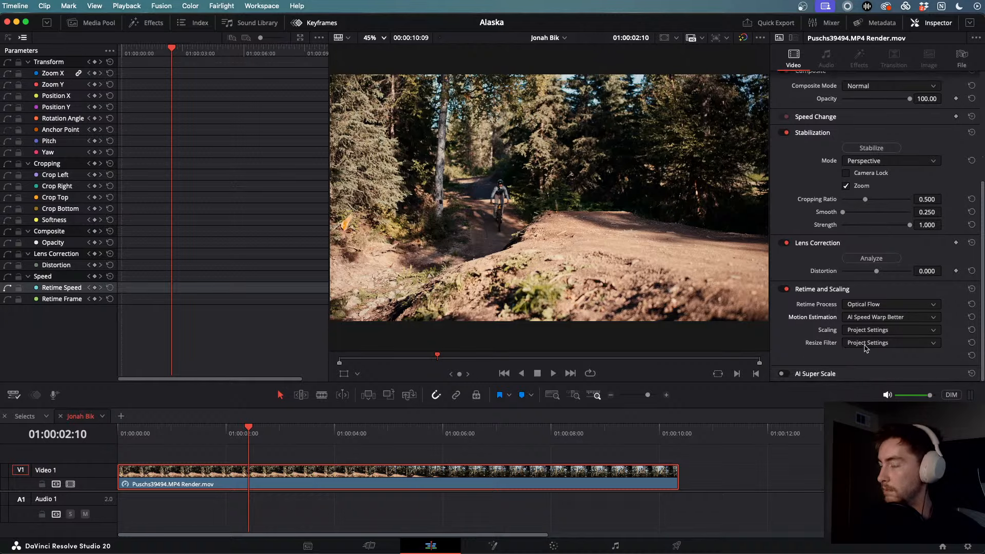
{"action": "right_click", "coordinate": [464, 474]}
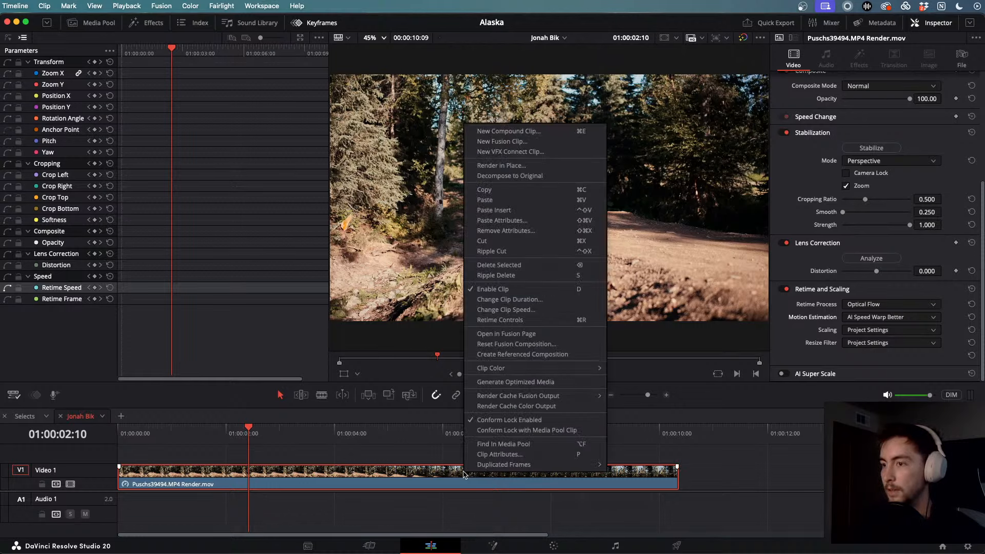
{"action": "left_click", "coordinate": [526, 164]}
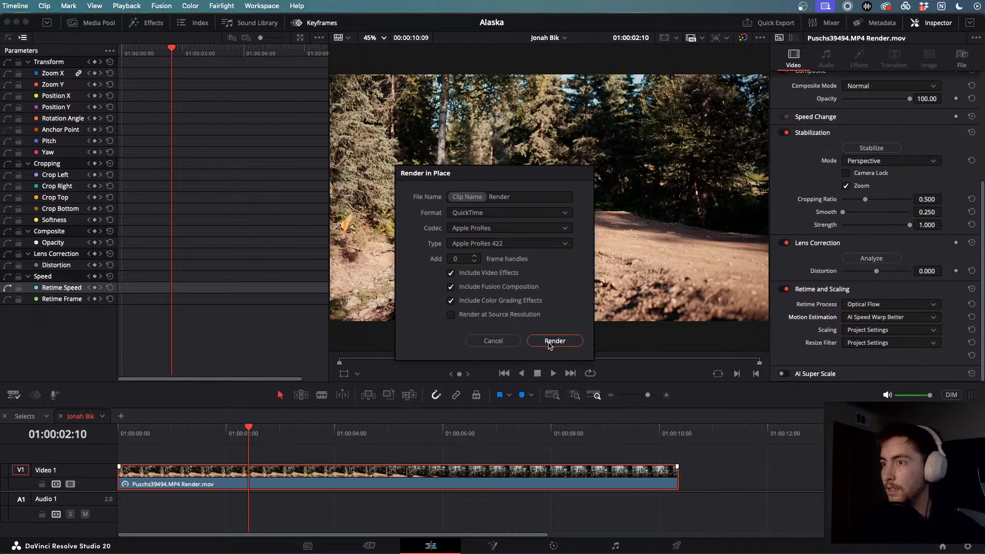
- Render the clip in place with default settings into the Exports folder
{"action": "left_click", "coordinate": [549, 342]}
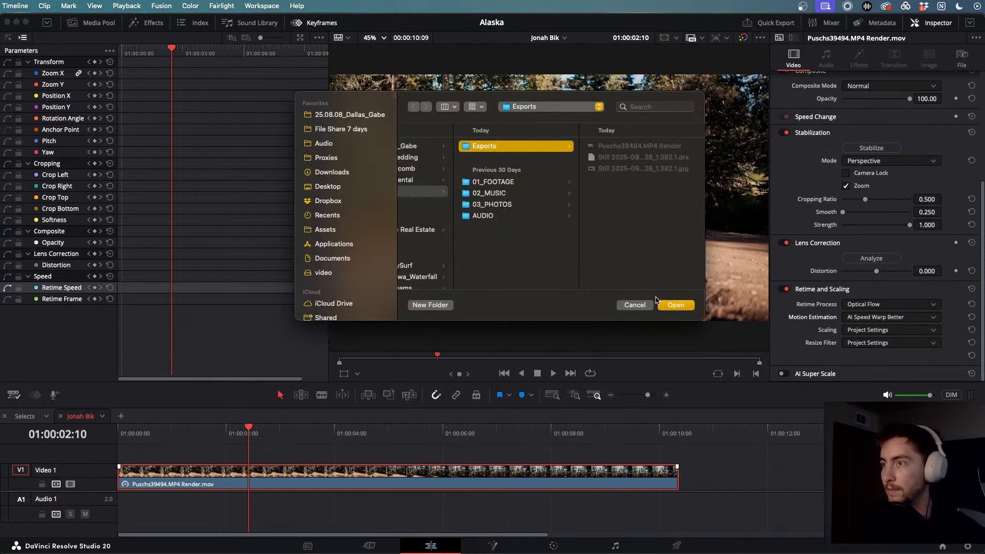
{"action": "left_click", "coordinate": [672, 305]}
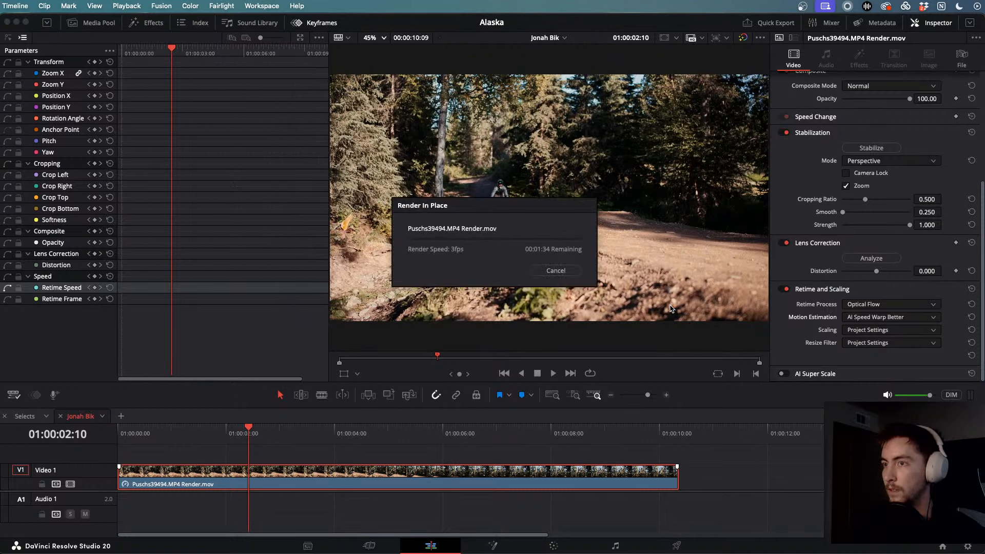
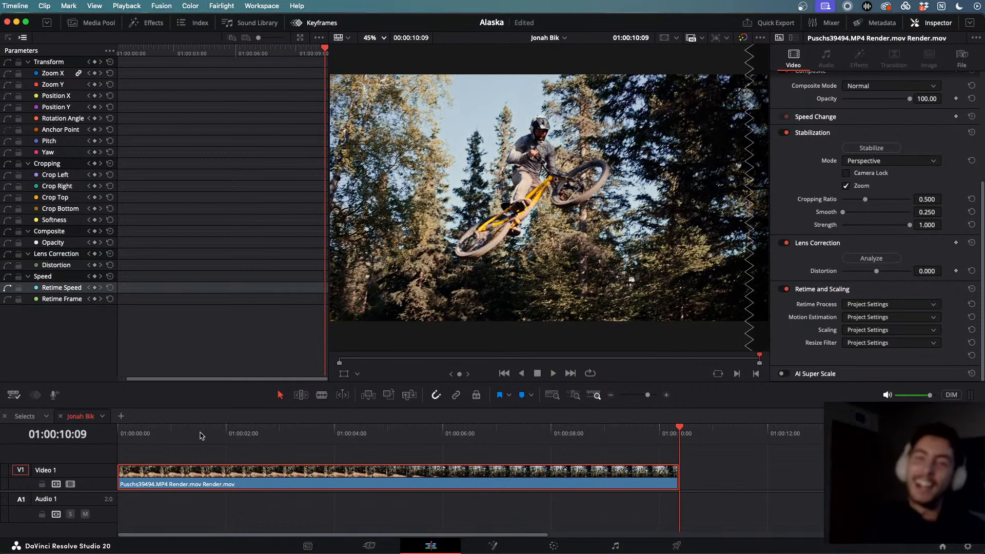
- Rewind to shortly before the takeoff, deselect the clip, and play the jump
{"action": "left_click_drag", "start_coordinate": [684, 439], "coordinate": [282, 441]}
{"action": "left_click", "coordinate": [687, 482]}
{"action": "key", "text": "space"}
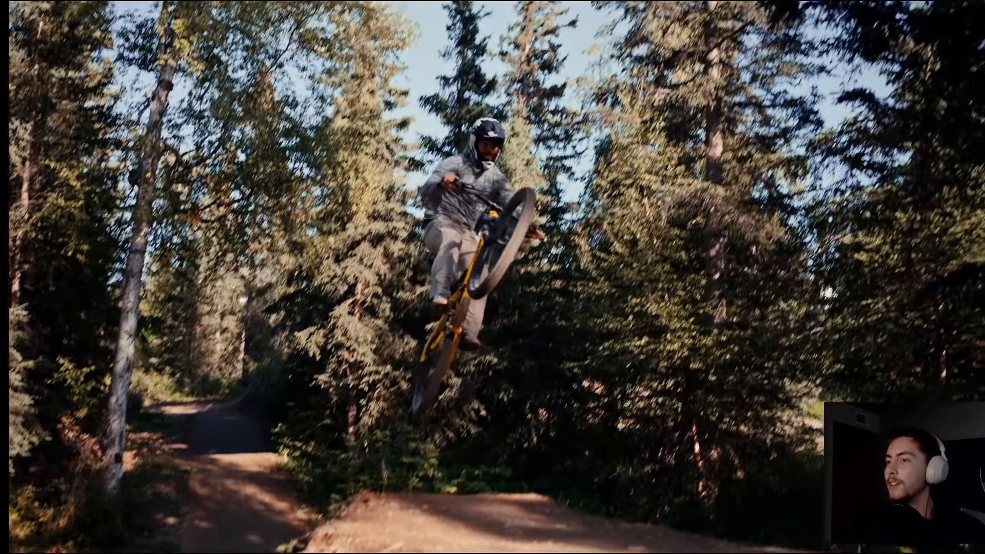
- Pause full-screen playback, rewind to the rider's approach, watch again, then exit full screen
{"action": "left_click", "coordinate": [490, 245]}
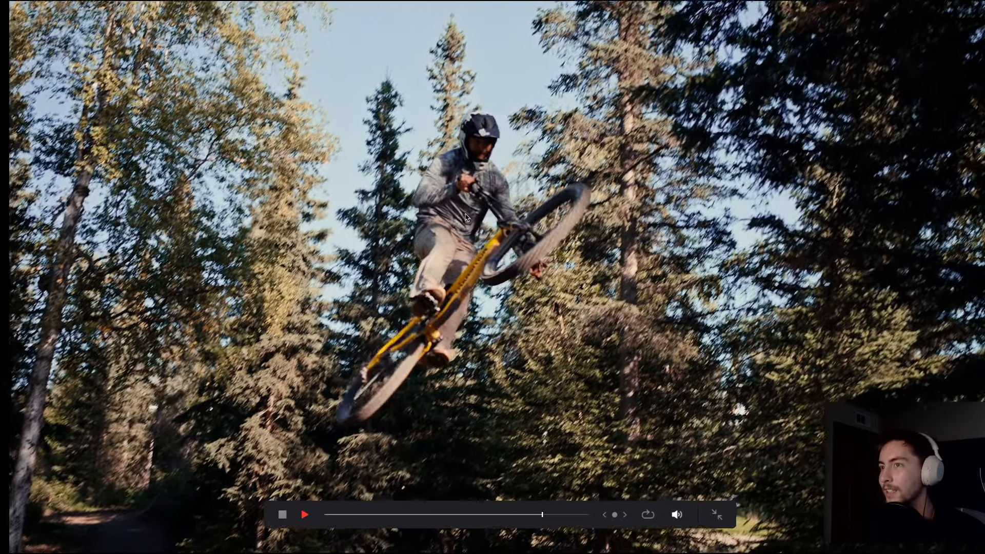
{"action": "left_click_drag", "start_coordinate": [493, 514], "coordinate": [378, 515]}
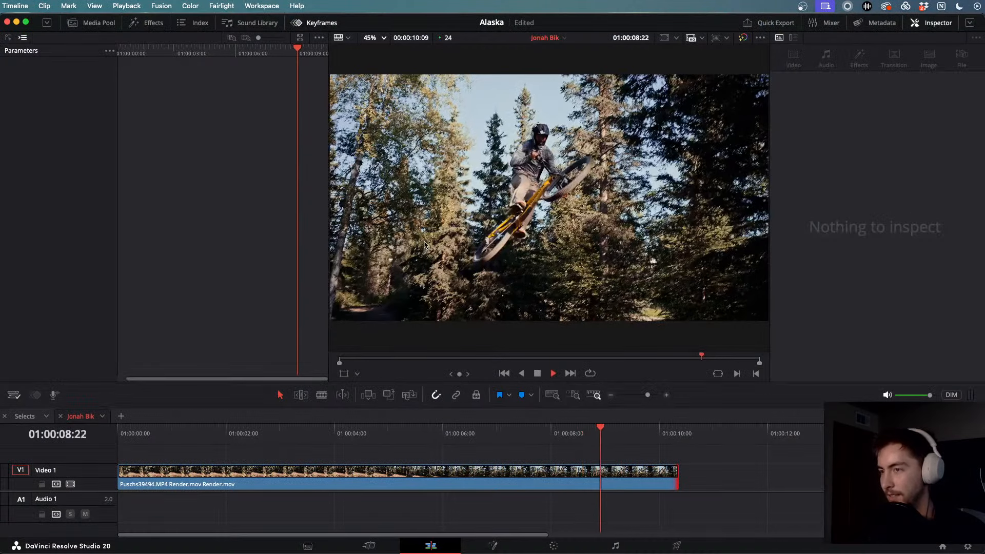
{"action": "key", "text": "space"}
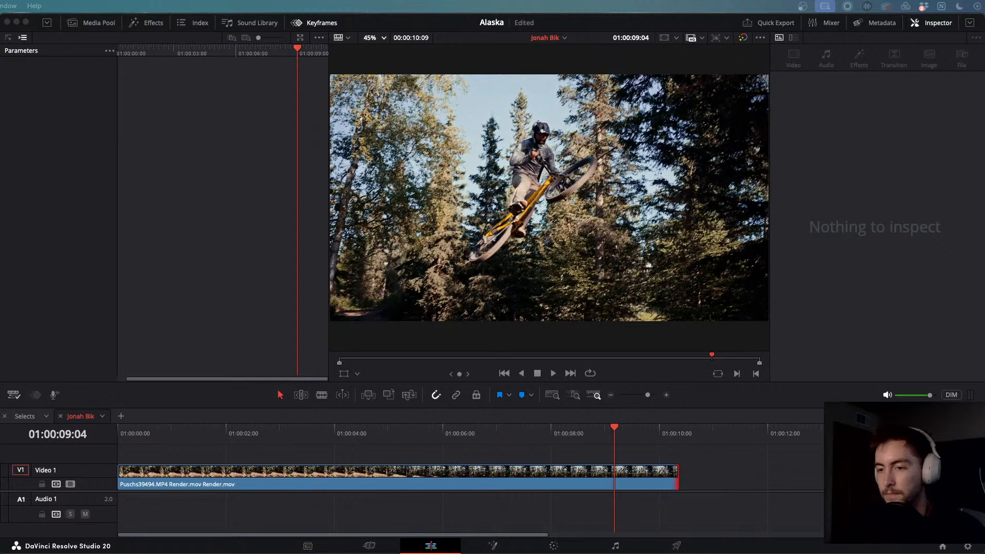
- Replay the jump twice from the rider on the trail approach
{"action": "left_click", "coordinate": [609, 435]}
{"action": "left_click_drag", "start_coordinate": [610, 435], "coordinate": [367, 435]}
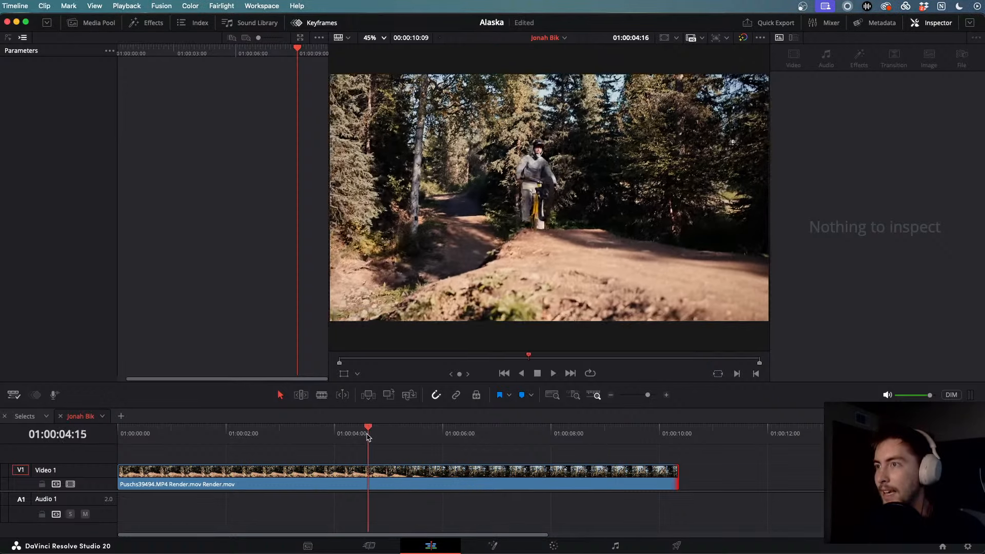
{"action": "key", "text": "space"}
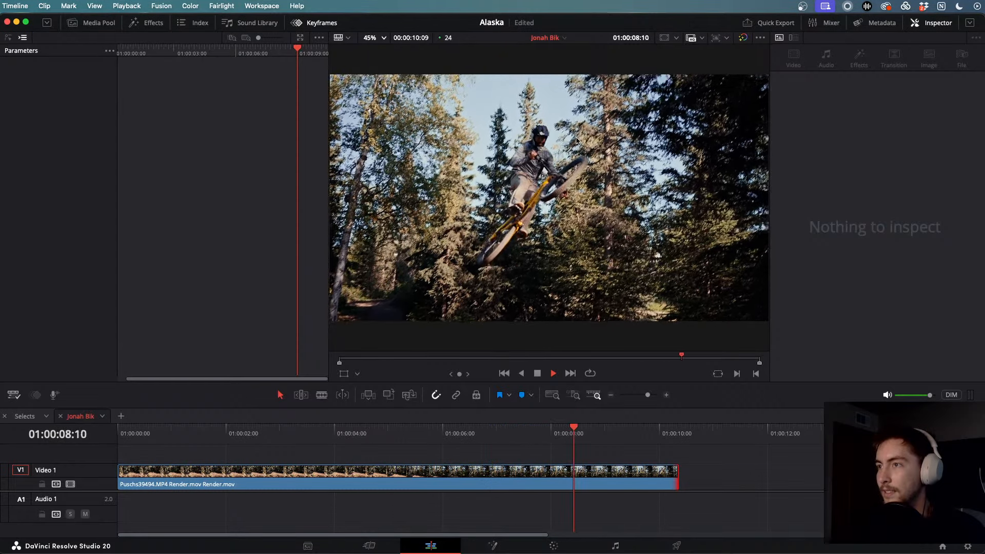
{"action": "key", "text": "space"}
{"action": "left_click_drag", "start_coordinate": [600, 432], "coordinate": [382, 432]}
{"action": "key", "text": "space"}
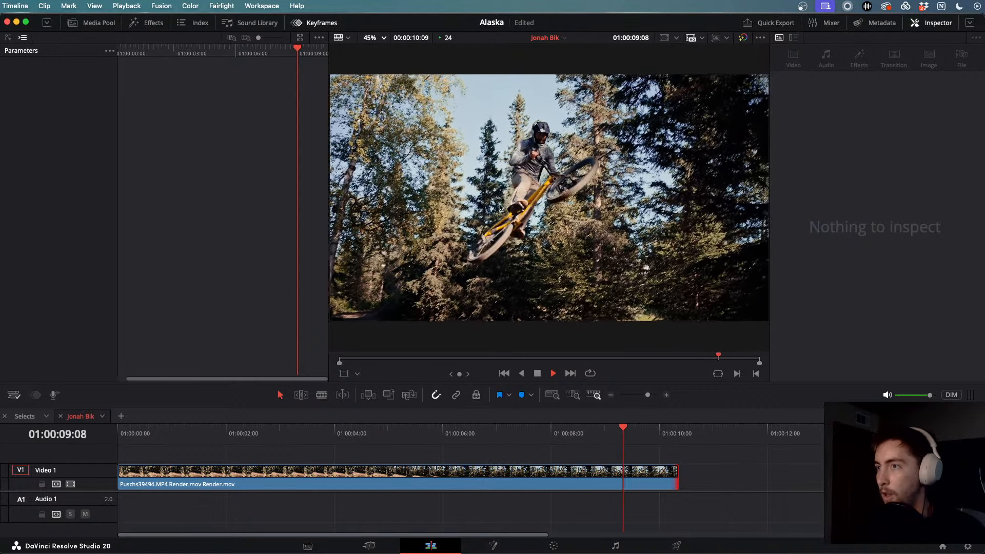
- Replay once more from the trail scene and switch playback to full screen
{"action": "left_click_drag", "start_coordinate": [604, 430], "coordinate": [364, 431]}
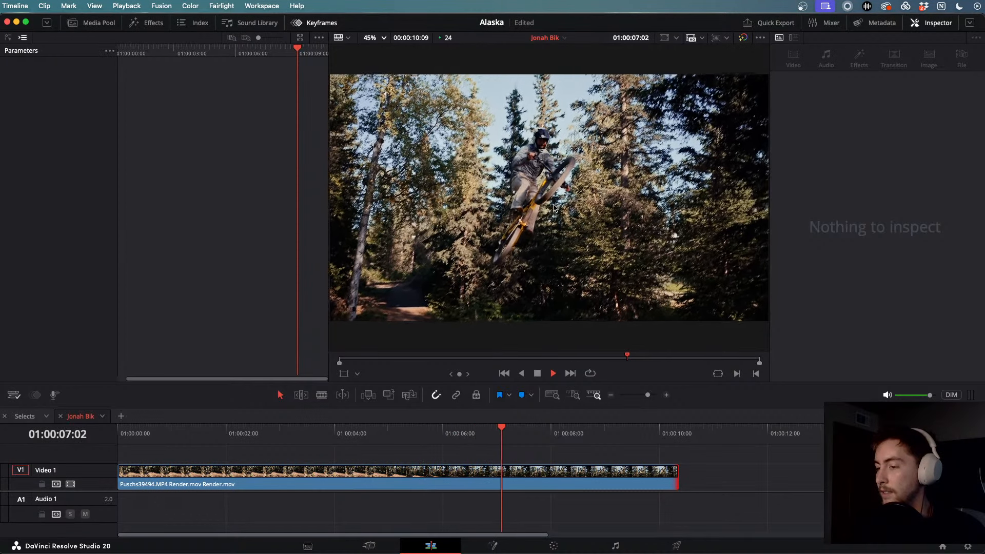
{"action": "key", "text": "space"}
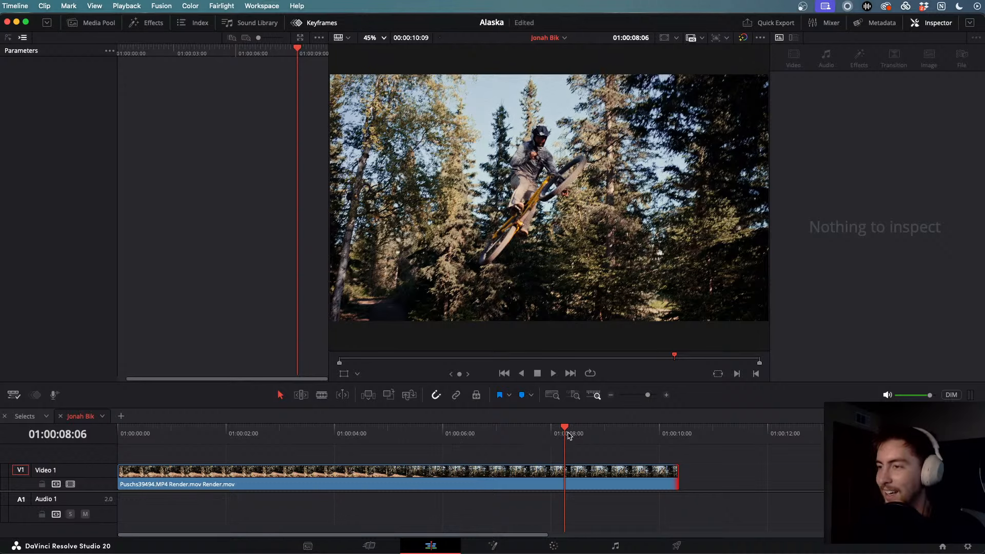
{"action": "left_click_drag", "start_coordinate": [567, 433], "coordinate": [291, 433]}
{"action": "key", "text": "space"}
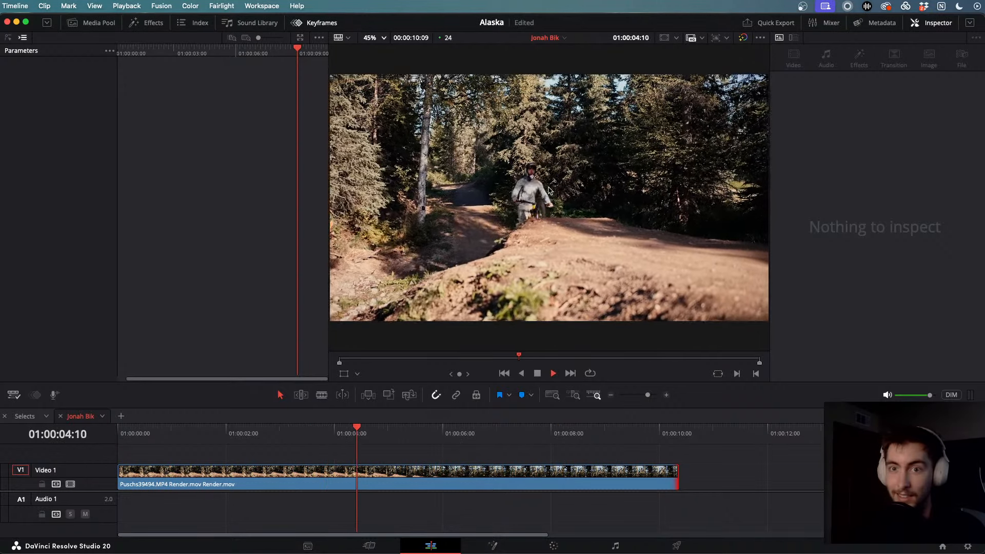
{"action": "key", "text": "super+f"}
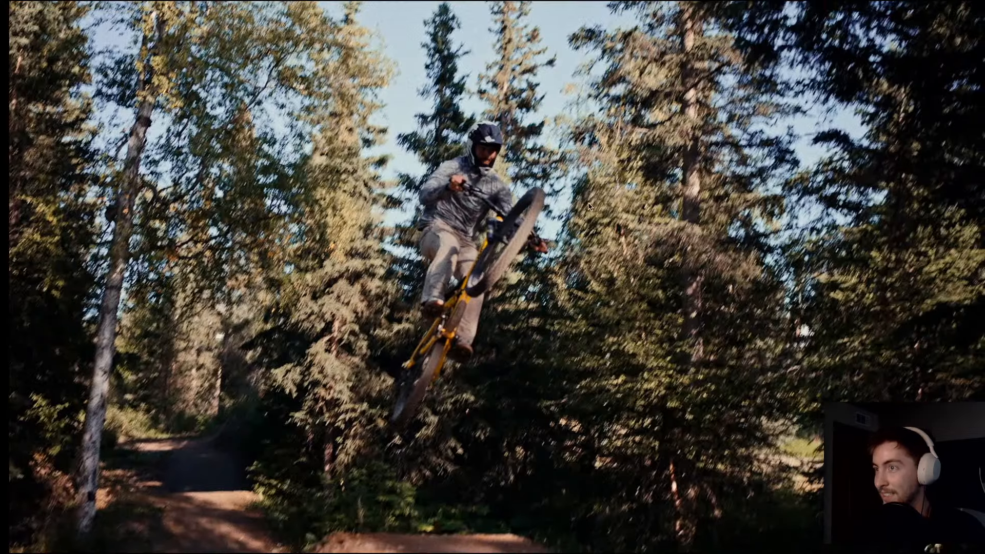
- Replay the jump full screen, pause on the mid-air frame, and exit Cinema Viewer
{"action": "key", "text": "space"}
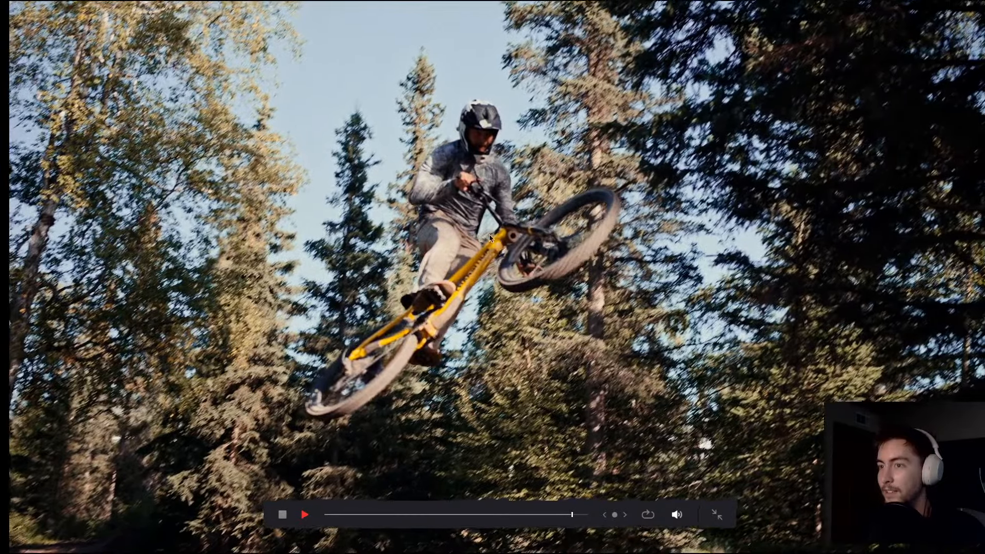
{"action": "key", "text": "l"}
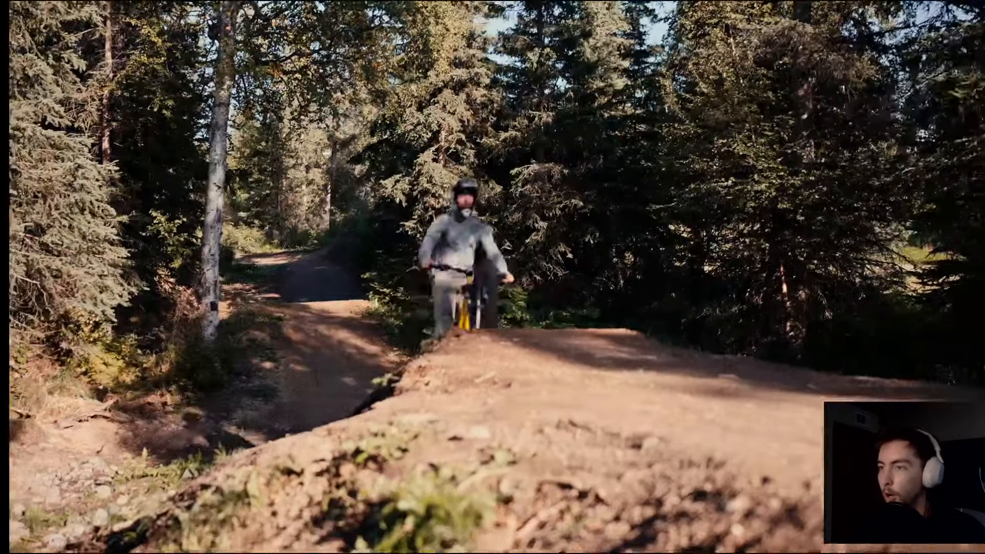
{"action": "key", "text": "space"}
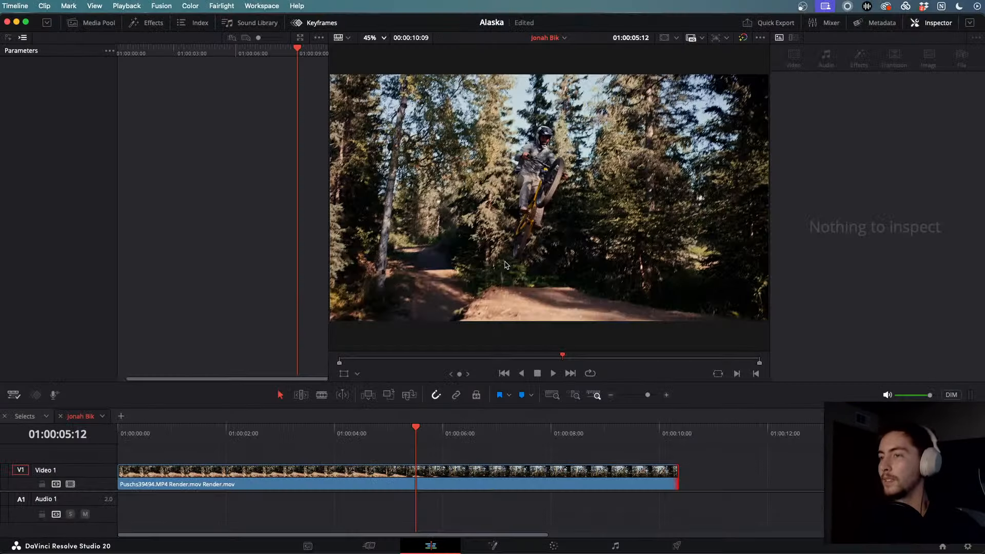
{"action": "key", "text": "Escape"}
- Switch to the Color page to grade the mid-air jump clip
{"action": "left_click", "coordinate": [554, 545]}
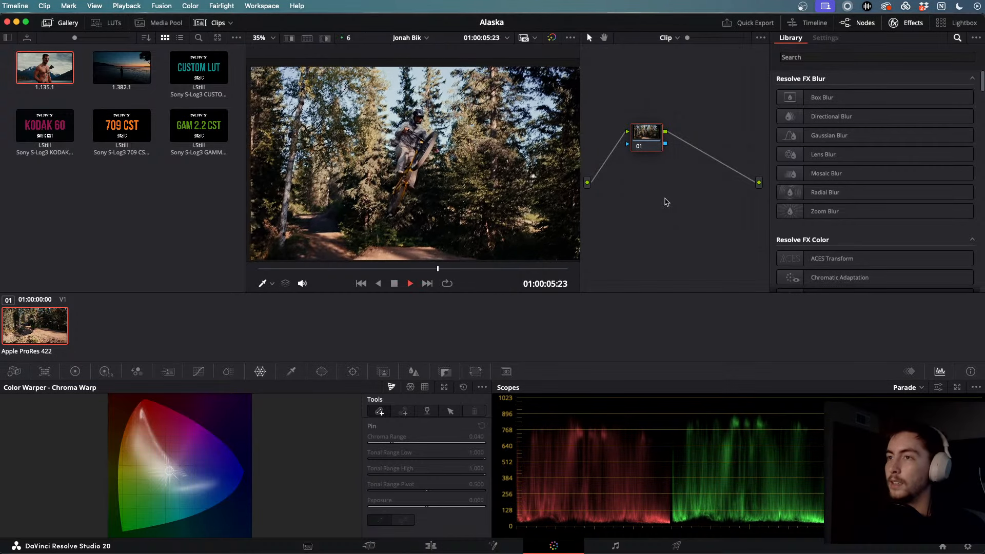
- Stop playback and search the Effects Library for 'dep' to find Depth Map
{"action": "key", "text": "space"}
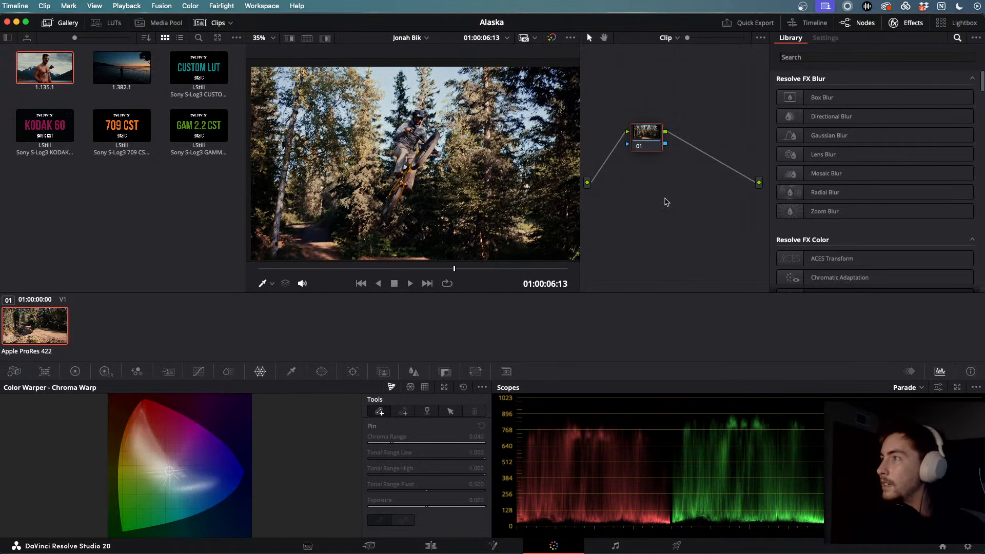
{"action": "left_click", "coordinate": [870, 56]}
{"action": "type", "text": "dep"}
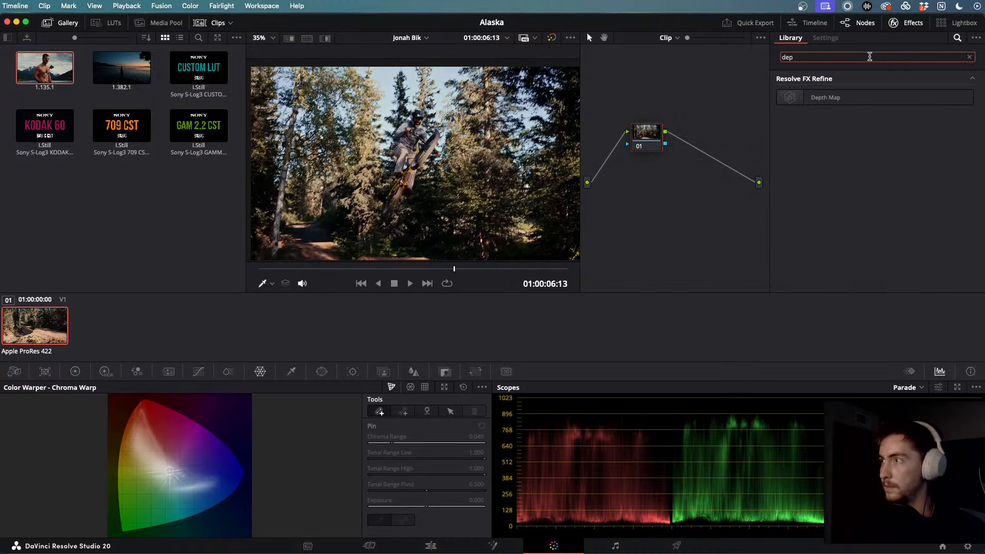
{"action": "left_click", "coordinate": [74, 371]}
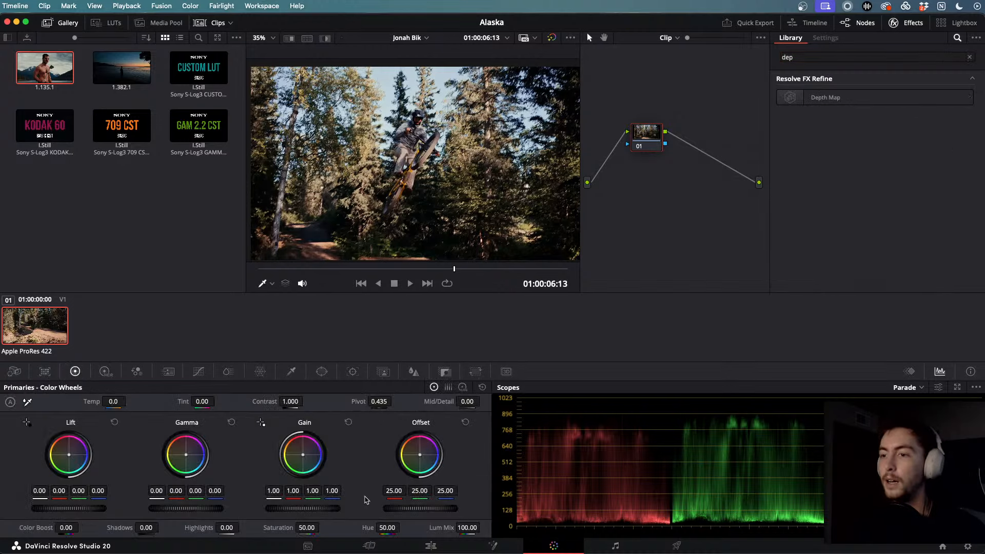
- On the Edit page, move the playhead to the jump at 01:00:08:21 and select the clip there
{"action": "left_click", "coordinate": [431, 545]}
{"action": "left_click_drag", "start_coordinate": [477, 434], "coordinate": [599, 450]}
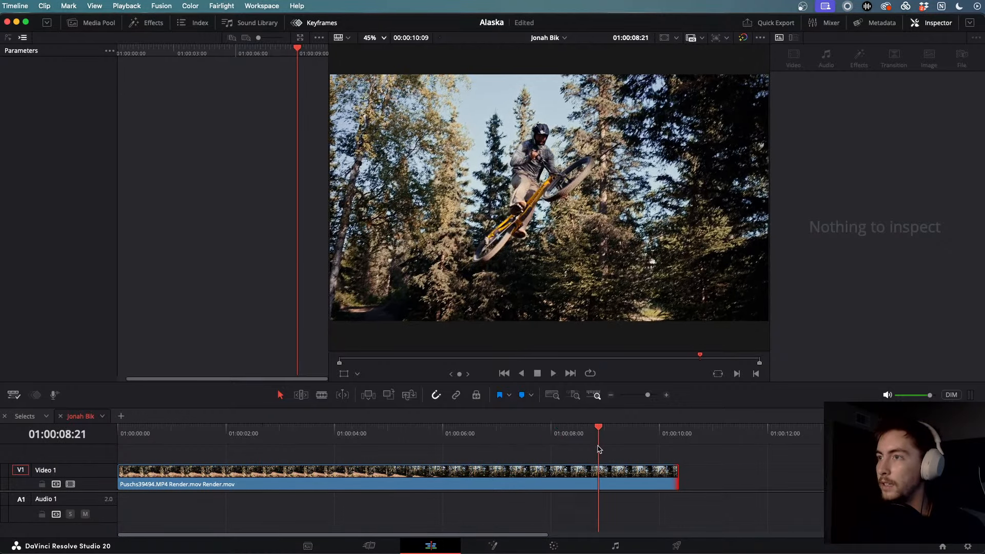
{"action": "left_click", "coordinate": [626, 484]}
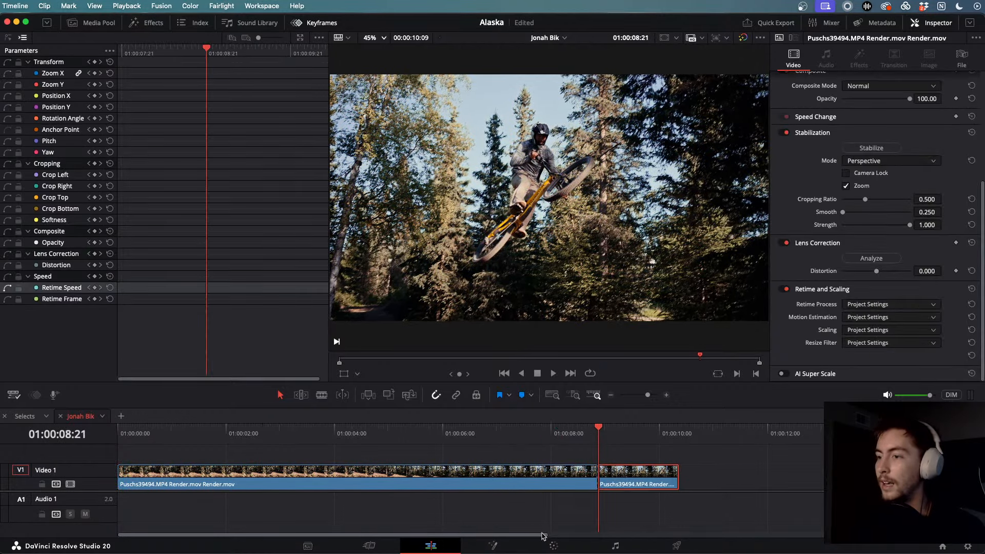
{"action": "left_click", "coordinate": [552, 546]}
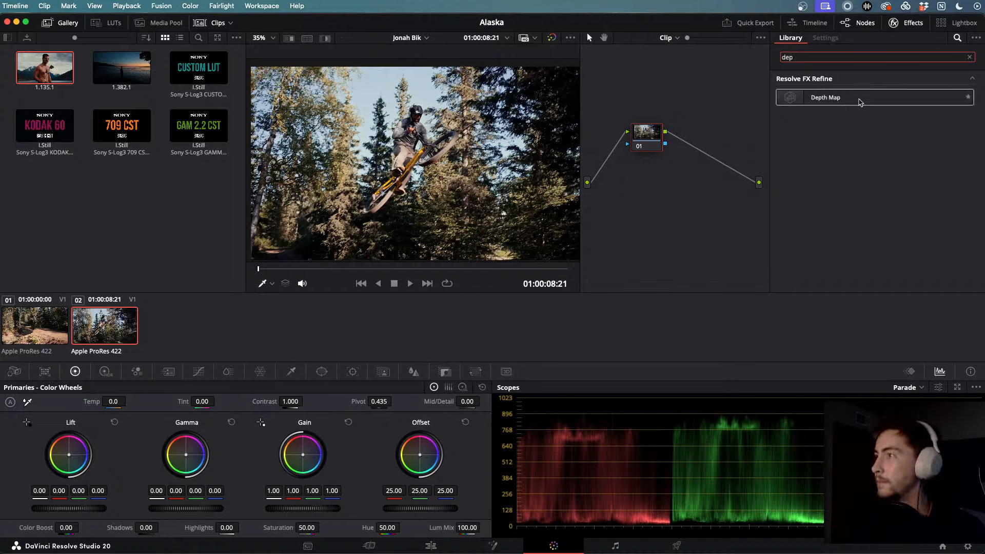
- Drop Depth Map onto node 01, preview the grayscale depth map, and expand Resulting Map Adjustment
{"action": "left_click_drag", "start_coordinate": [860, 100], "coordinate": [649, 145]}
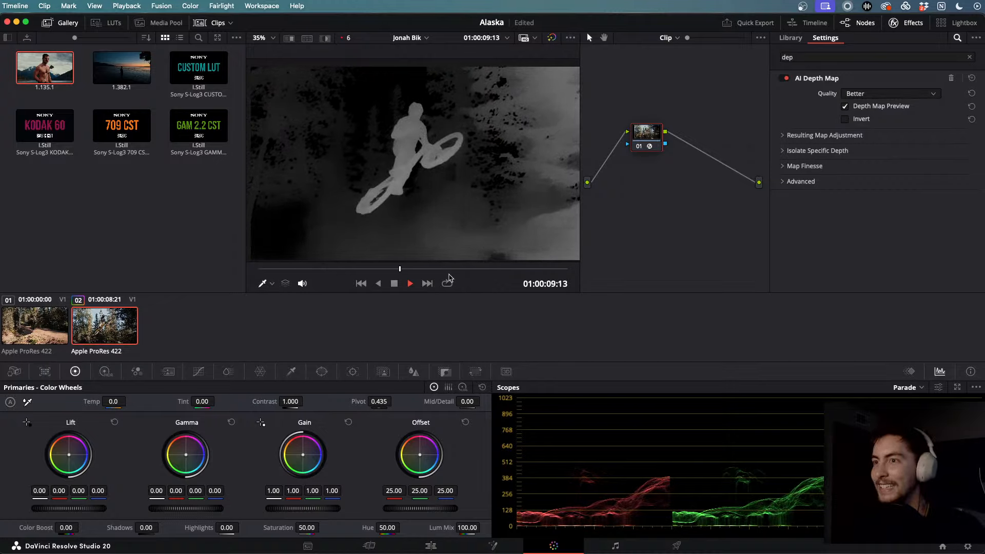
{"action": "key", "text": "space"}
{"action": "left_click_drag", "start_coordinate": [391, 274], "coordinate": [267, 273]}
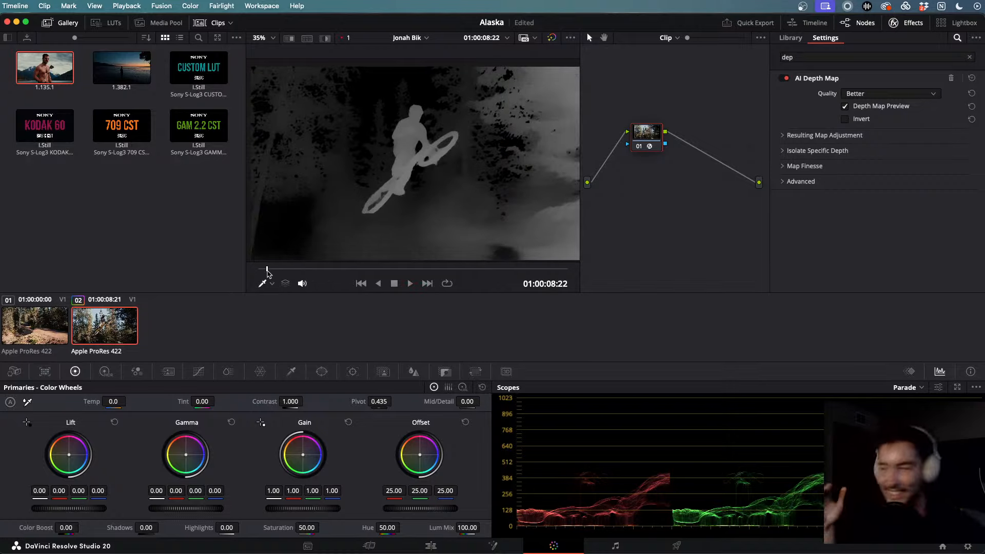
{"action": "key", "text": "space"}
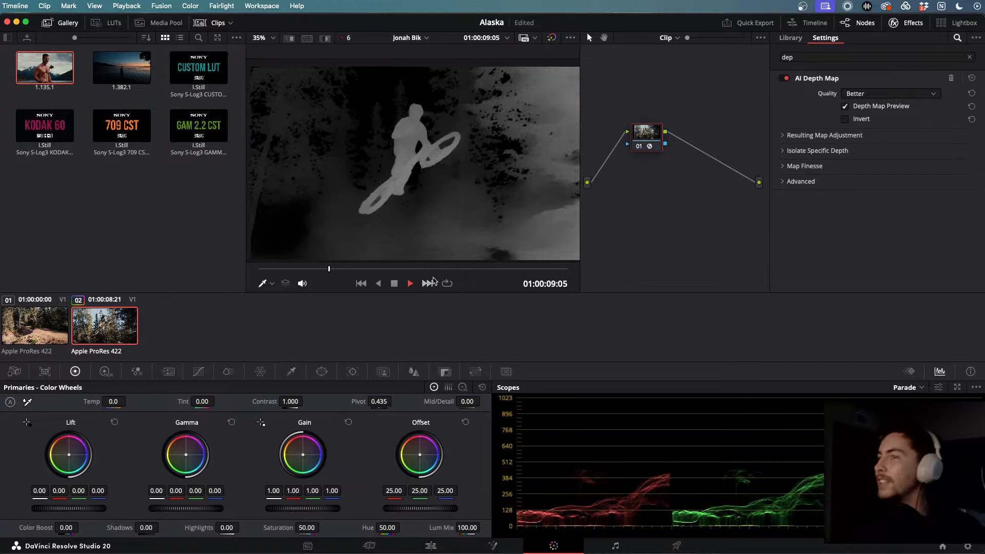
{"action": "key", "text": "space"}
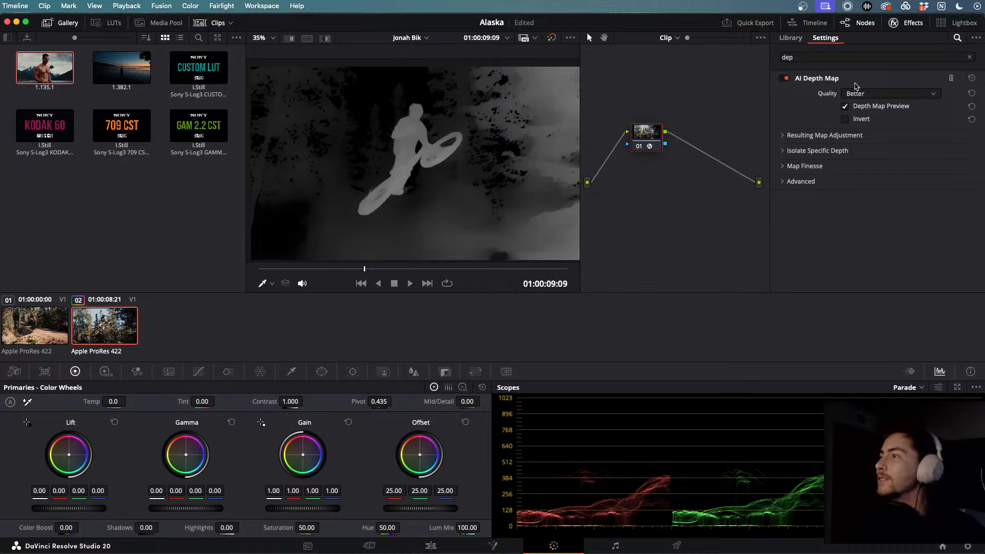
{"action": "left_click", "coordinate": [783, 136]}
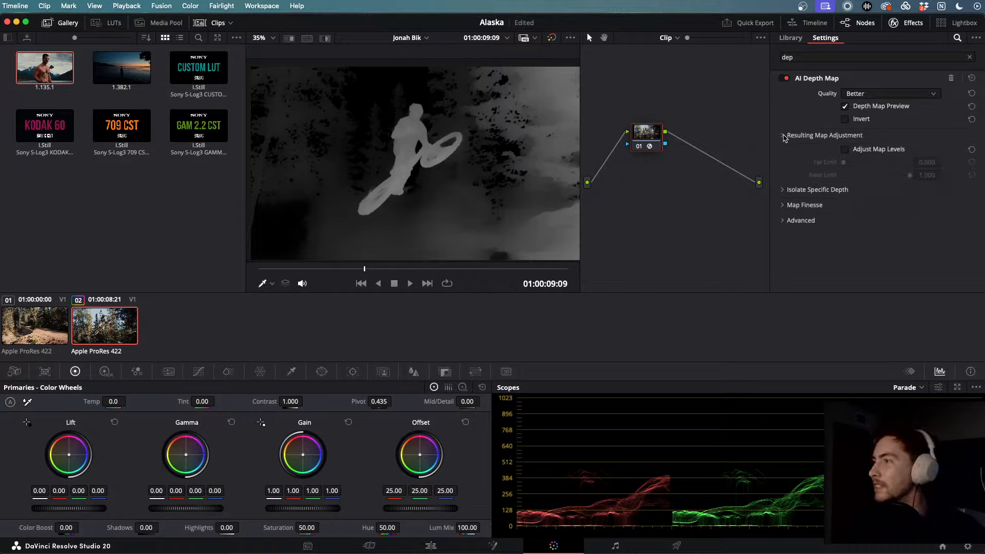
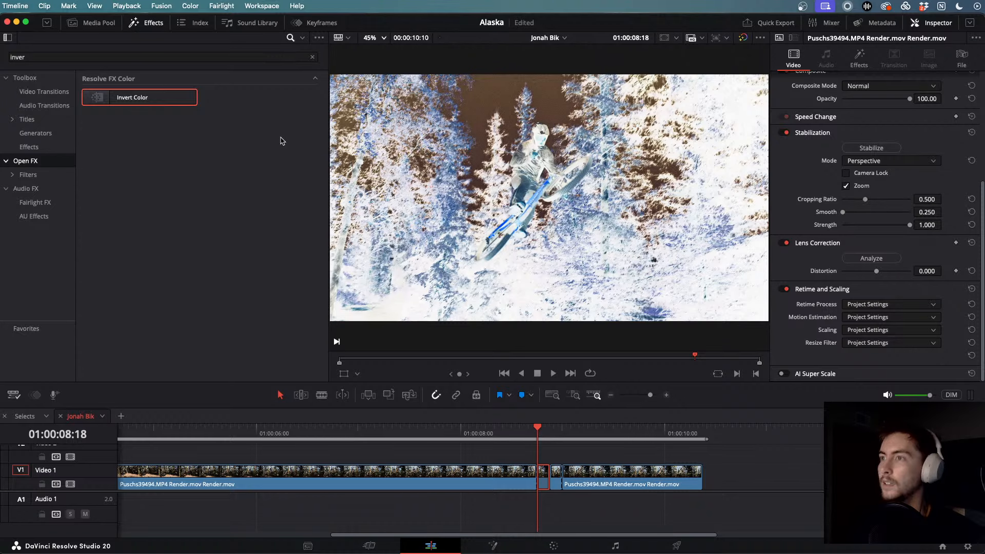
- Drop Invert Color onto the V1 jump clip, review the inverted section, then go to Deliver
{"action": "left_click_drag", "start_coordinate": [121, 102], "coordinate": [554, 479]}
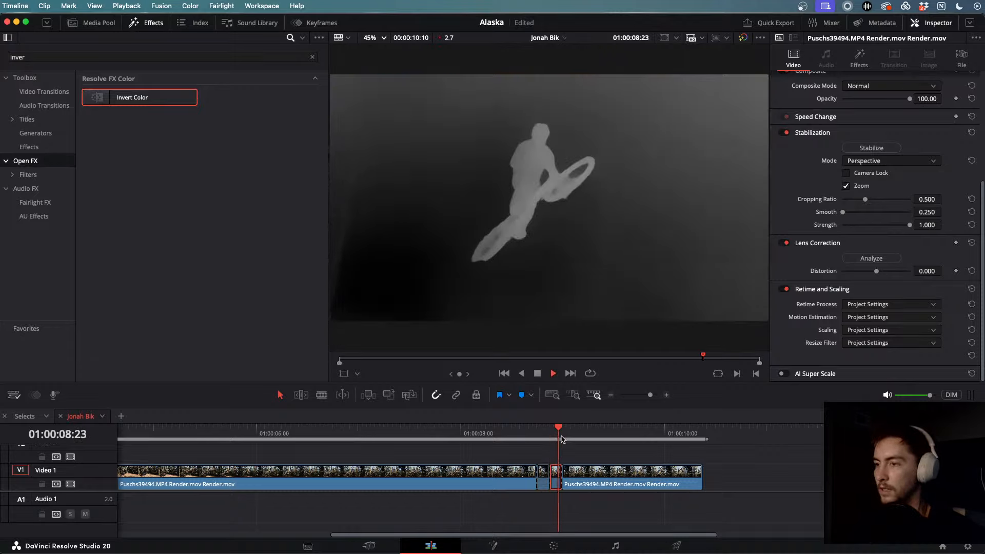
{"action": "left_click", "coordinate": [519, 430]}
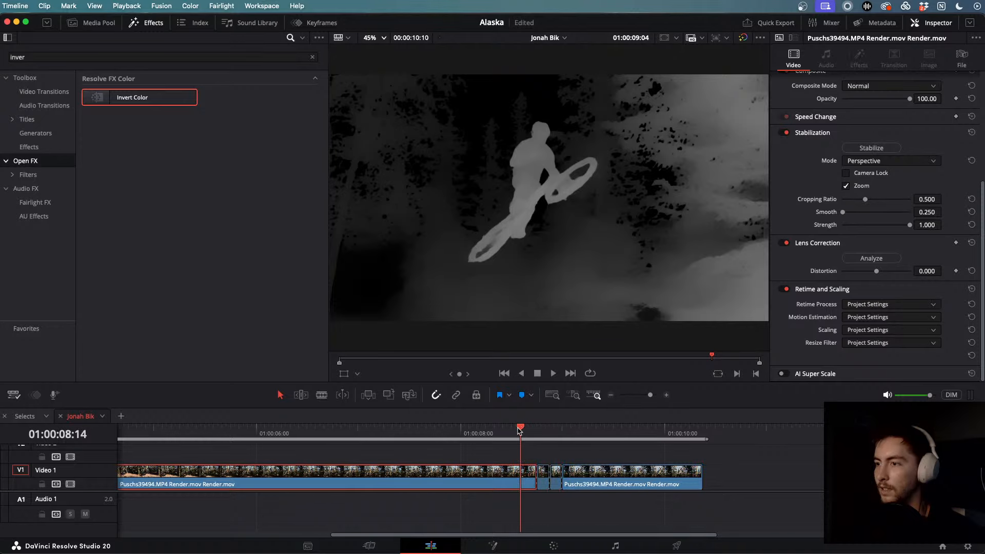
{"action": "left_click", "coordinate": [415, 430]}
{"action": "key", "text": "space"}
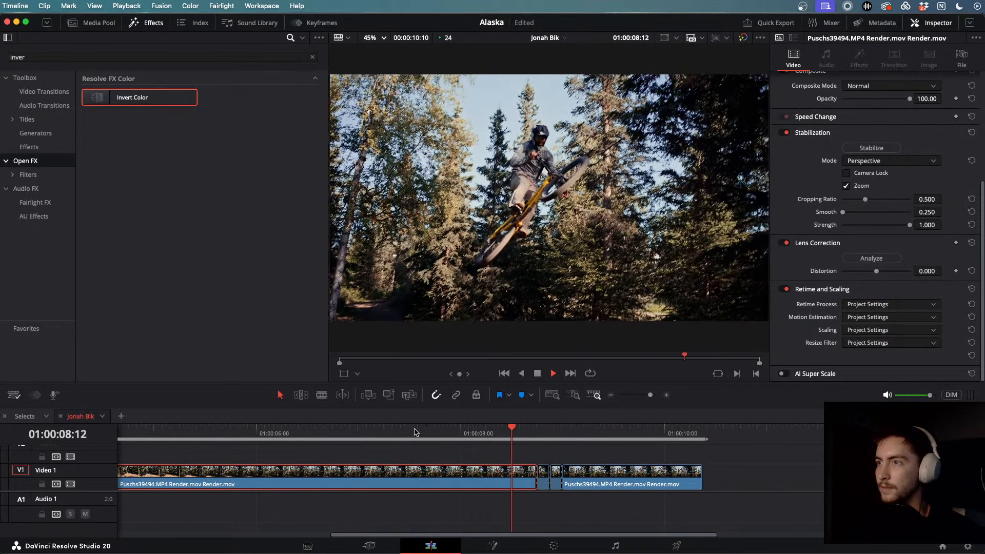
{"action": "key", "text": "space"}
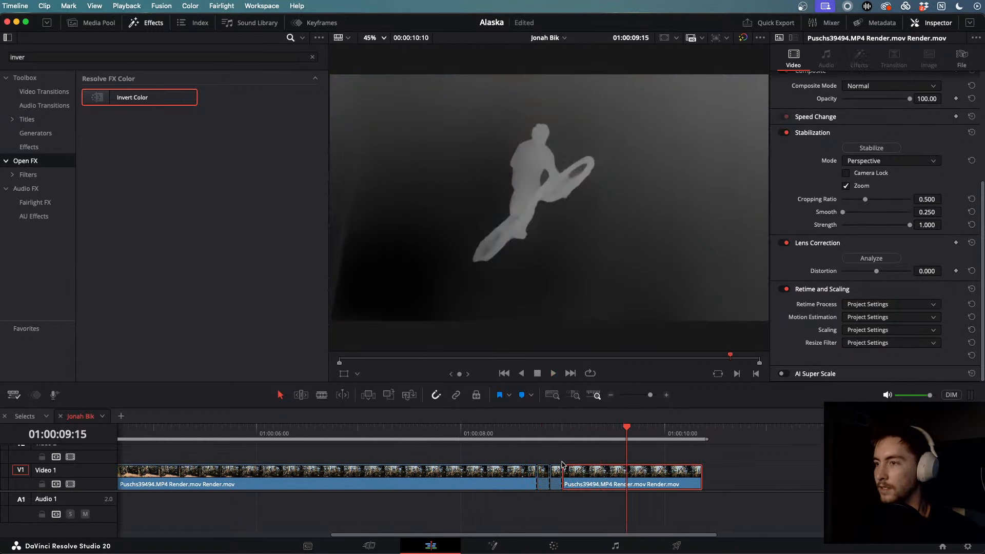
{"action": "scroll", "coordinate": [592, 485], "scroll_direction": "down", "scroll_amount": 10}
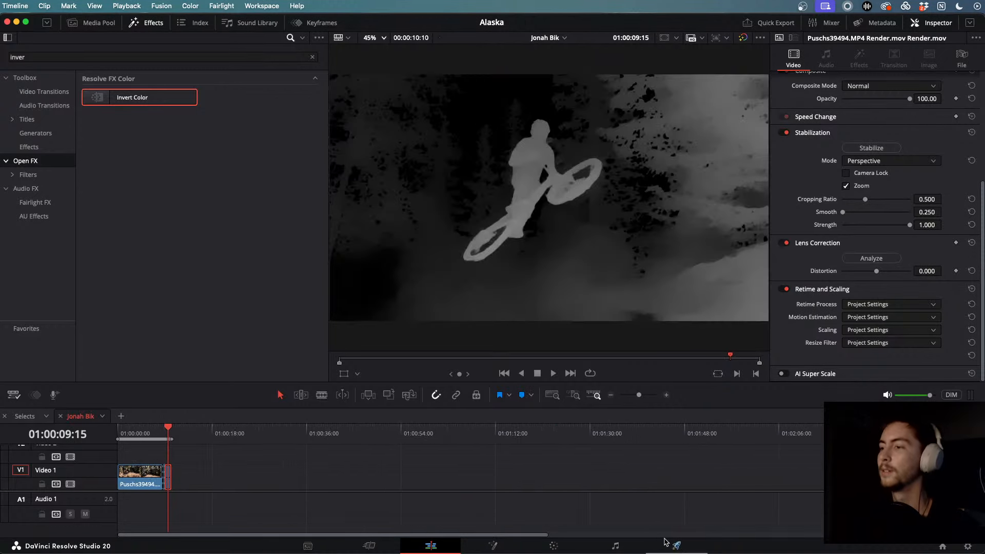
{"action": "left_click", "coordinate": [675, 544]}
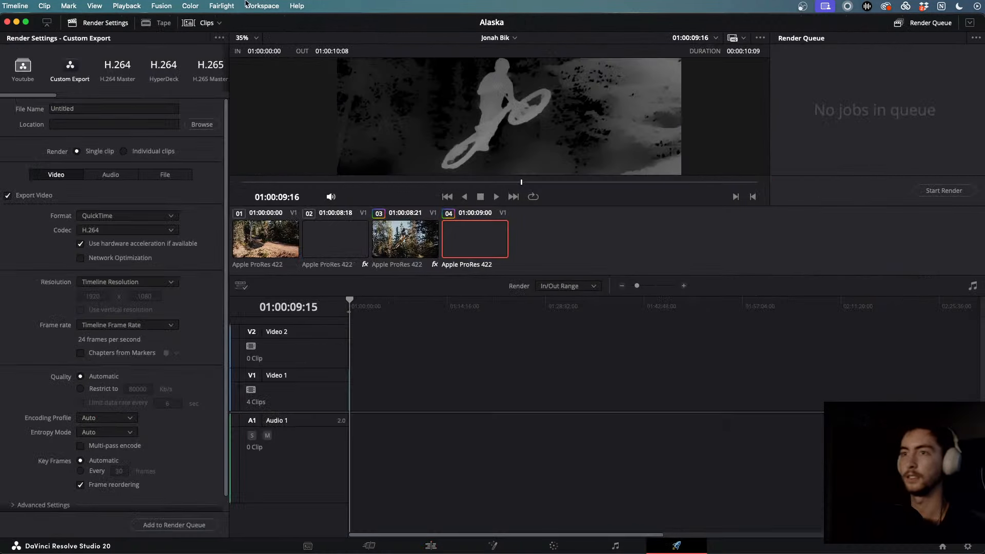
- Name the render NEW THINGS and set its location to Samsung_T5/ALASKA/Exports
{"action": "double_click", "coordinate": [83, 107]}
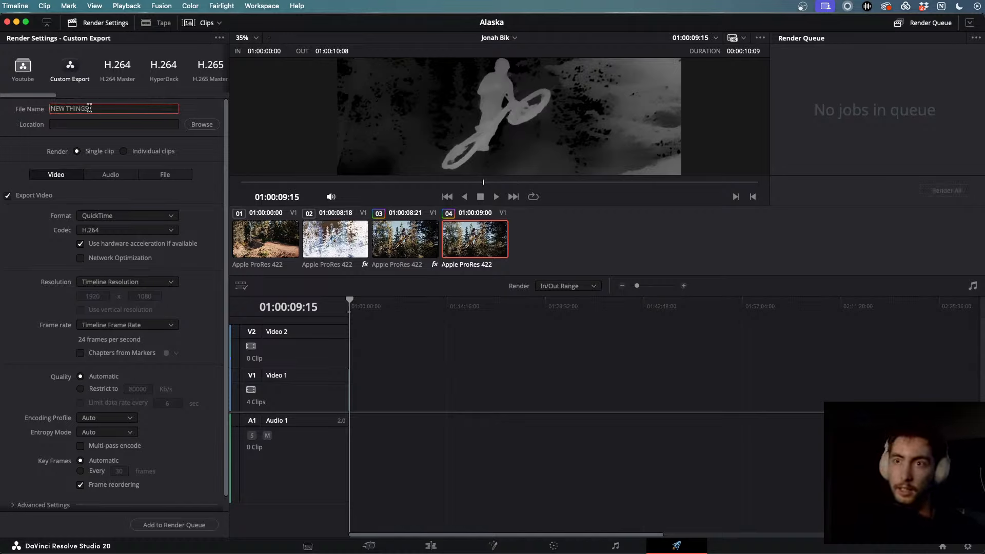
{"action": "left_click", "coordinate": [202, 124]}
{"action": "scroll", "coordinate": [367, 243], "scroll_direction": "down", "scroll_amount": 5}
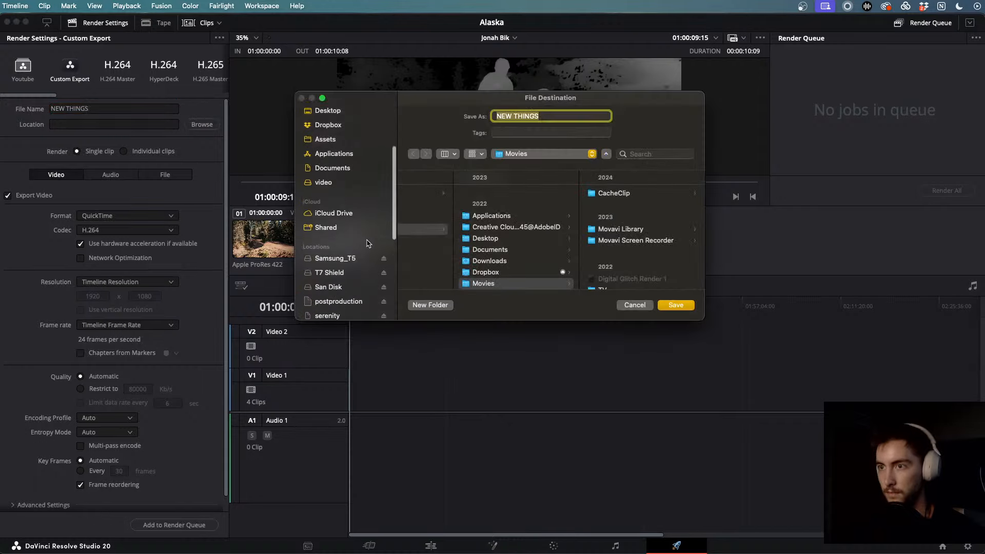
{"action": "left_click", "coordinate": [349, 210]}
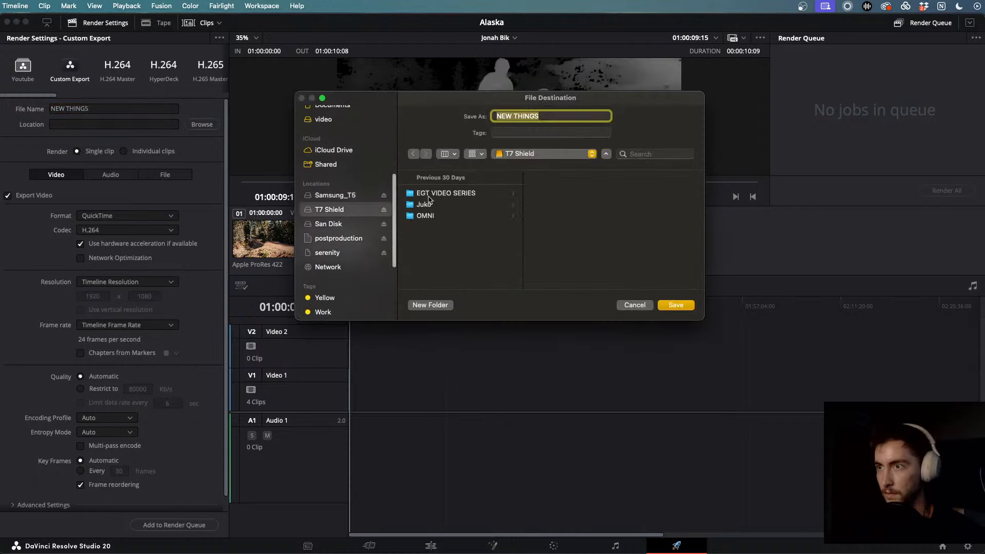
{"action": "left_click", "coordinate": [338, 224]}
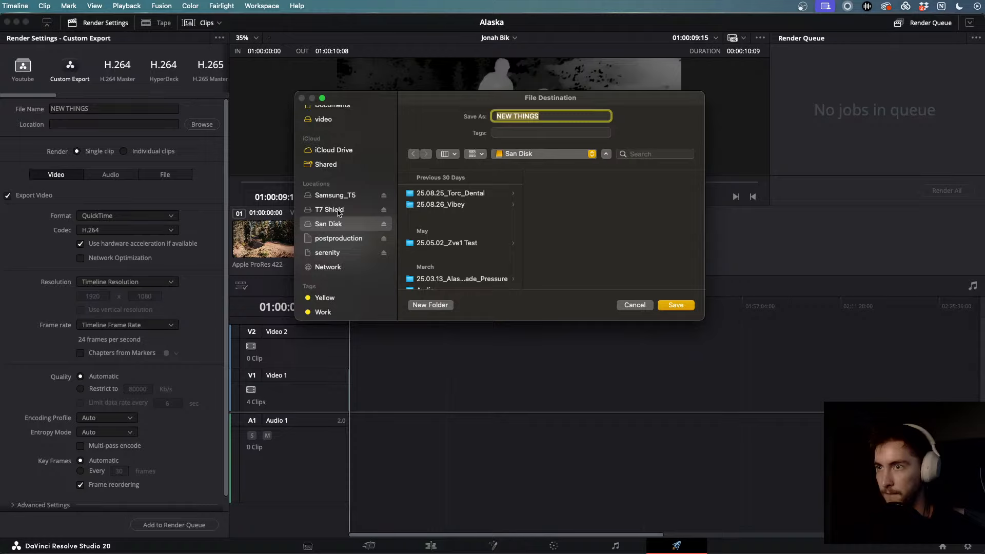
{"action": "left_click", "coordinate": [338, 209]}
{"action": "left_click", "coordinate": [337, 196]}
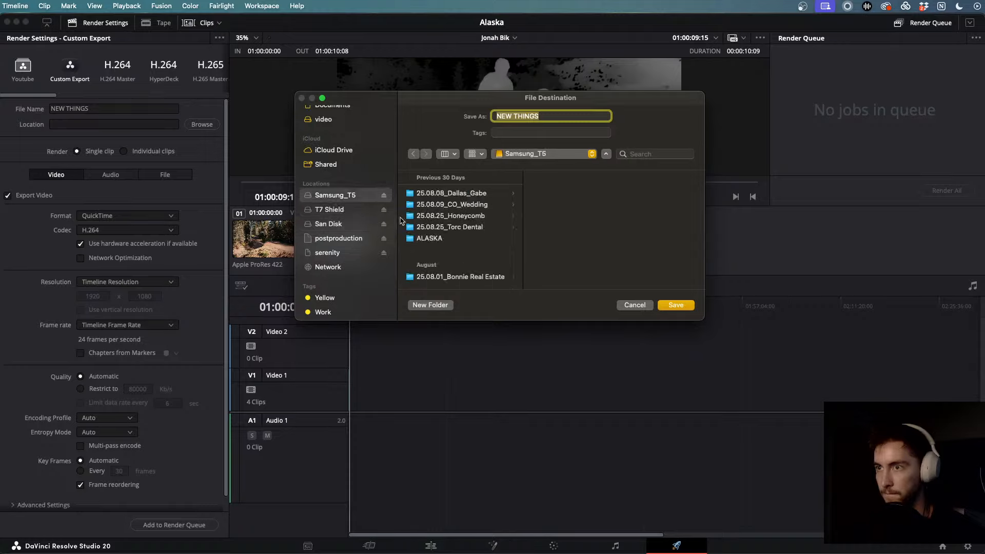
{"action": "left_click", "coordinate": [477, 239]}
{"action": "left_click", "coordinate": [557, 193]}
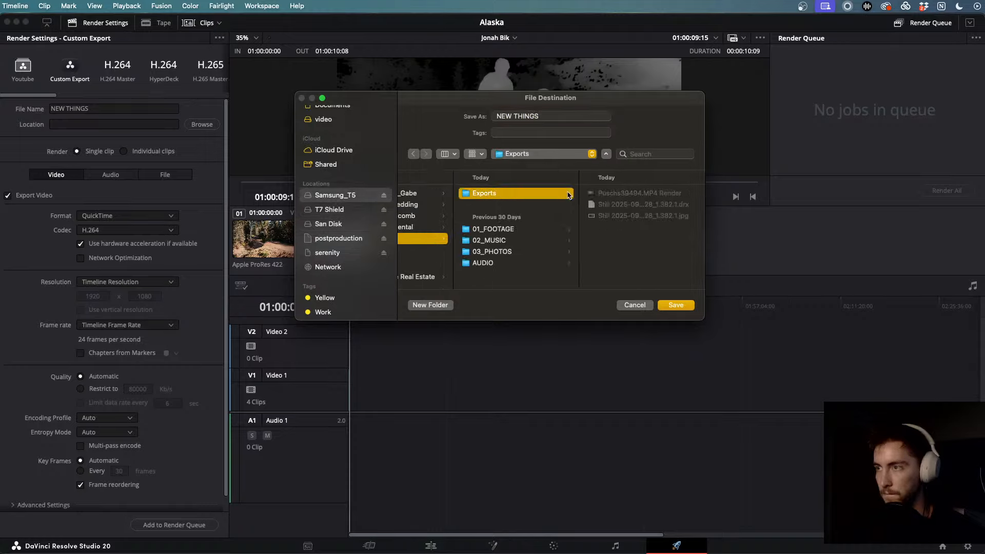
{"action": "left_click", "coordinate": [674, 305]}
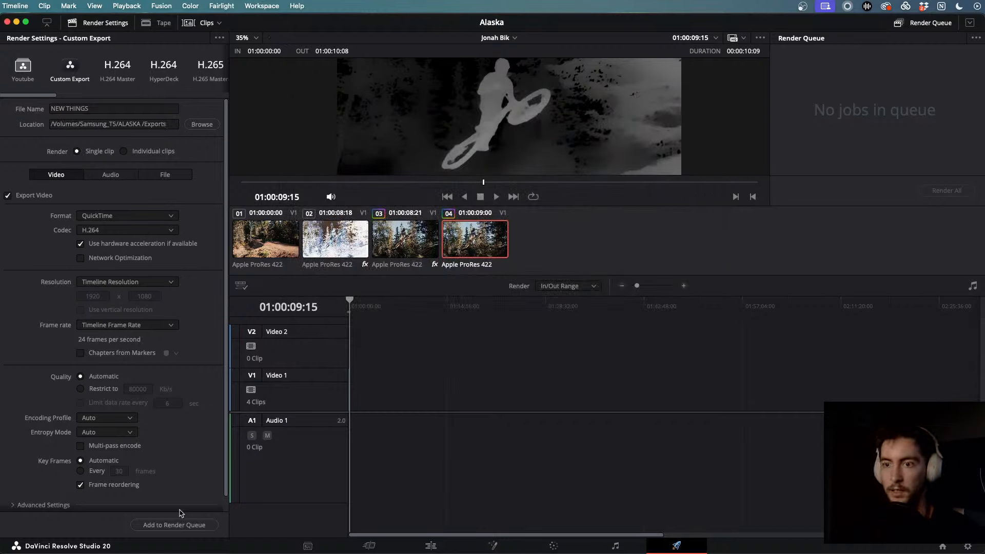
- Add the NEW THINGS job to the render queue and render it
{"action": "left_click", "coordinate": [179, 524]}
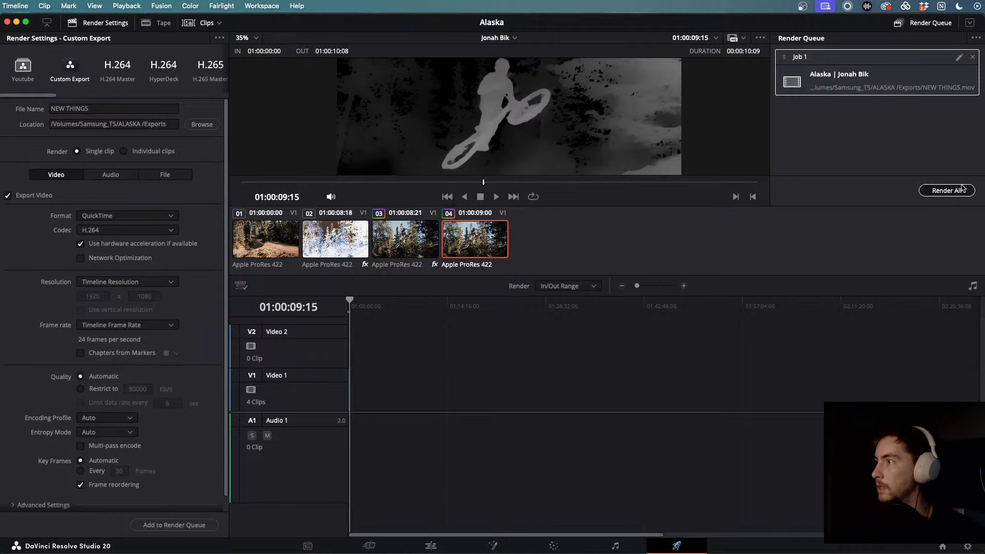
{"action": "left_click", "coordinate": [962, 189]}
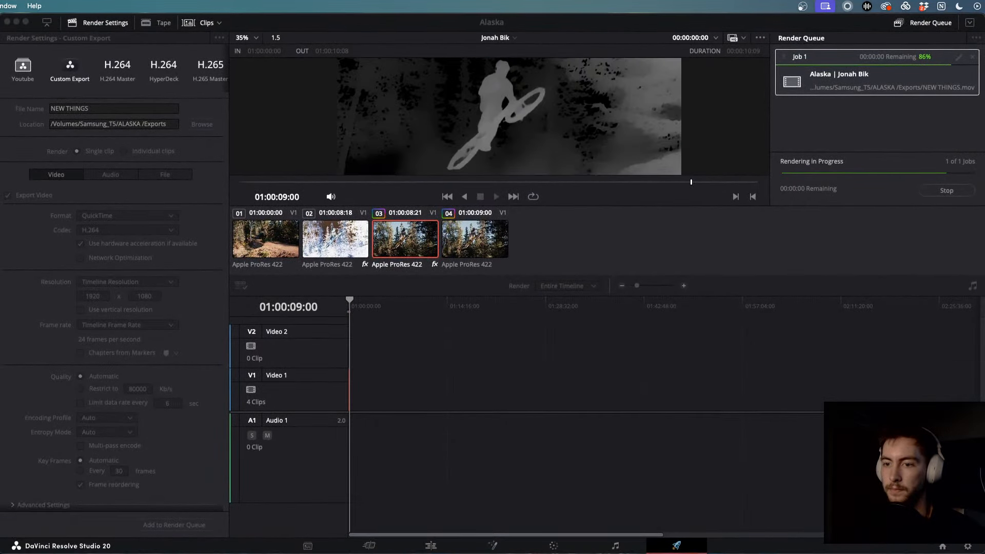
{"action": "left_click", "coordinate": [1, 462]}
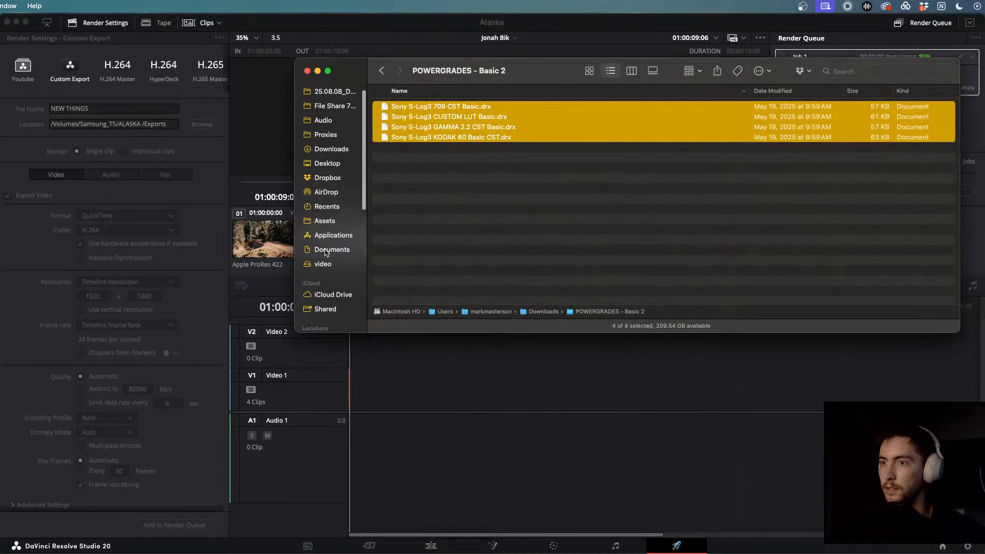
- In Finder, go to Samsung_T5 > ALASKA > Exports and select the NEW THINGS movie
{"action": "scroll", "coordinate": [325, 252], "scroll_direction": "down", "scroll_amount": 5}
{"action": "left_click", "coordinate": [328, 239]}
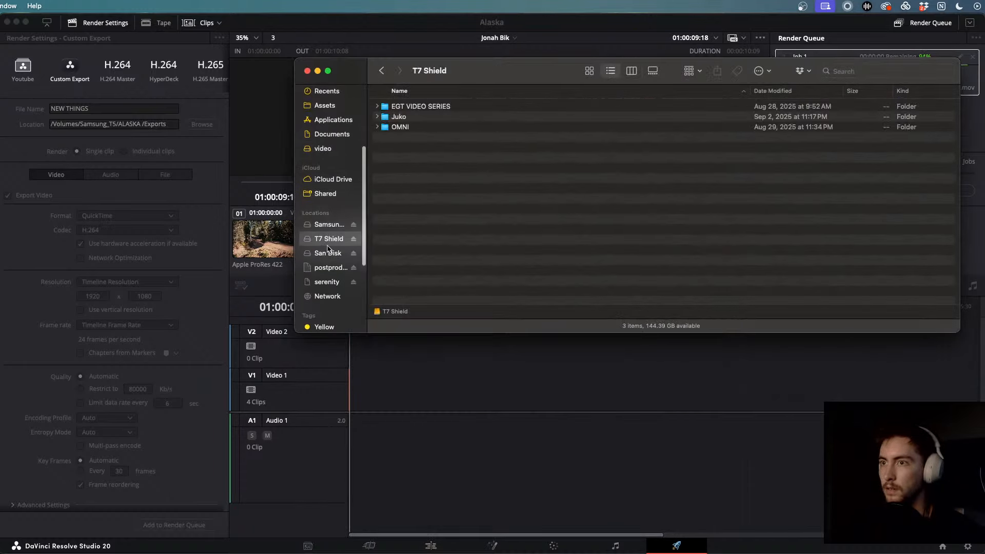
{"action": "left_click", "coordinate": [328, 224]}
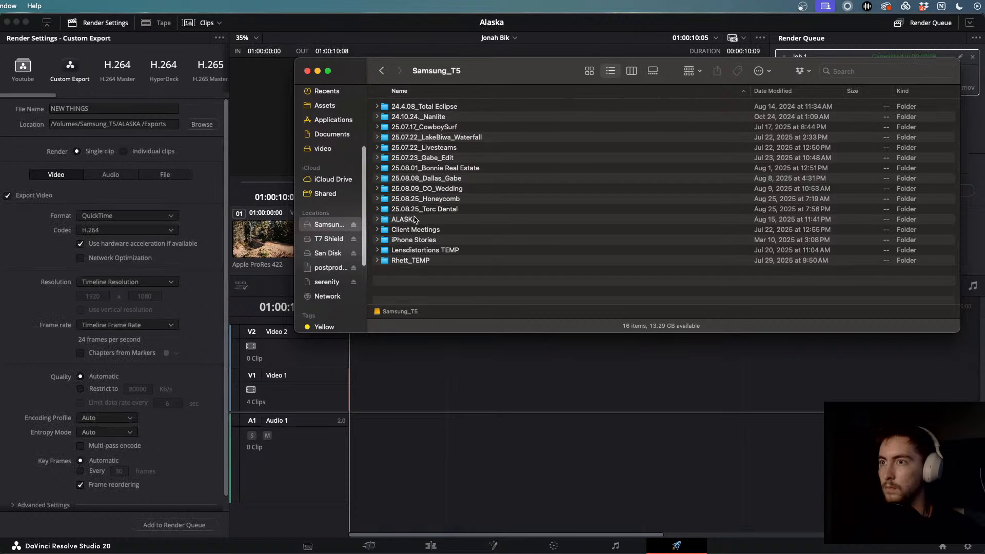
{"action": "double_click", "coordinate": [413, 220]}
{"action": "double_click", "coordinate": [402, 147]}
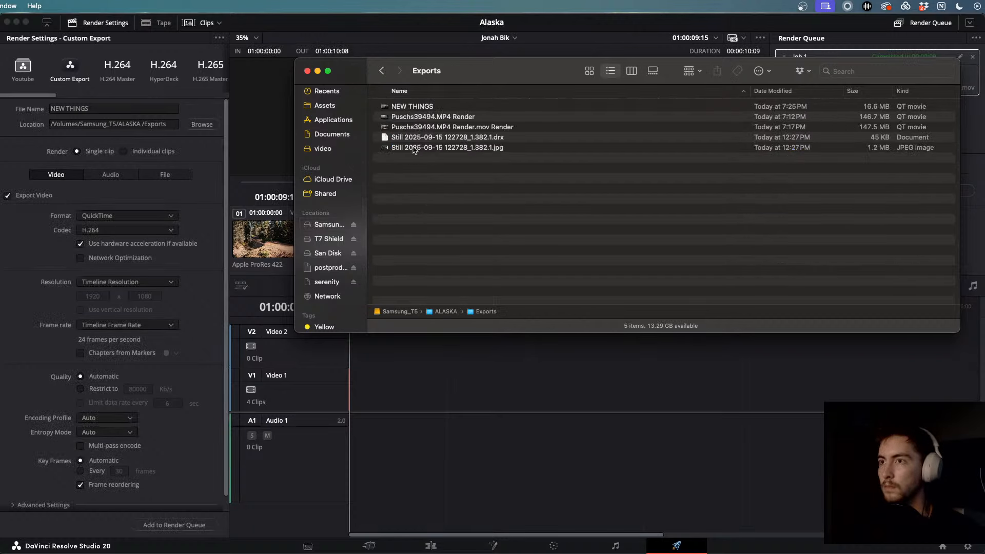
{"action": "left_click", "coordinate": [419, 106]}
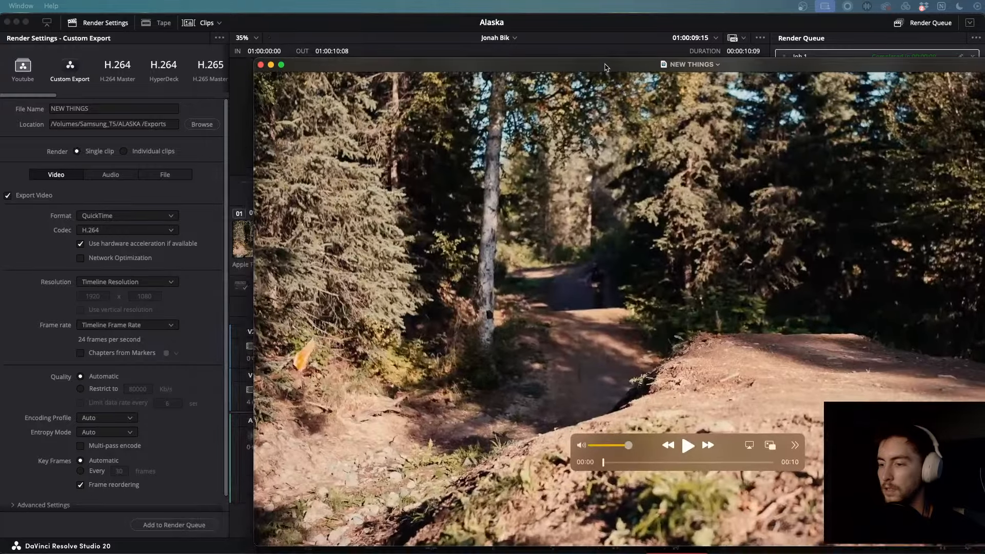
- Play NEW THINGS, scrubbing between 00:05 and 00:08 to compare the effect frames
{"action": "left_click_drag", "start_coordinate": [606, 66], "coordinate": [457, 22]}
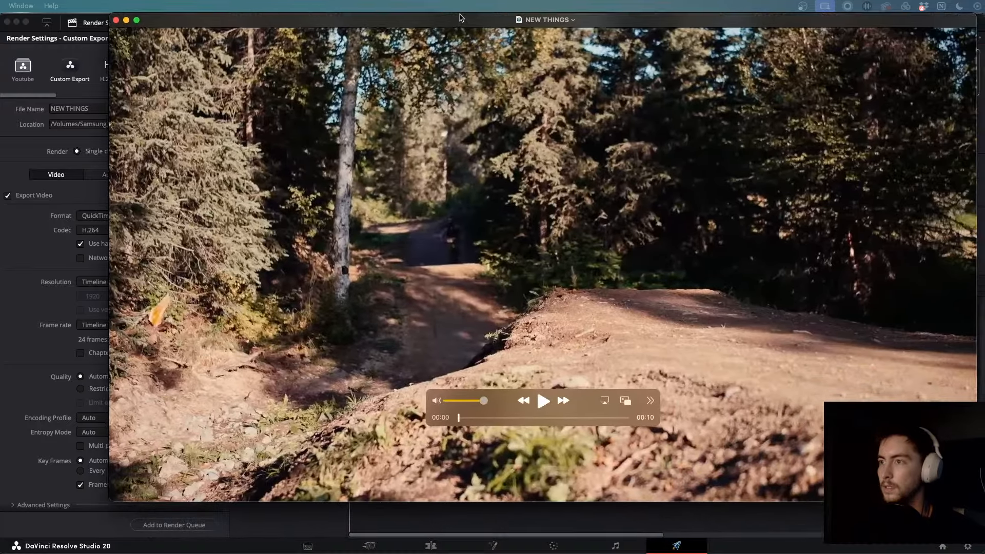
{"action": "key", "text": "space"}
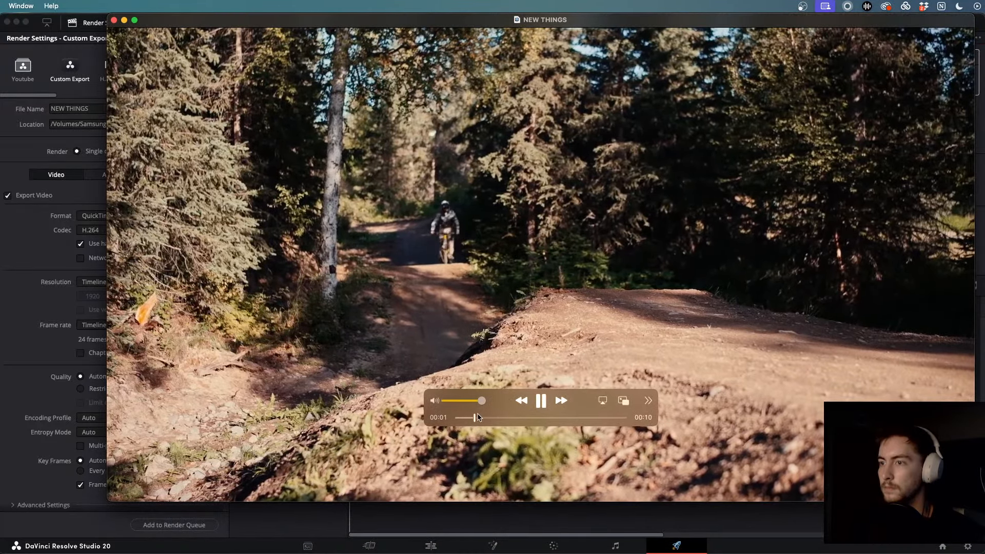
{"action": "left_click", "coordinate": [540, 416]}
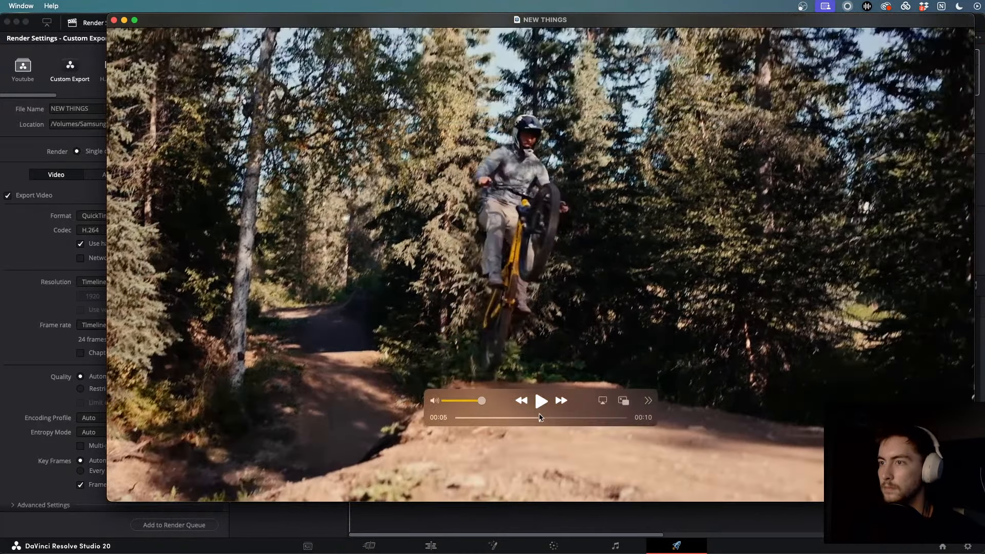
{"action": "key", "text": "space"}
{"action": "key", "text": "space"}
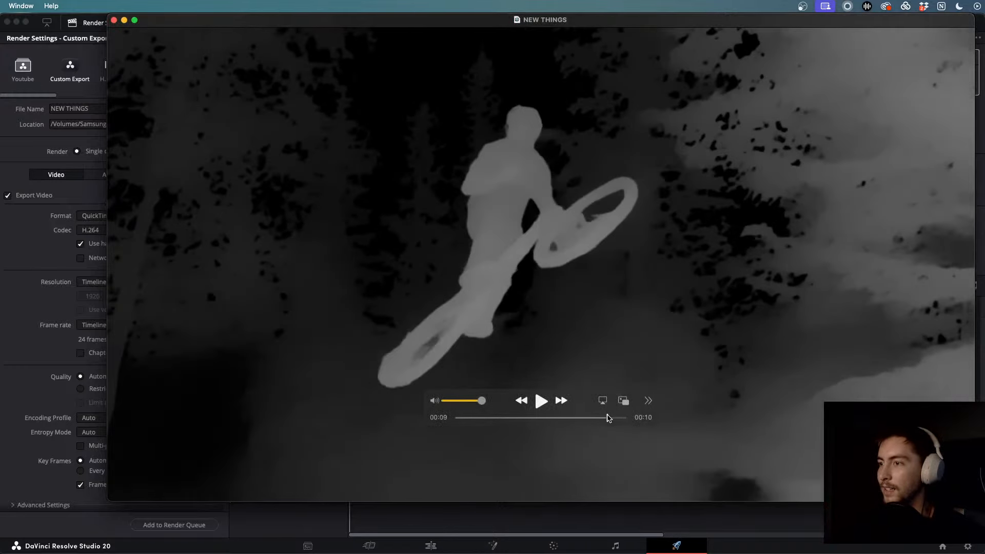
{"action": "left_click_drag", "start_coordinate": [607, 417], "coordinate": [571, 418]}
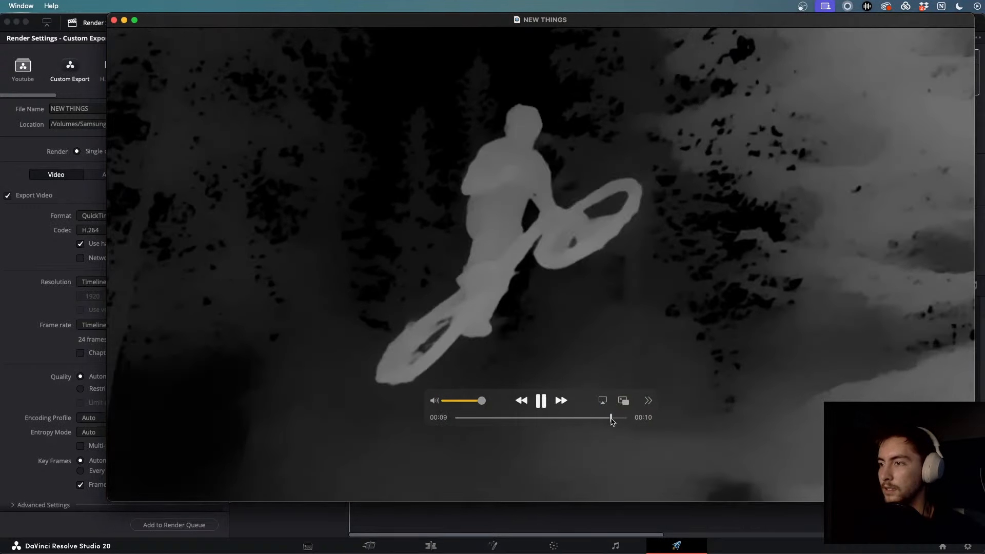
{"action": "left_click_drag", "start_coordinate": [605, 418], "coordinate": [521, 420]}
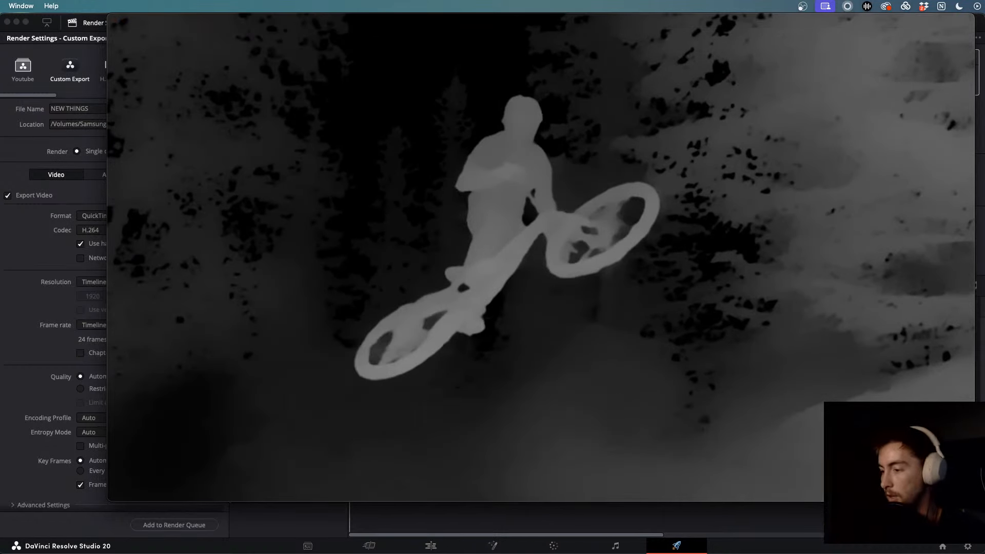
- Replay the jump from about 00:04 to the end, then close the preview and Exports window
{"action": "left_click", "coordinate": [590, 417]}
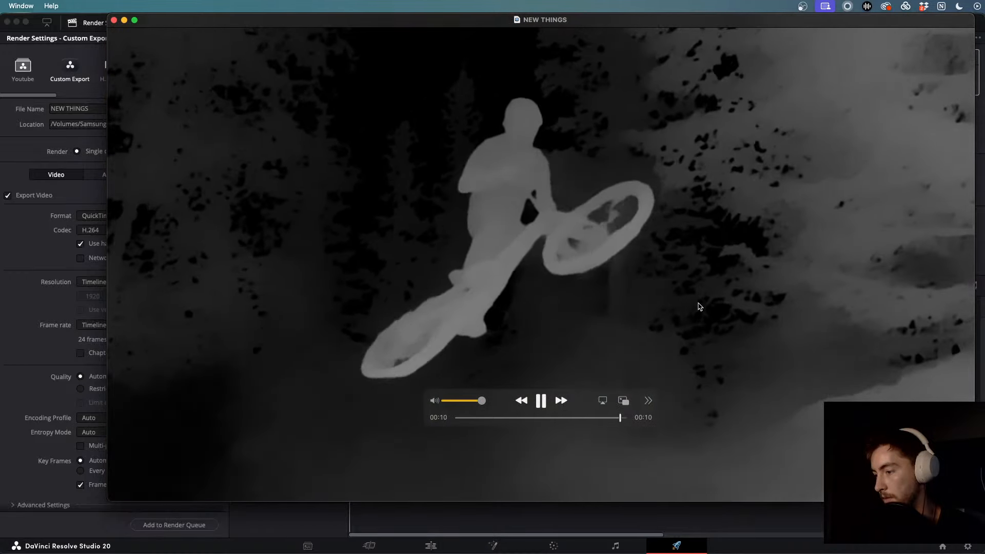
{"action": "left_click", "coordinate": [578, 417]}
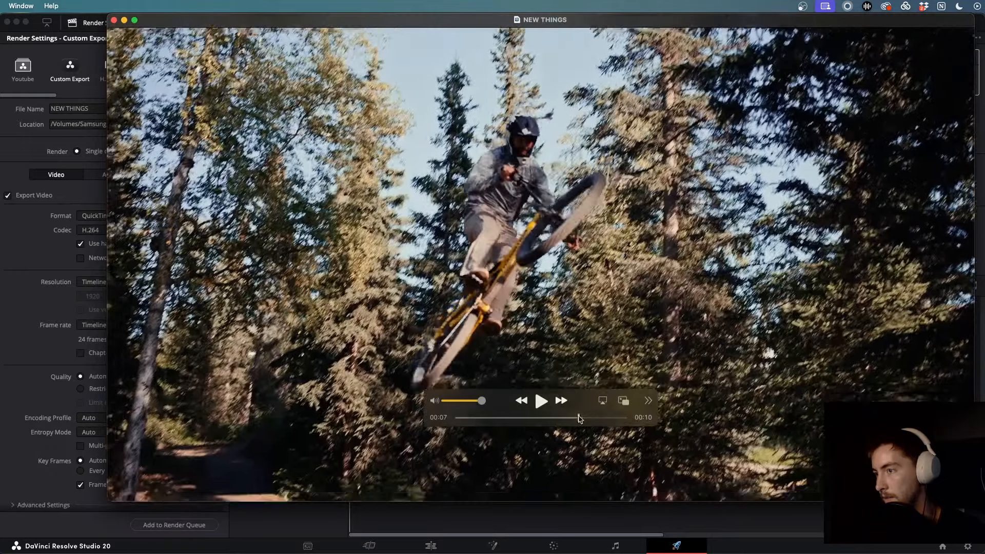
{"action": "left_click", "coordinate": [531, 417]}
{"action": "key", "text": "space"}
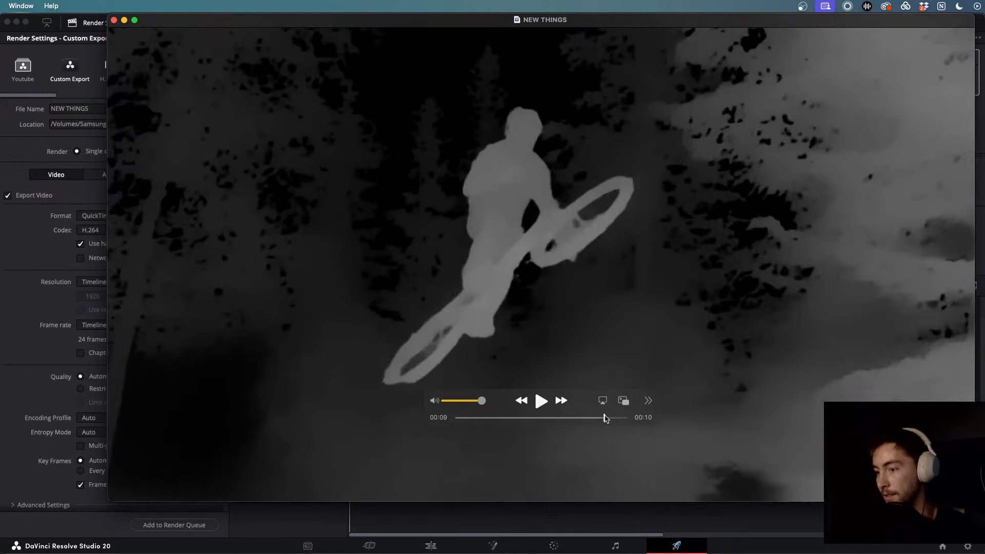
{"action": "left_click", "coordinate": [593, 417]}
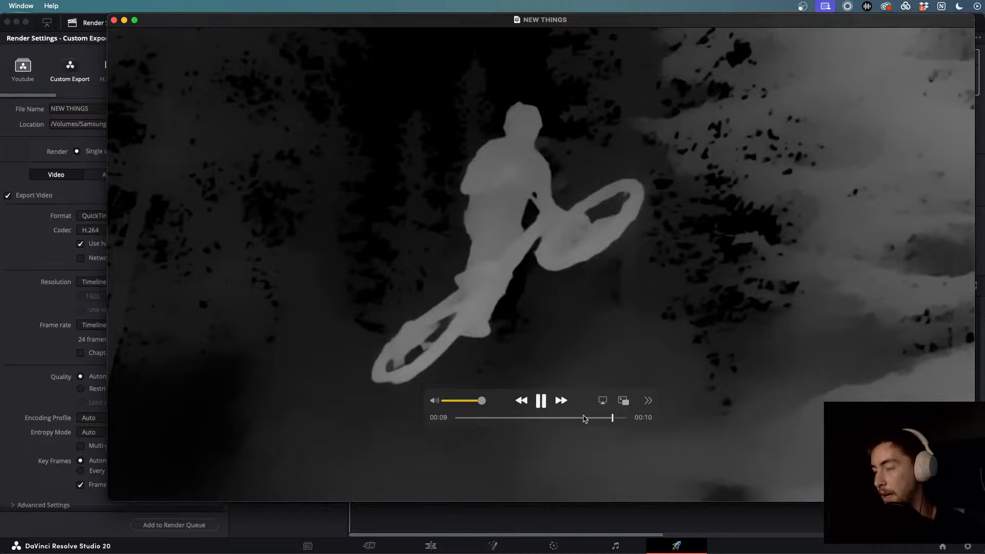
{"action": "left_click", "coordinate": [596, 416]}
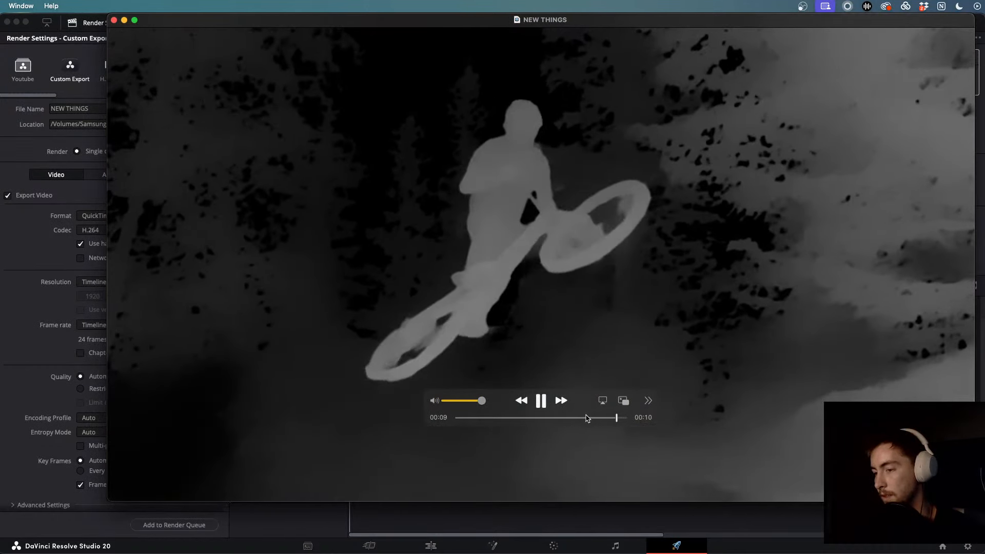
{"action": "left_click", "coordinate": [586, 417]}
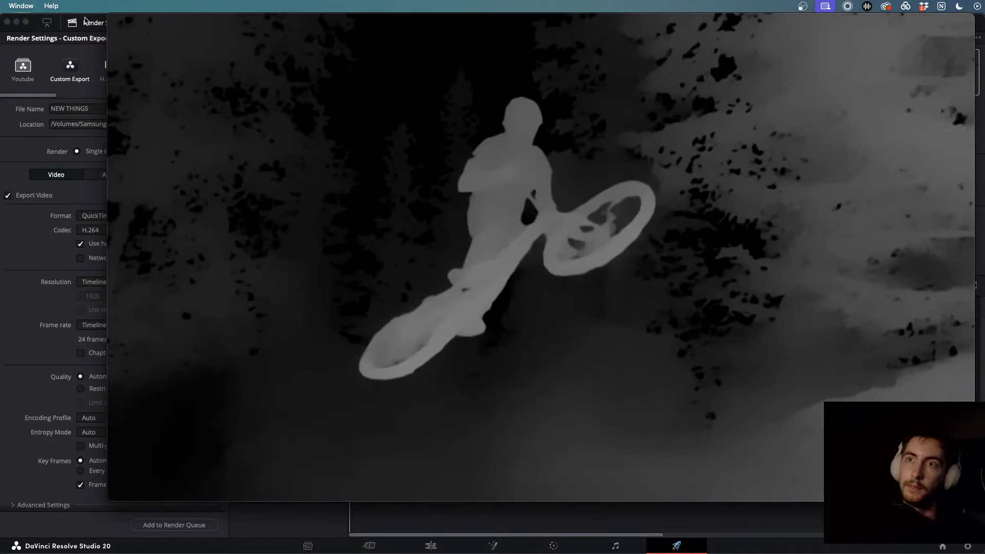
{"action": "key", "text": "space"}
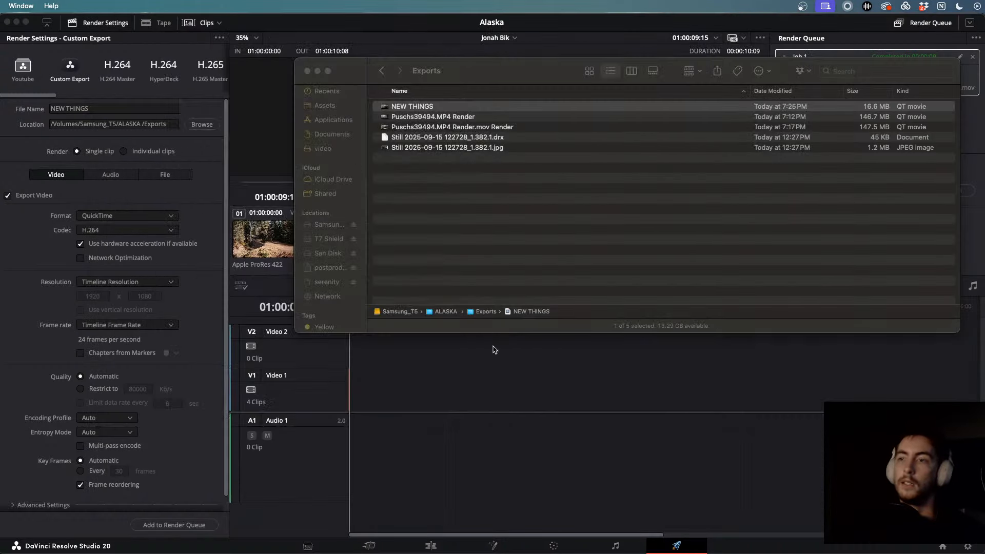
{"action": "left_click", "coordinate": [307, 70]}
- Return to the Edit page, deselect the V1 clip, and switch to the Selects timeline
{"action": "left_click", "coordinate": [431, 545]}
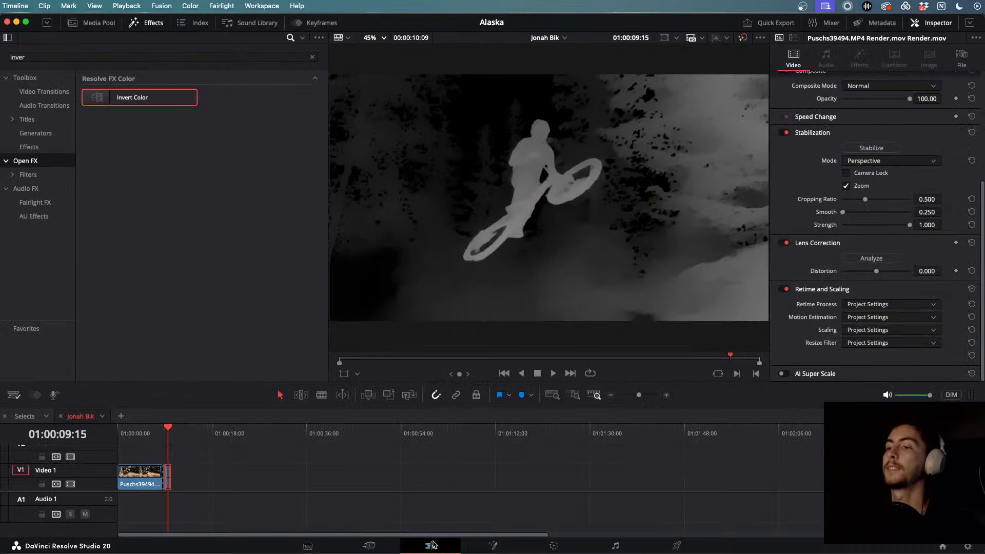
{"action": "left_click", "coordinate": [239, 461]}
{"action": "scroll", "coordinate": [239, 461], "scroll_direction": "down", "scroll_amount": 3}
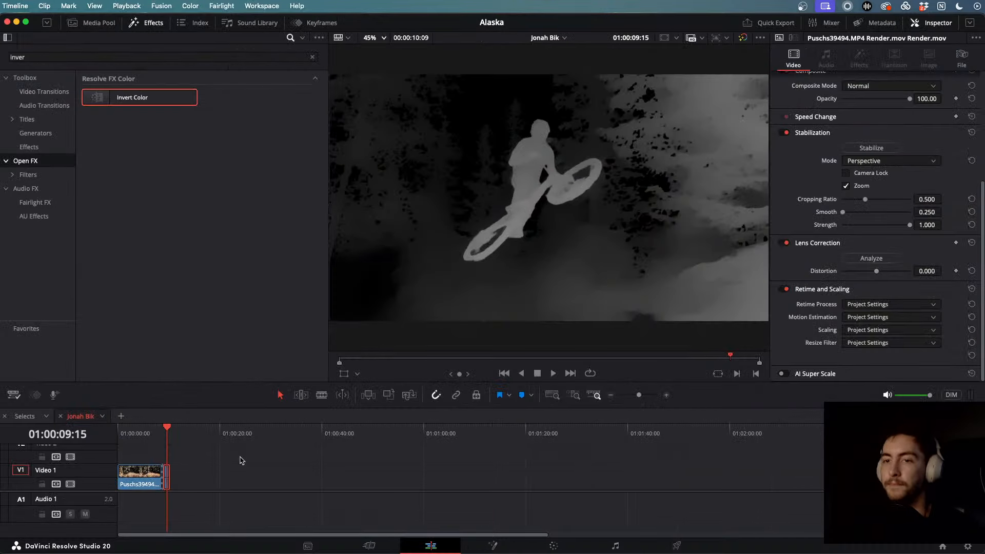
{"action": "left_click", "coordinate": [54, 418]}
{"action": "scroll", "coordinate": [396, 500], "scroll_direction": "down", "scroll_amount": 4}
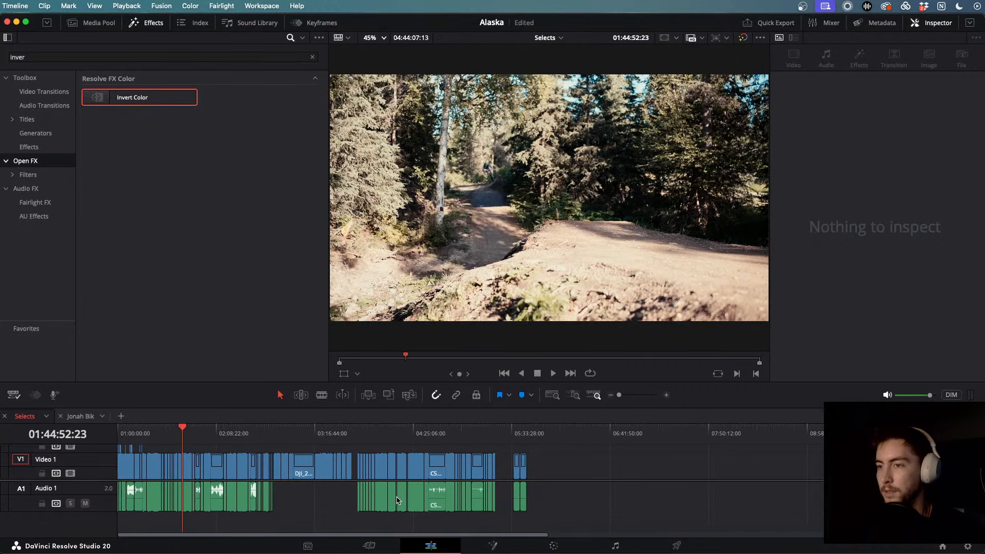
{"action": "left_click", "coordinate": [201, 436]}
{"action": "left_click", "coordinate": [175, 438]}
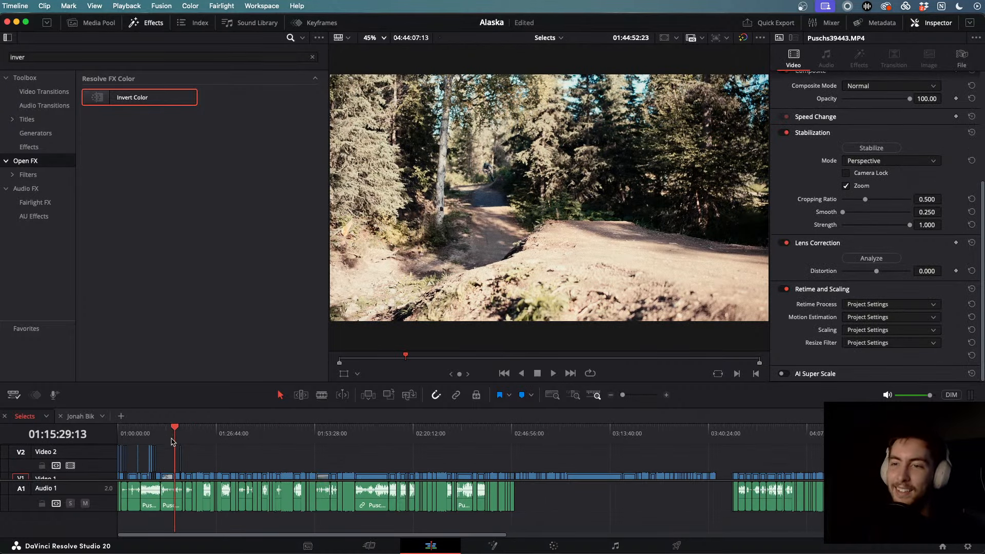
{"action": "scroll", "coordinate": [176, 447], "scroll_direction": "up", "scroll_amount": 5}
- Skim the Selects footage and zoom in on the shoreline jump in C5709.MP4
{"action": "left_click_drag", "start_coordinate": [618, 433], "coordinate": [775, 432]}
{"action": "scroll", "coordinate": [775, 441], "scroll_direction": "down", "scroll_amount": 5}
{"action": "scroll", "coordinate": [470, 480], "scroll_direction": "up", "scroll_amount": 5}
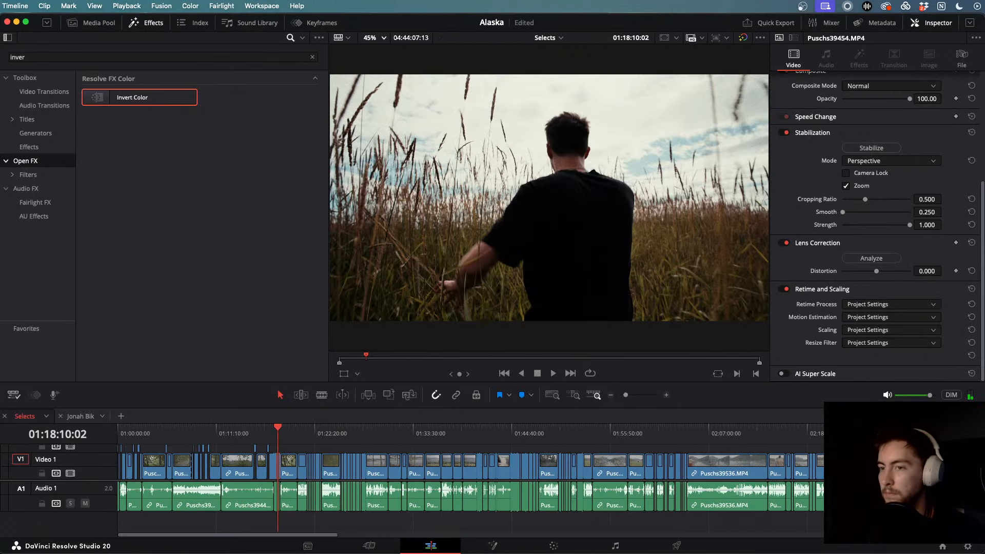
{"action": "left_click_drag", "start_coordinate": [290, 431], "coordinate": [869, 432]}
{"action": "scroll", "coordinate": [611, 439], "scroll_direction": "right", "scroll_amount": 10}
{"action": "left_click_drag", "start_coordinate": [486, 430], "coordinate": [899, 432]}
{"action": "scroll", "coordinate": [899, 432], "scroll_direction": "right", "scroll_amount": 10}
{"action": "left_click_drag", "start_coordinate": [554, 430], "coordinate": [888, 433]}
{"action": "scroll", "coordinate": [888, 433], "scroll_direction": "right", "scroll_amount": 10}
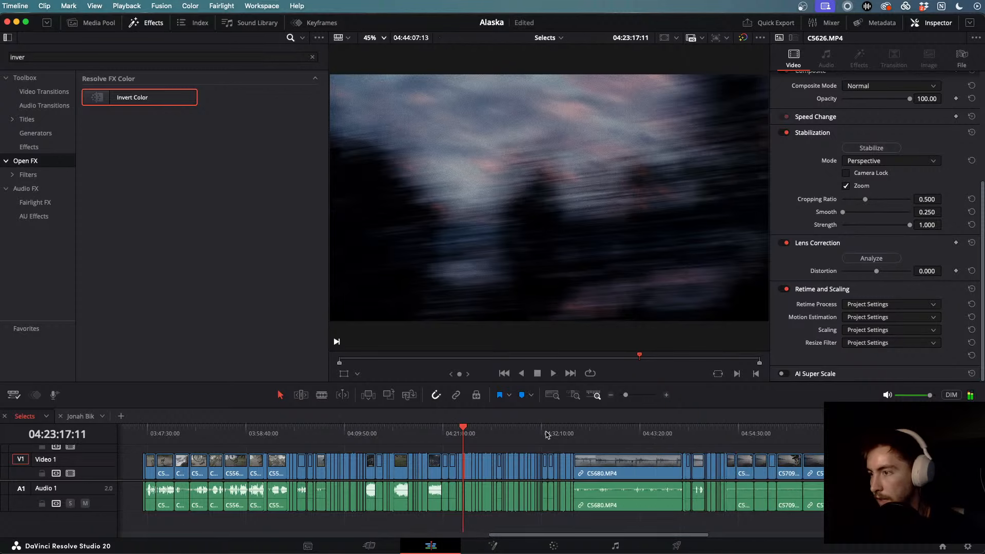
{"action": "left_click_drag", "start_coordinate": [531, 432], "coordinate": [836, 433]}
{"action": "scroll", "coordinate": [836, 433], "scroll_direction": "right", "scroll_amount": 10}
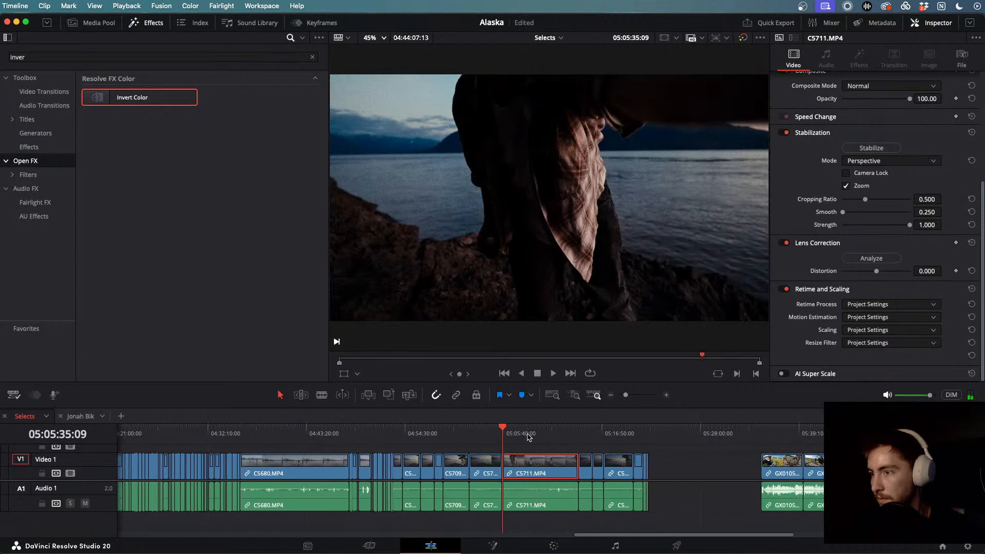
{"action": "left_click_drag", "start_coordinate": [529, 436], "coordinate": [449, 447]}
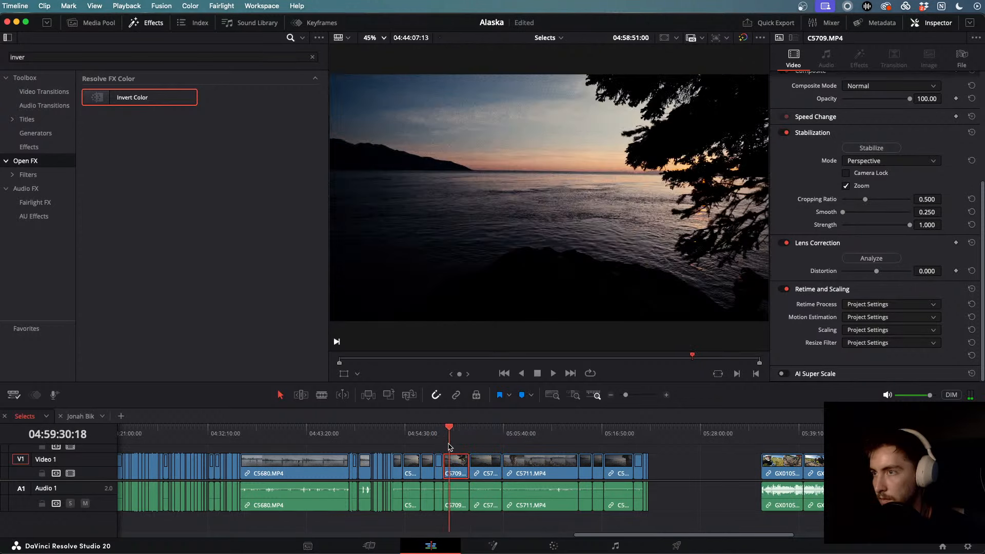
{"action": "key", "text": "super+equal"}
{"action": "key", "text": "super+equal"}
{"action": "key", "text": "super+equal"}
{"action": "key", "text": "super+equal"}
{"action": "key", "text": "super+equal"}
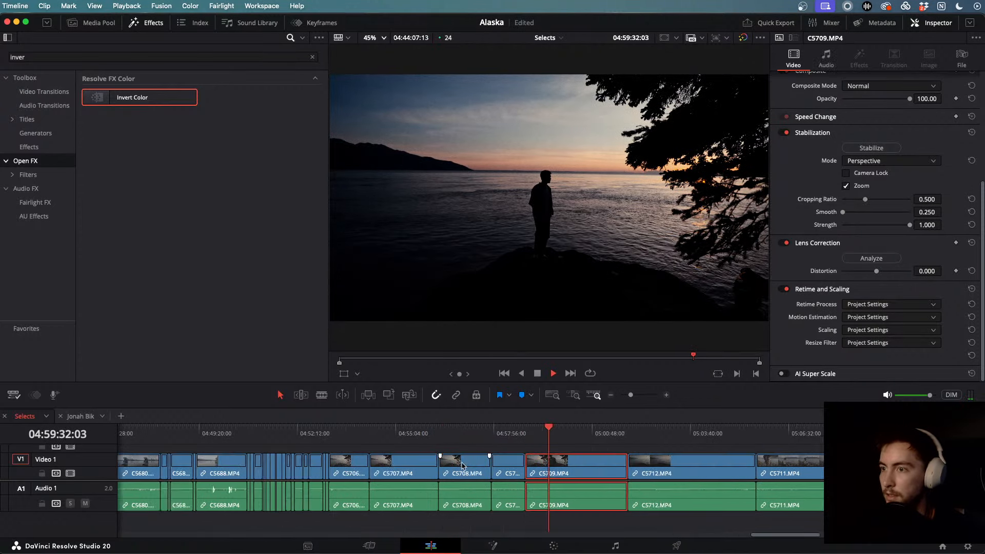
{"action": "left_click_drag", "start_coordinate": [555, 434], "coordinate": [725, 439]}
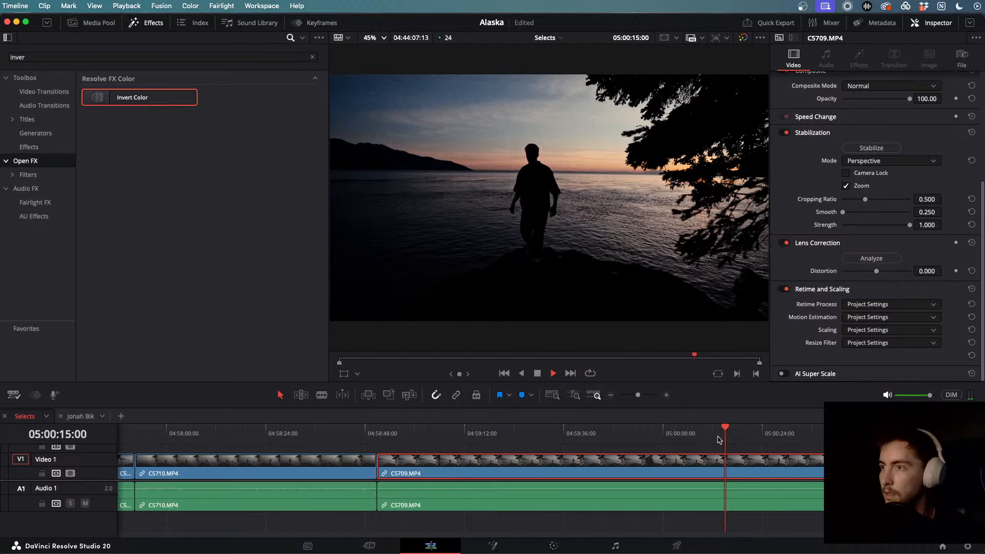
- Review the jump with J/K/L and close the Effects Library to enlarge the viewer
{"action": "key", "text": "k"}
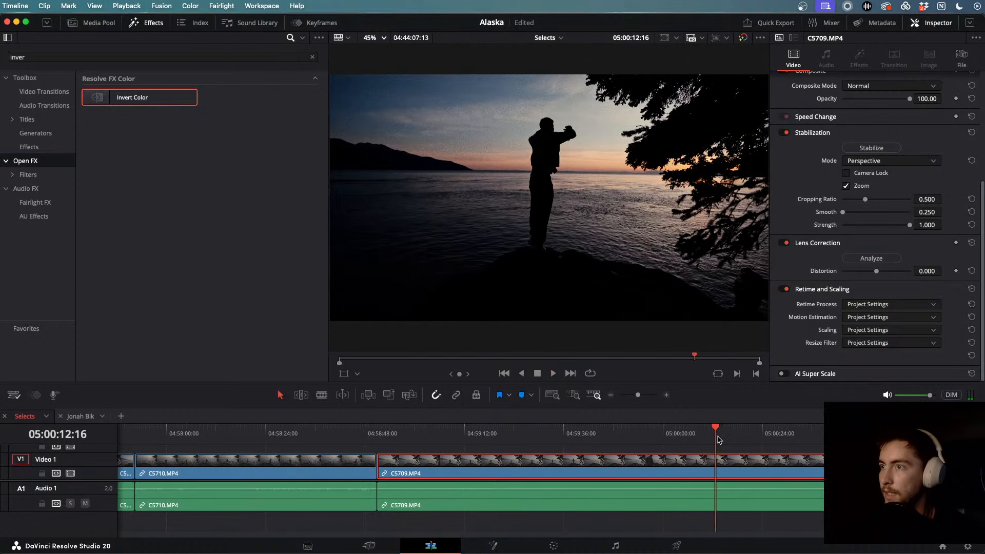
{"action": "key", "text": "l"}
{"action": "key", "text": "j"}
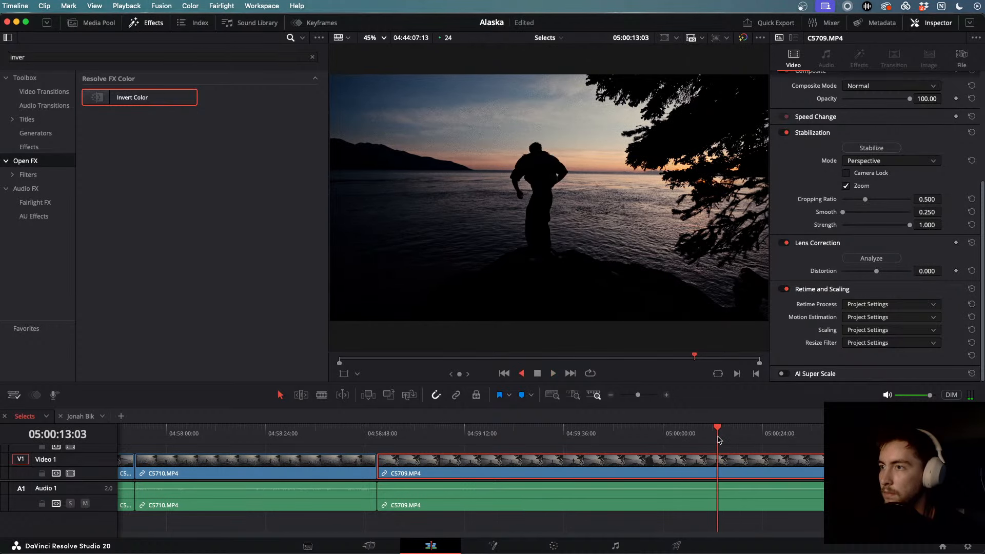
{"action": "key", "text": "k"}
{"action": "key", "text": "l"}
{"action": "key", "text": "k"}
{"action": "key", "text": "j"}
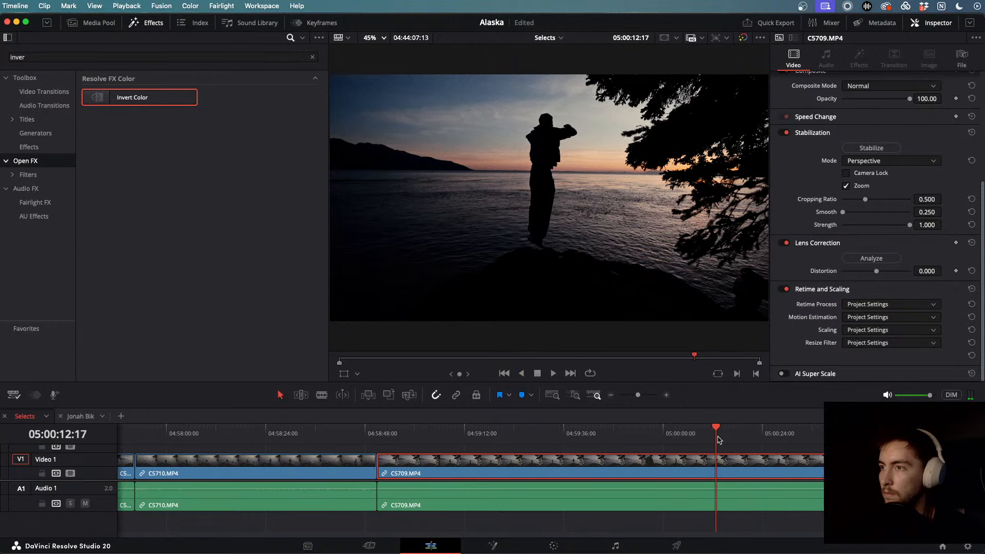
{"action": "key", "text": "k"}
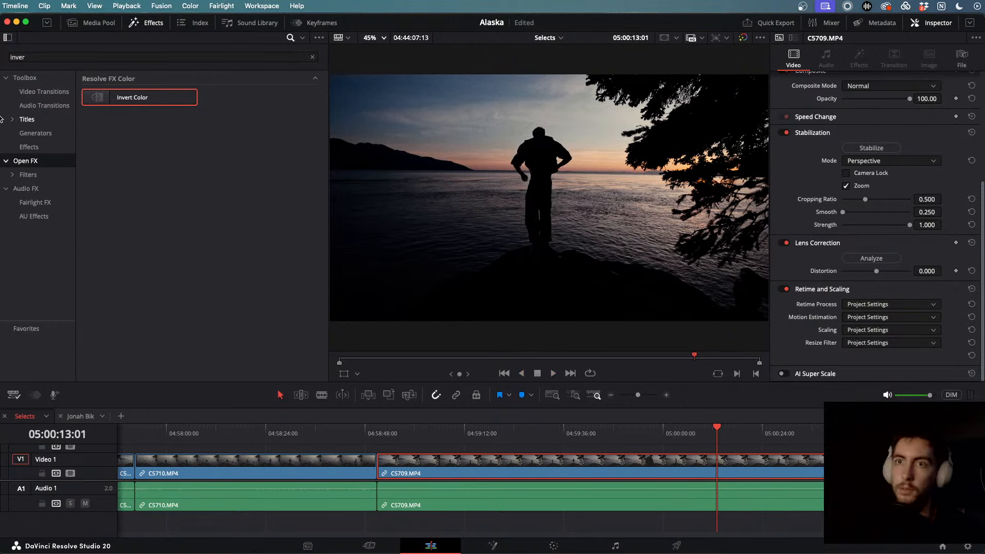
{"action": "left_click", "coordinate": [30, 81]}
{"action": "left_click", "coordinate": [150, 23]}
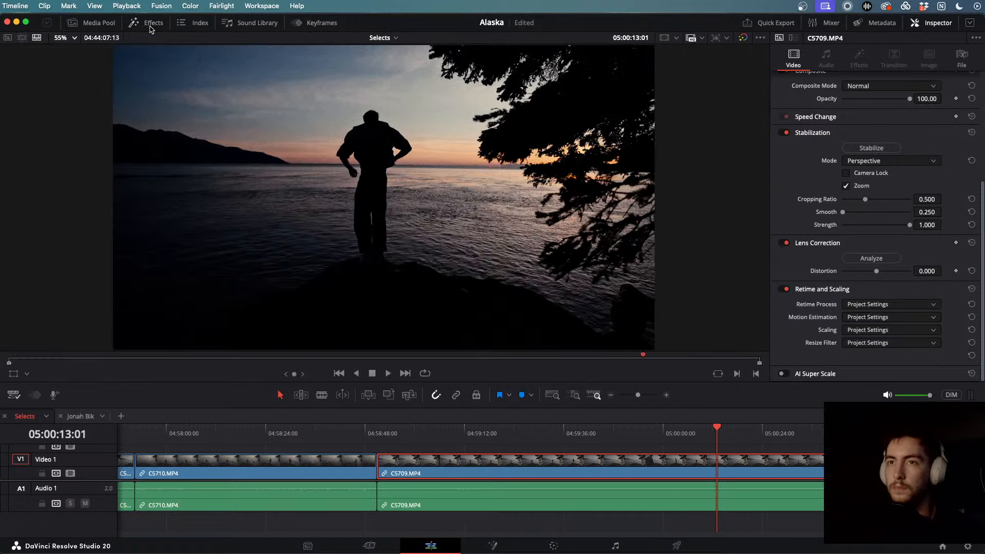
- Shuttle through the jump until the rider is mid-air, then show the Media Pool's timelines
{"action": "key", "text": "j"}
{"action": "key", "text": "k"}
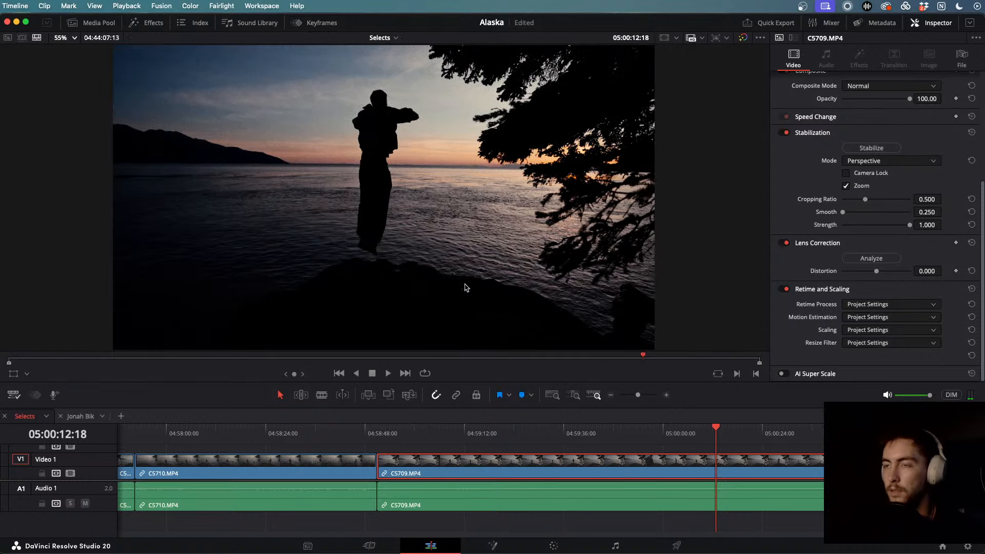
{"action": "key", "text": "l"}
{"action": "key", "text": "k"}
{"action": "key", "text": "j"}
{"action": "key", "text": "k"}
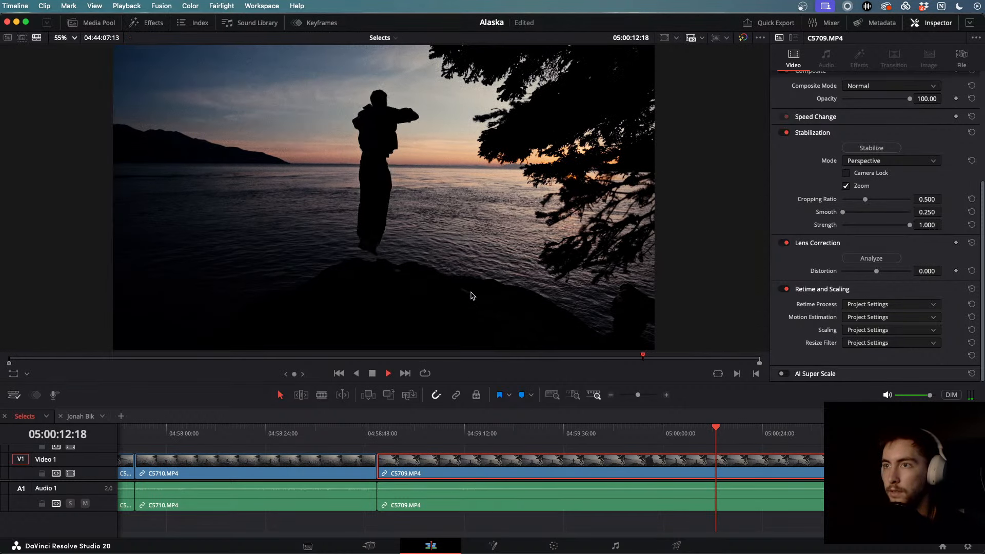
{"action": "key", "text": "l"}
{"action": "key", "text": "j"}
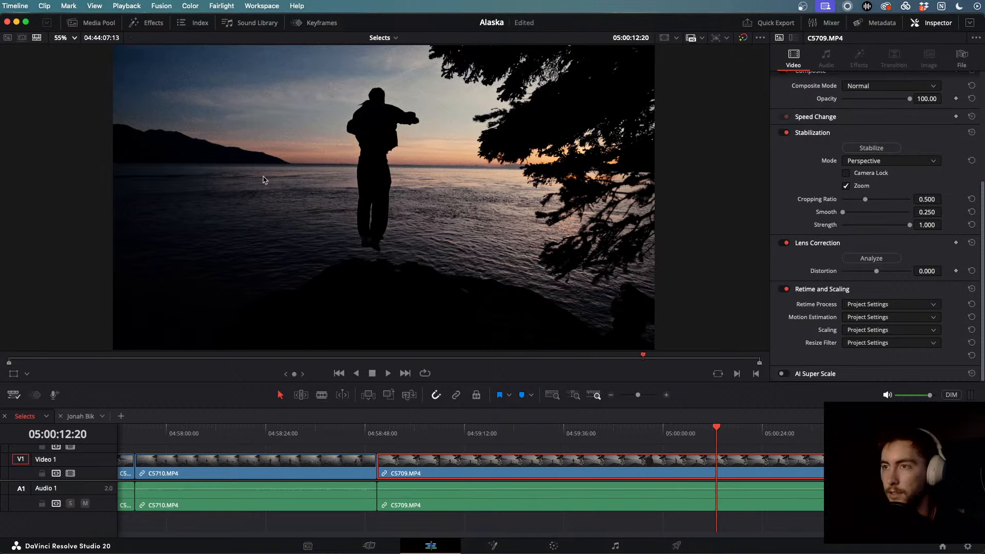
{"action": "key", "text": "l"}
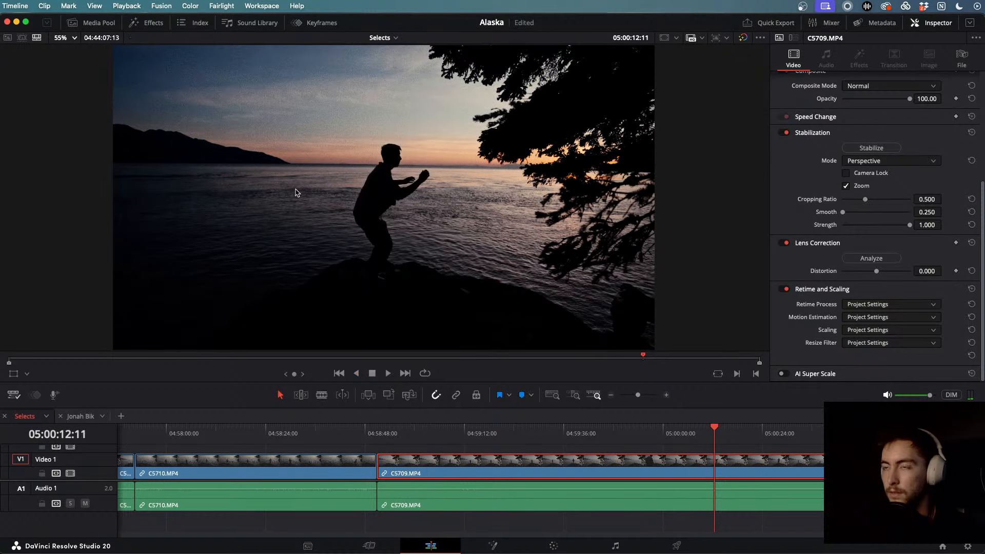
{"action": "key", "text": "space"}
{"action": "key", "text": "space"}
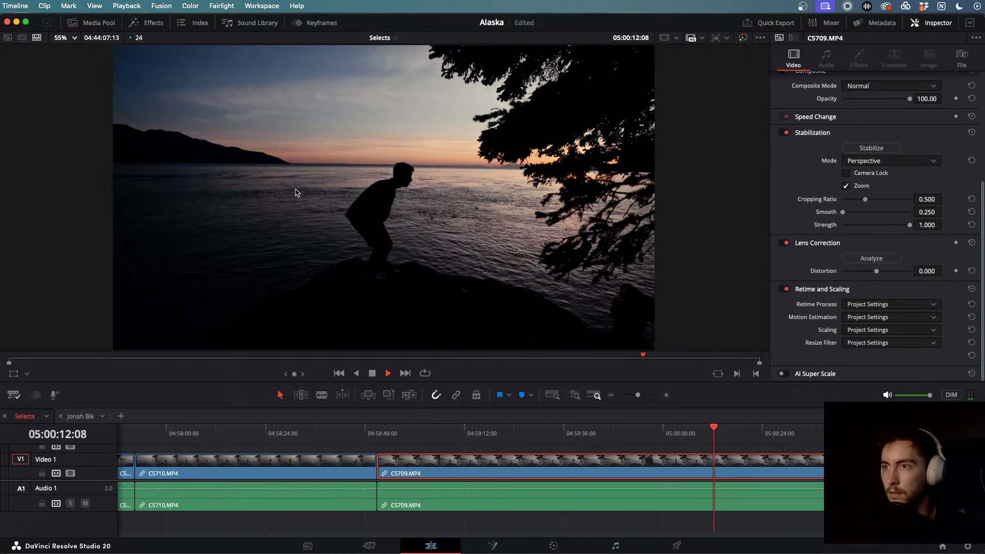
{"action": "key", "text": "l"}
{"action": "key", "text": "k"}
{"action": "key", "text": "j"}
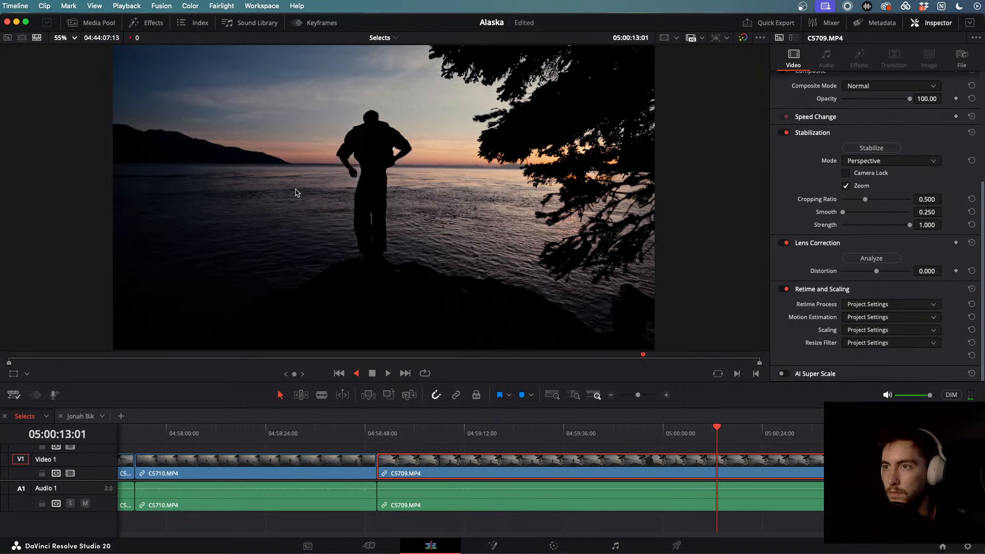
{"action": "key", "text": "k"}
{"action": "key", "text": "l"}
{"action": "key", "text": "j"}
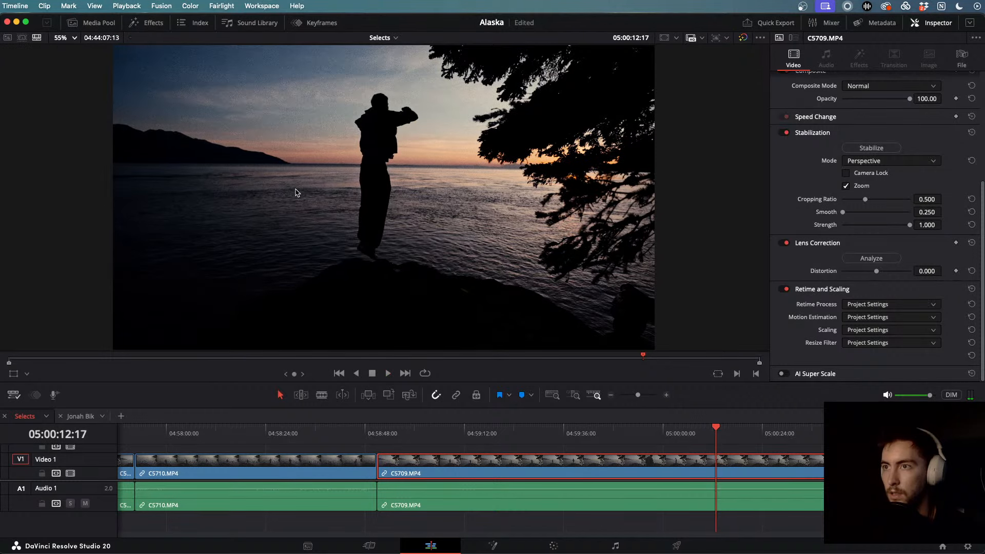
{"action": "key", "text": "l"}
{"action": "key", "text": "j"}
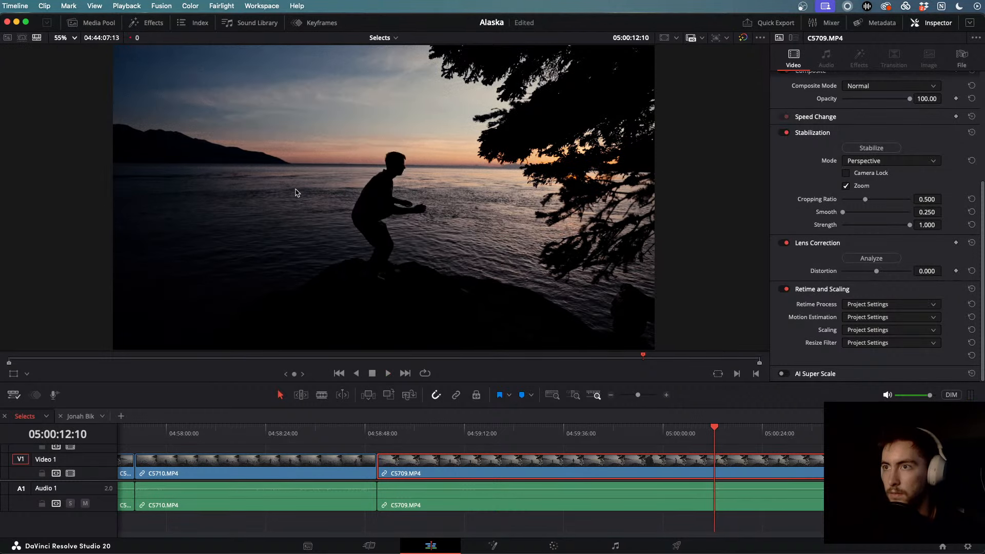
{"action": "key", "text": "l"}
{"action": "key", "text": "k"}
{"action": "key", "text": "j"}
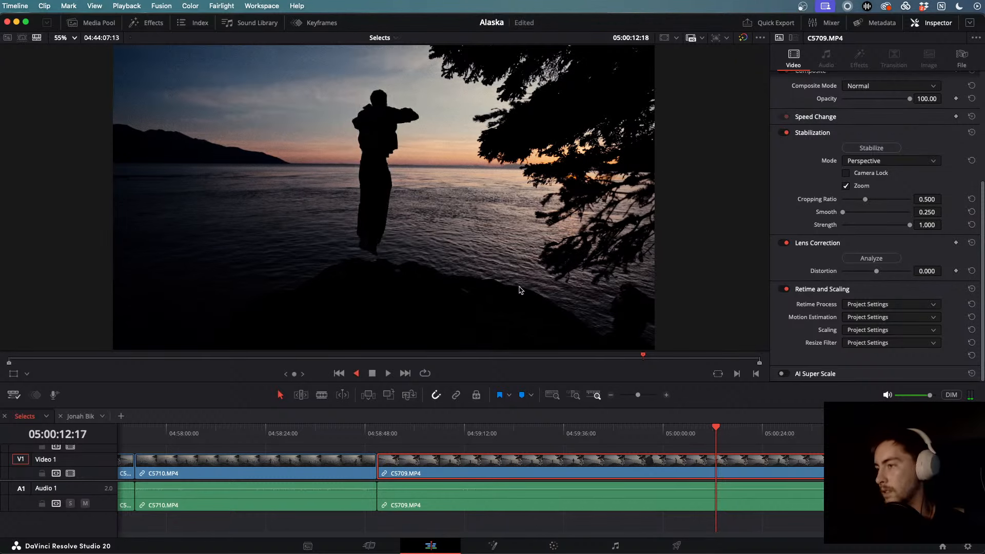
{"action": "key", "text": "k"}
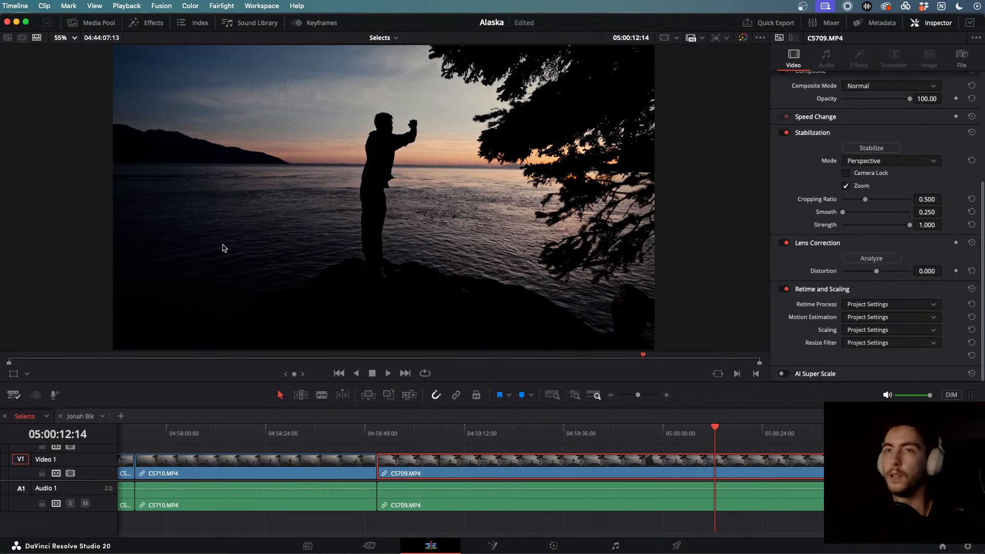
{"action": "left_click", "coordinate": [98, 23]}
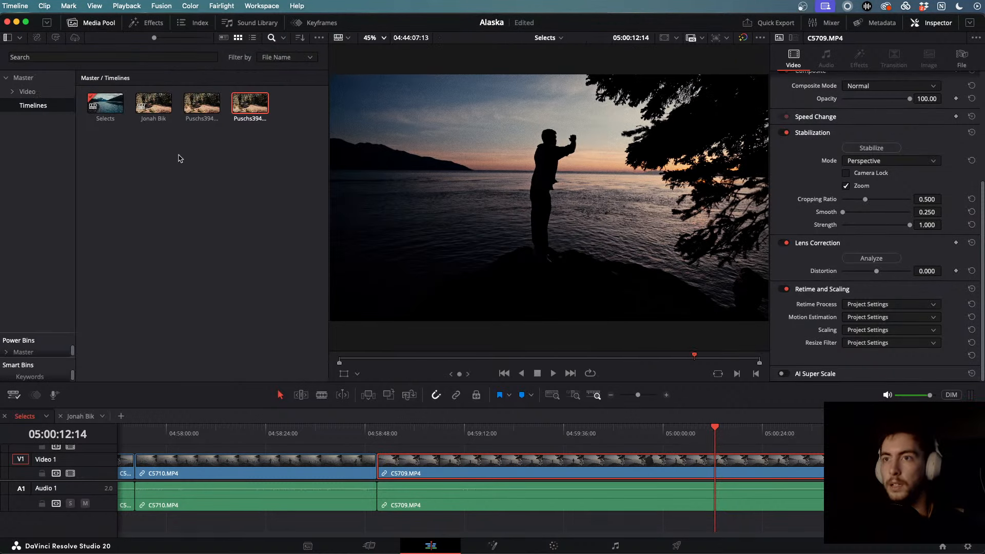
{"action": "left_click", "coordinate": [213, 199]}
- Create a timeline named 'FITZ FLoat', check Selects for the jump, and reopen FITZ FLoat
{"action": "key", "text": "super+n"}
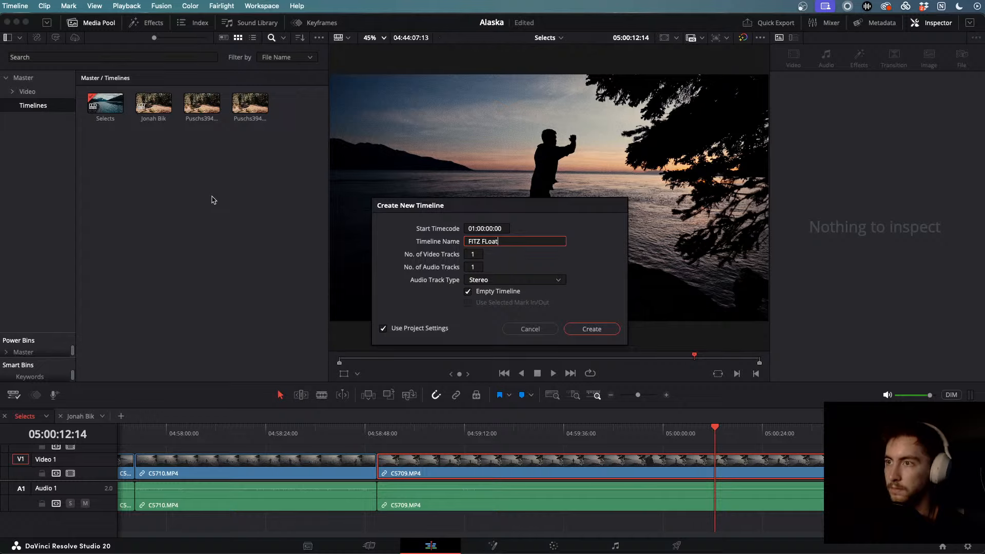
{"action": "key", "text": "Return"}
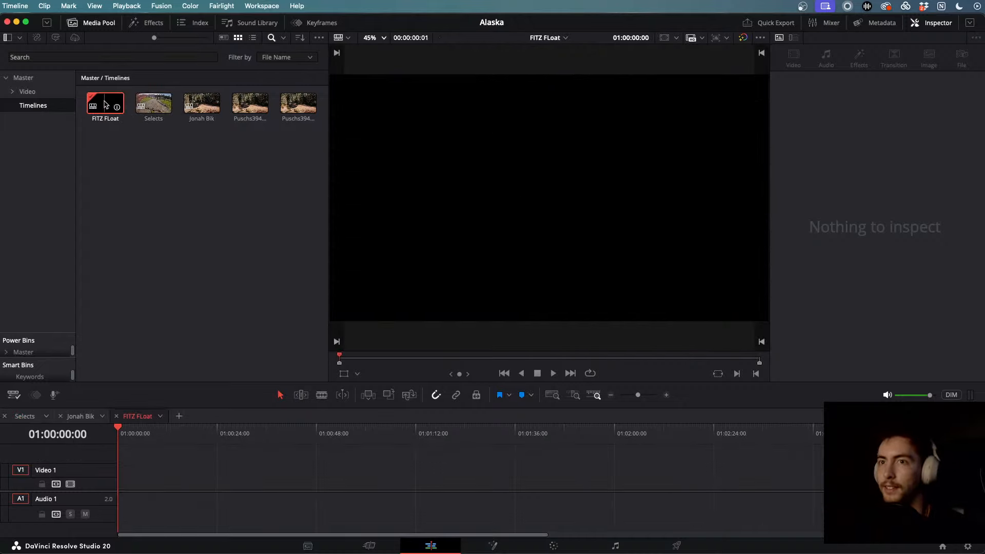
{"action": "left_click", "coordinate": [105, 105]}
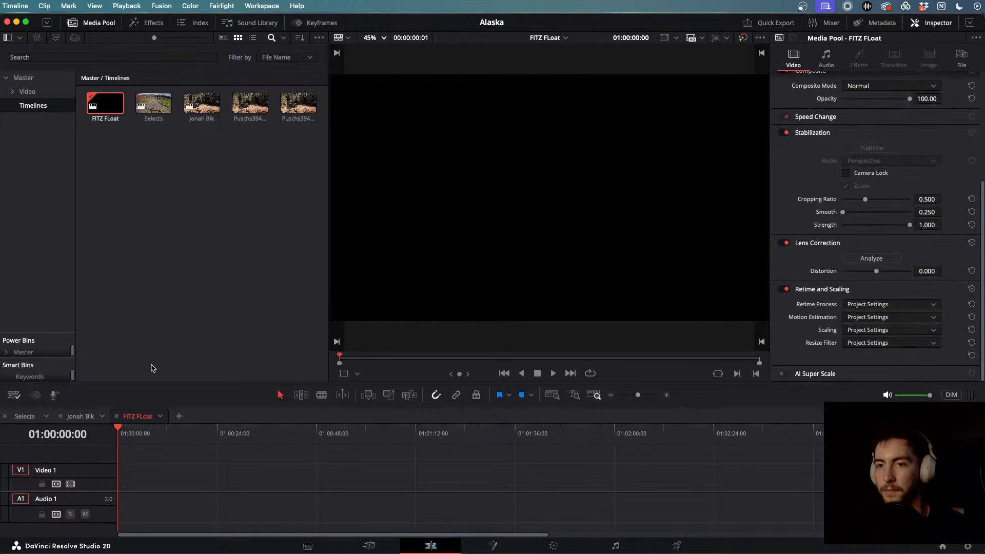
{"action": "left_click", "coordinate": [25, 417]}
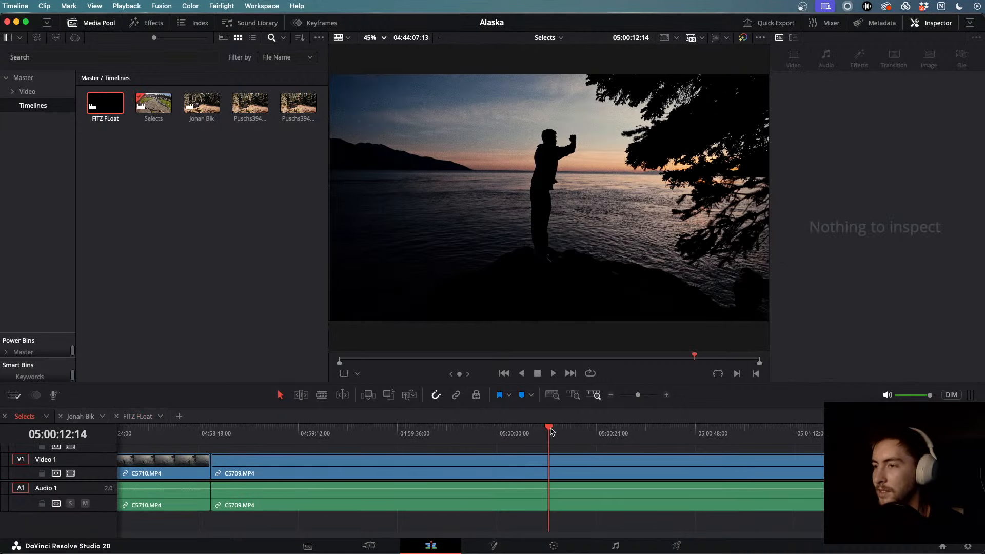
{"action": "left_click_drag", "start_coordinate": [550, 432], "coordinate": [463, 444]}
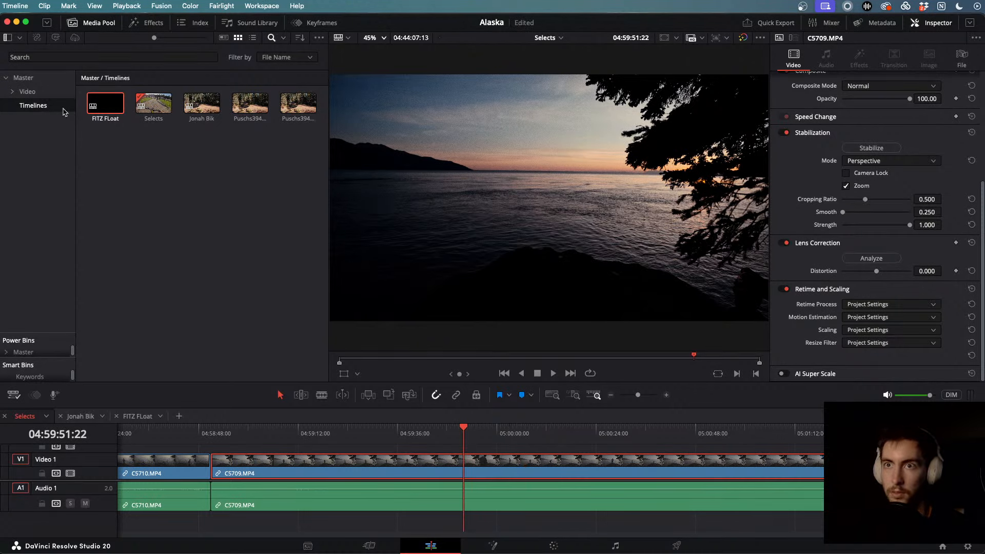
{"action": "left_click", "coordinate": [135, 416]}
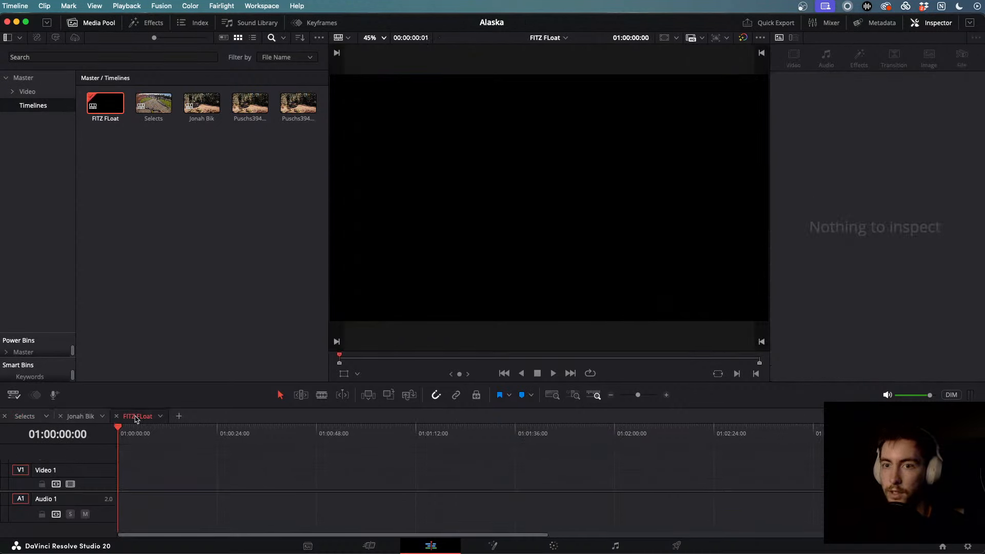
- Paste C5709.MP4 into FITZ FLoat and play through it to locate the jump's start
{"action": "key", "text": "super+v"}
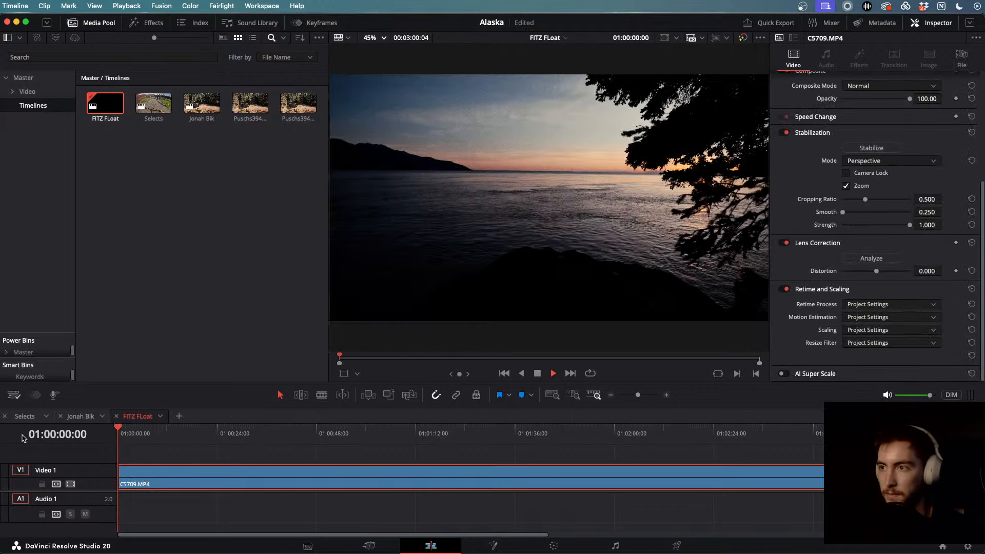
{"action": "key", "text": "space"}
{"action": "left_click", "coordinate": [224, 442]}
{"action": "left_click_drag", "start_coordinate": [224, 442], "coordinate": [405, 451]}
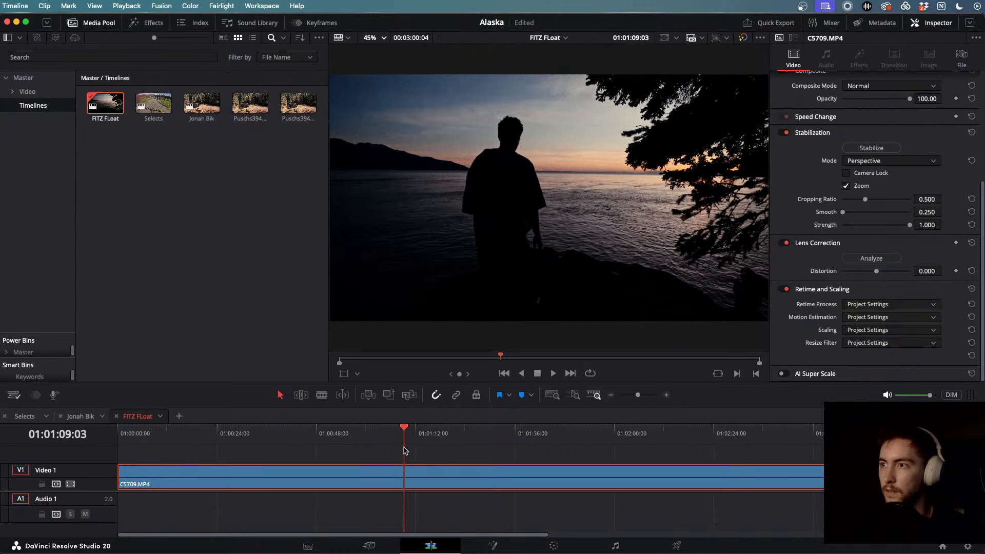
{"action": "key", "text": "space"}
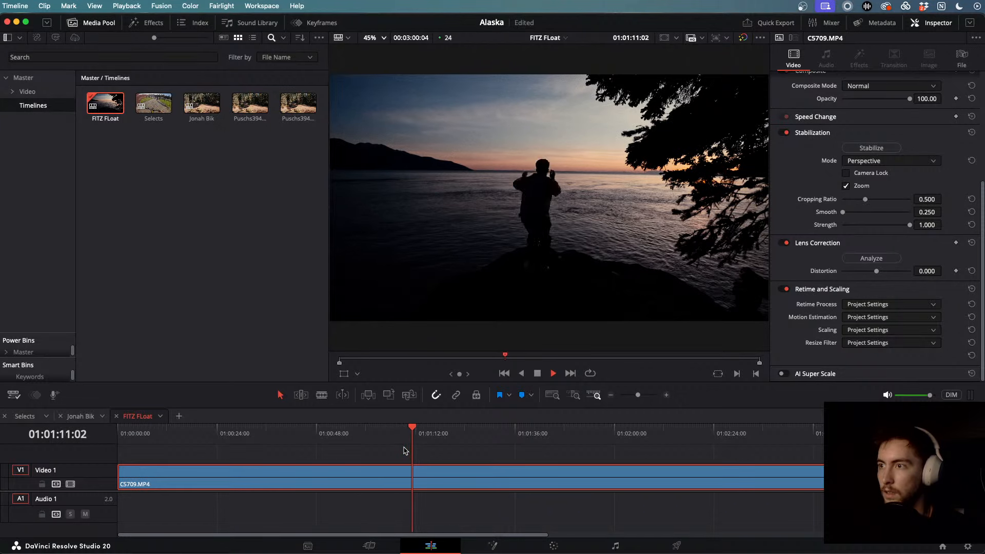
{"action": "key", "text": "space"}
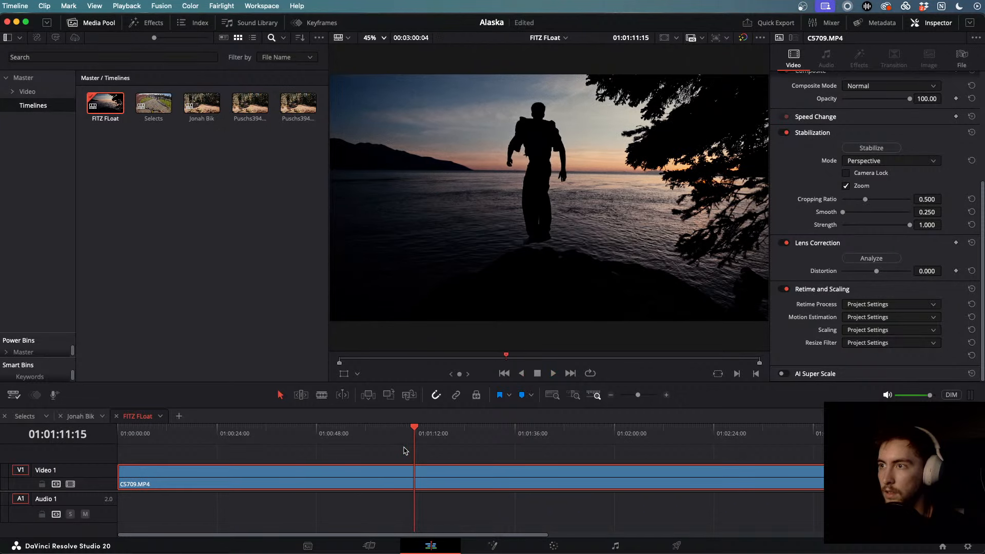
{"action": "key", "text": "j"}
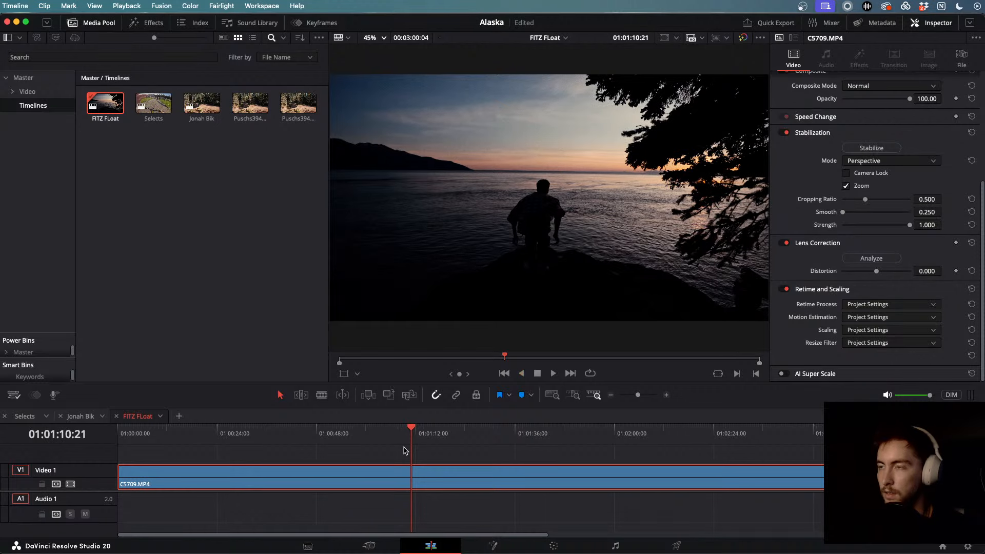
{"action": "key", "text": "j"}
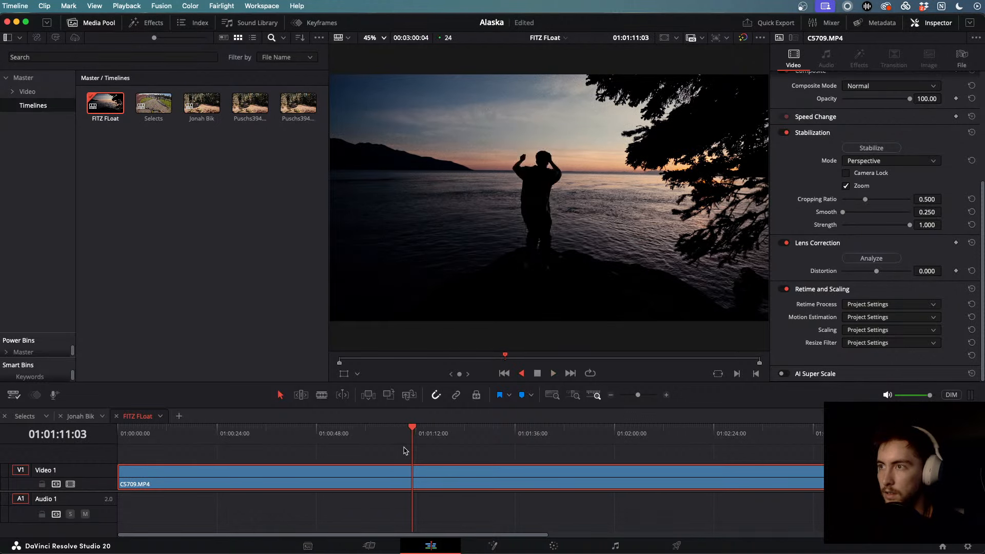
- Split at both ends of the jump with Cmd+B and slide the short jump piece into place
{"action": "key", "text": "super+b"}
{"action": "left_click_drag", "start_coordinate": [429, 470], "coordinate": [545, 472]}
{"action": "key", "text": "l"}
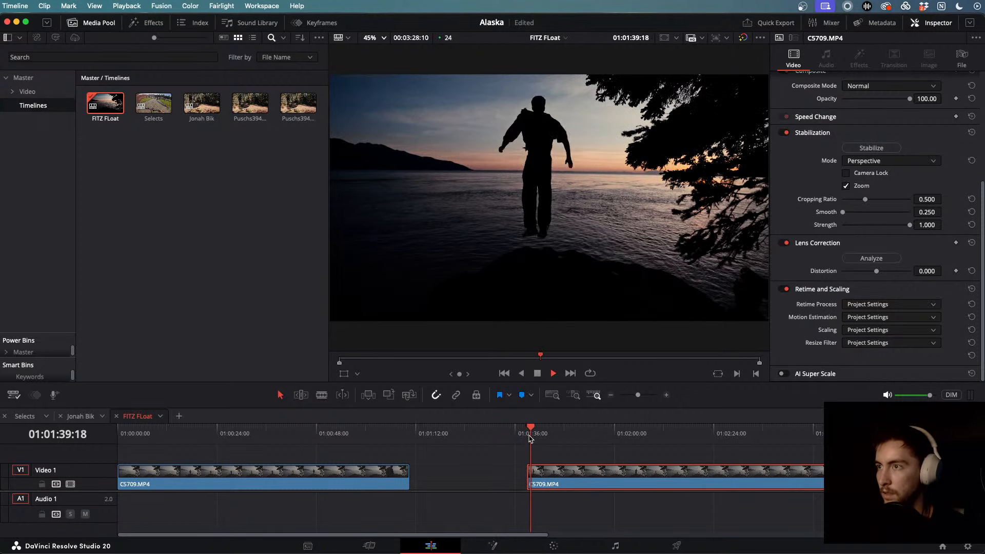
{"action": "key", "text": "k"}
{"action": "key", "text": "super+b"}
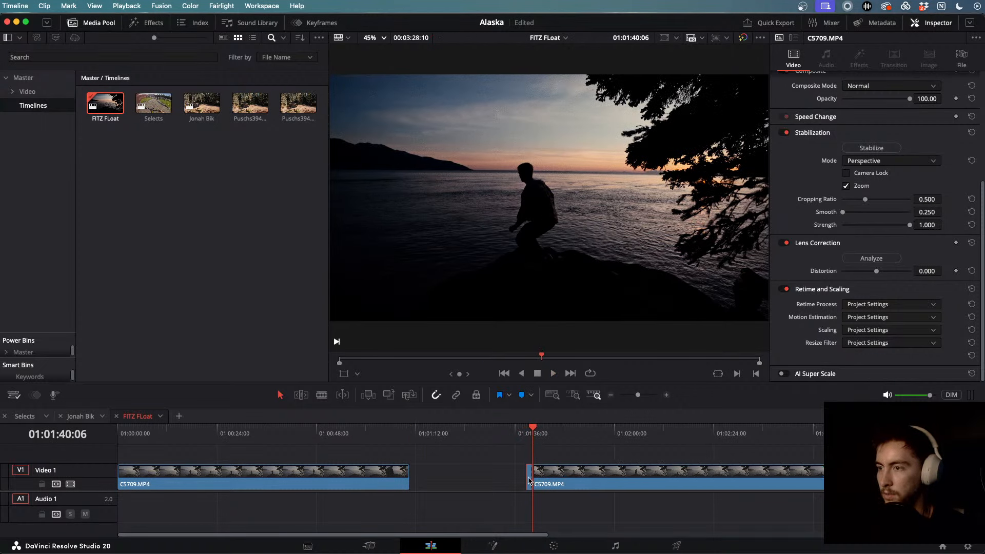
{"action": "left_click_drag", "start_coordinate": [529, 481], "coordinate": [478, 481]}
{"action": "left_click", "coordinate": [478, 437]}
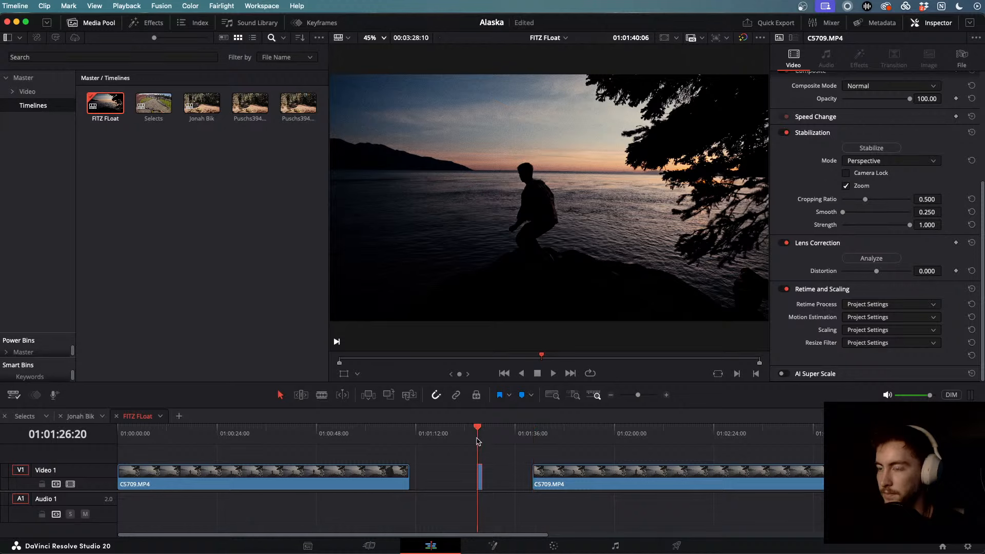
{"action": "scroll", "coordinate": [482, 454], "scroll_direction": "up", "scroll_amount": 6}
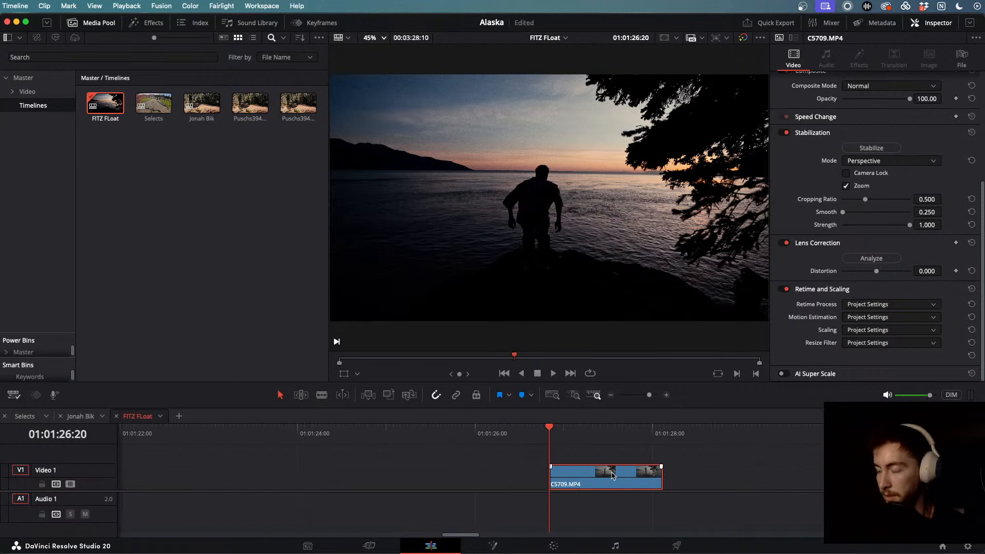
{"action": "left_click_drag", "start_coordinate": [612, 475], "coordinate": [536, 475]}
{"action": "left_click_drag", "start_coordinate": [536, 434], "coordinate": [481, 437]}
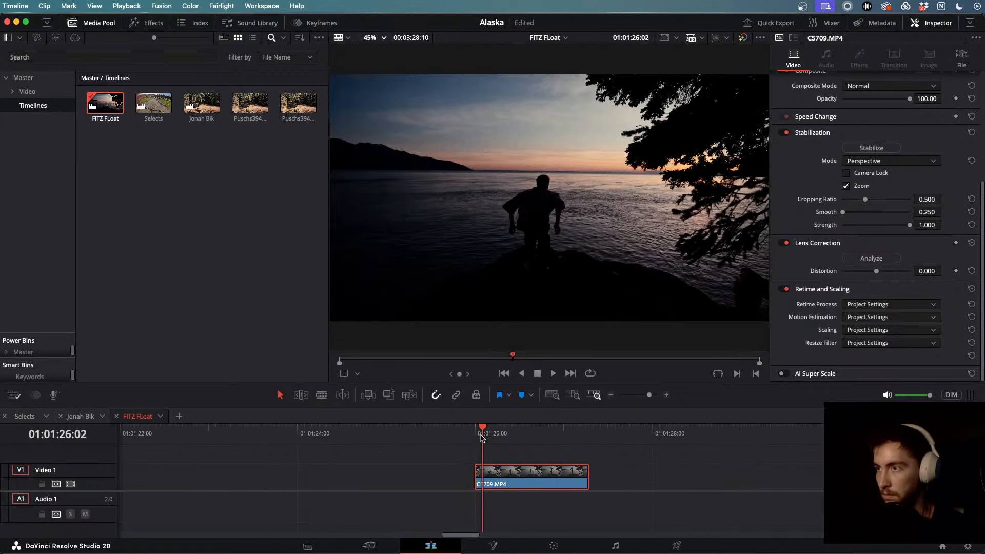
{"action": "key", "text": "space"}
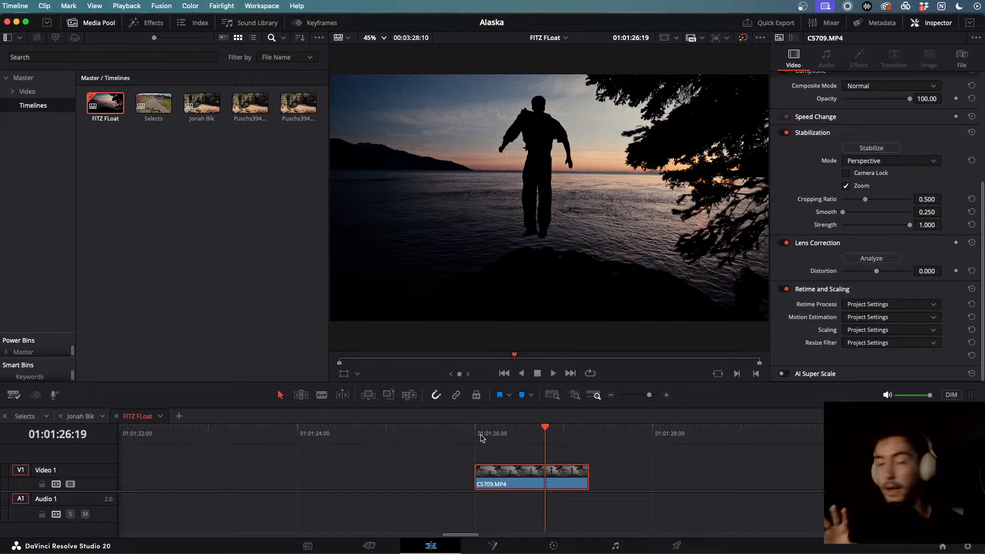
- Set the jump clip's speed to 20% and extend the slowed clip's end
{"action": "key", "text": "r"}
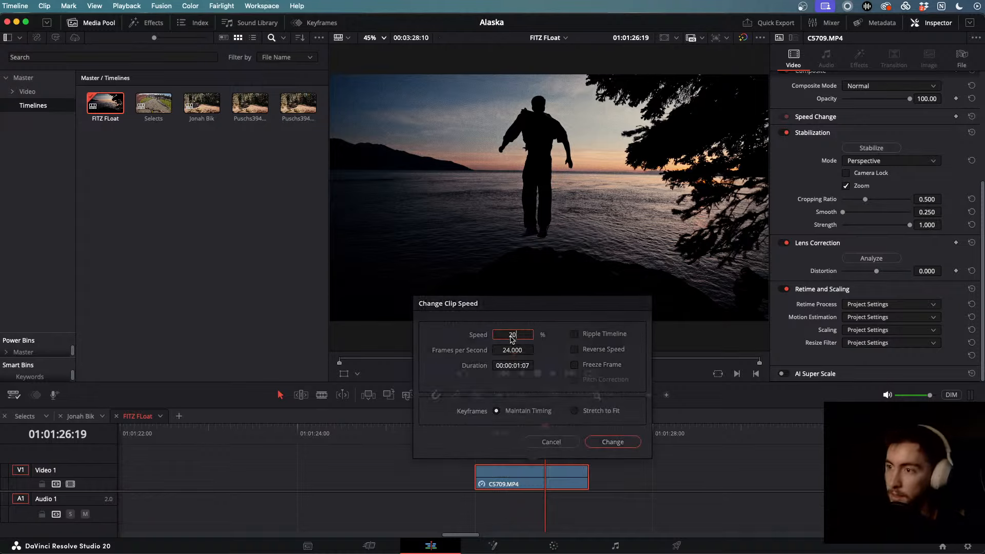
{"action": "key", "text": "Return"}
{"action": "left_click_drag", "start_coordinate": [583, 472], "coordinate": [660, 493]}
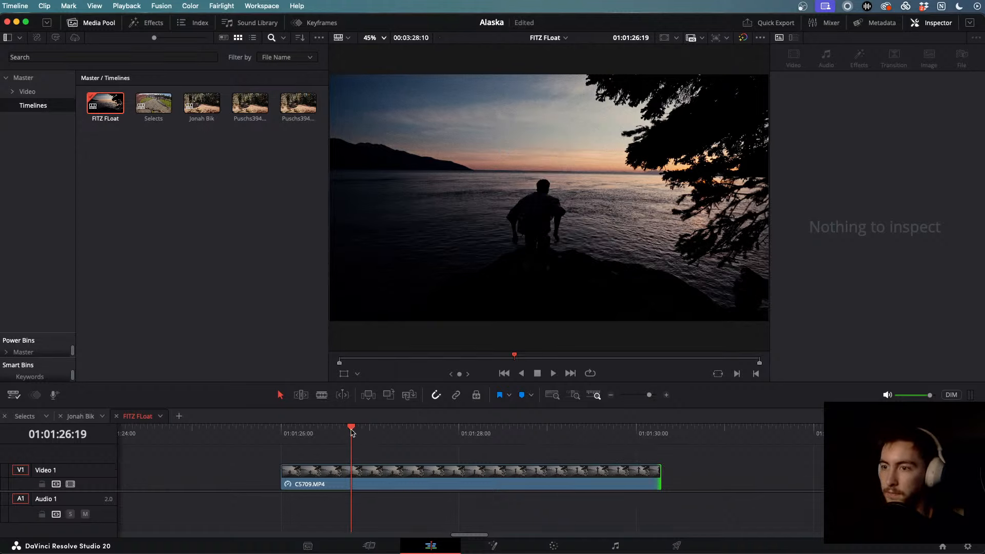
- Review the slowed clip, move its end just past 01:01:30, and trim its start
{"action": "left_click", "coordinate": [302, 432]}
{"action": "key", "text": "space"}
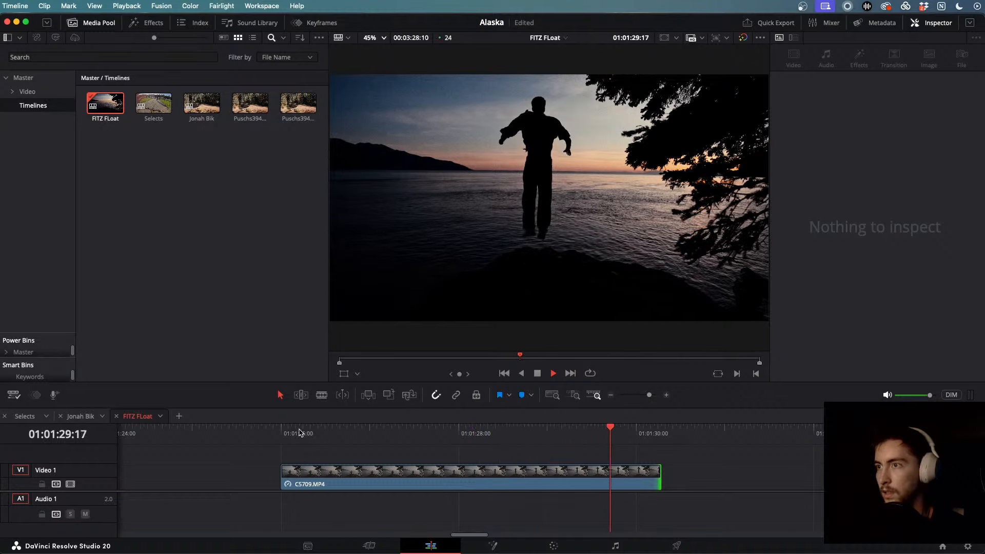
{"action": "key", "text": "j"}
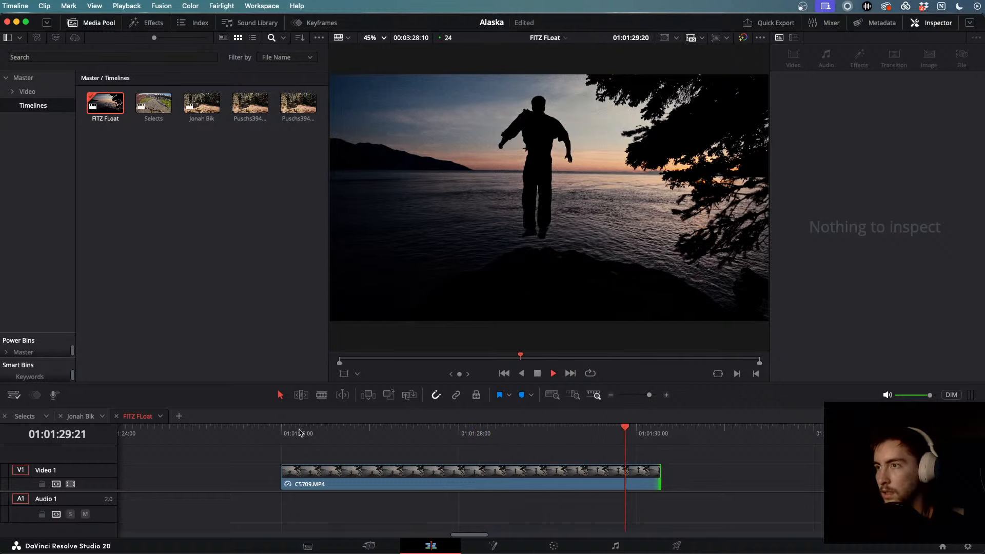
{"action": "key", "text": "j"}
{"action": "key", "text": "k"}
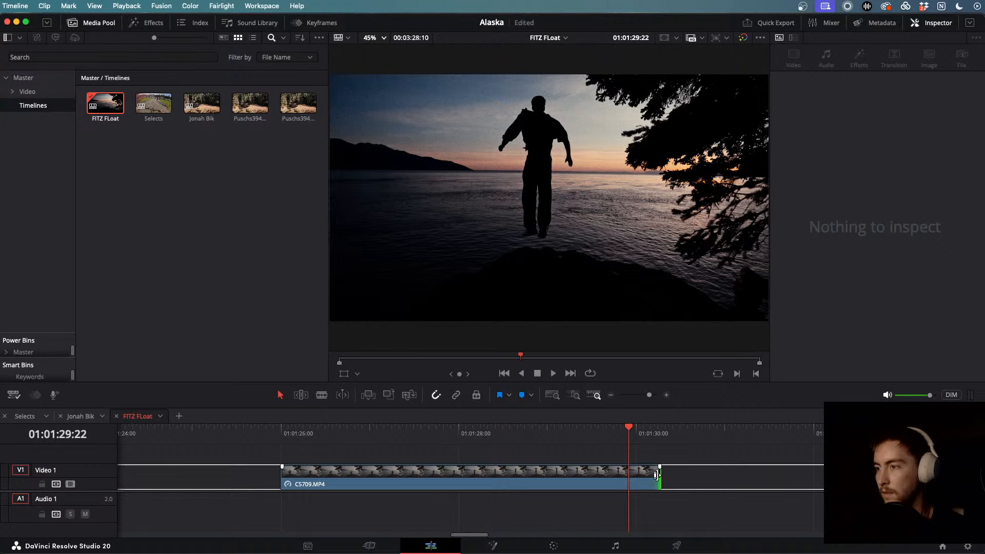
{"action": "mouse_move", "coordinate": [657, 475]}
{"action": "left_mouse_down"}
{"action": "mouse_move", "coordinate": [761, 477]}
{"action": "mouse_move", "coordinate": [672, 477]}
{"action": "left_mouse_up"}
{"action": "key", "text": "l"}
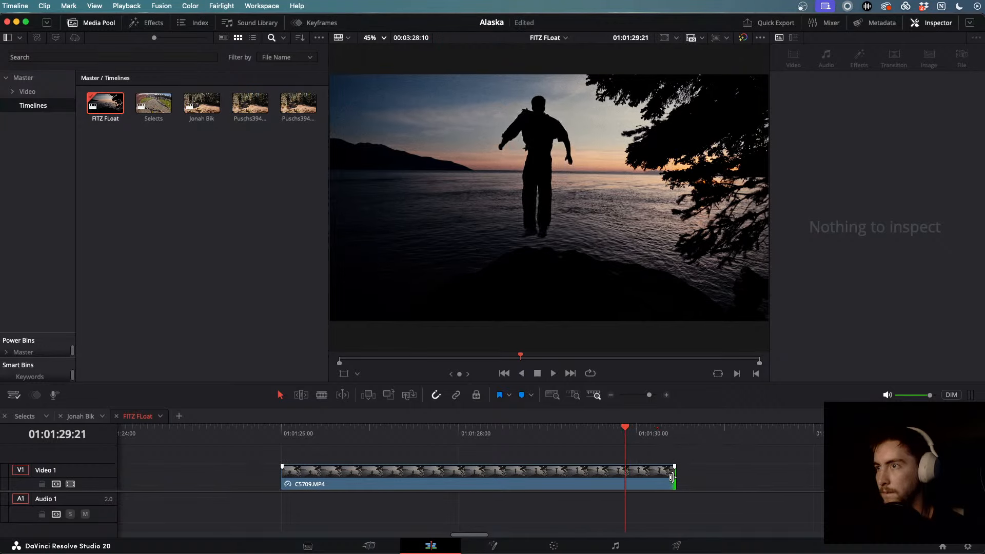
{"action": "key", "text": "l"}
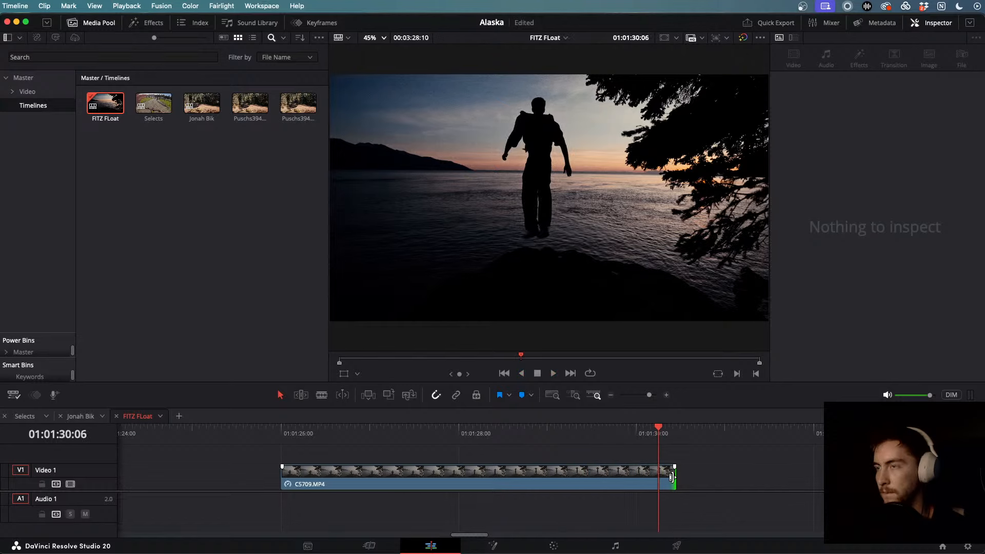
{"action": "left_click", "coordinate": [296, 483]}
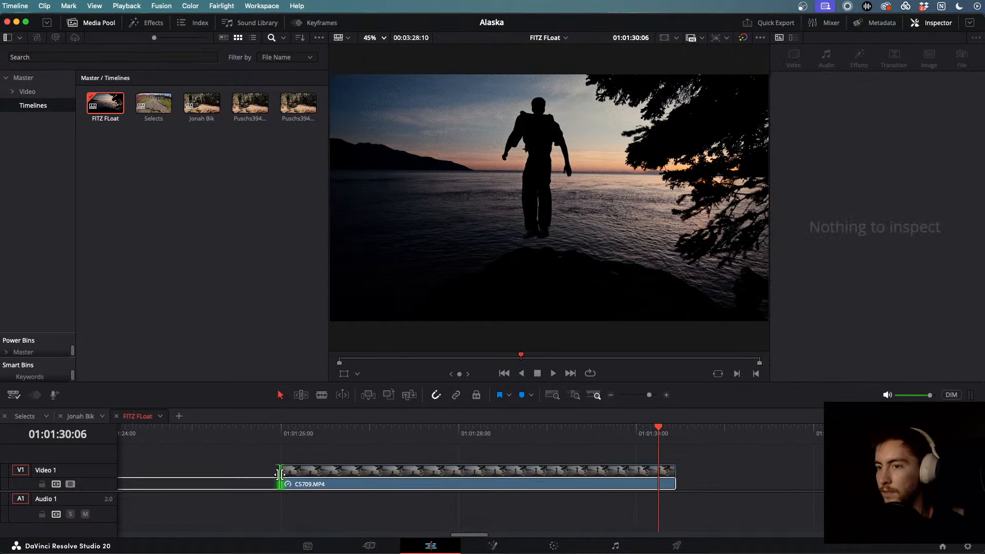